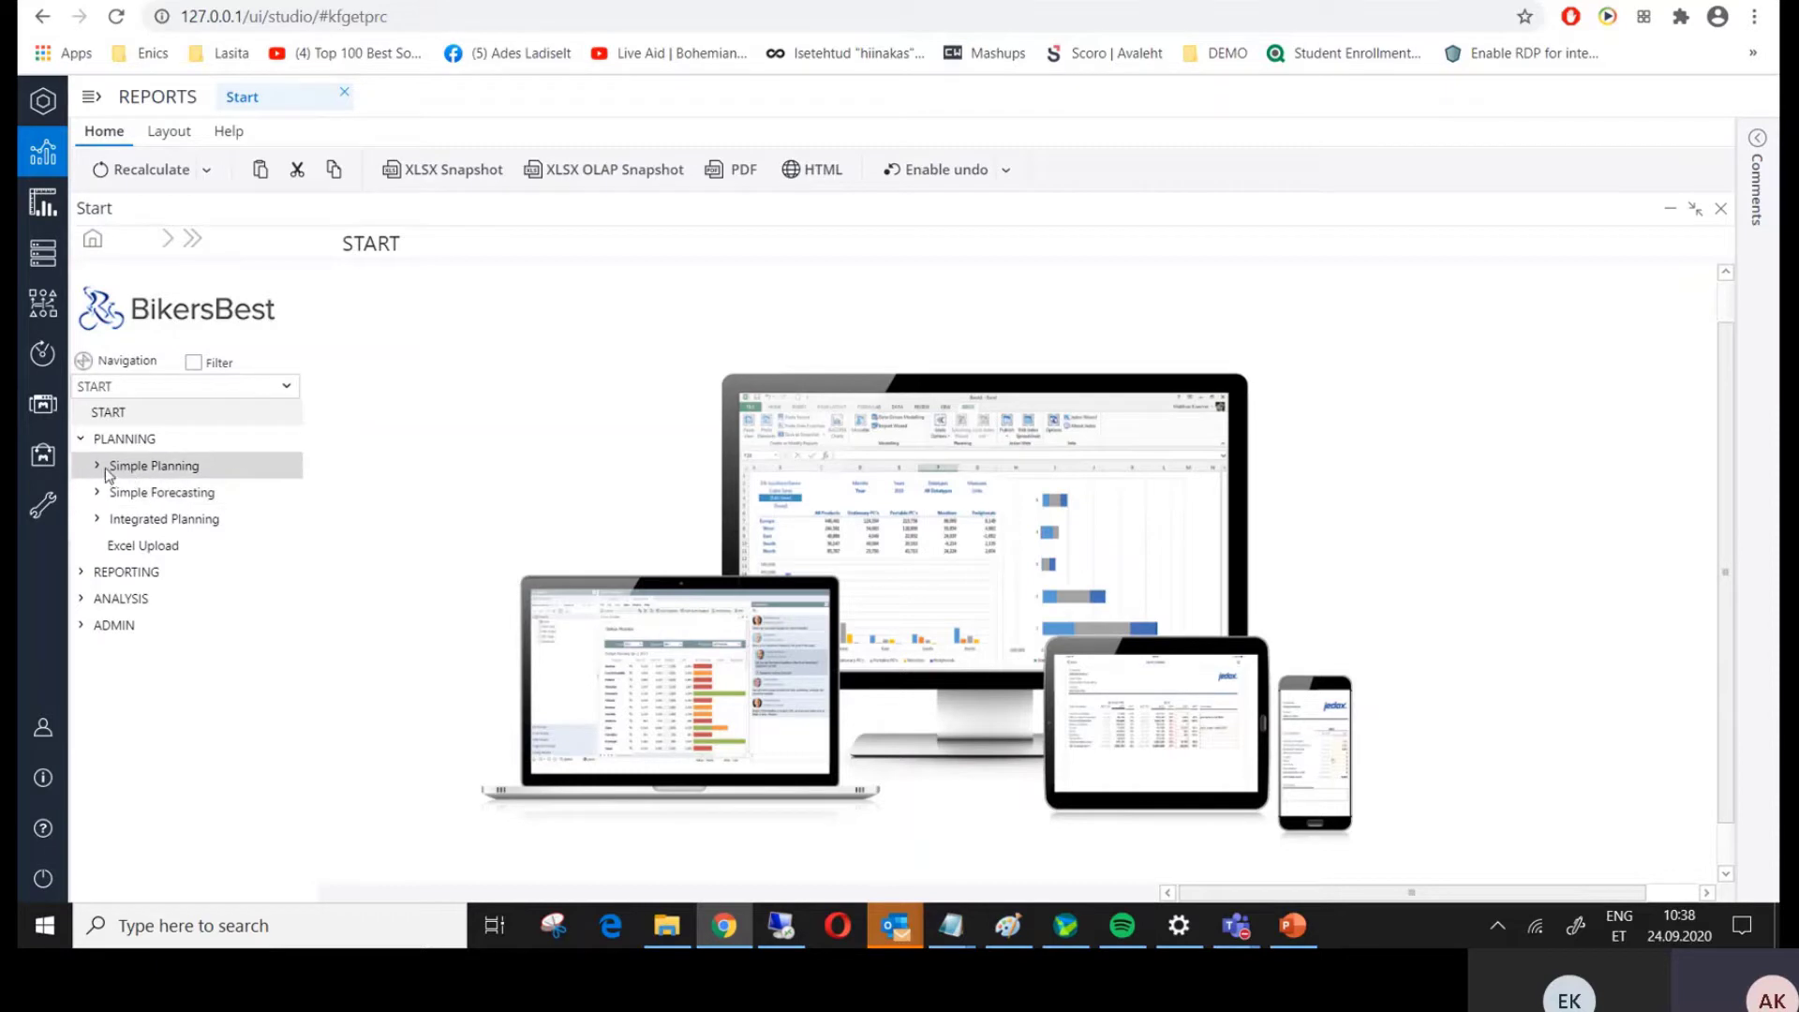
- View the Simple Planning Status Monitor and open Italy's budget entry from it
{"action": "left_click", "coordinate": [104, 467]}
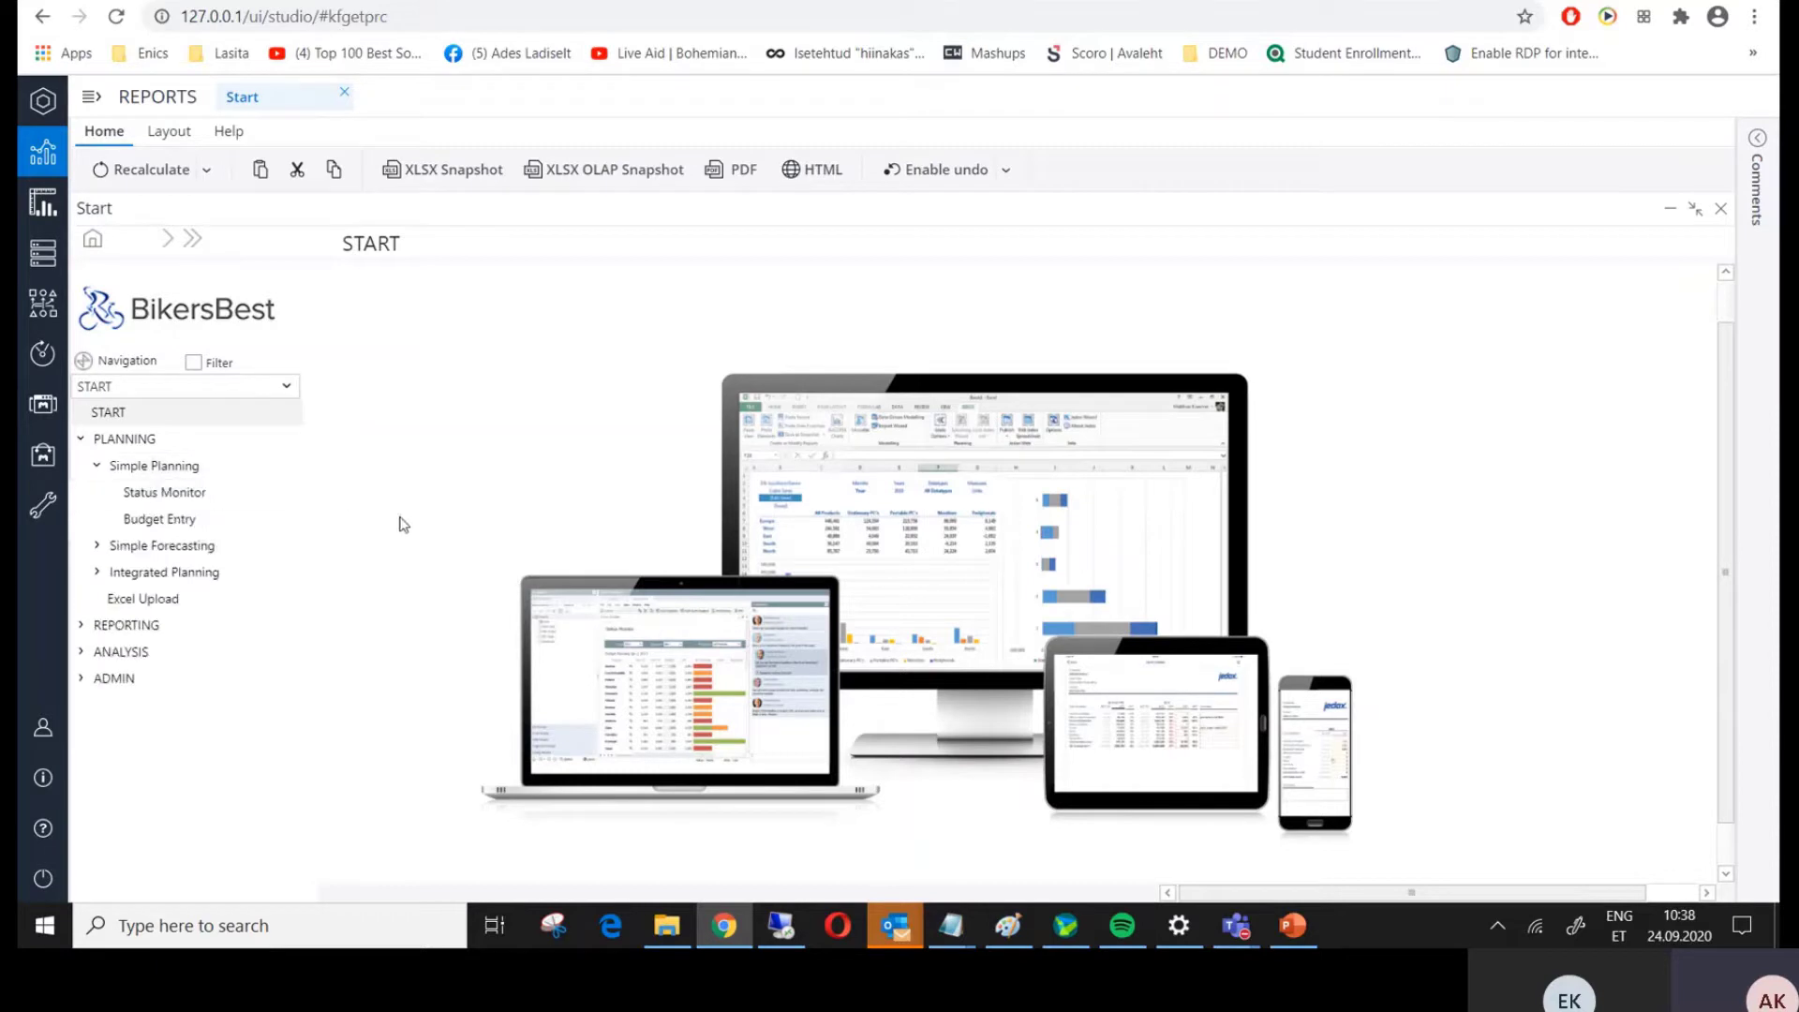
{"action": "left_click", "coordinate": [171, 491]}
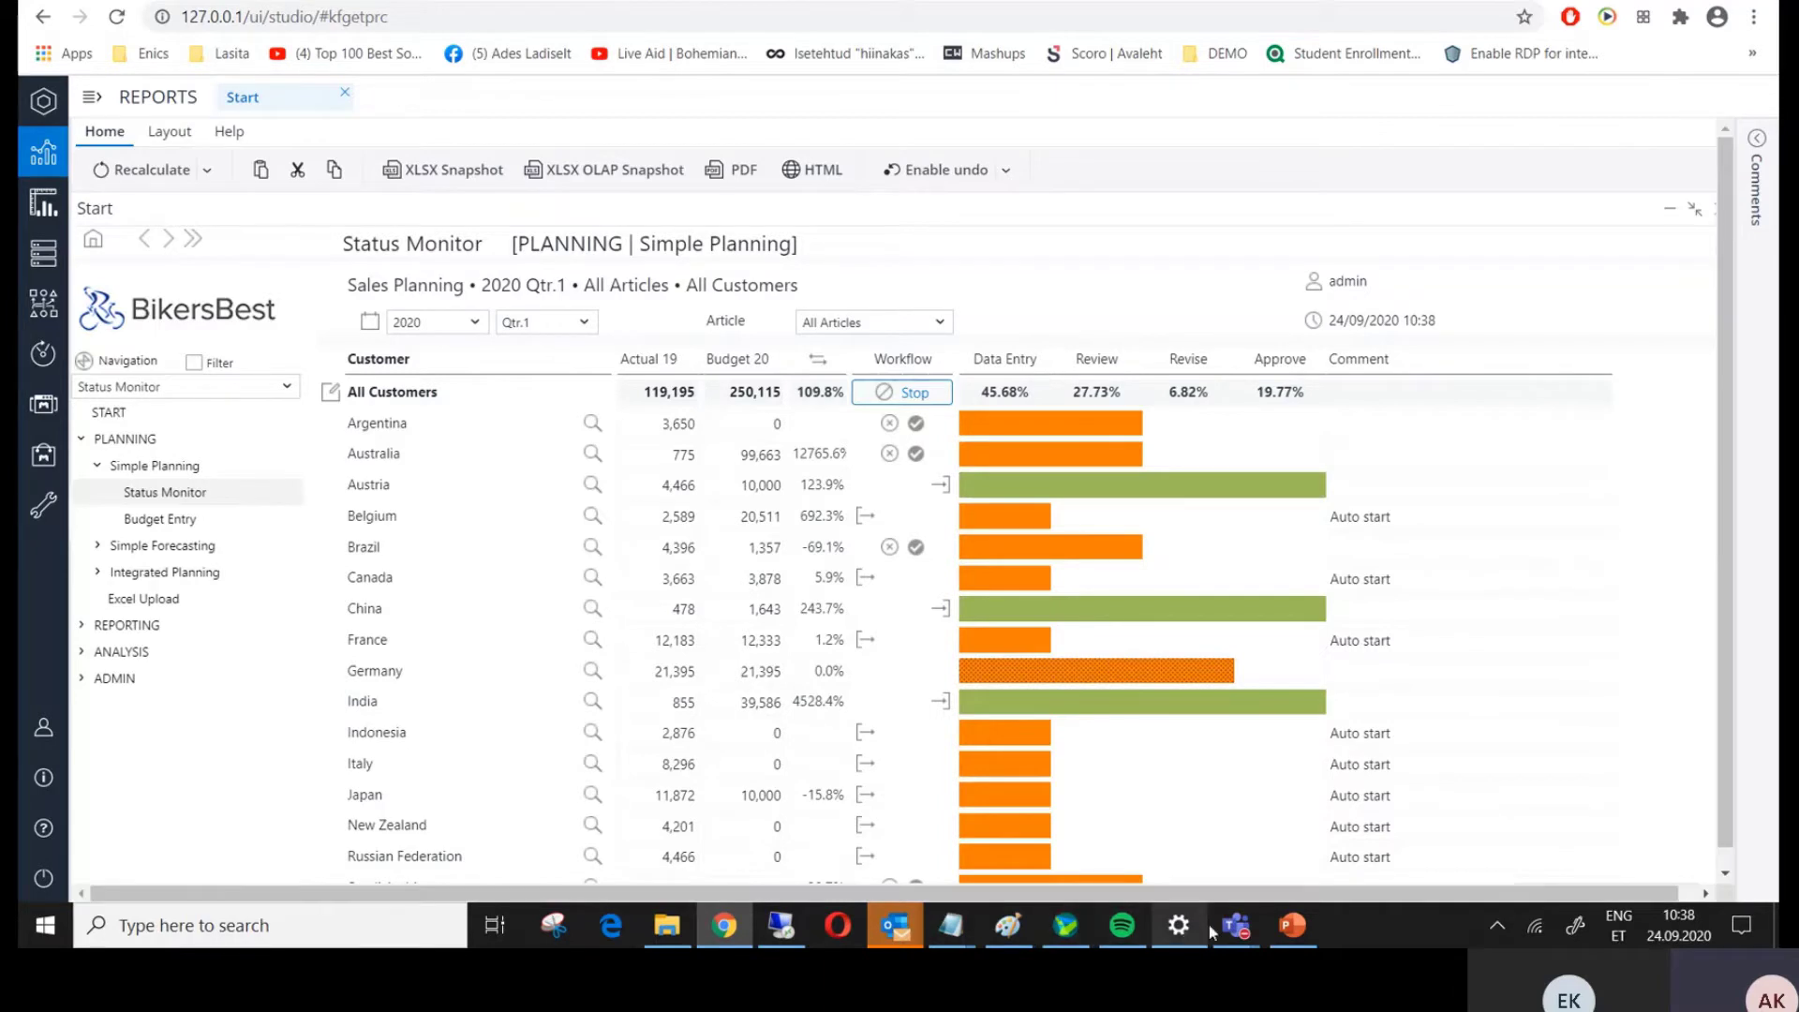
{"action": "mouse_move", "coordinate": [1209, 925]}
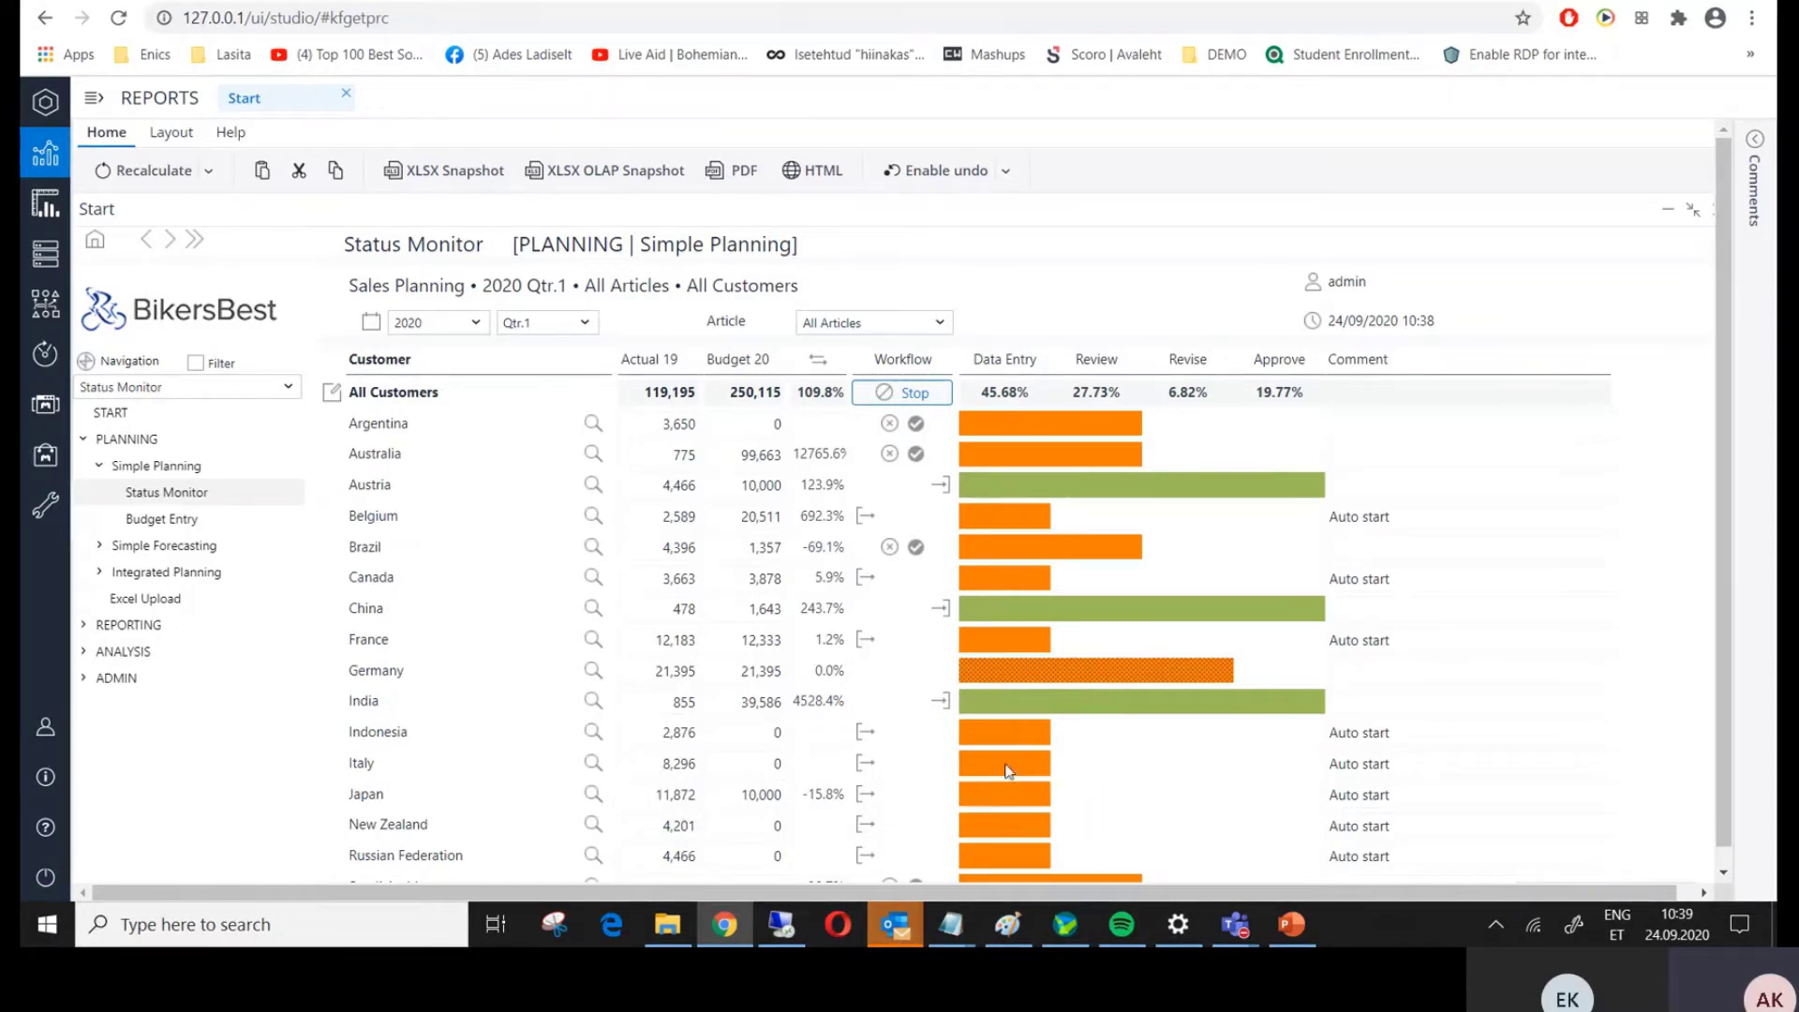
{"action": "left_click", "coordinate": [592, 775]}
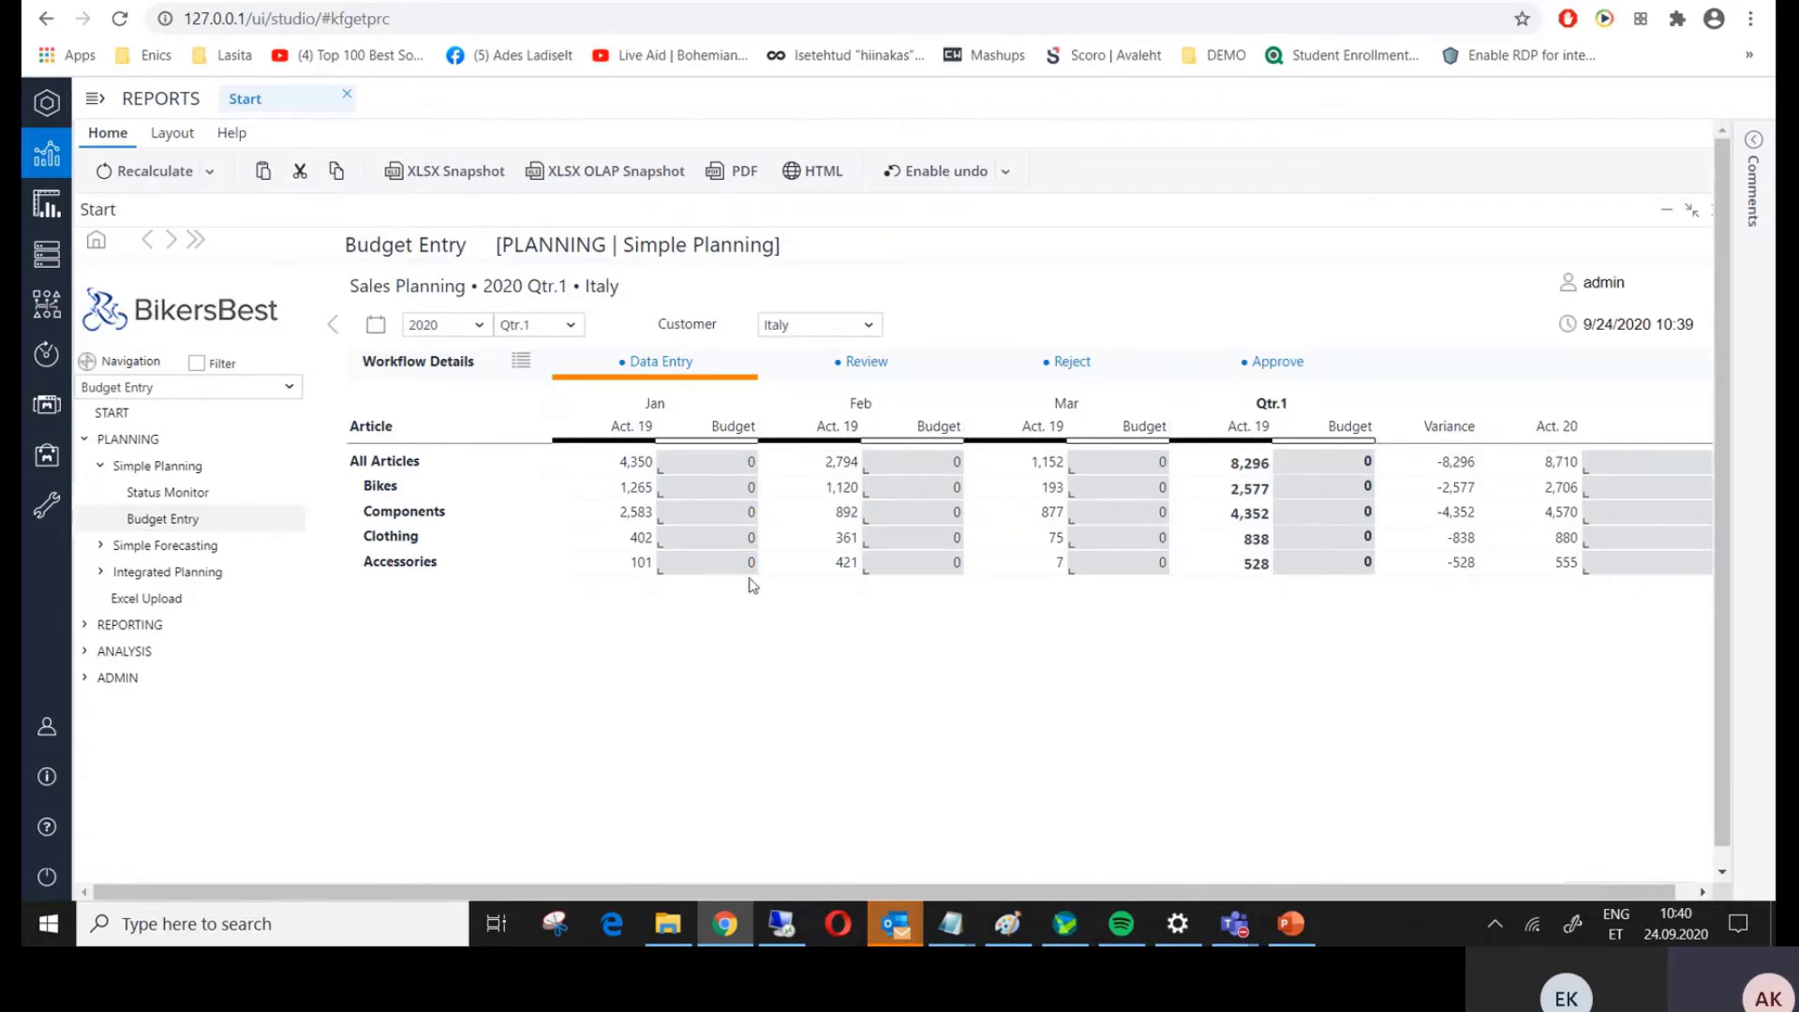
- Expand Bikes down to the individual mountain bikes and set the January budget of New 2020 to 100
{"action": "double_click", "coordinate": [404, 495]}
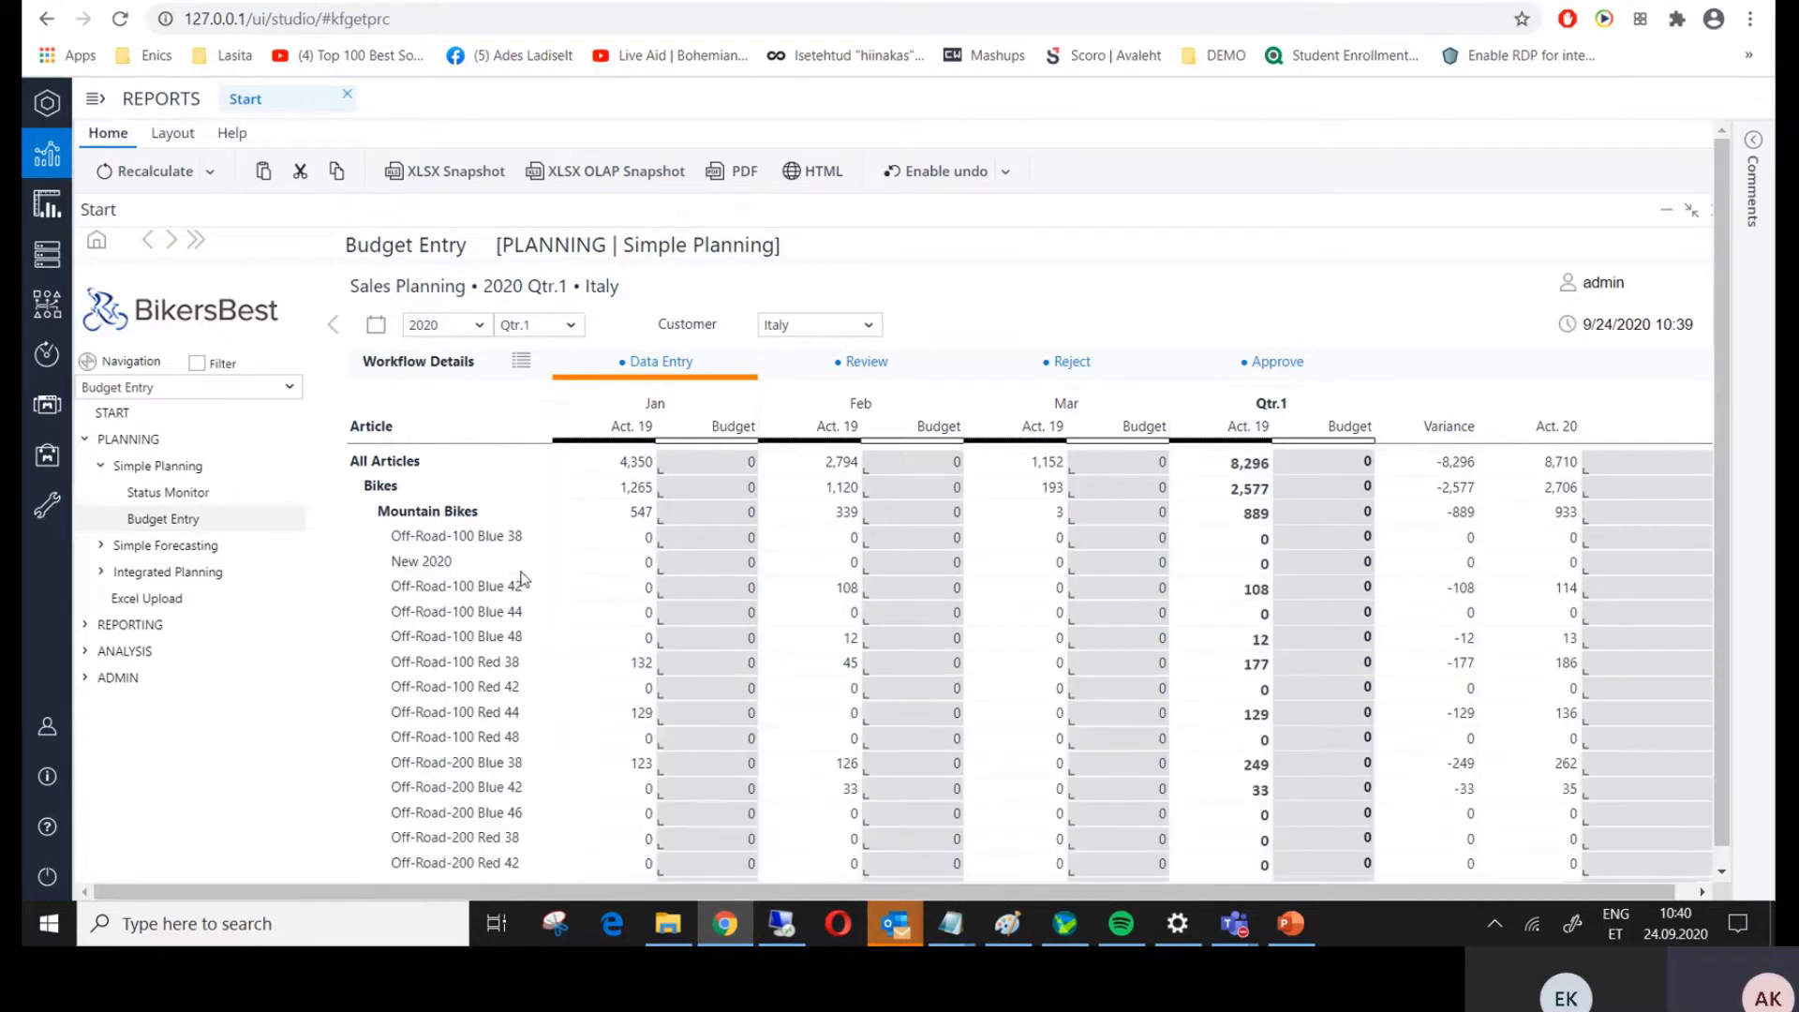
{"action": "left_click", "coordinate": [737, 571]}
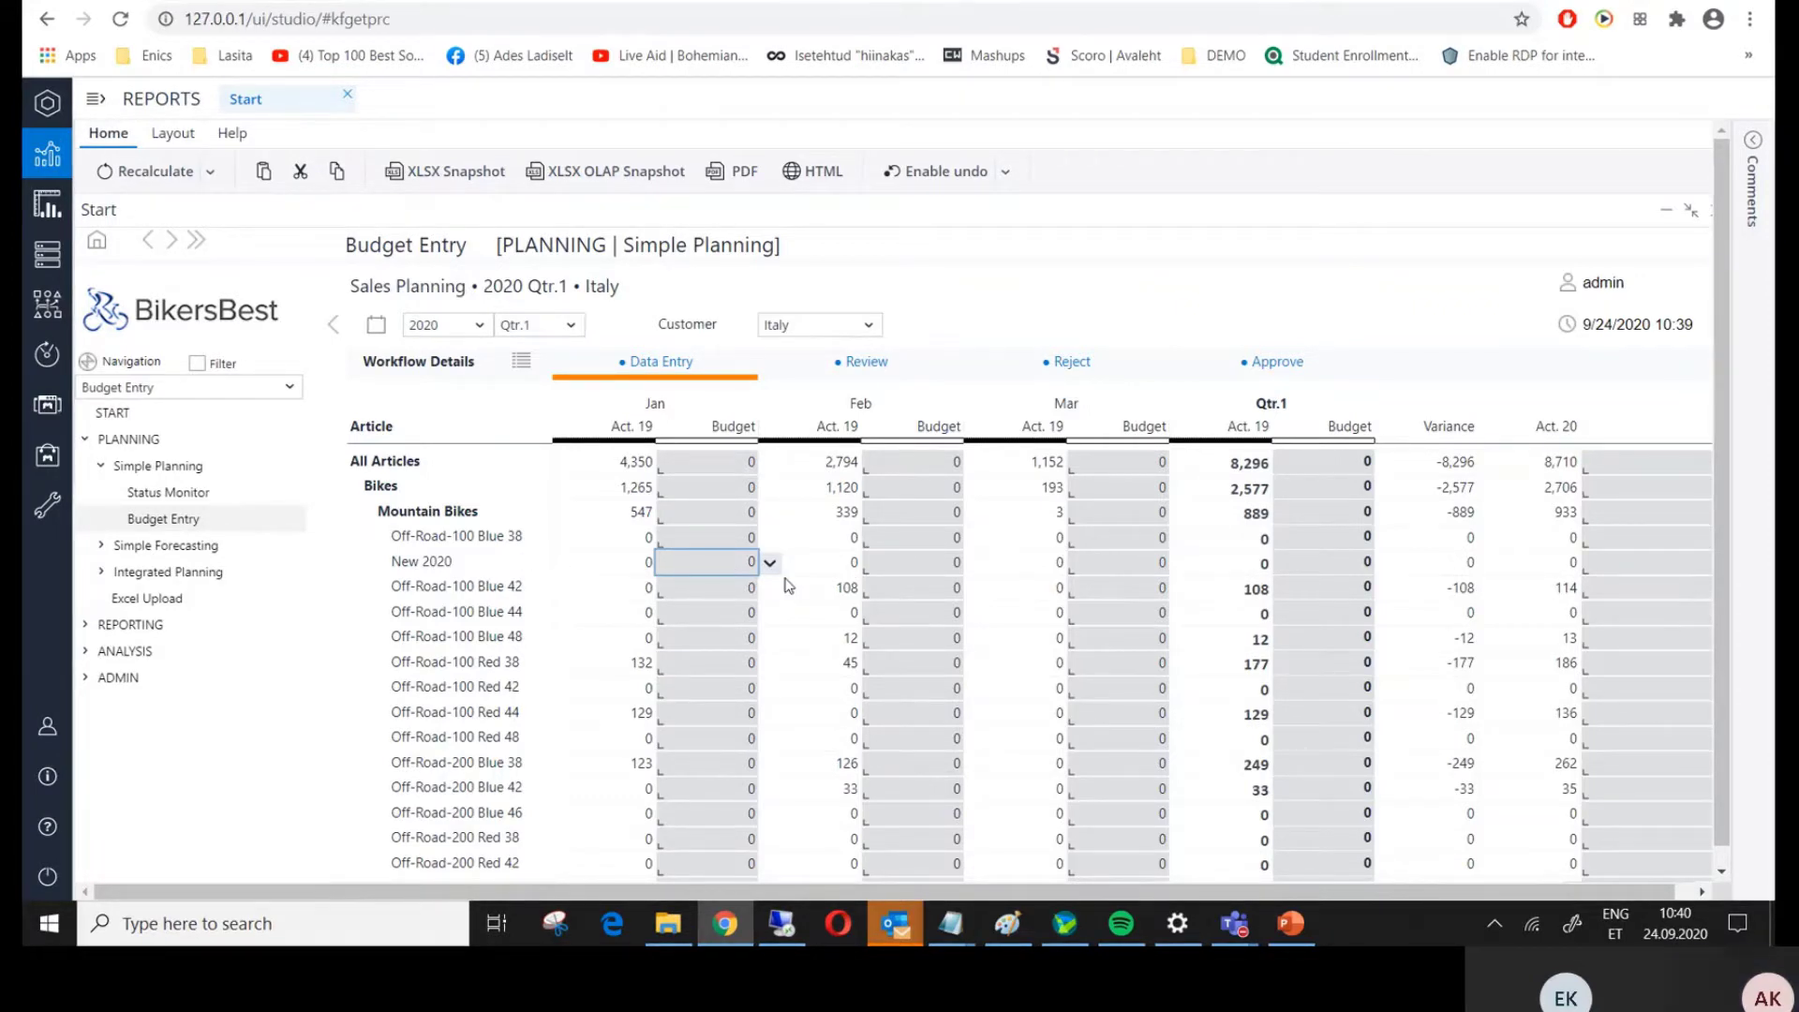
{"action": "type", "text": "4"}
{"action": "type", "text": "00"}
{"action": "key", "text": "Return"}
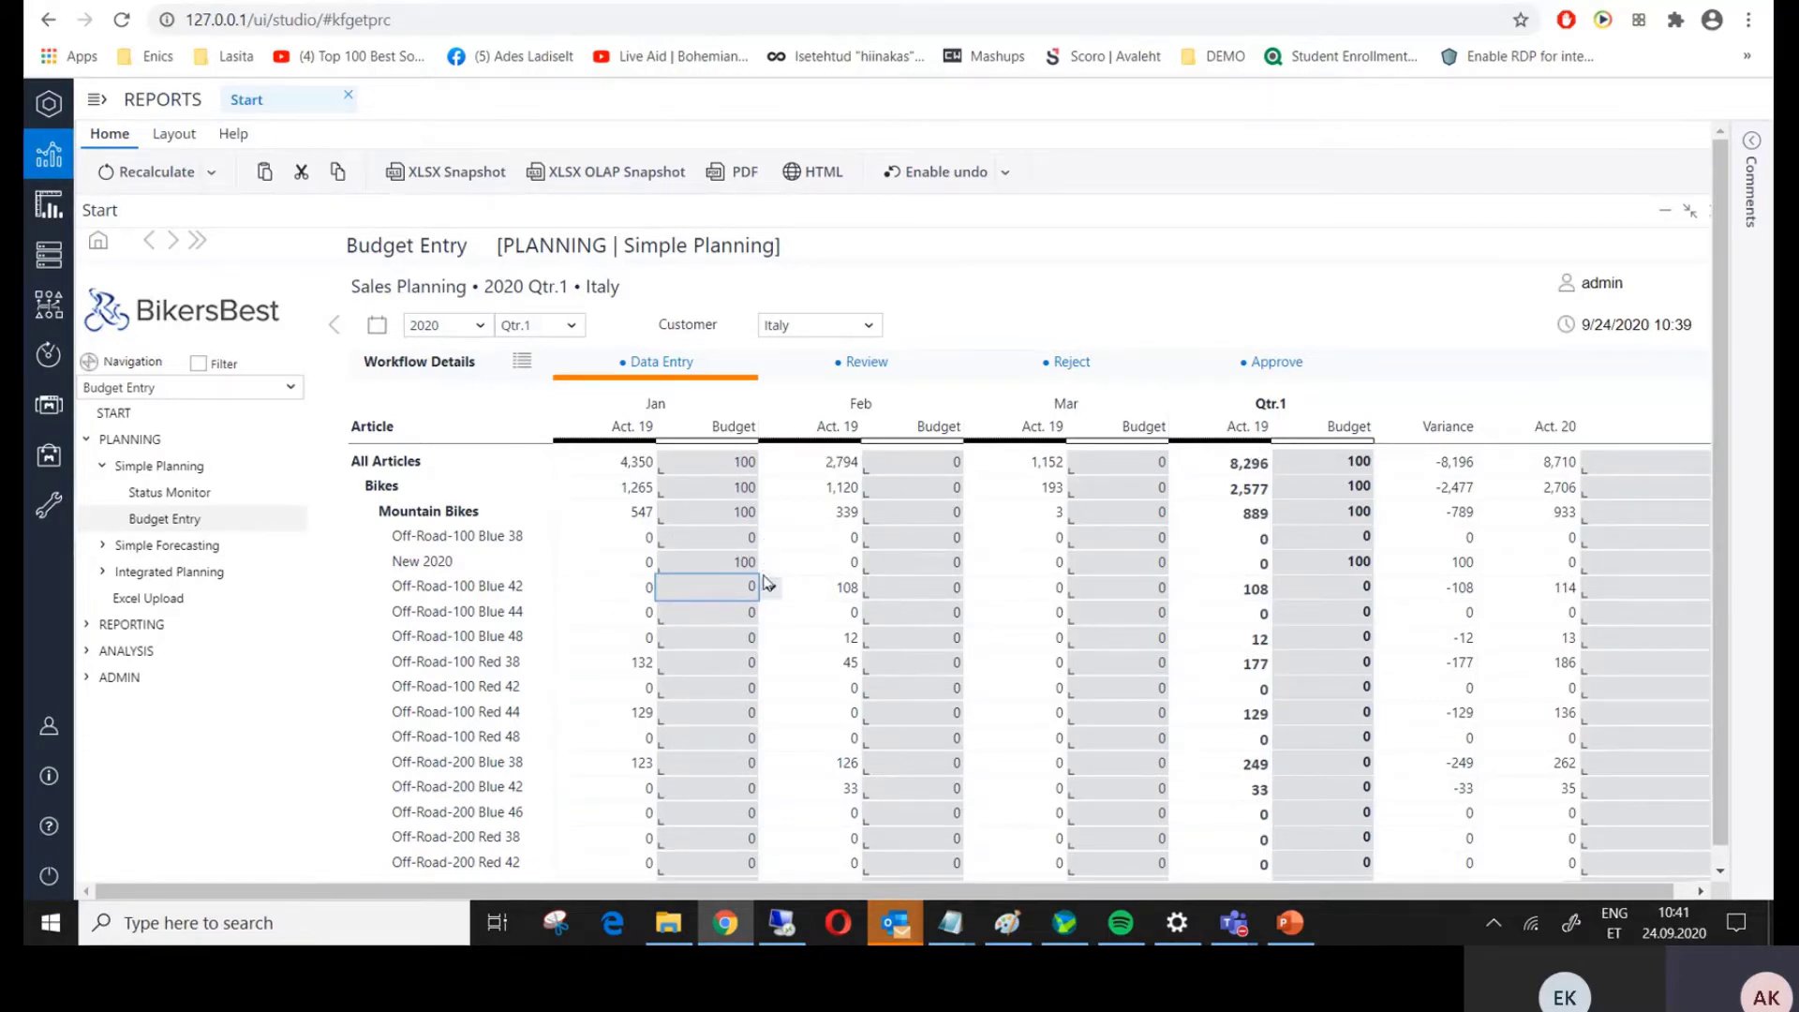
- Increase the January budget of New 2020 by 5% and delete the value
{"action": "left_click", "coordinate": [734, 563]}
{"action": "left_click", "coordinate": [770, 563]}
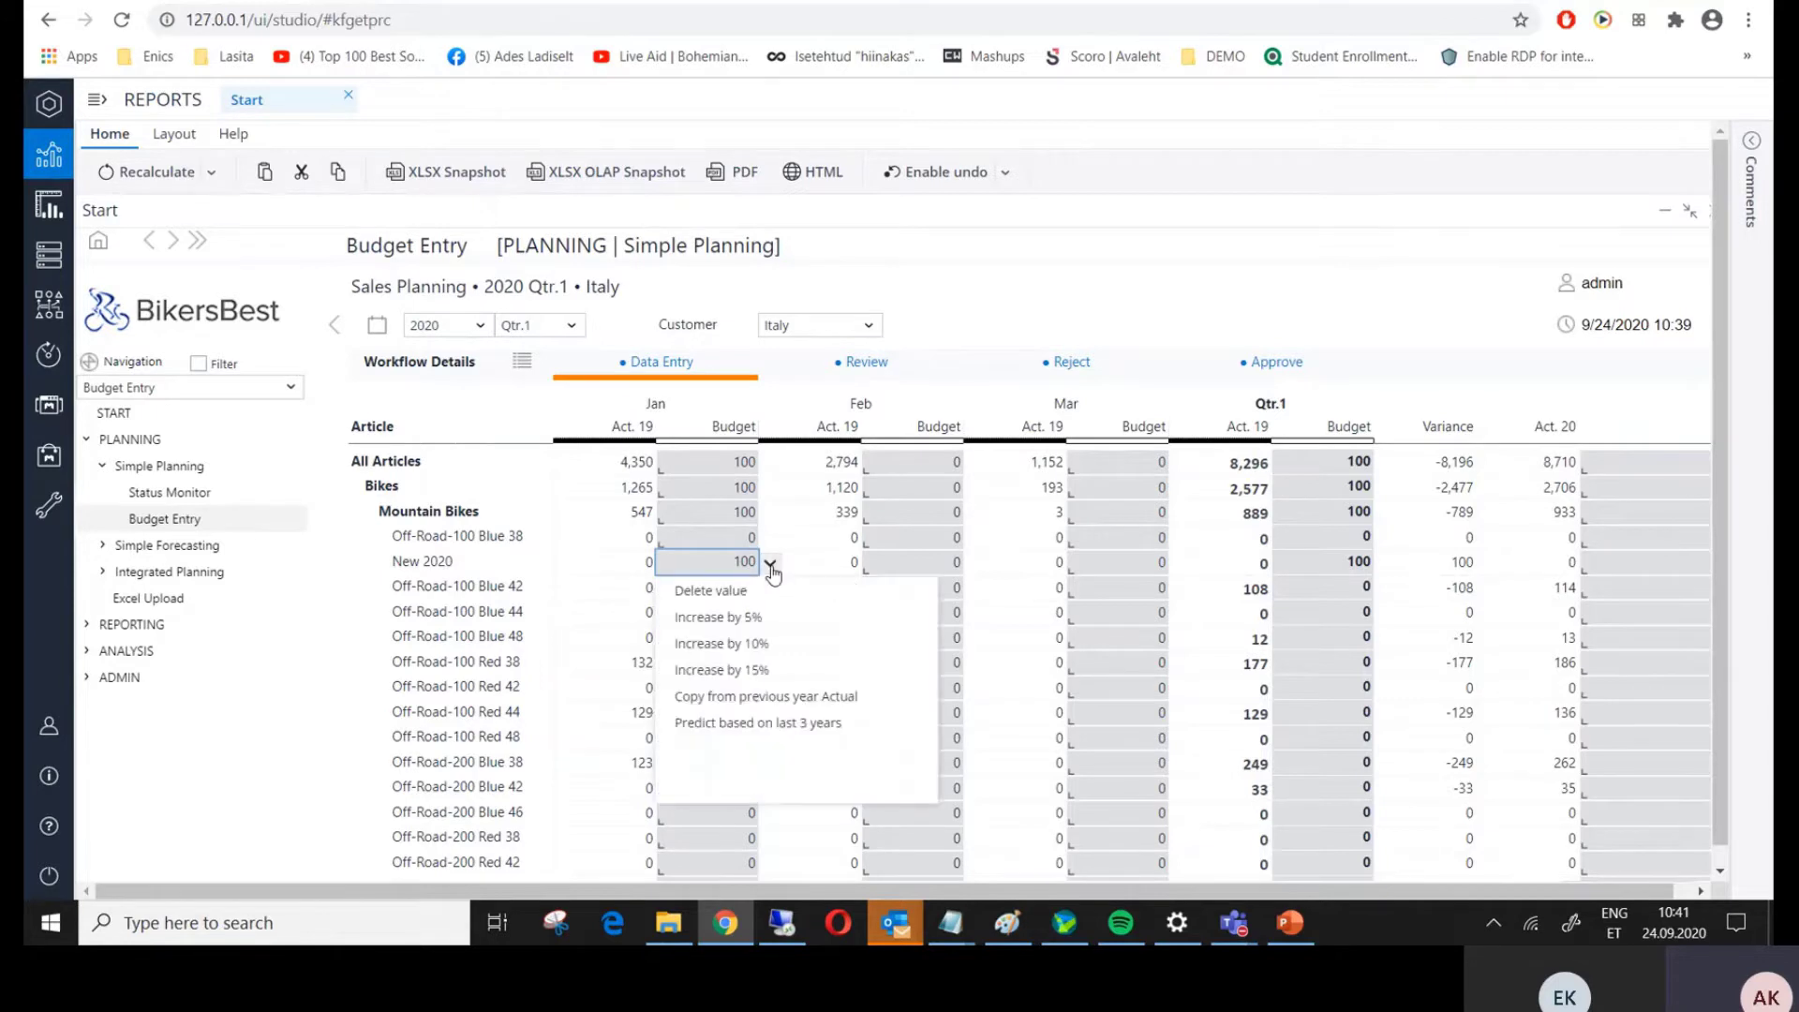
{"action": "left_click", "coordinate": [759, 585]}
{"action": "left_click", "coordinate": [770, 562]}
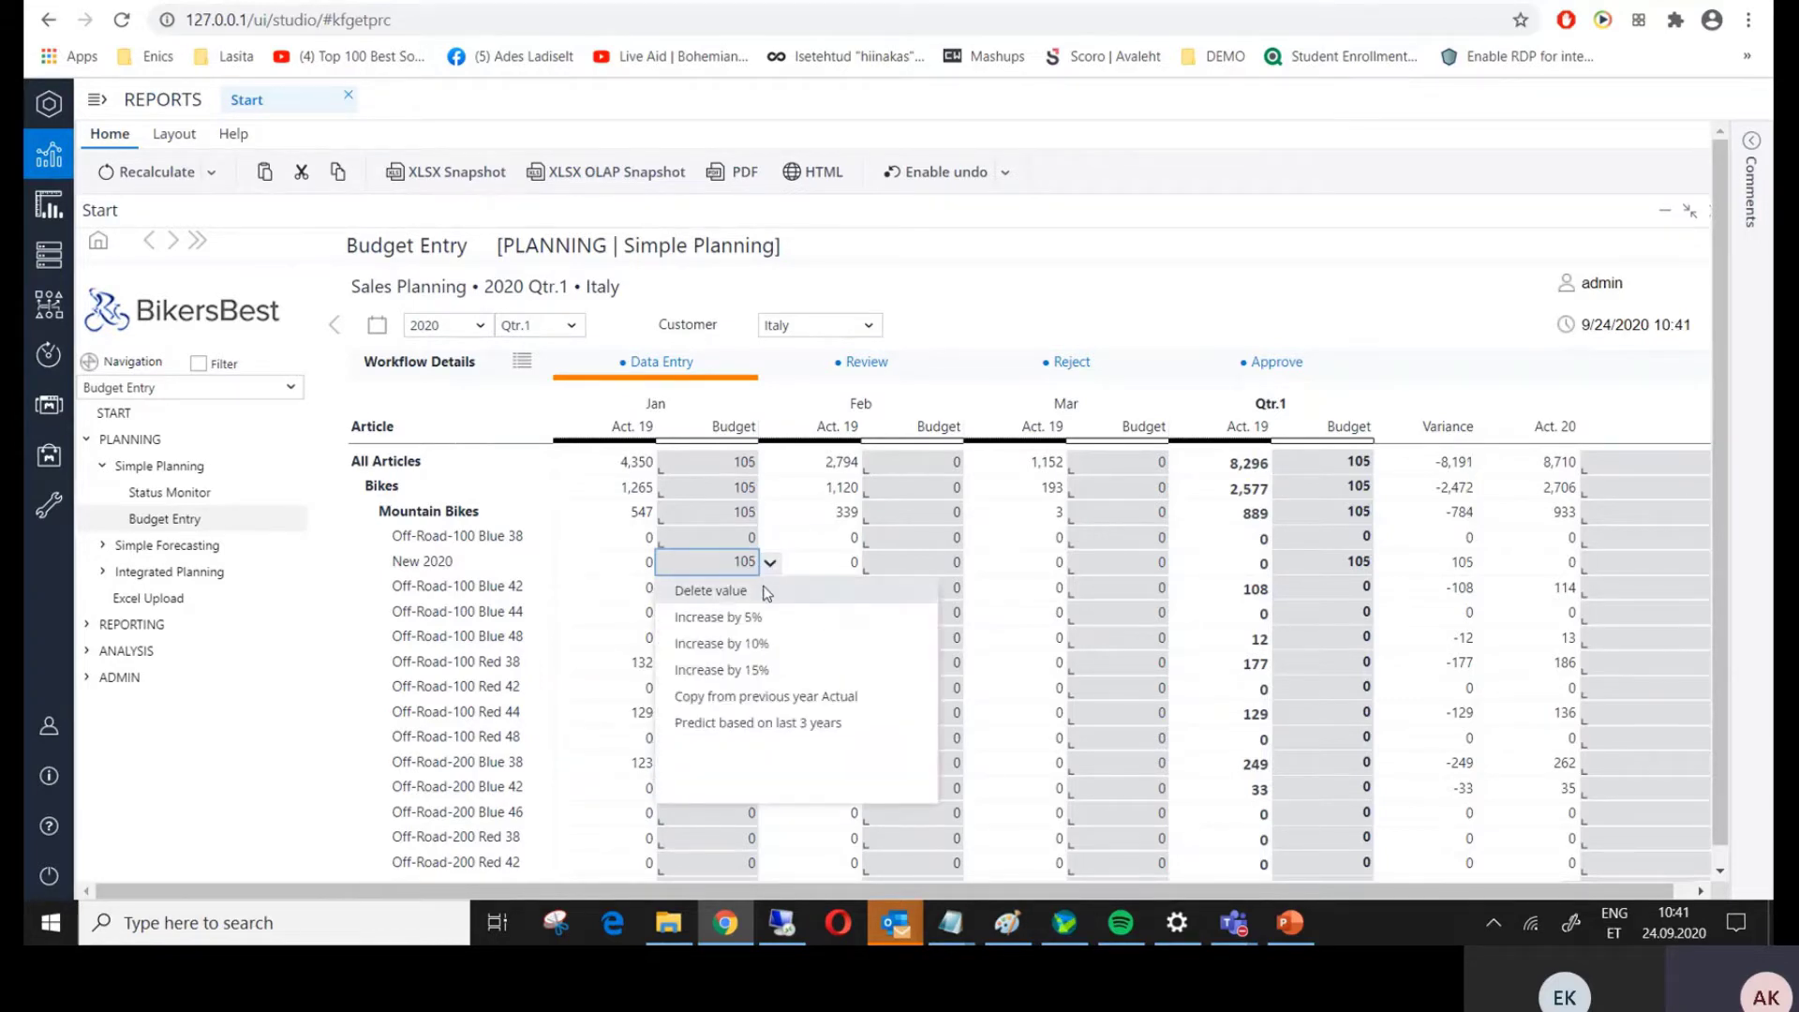
{"action": "left_click", "coordinate": [764, 586]}
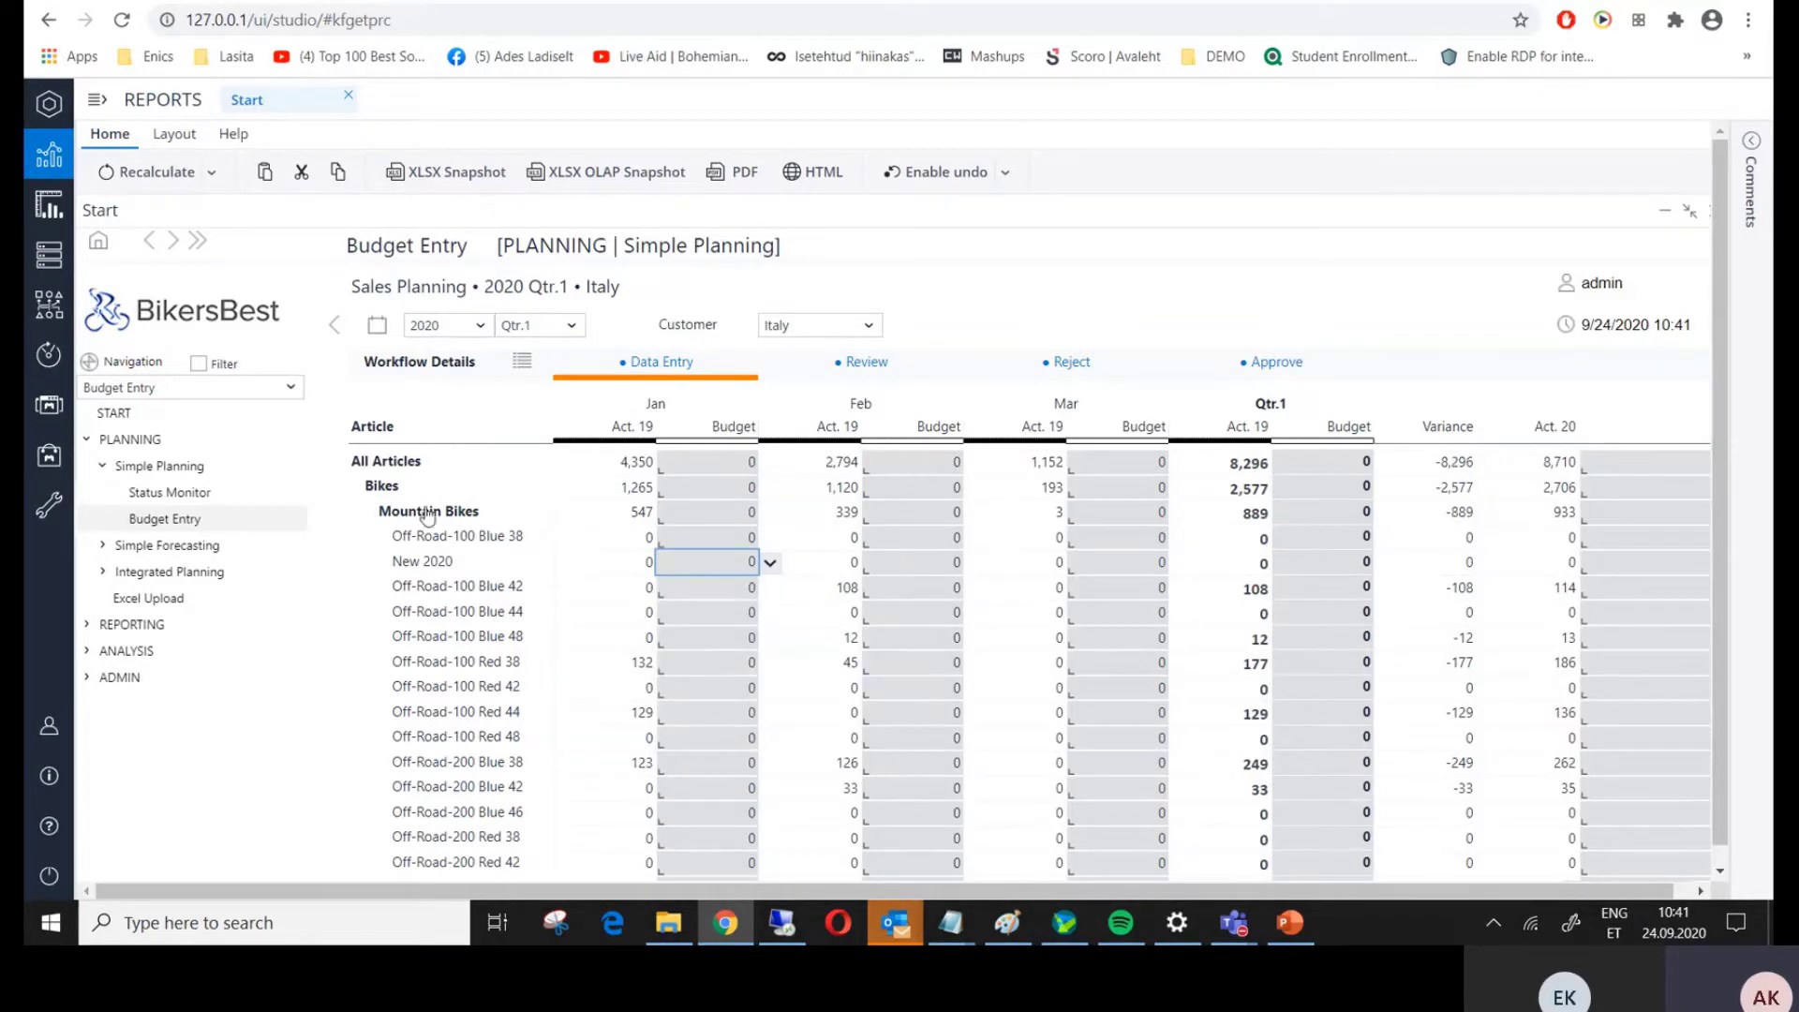
- Distribute a January budget of 10,000 across Mountain Bikes using the # prefix, and check the individual bikes' cells
{"action": "left_click", "coordinate": [749, 520]}
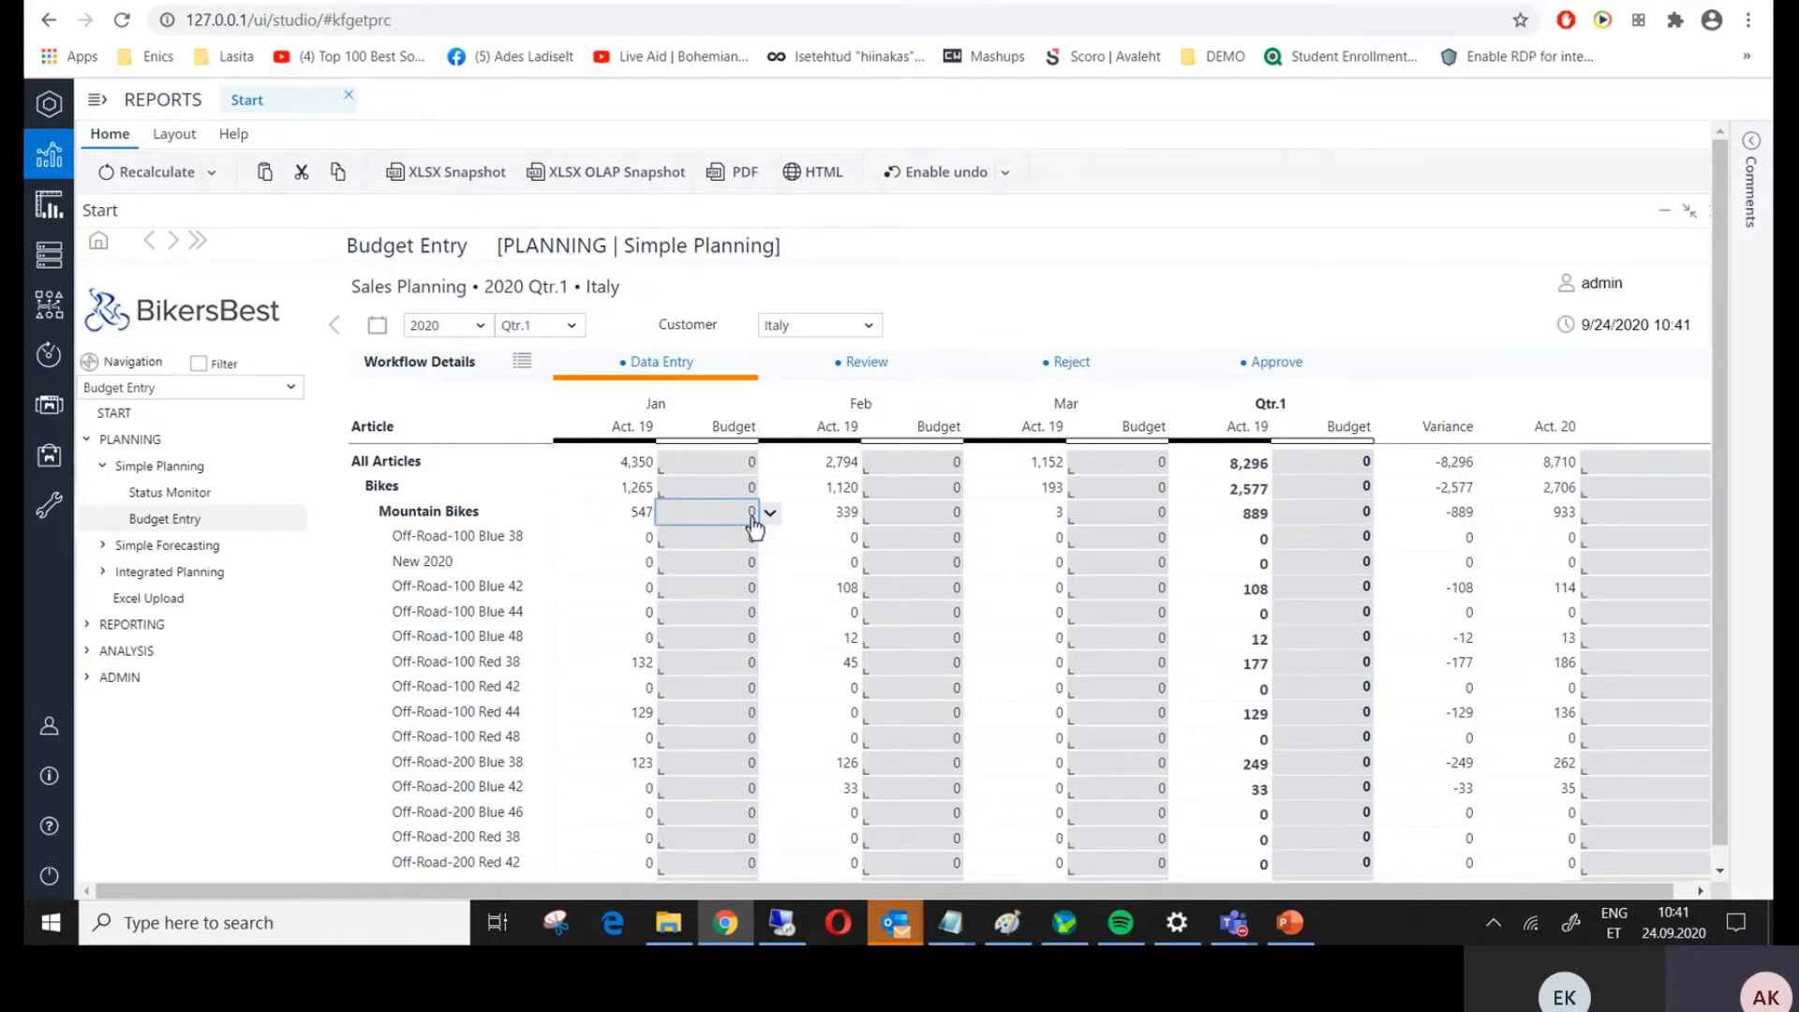
{"action": "left_click", "coordinate": [752, 515]}
{"action": "type", "text": "#16"}
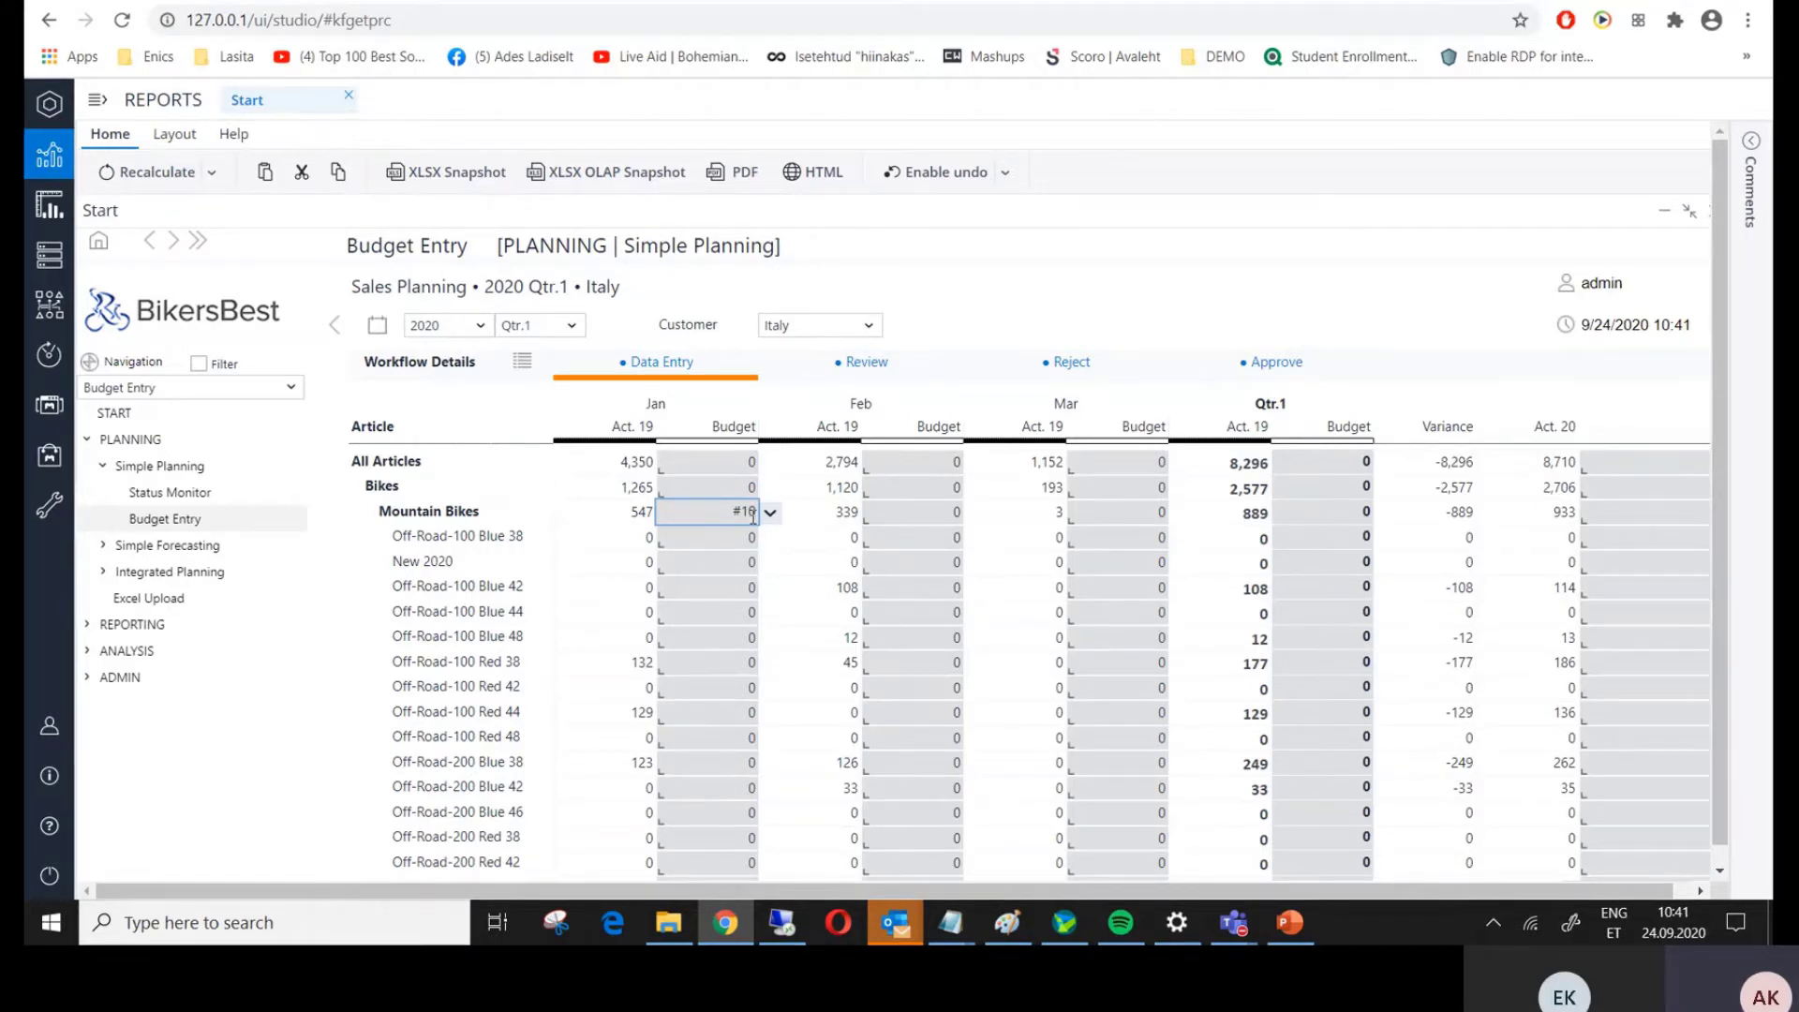
{"action": "type", "text": "0"}
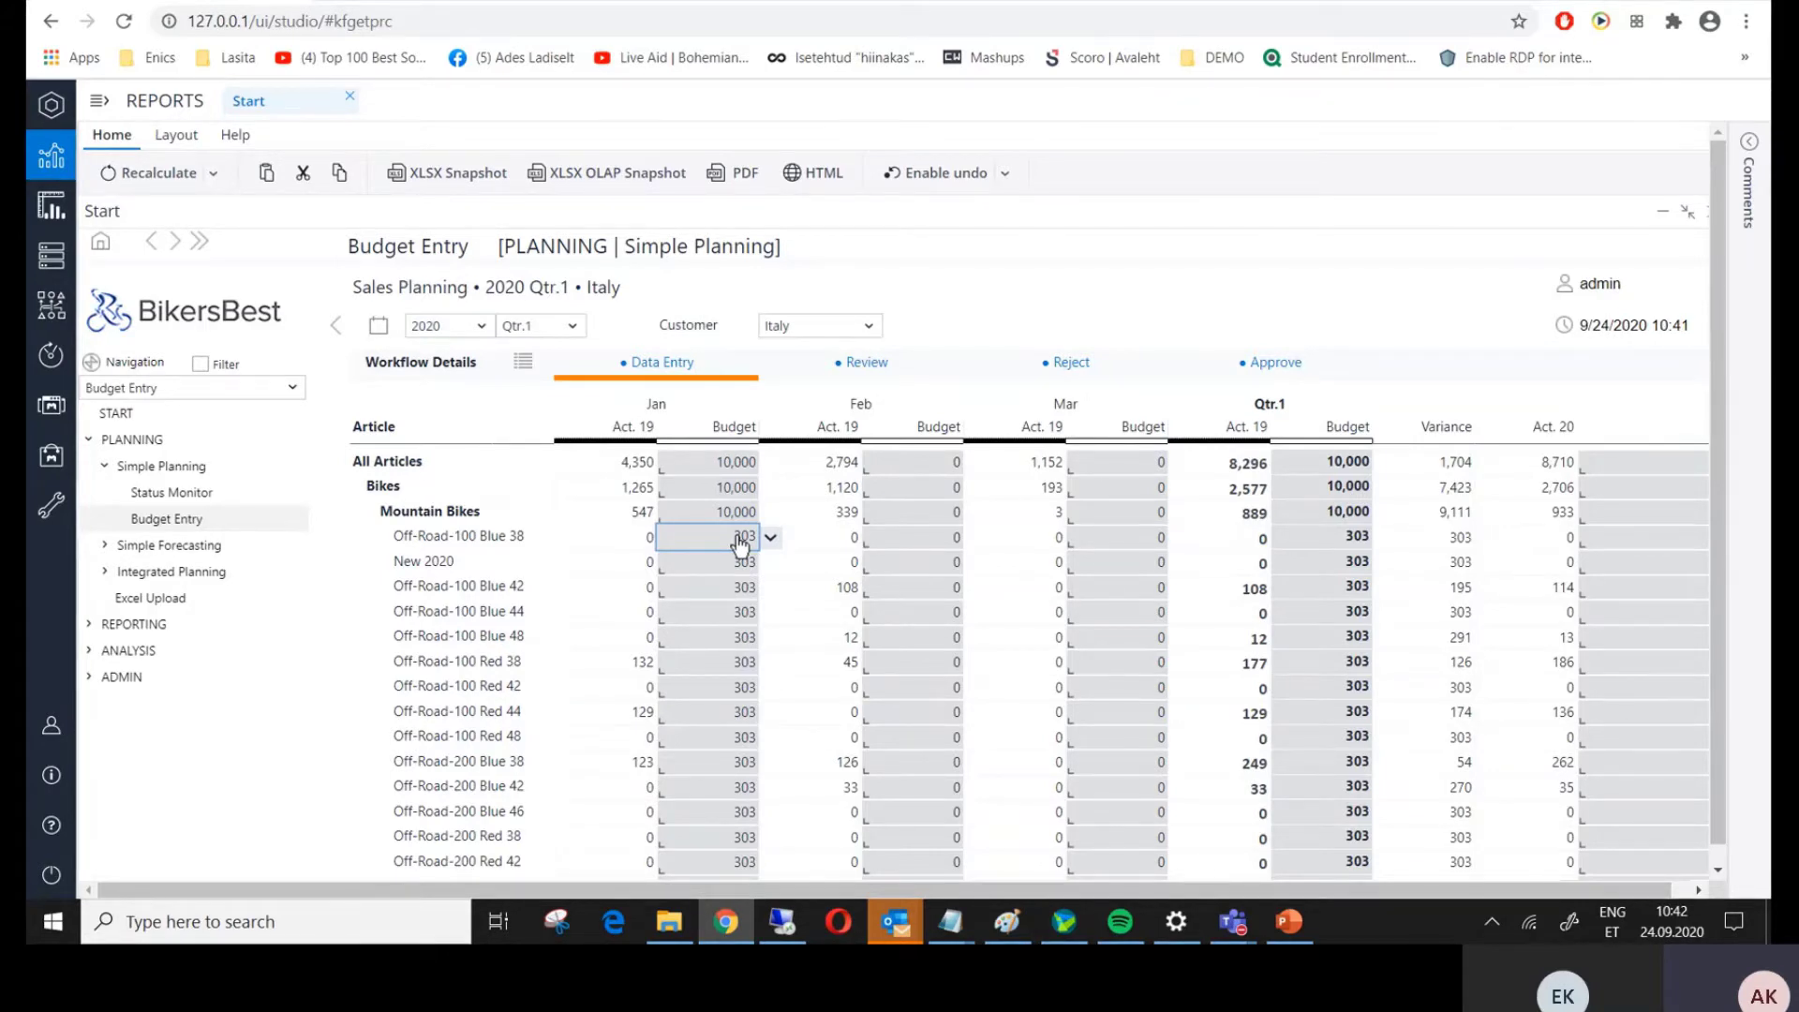
{"action": "left_click", "coordinate": [714, 637]}
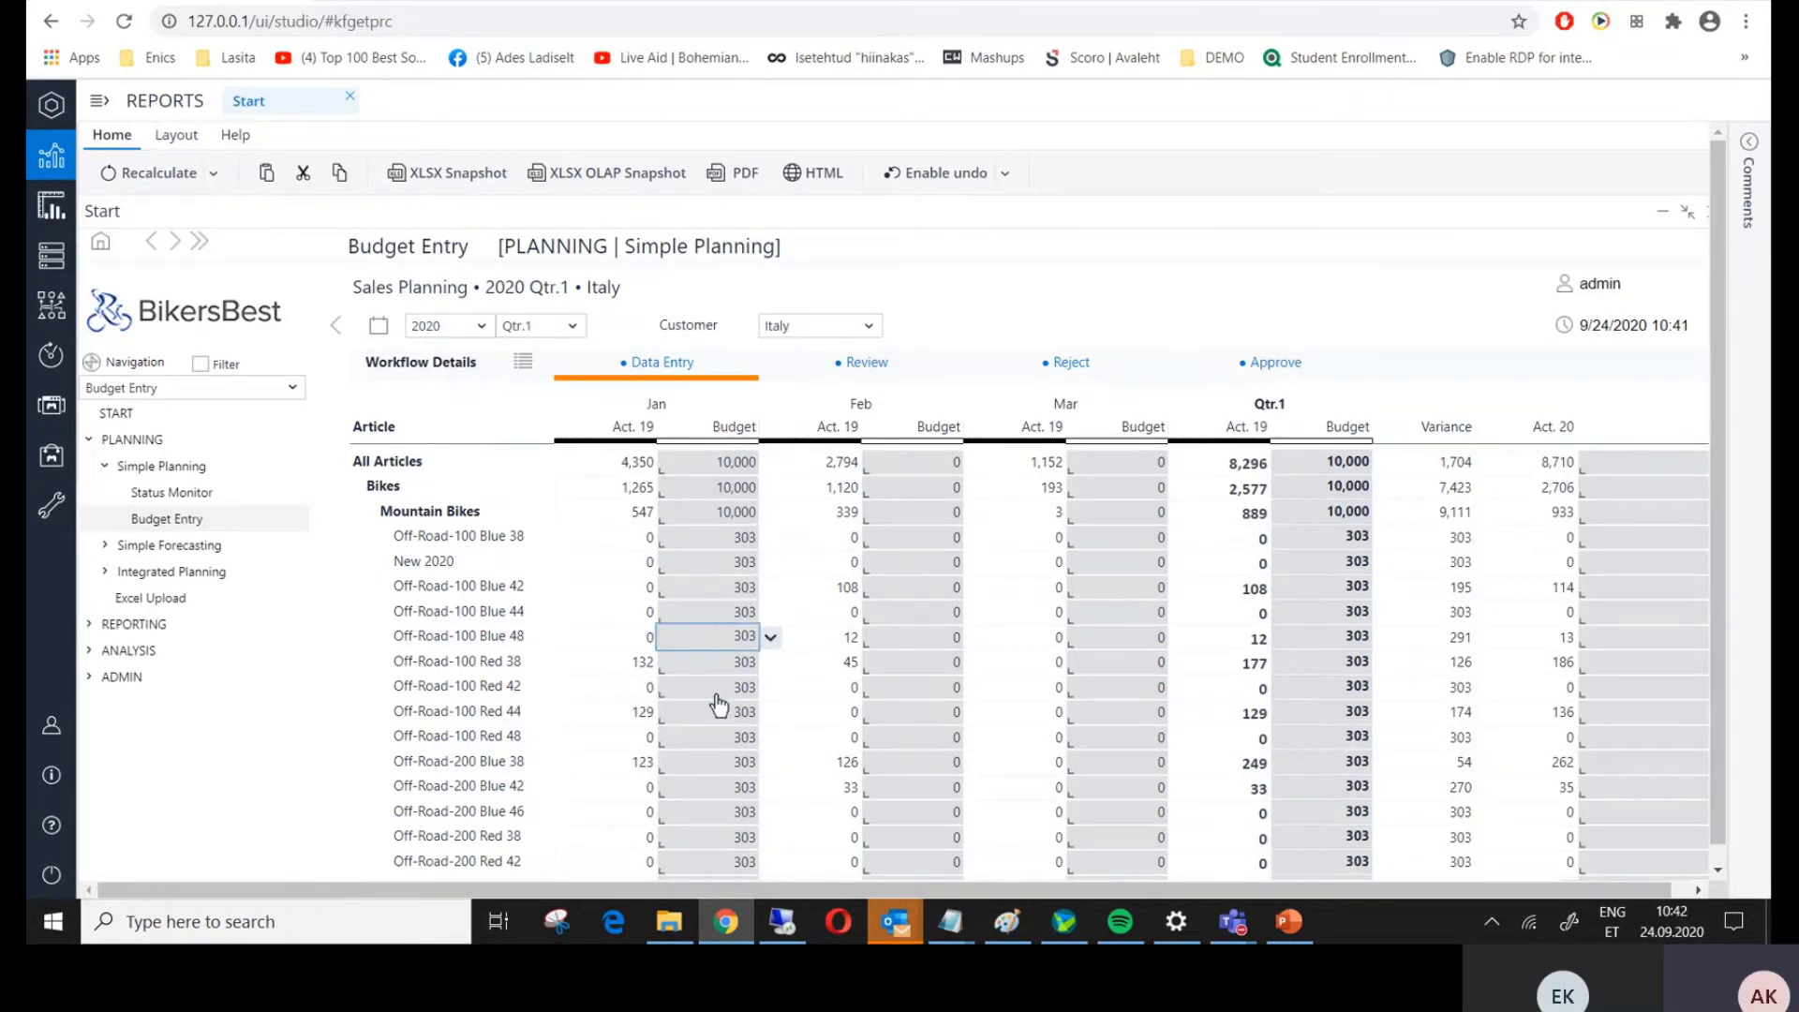
{"action": "left_click", "coordinate": [720, 689]}
{"action": "left_click", "coordinate": [725, 740]}
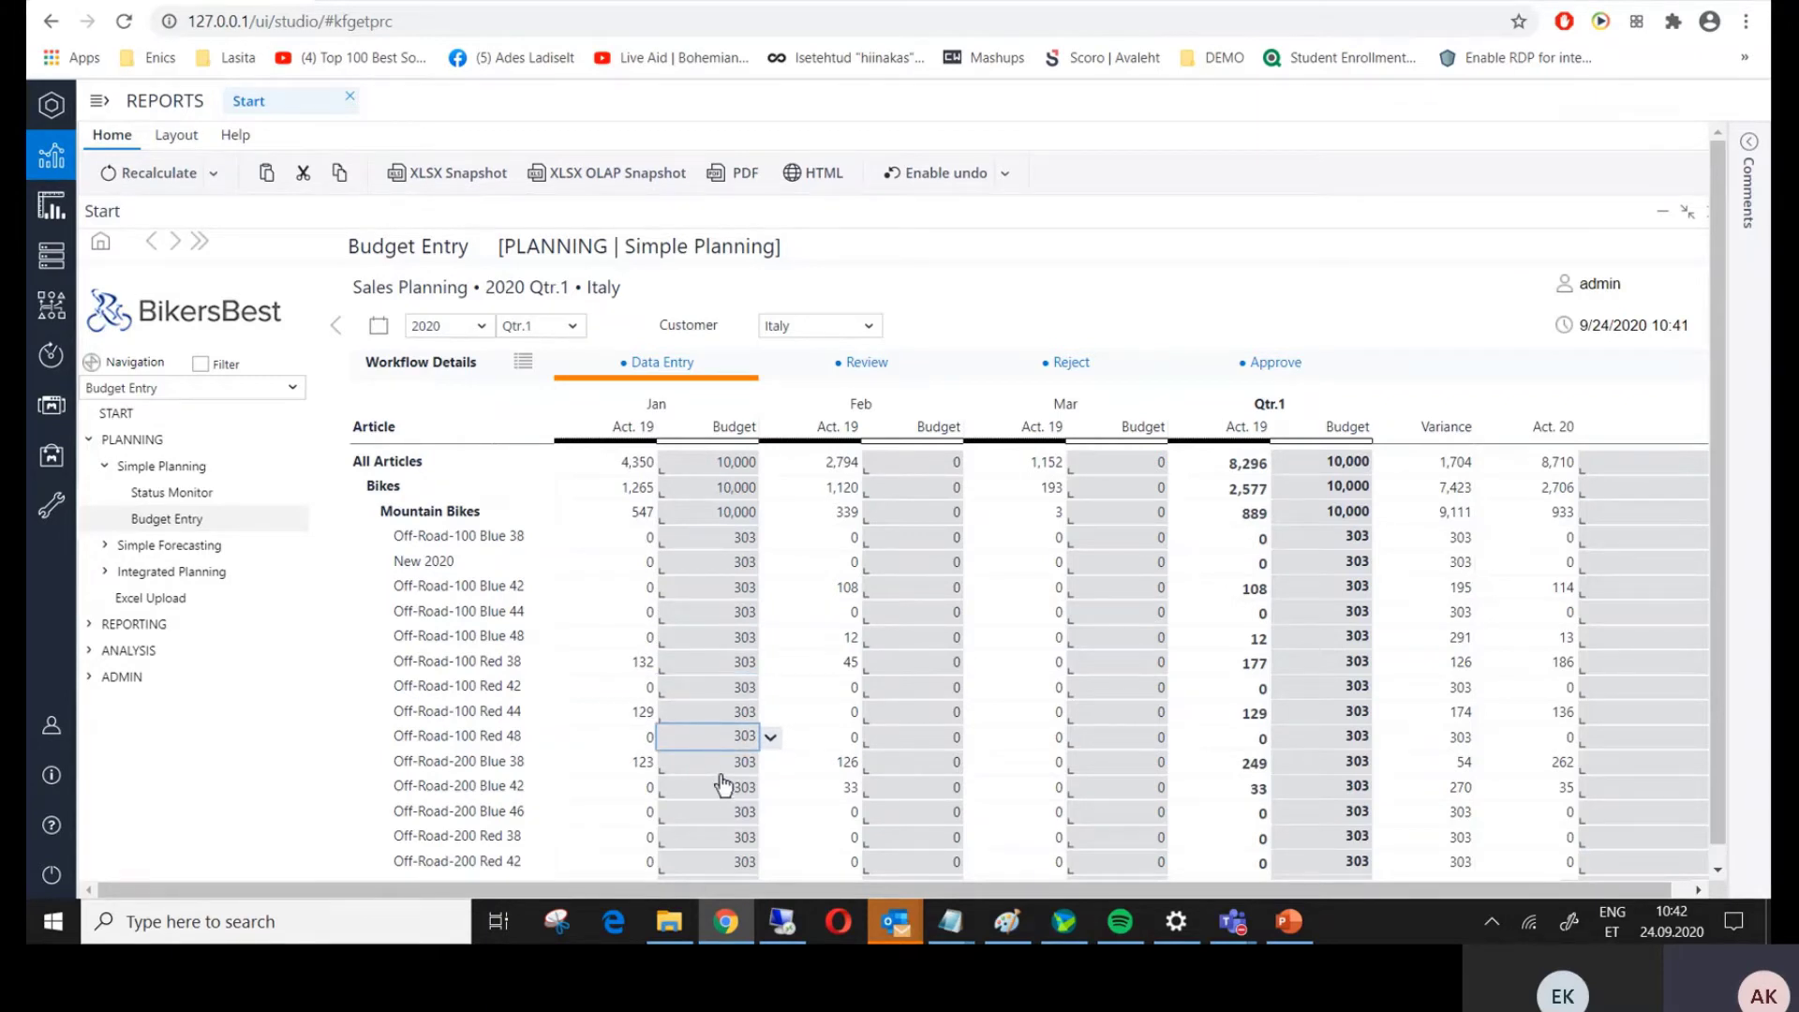
- Delete the January budget value of All Articles and collapse the Bikes group
{"action": "left_click", "coordinate": [736, 462]}
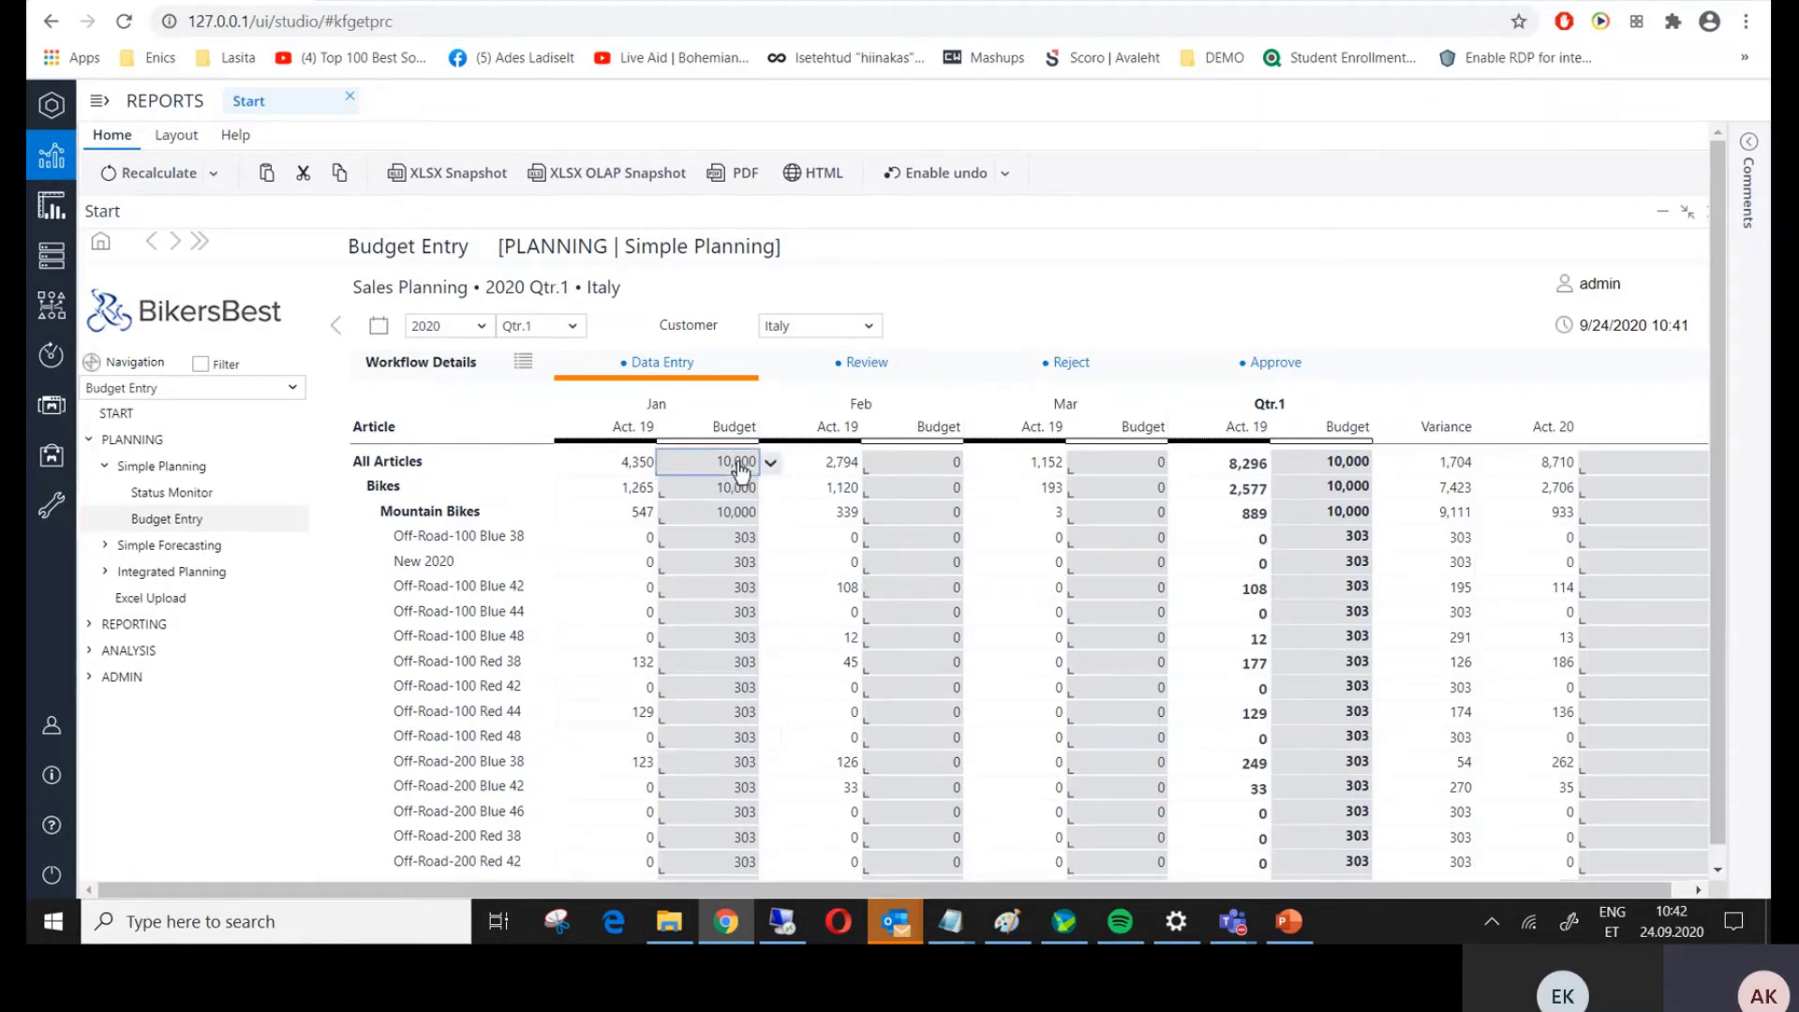
{"action": "left_click", "coordinate": [771, 462]}
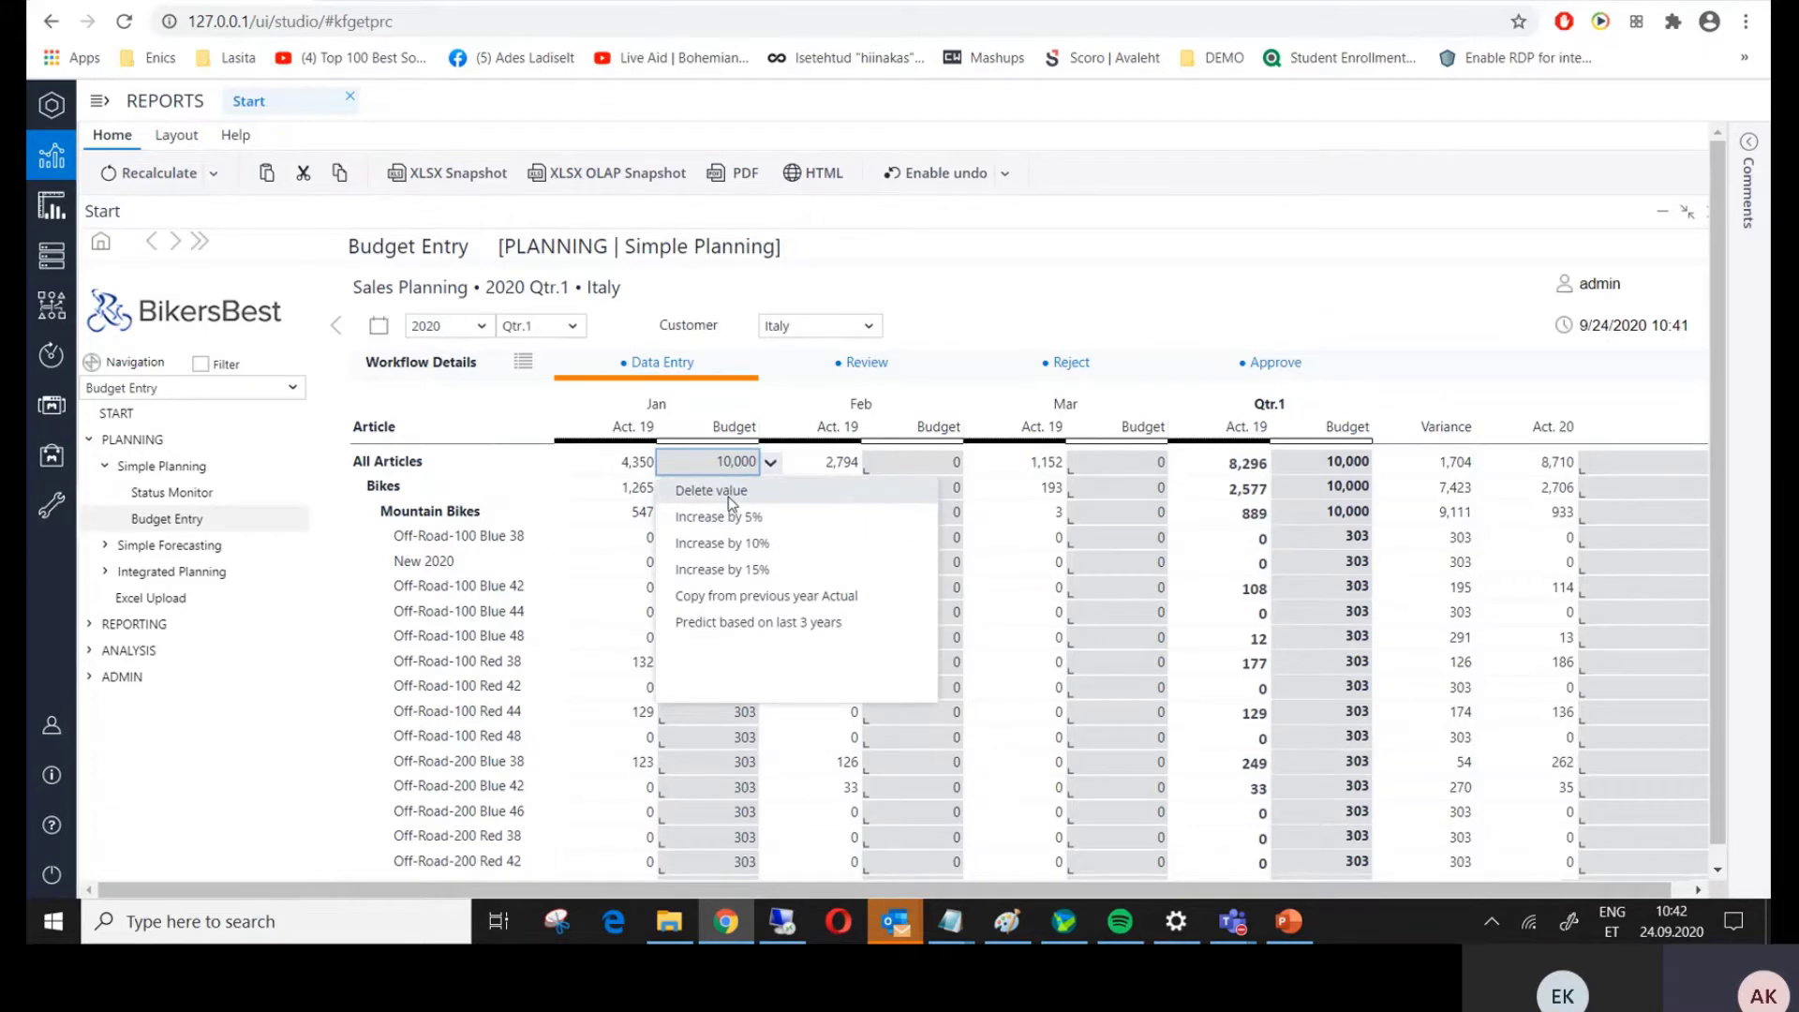
{"action": "left_click", "coordinate": [729, 492]}
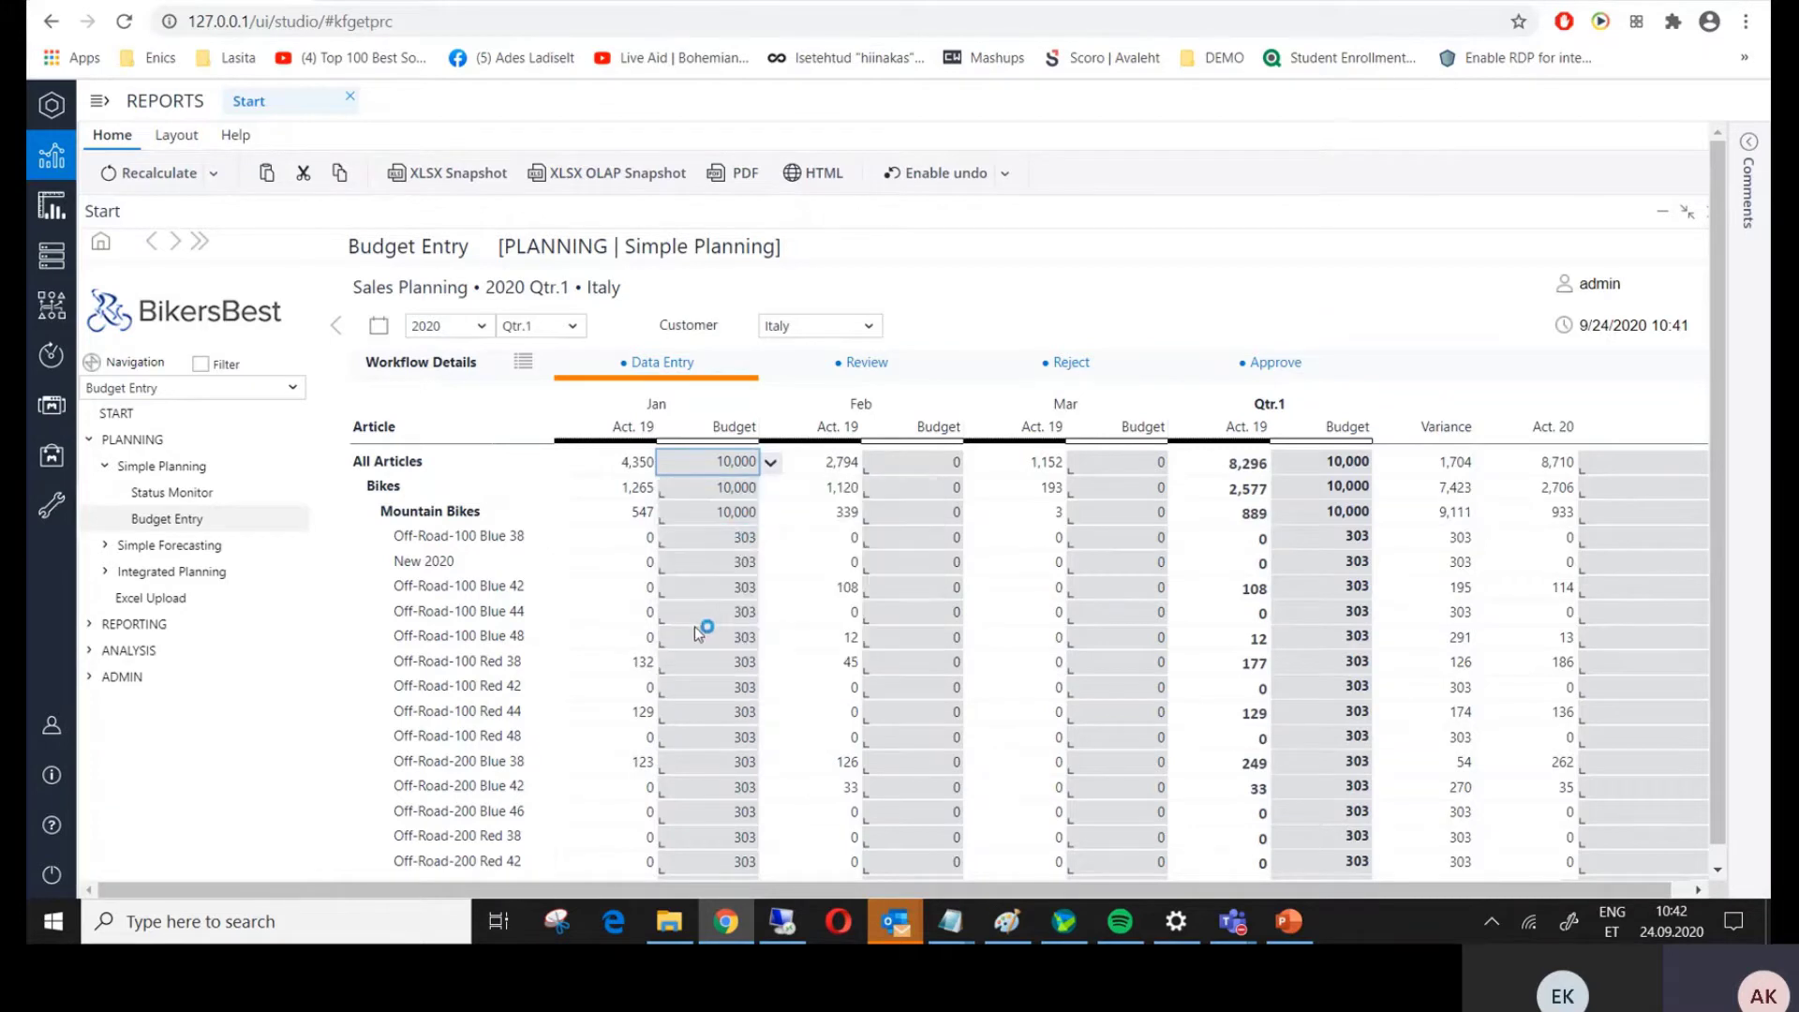
{"action": "left_click", "coordinate": [375, 487]}
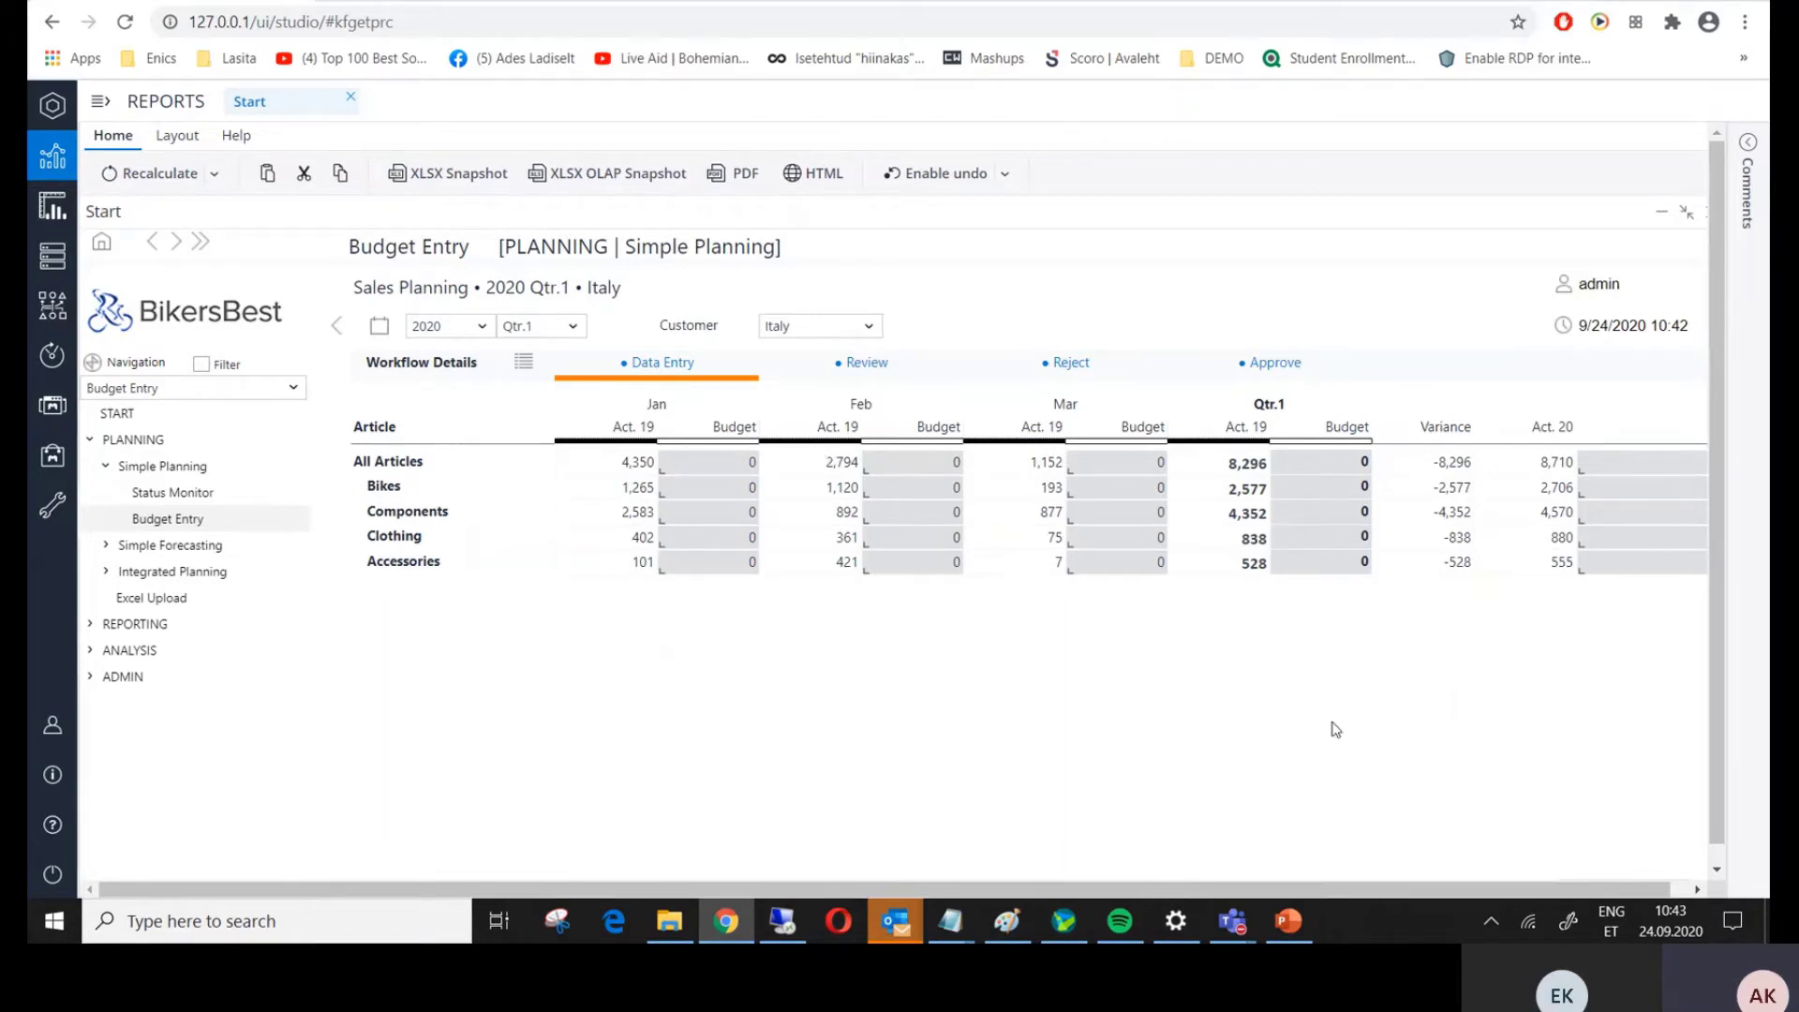
- Fill the Qtr.1 budget of All Articles by copying from the previous year's actual
{"action": "left_click", "coordinate": [1362, 466]}
{"action": "left_click", "coordinate": [1384, 466]}
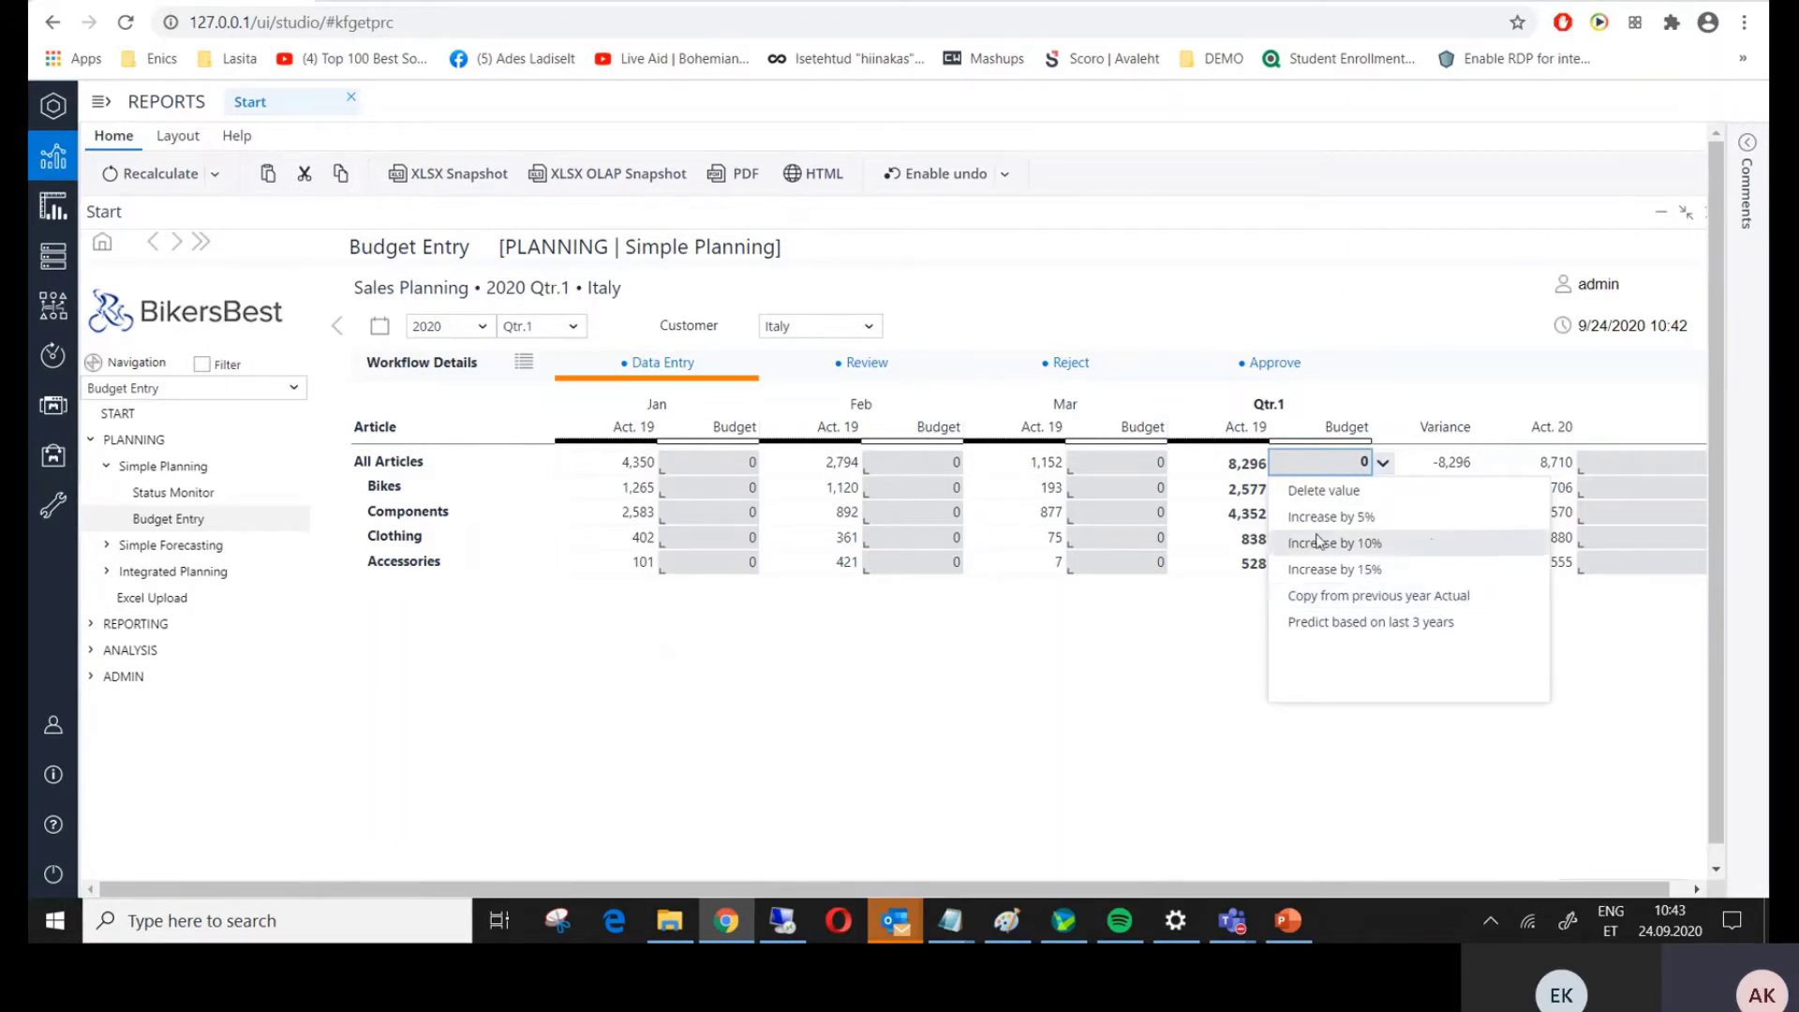
{"action": "left_click", "coordinate": [1376, 597]}
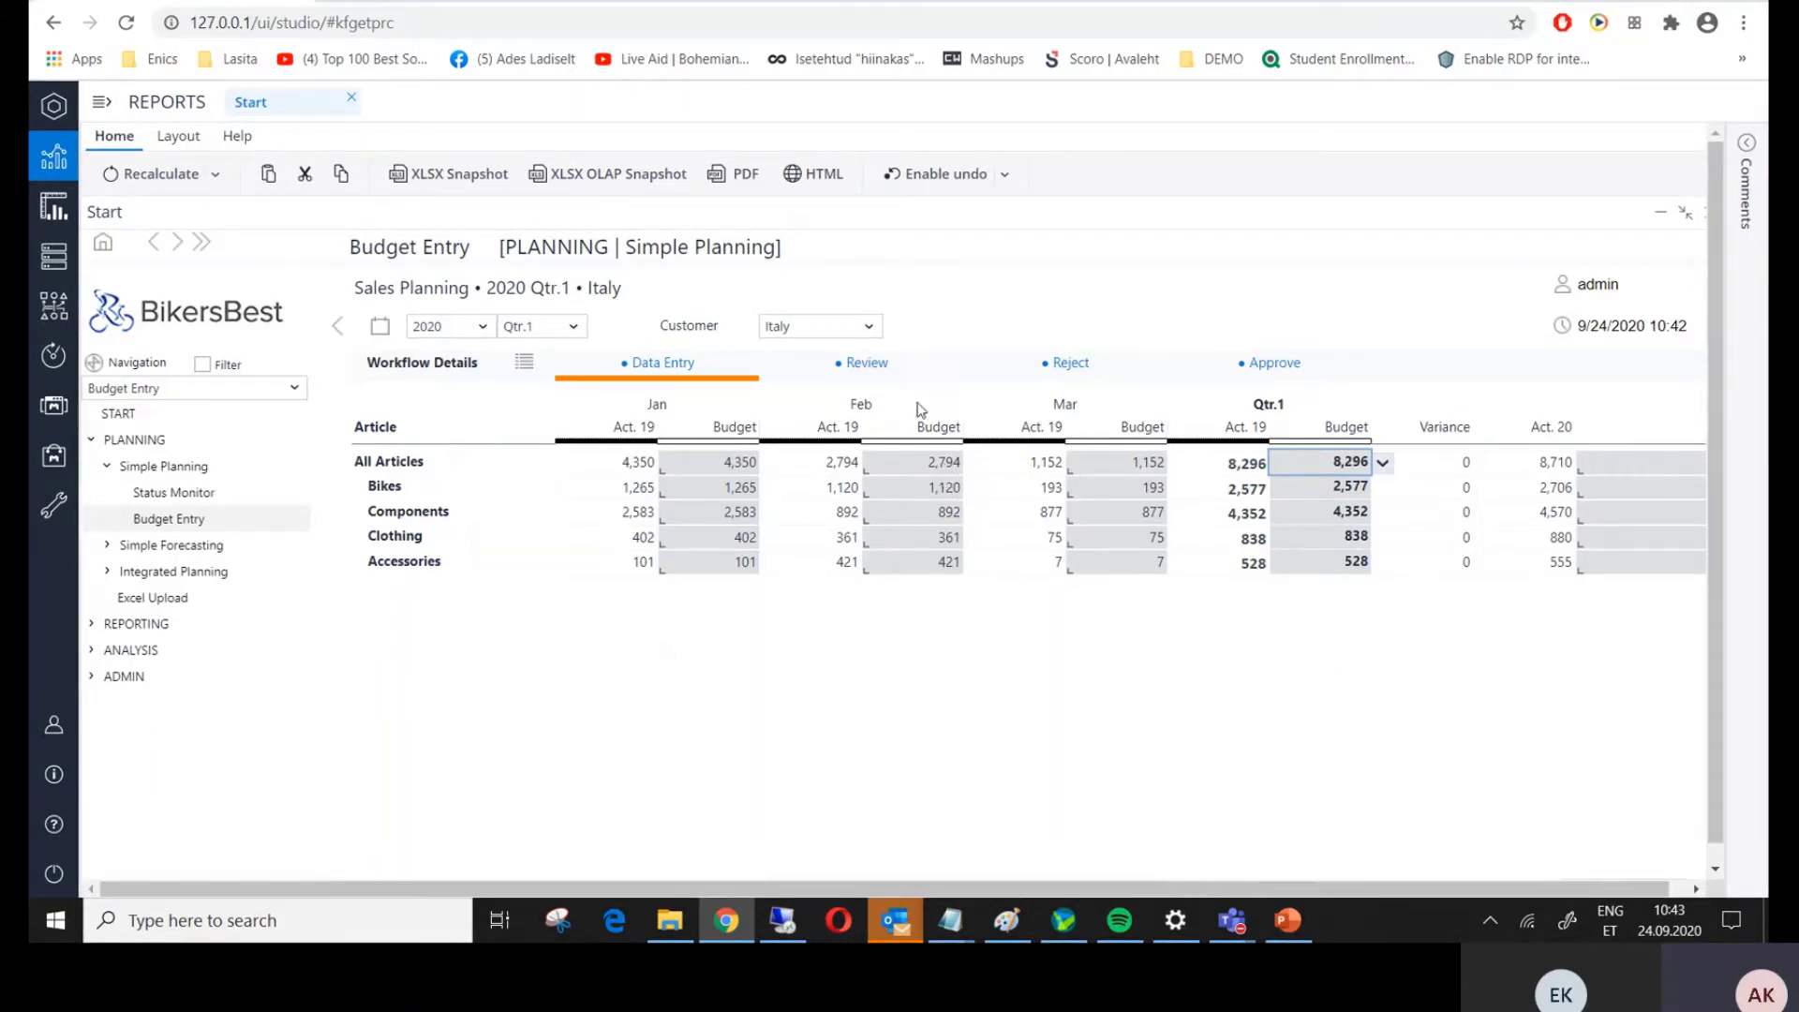
- Increase the February budget of All Articles by 10%
{"action": "left_click", "coordinate": [941, 467]}
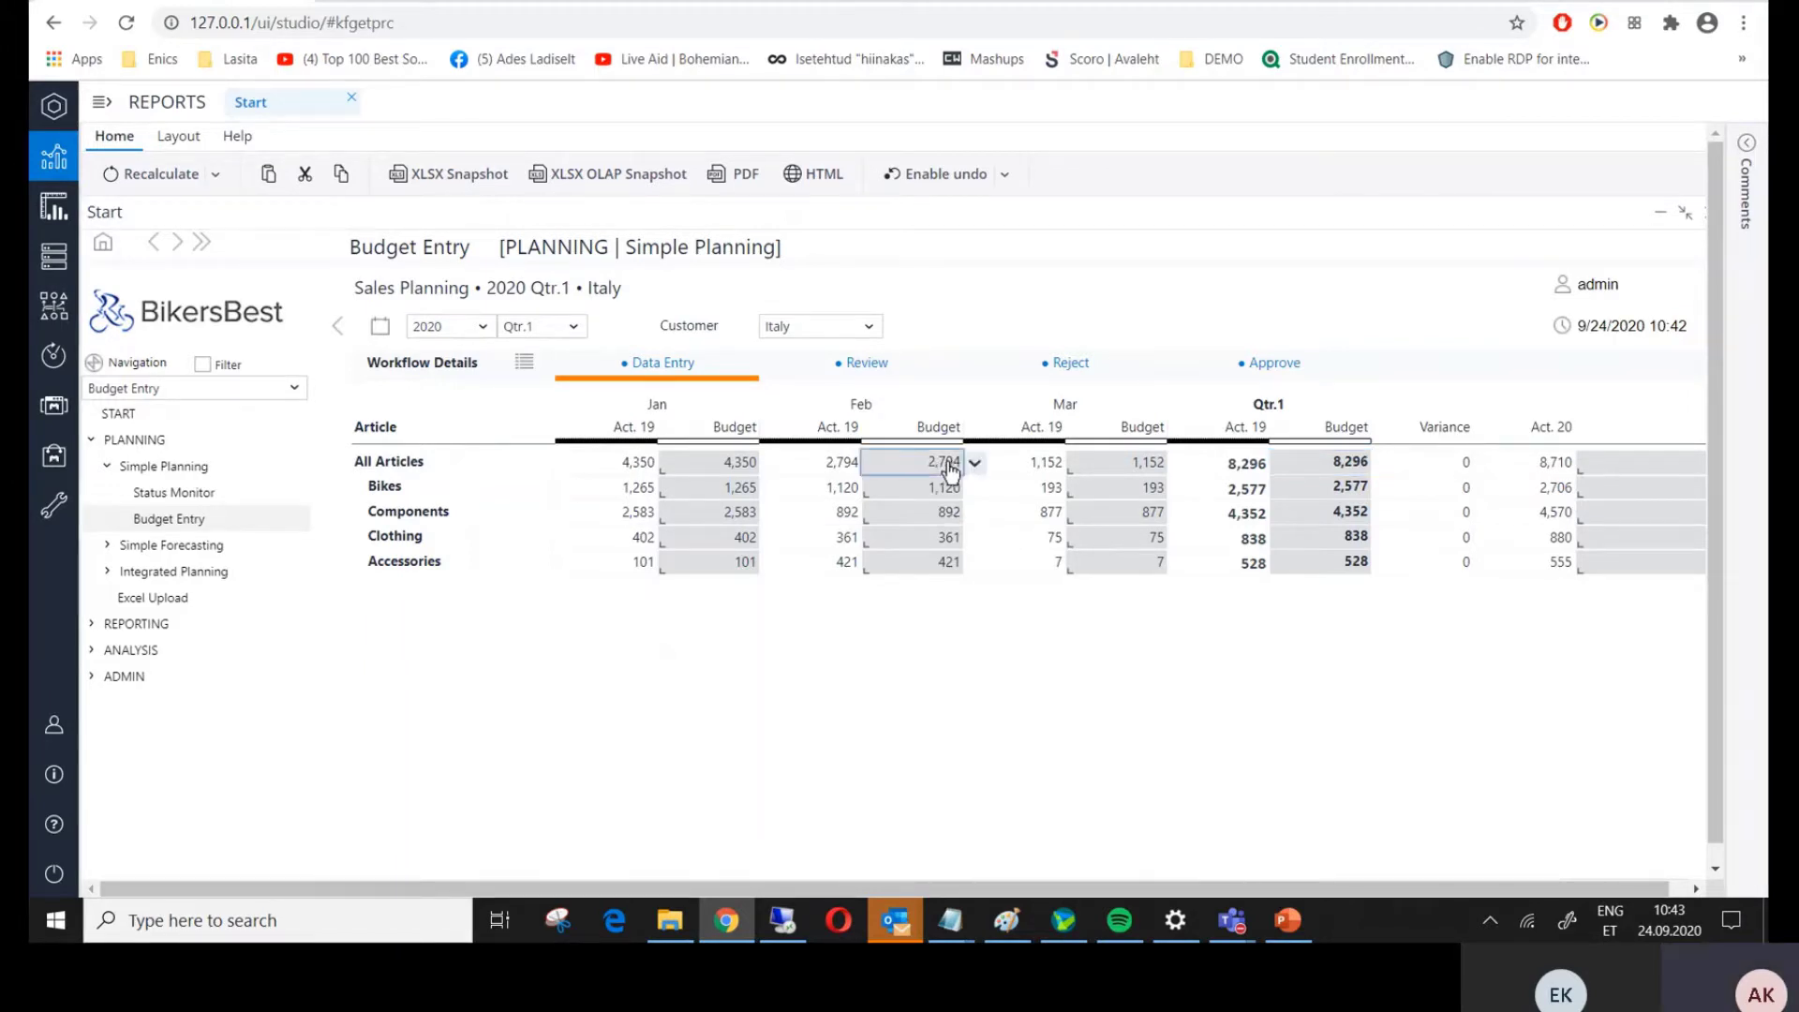
{"action": "left_click", "coordinate": [975, 465]}
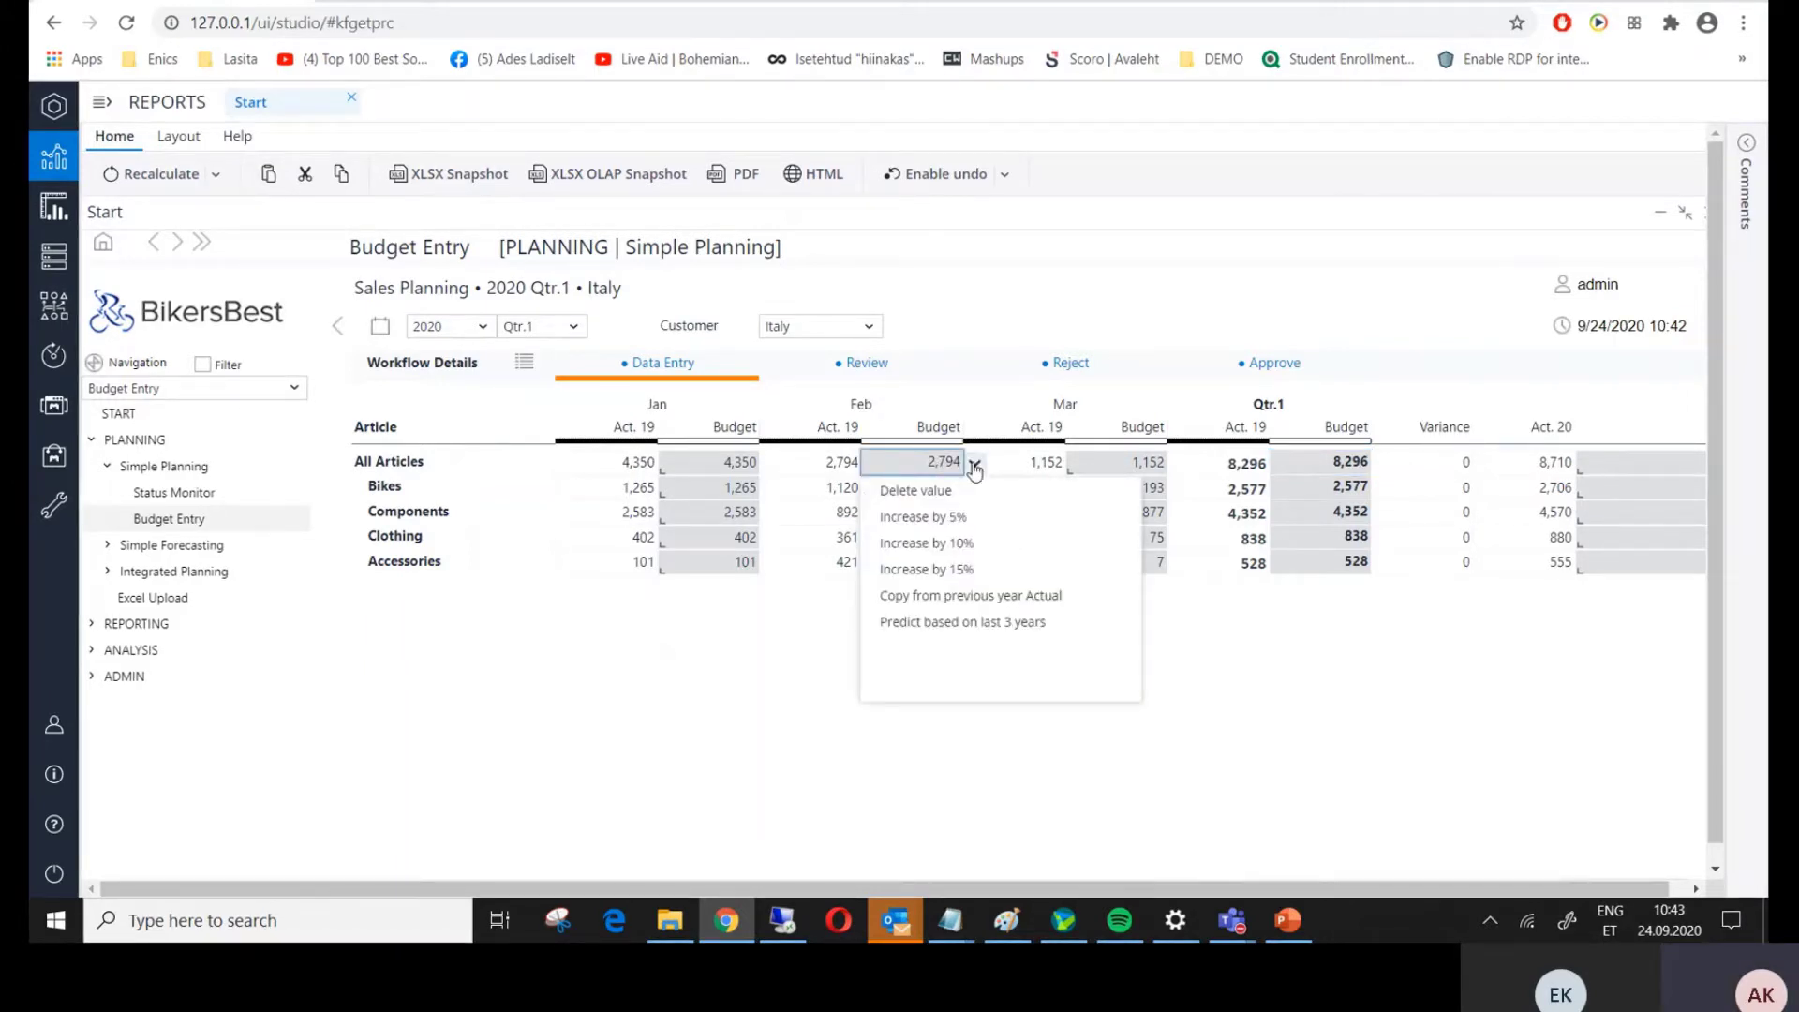
{"action": "left_click", "coordinate": [971, 548]}
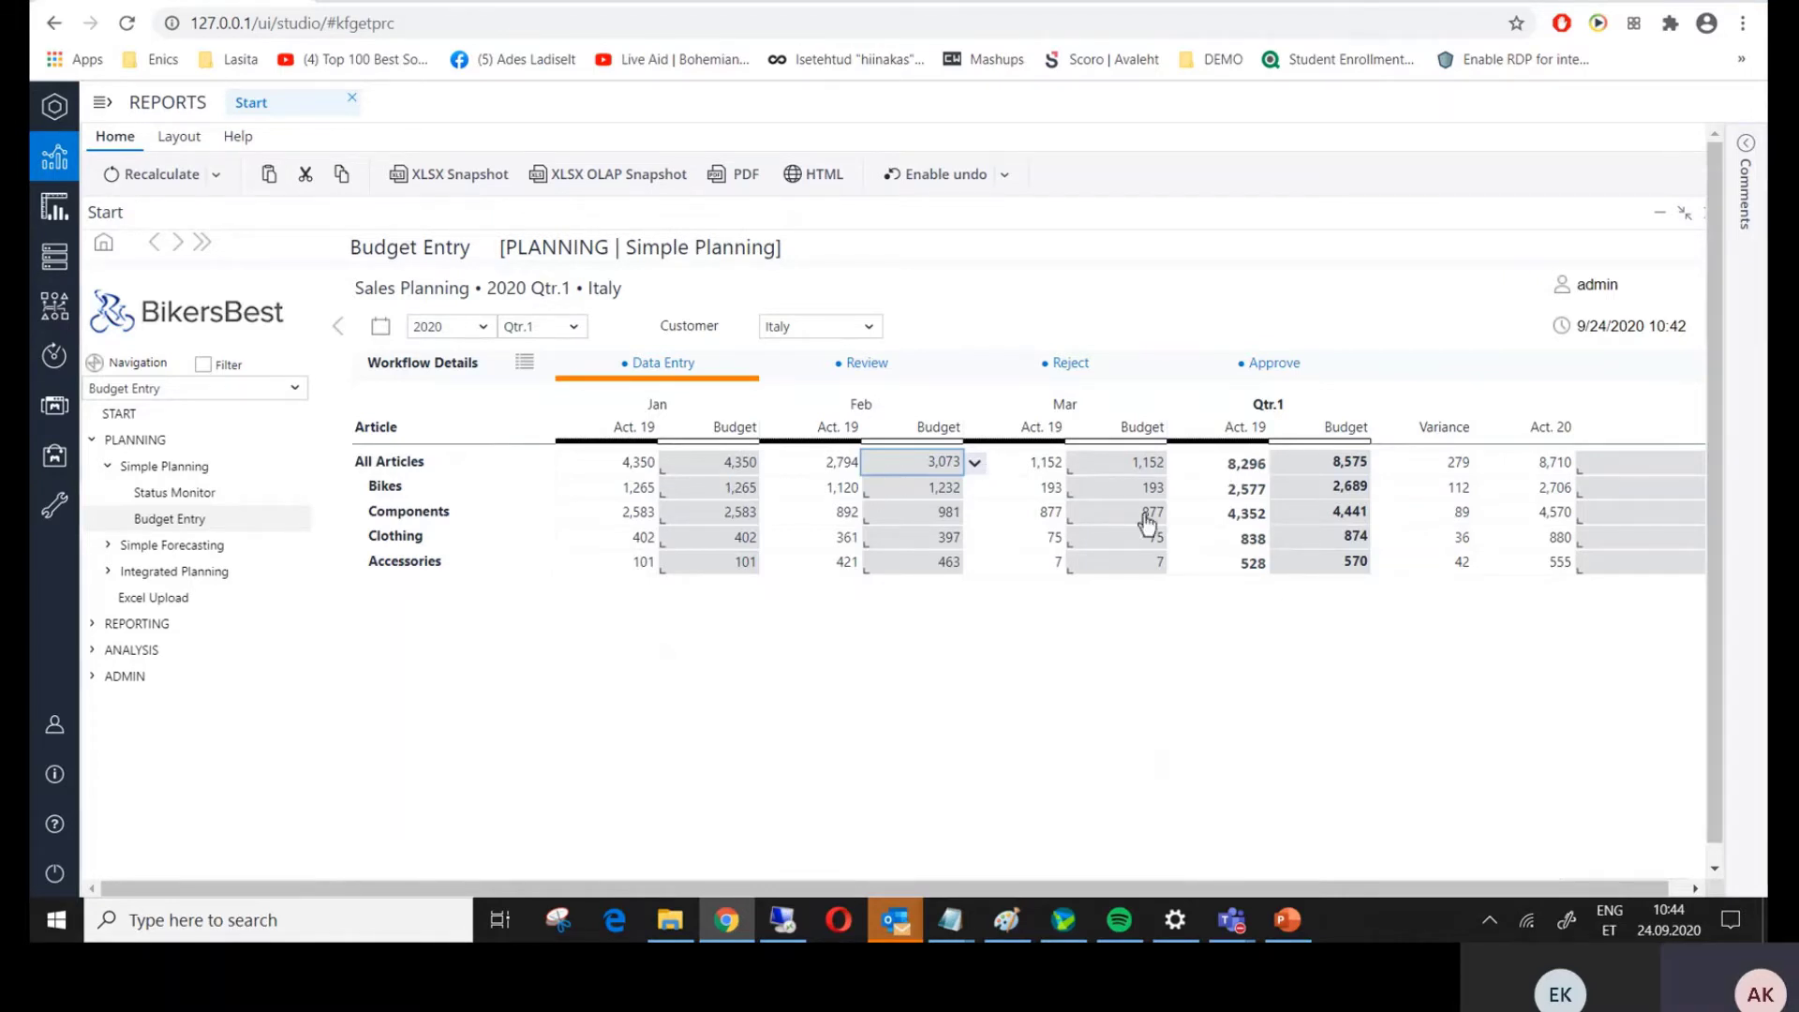
- Put a hold on the January budget value of All Articles
{"action": "left_click", "coordinate": [715, 466]}
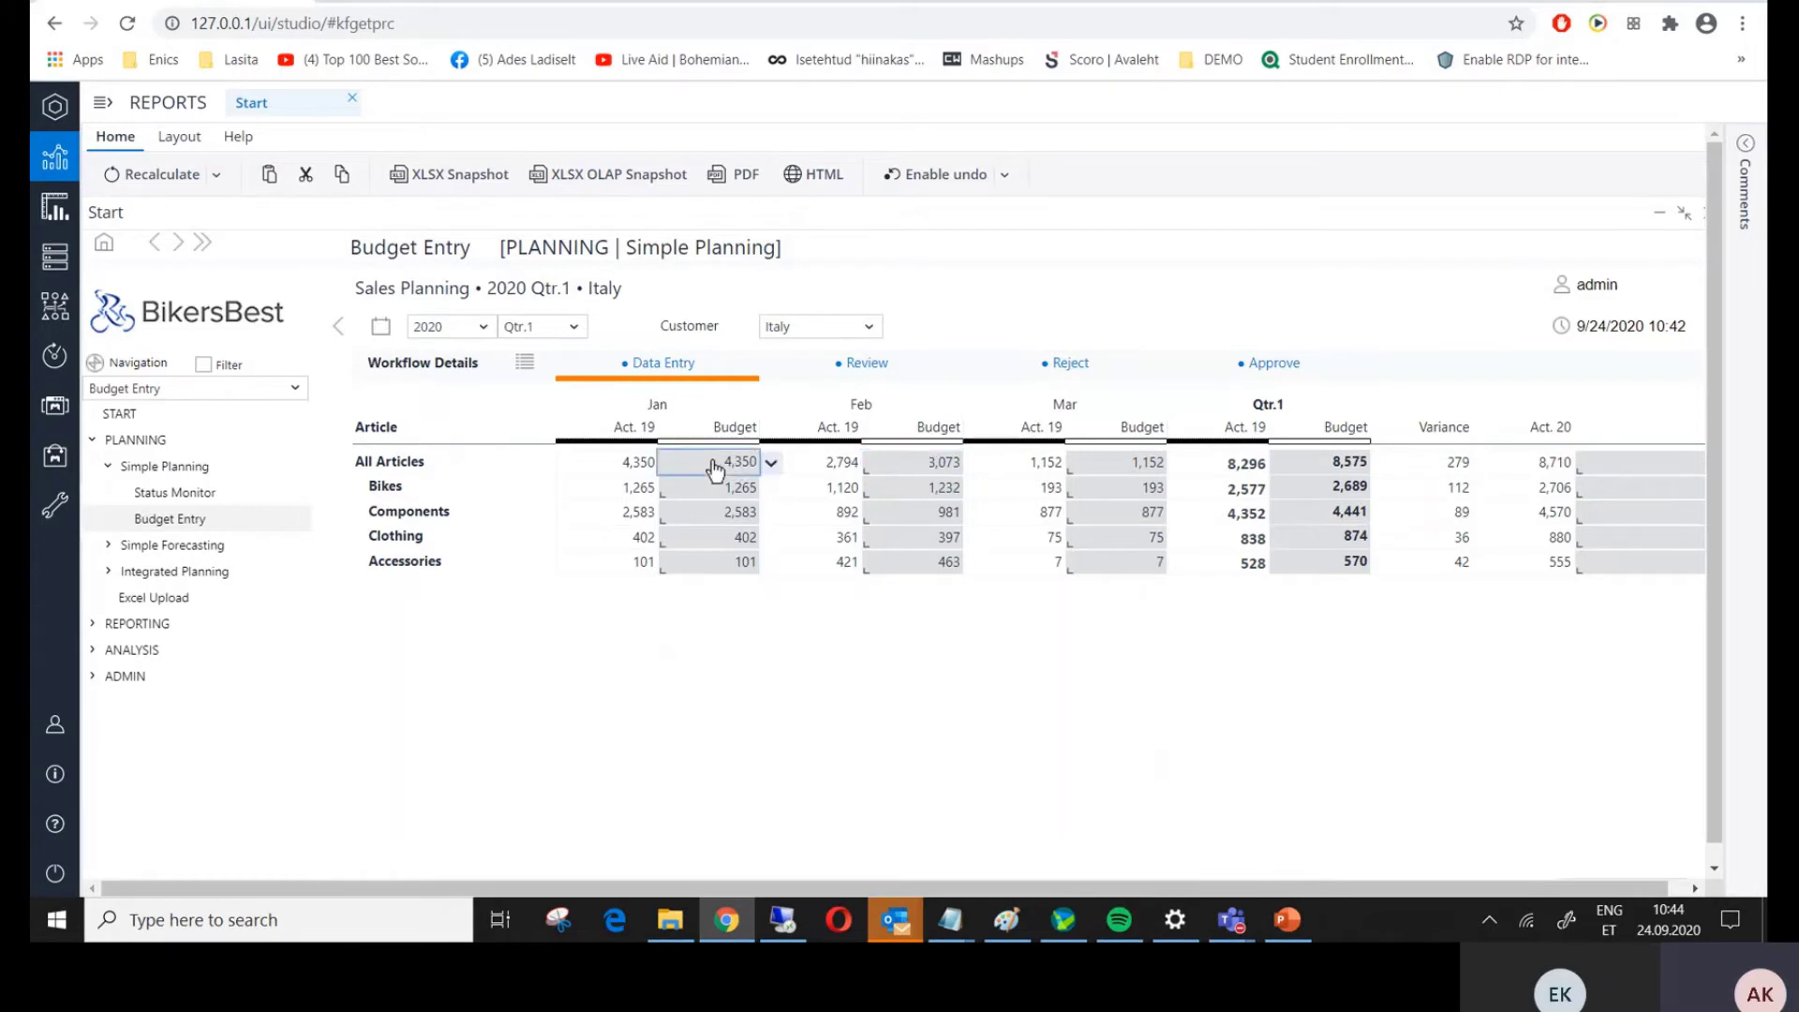
{"action": "right_click", "coordinate": [715, 467]}
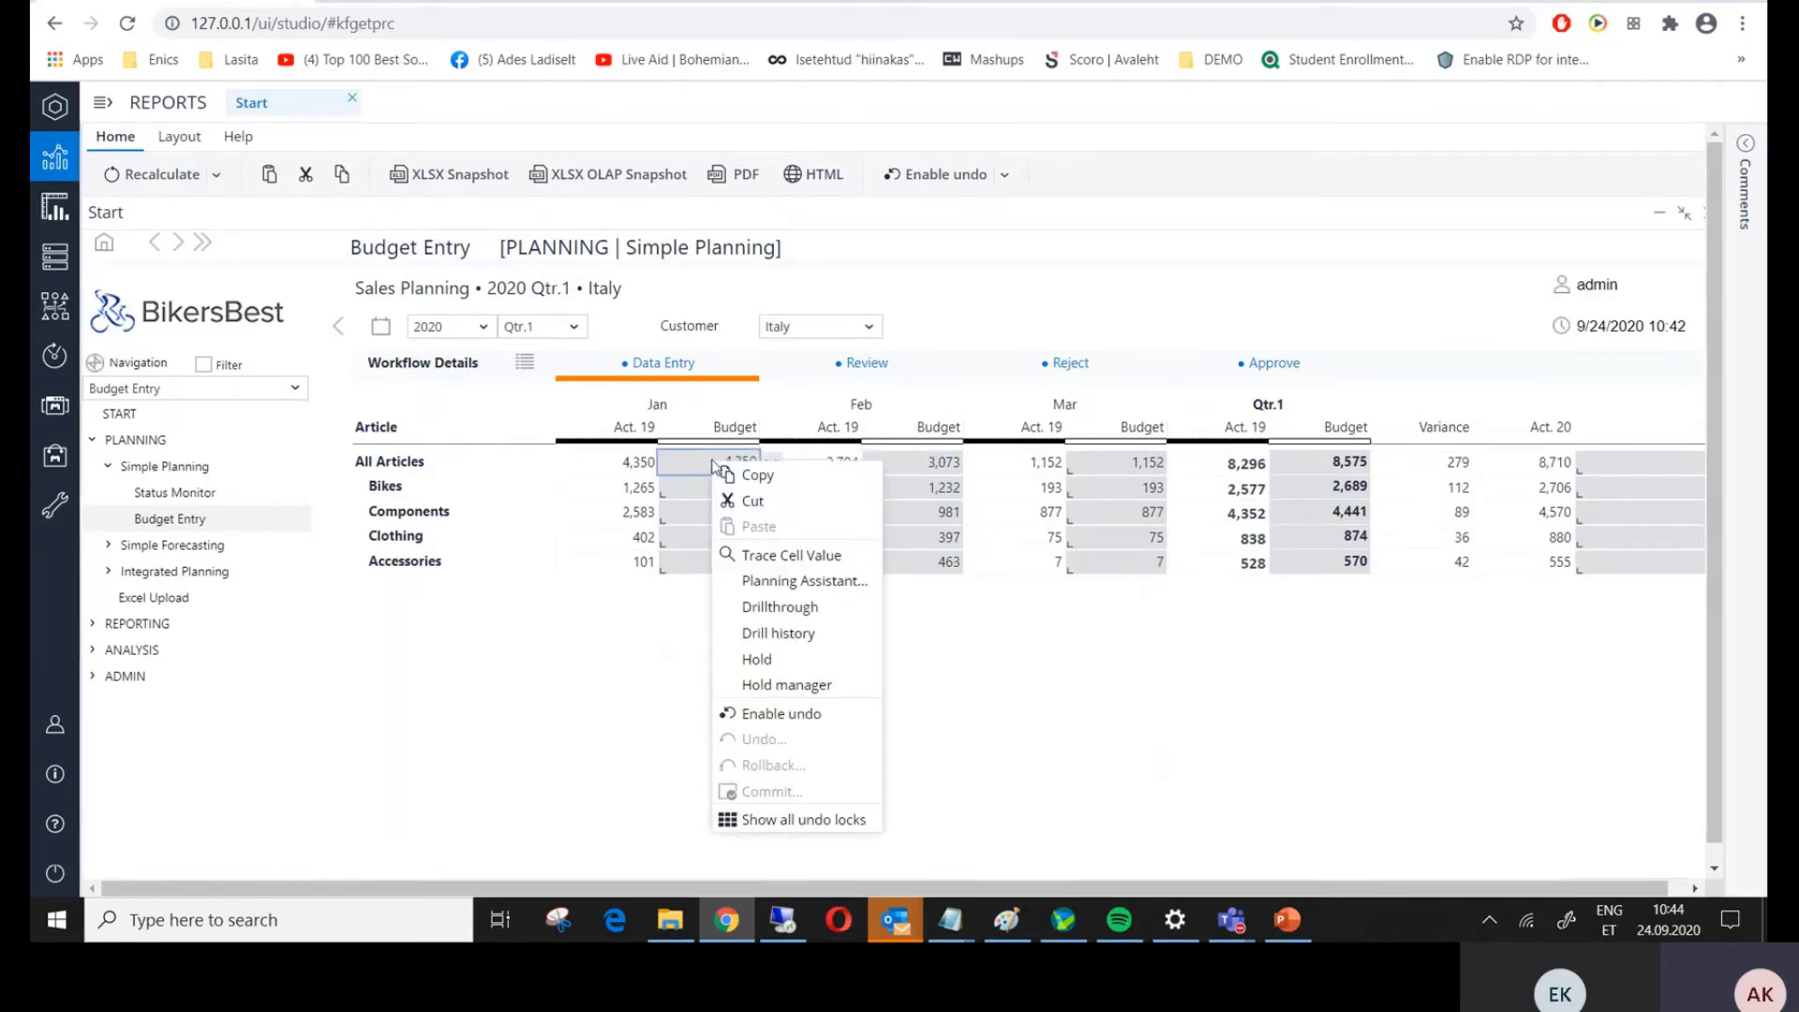
{"action": "left_click", "coordinate": [792, 667]}
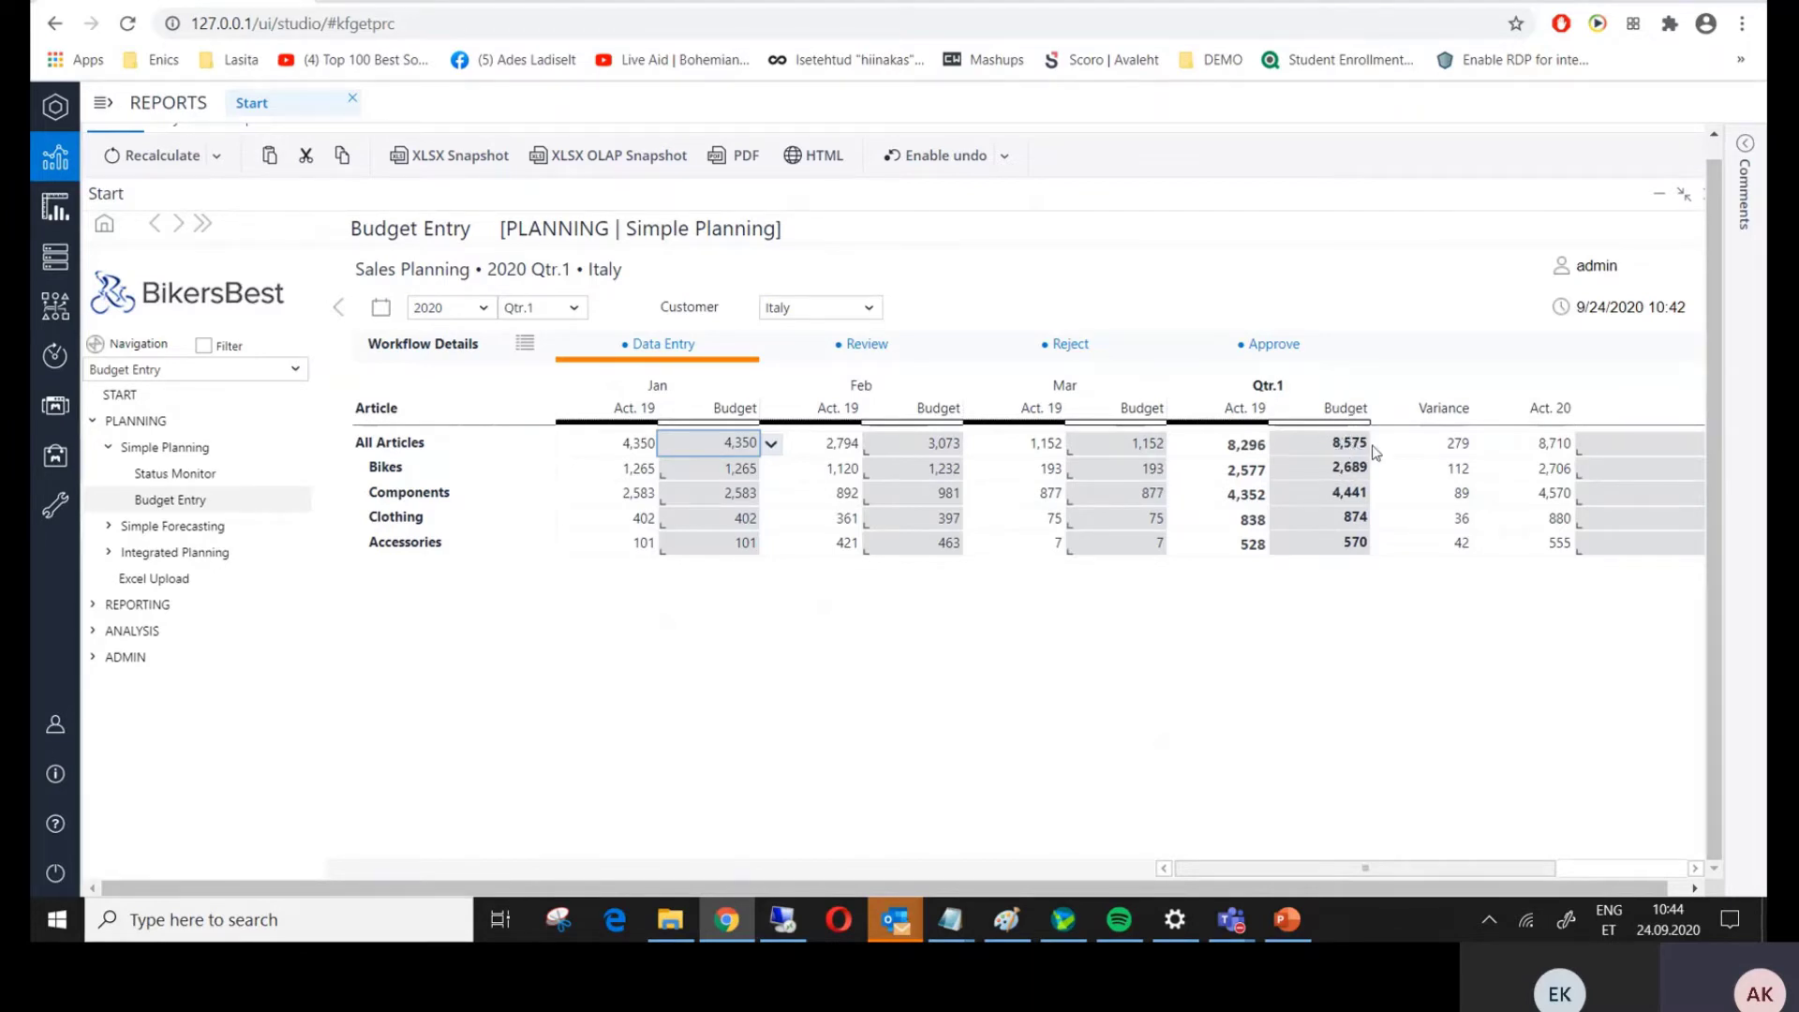
- Set the Qtr.1 budget of All Articles to 10,000 with the entry #10k
{"action": "left_click", "coordinate": [1324, 454]}
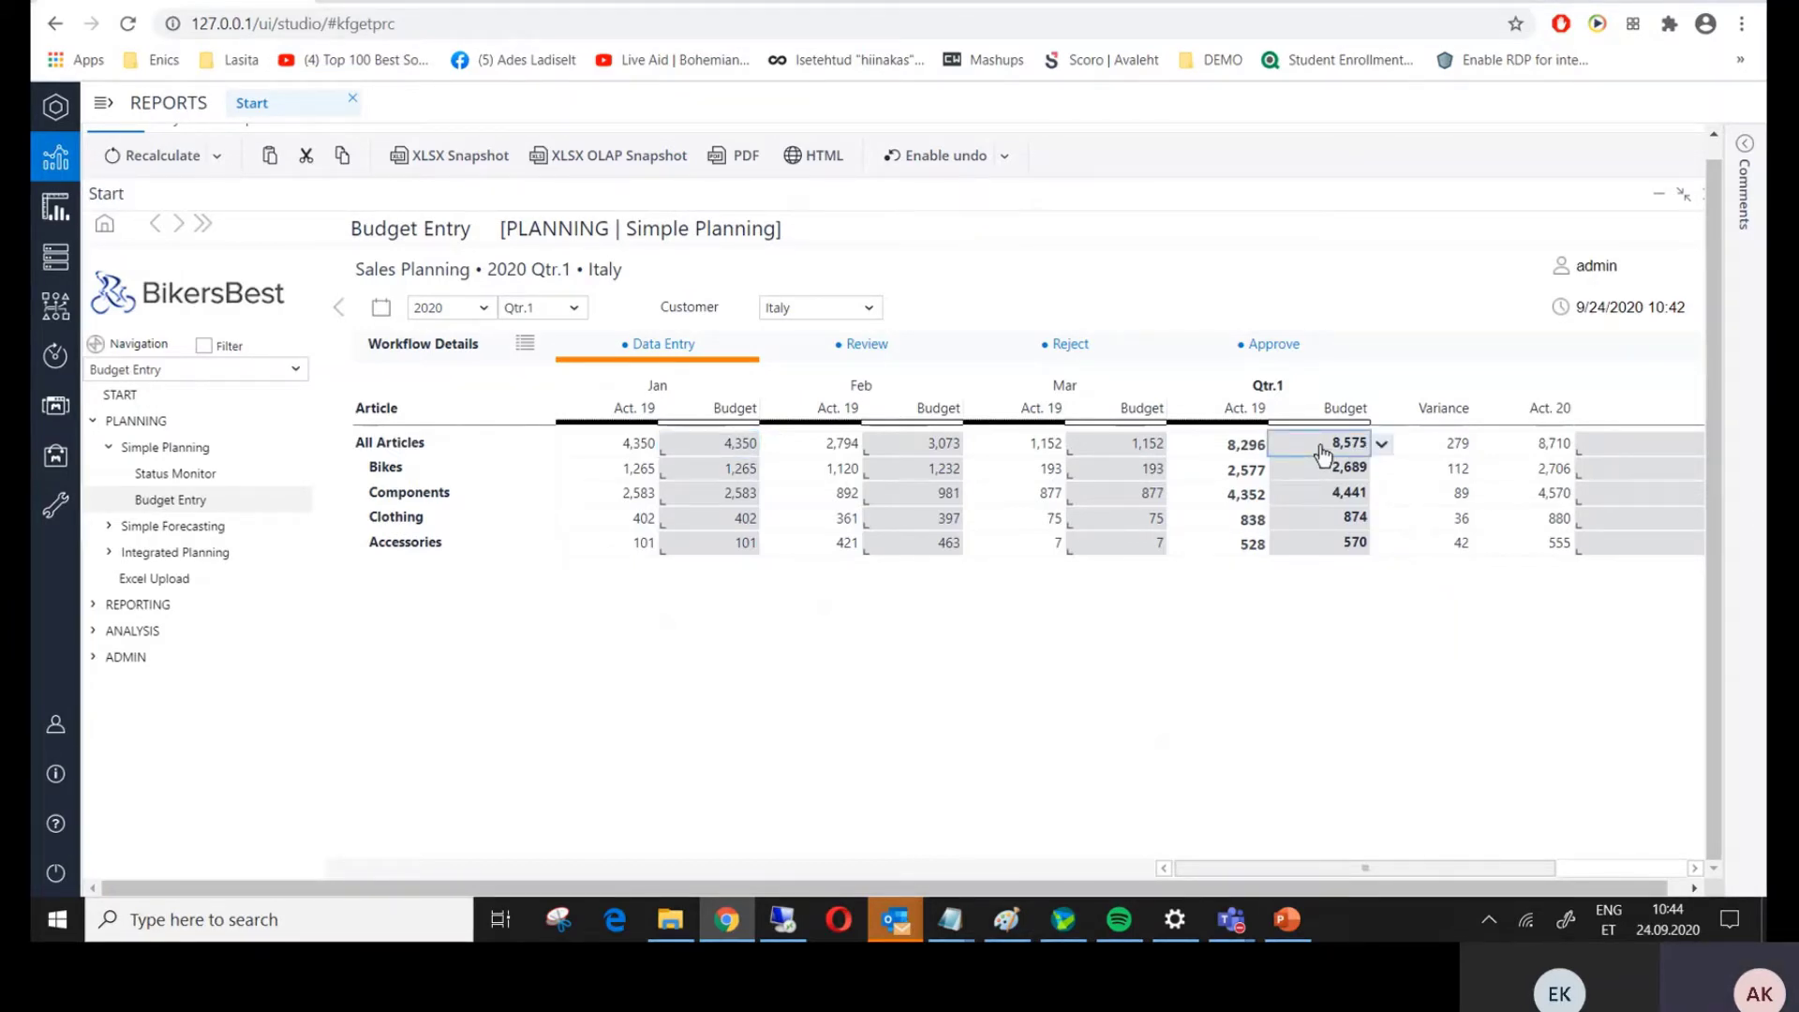
{"action": "type", "text": "#10k"}
{"action": "key", "text": "Return"}
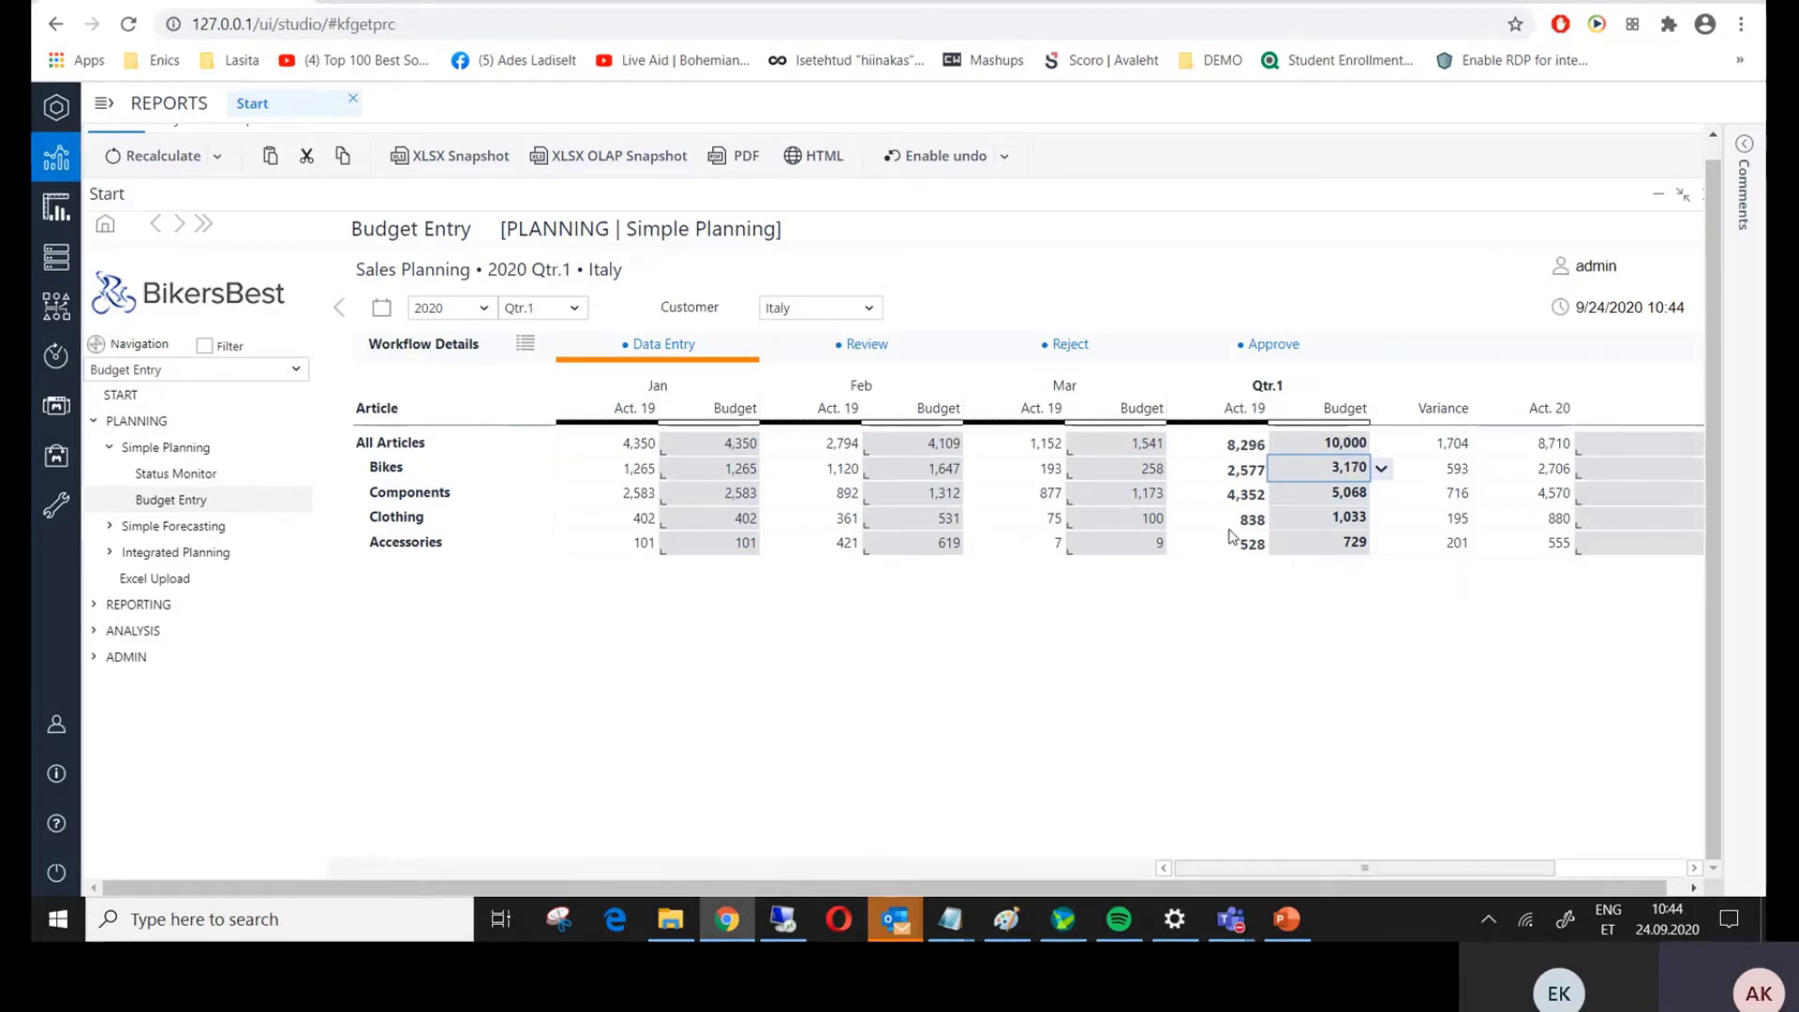
- Release the held January 2020 budget value in the Hold manager and close it
{"action": "right_click", "coordinate": [721, 441]}
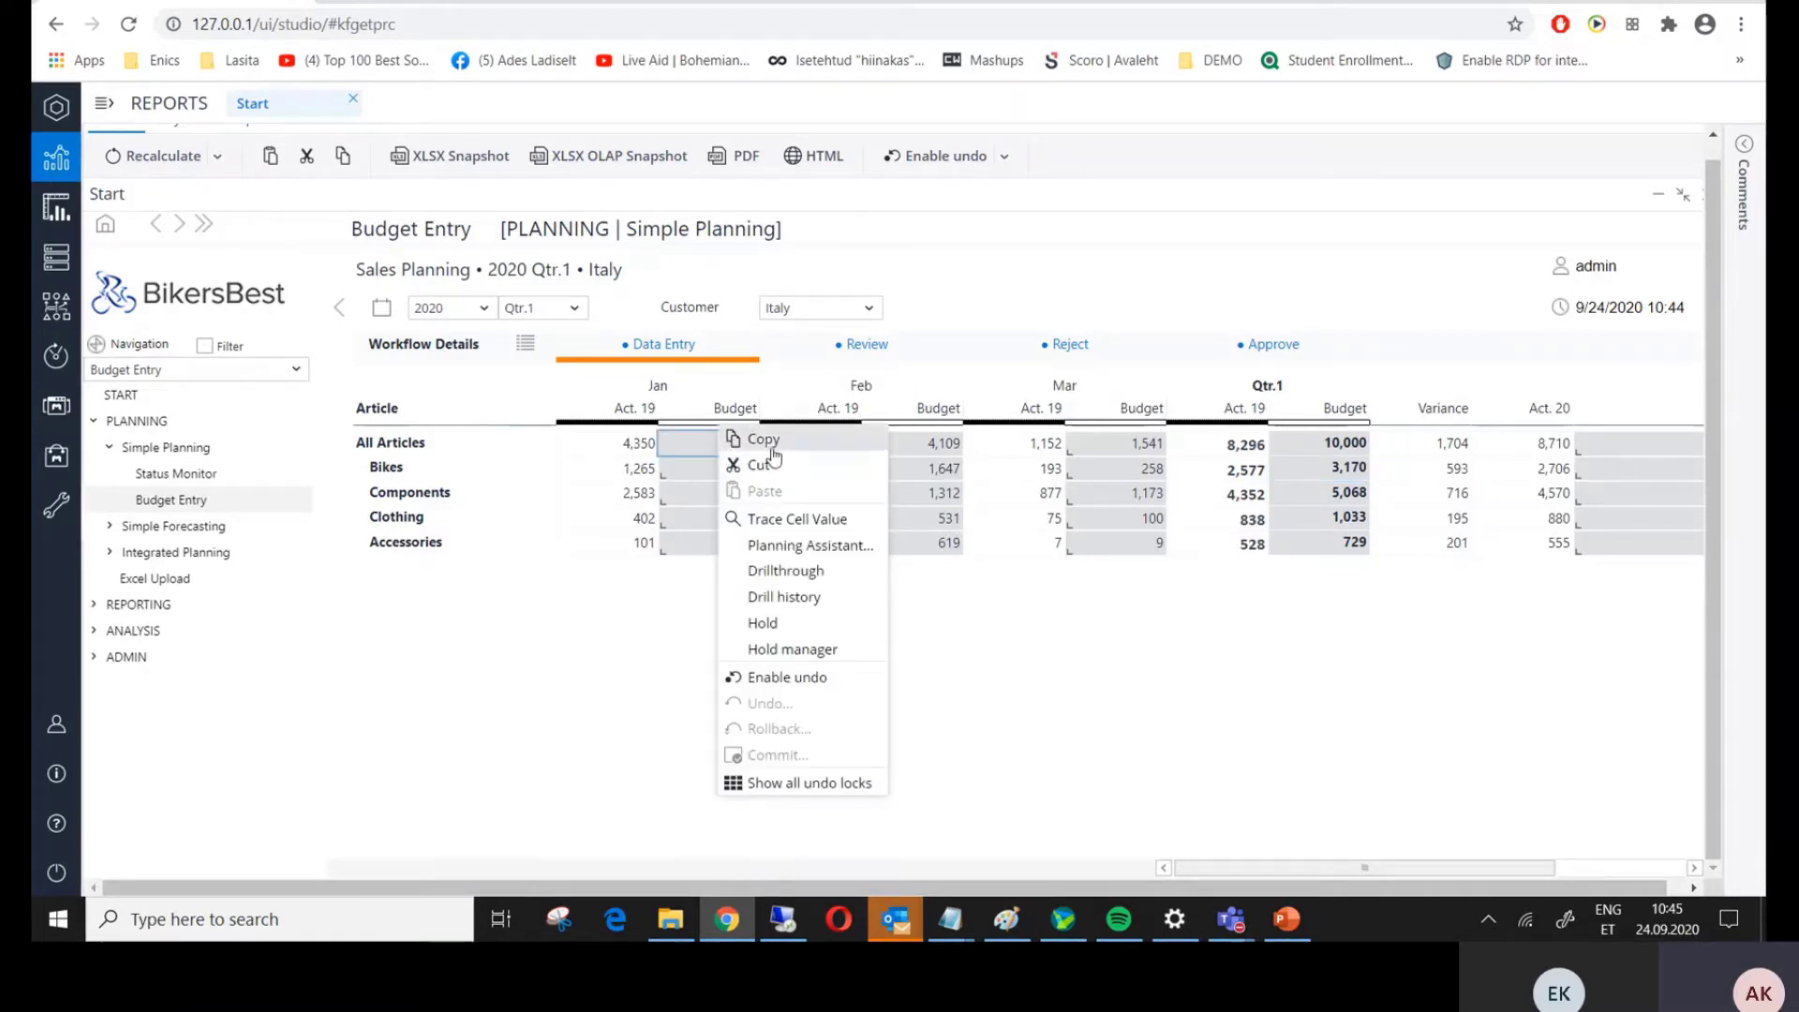
{"action": "left_click", "coordinate": [814, 647]}
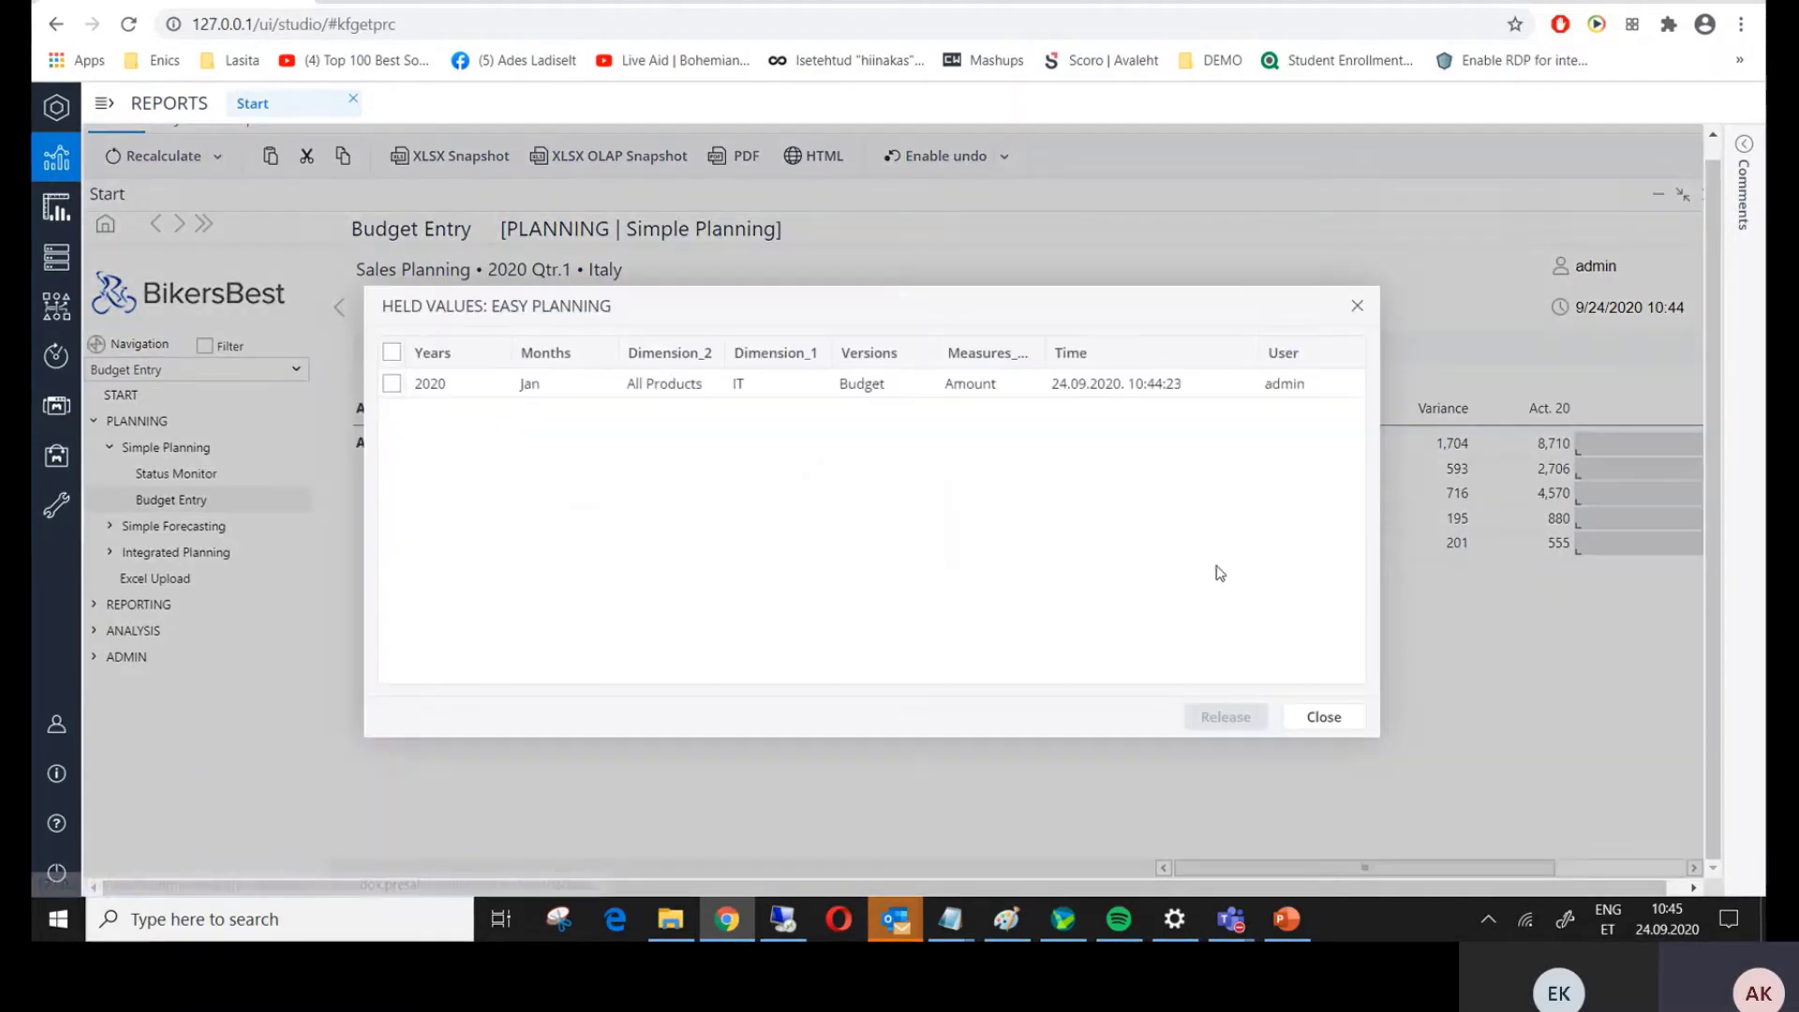
{"action": "left_click", "coordinate": [391, 383]}
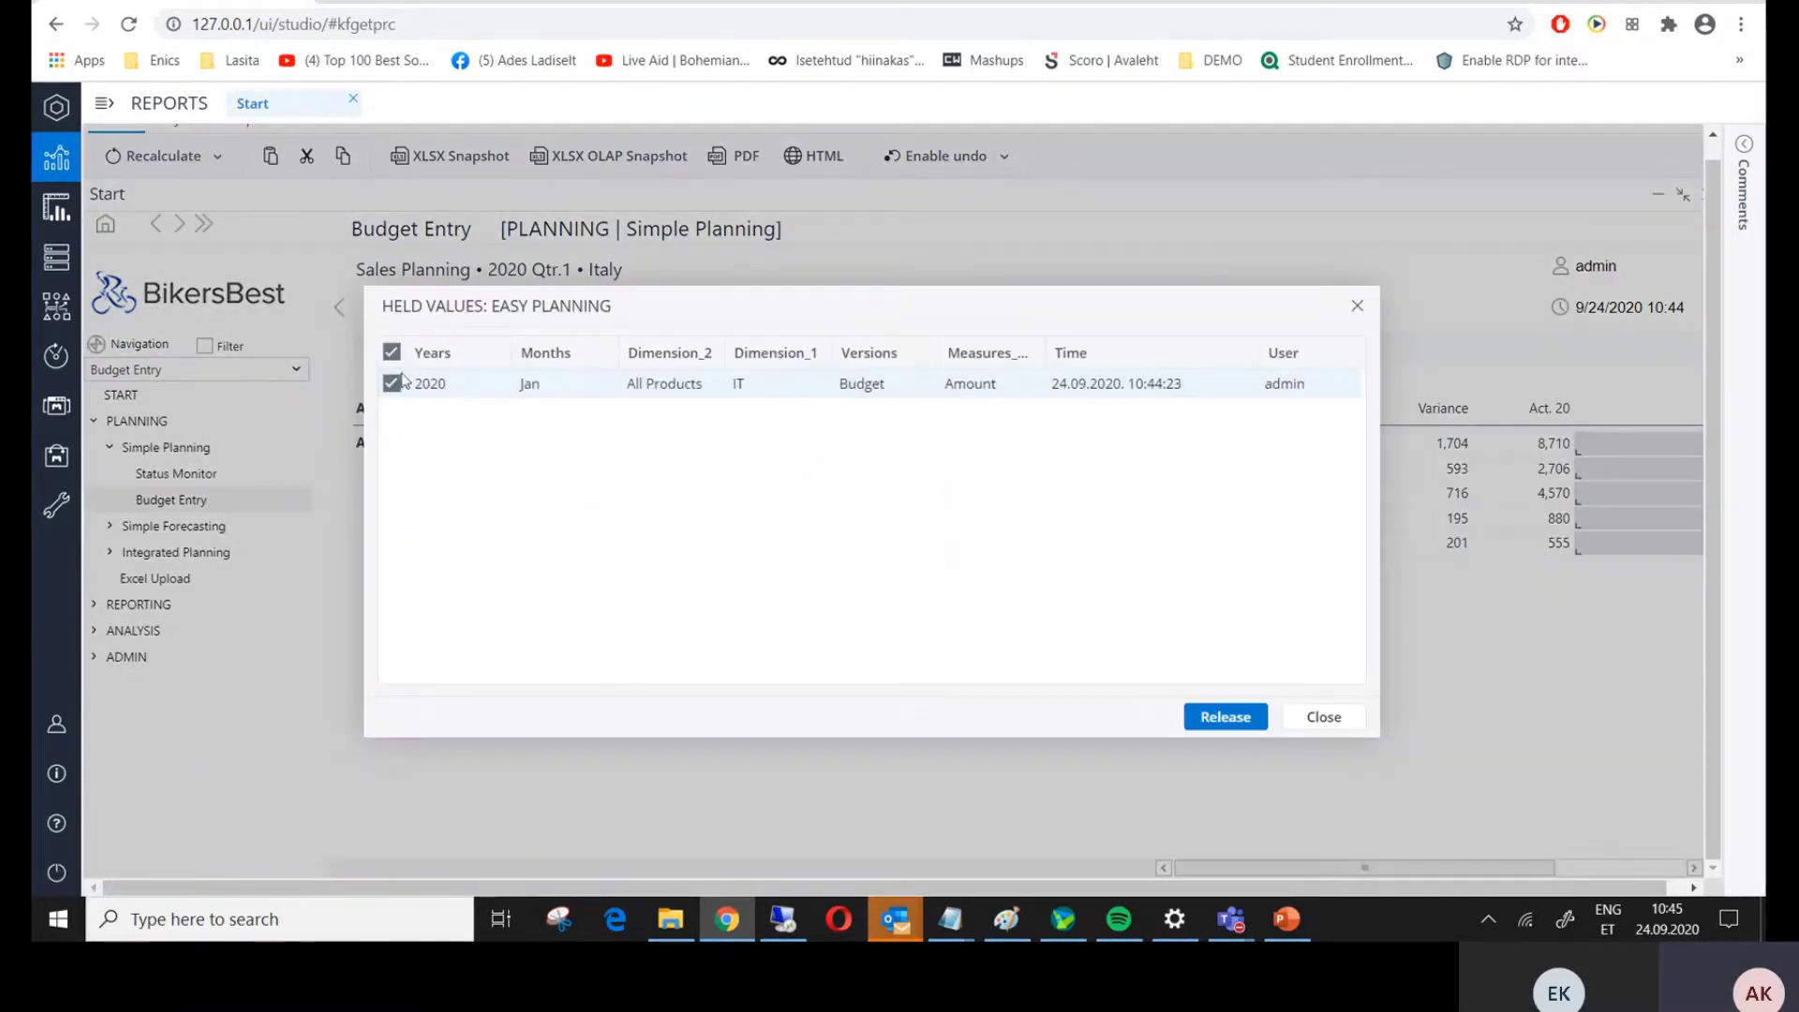
{"action": "left_click", "coordinate": [1245, 721]}
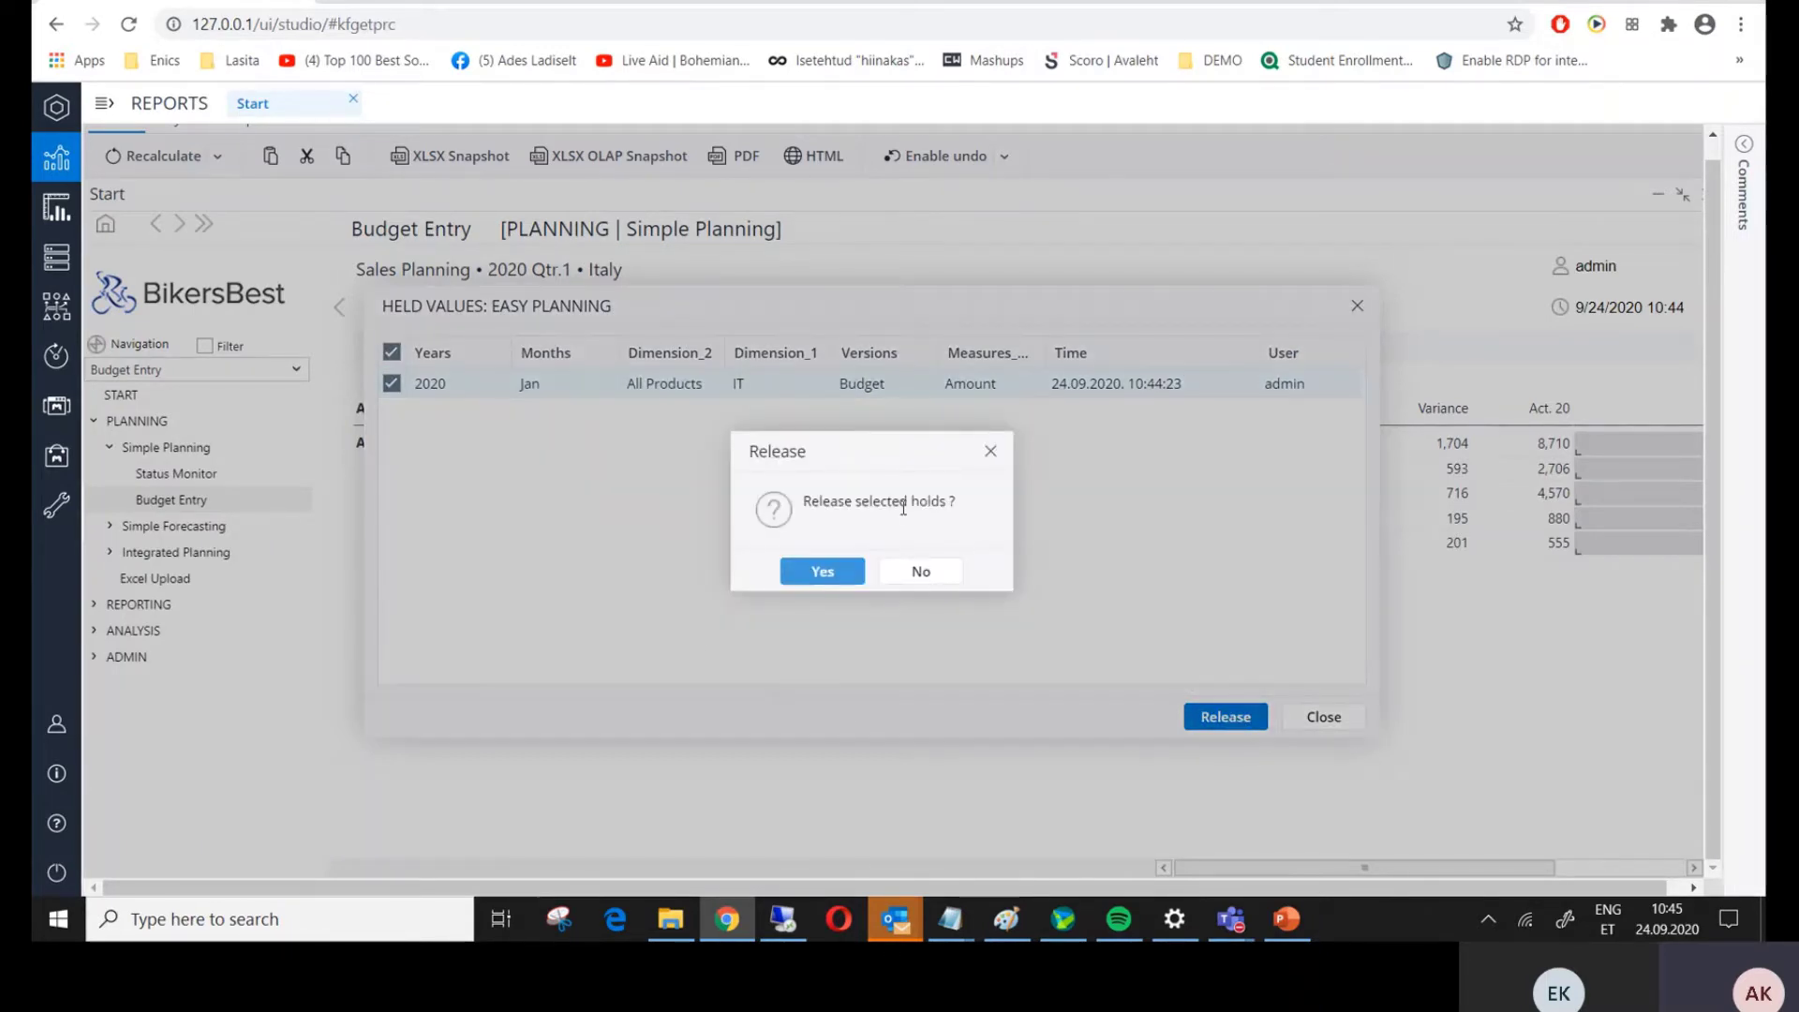
{"action": "left_click", "coordinate": [824, 573]}
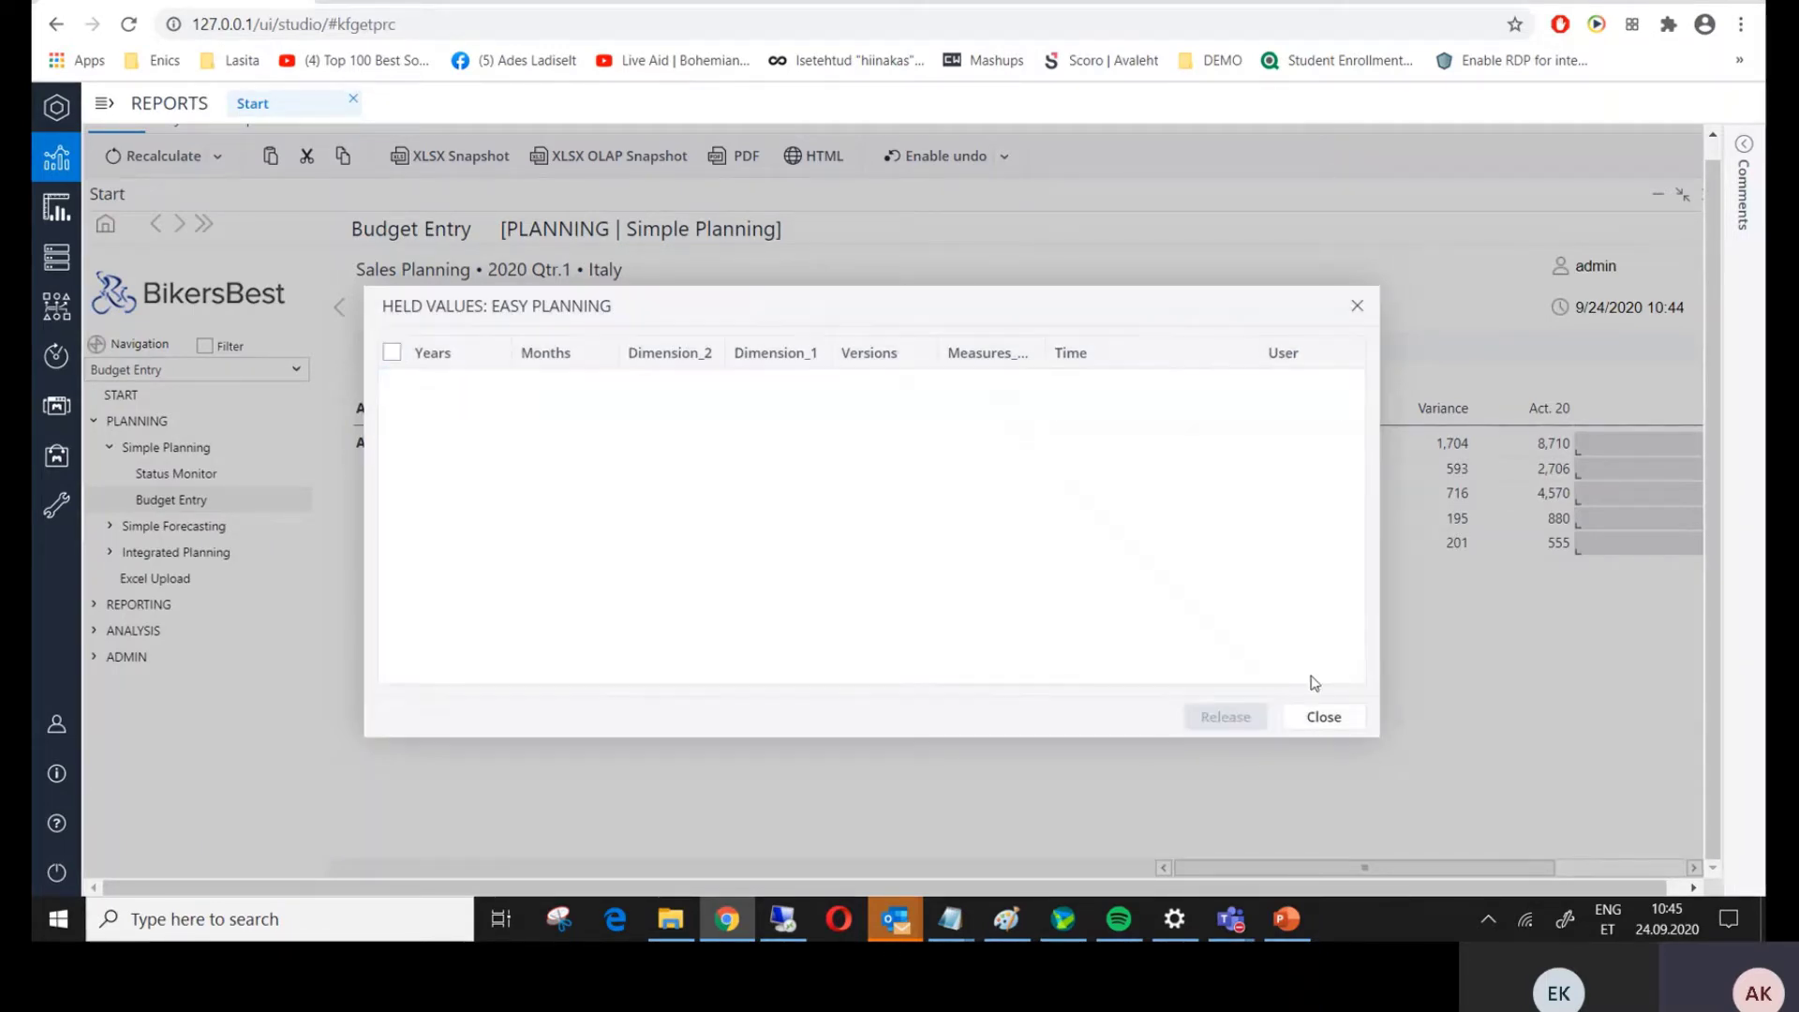
{"action": "left_click", "coordinate": [1357, 308]}
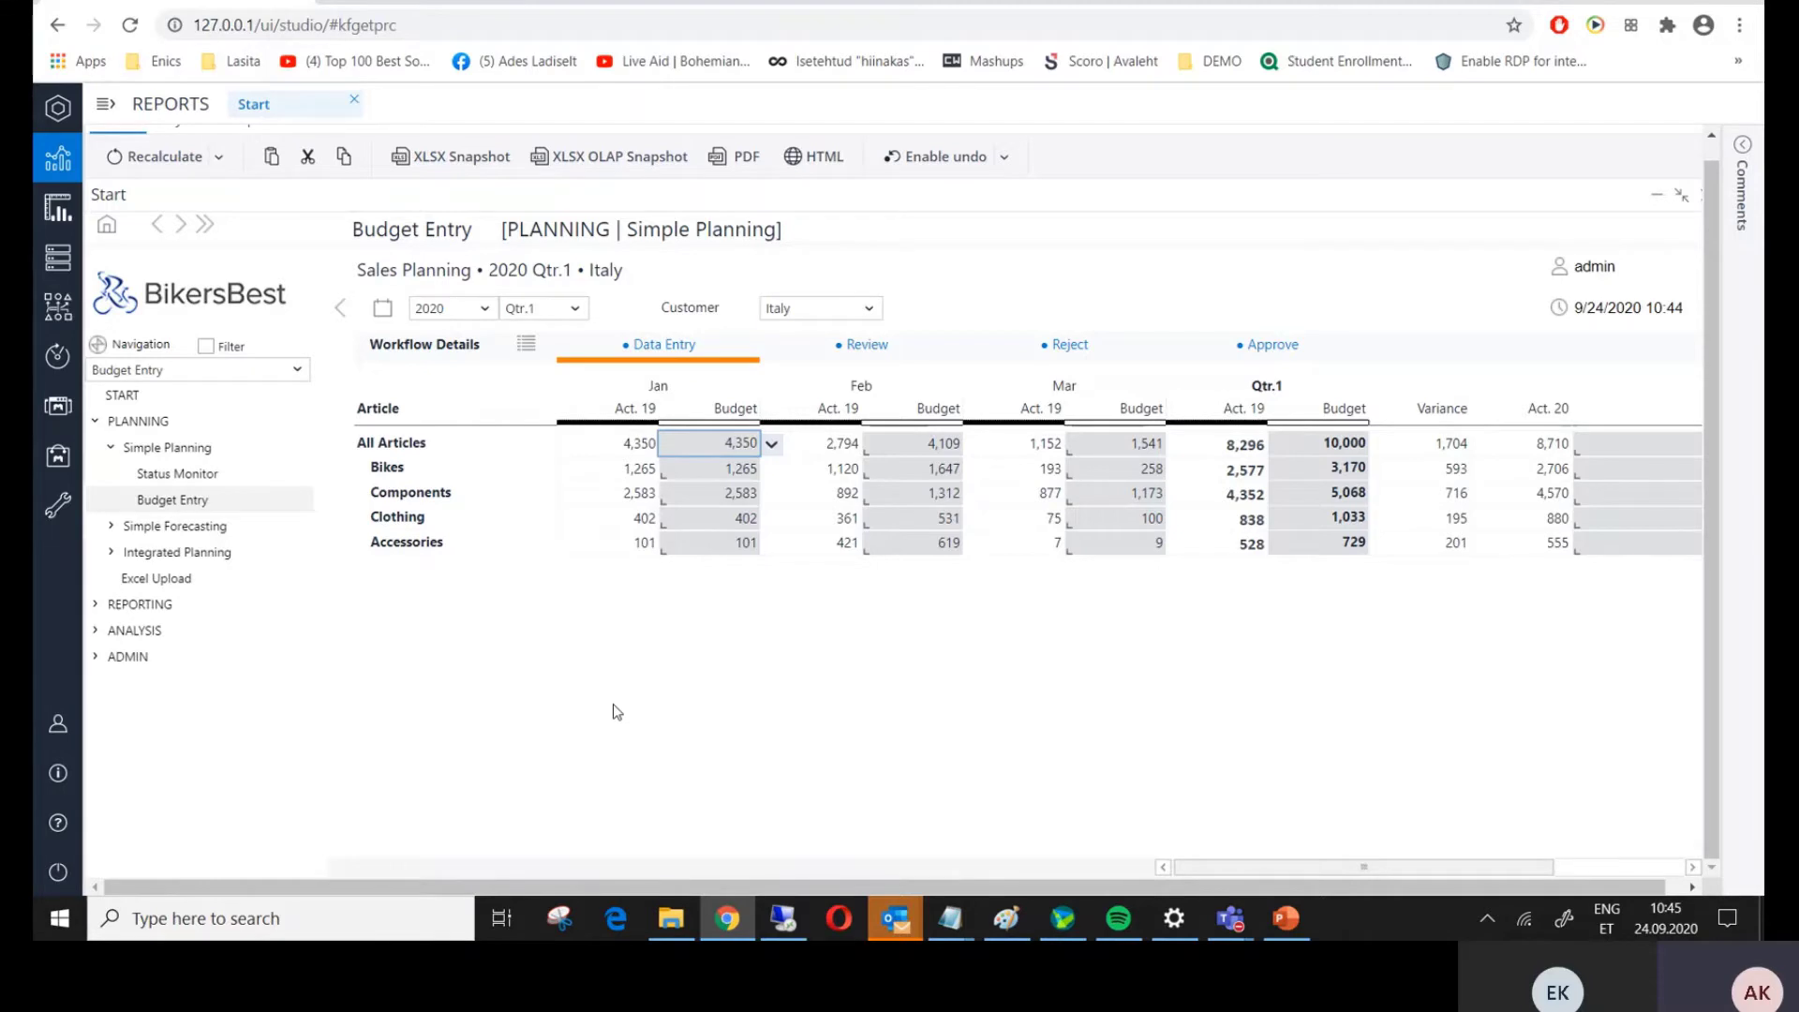
- Open the Simple Forecast report, view its Sales Planning measure choices, and return to Budget Entry
{"action": "left_click", "coordinate": [110, 528]}
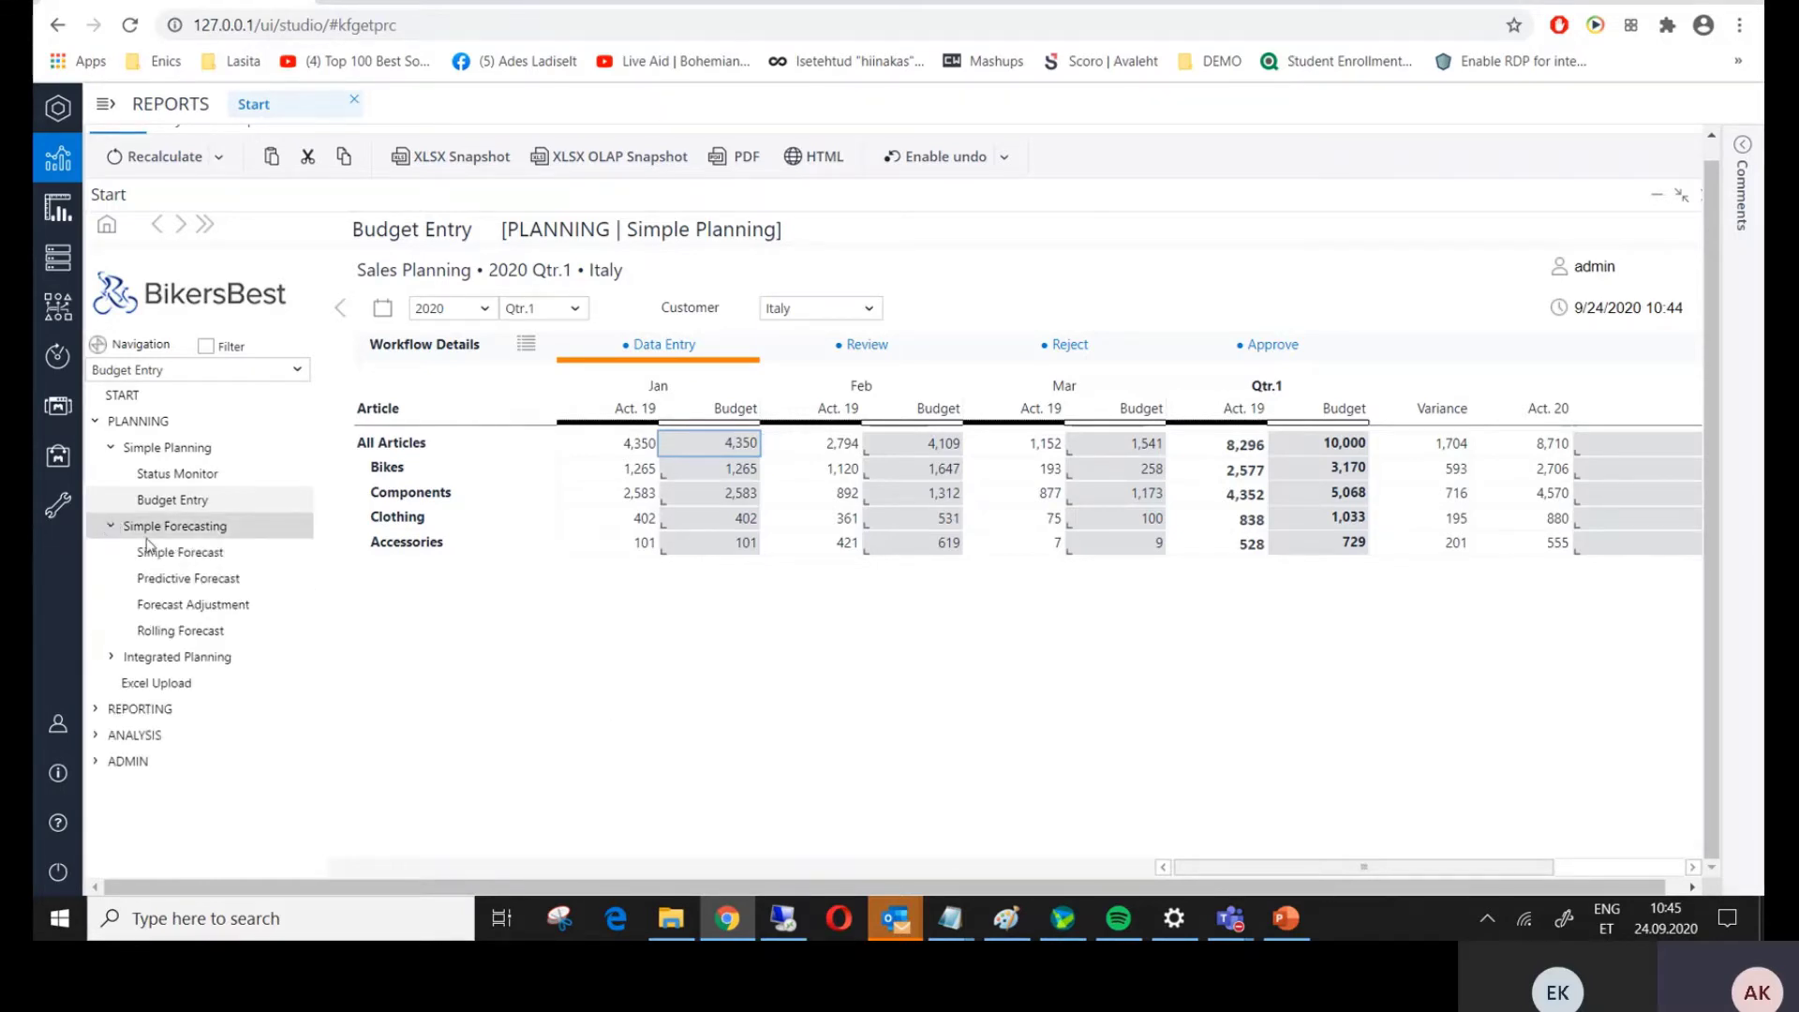
{"action": "left_click", "coordinate": [178, 552]}
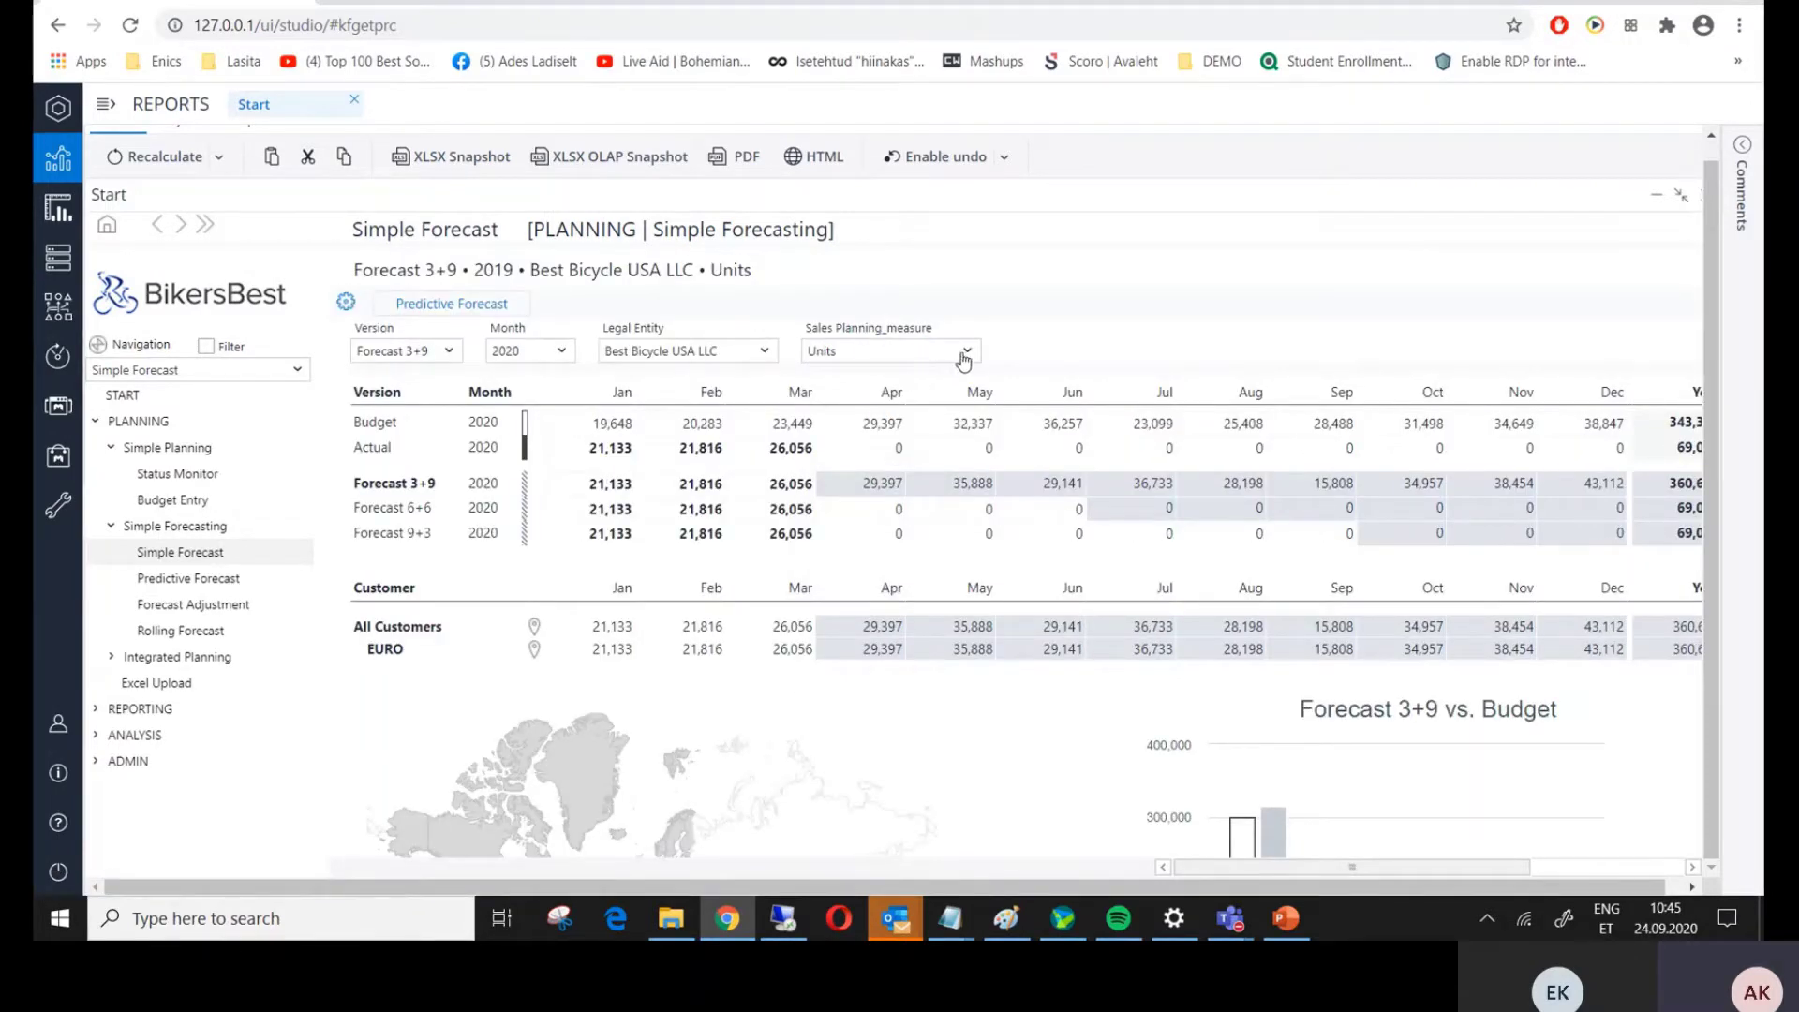
{"action": "left_click", "coordinate": [960, 355]}
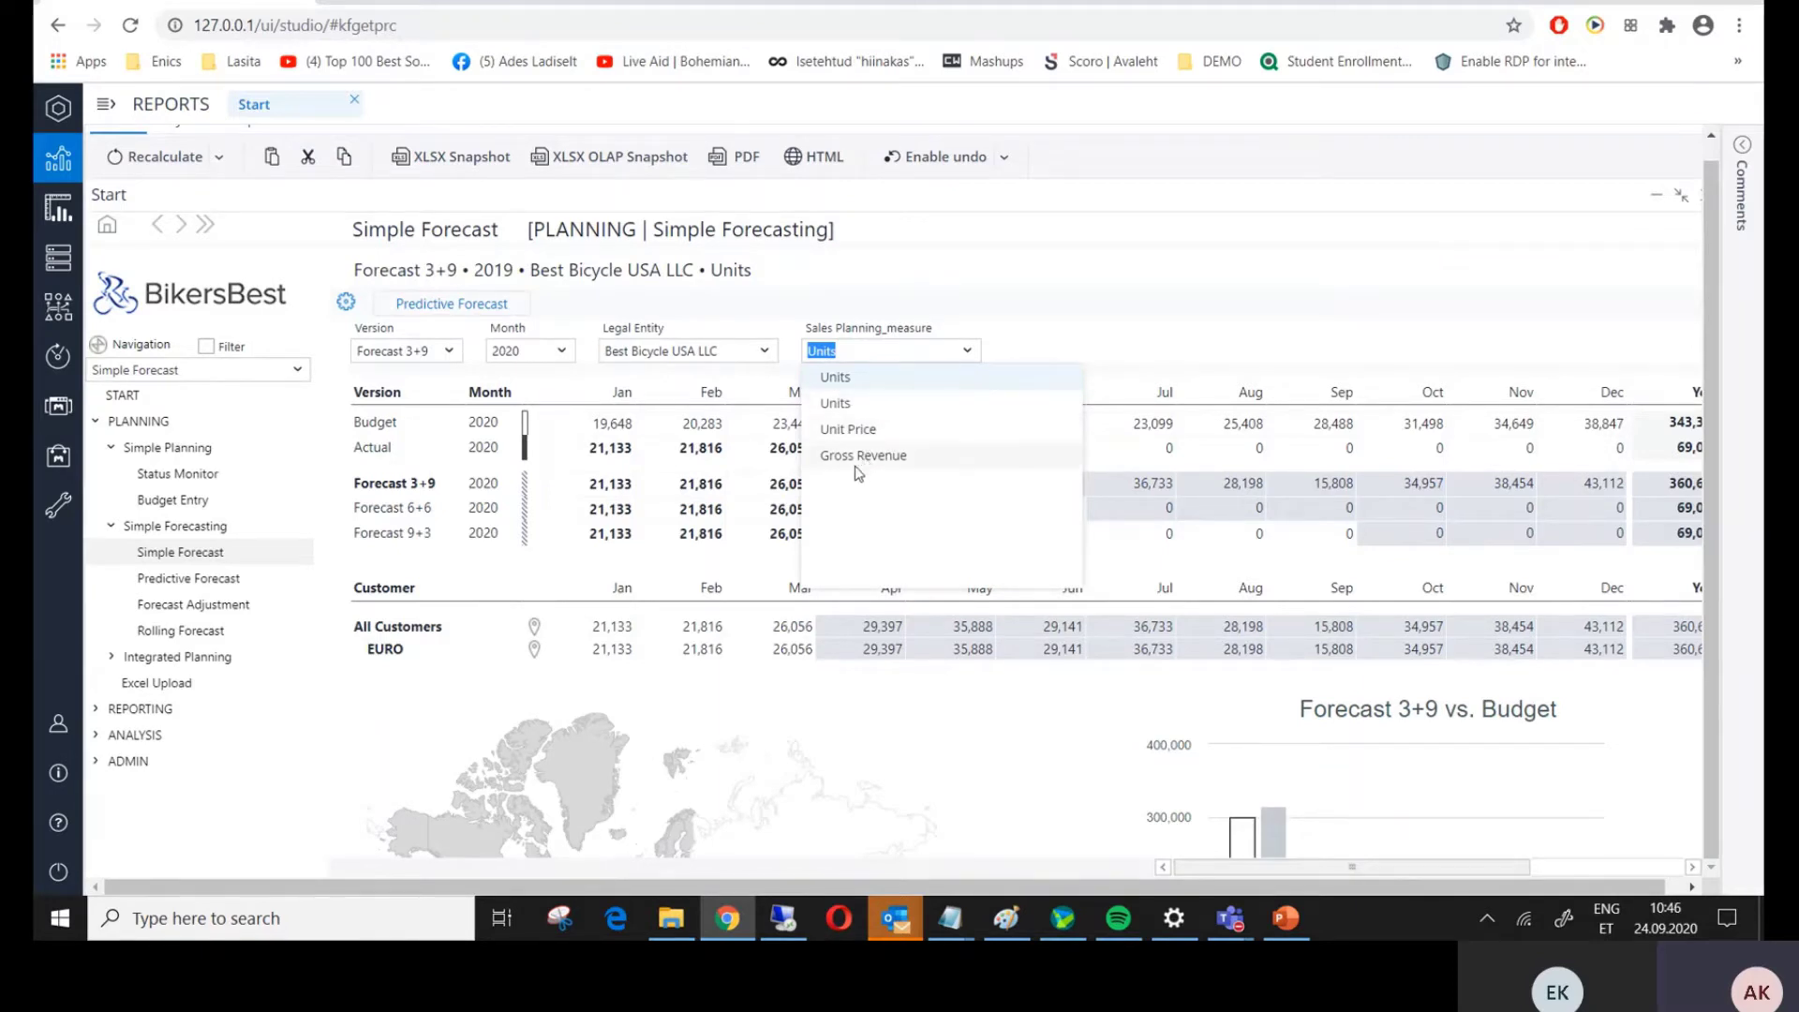
{"action": "left_click", "coordinate": [375, 596]}
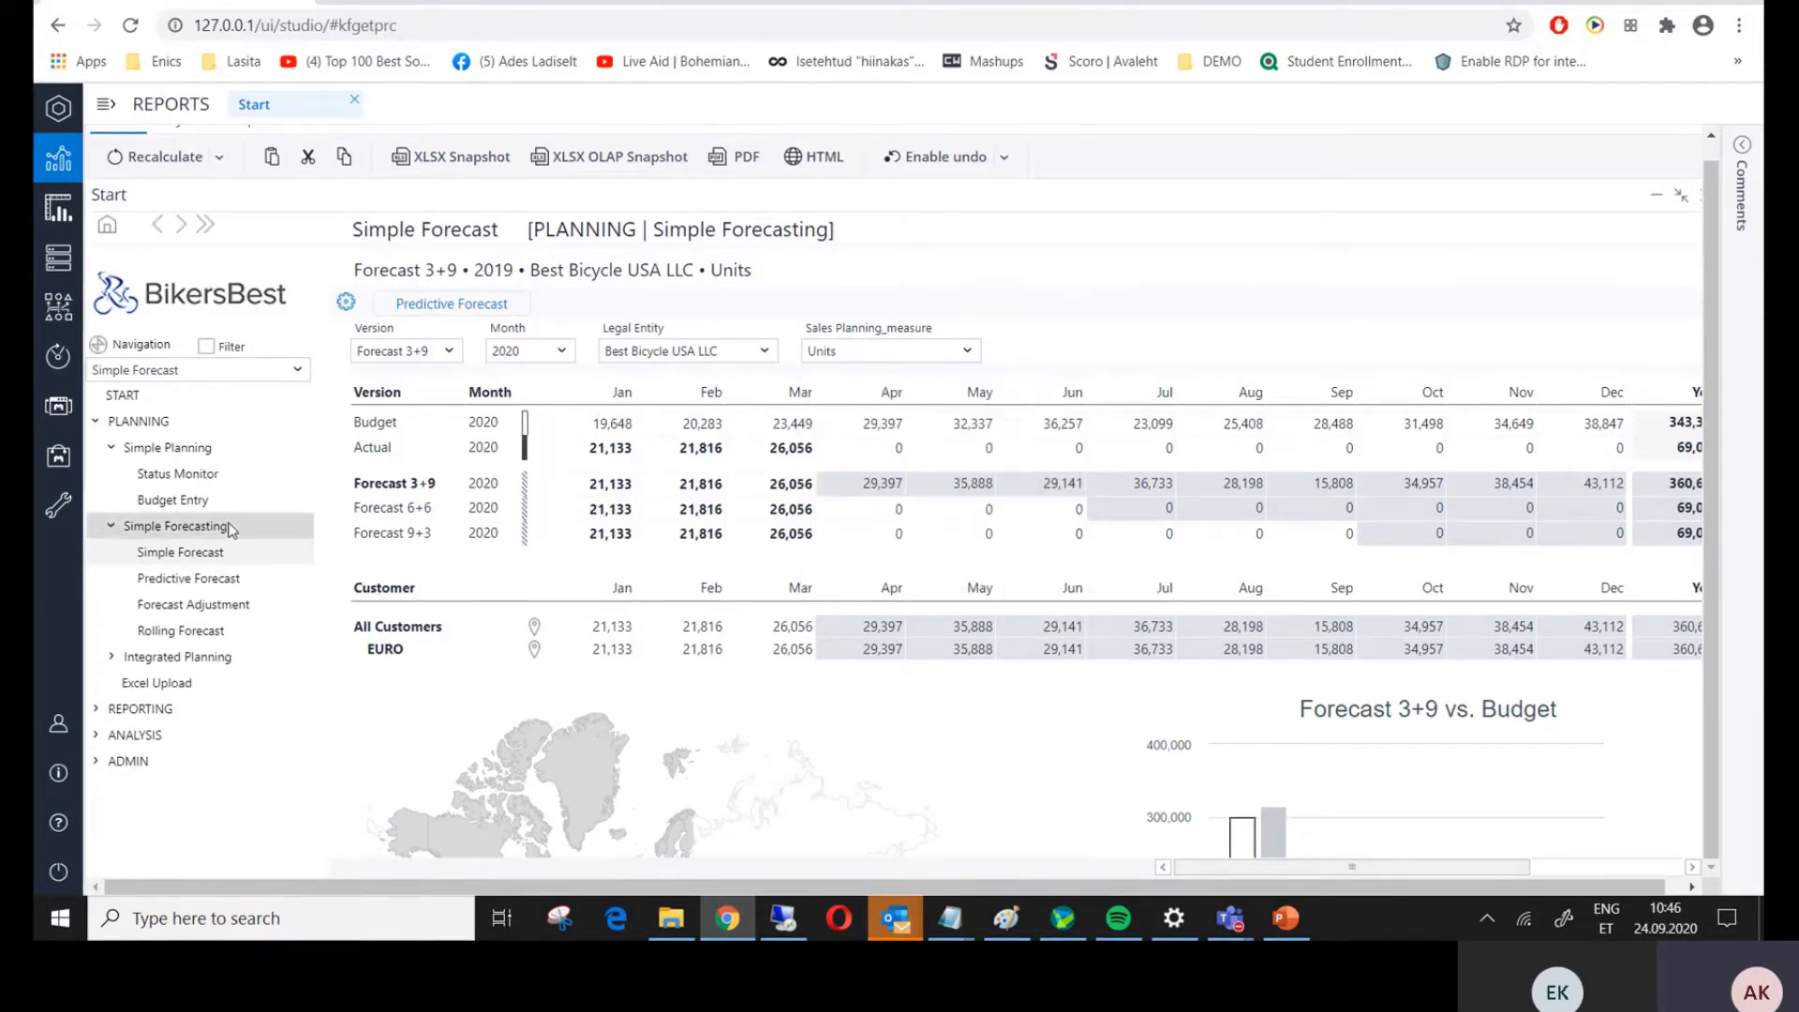
{"action": "left_click", "coordinate": [187, 504]}
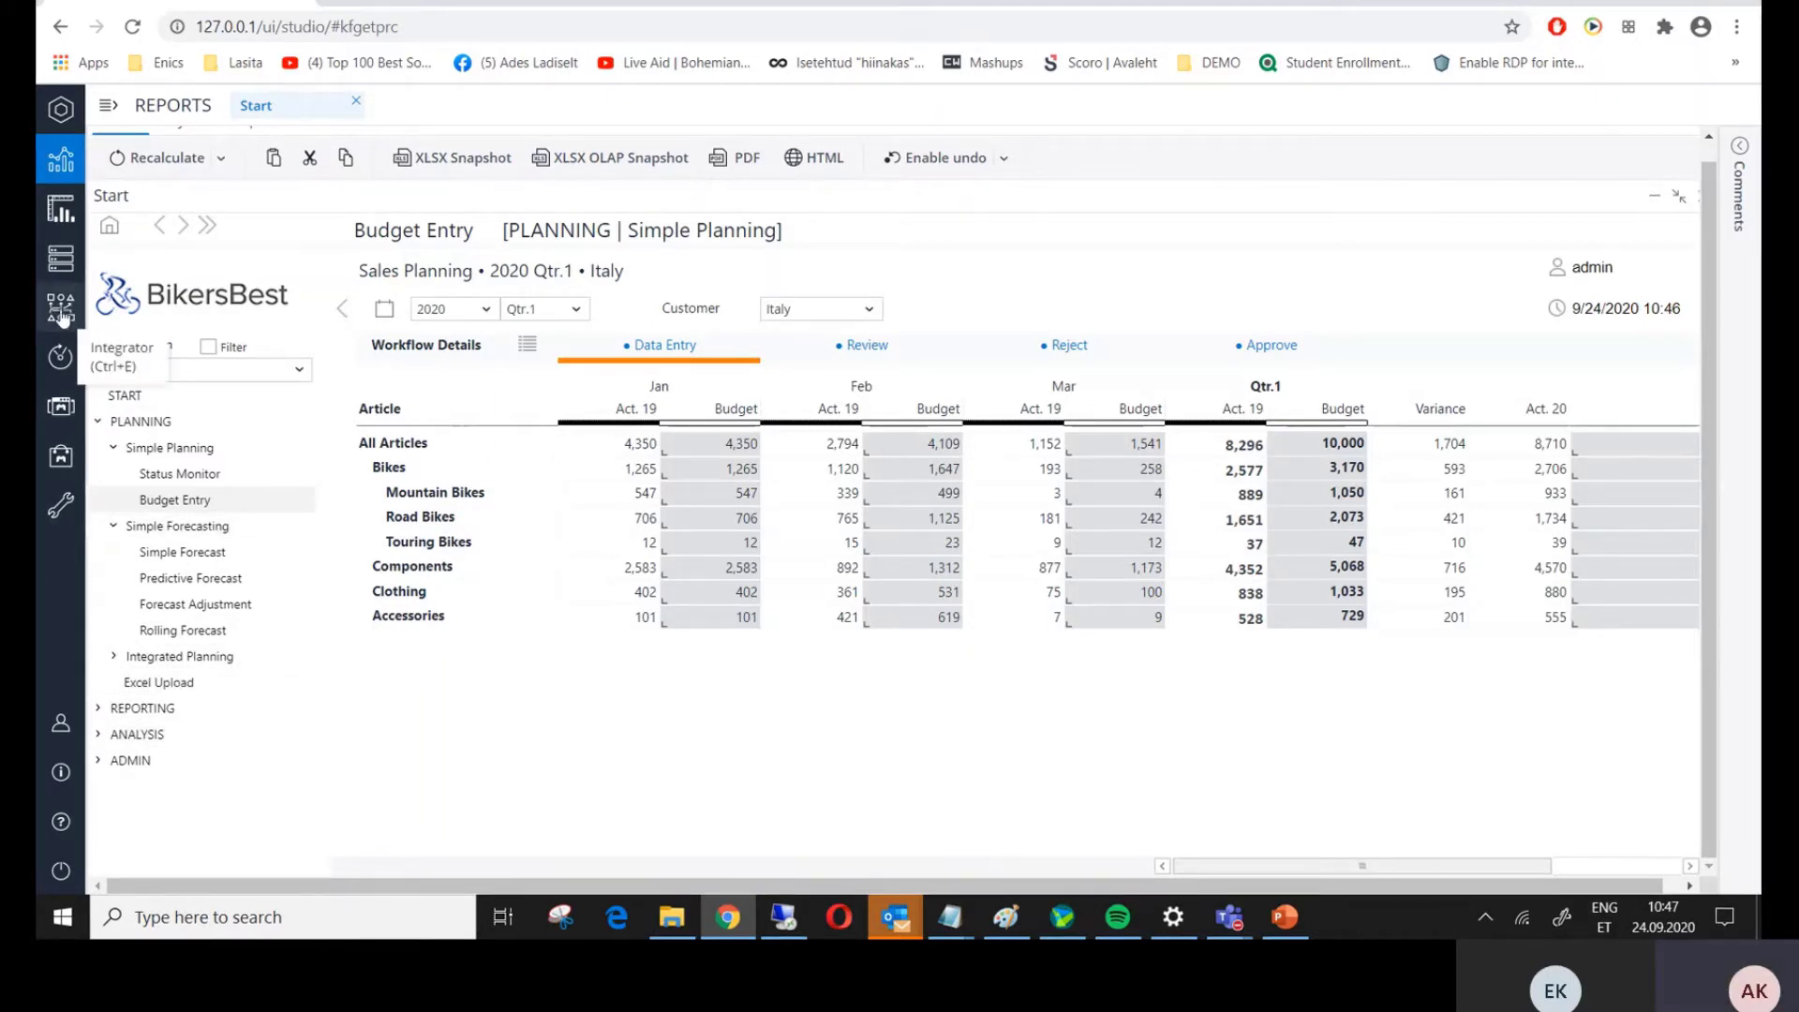
- In the Modeler, add a new element named City Bikes under All Products > Bikes
{"action": "left_click", "coordinate": [61, 258]}
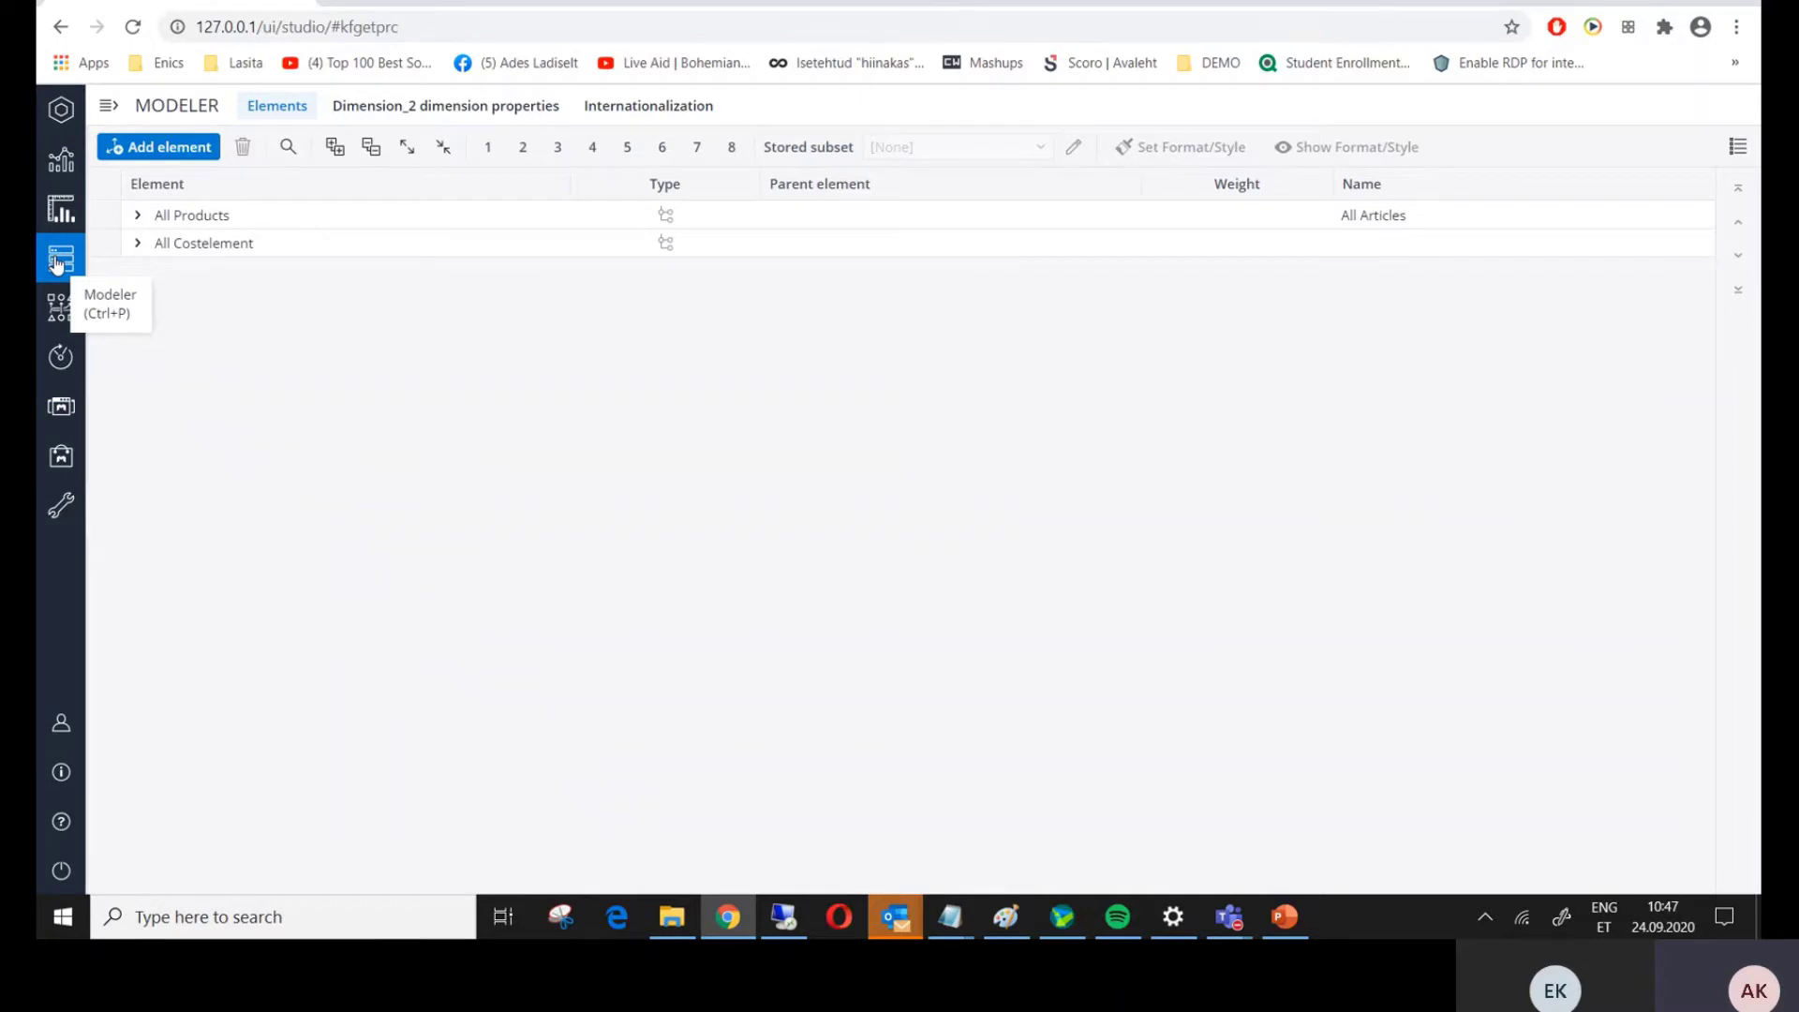
{"action": "left_click", "coordinate": [138, 215]}
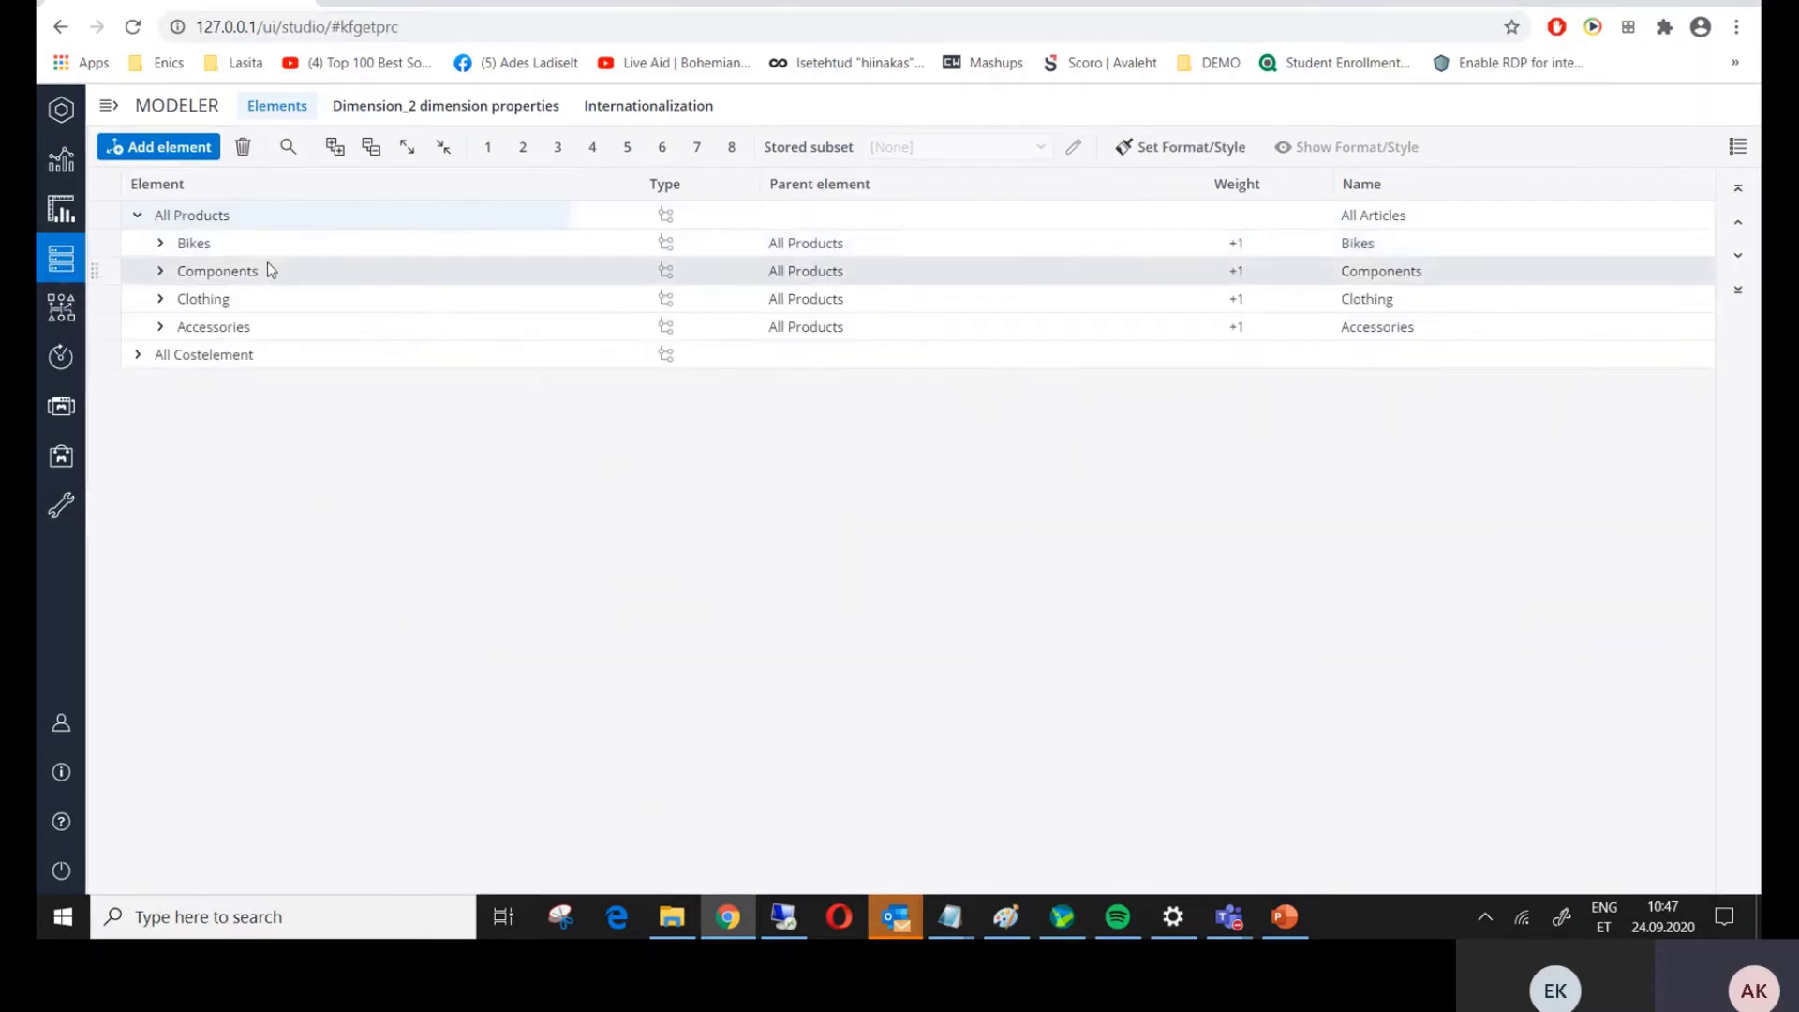
{"action": "left_click", "coordinate": [160, 245]}
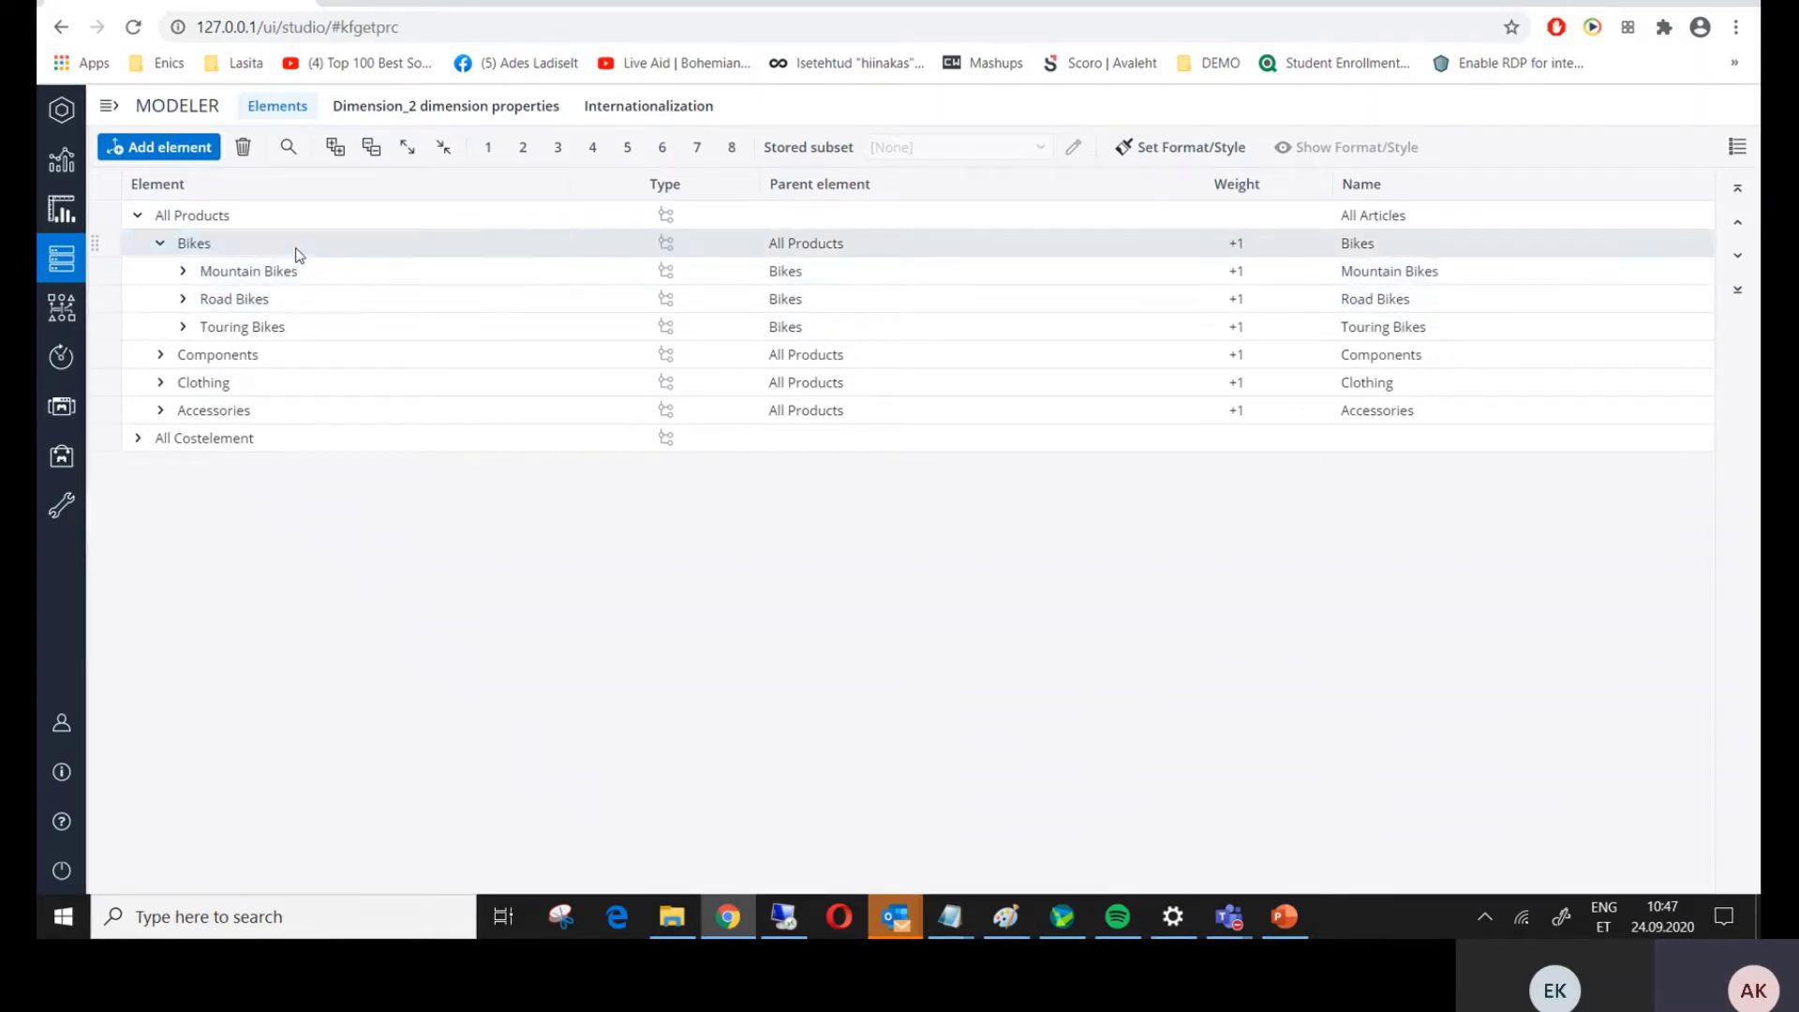
{"action": "key", "text": "Insert"}
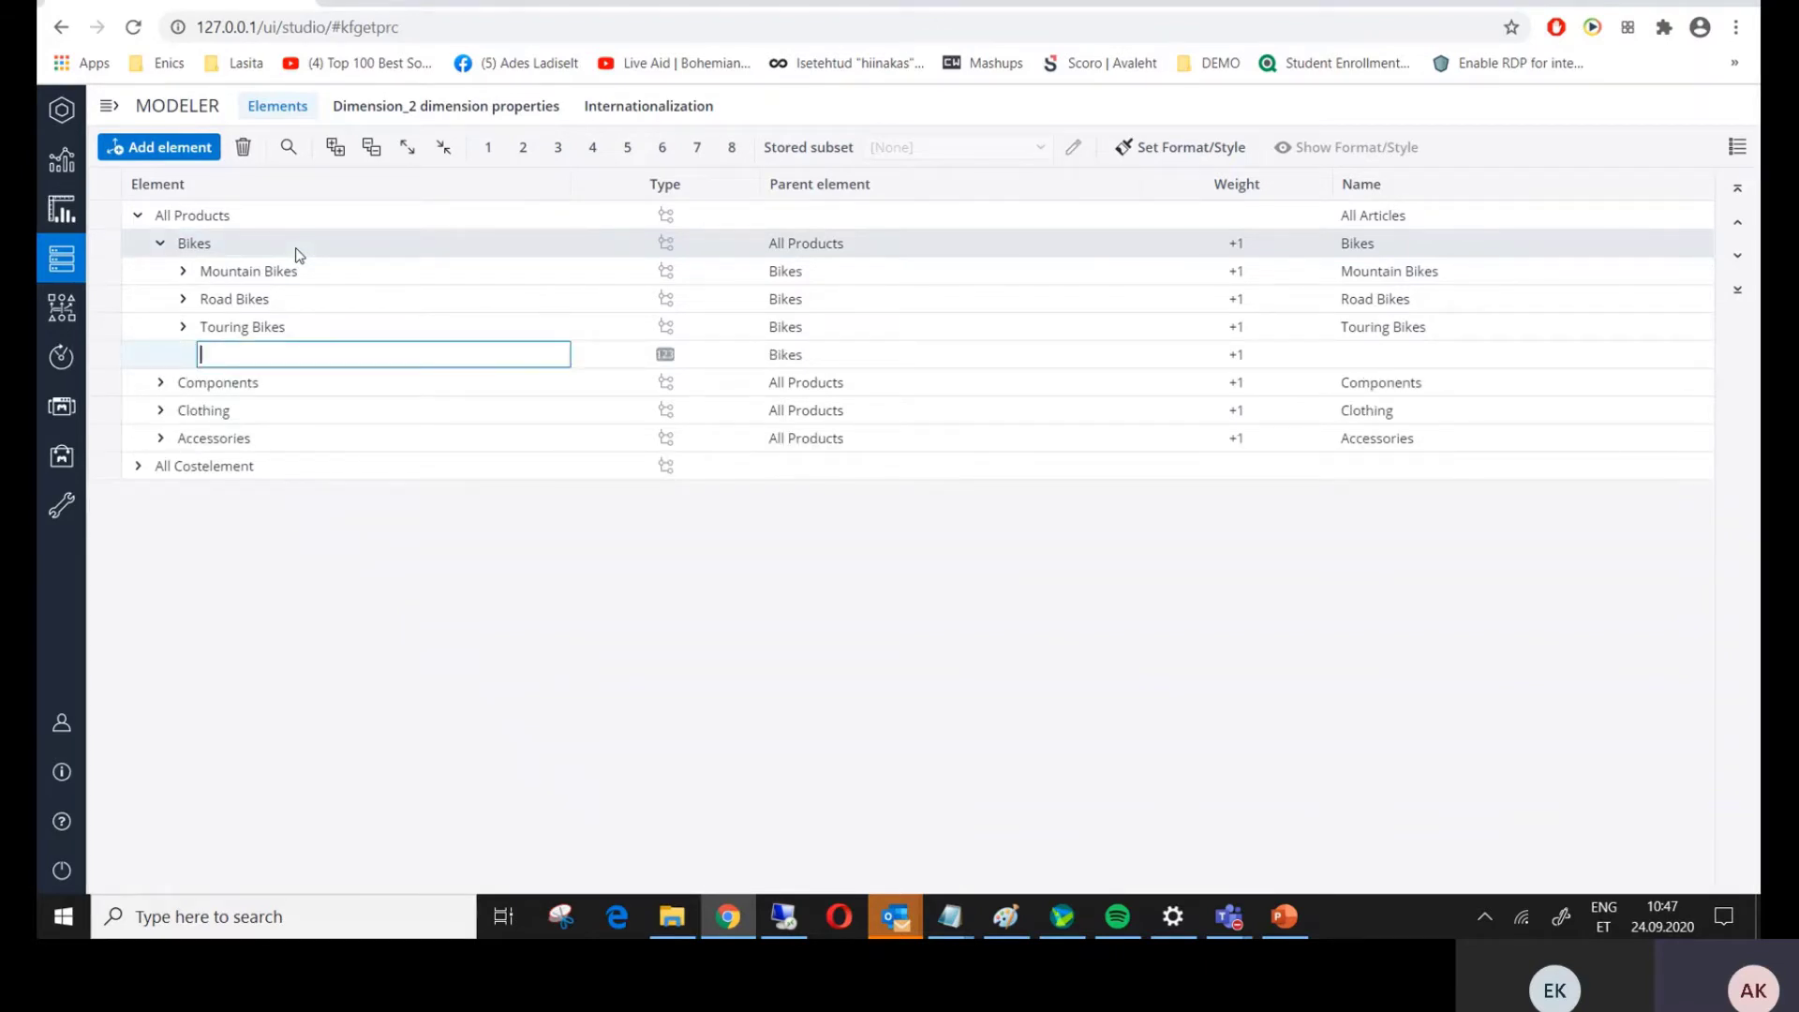
{"action": "type", "text": "City Bi"}
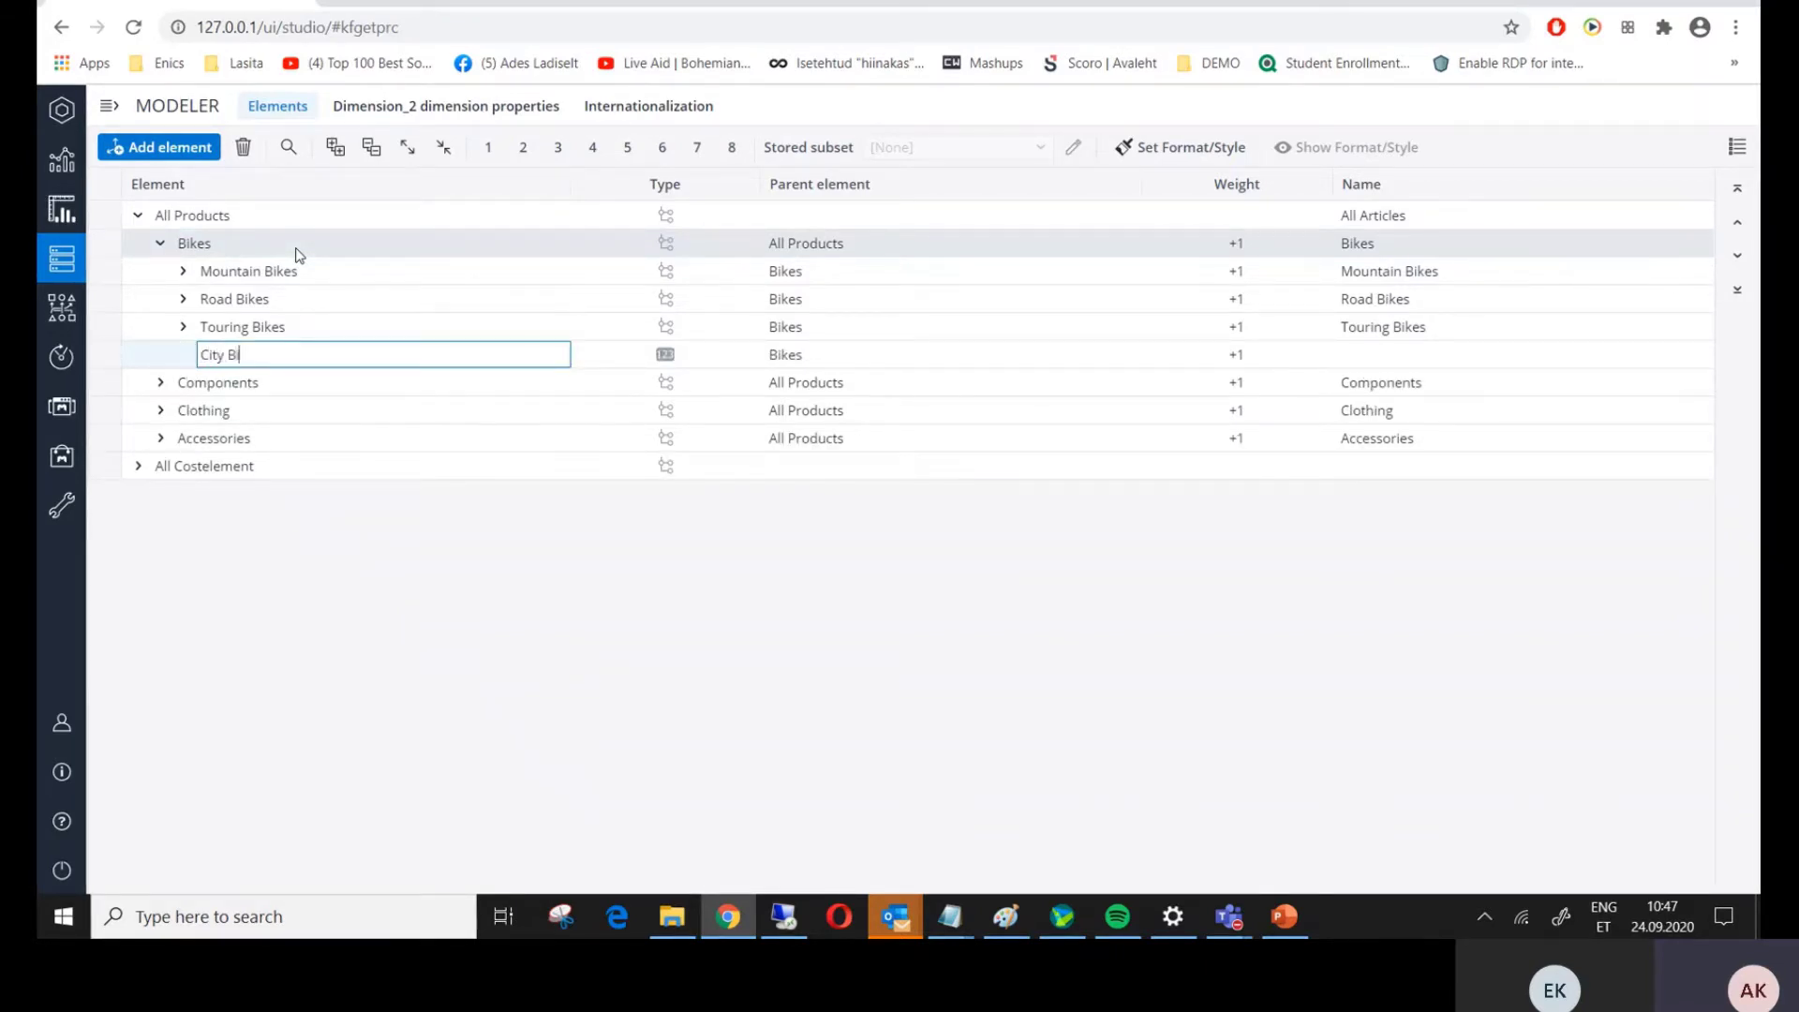
{"action": "type", "text": "kes"}
{"action": "key", "text": "Return"}
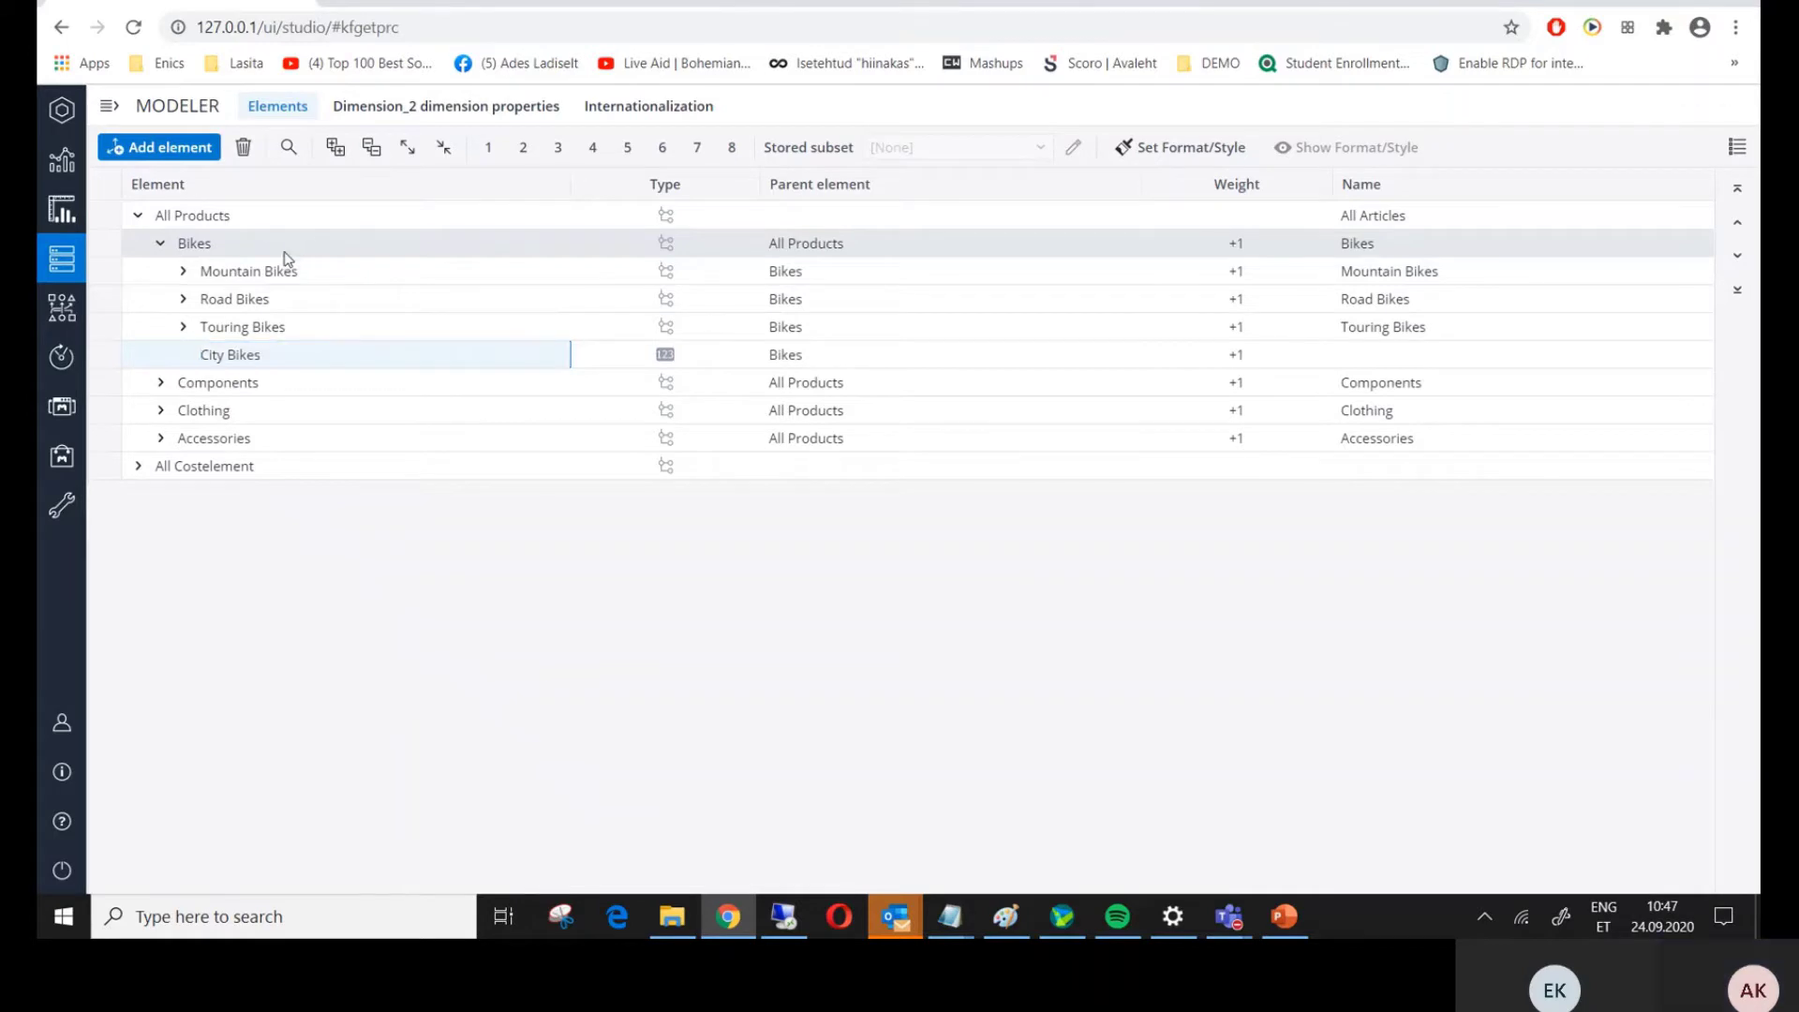
- Add another element named New Red Bike under Bikes, directly after City Bikes
{"action": "right_click", "coordinate": [262, 369]}
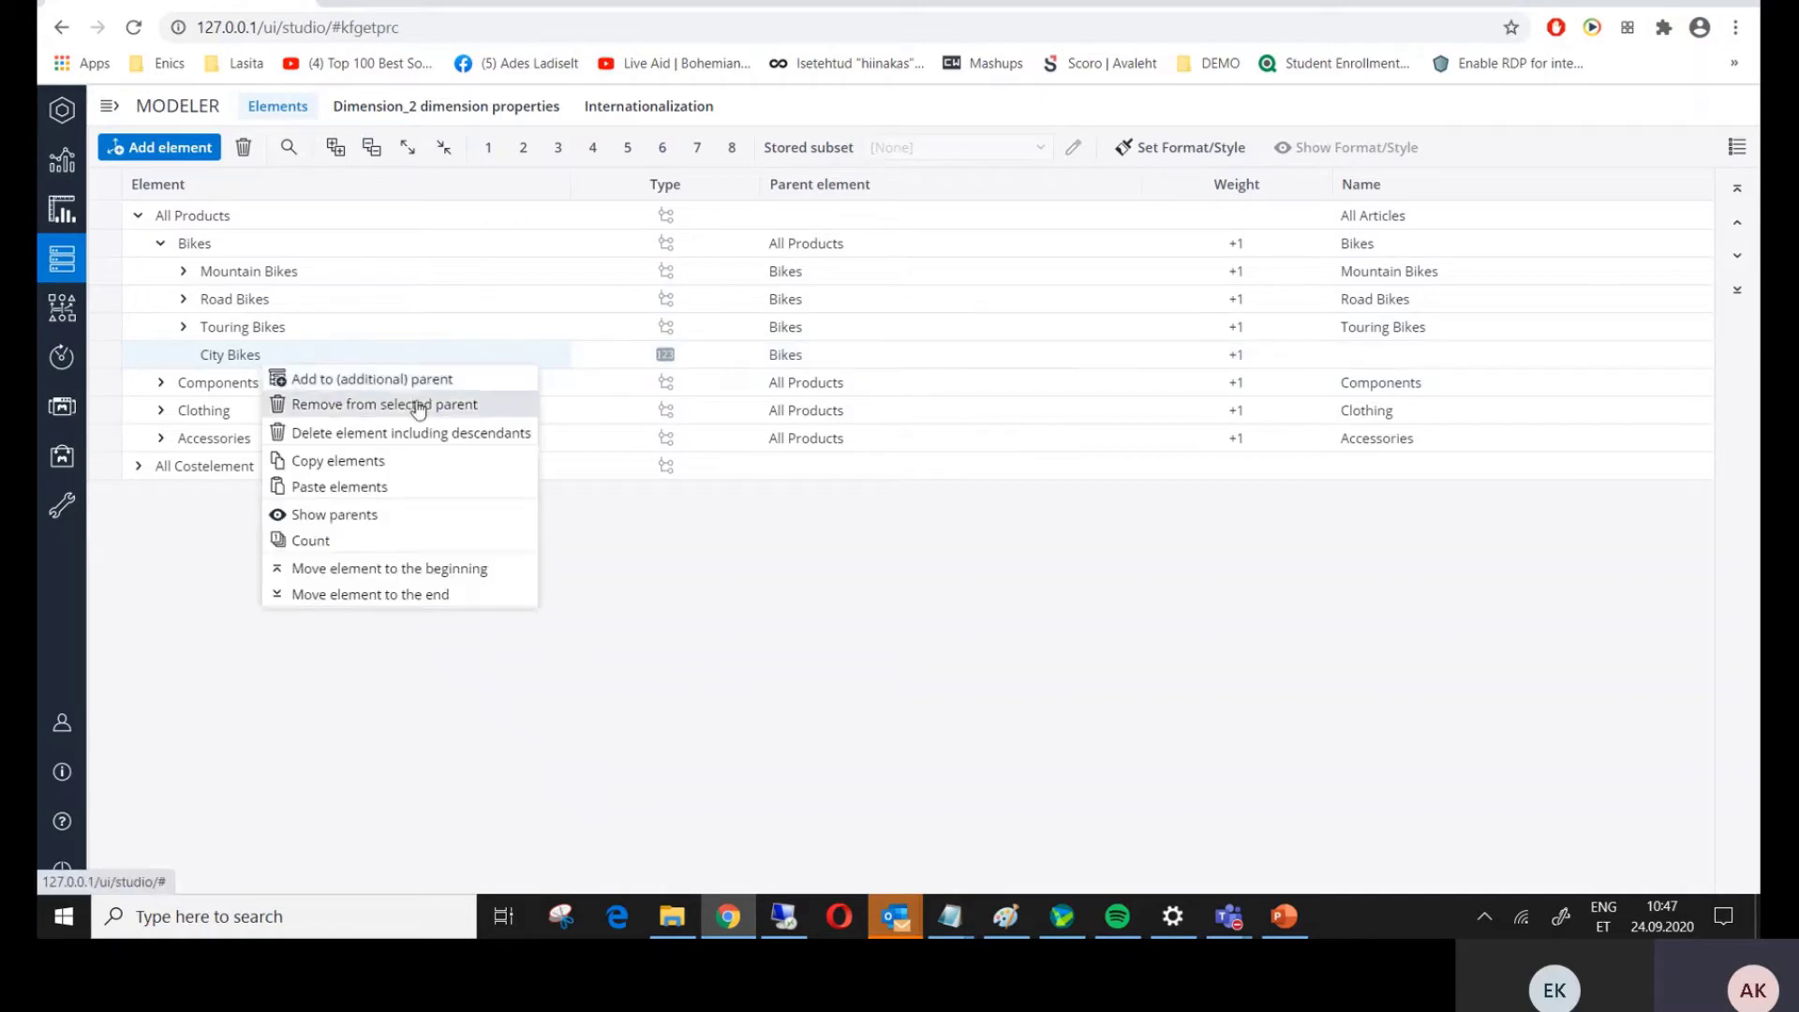
{"action": "left_click", "coordinate": [227, 351]}
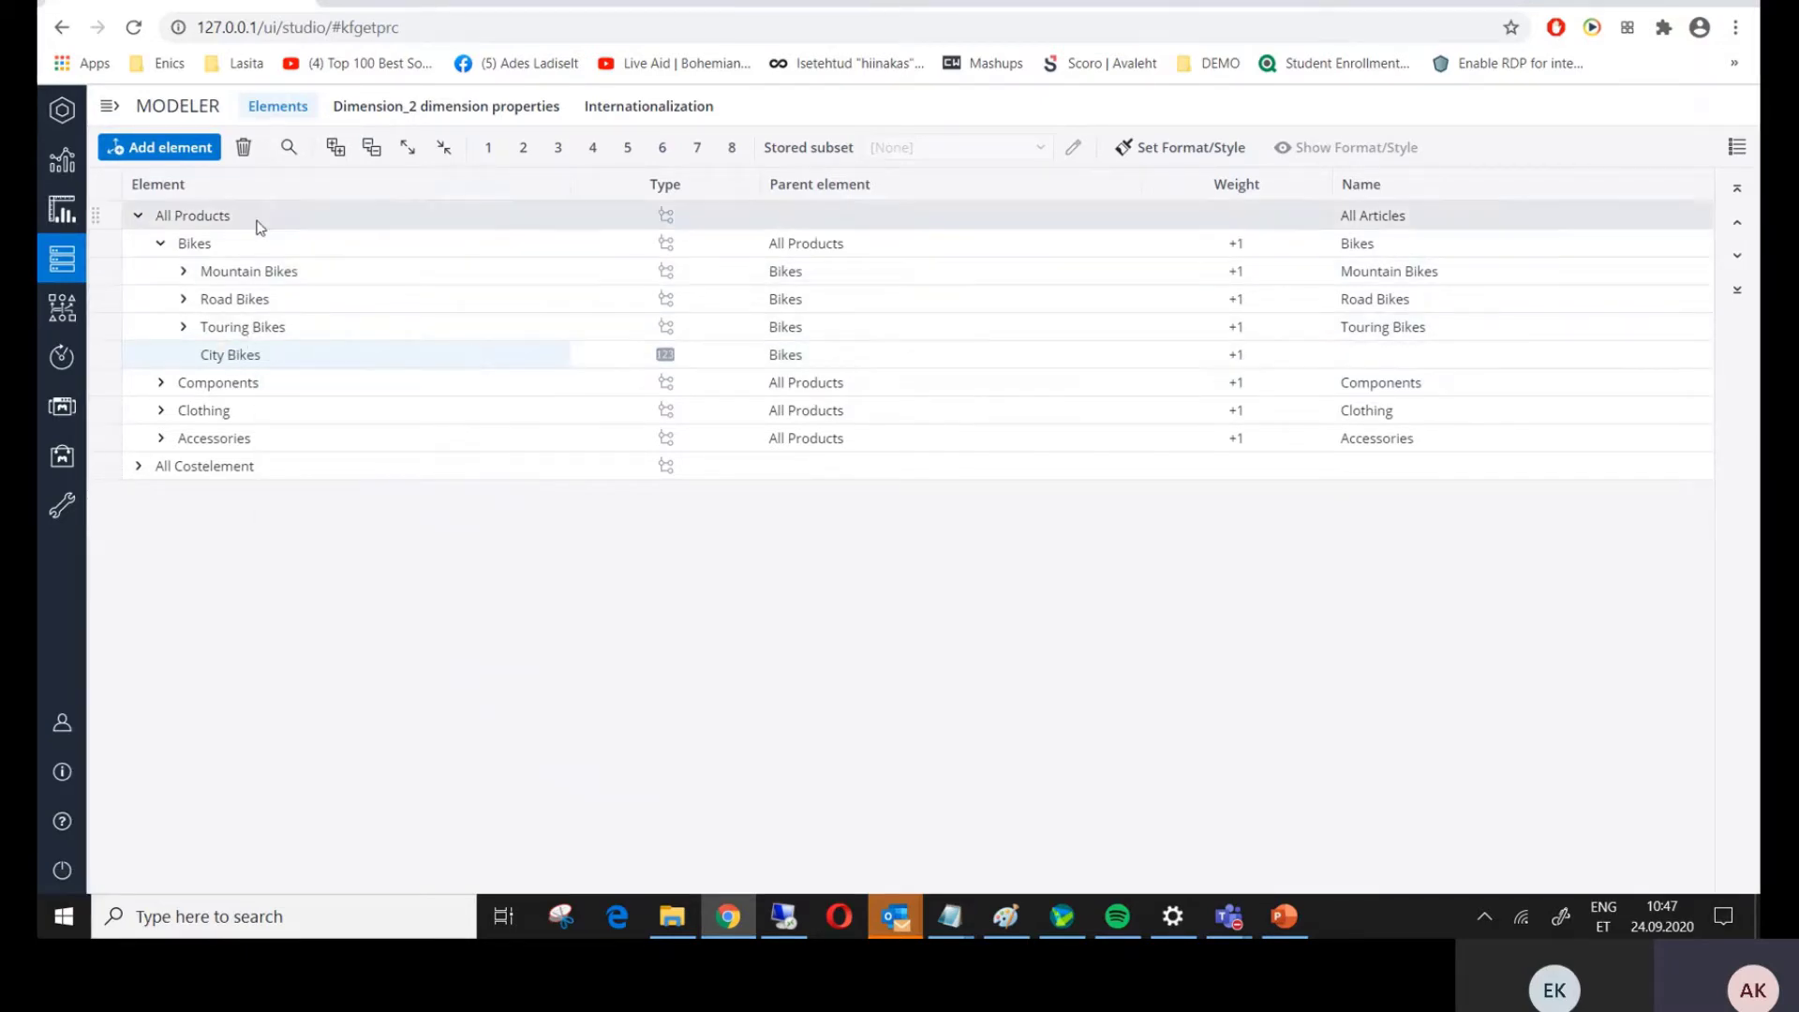
{"action": "key", "text": "Insert"}
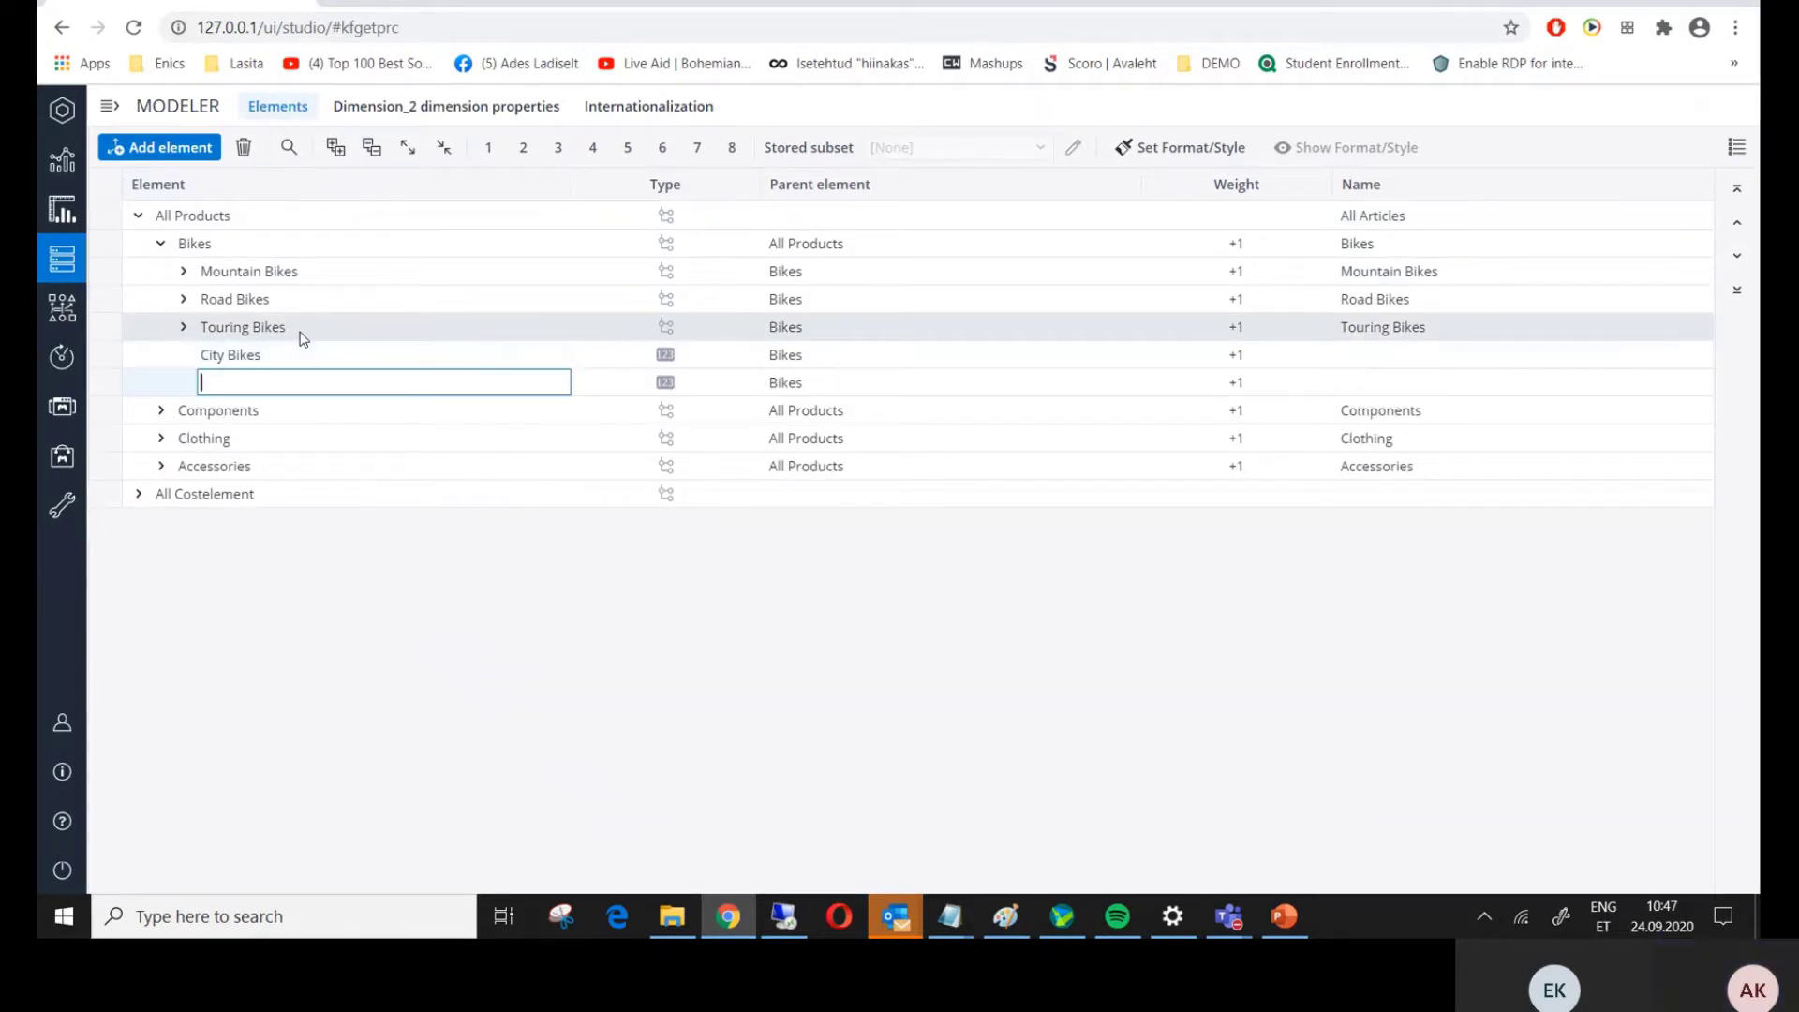
{"action": "type", "text": "New Red"}
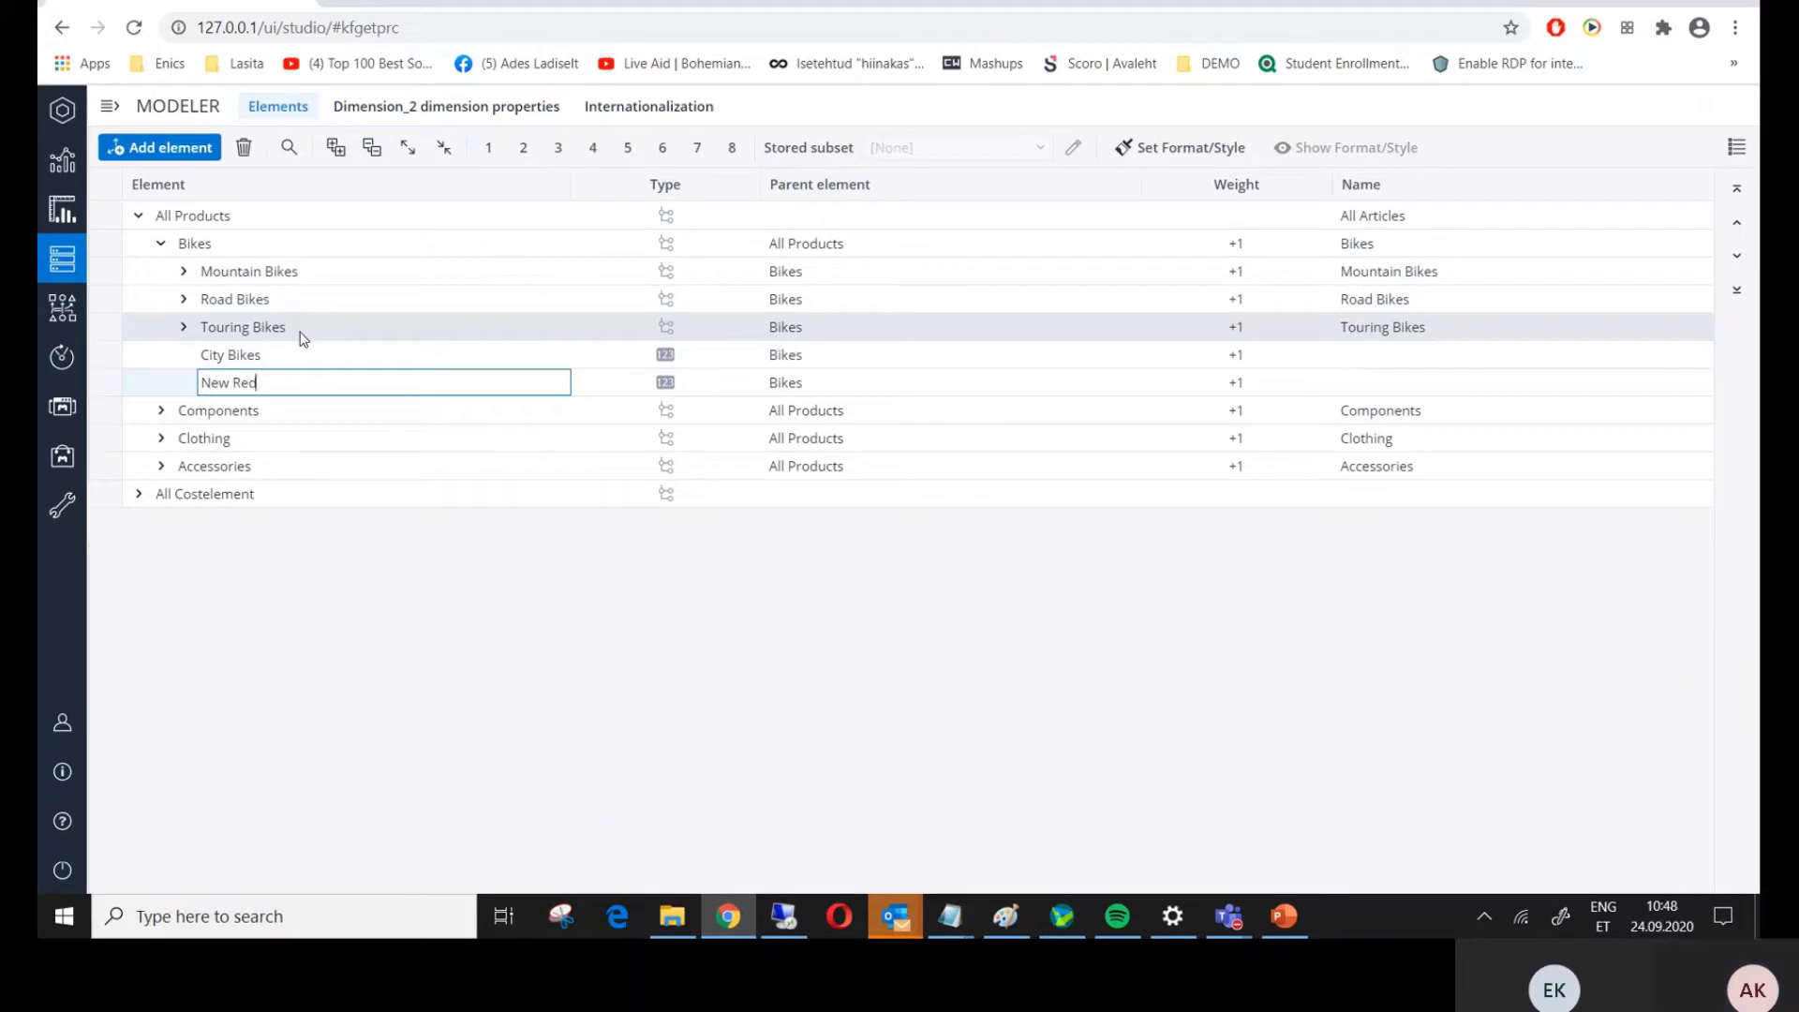
{"action": "type", "text": " Bike"}
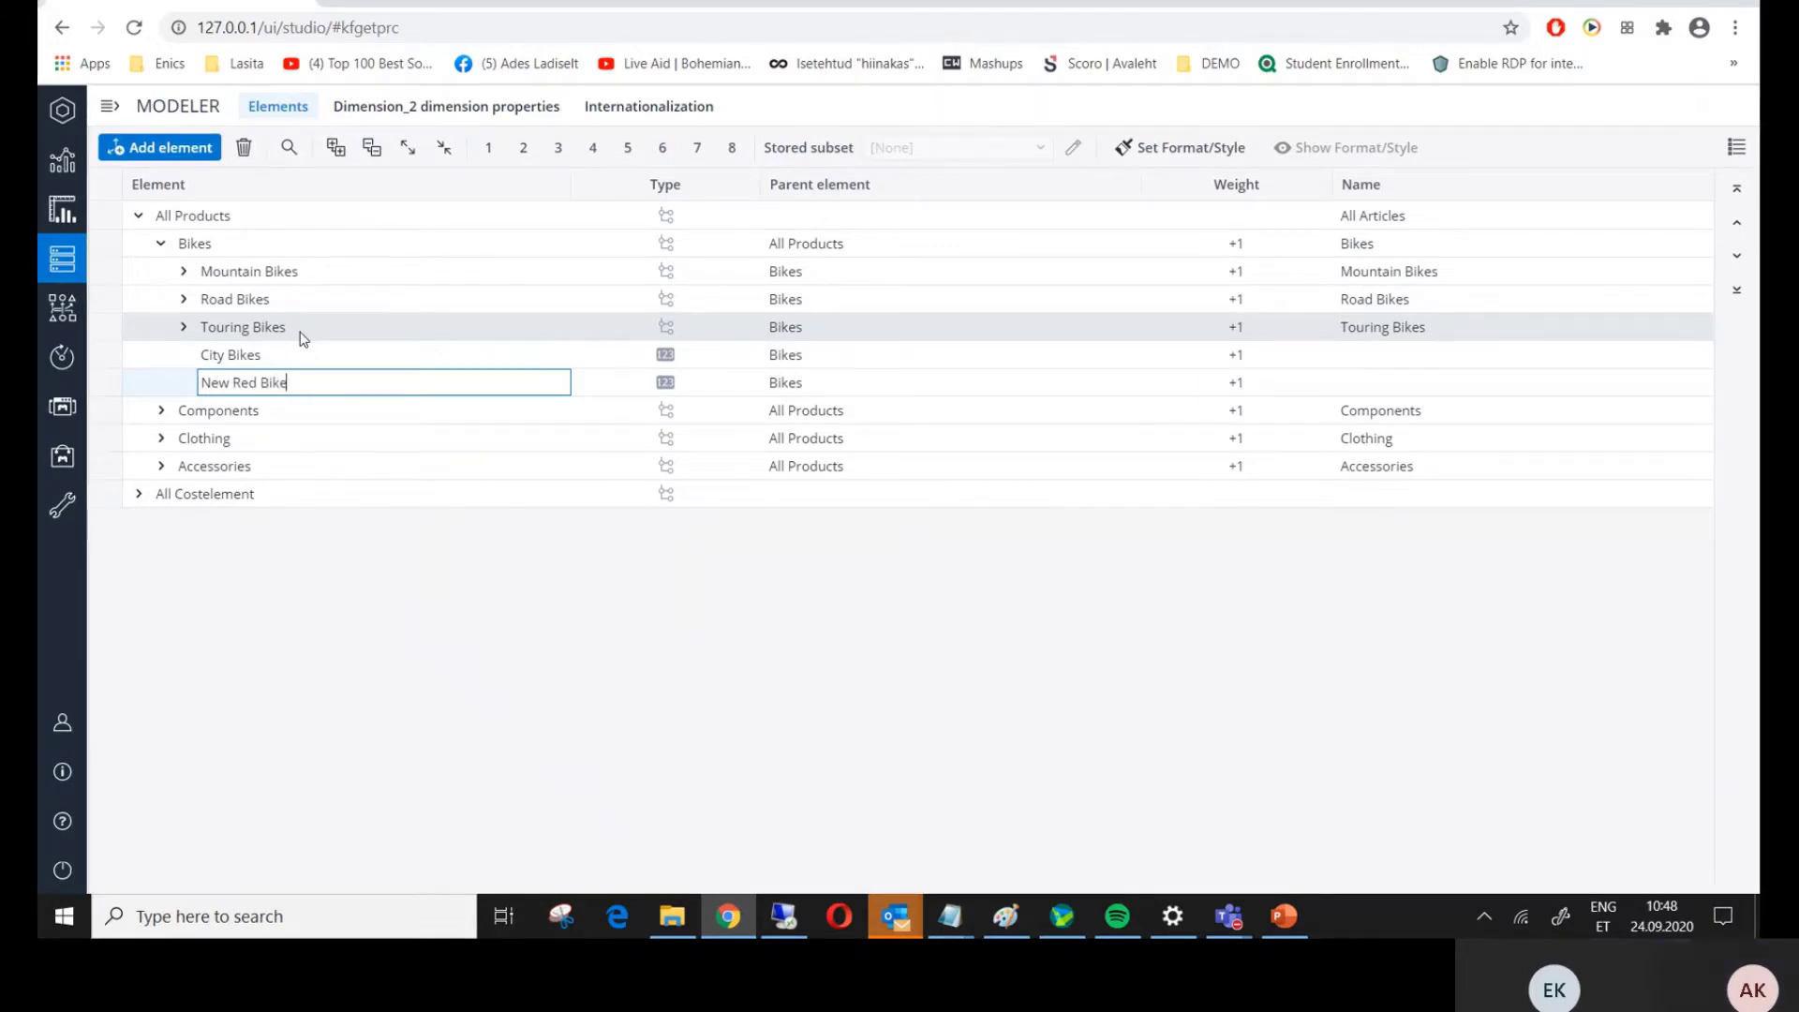
{"action": "key", "text": "Return"}
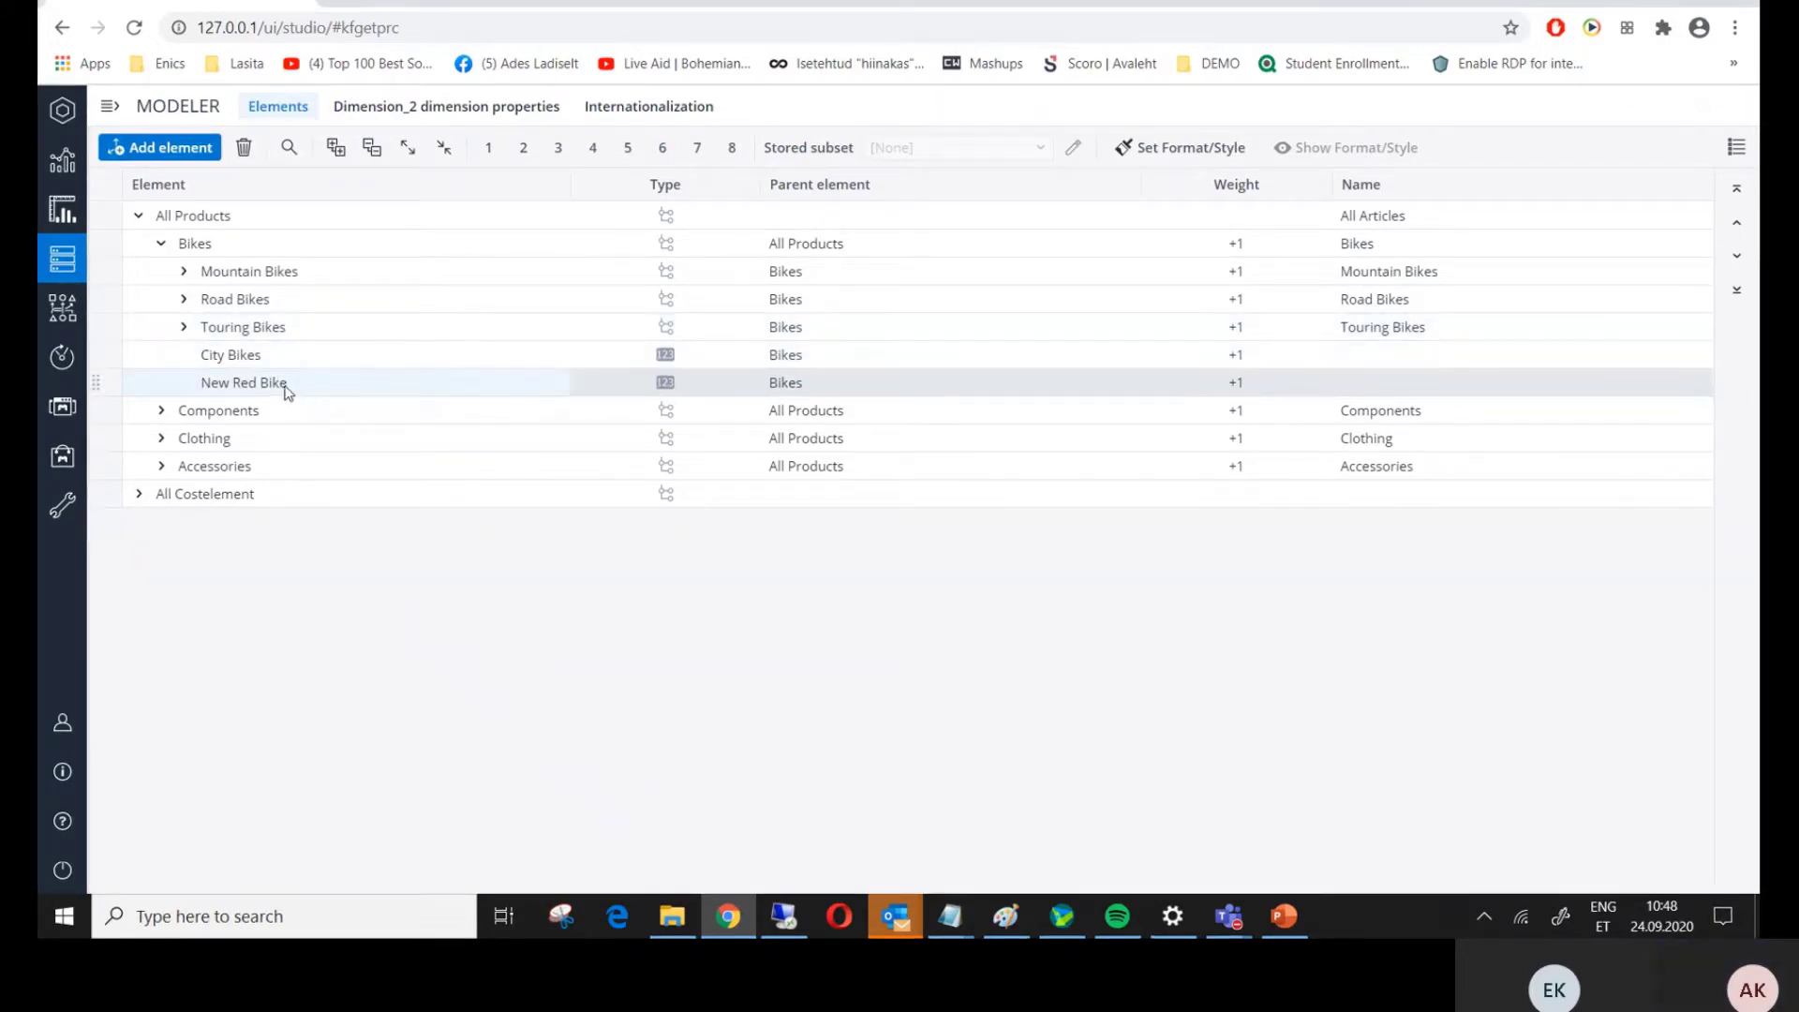
{"action": "left_click", "coordinate": [858, 382]}
{"action": "left_click", "coordinate": [665, 392]}
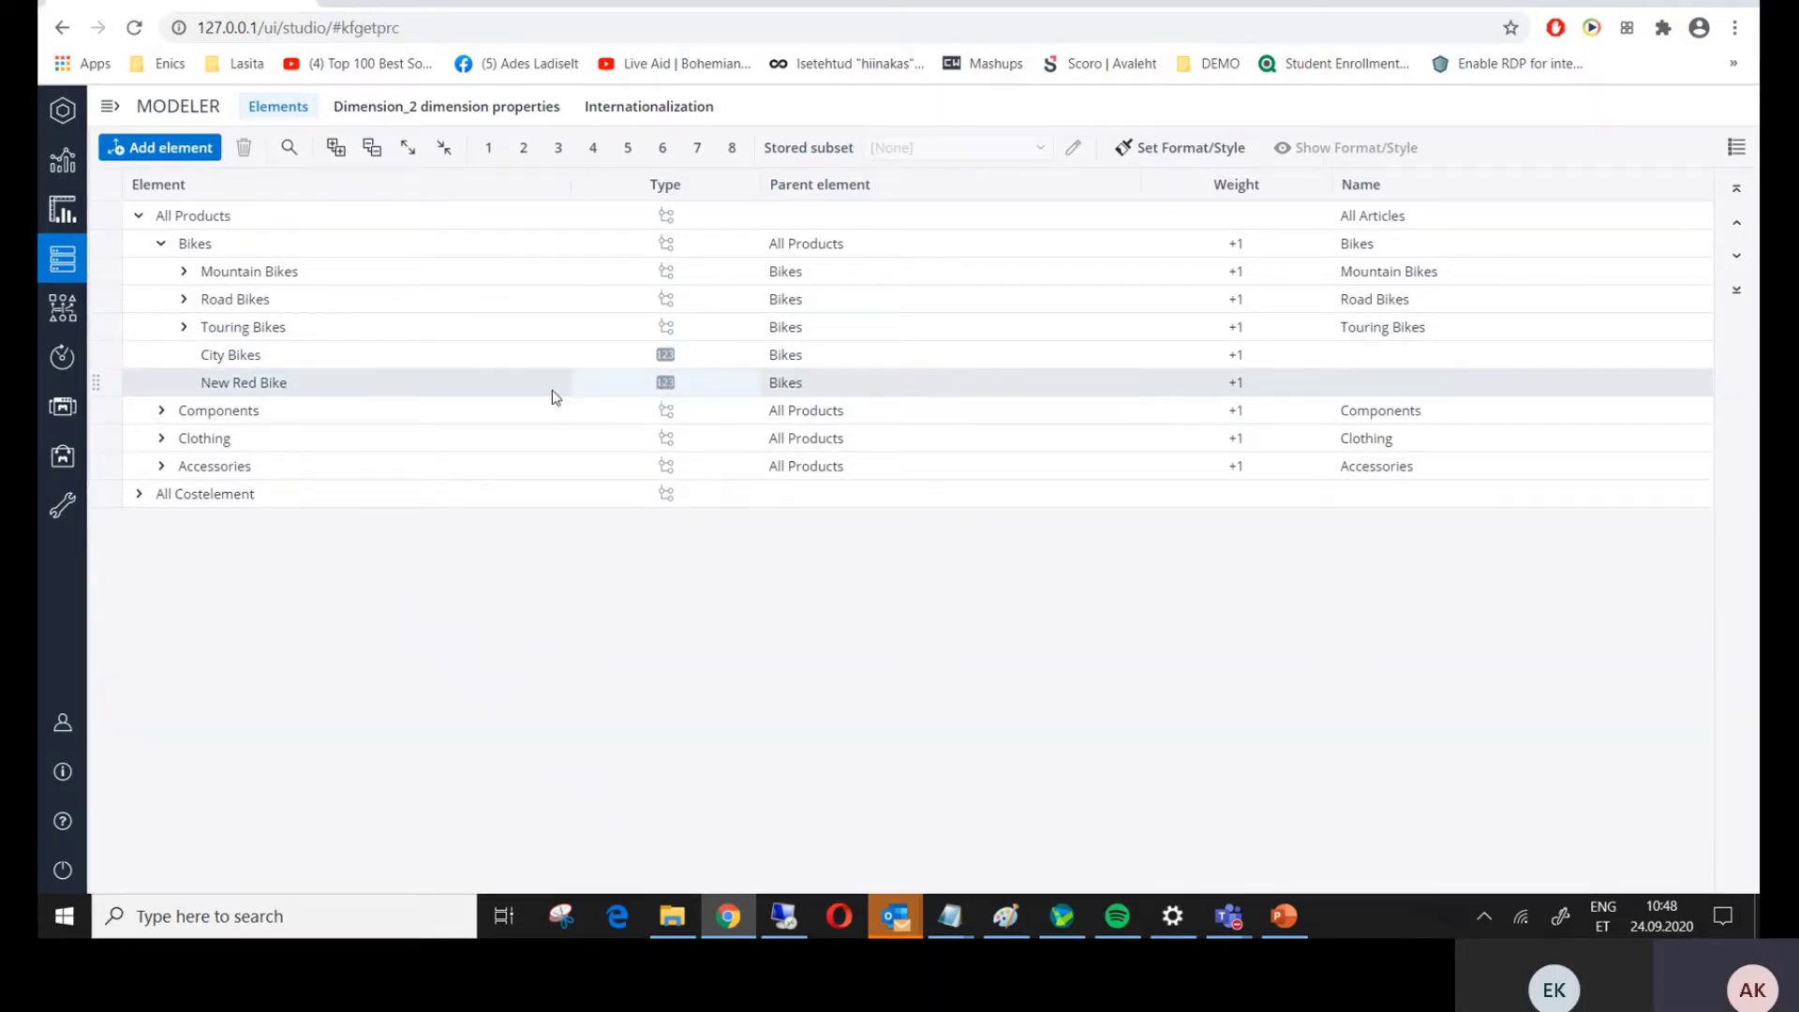
{"action": "left_click", "coordinate": [669, 390]}
{"action": "left_click", "coordinate": [343, 390]}
{"action": "right_click", "coordinate": [343, 388]}
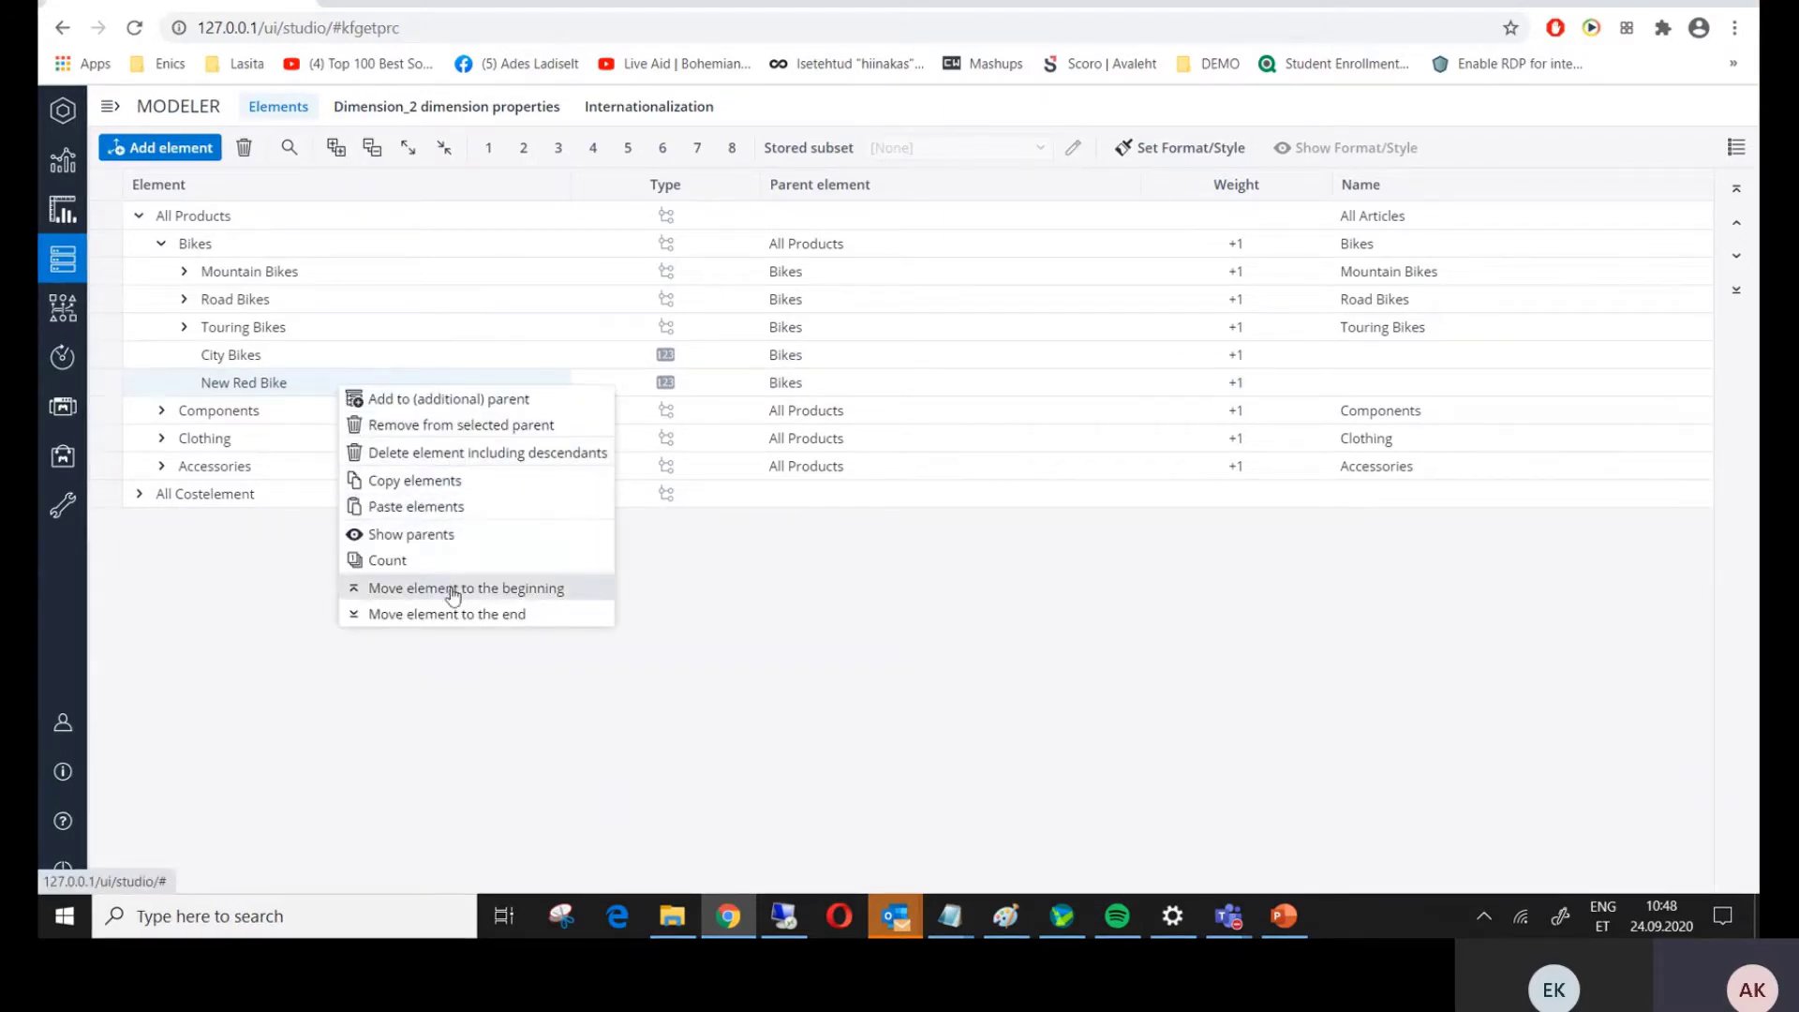
{"action": "left_click", "coordinate": [697, 592]}
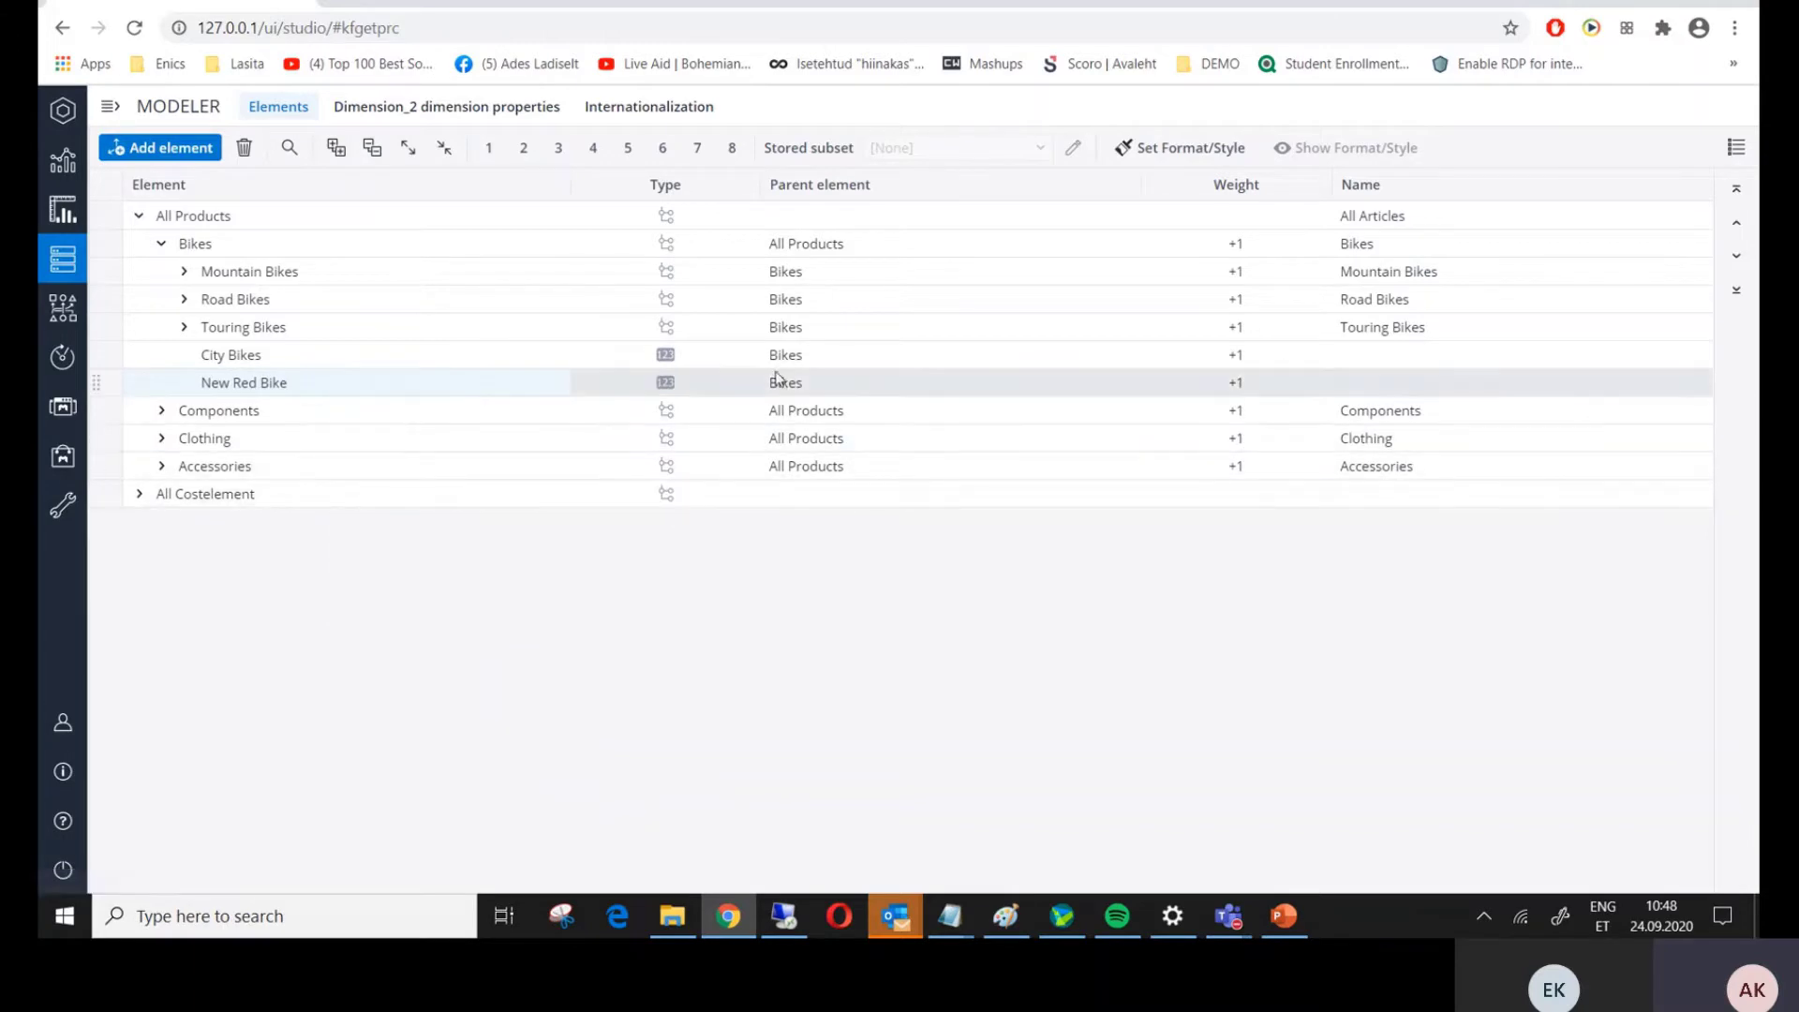
- Change the parent element of New Red Bike to City Bikes
{"action": "double_click", "coordinate": [1031, 382]}
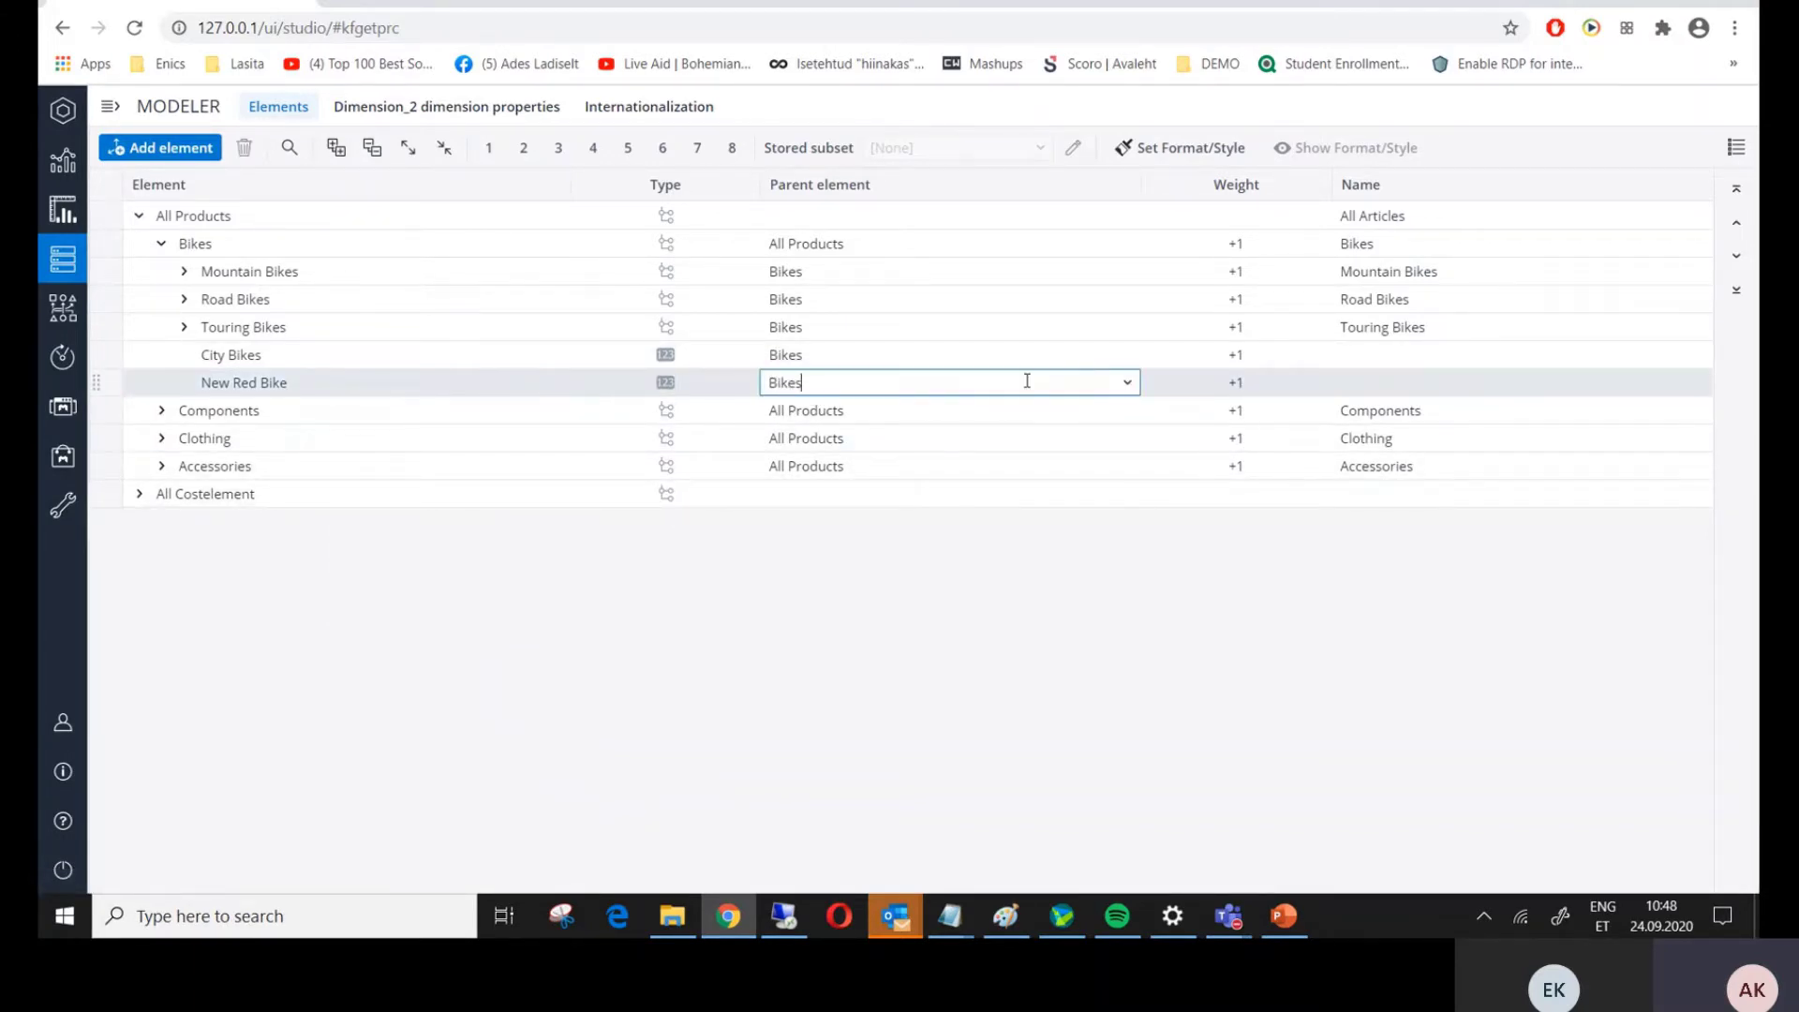
{"action": "left_click", "coordinate": [1127, 383]}
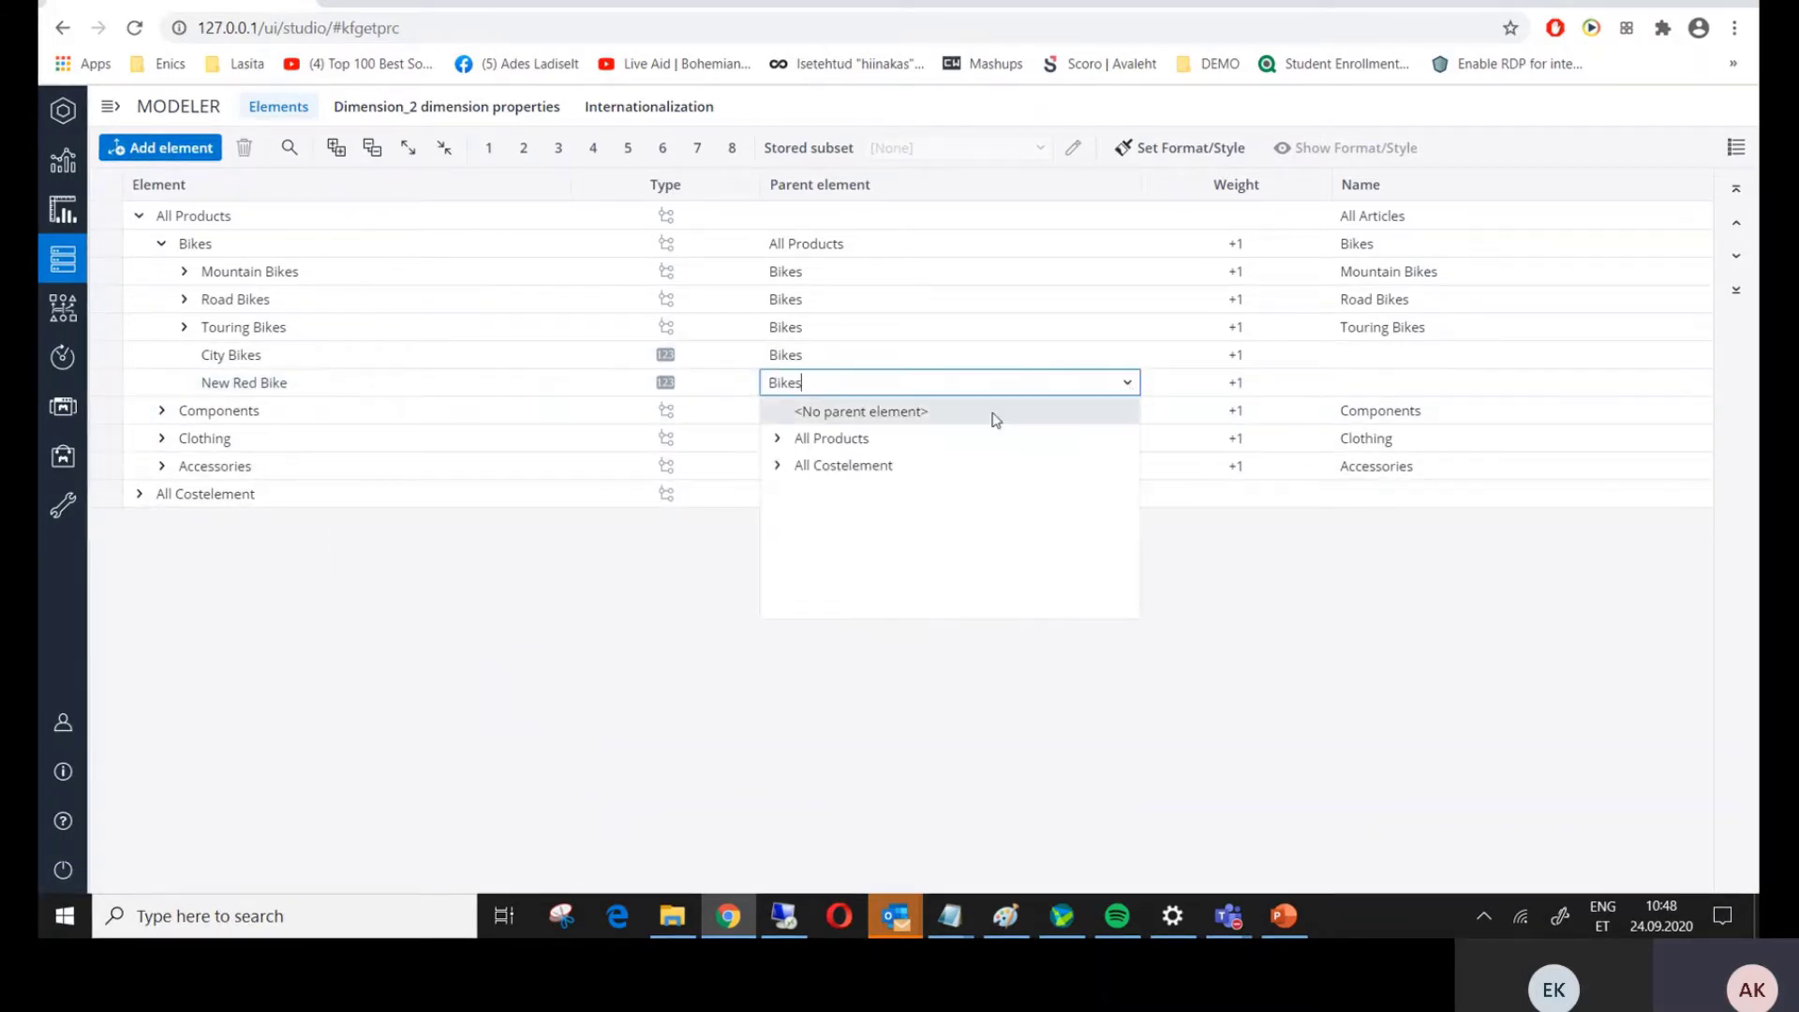
{"action": "left_click", "coordinate": [777, 438]}
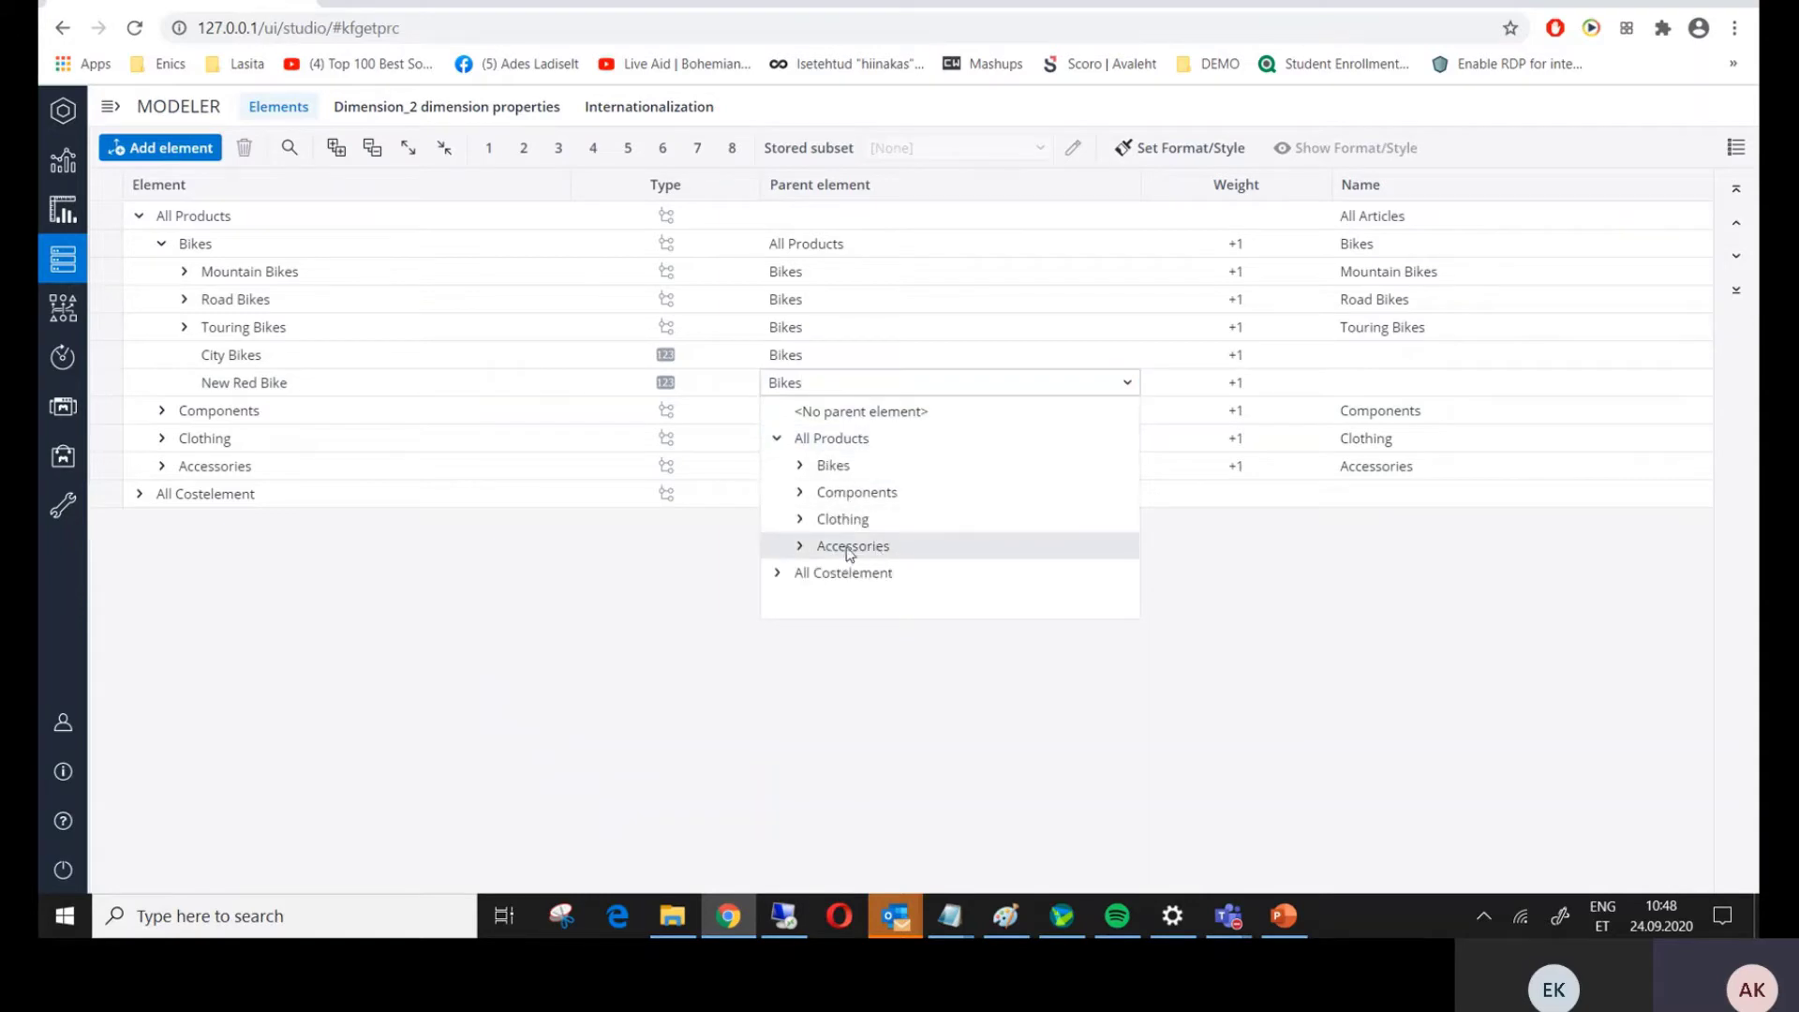
{"action": "left_click", "coordinate": [801, 465]}
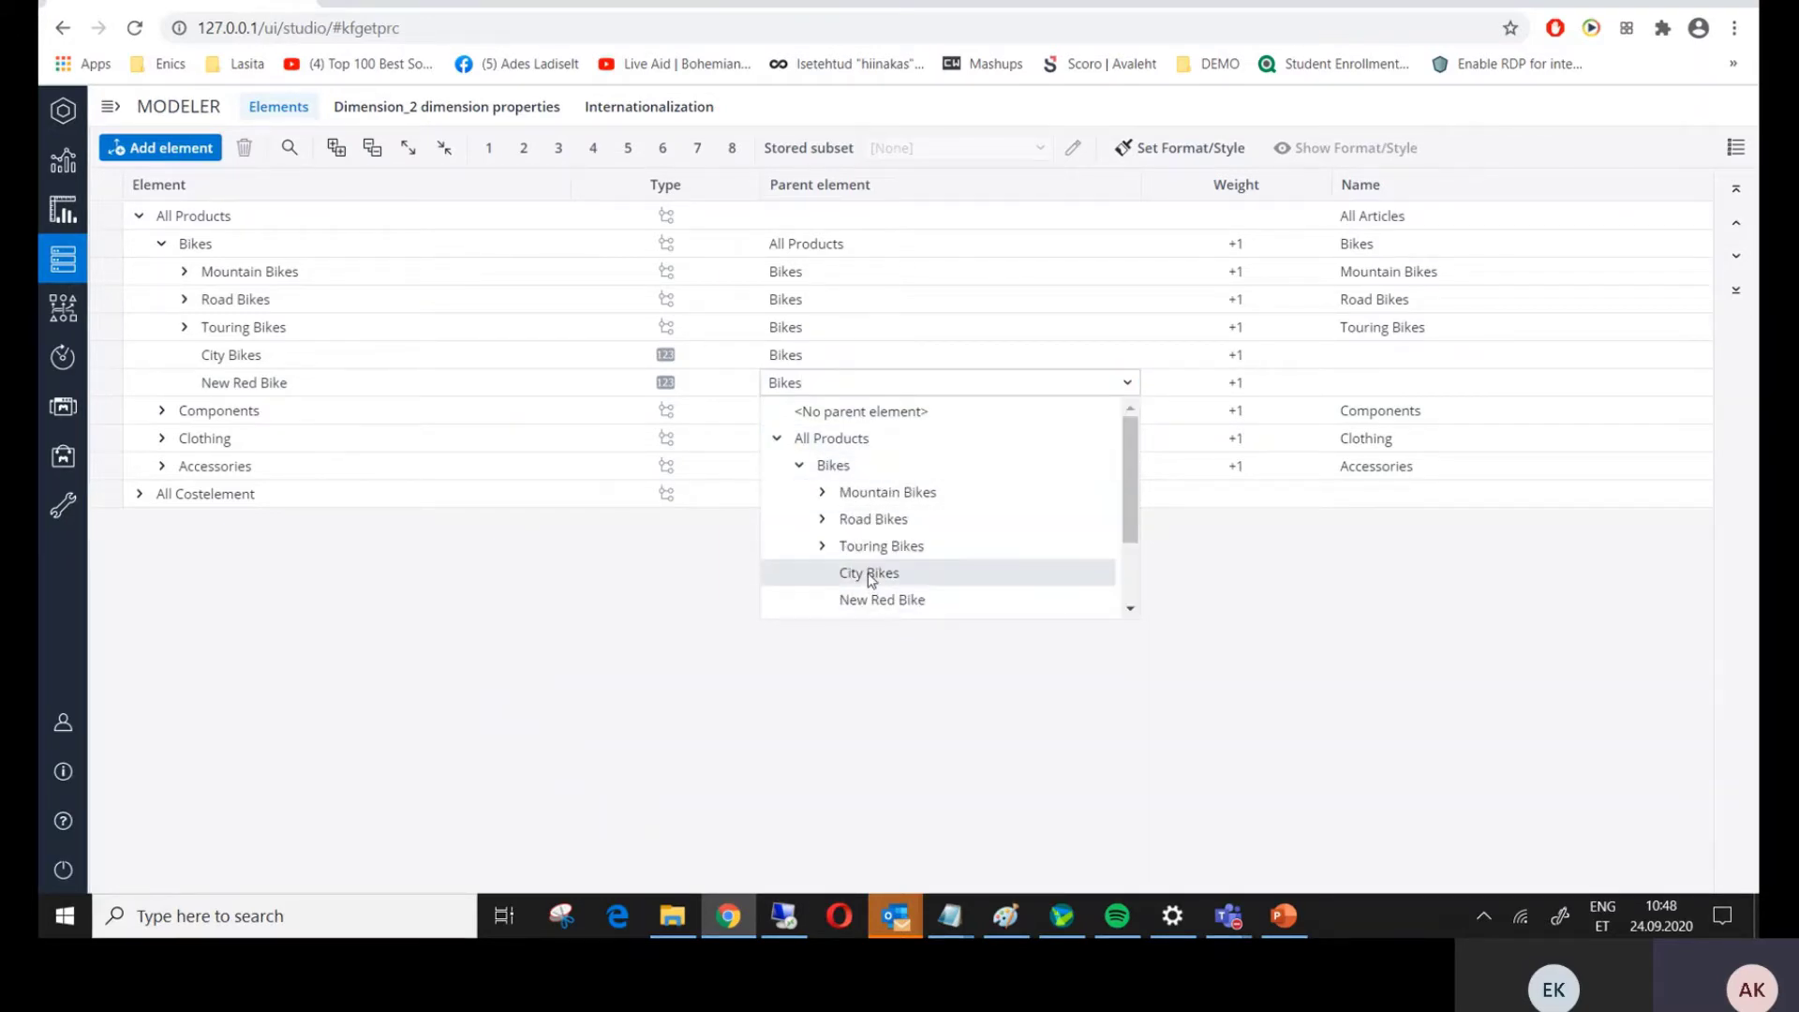
{"action": "left_click", "coordinate": [868, 571]}
{"action": "left_click", "coordinate": [849, 553]}
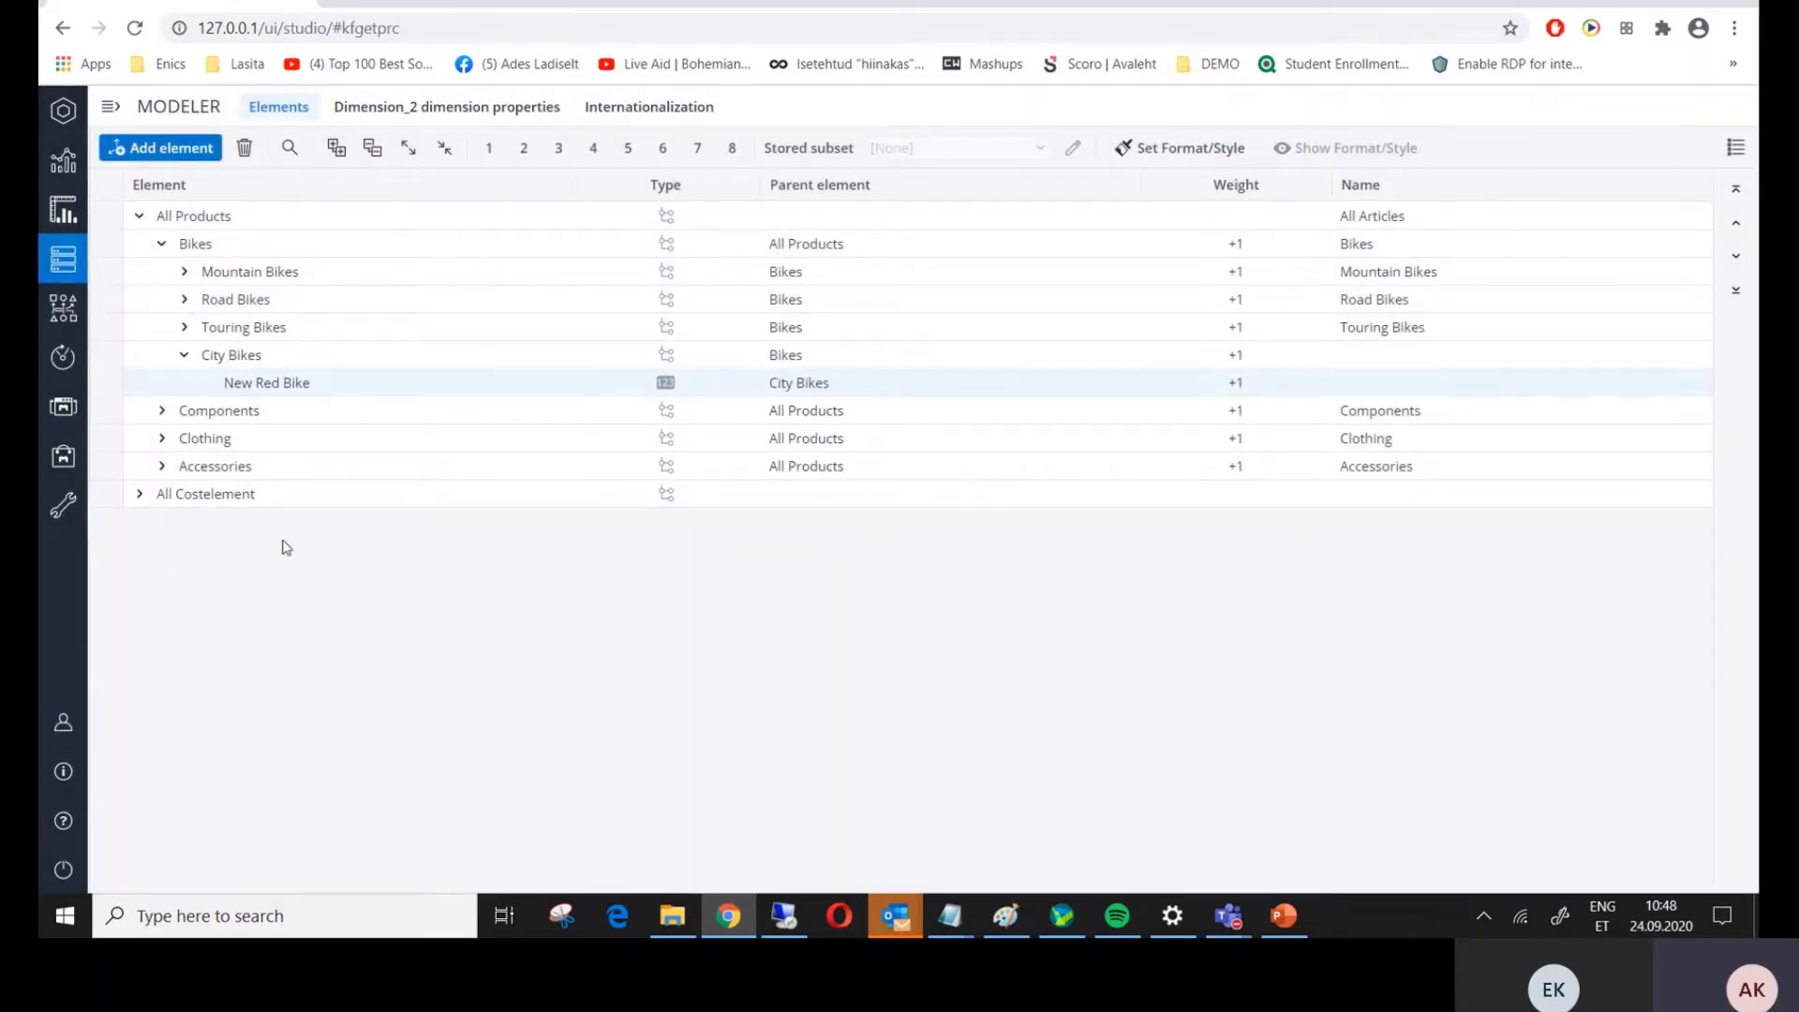
- Return to the Budget Entry report and expand Bikes and City Bikes down to New Red Bike
{"action": "left_click", "coordinate": [63, 161]}
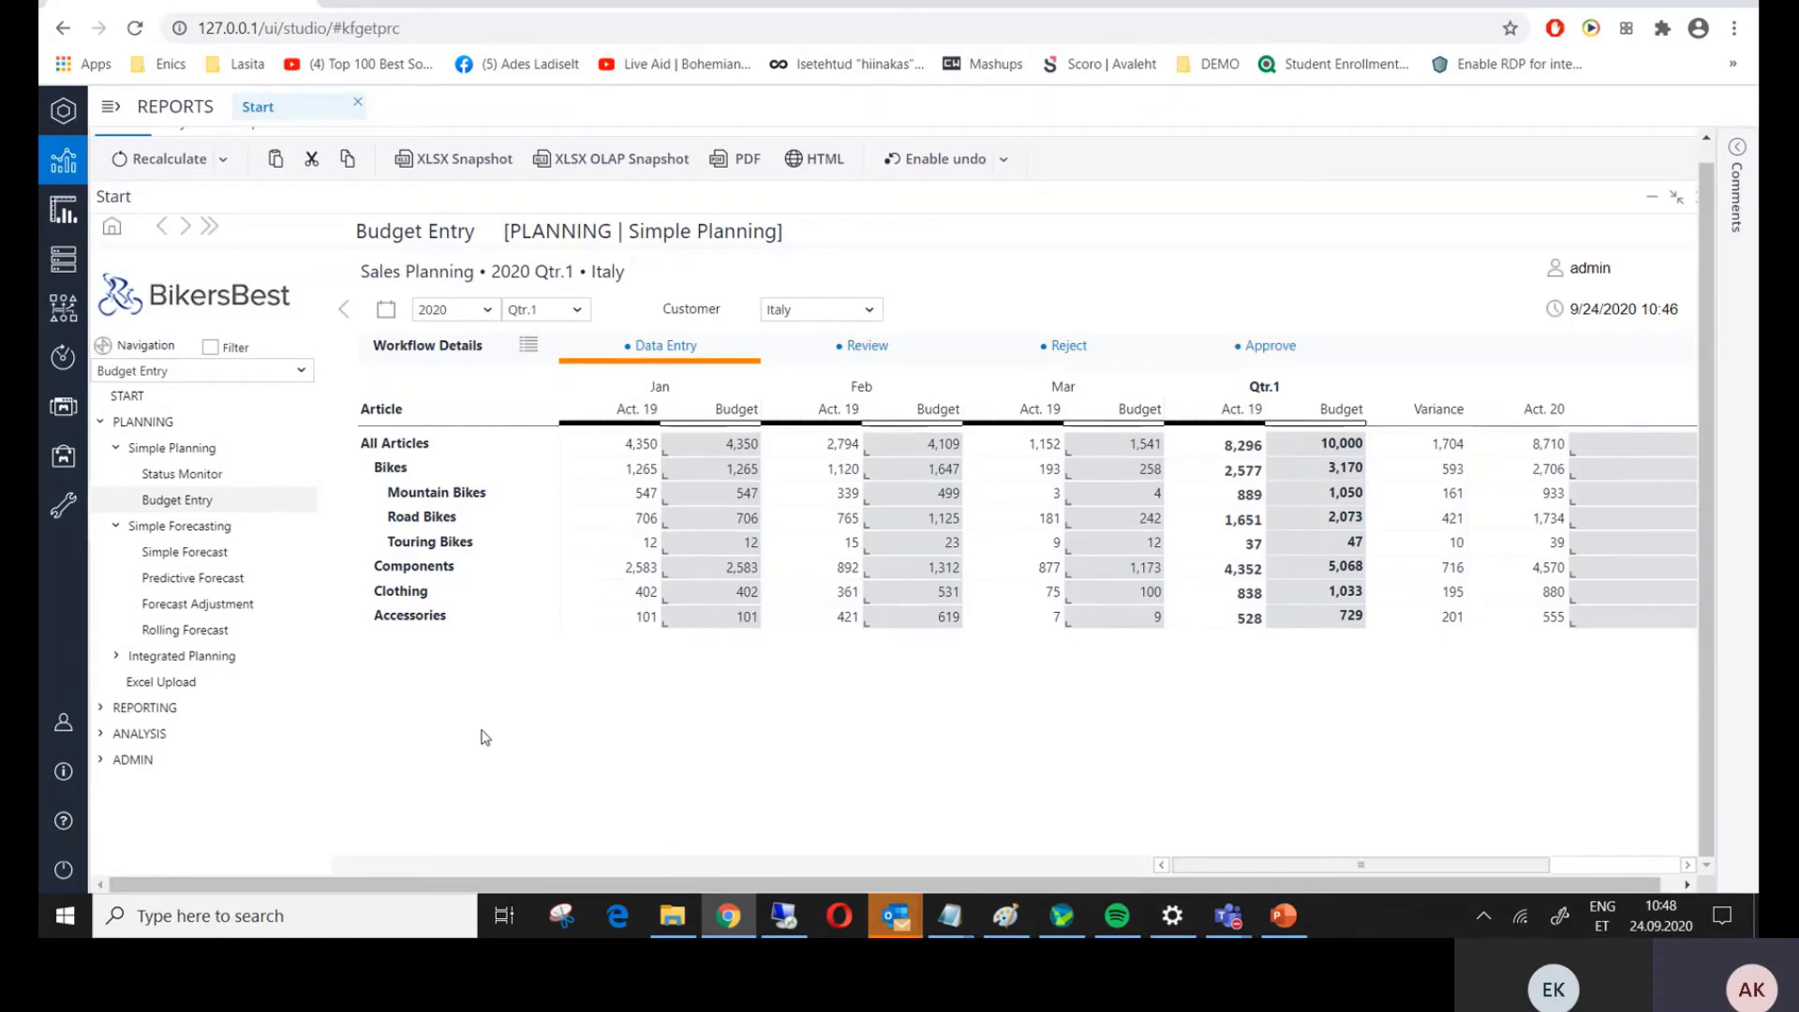
{"action": "double_click", "coordinate": [398, 471]}
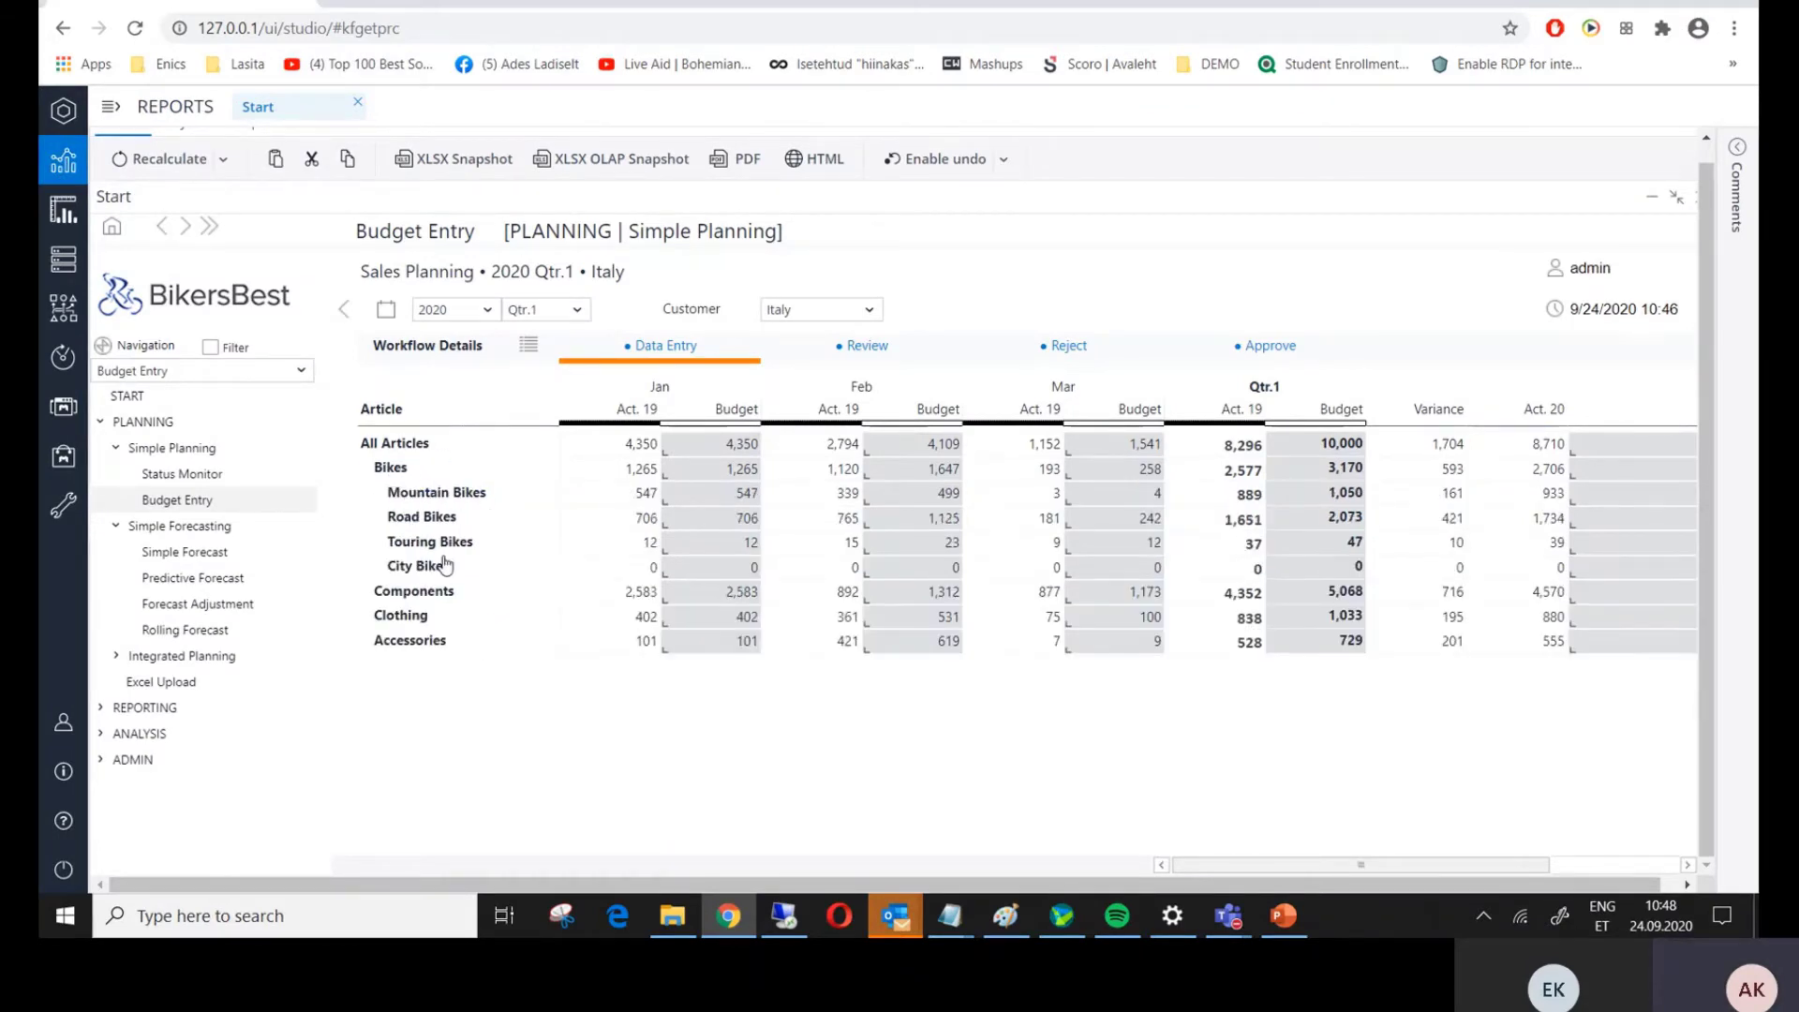
{"action": "left_click", "coordinate": [436, 569]}
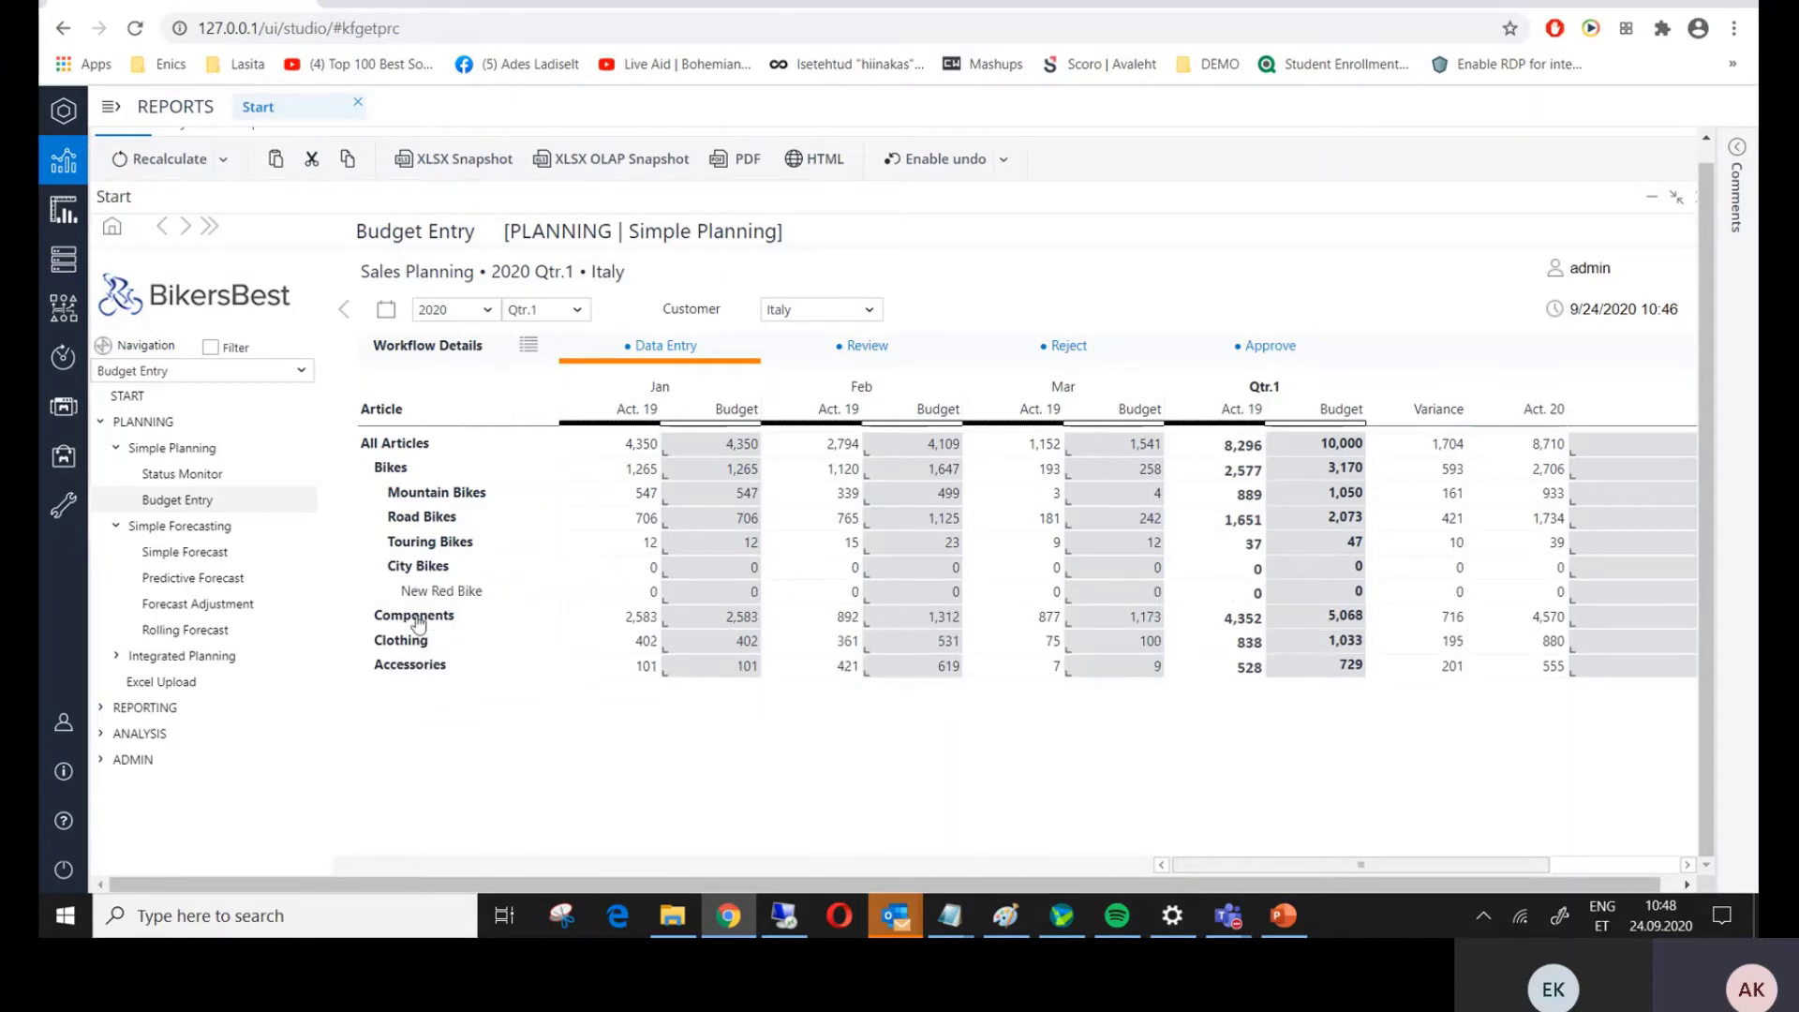
- Set the March budget of New Red Bike to 1,000 with the entry #1k
{"action": "left_click", "coordinate": [1131, 594]}
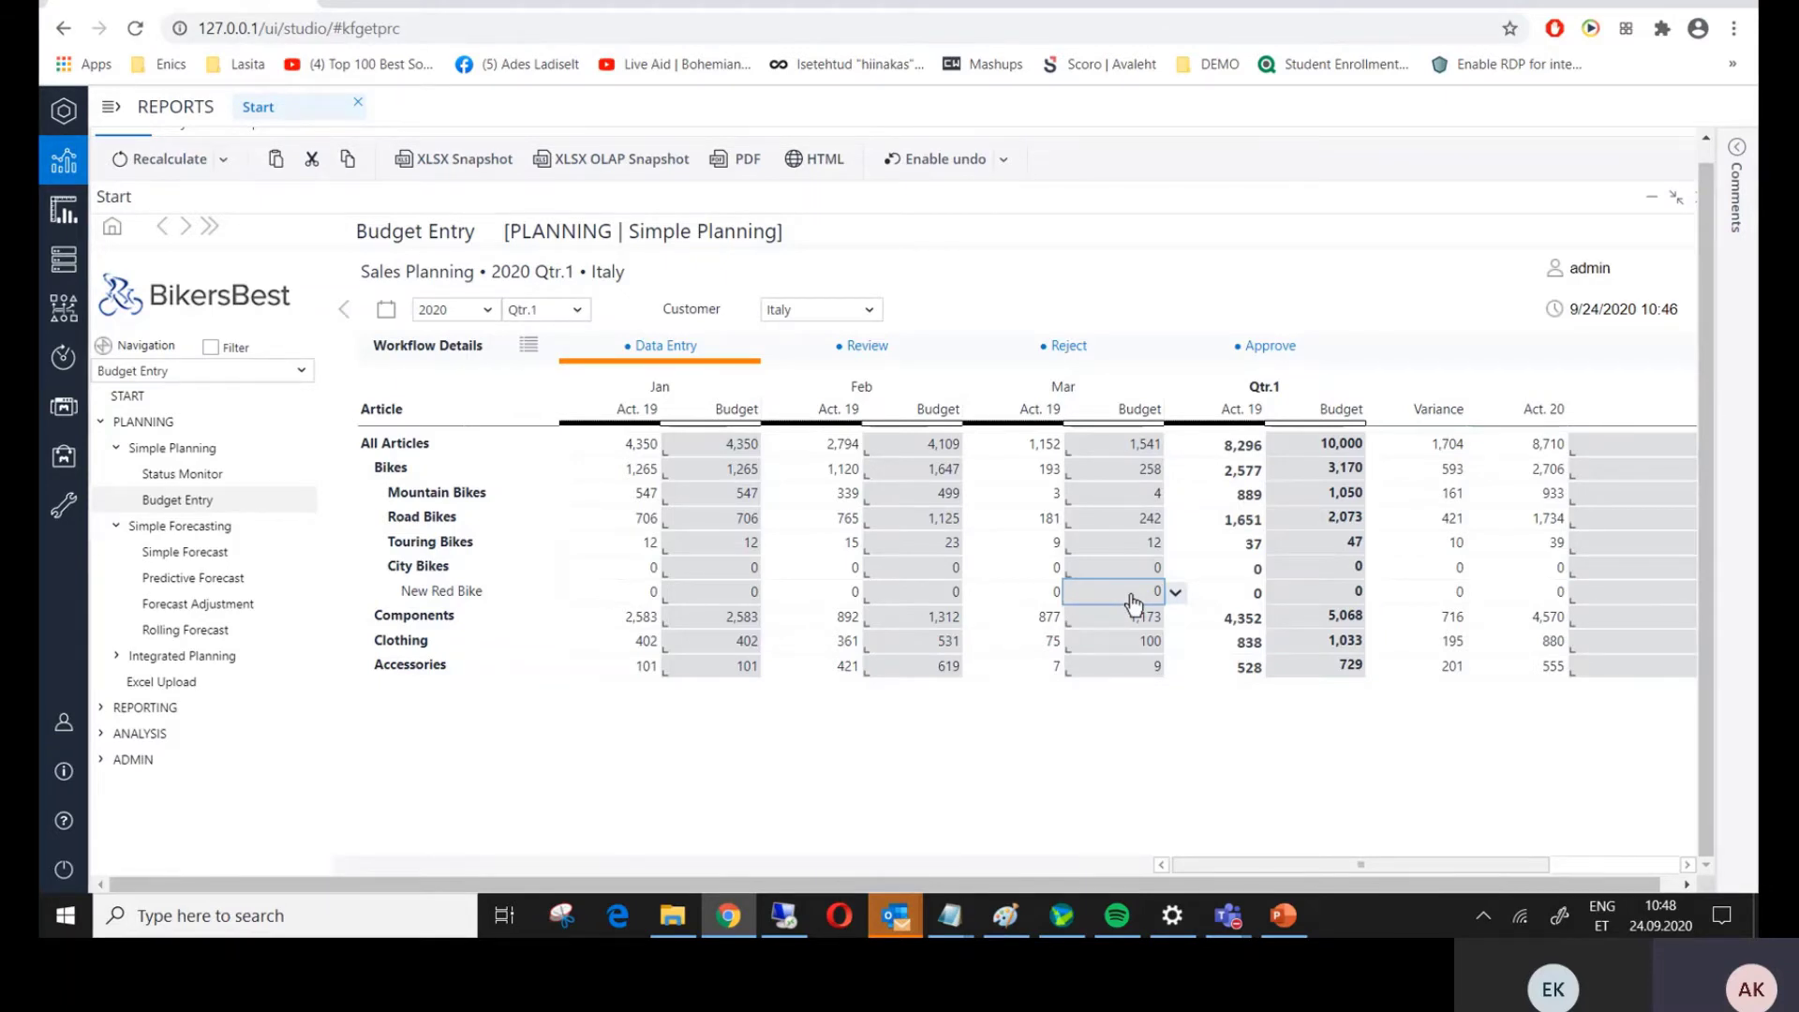
{"action": "type", "text": "1k"}
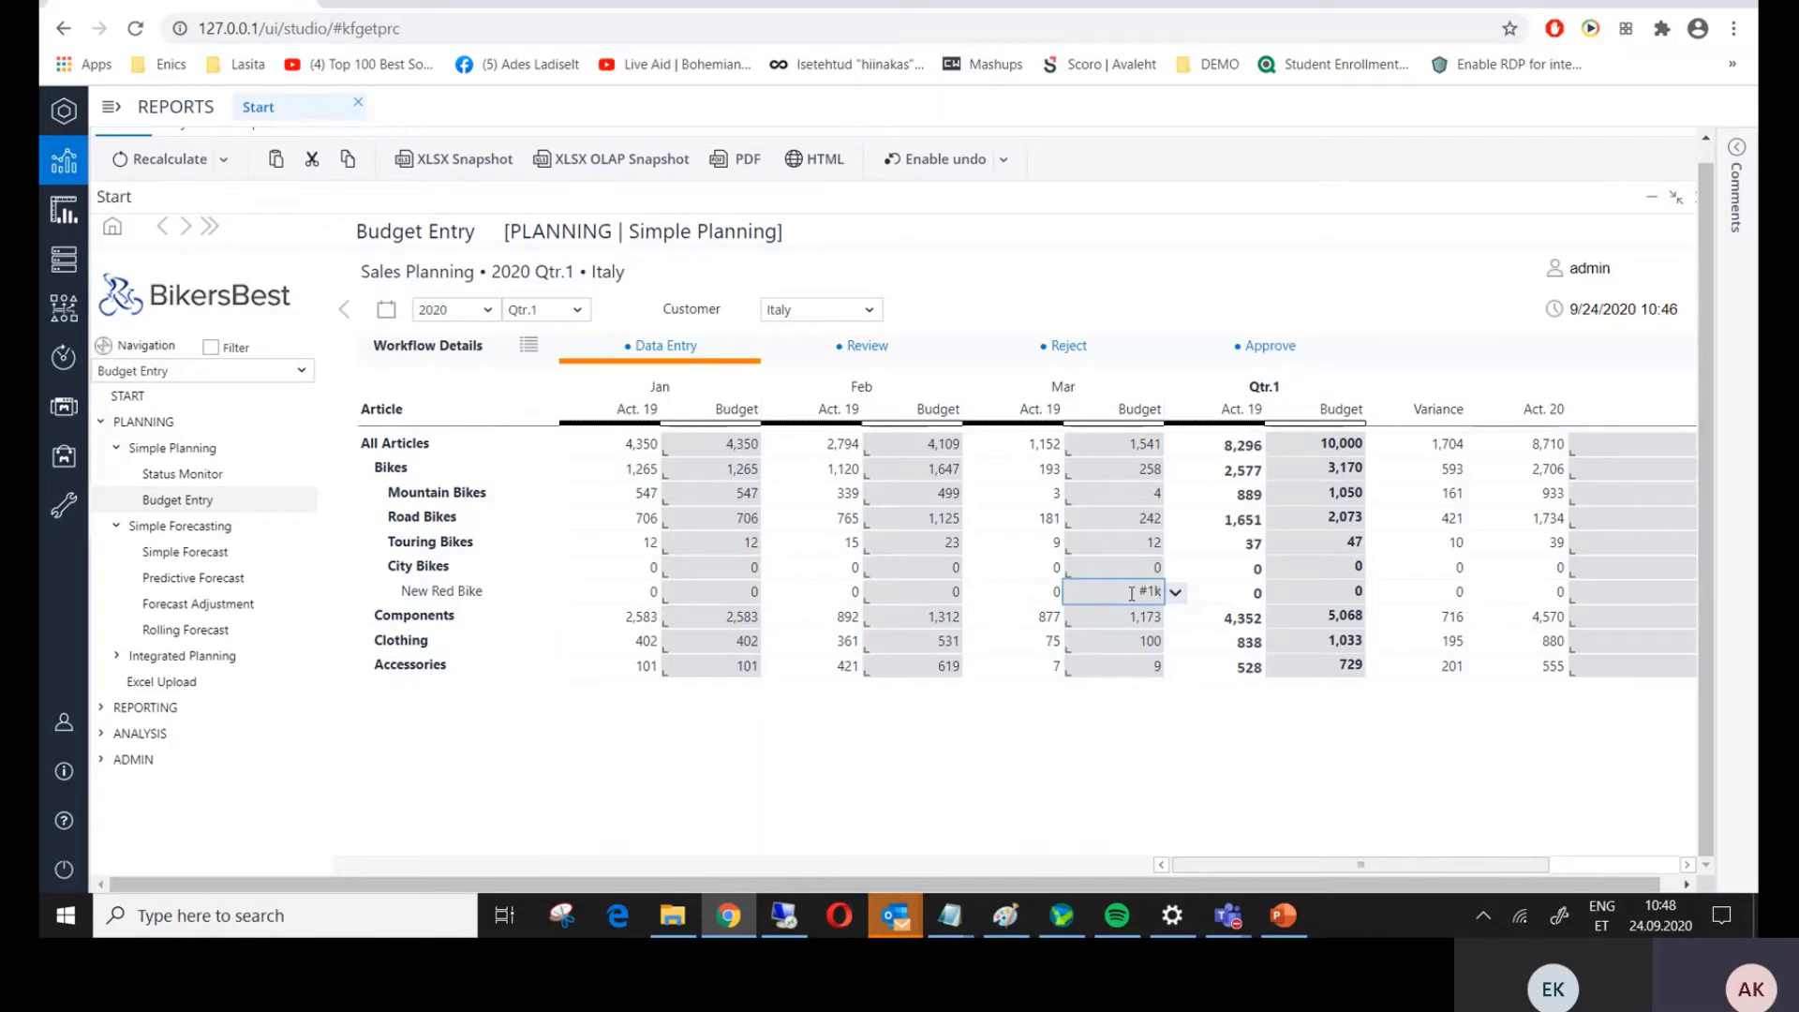
{"action": "key", "text": "Return"}
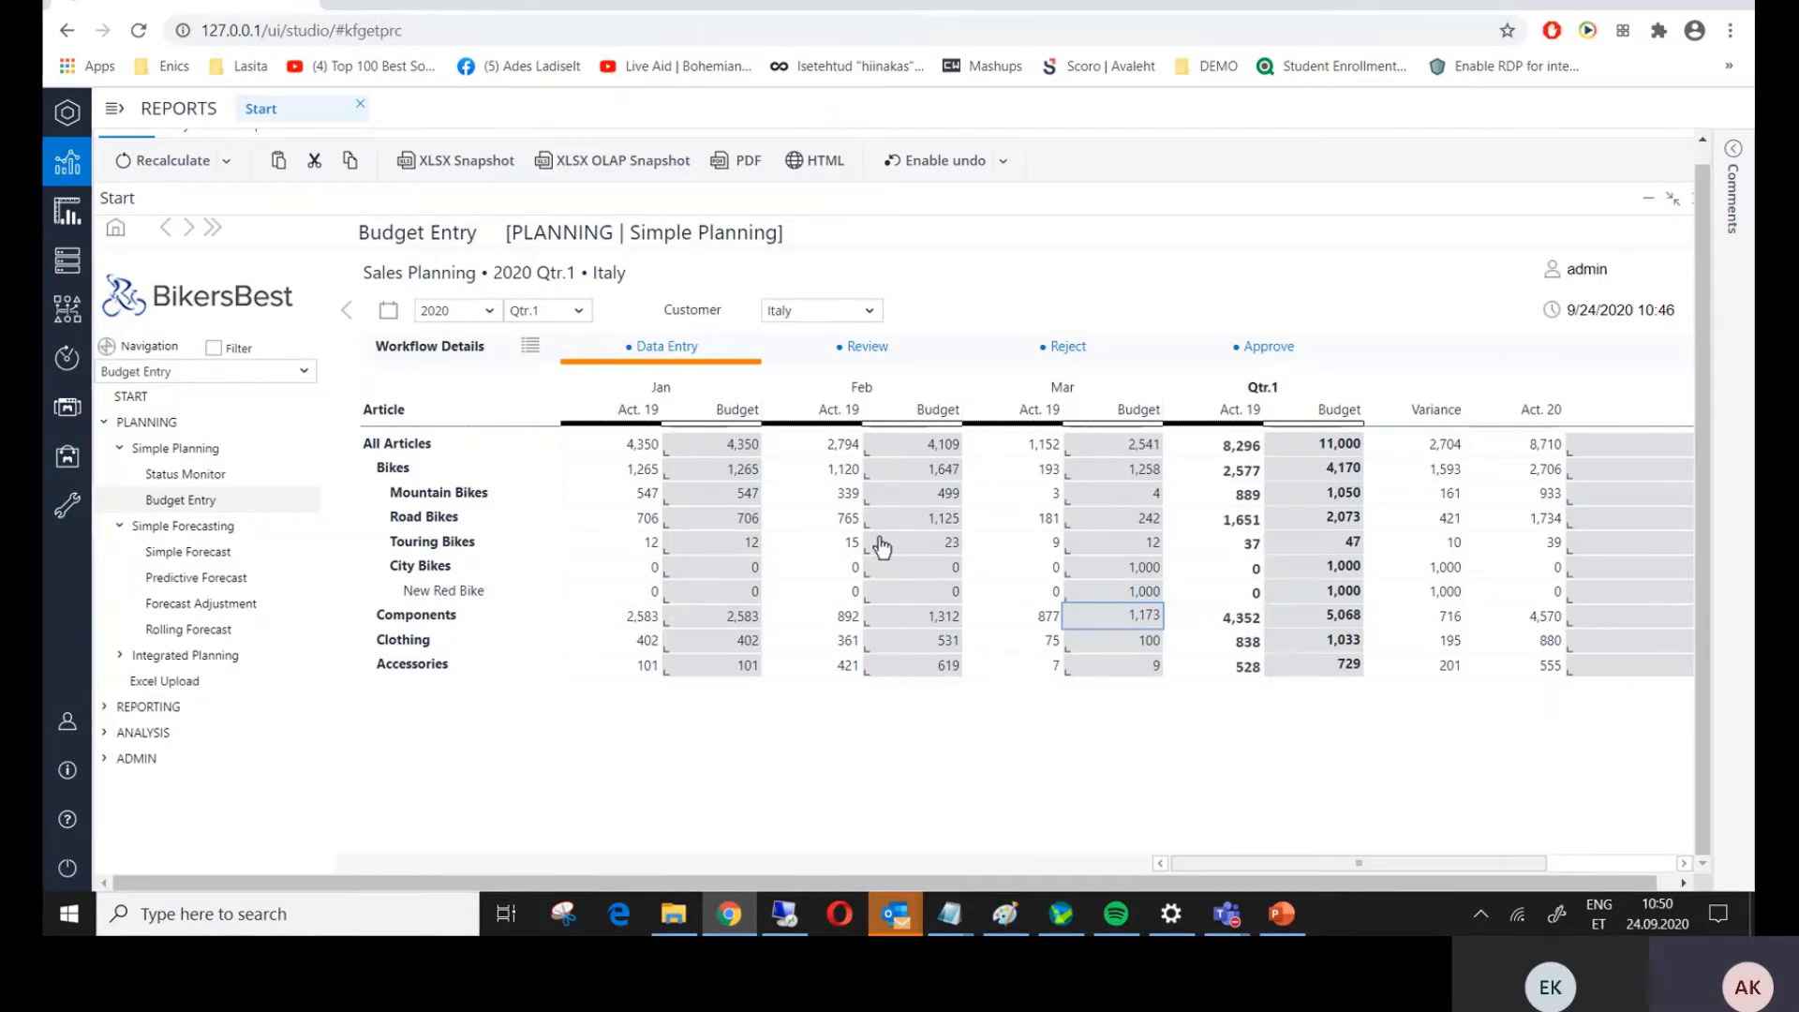
- Reset the Qtr.1 budget of All Articles to zero
{"action": "left_click", "coordinate": [1348, 446]}
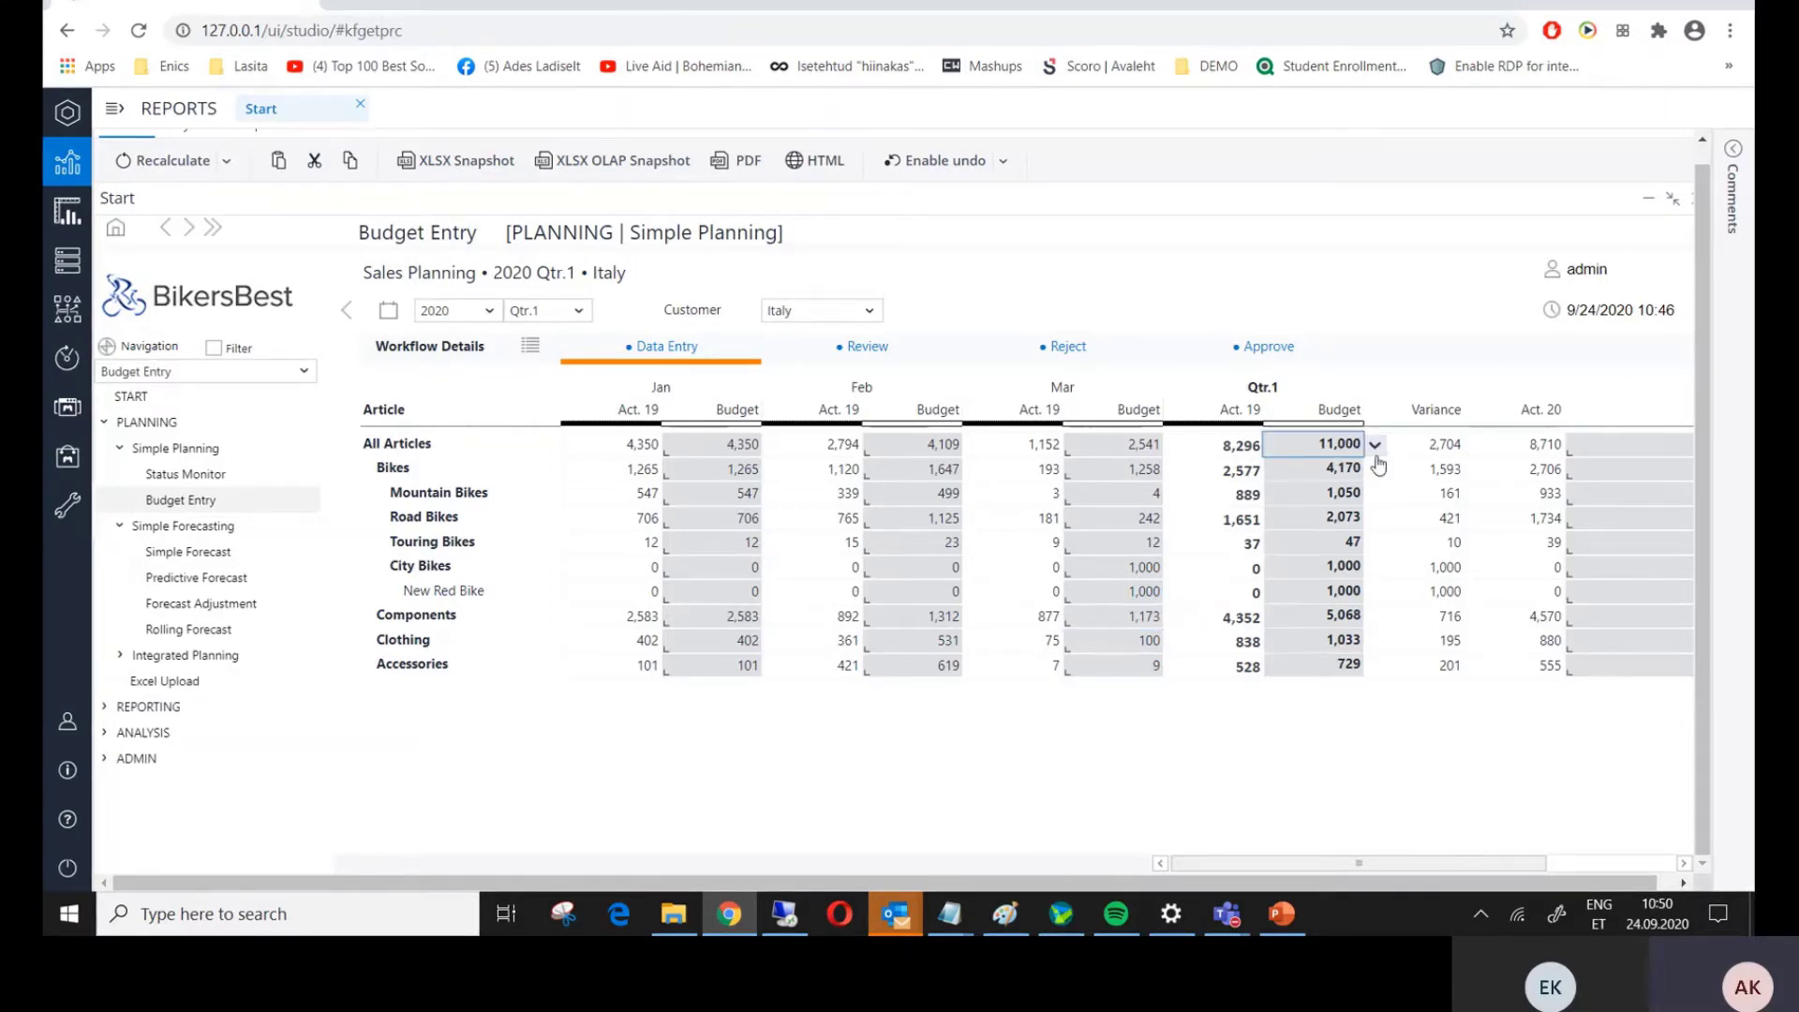
{"action": "left_click", "coordinate": [1375, 445]}
{"action": "left_click", "coordinate": [1298, 494]}
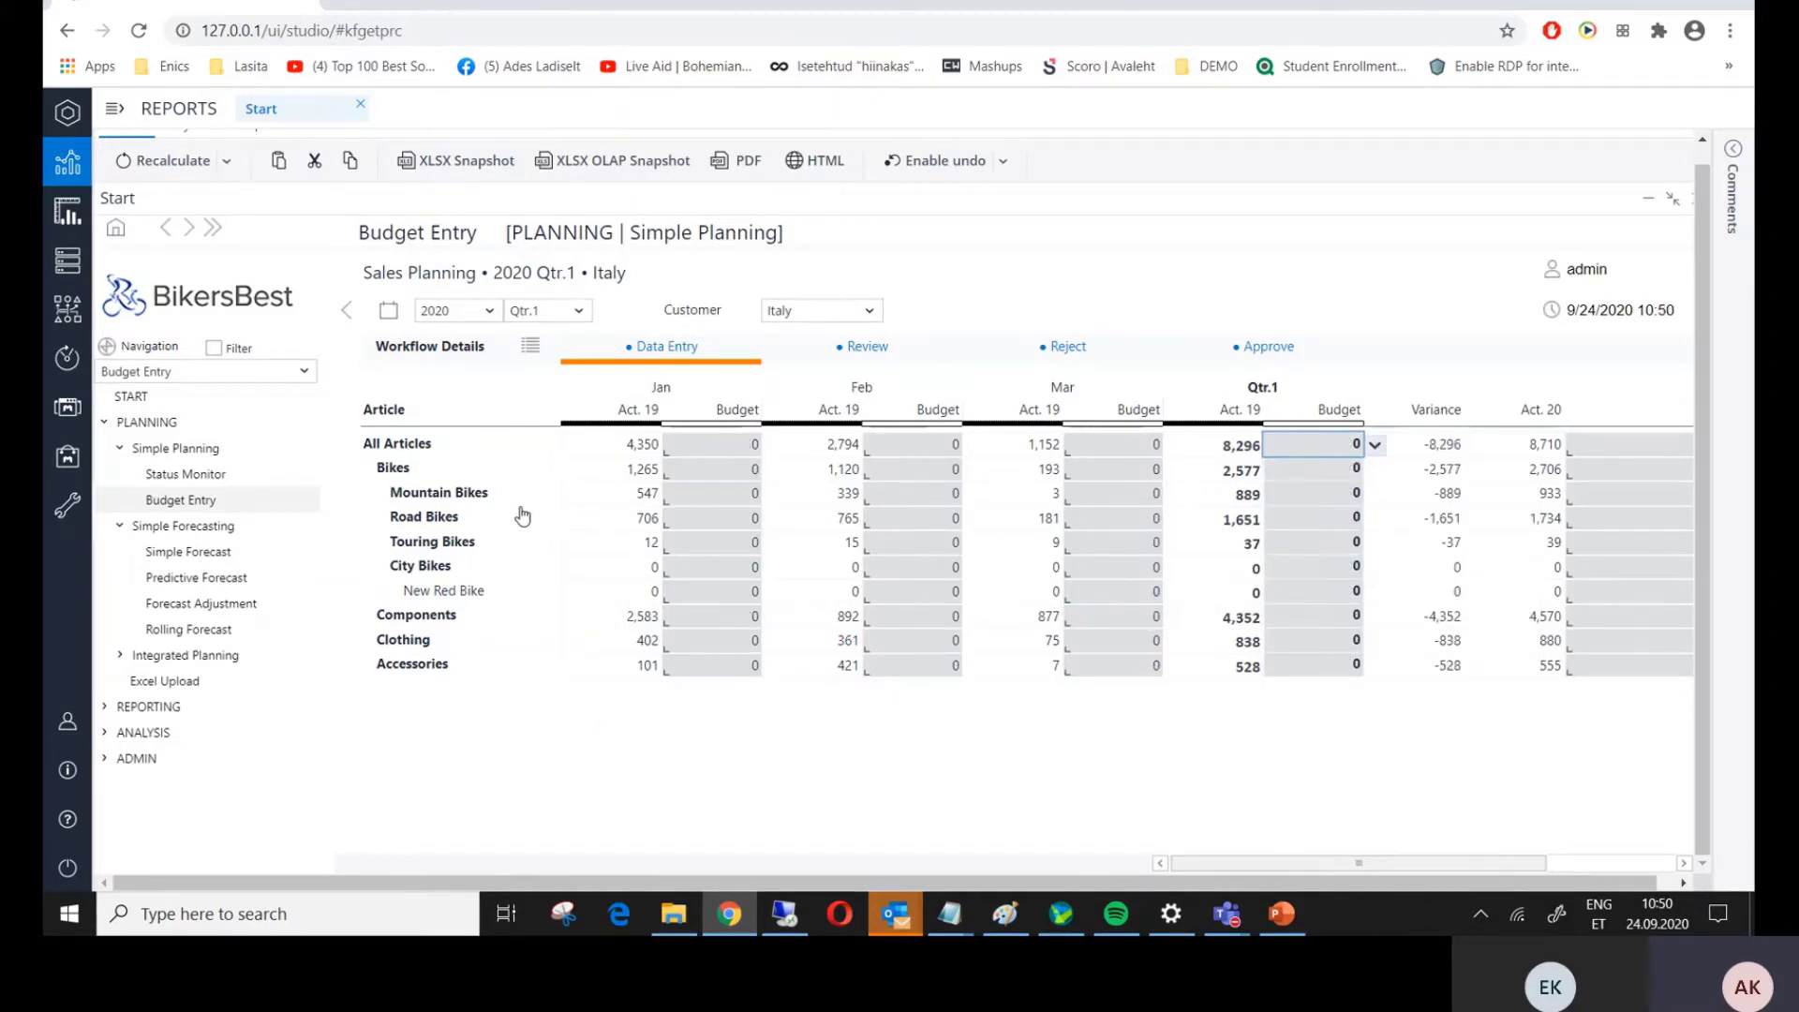
{"action": "left_click", "coordinate": [734, 474]}
{"action": "left_click", "coordinate": [739, 498]}
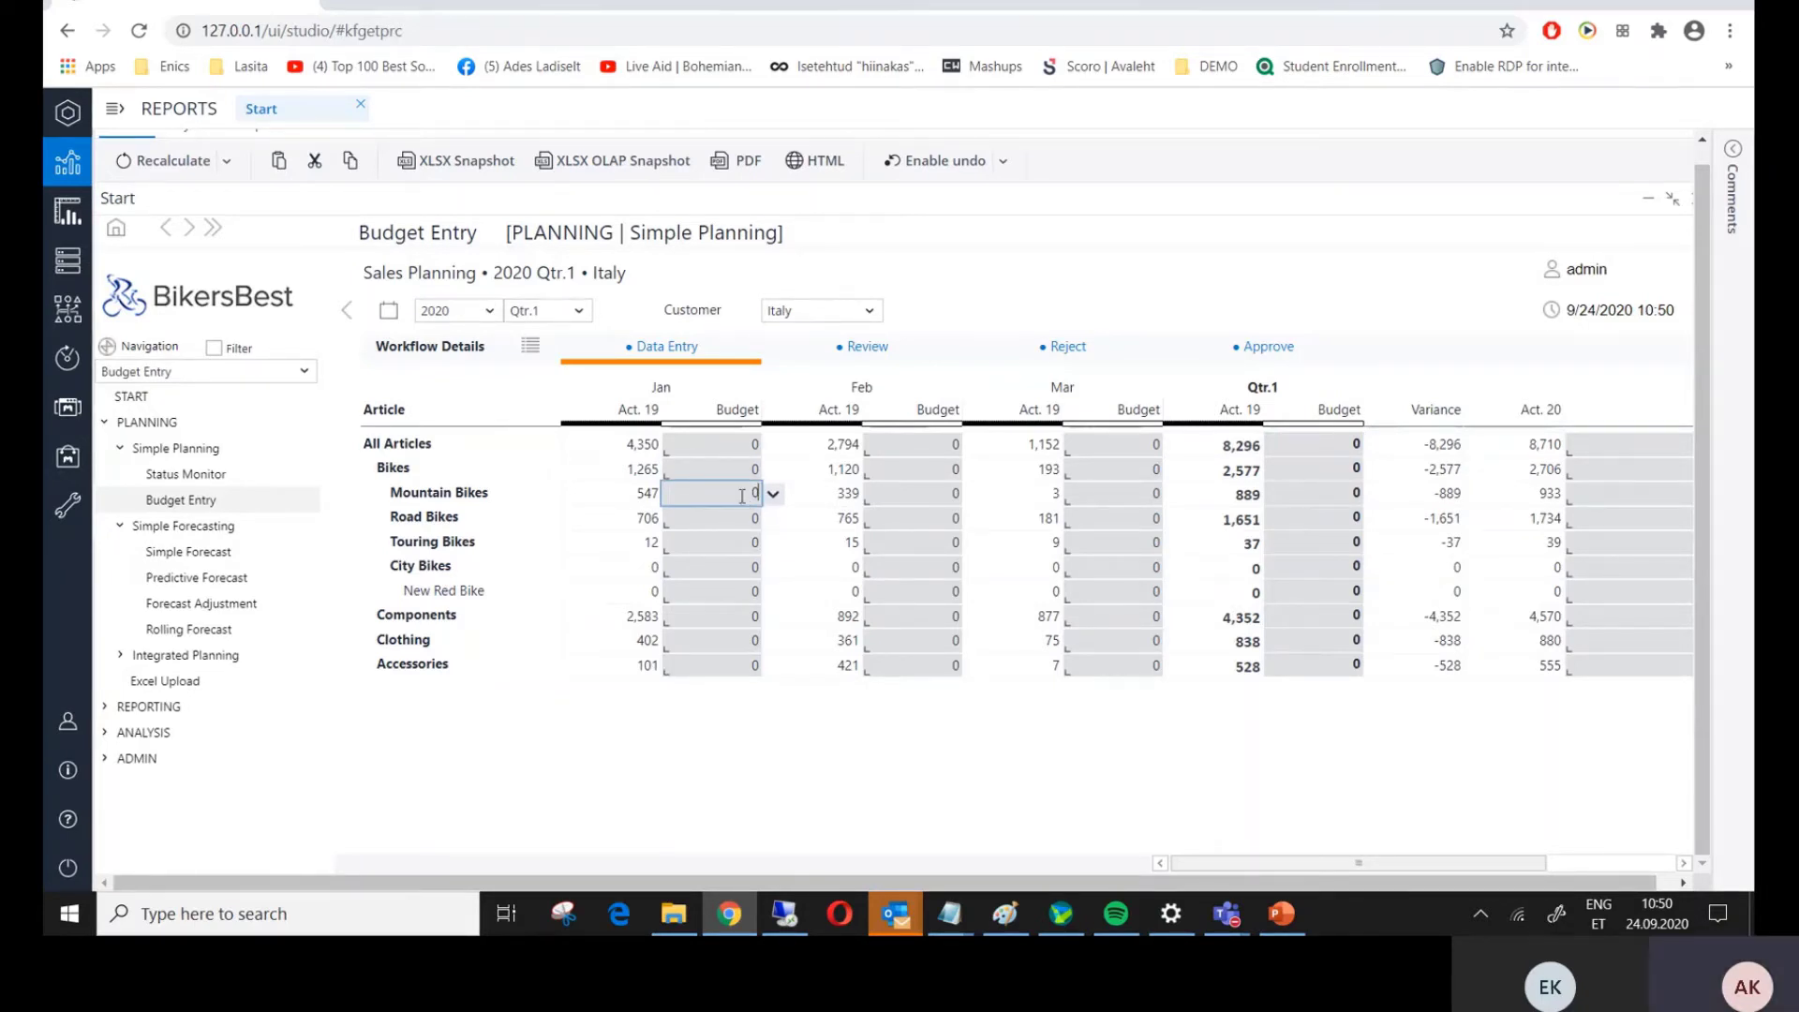
{"action": "type", "text": "4"}
{"action": "key", "text": "BackSpace"}
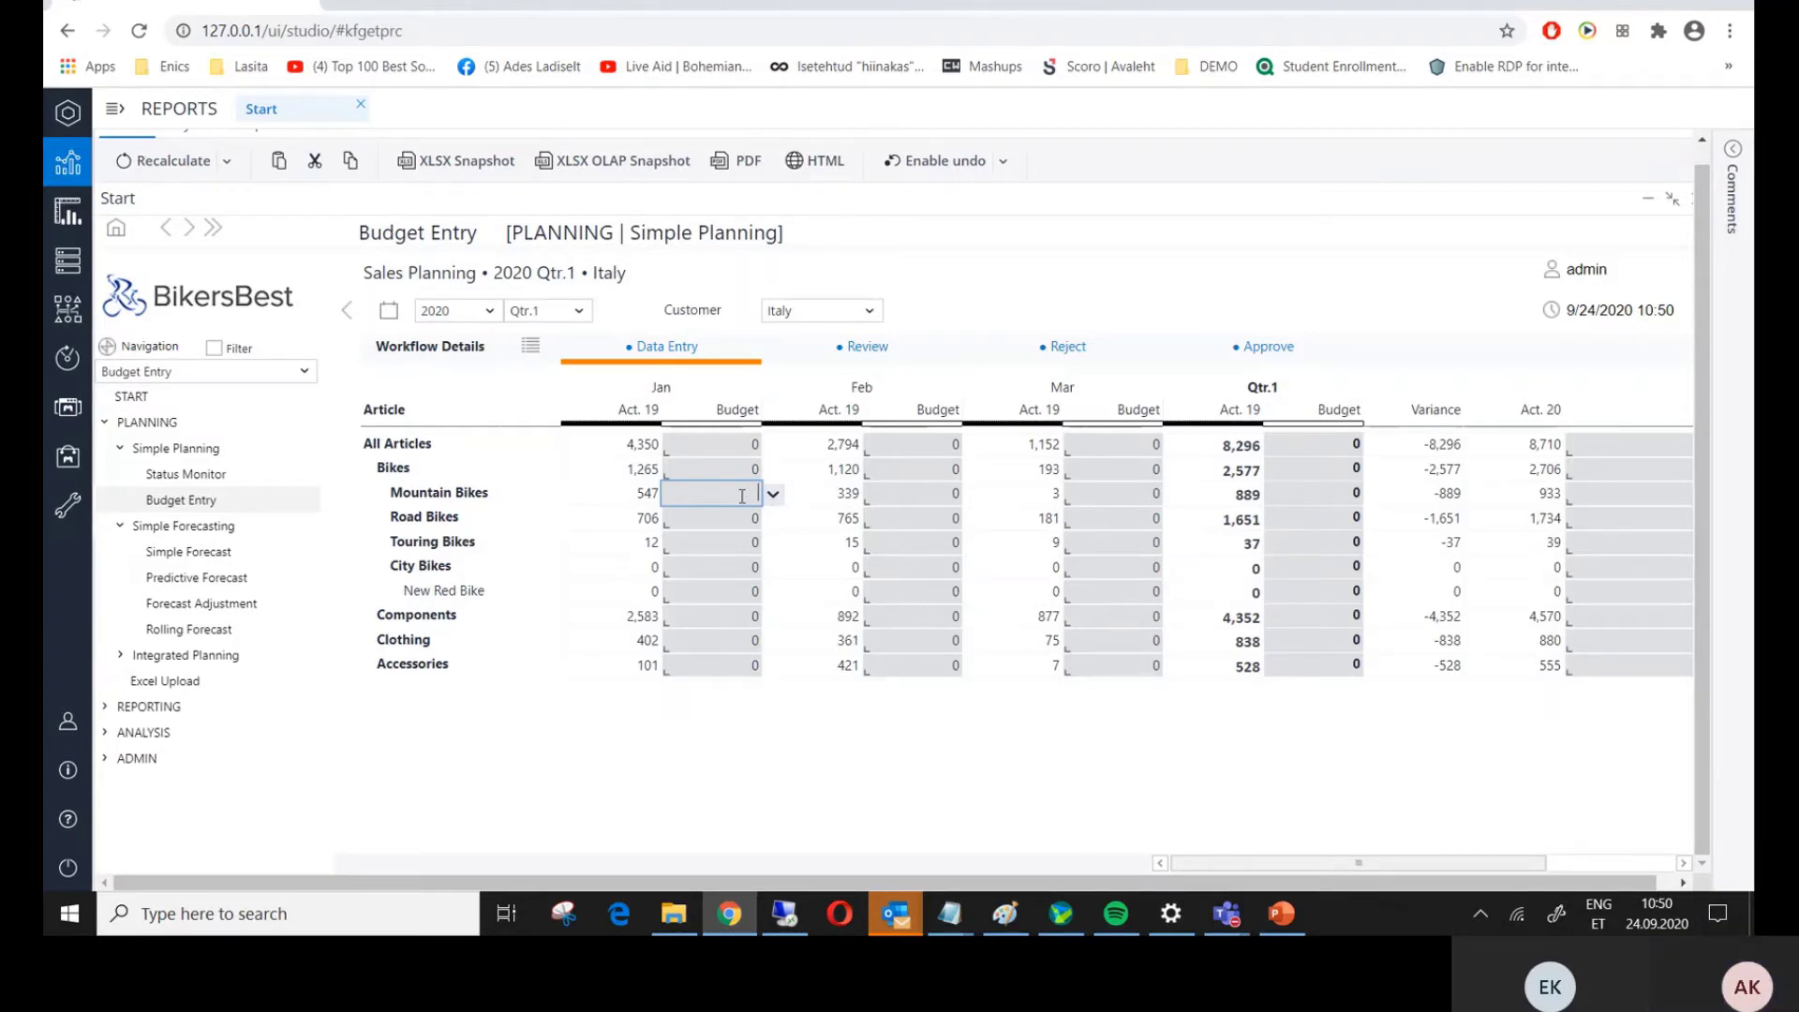
{"action": "left_click", "coordinate": [722, 470]}
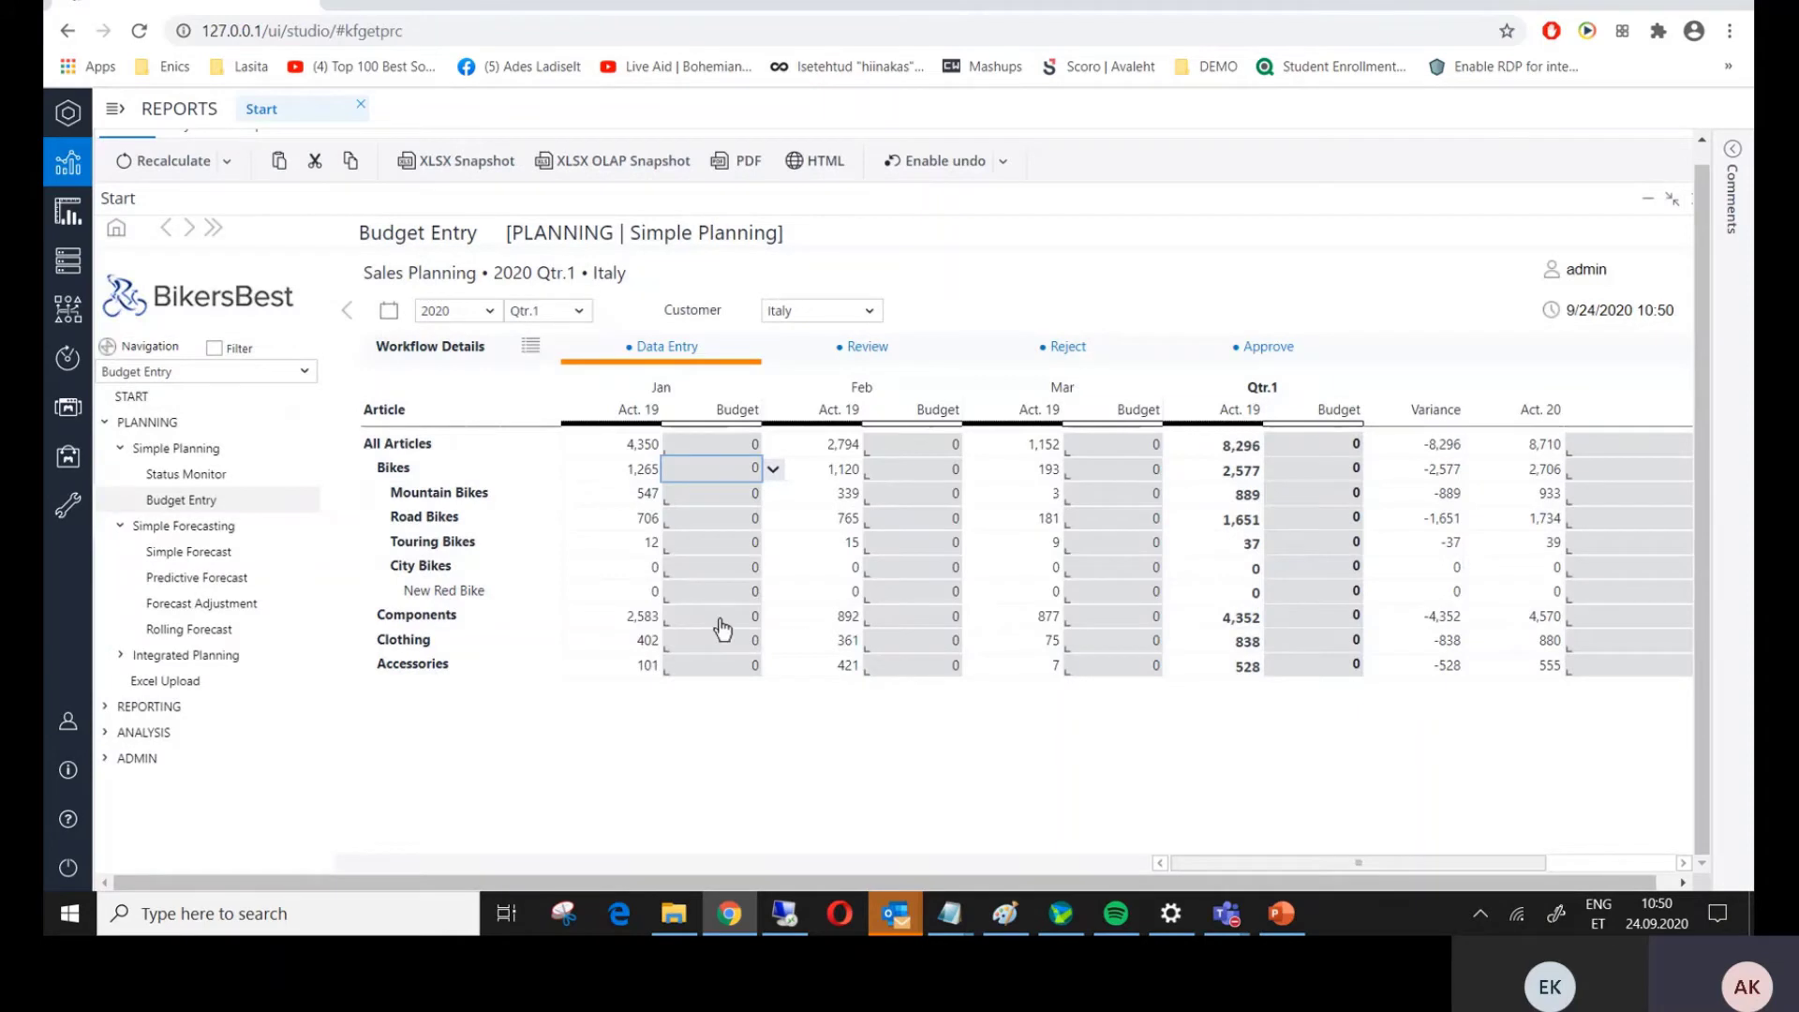
{"action": "left_click", "coordinate": [1186, 407]}
- Enter January budgets of #50 for Mountain Bikes, #20 for Road Bikes and #30 for Touring Bikes
{"action": "left_click", "coordinate": [720, 496]}
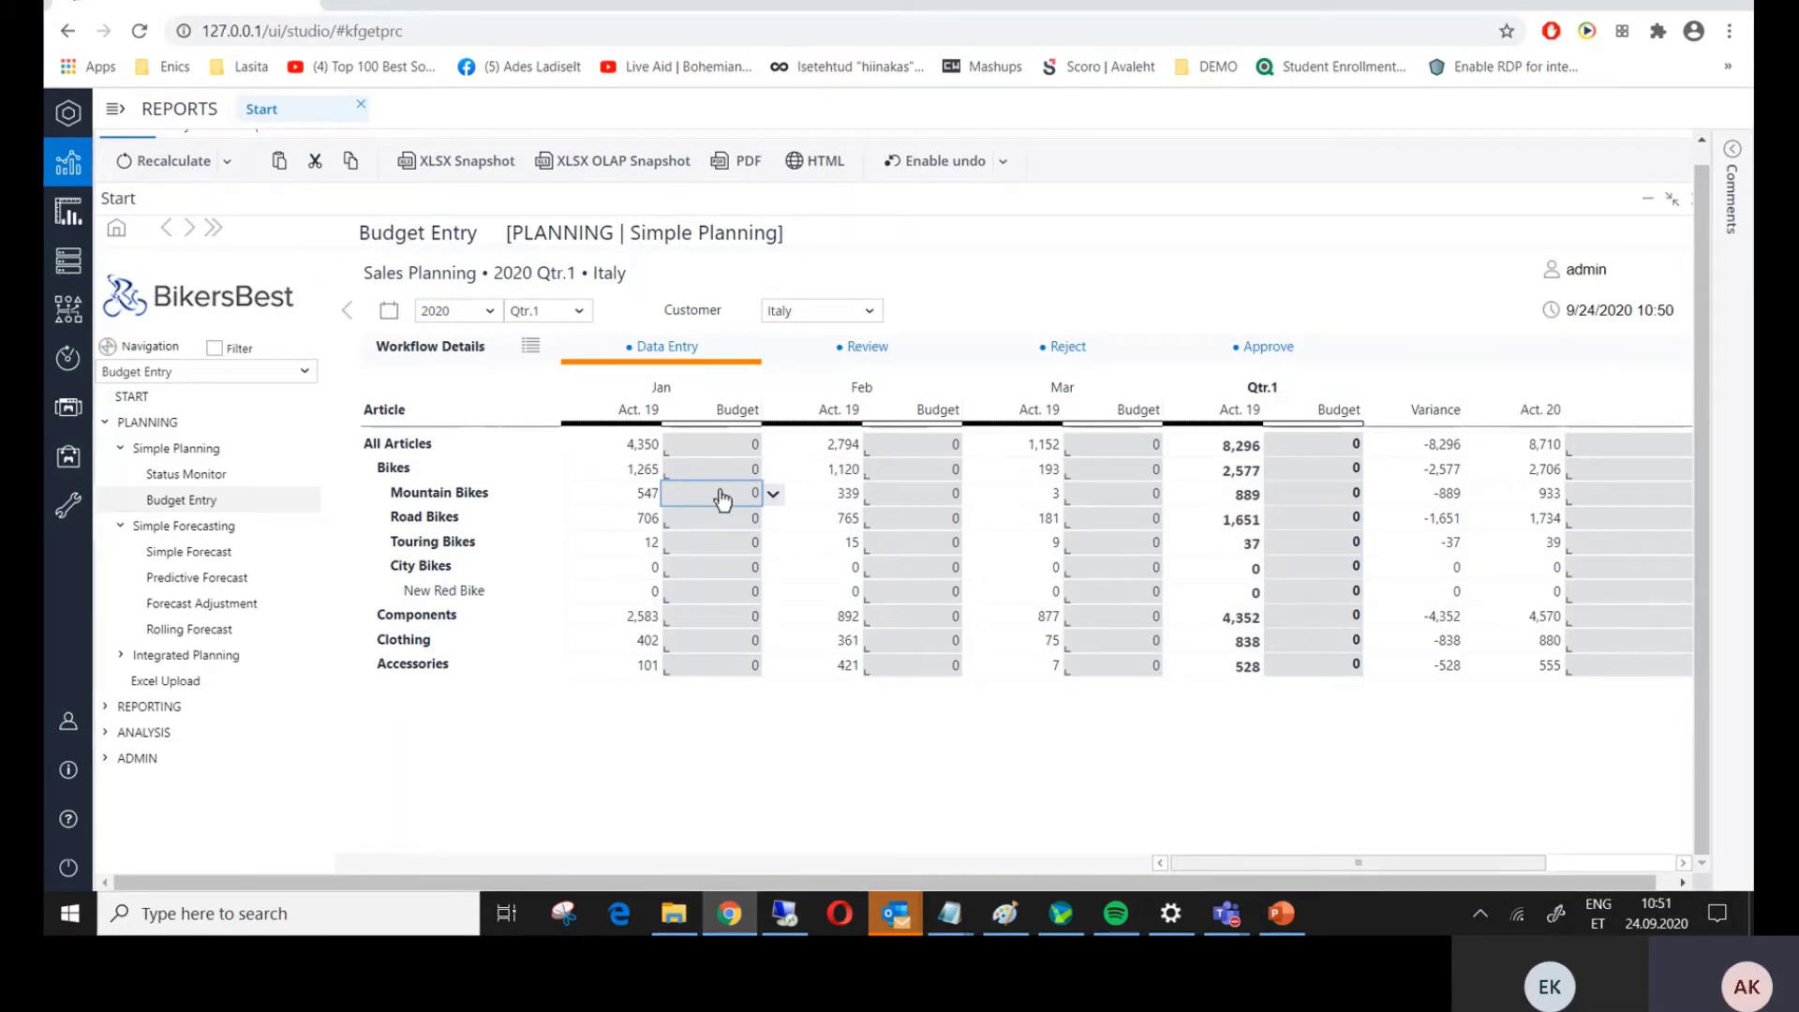
{"action": "type", "text": "#50"}
{"action": "key", "text": "Return"}
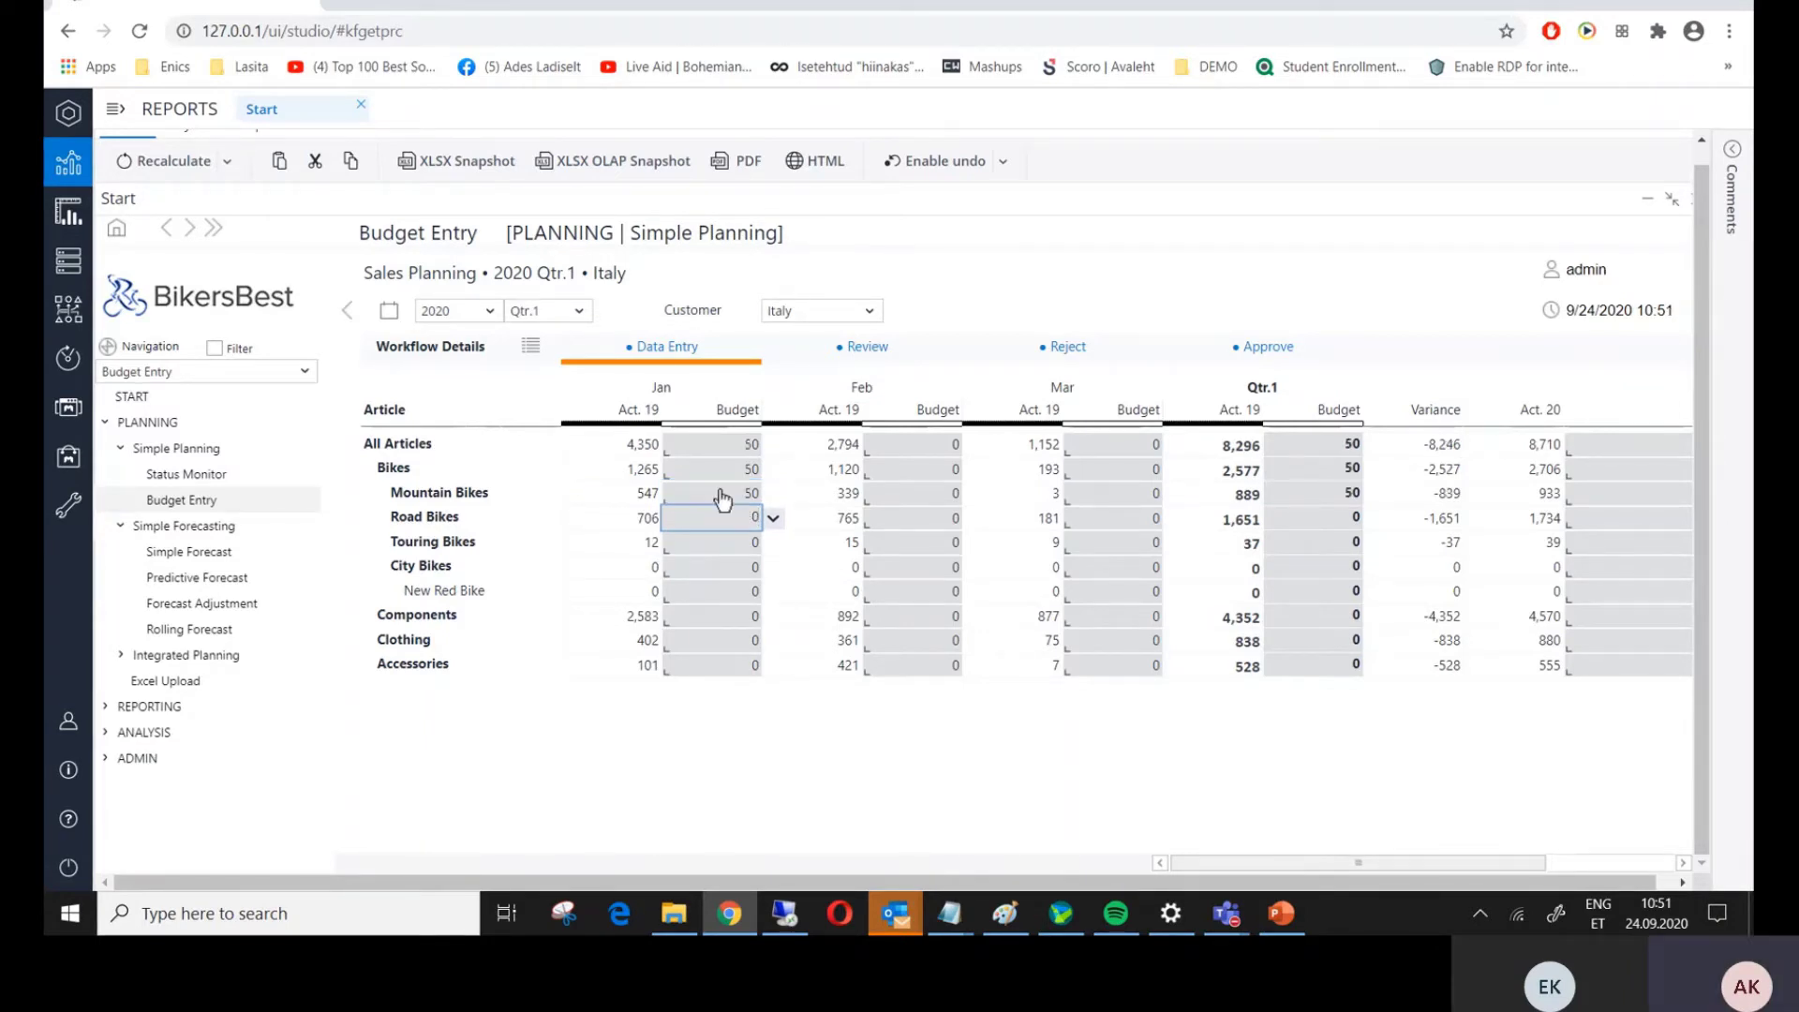
{"action": "type", "text": "#20"}
{"action": "key", "text": "Return"}
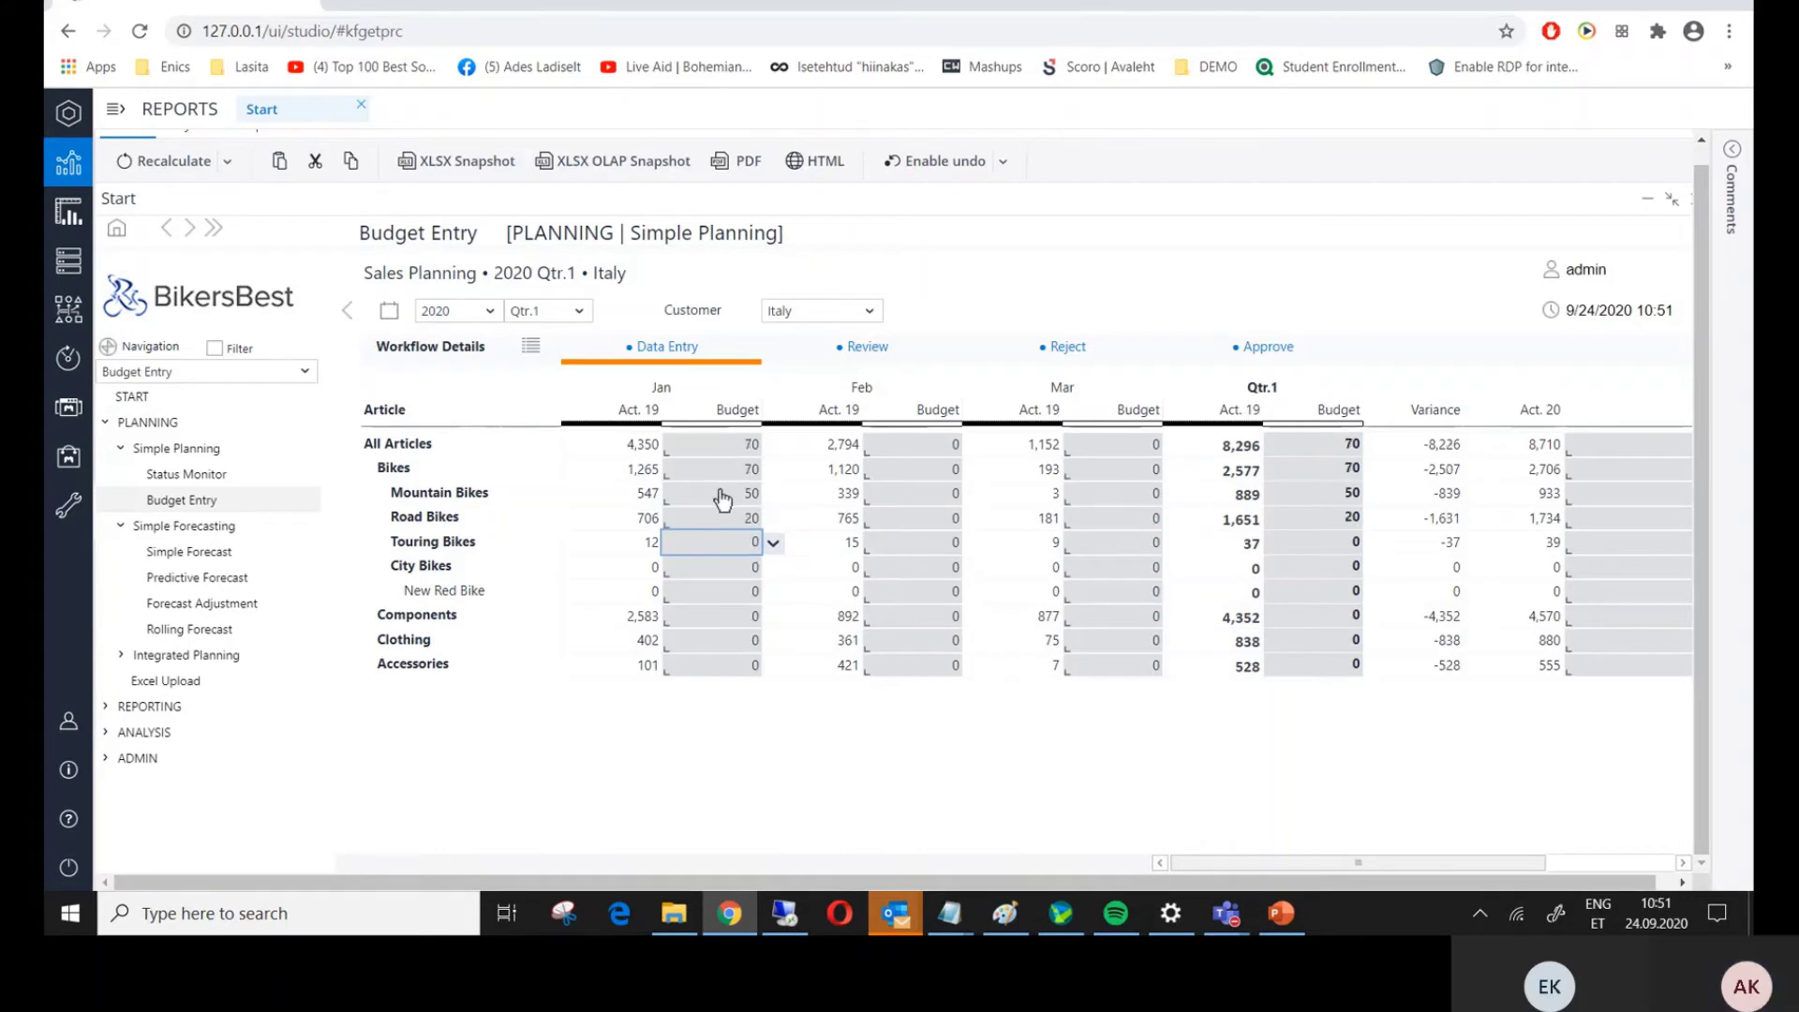
{"action": "type", "text": "#30"}
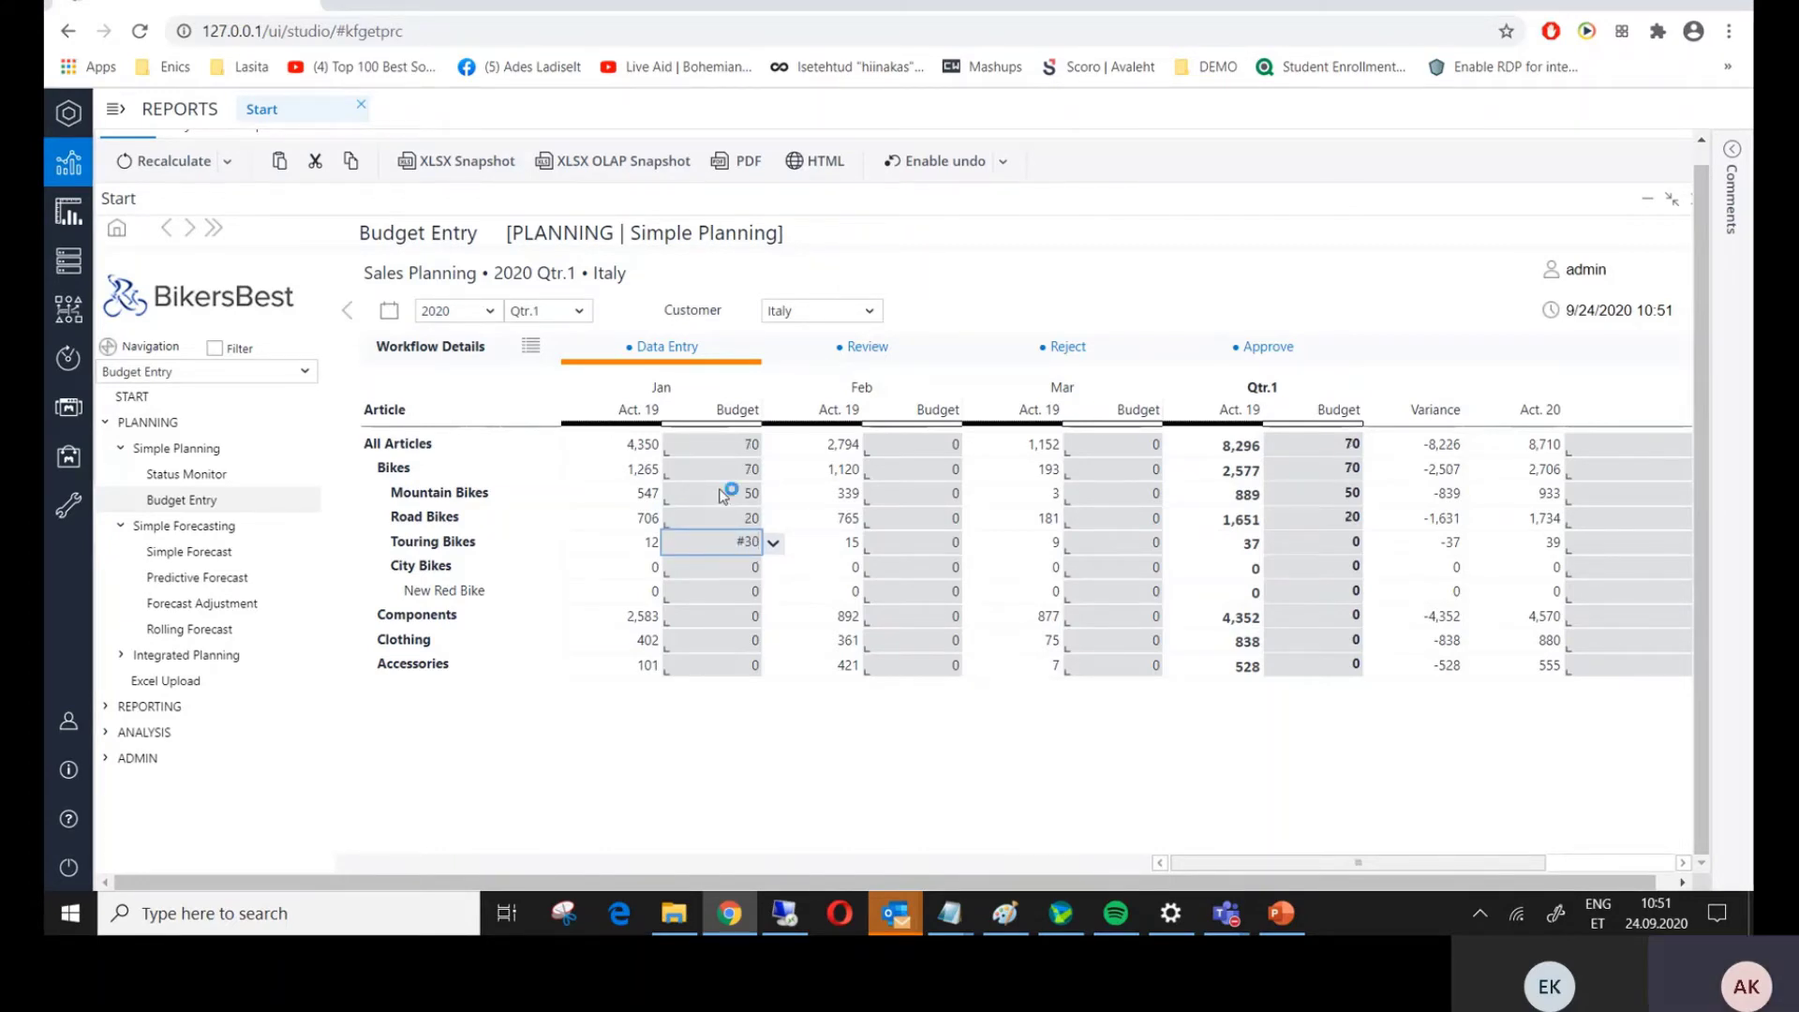
{"action": "key", "text": "Return"}
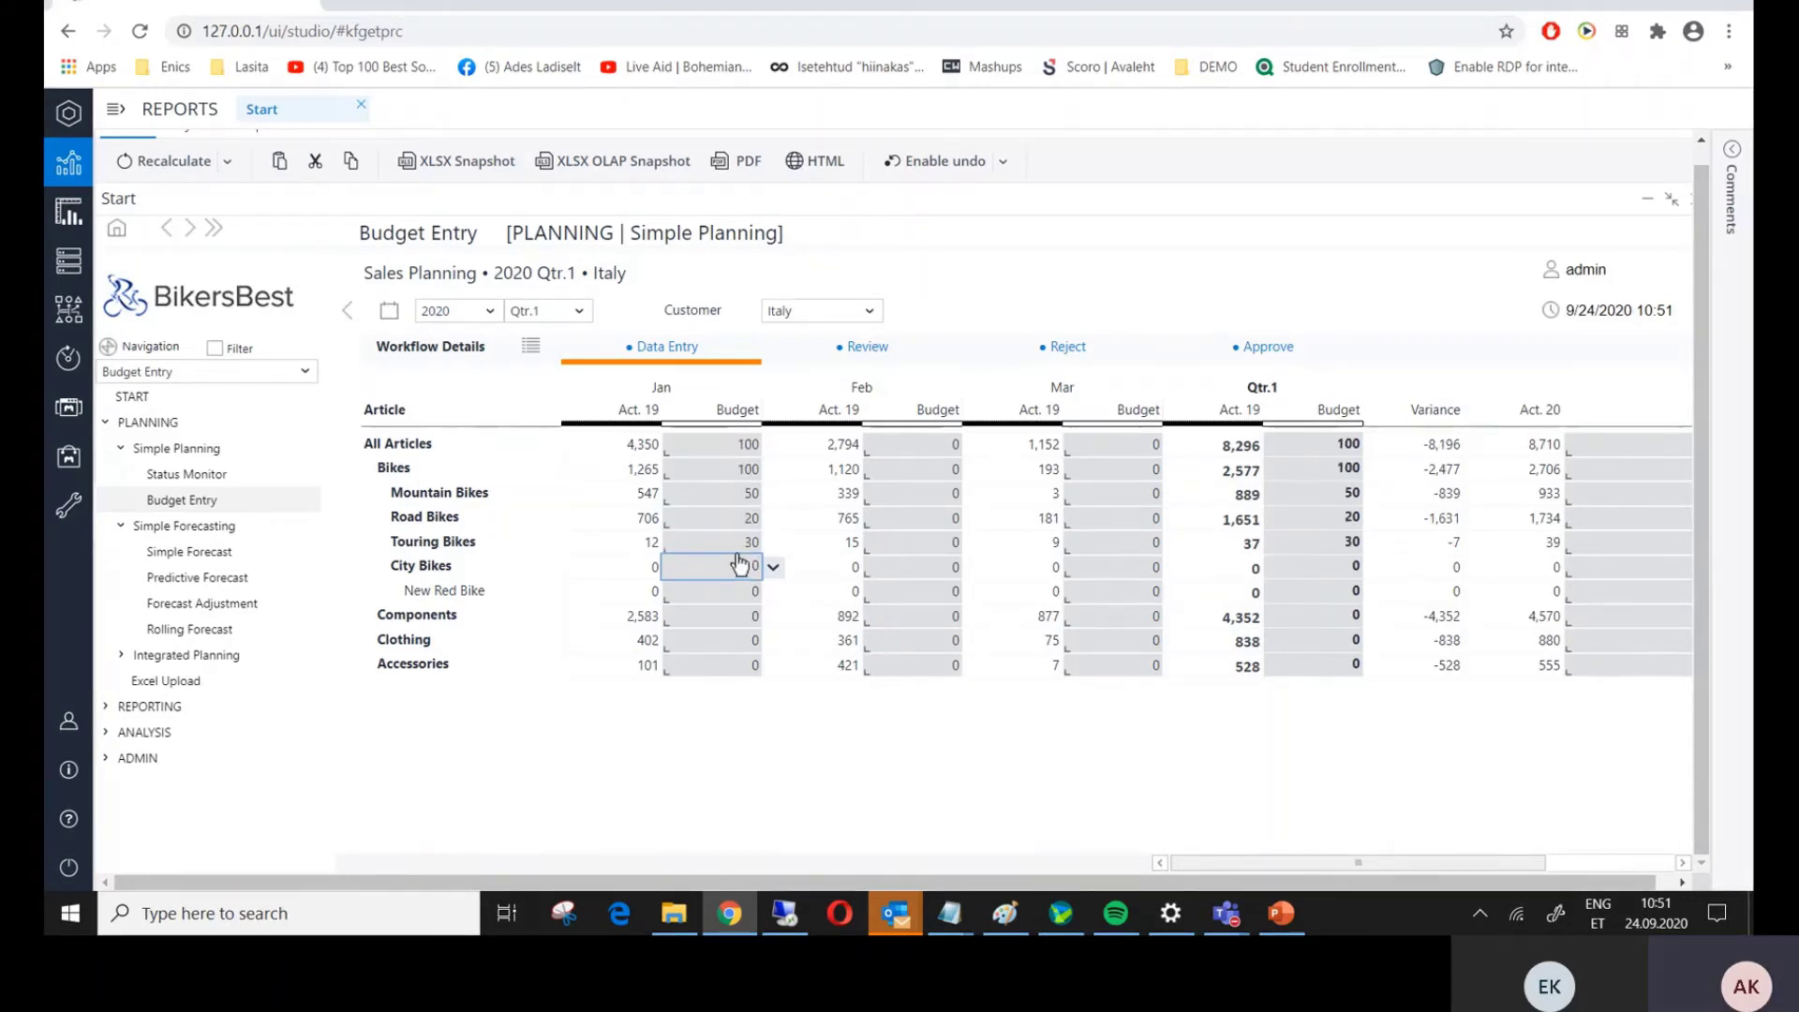
- Set the January budget of Bikes to 25,000 with the entry #25000
{"action": "left_click", "coordinate": [731, 472]}
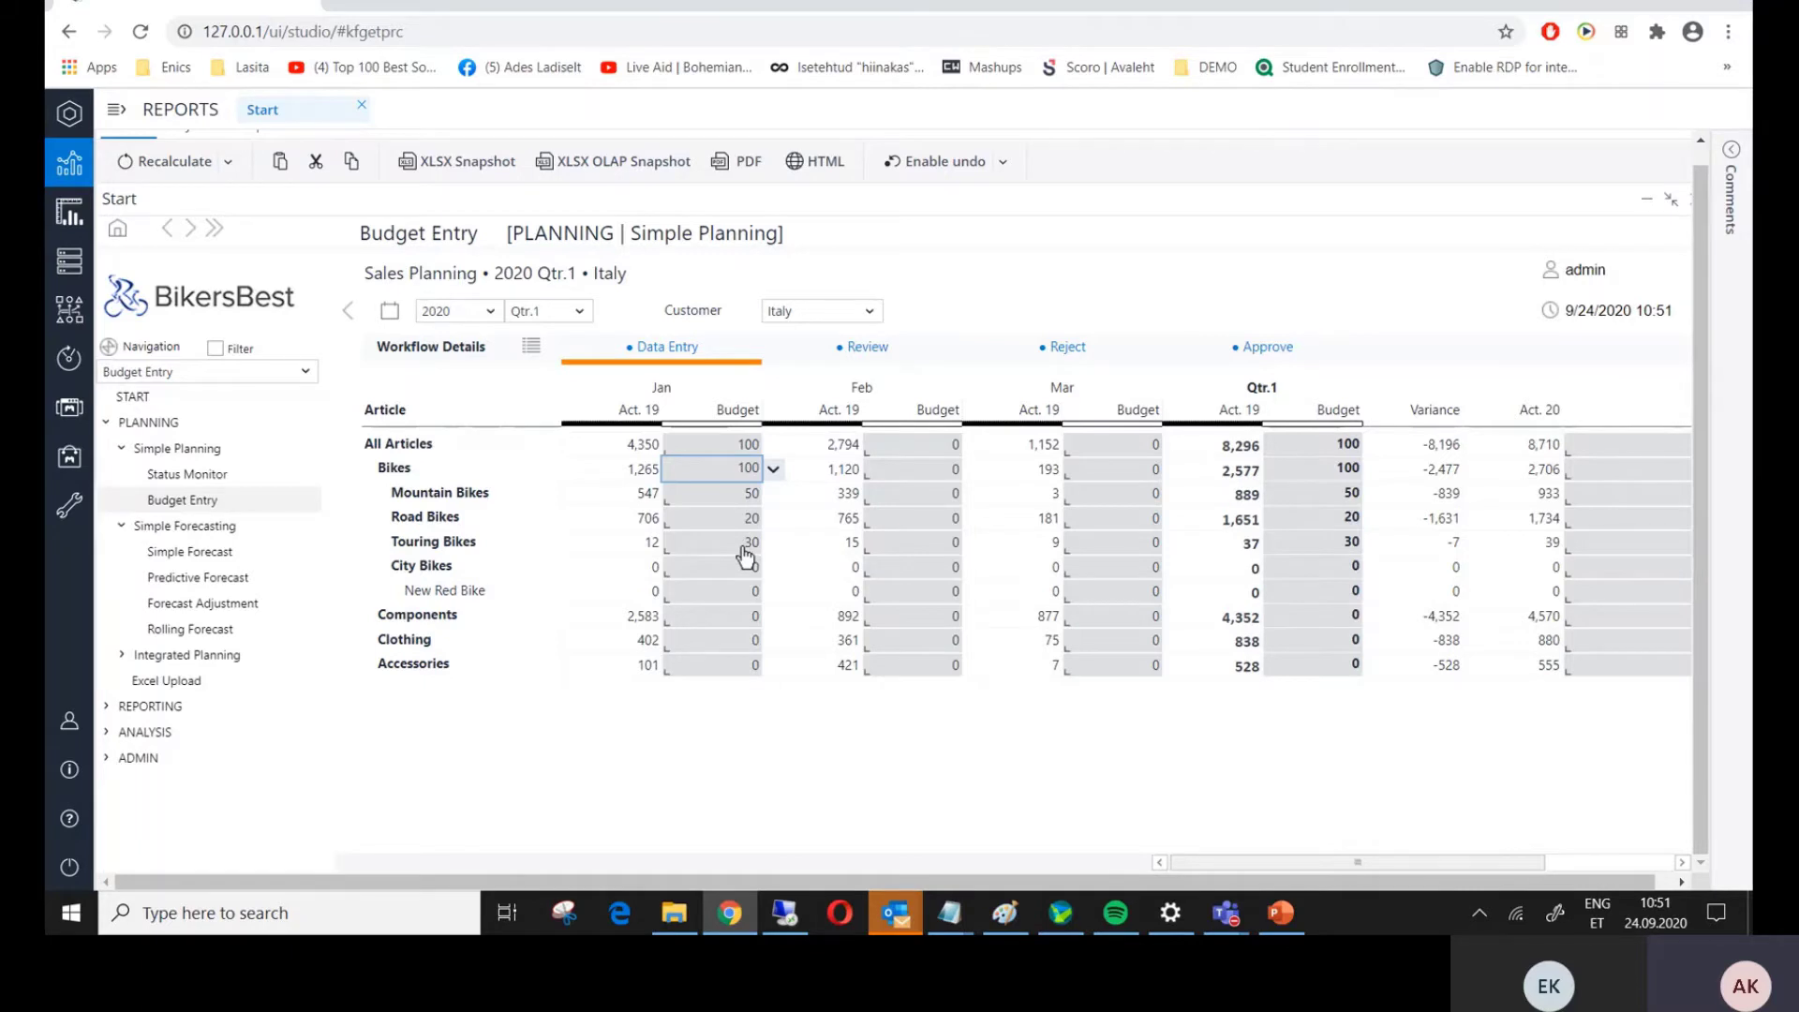
{"action": "double_click", "coordinate": [738, 487]}
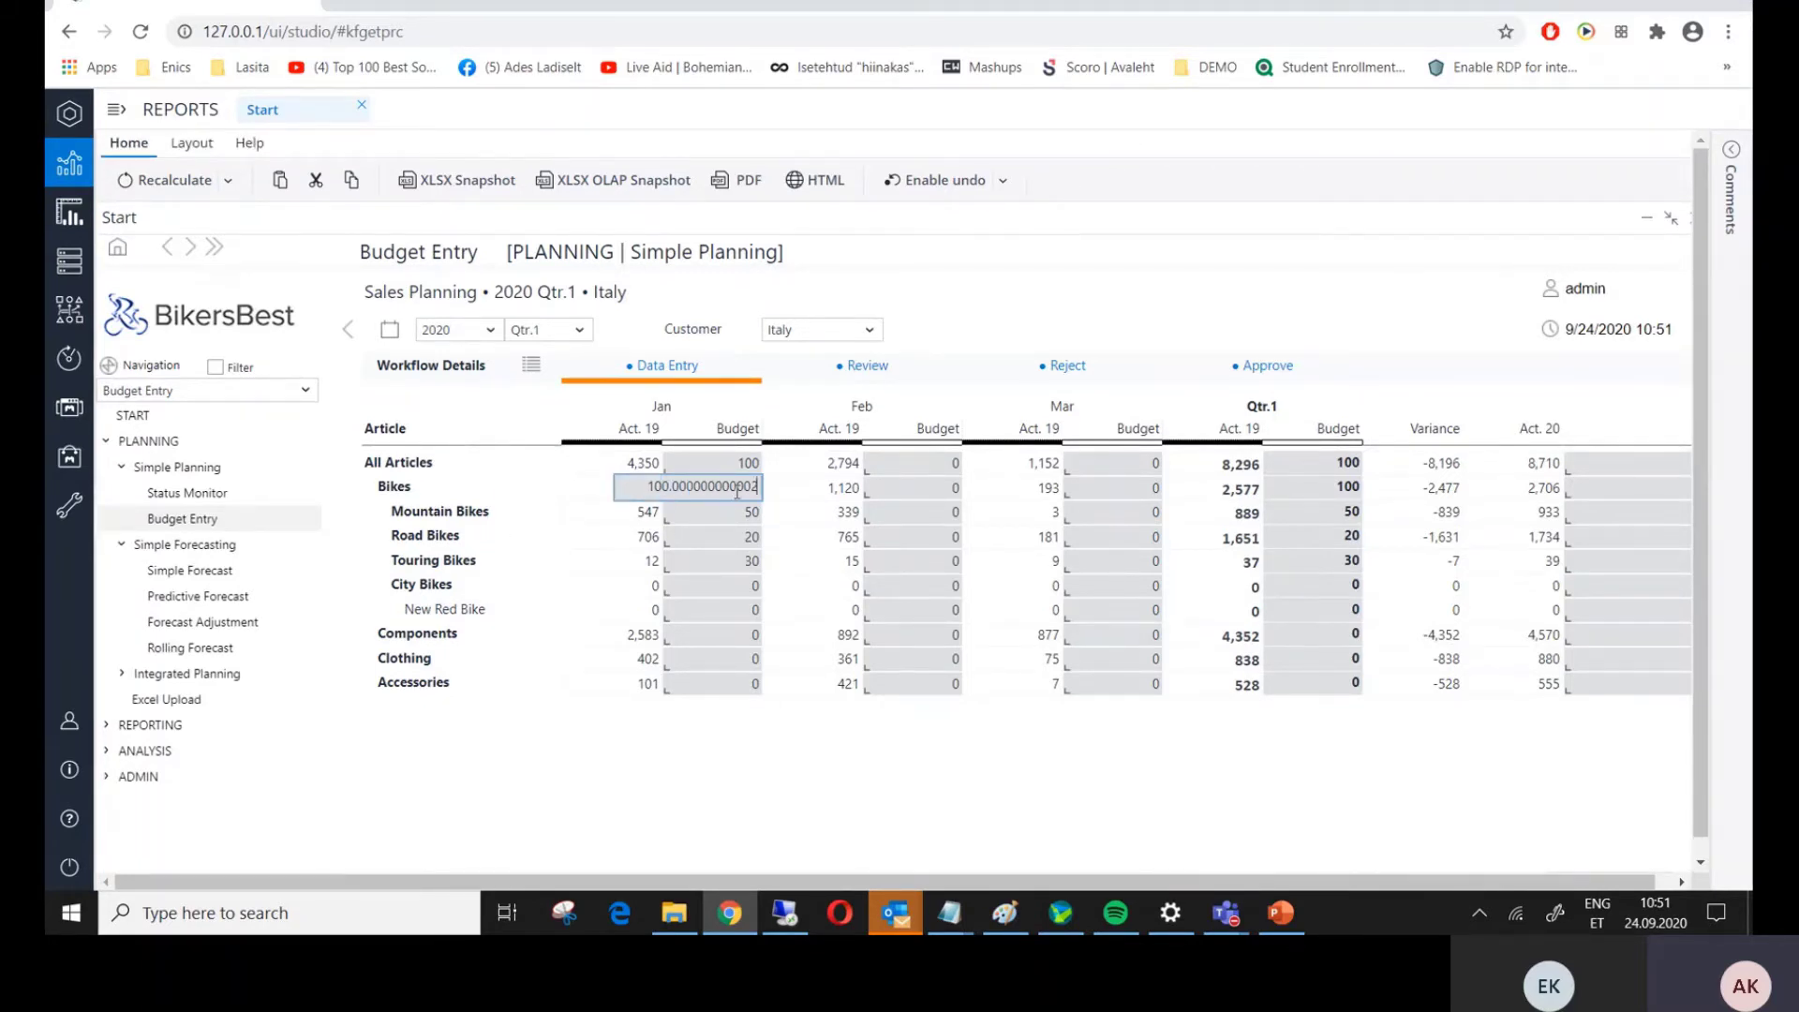
{"action": "left_click_drag", "start_coordinate": [626, 489], "coordinate": [1059, 499]}
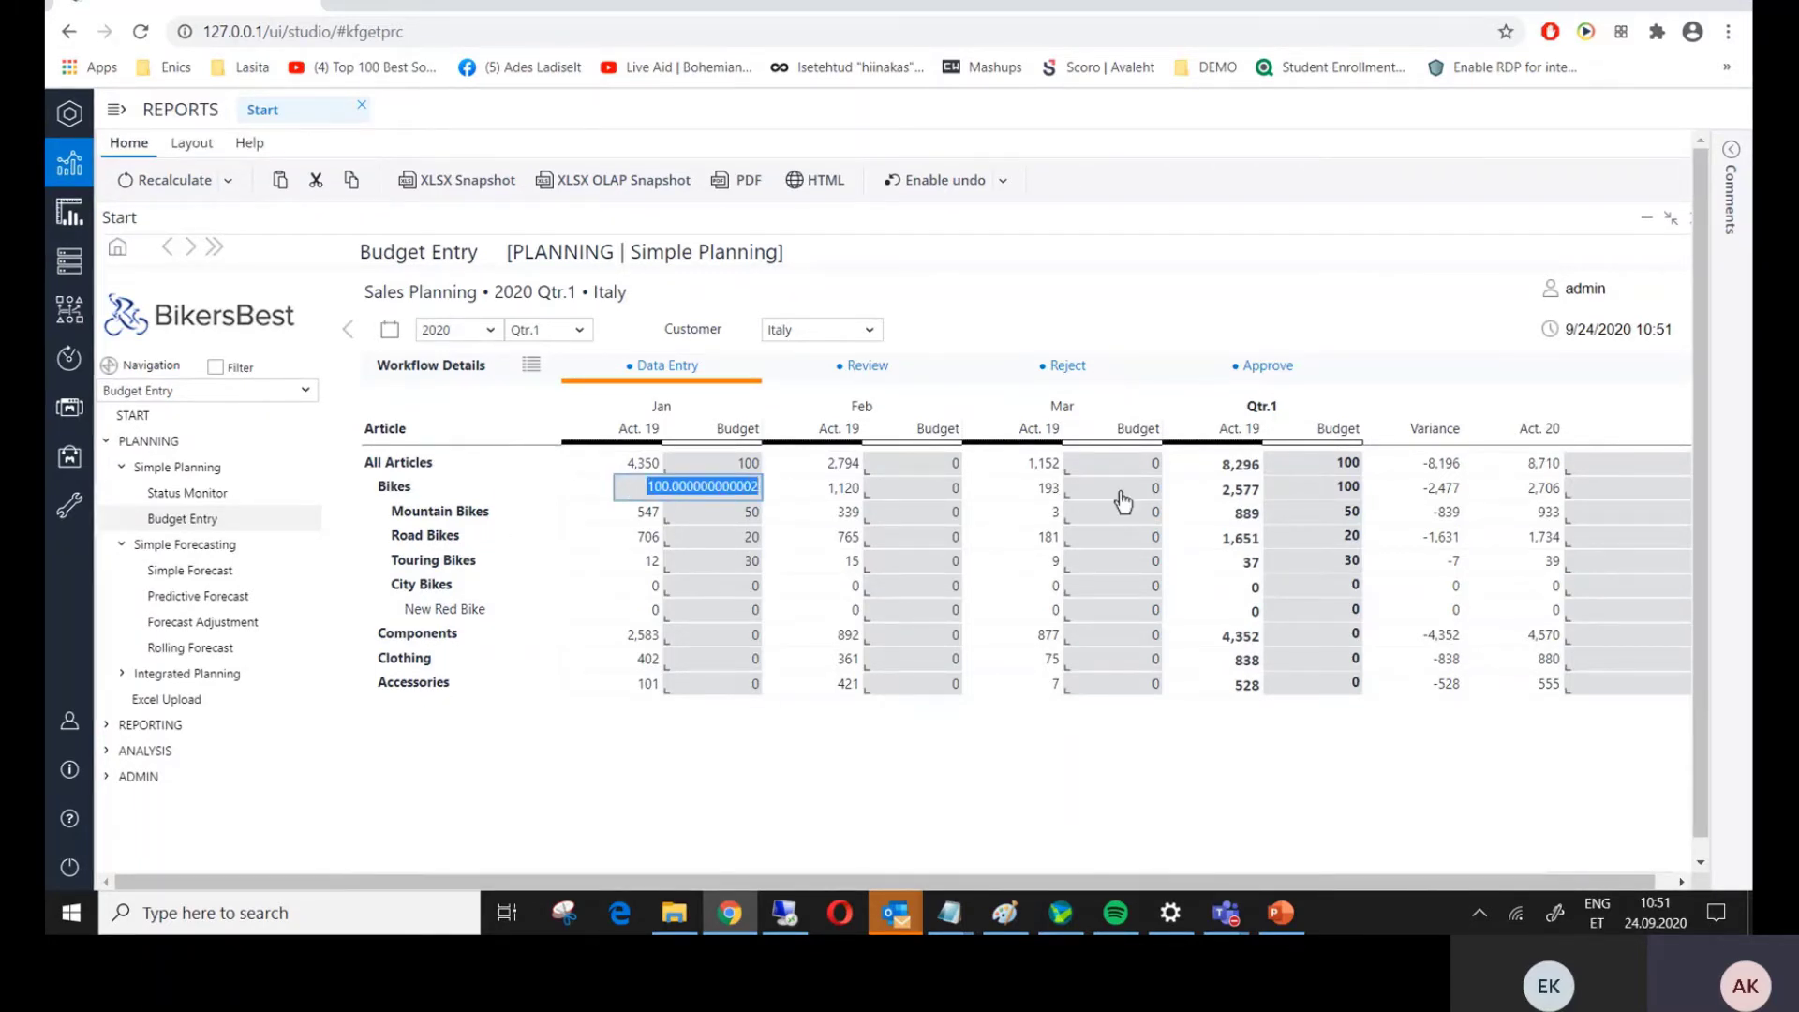
{"action": "type", "text": "#2"}
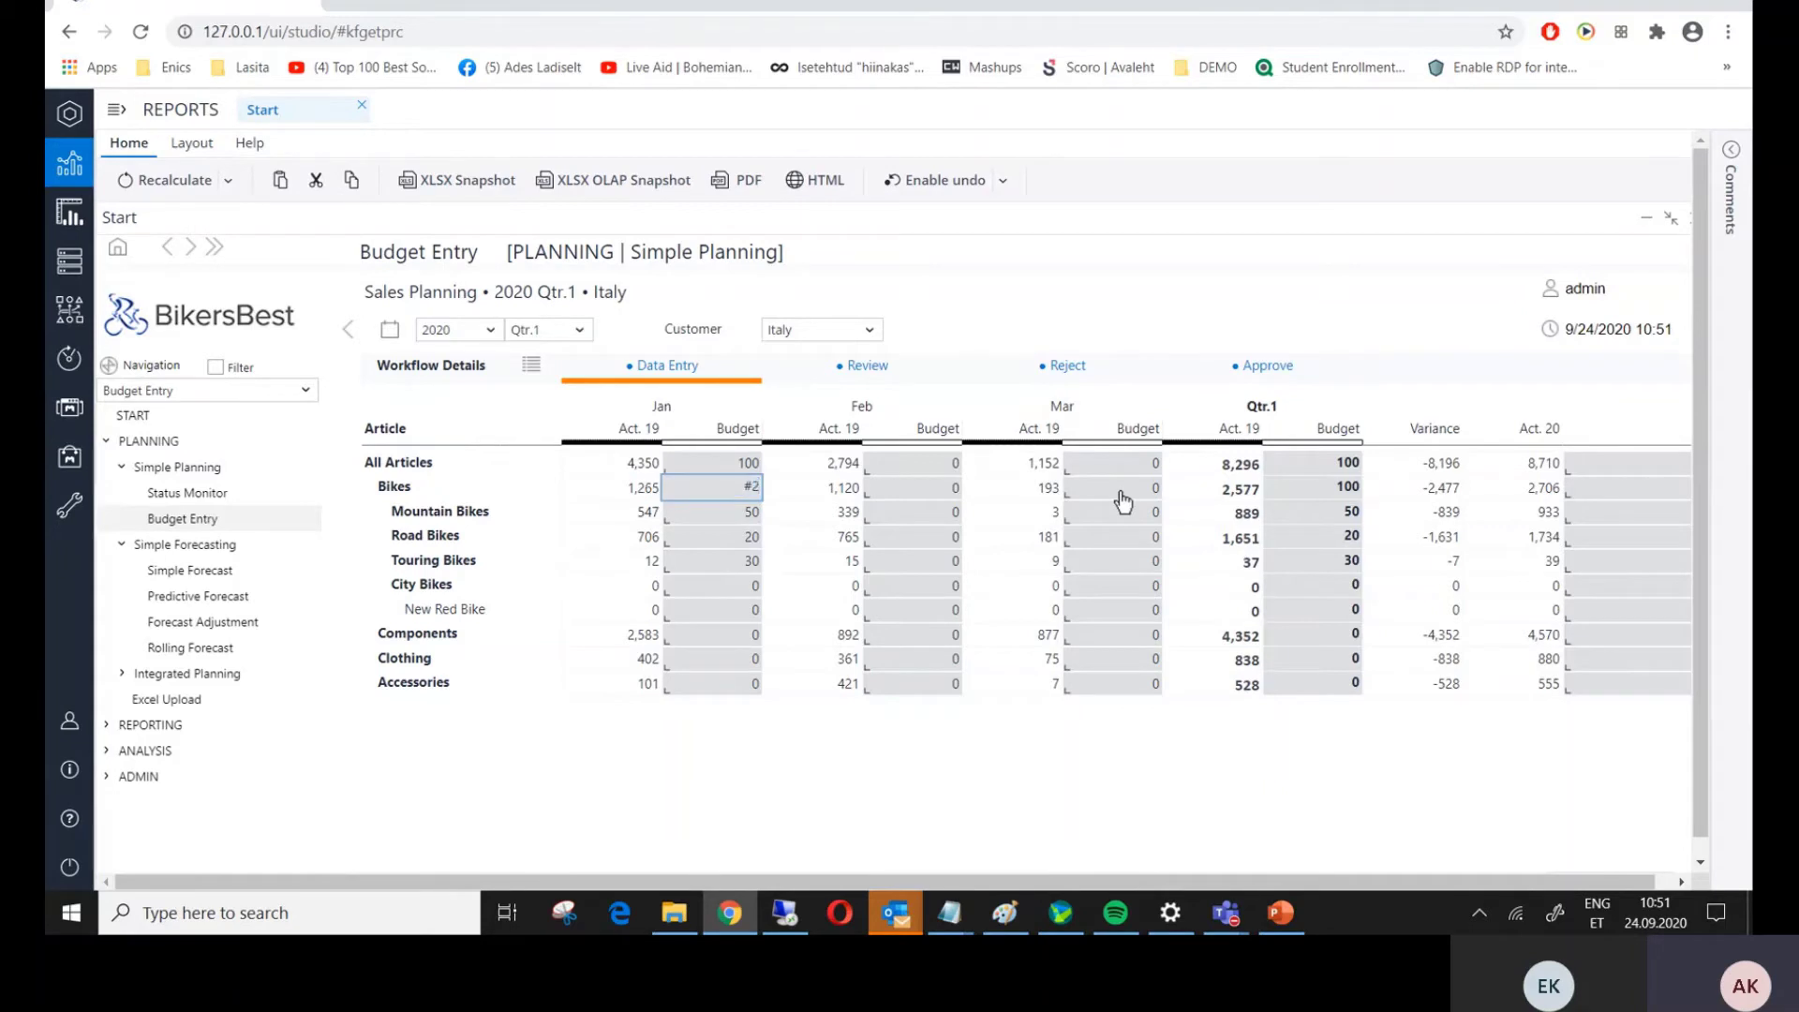
{"action": "type", "text": "5000"}
{"action": "key", "text": "Return"}
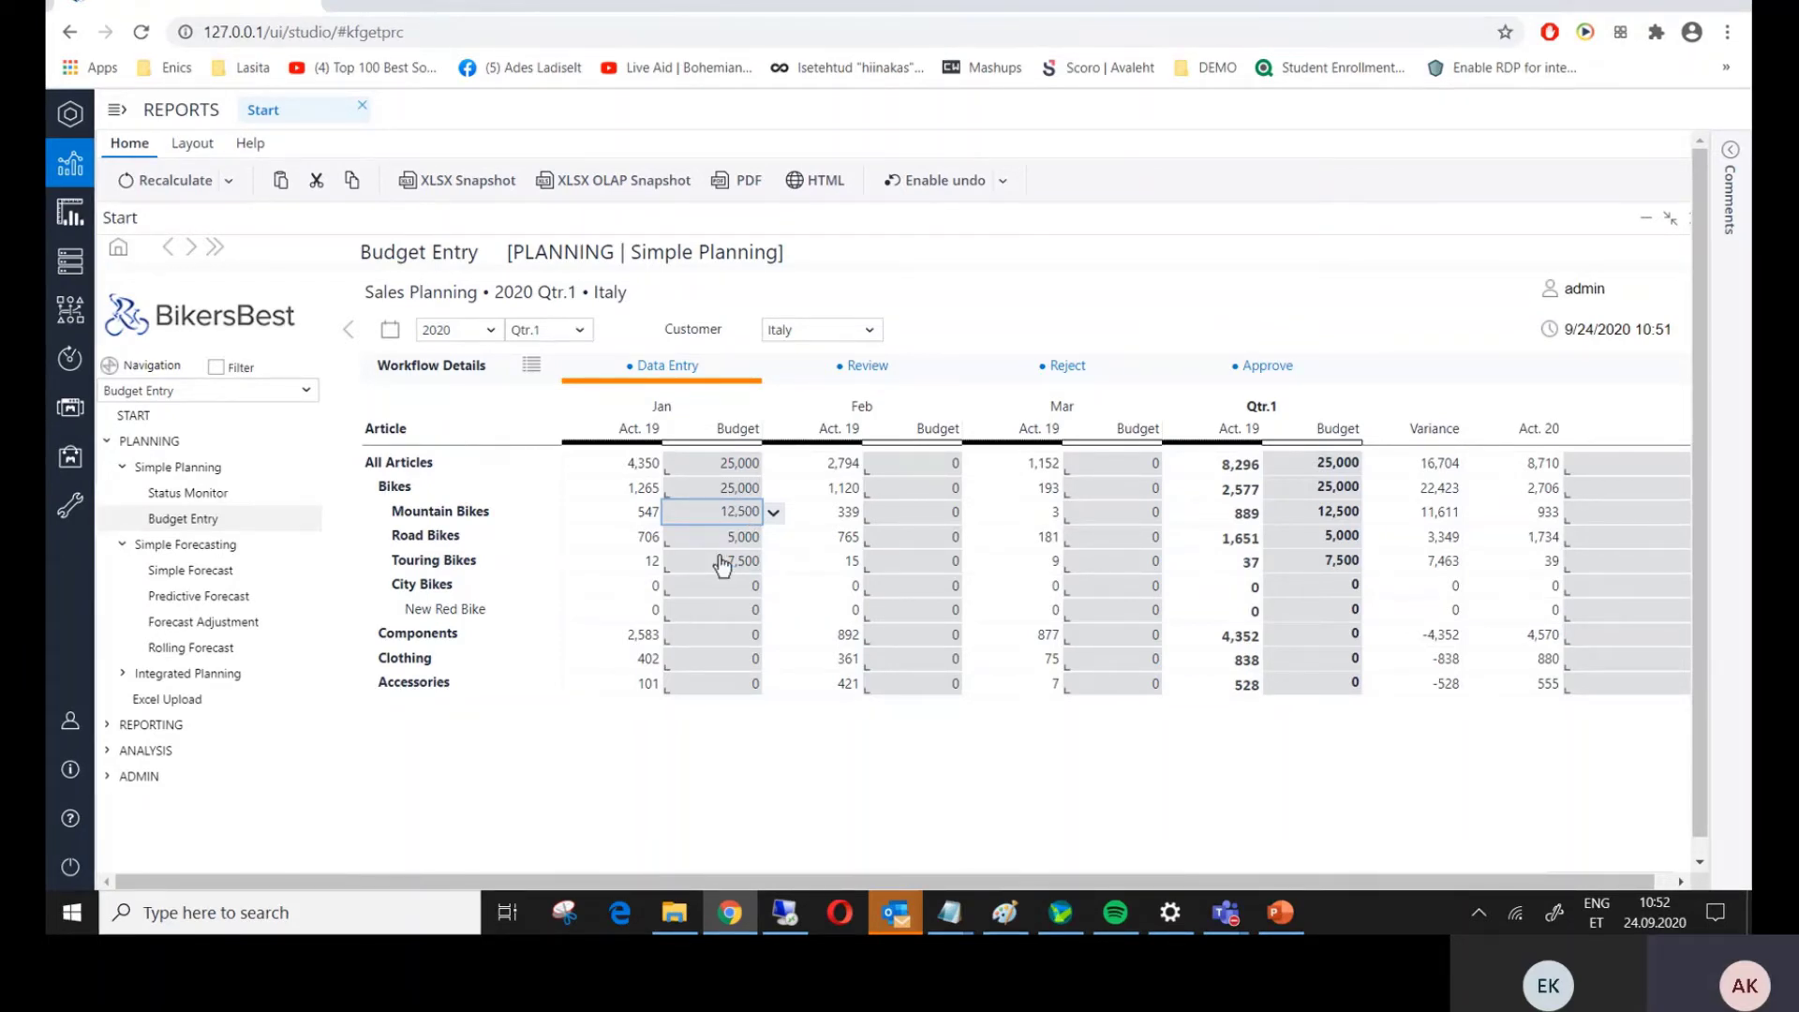
- View the planning options for the Qtr.1 budget of All Articles and close them without choosing one
{"action": "left_click", "coordinate": [736, 614]}
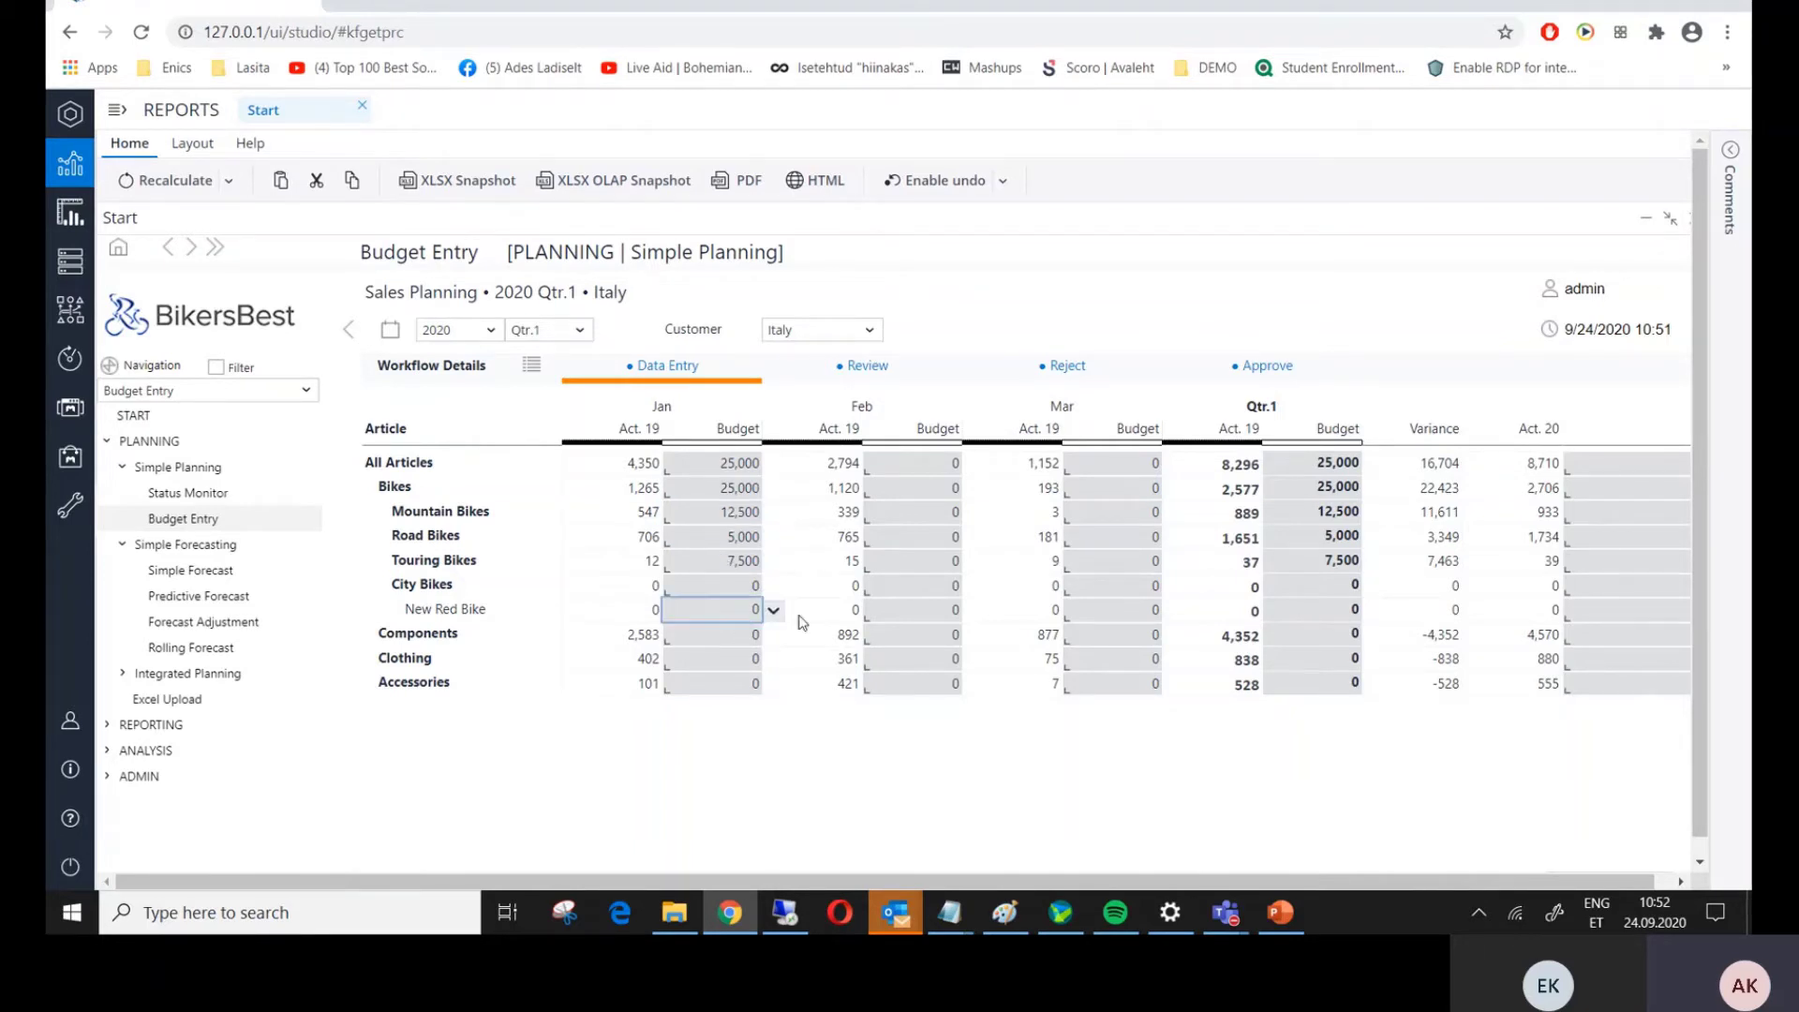
{"action": "left_click", "coordinate": [911, 614]}
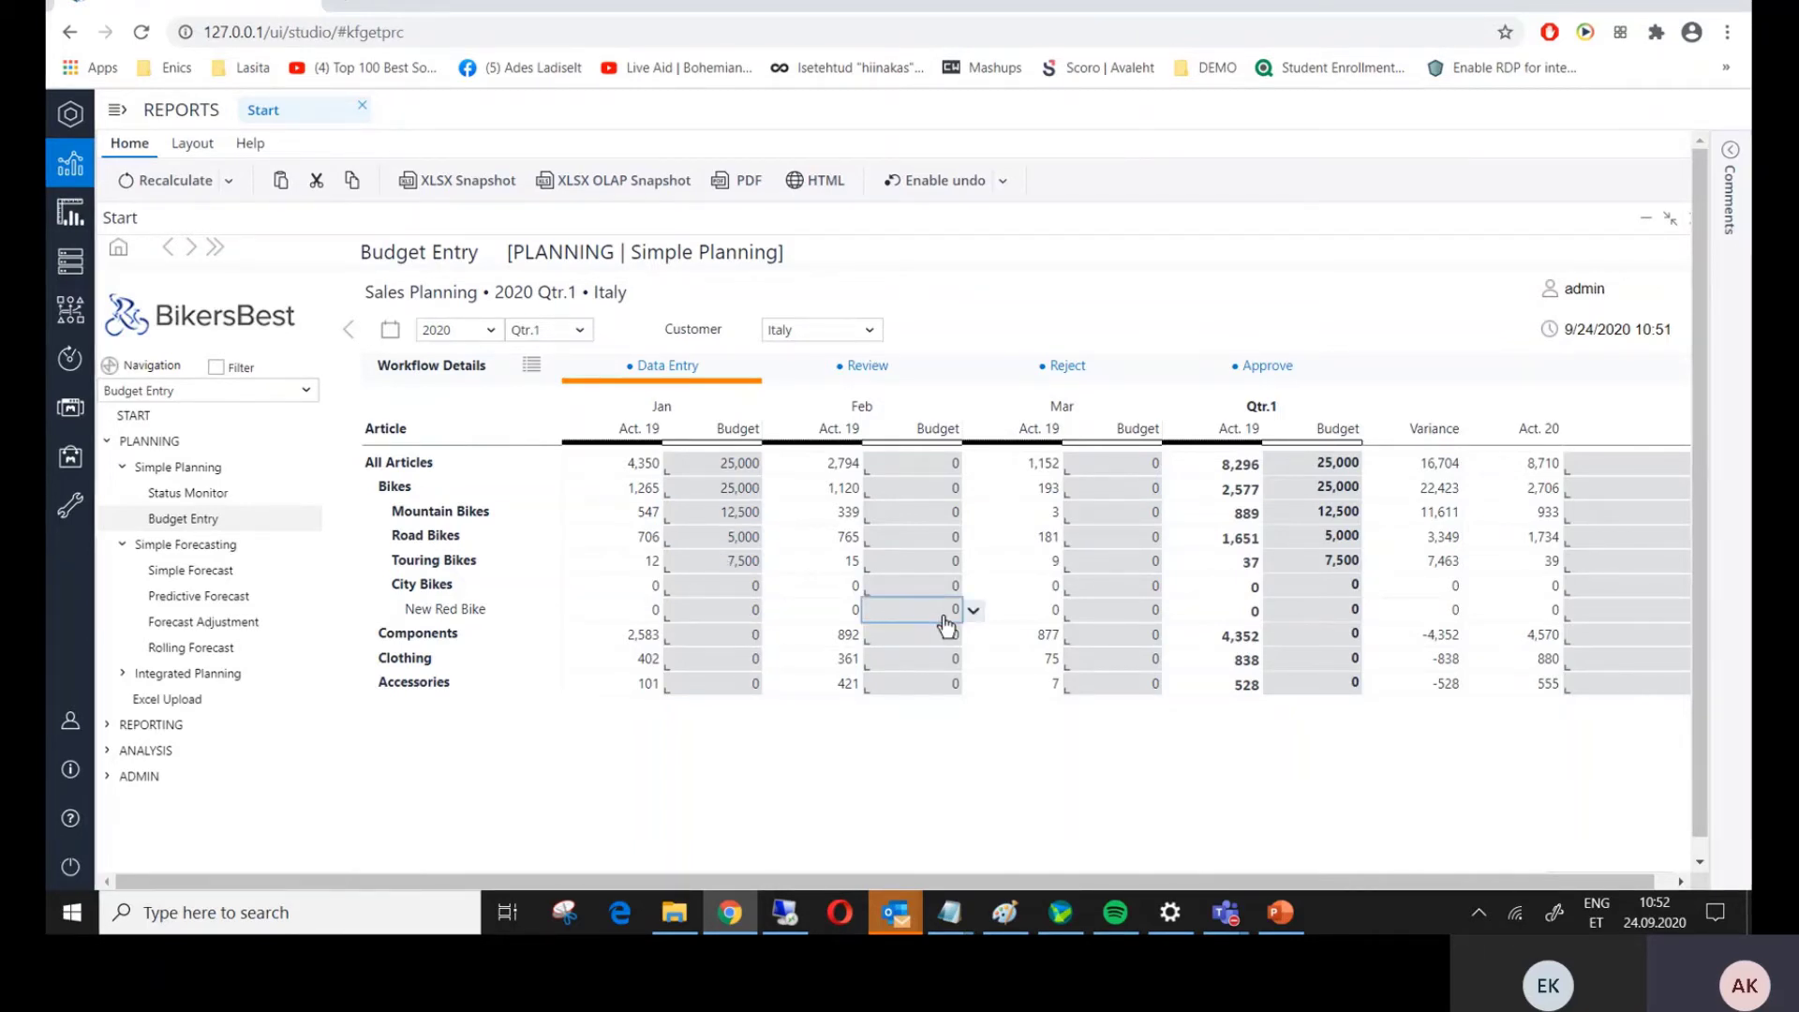
{"action": "left_click", "coordinate": [1357, 463]}
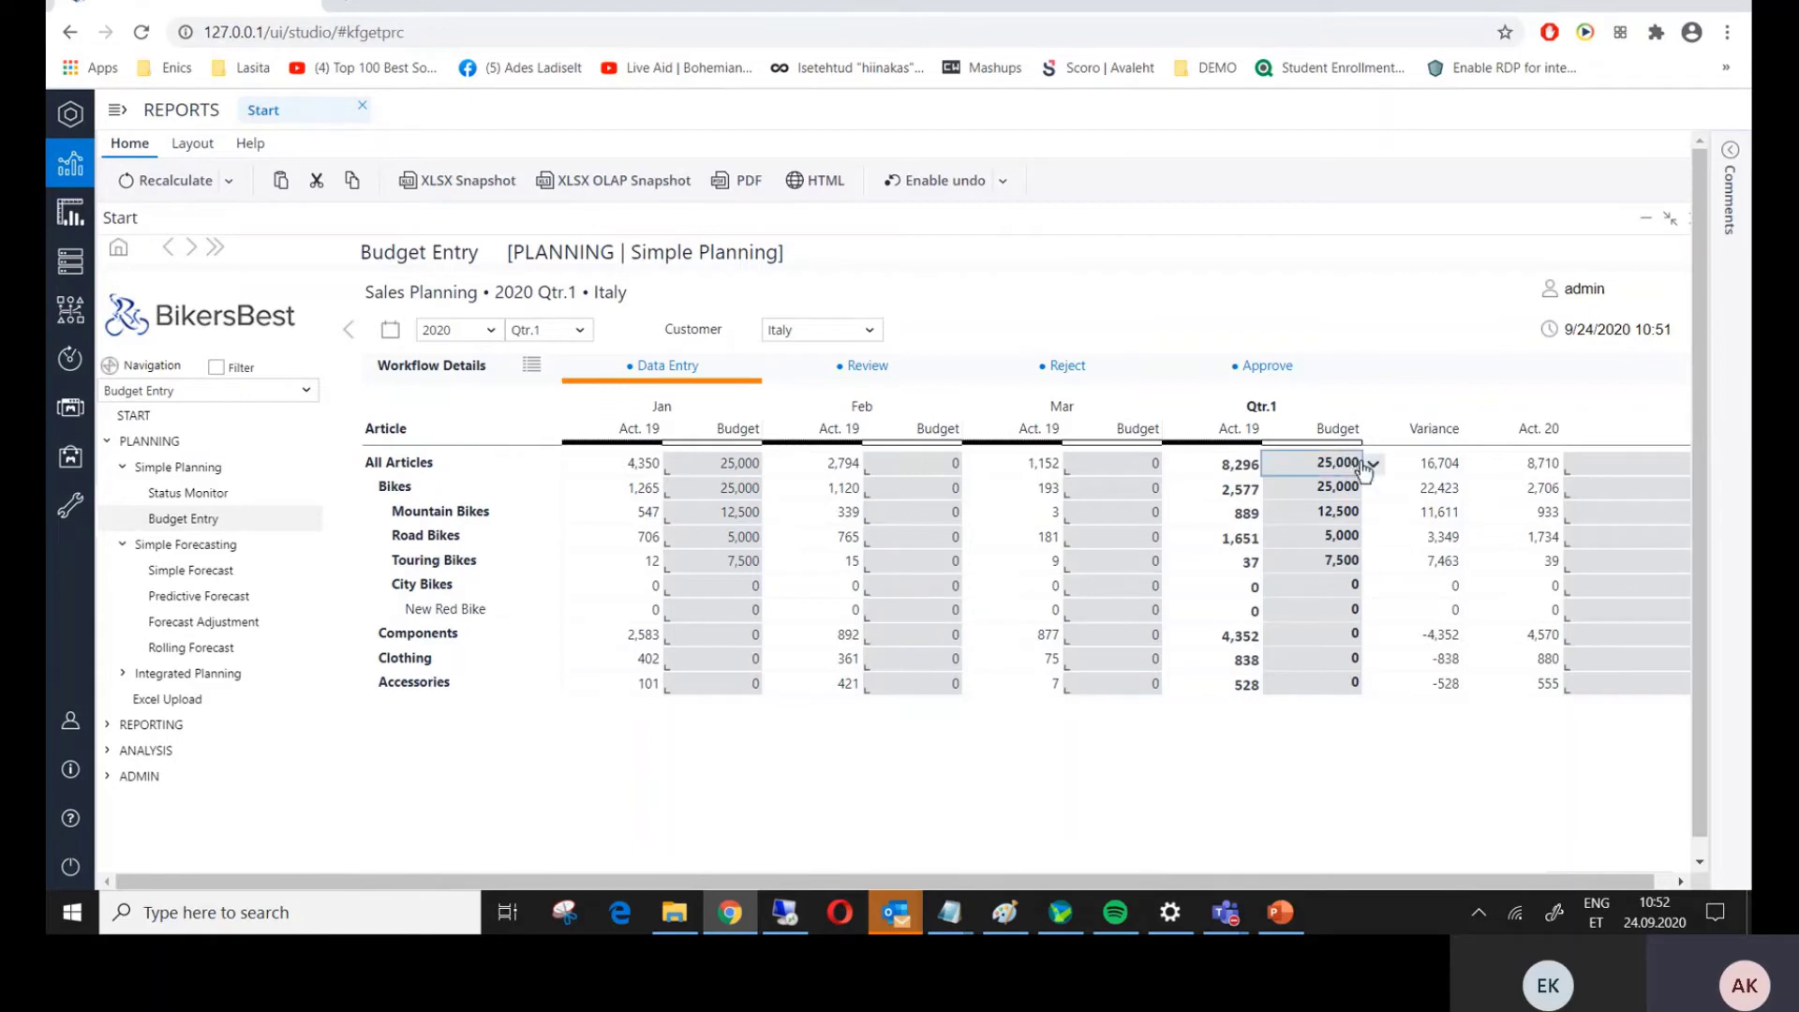
{"action": "left_click", "coordinate": [1373, 465]}
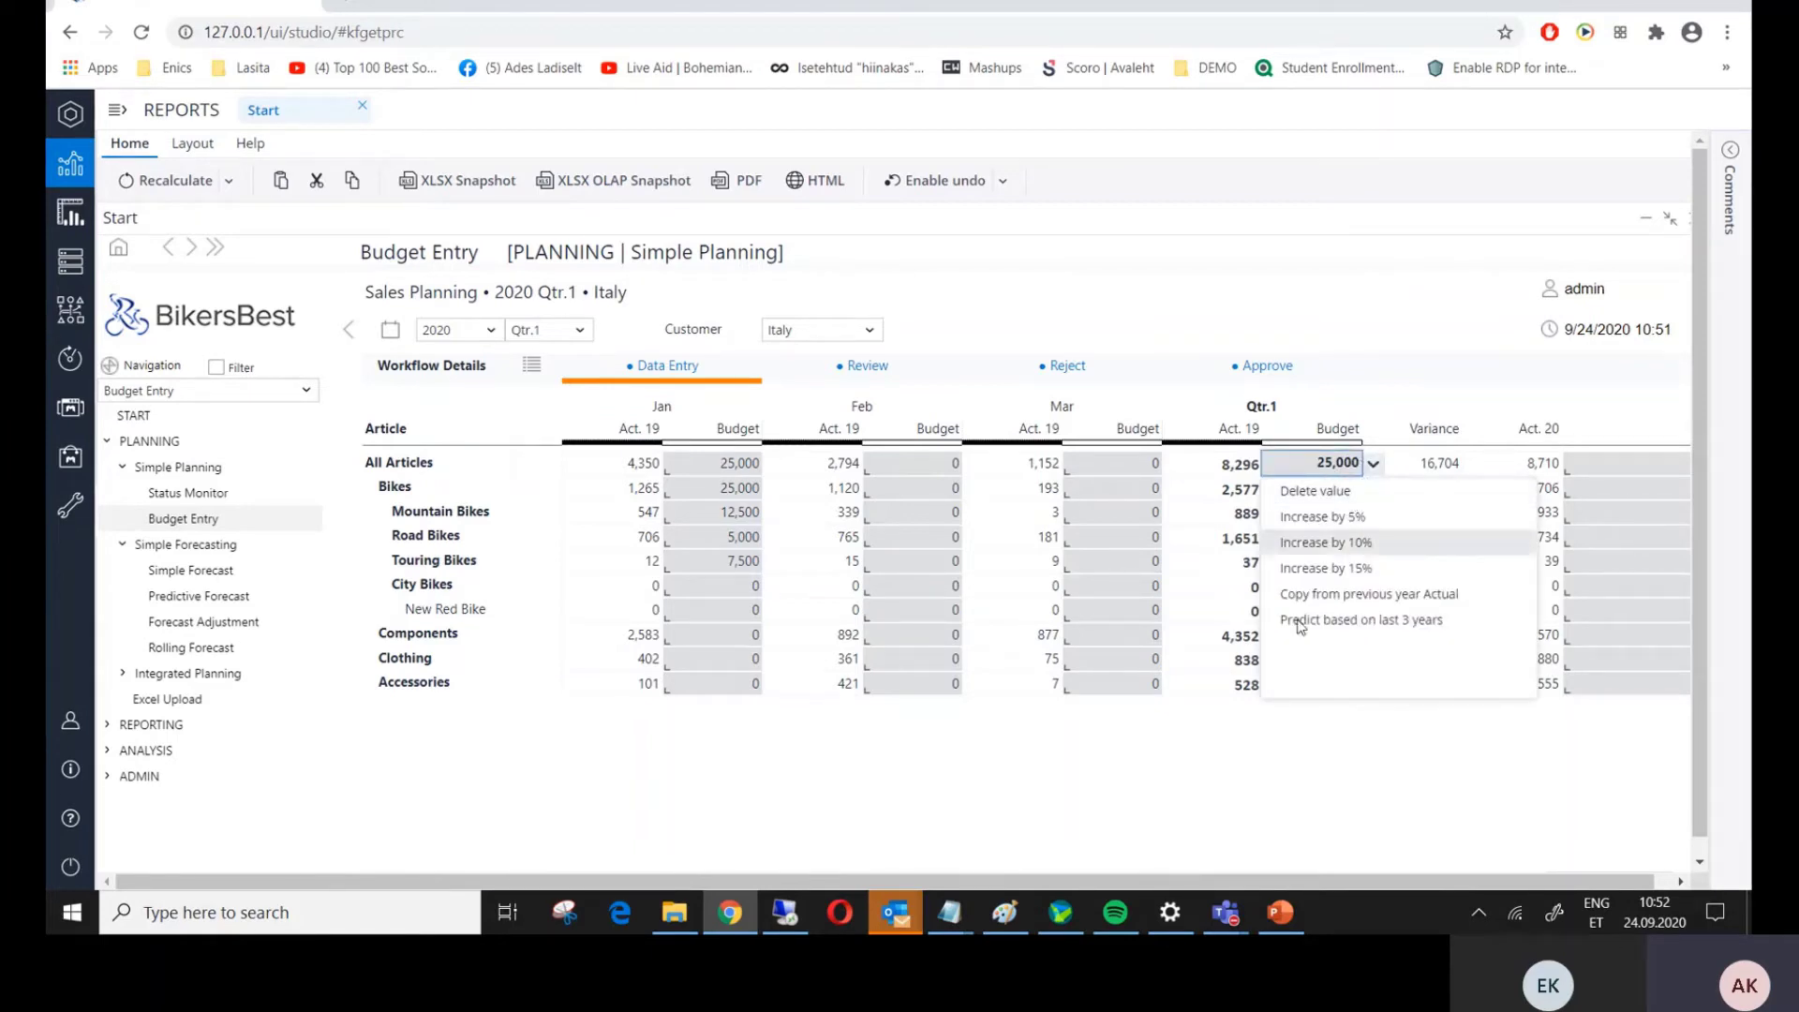
{"action": "left_click", "coordinate": [996, 811]}
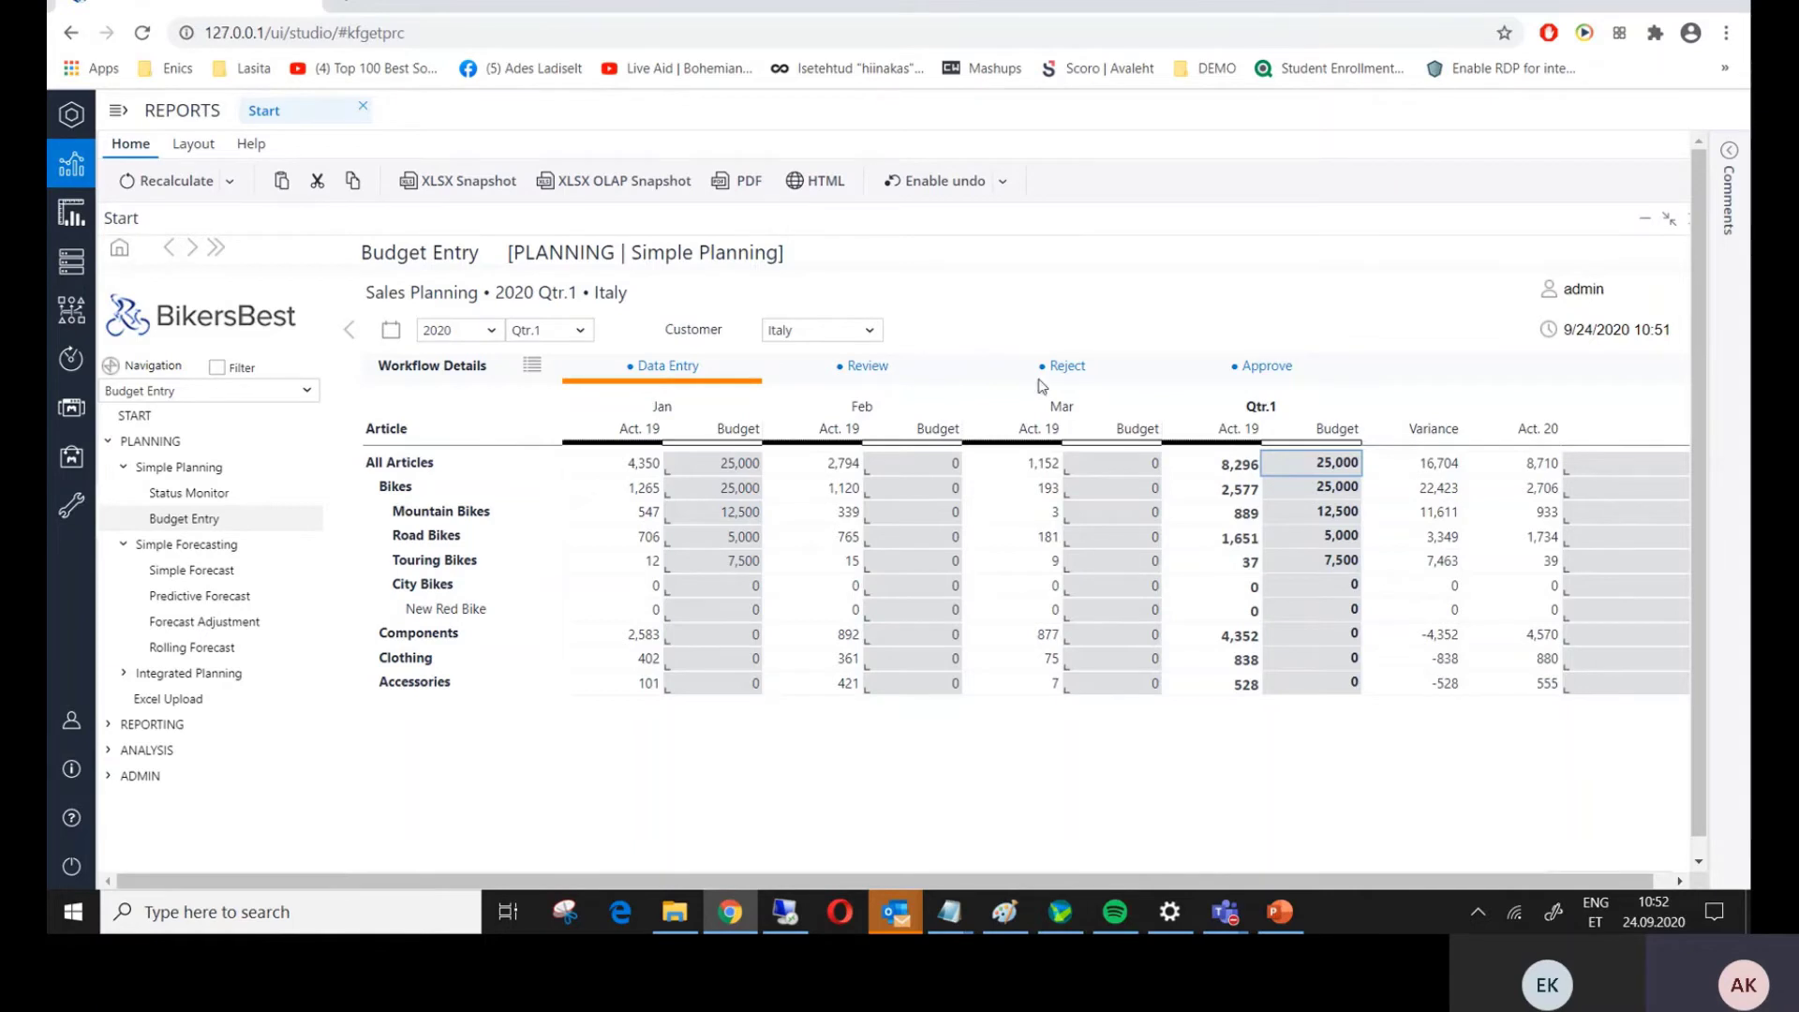
- Set the March budget of New Red Bike to 100 with the entry #100
{"action": "left_click", "coordinate": [1138, 611]}
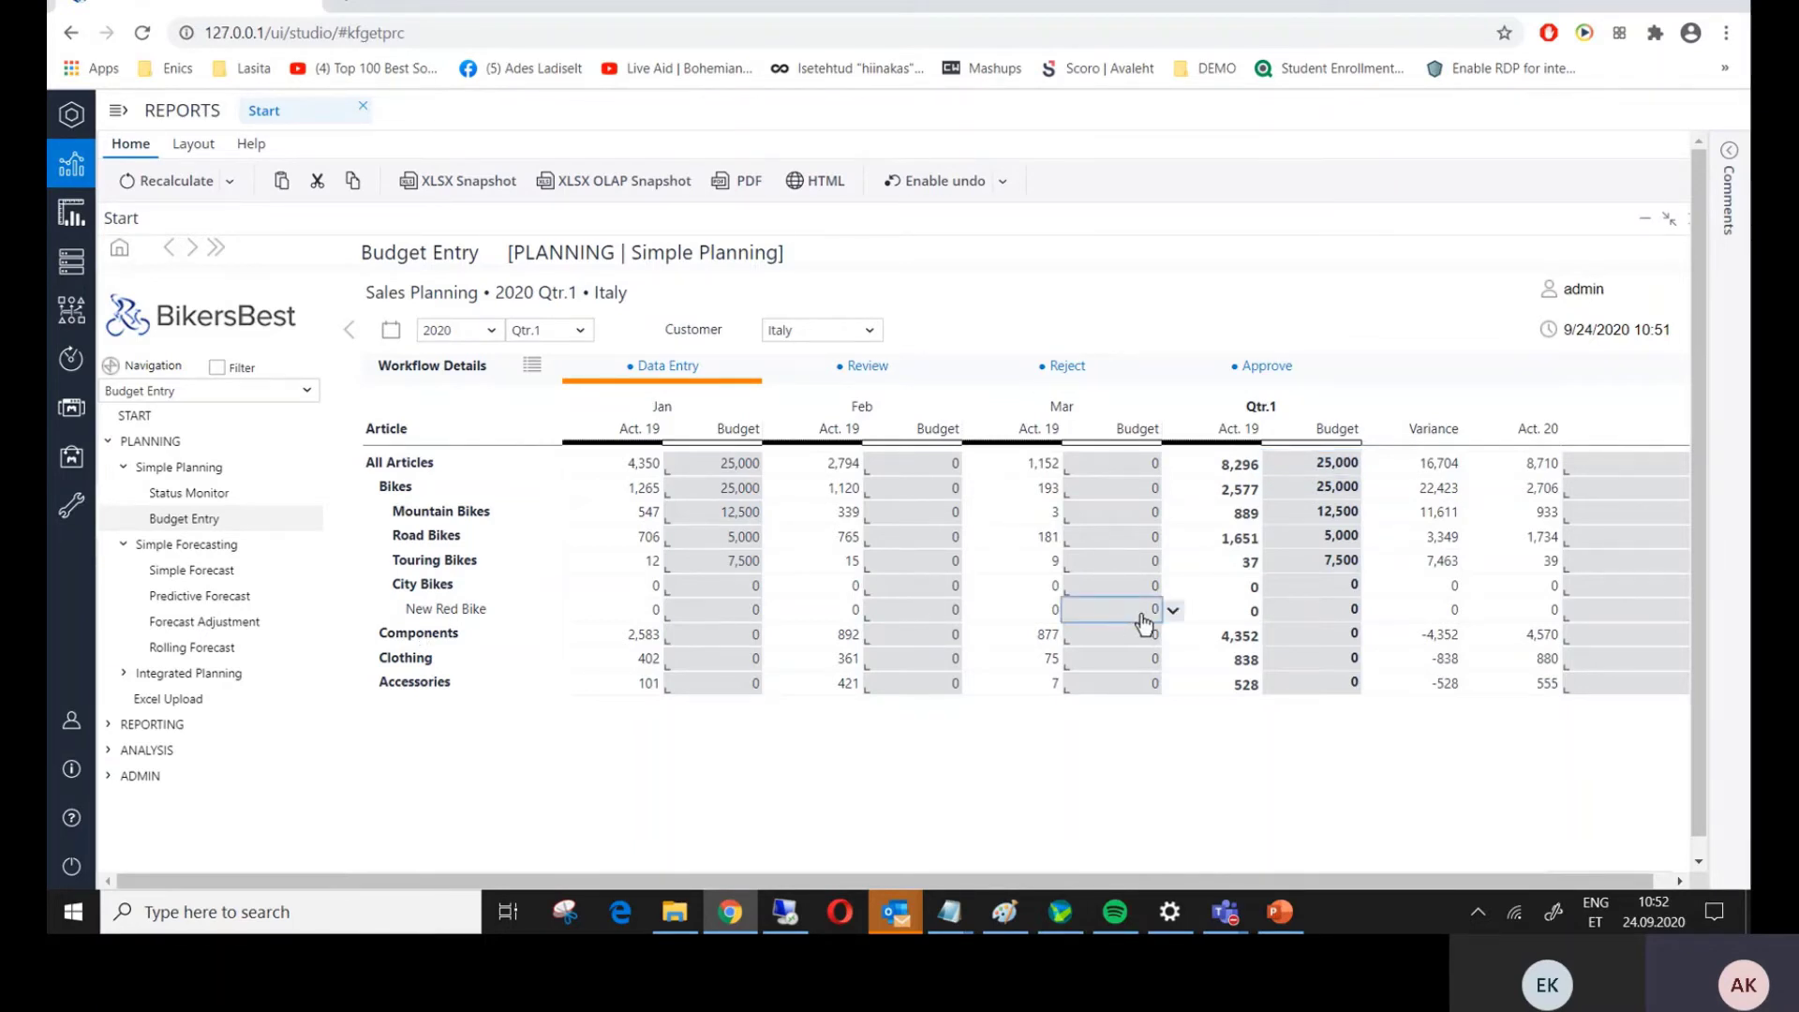
{"action": "type", "text": "#1"}
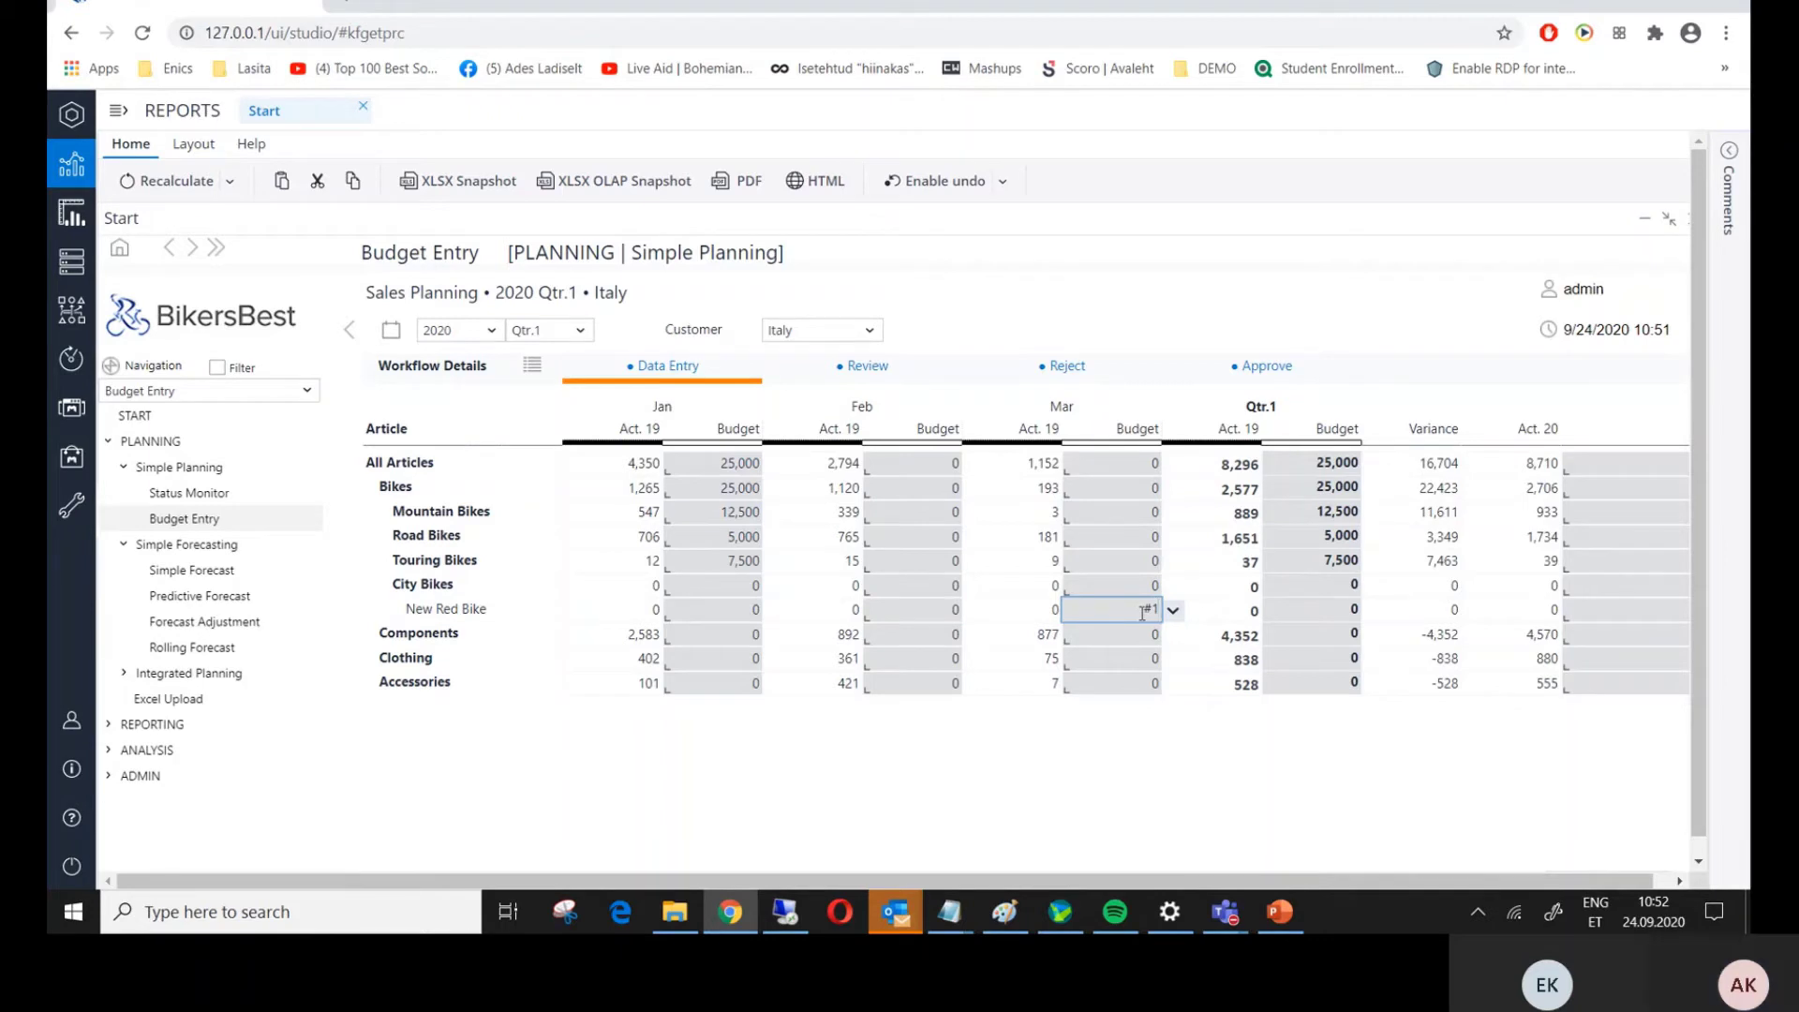
{"action": "type", "text": "00"}
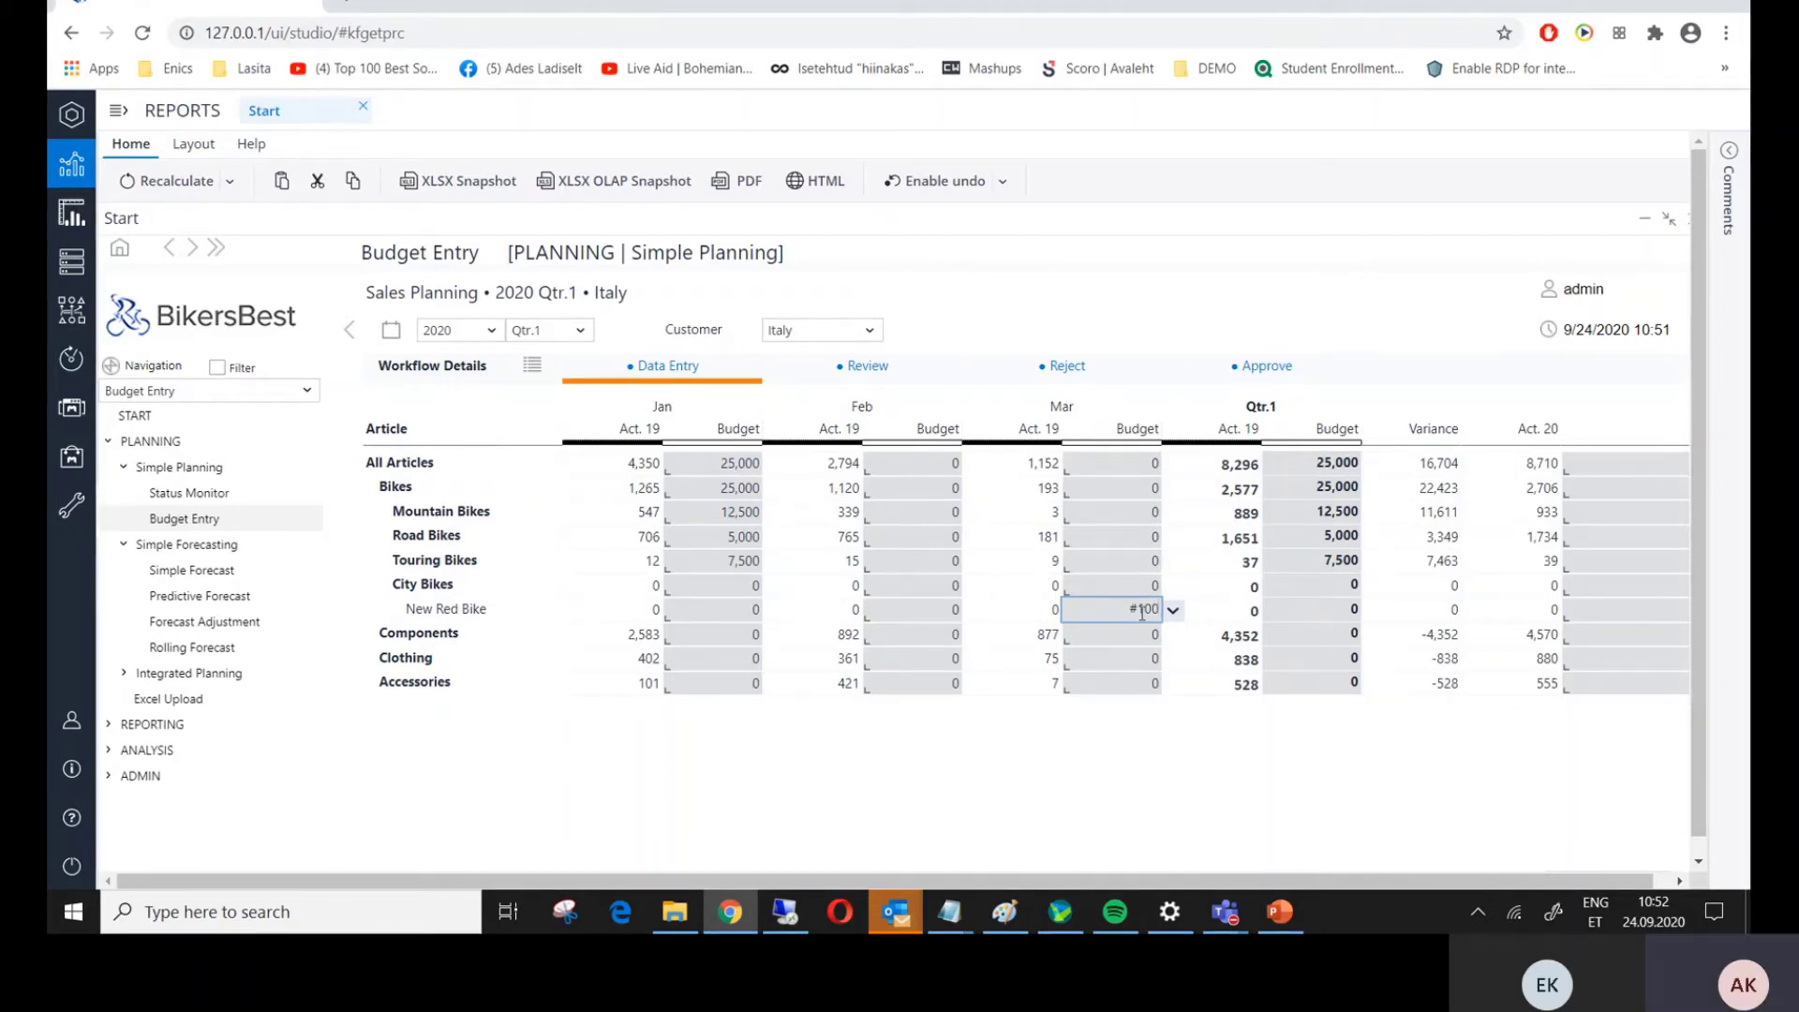
{"action": "key", "text": "Return"}
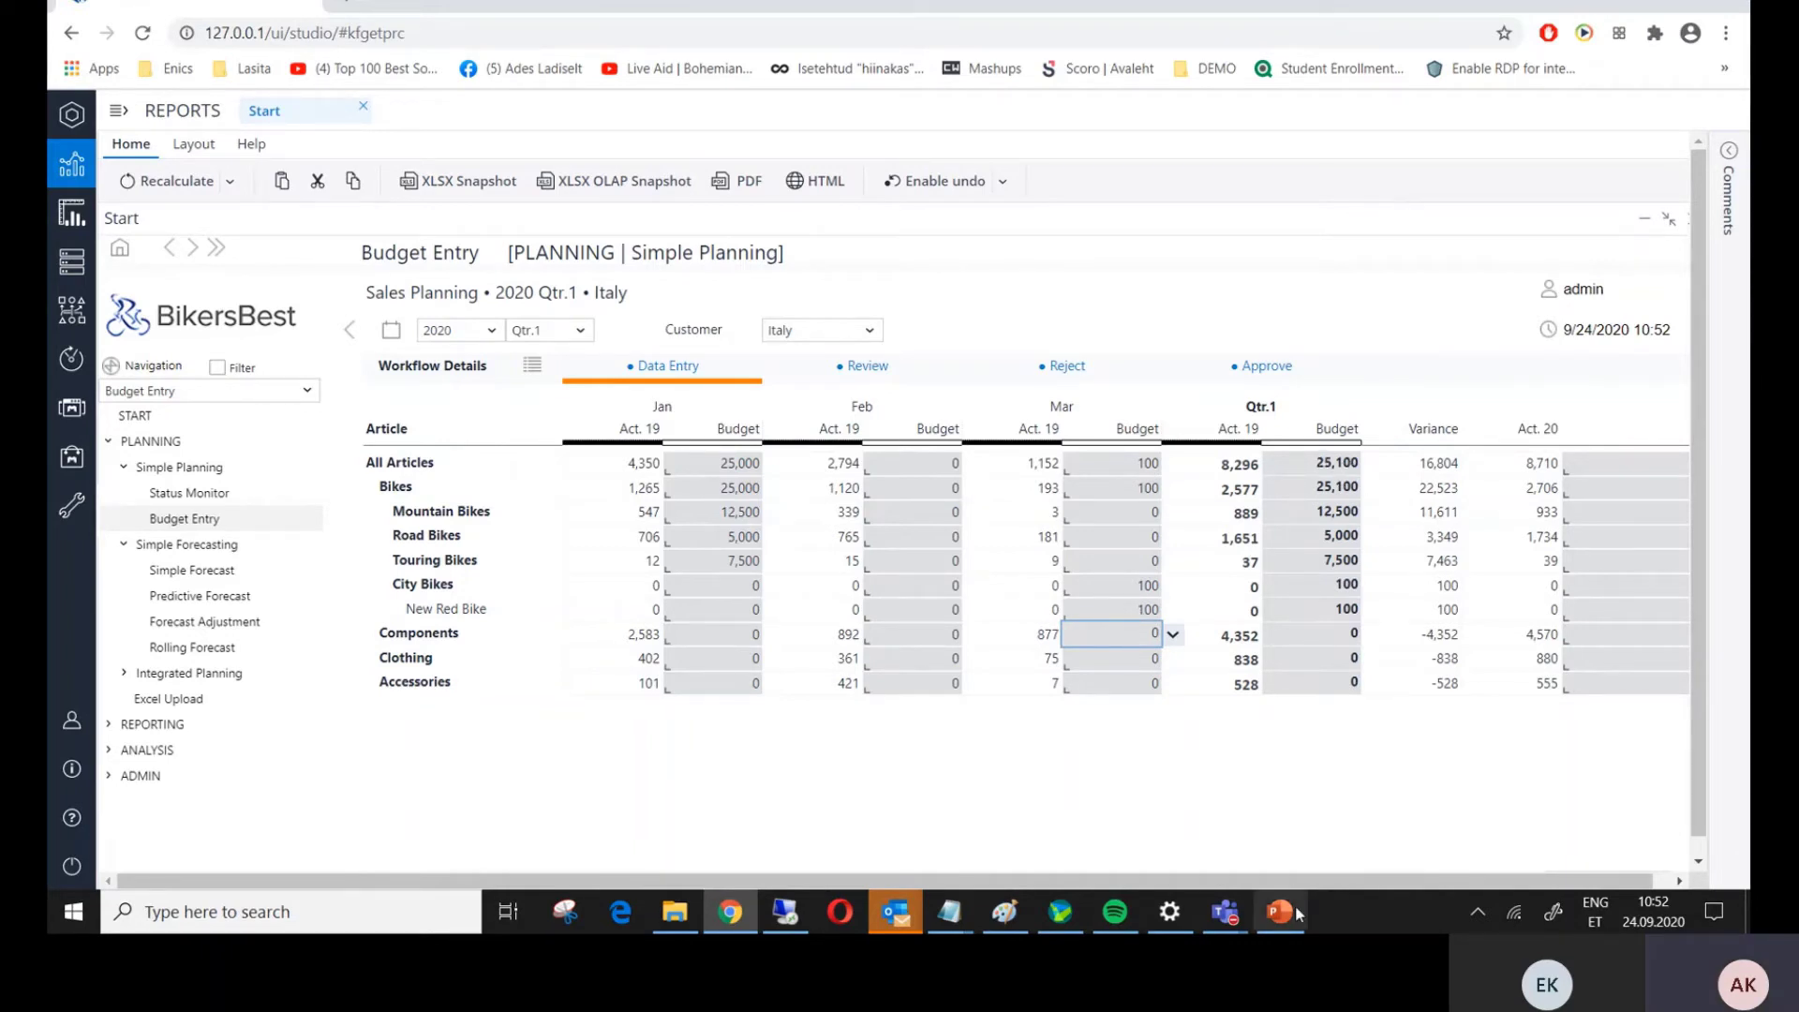
- Switch to Excel, dismiss the Jedox Excel Add-in welcome dialog and create a blank workbook
{"action": "mouse_move", "coordinate": [1298, 914]}
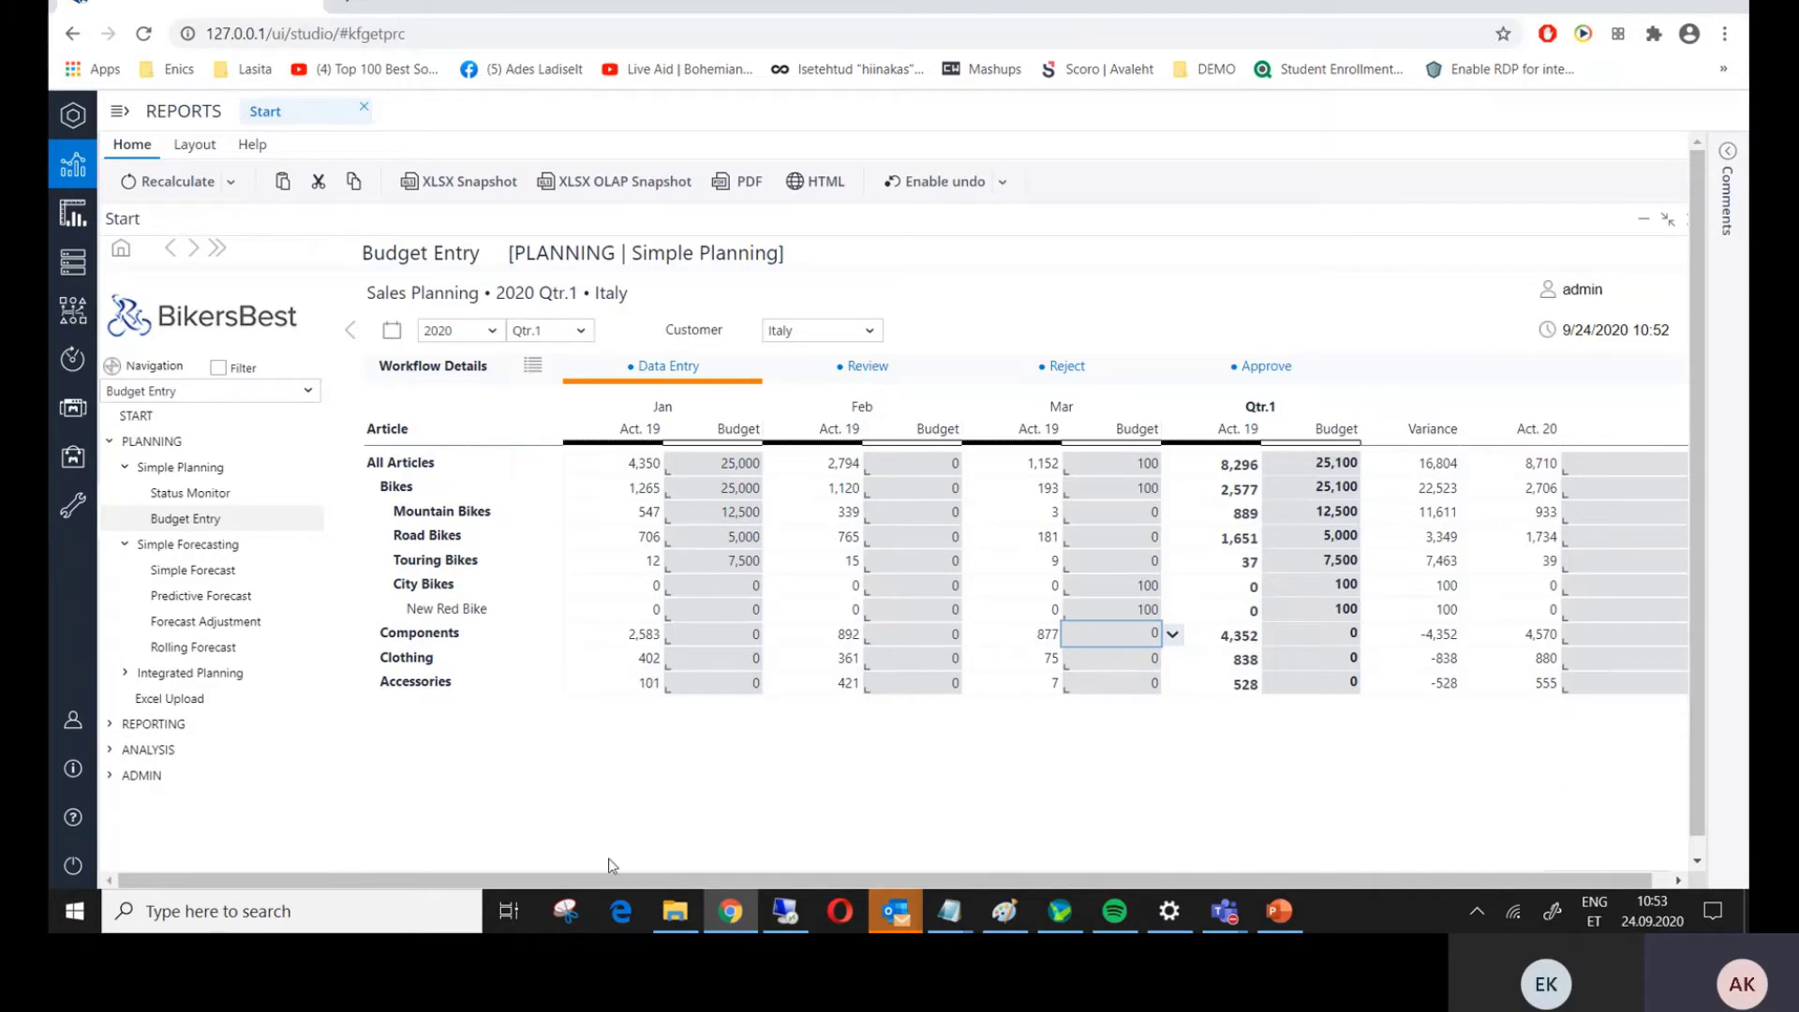
{"action": "mouse_move", "coordinate": [1115, 911]}
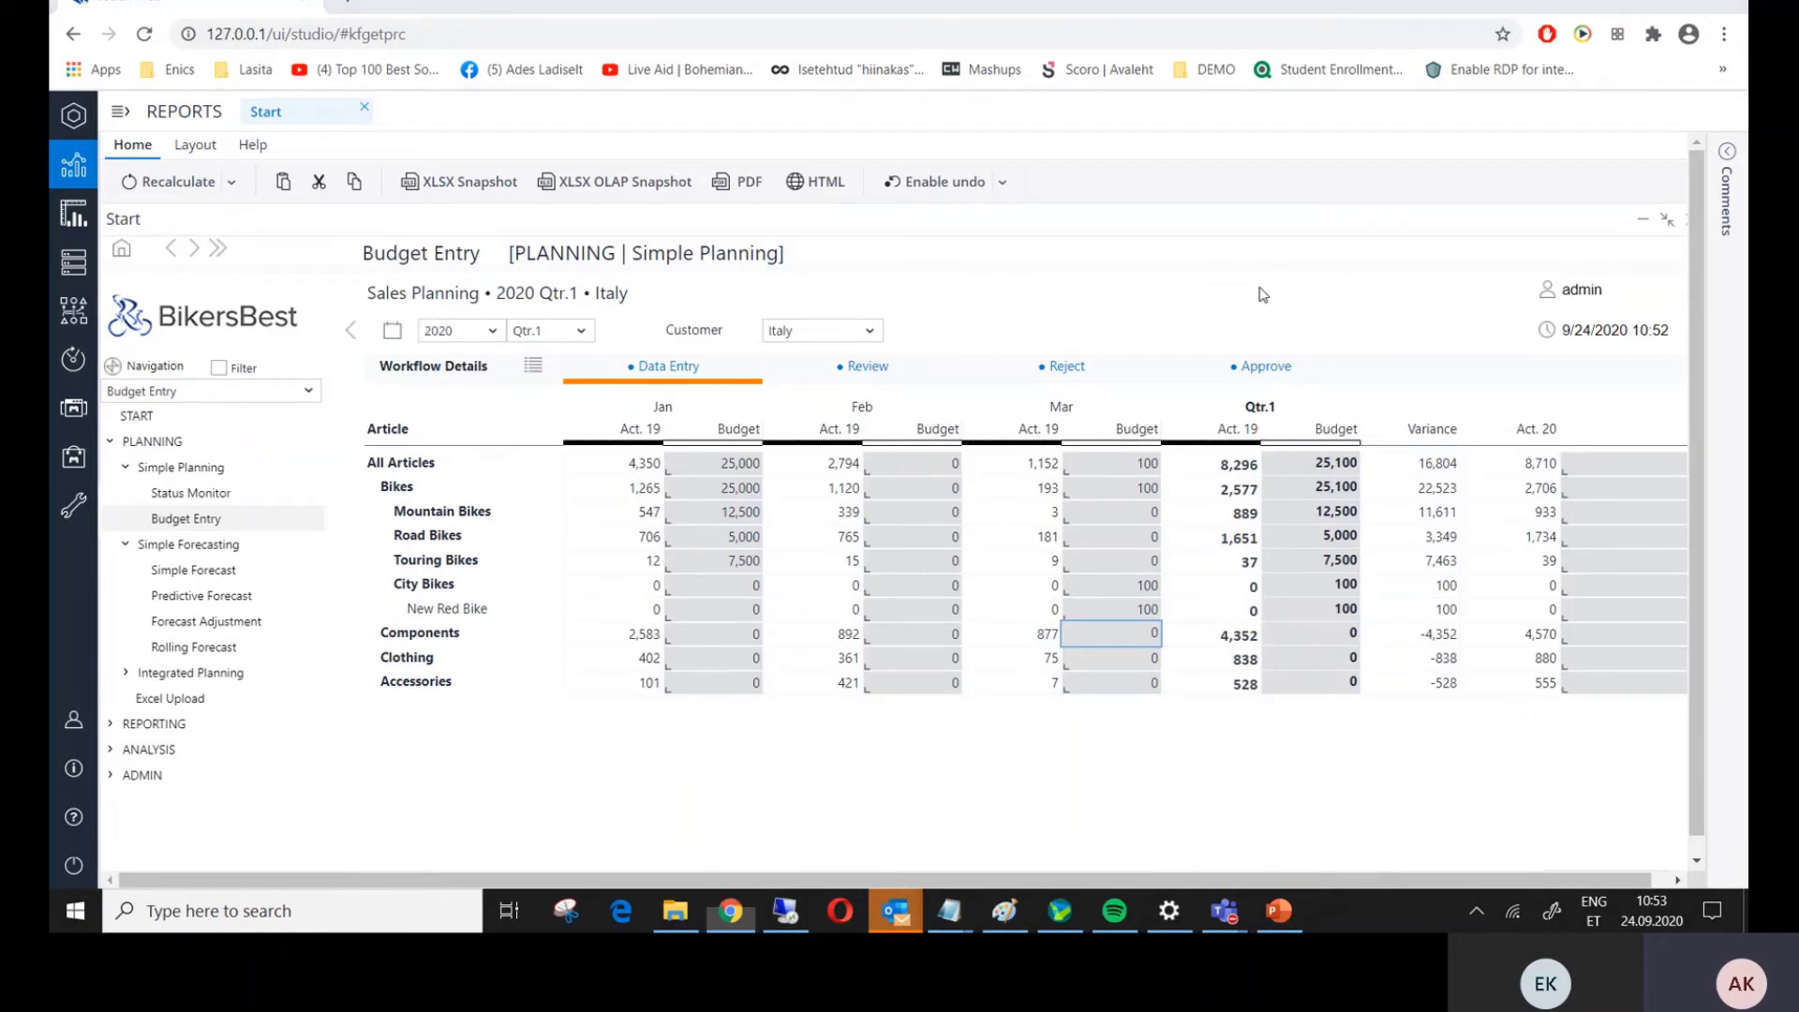
{"action": "key", "text": "super"}
{"action": "type", "text": "excel"}
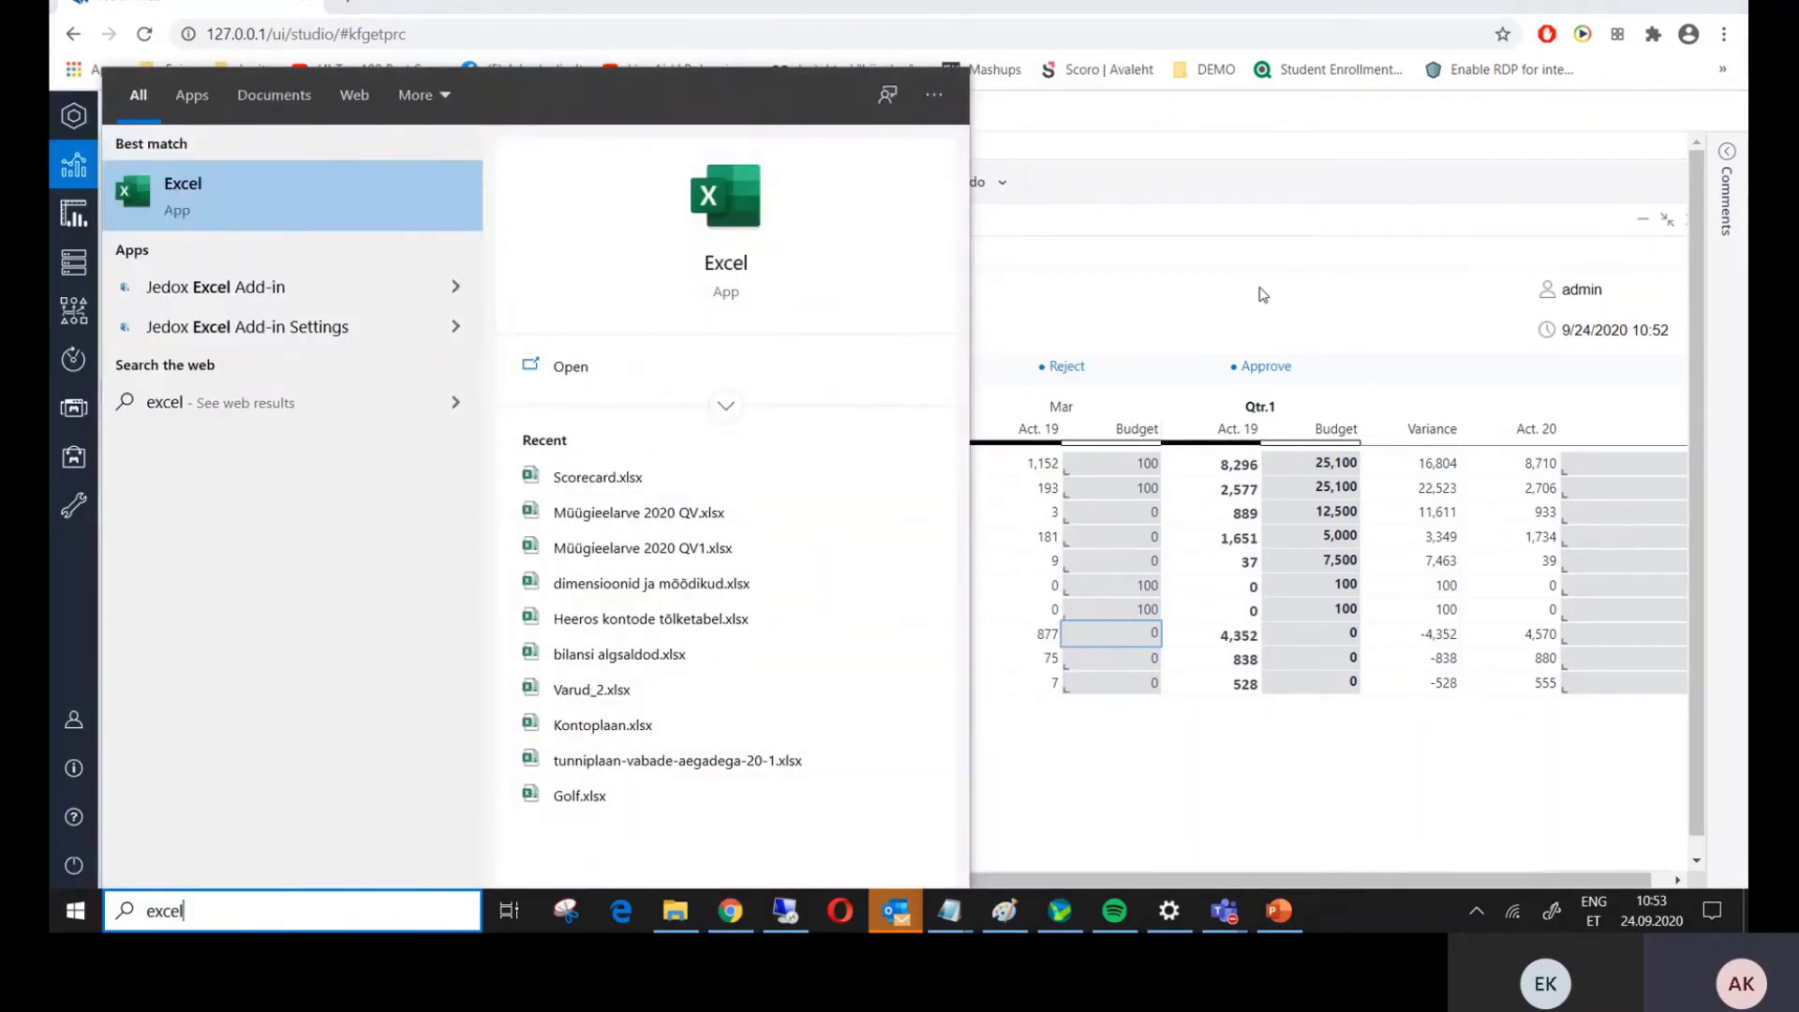
{"action": "key", "text": "Return"}
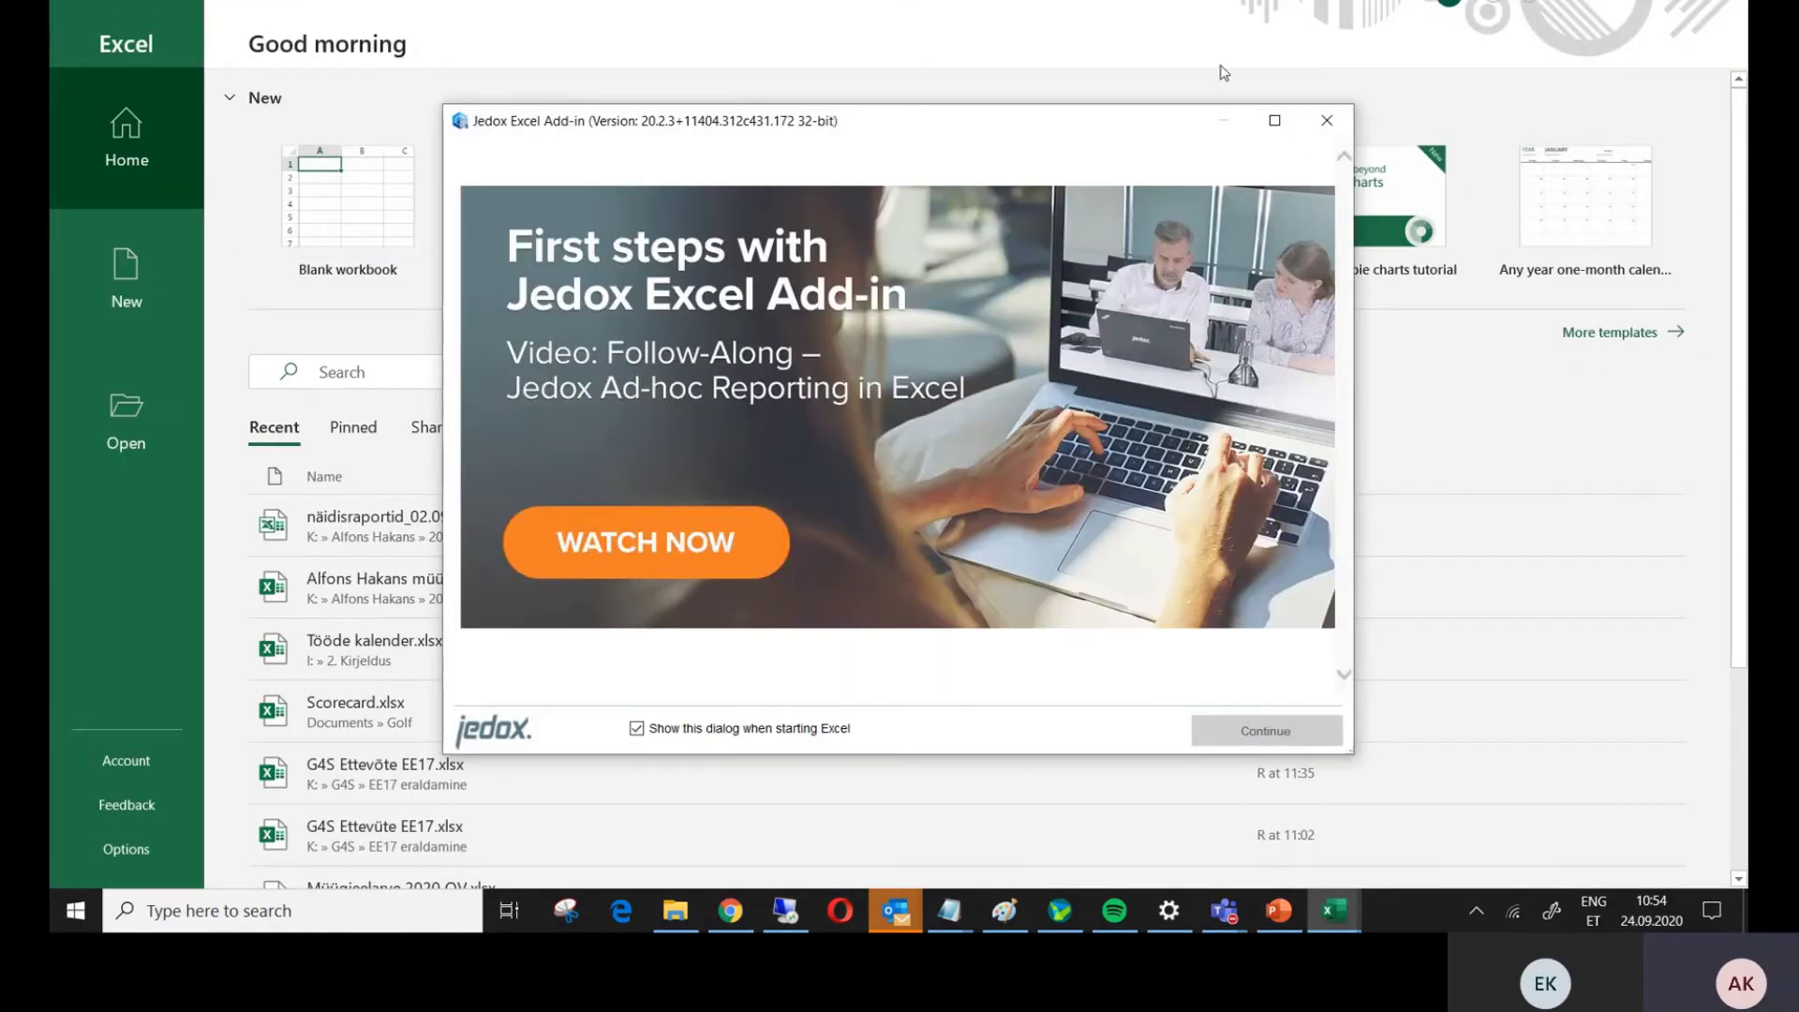
{"action": "left_click", "coordinate": [1327, 120]}
{"action": "left_click", "coordinate": [361, 169]}
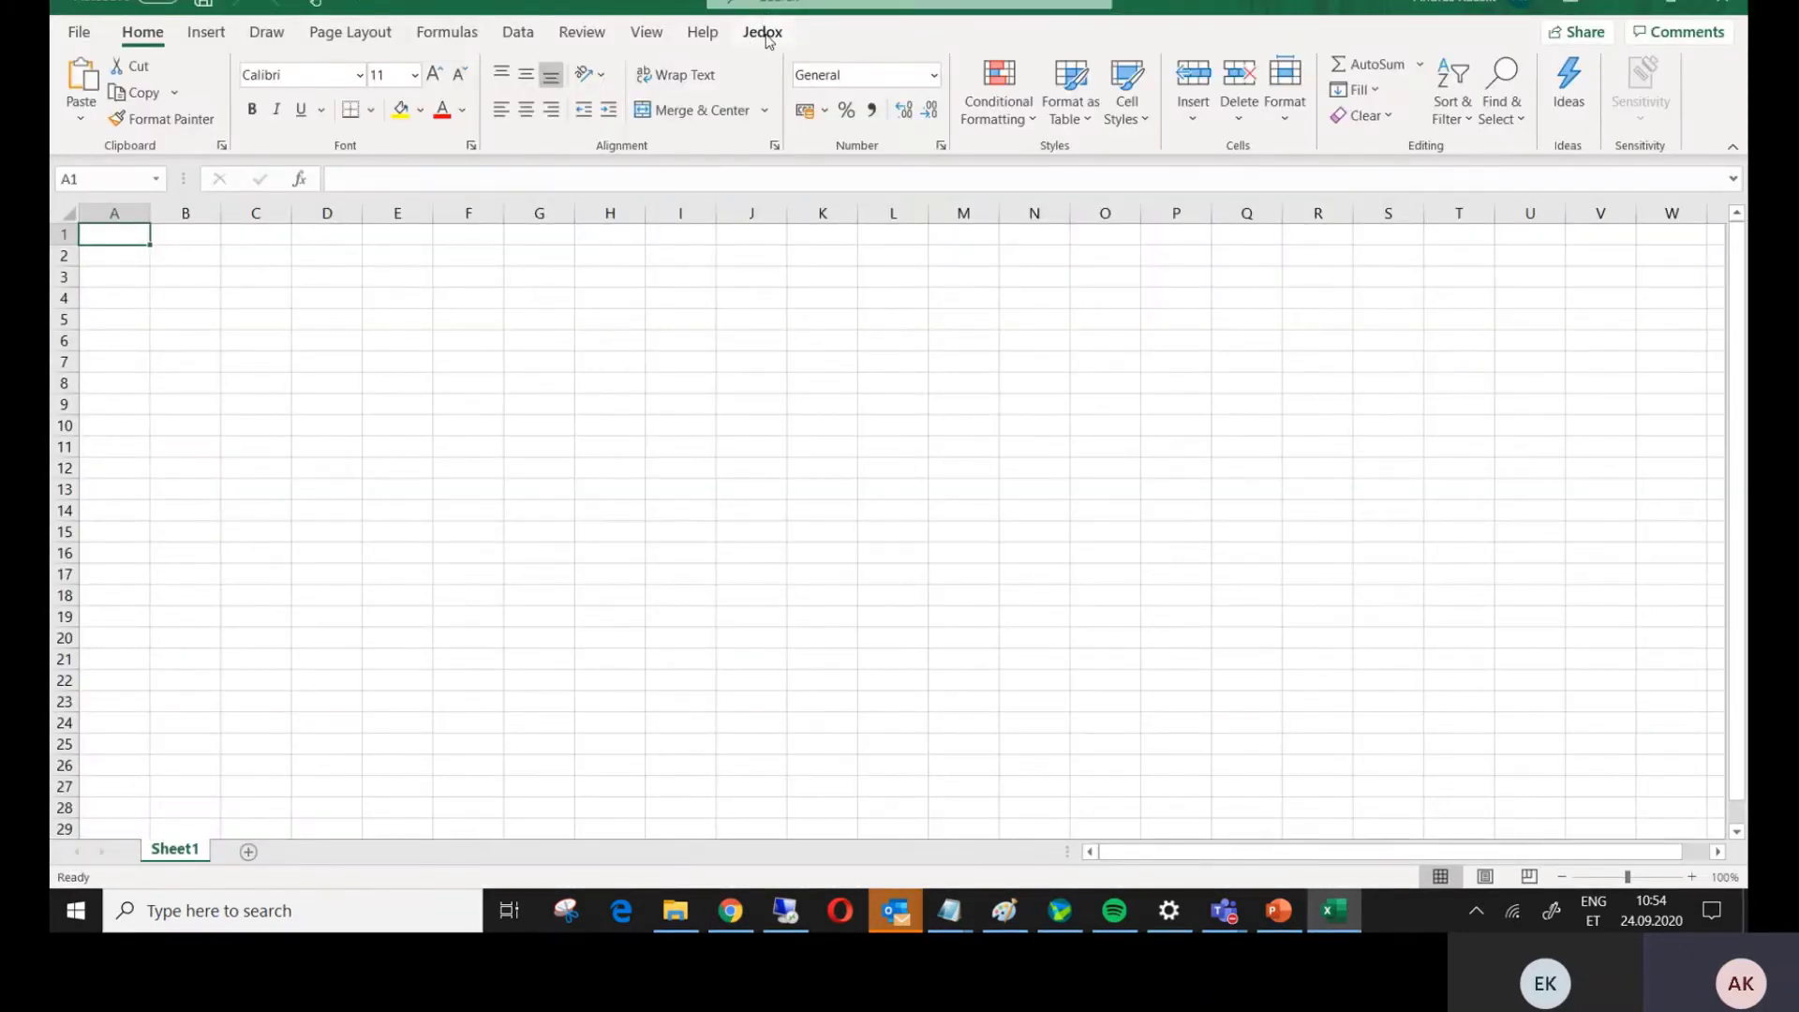
- Paste a new Jedox ad-hoc view of the Easy Planning cube at B3, with Dimension_1 as rows and Months as columns
{"action": "left_click", "coordinate": [765, 35]}
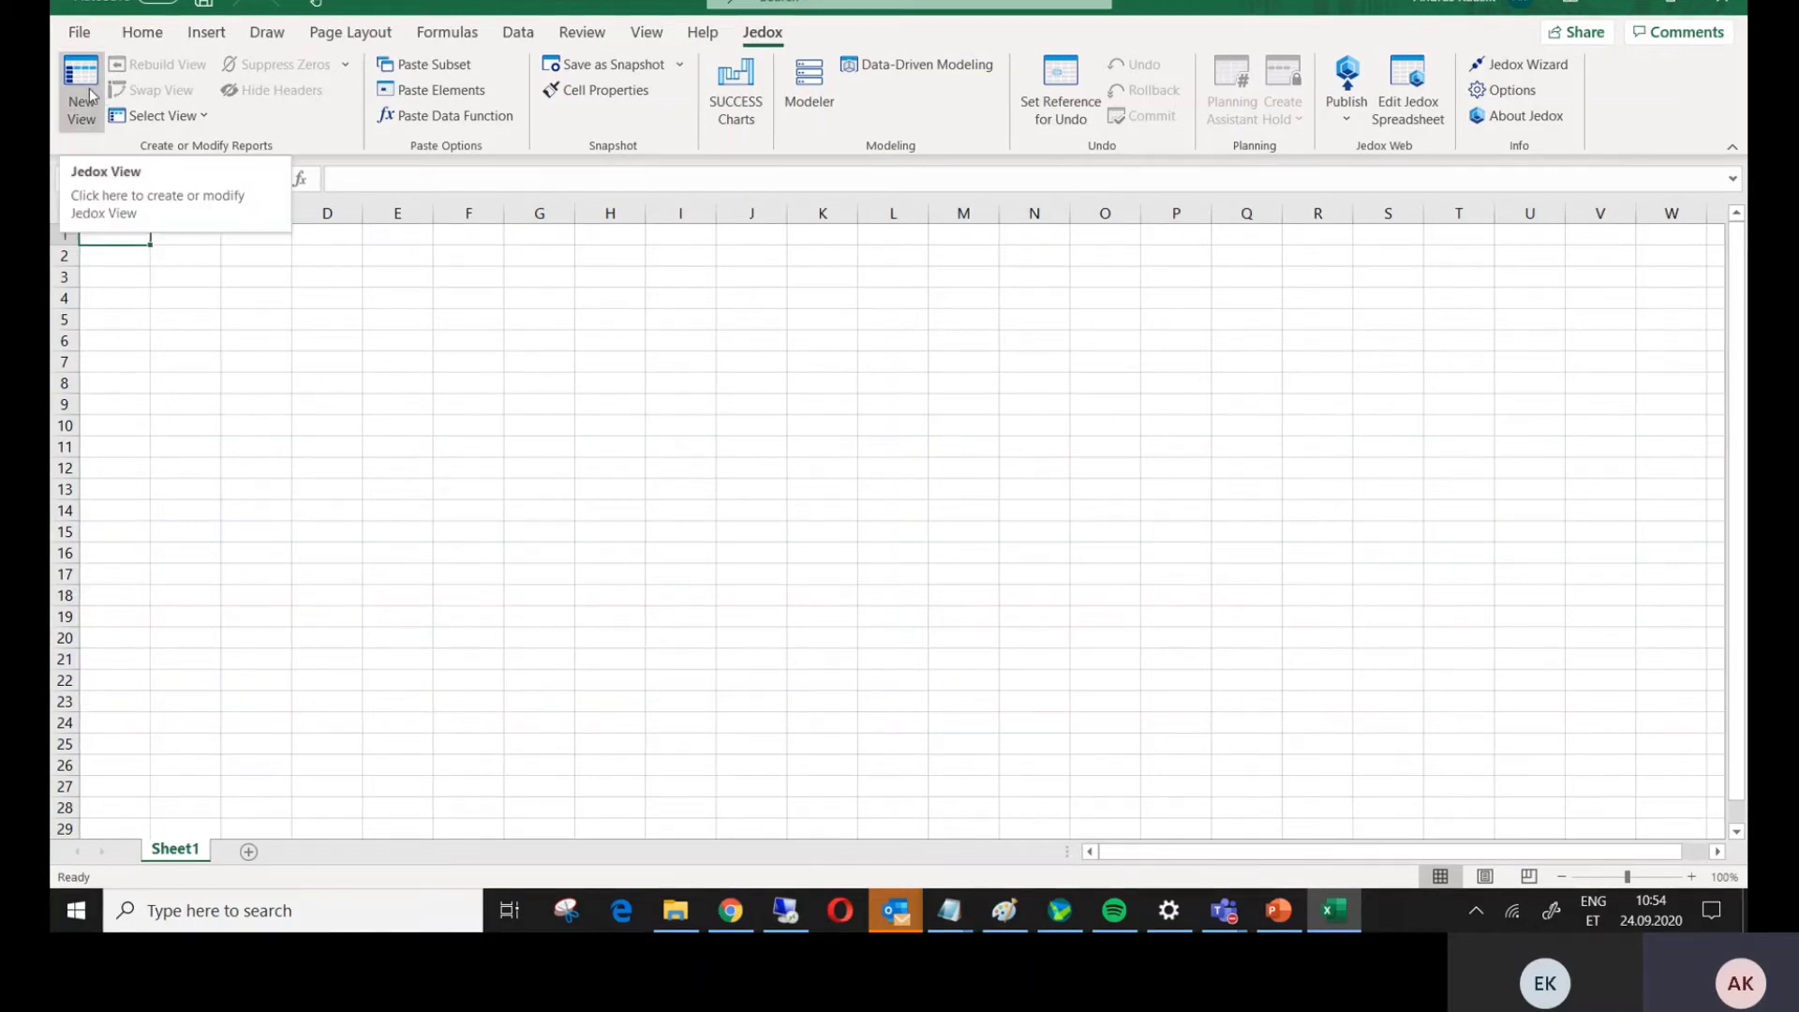
{"action": "left_click", "coordinate": [190, 274]}
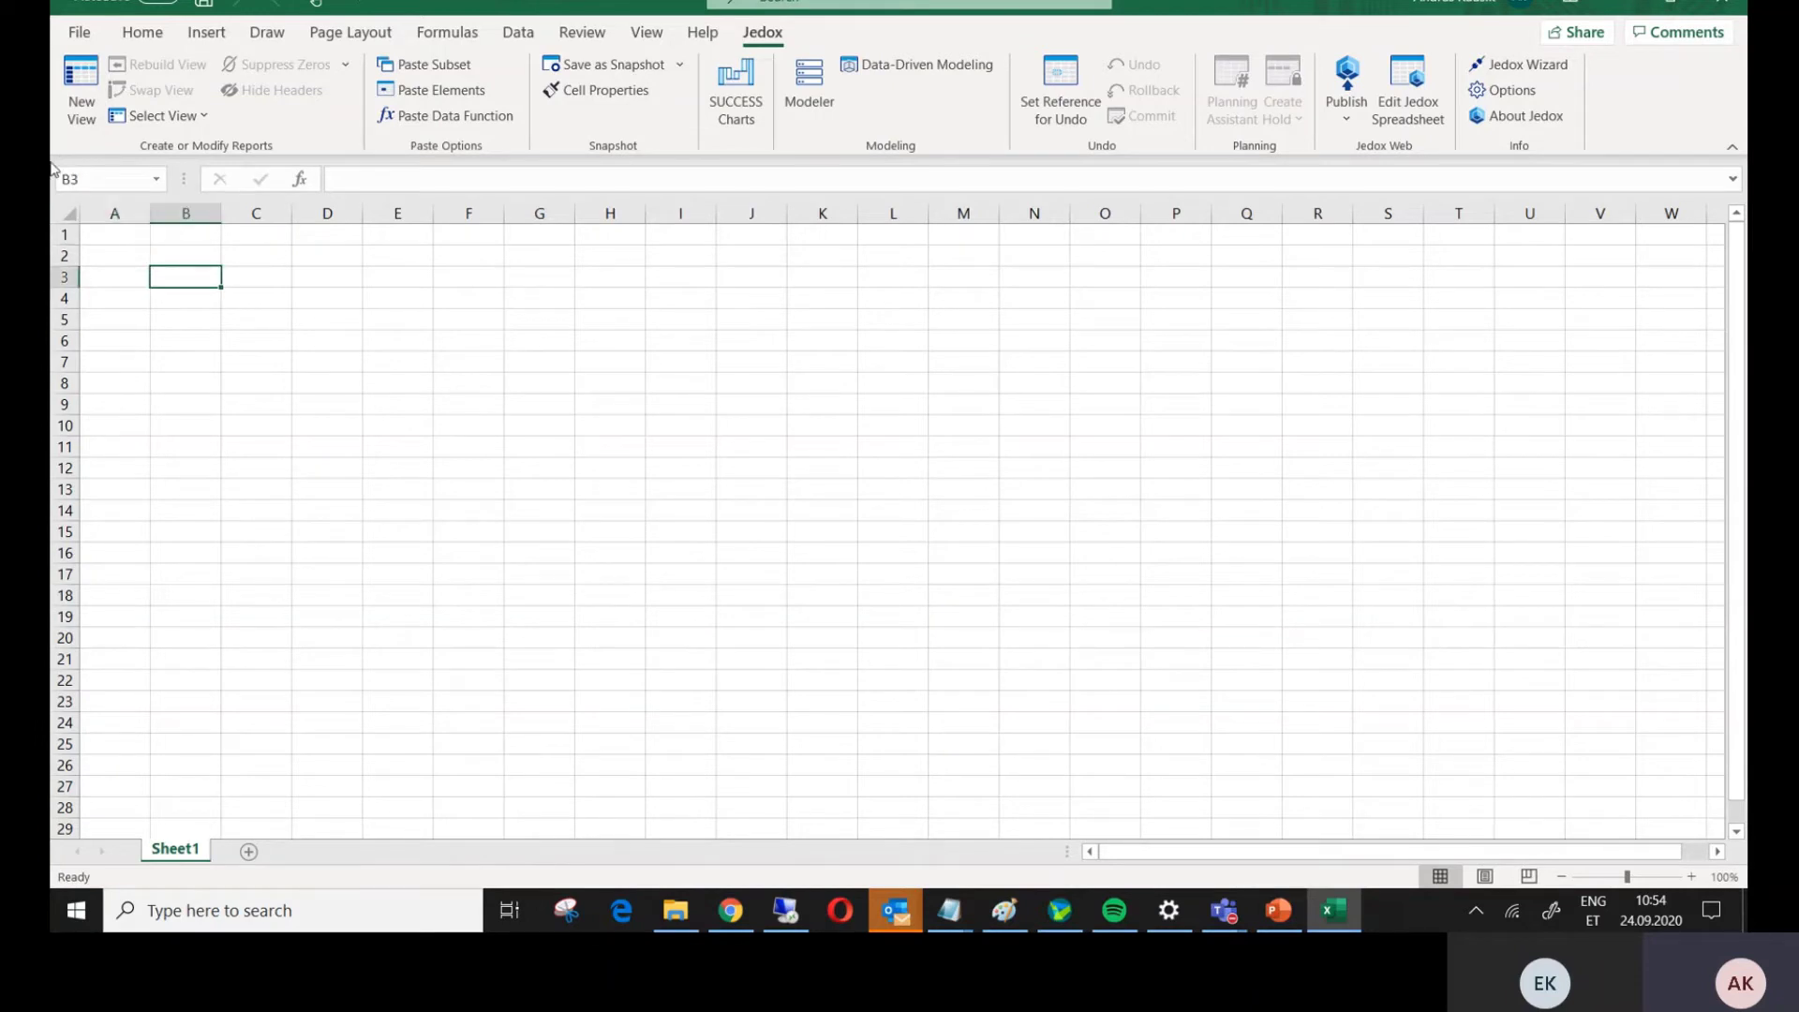
{"action": "left_click", "coordinate": [94, 112]}
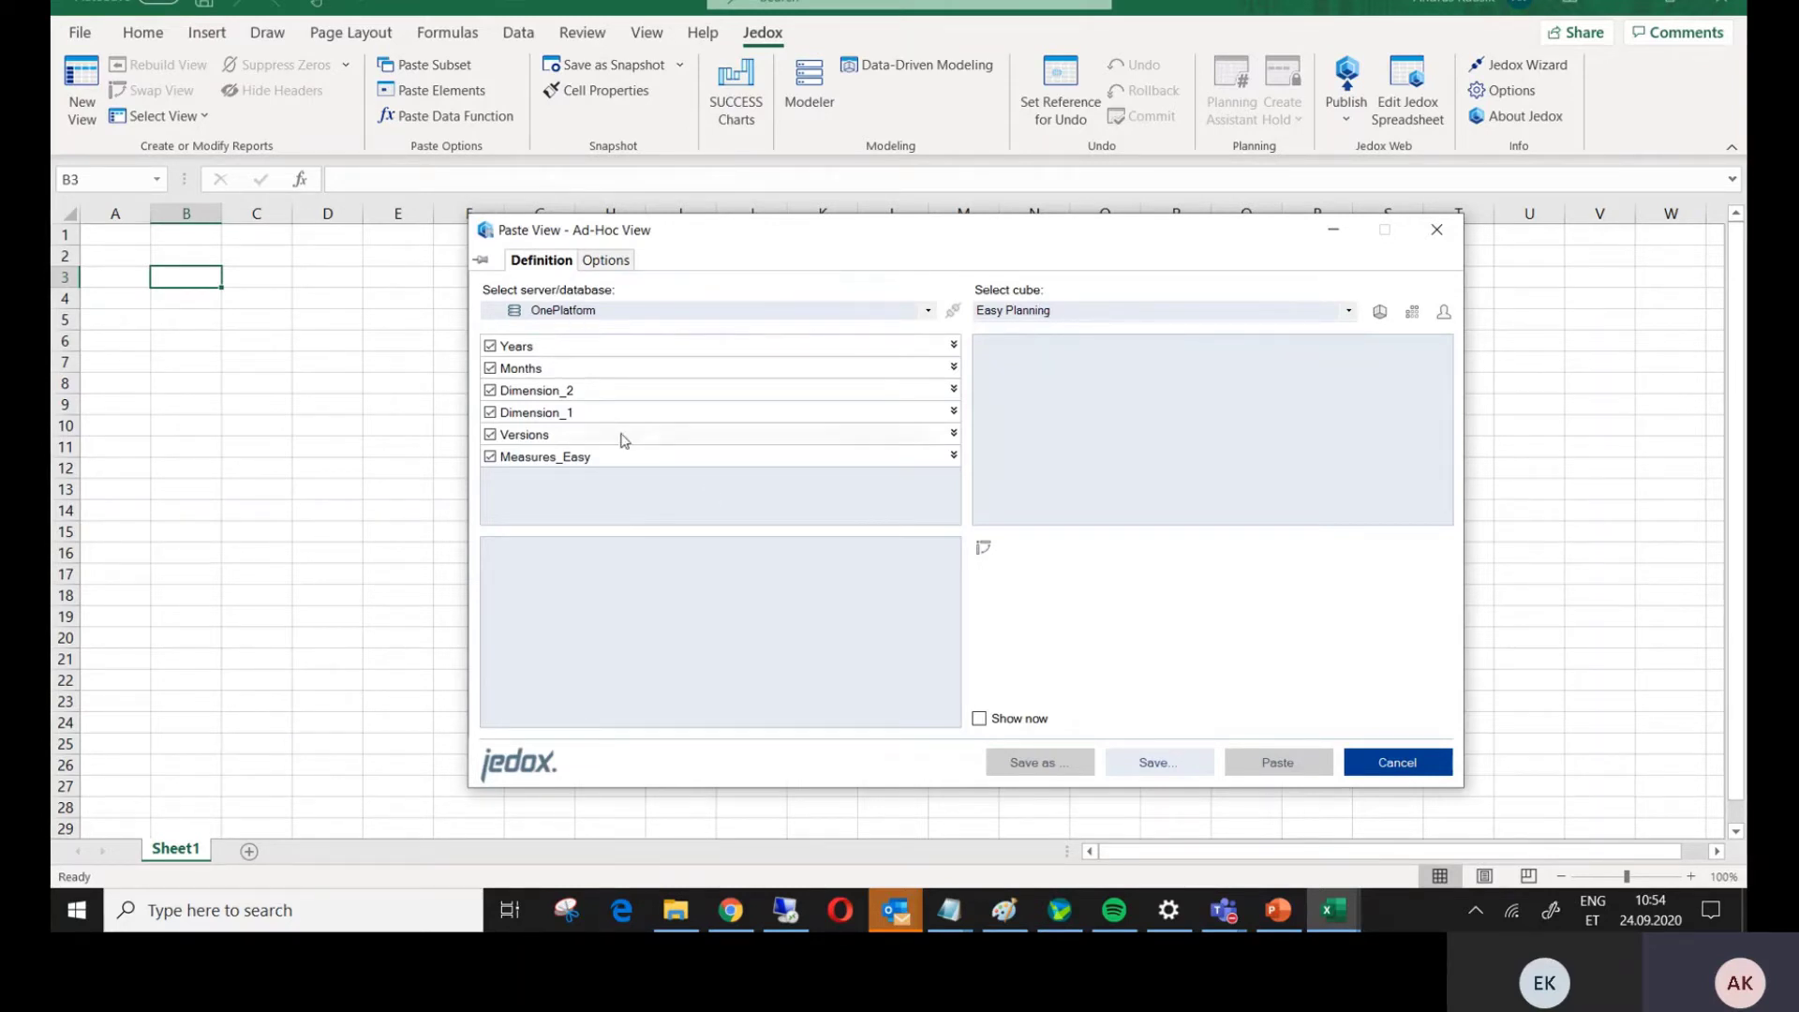
{"action": "left_click", "coordinate": [565, 418]}
{"action": "left_click_drag", "start_coordinate": [565, 417], "coordinate": [574, 582]}
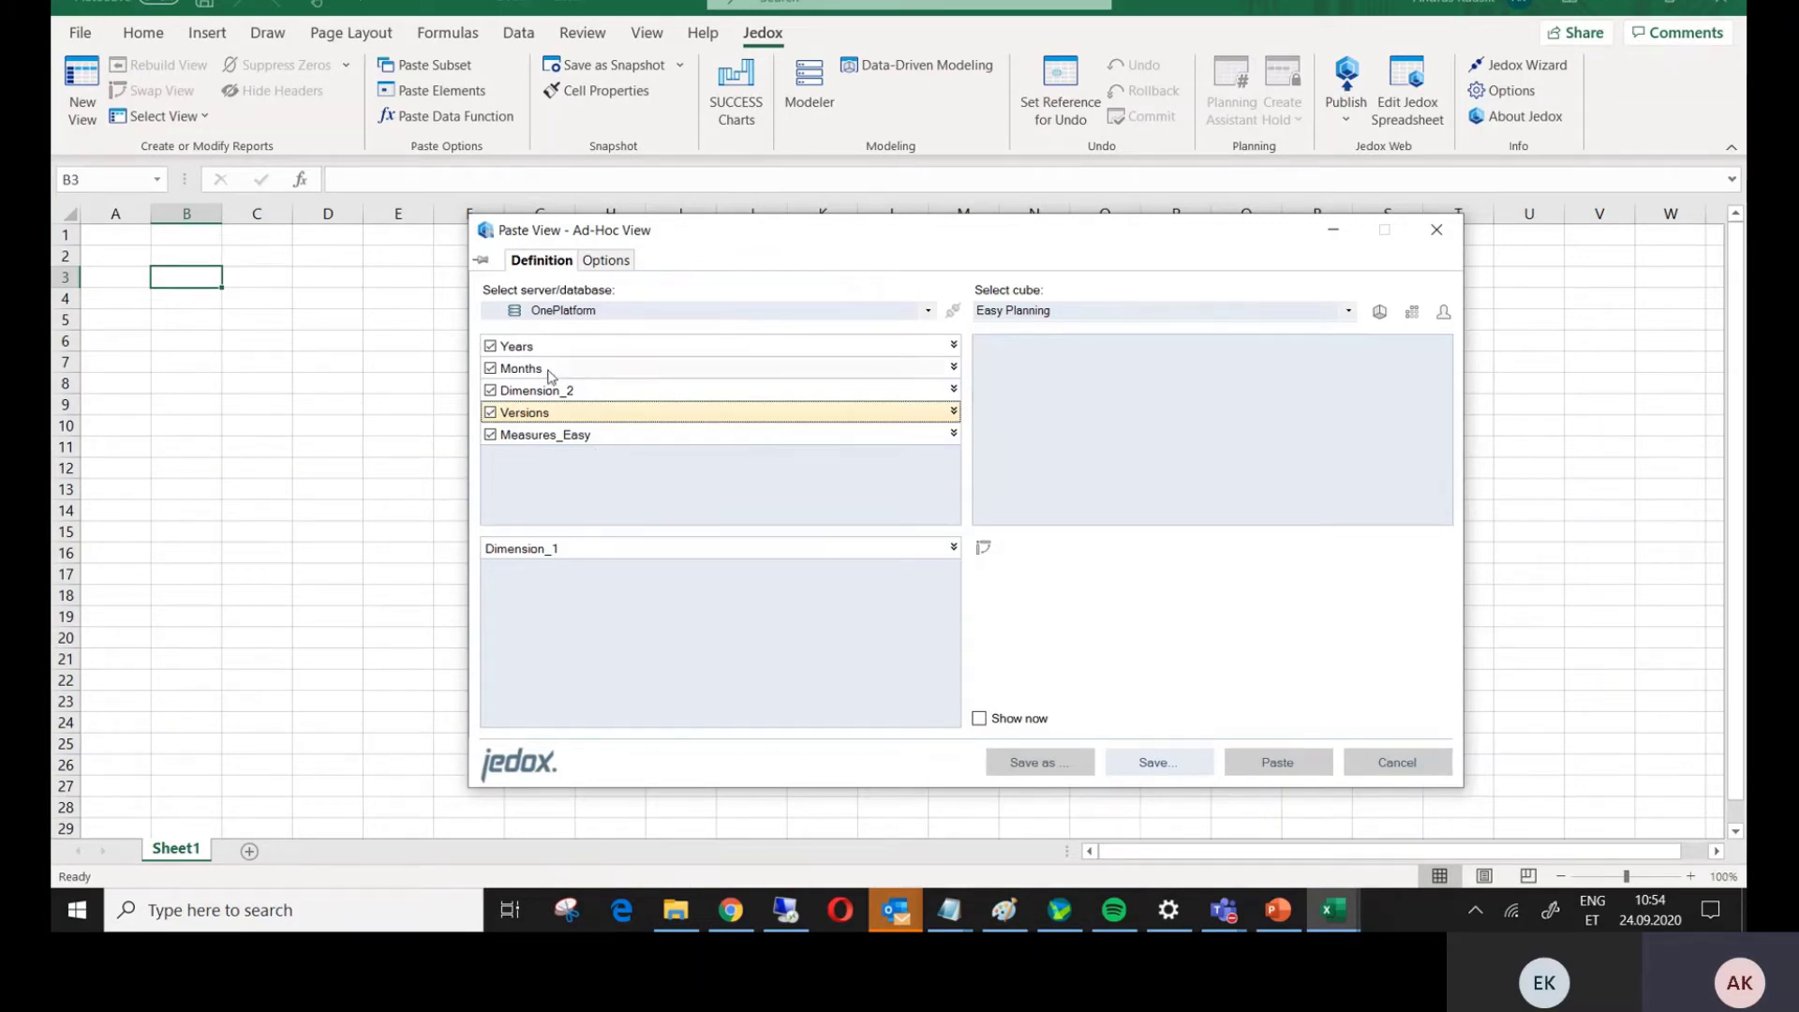
{"action": "left_click_drag", "start_coordinate": [523, 369], "coordinate": [1009, 391]}
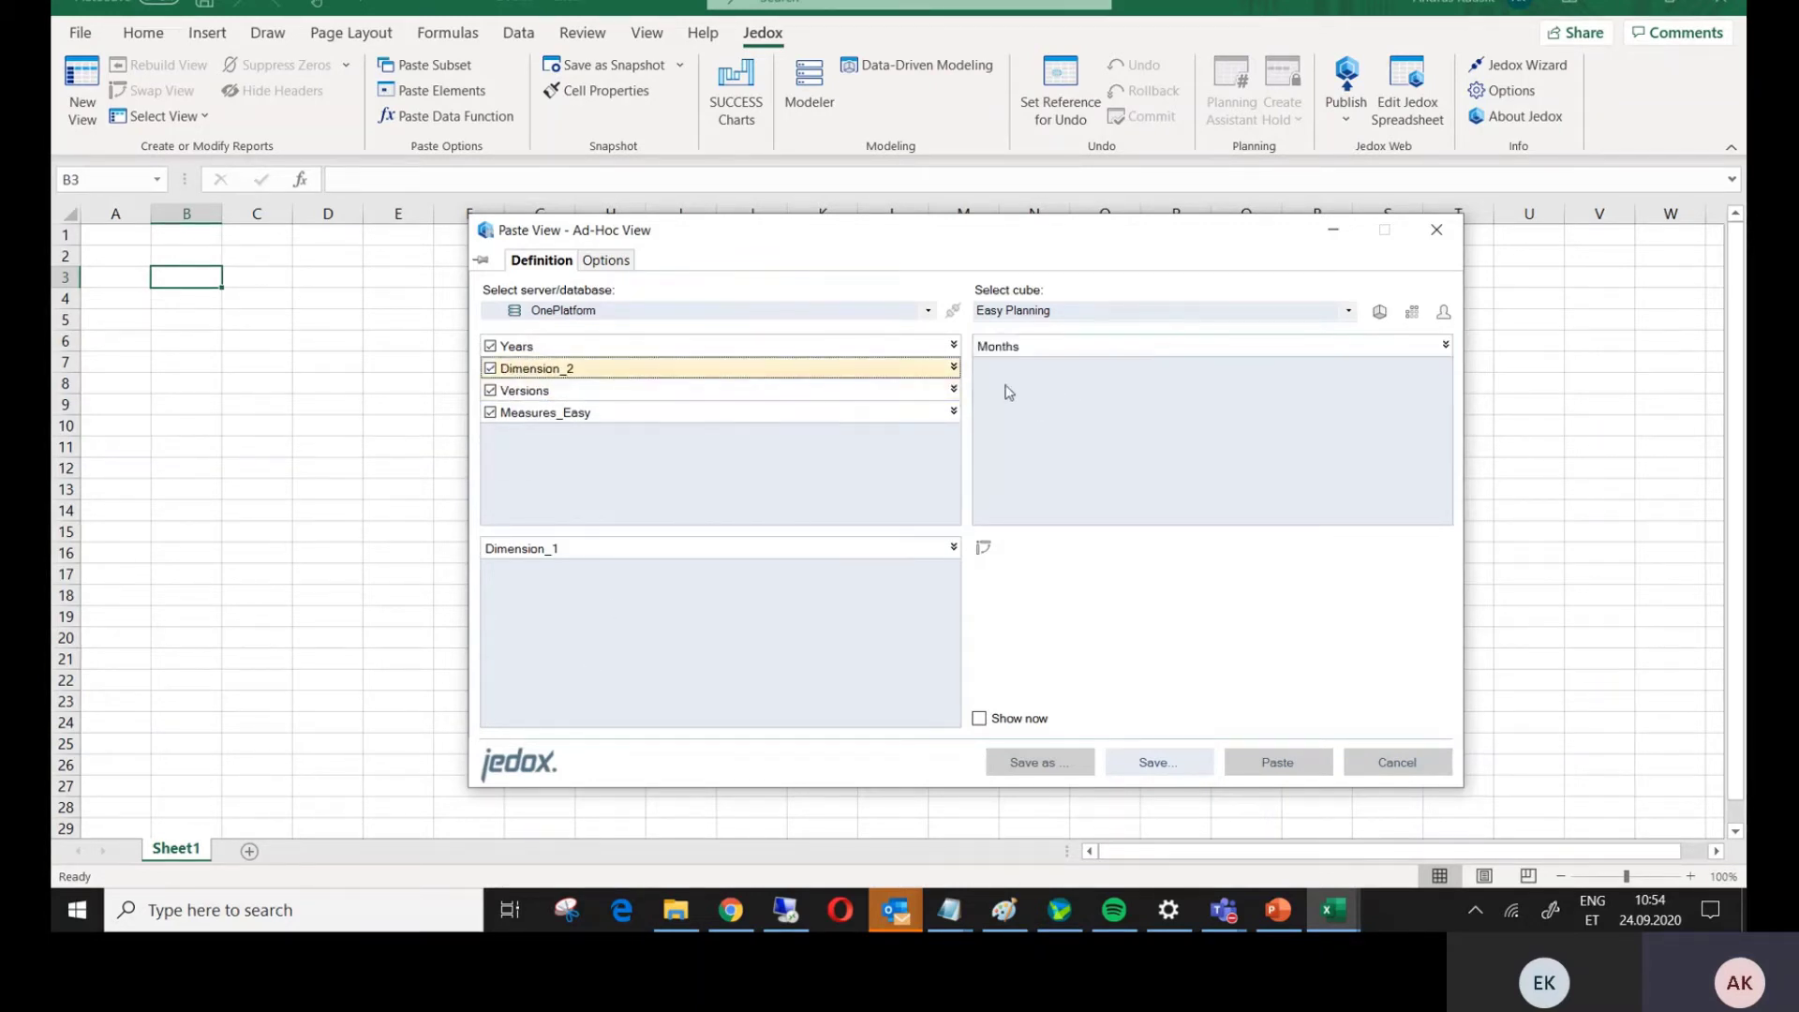
{"action": "left_click", "coordinate": [1271, 763]}
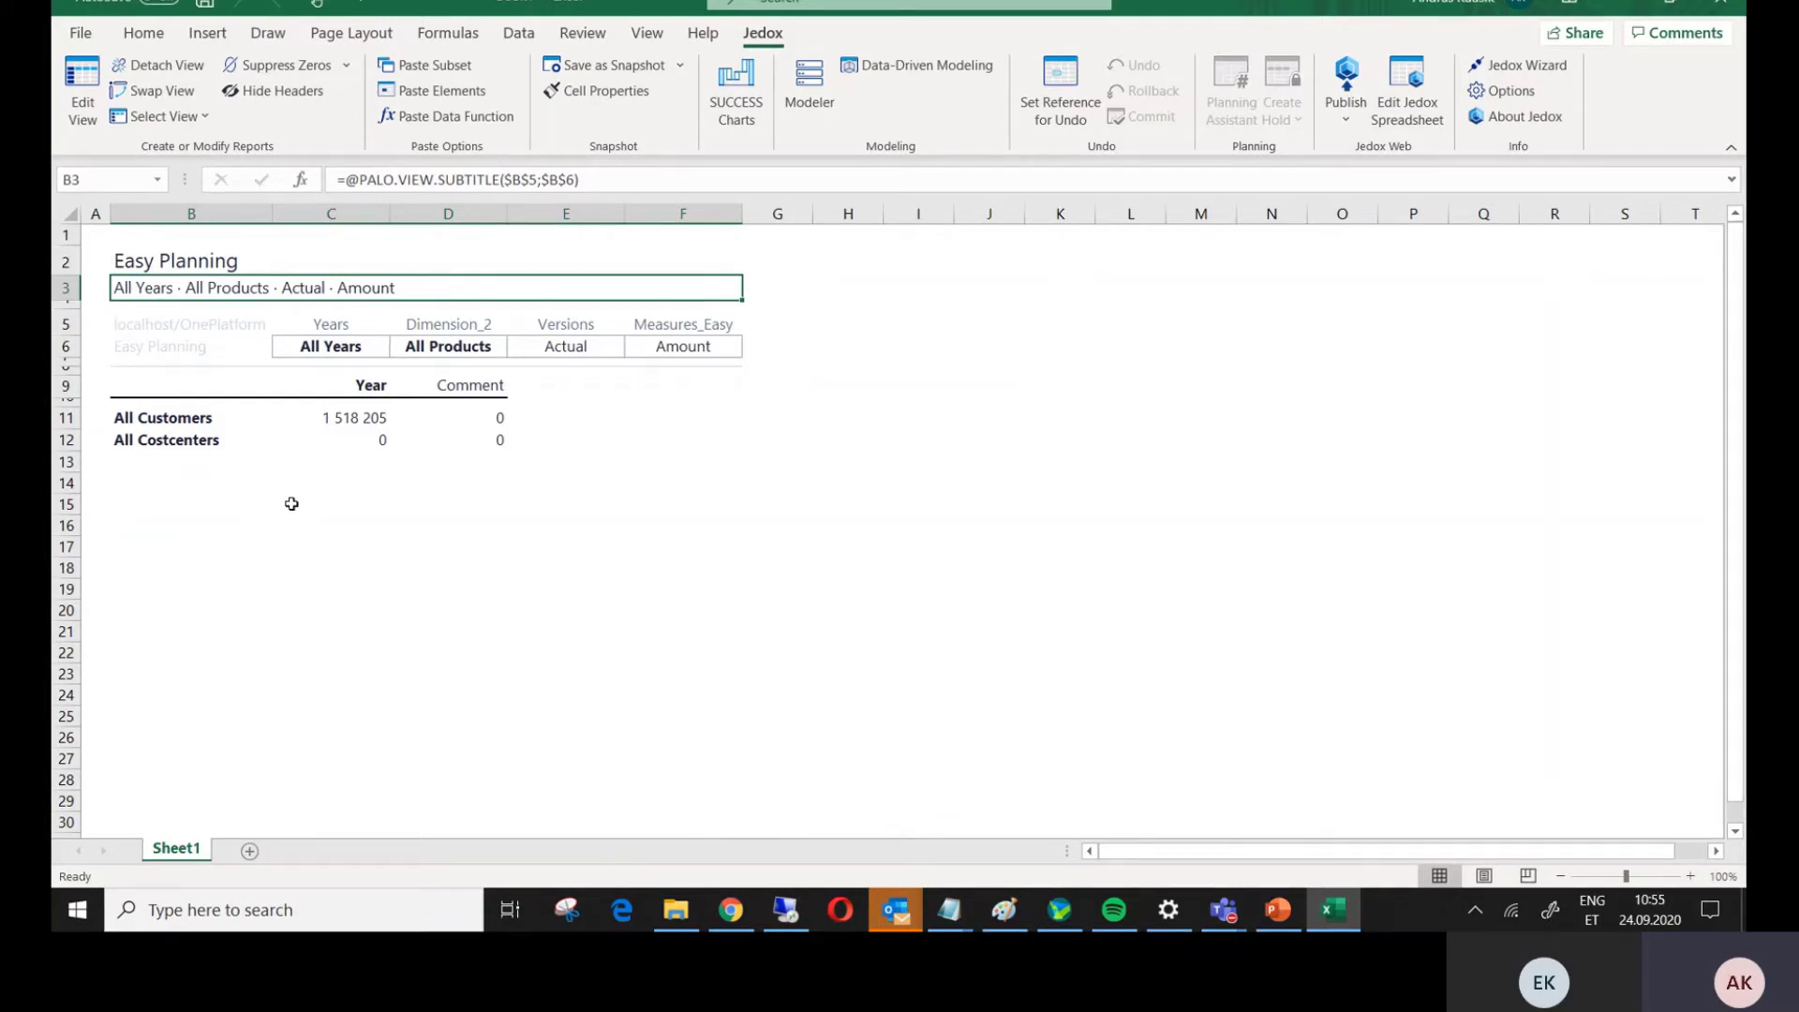
- Set the Years filter of the Easy Planning view to 2020
{"action": "left_click", "coordinate": [332, 360]}
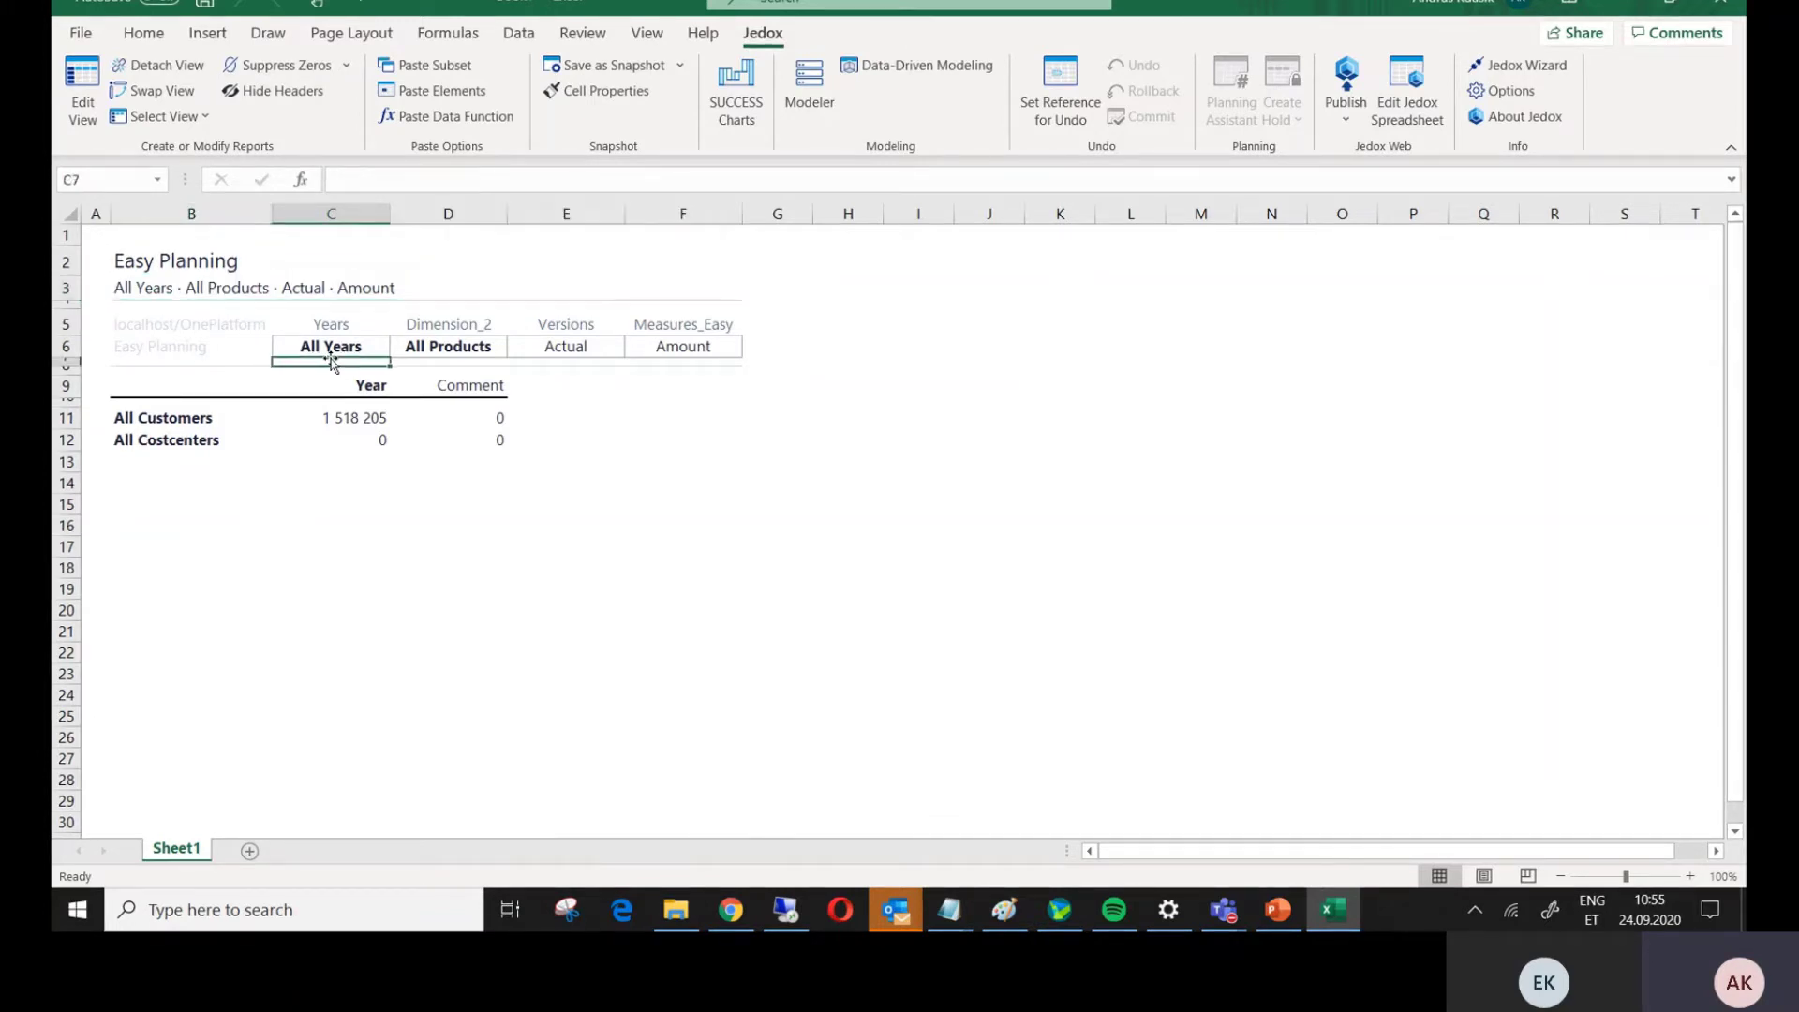
{"action": "double_click", "coordinate": [332, 344]}
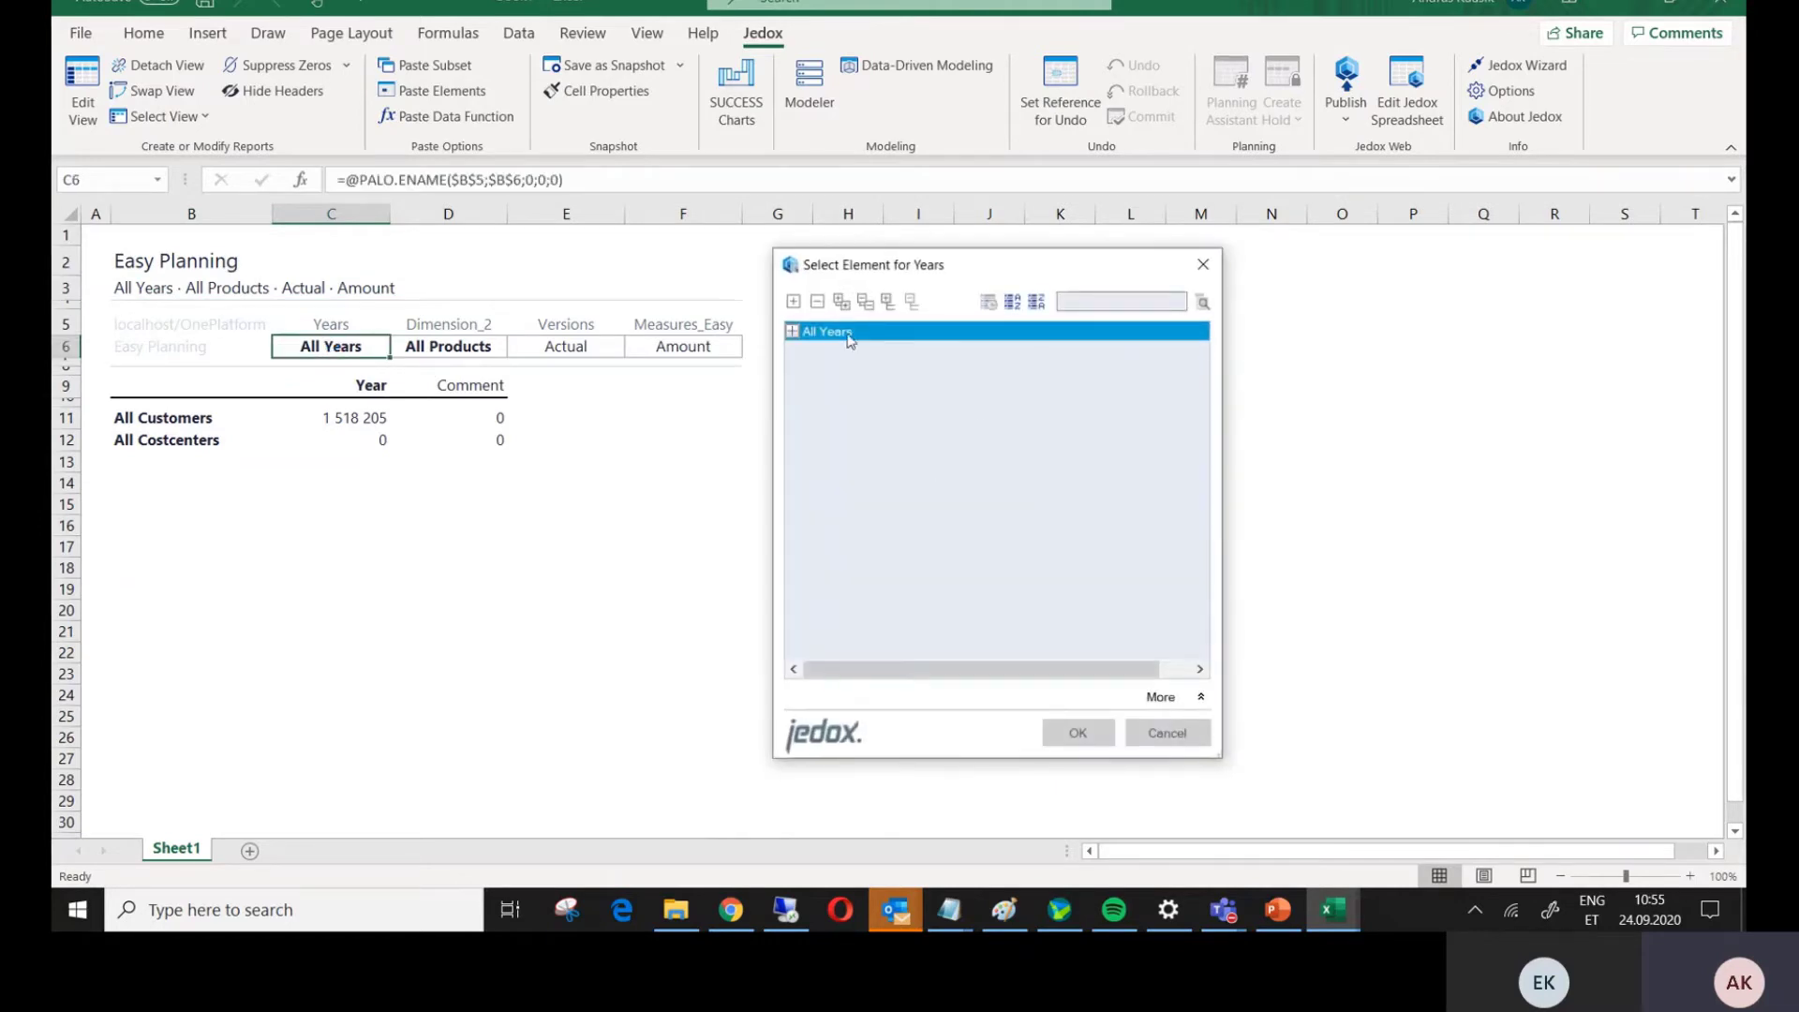
{"action": "left_click", "coordinate": [792, 332]}
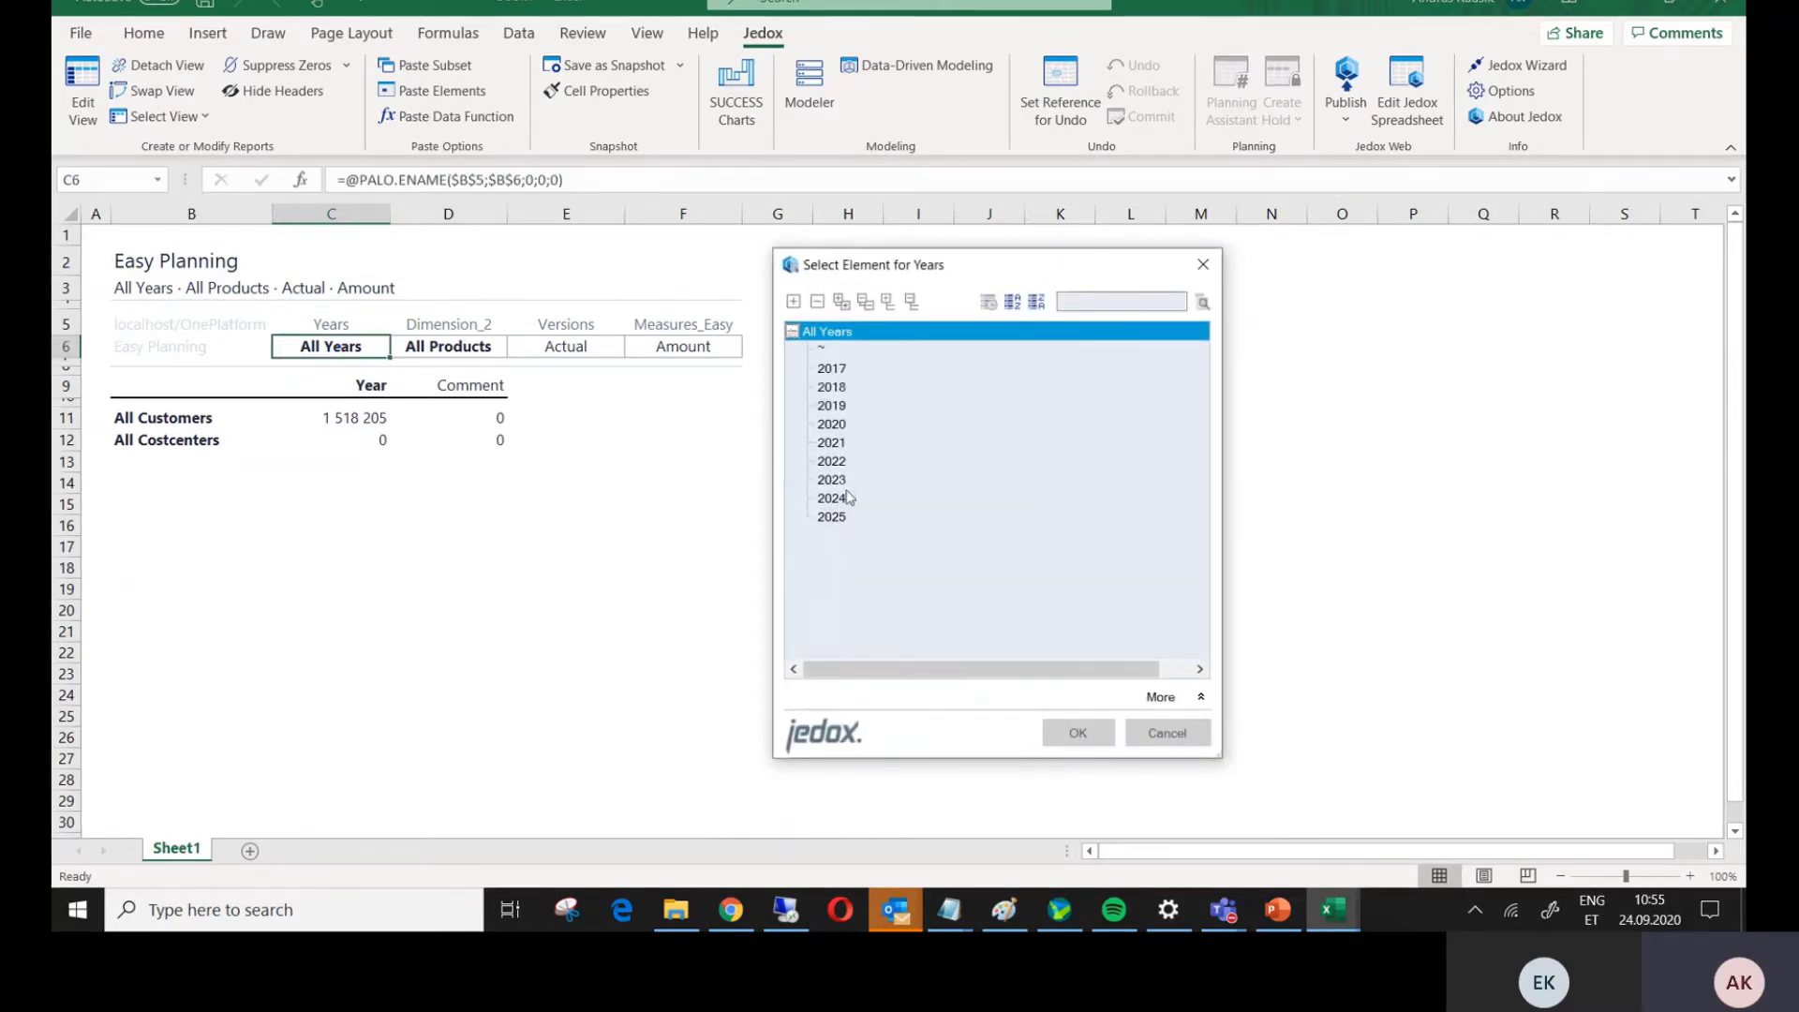
{"action": "left_click", "coordinate": [831, 424]}
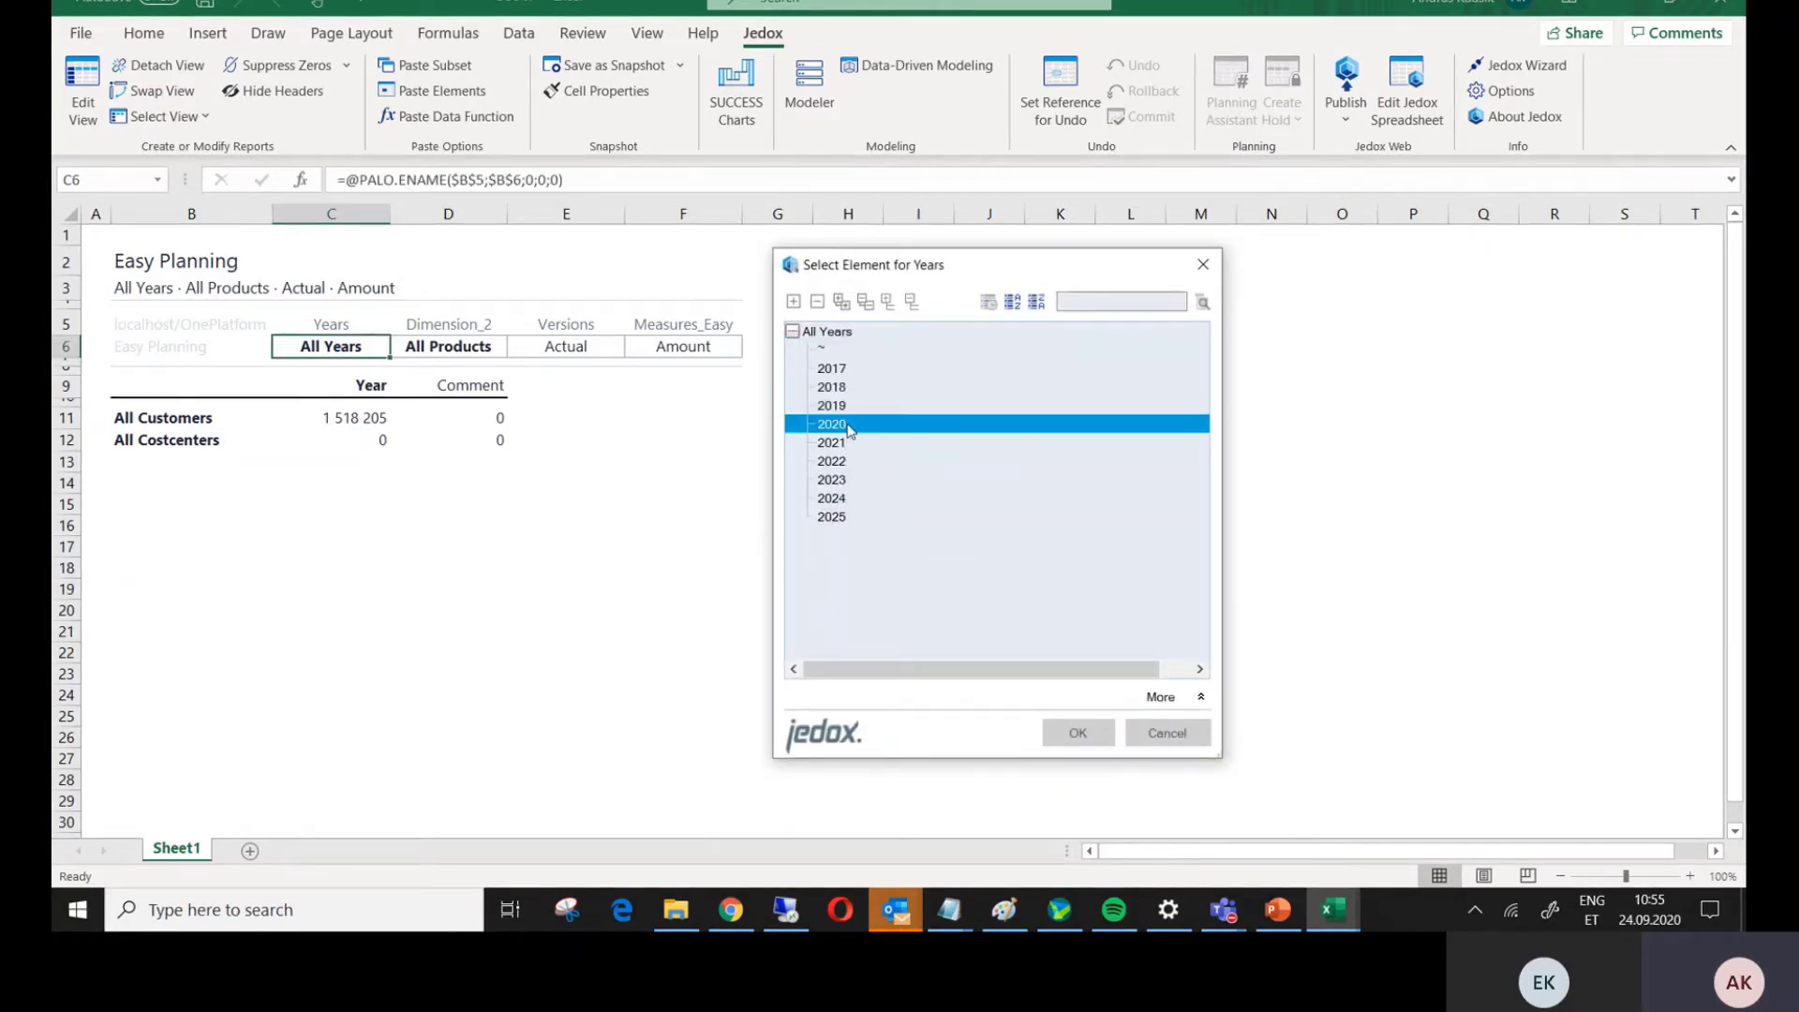
{"action": "left_click", "coordinate": [1078, 733]}
- Change the Versions filter of the view to Budget
{"action": "left_click", "coordinate": [569, 346]}
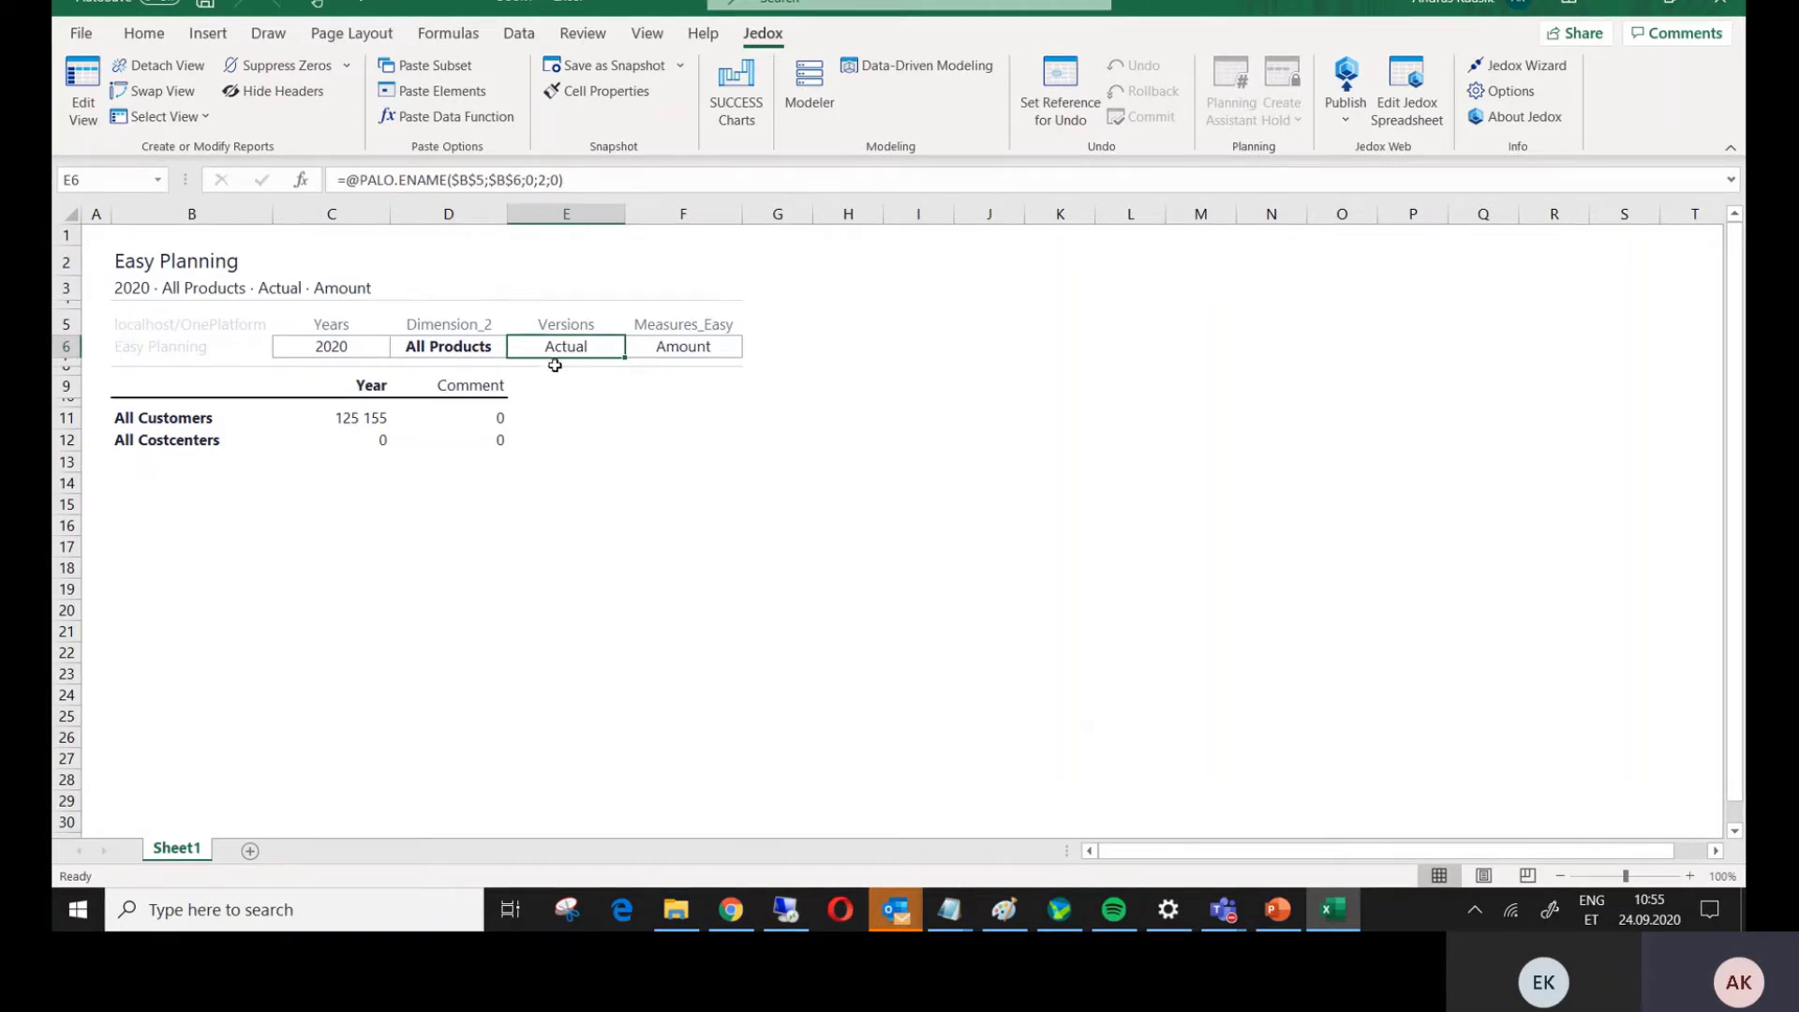
{"action": "double_click", "coordinate": [582, 347]}
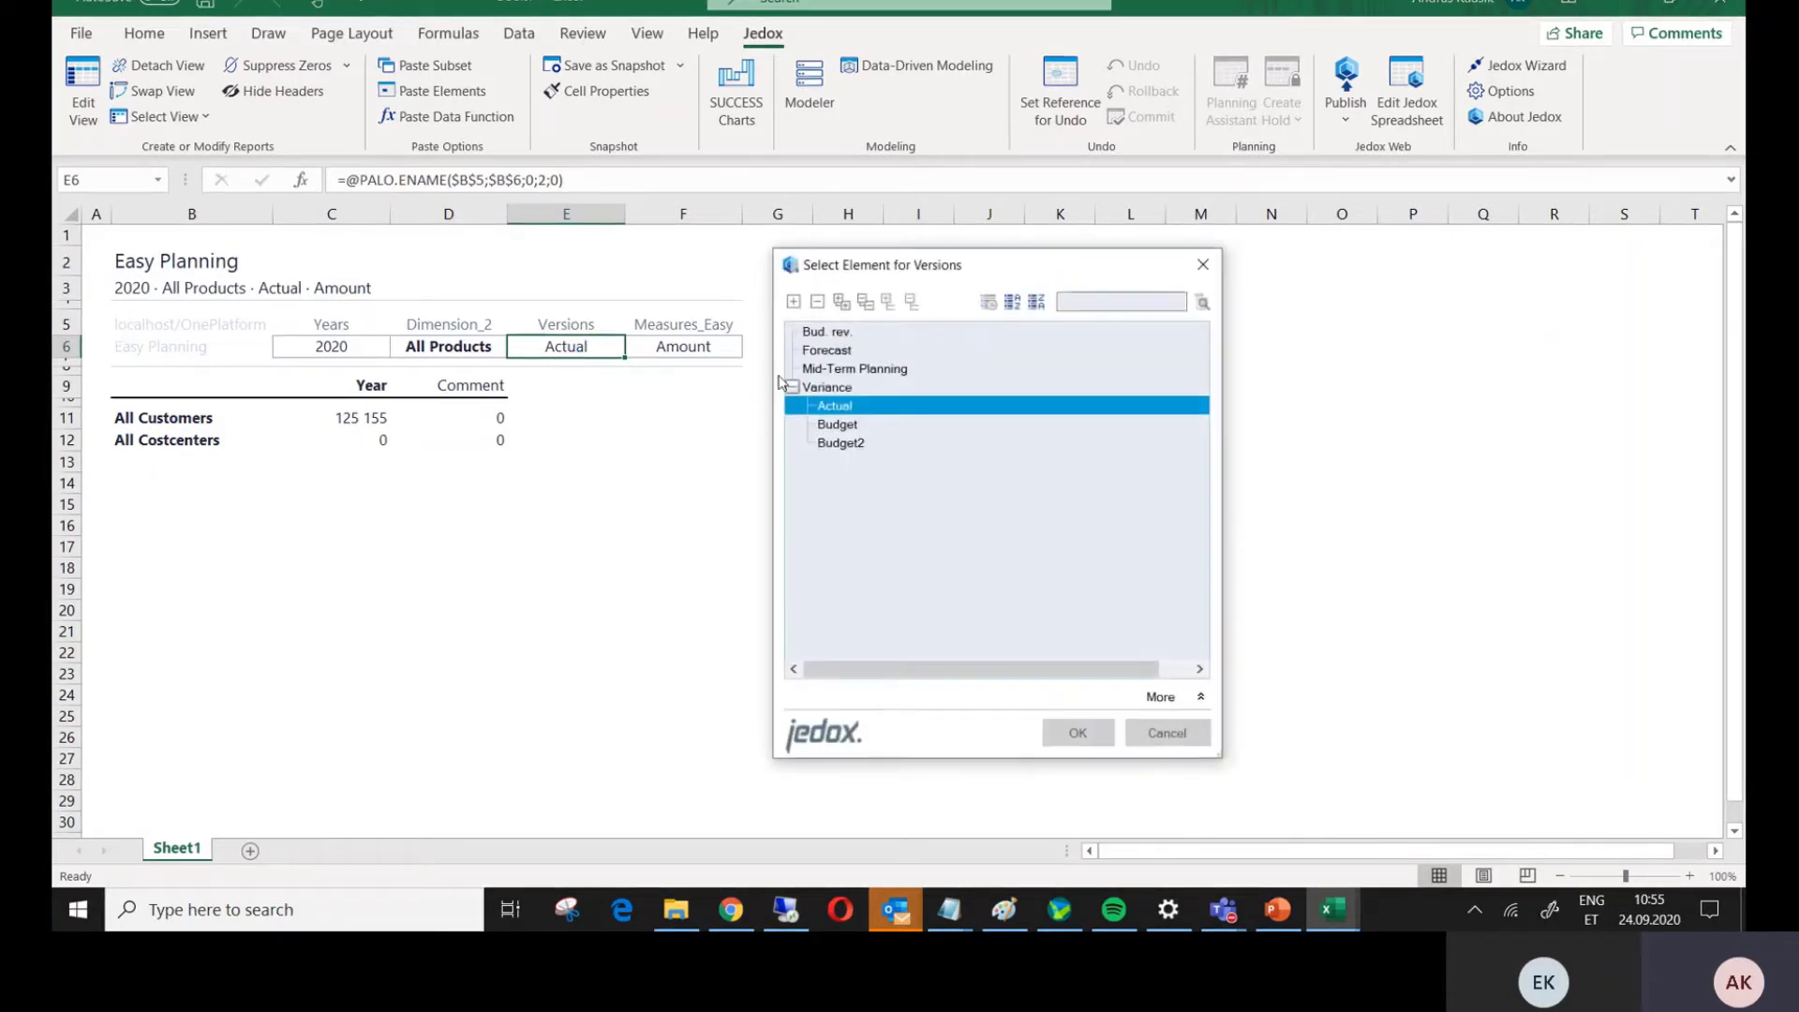
{"action": "left_click", "coordinate": [850, 430]}
{"action": "left_click", "coordinate": [1078, 732]}
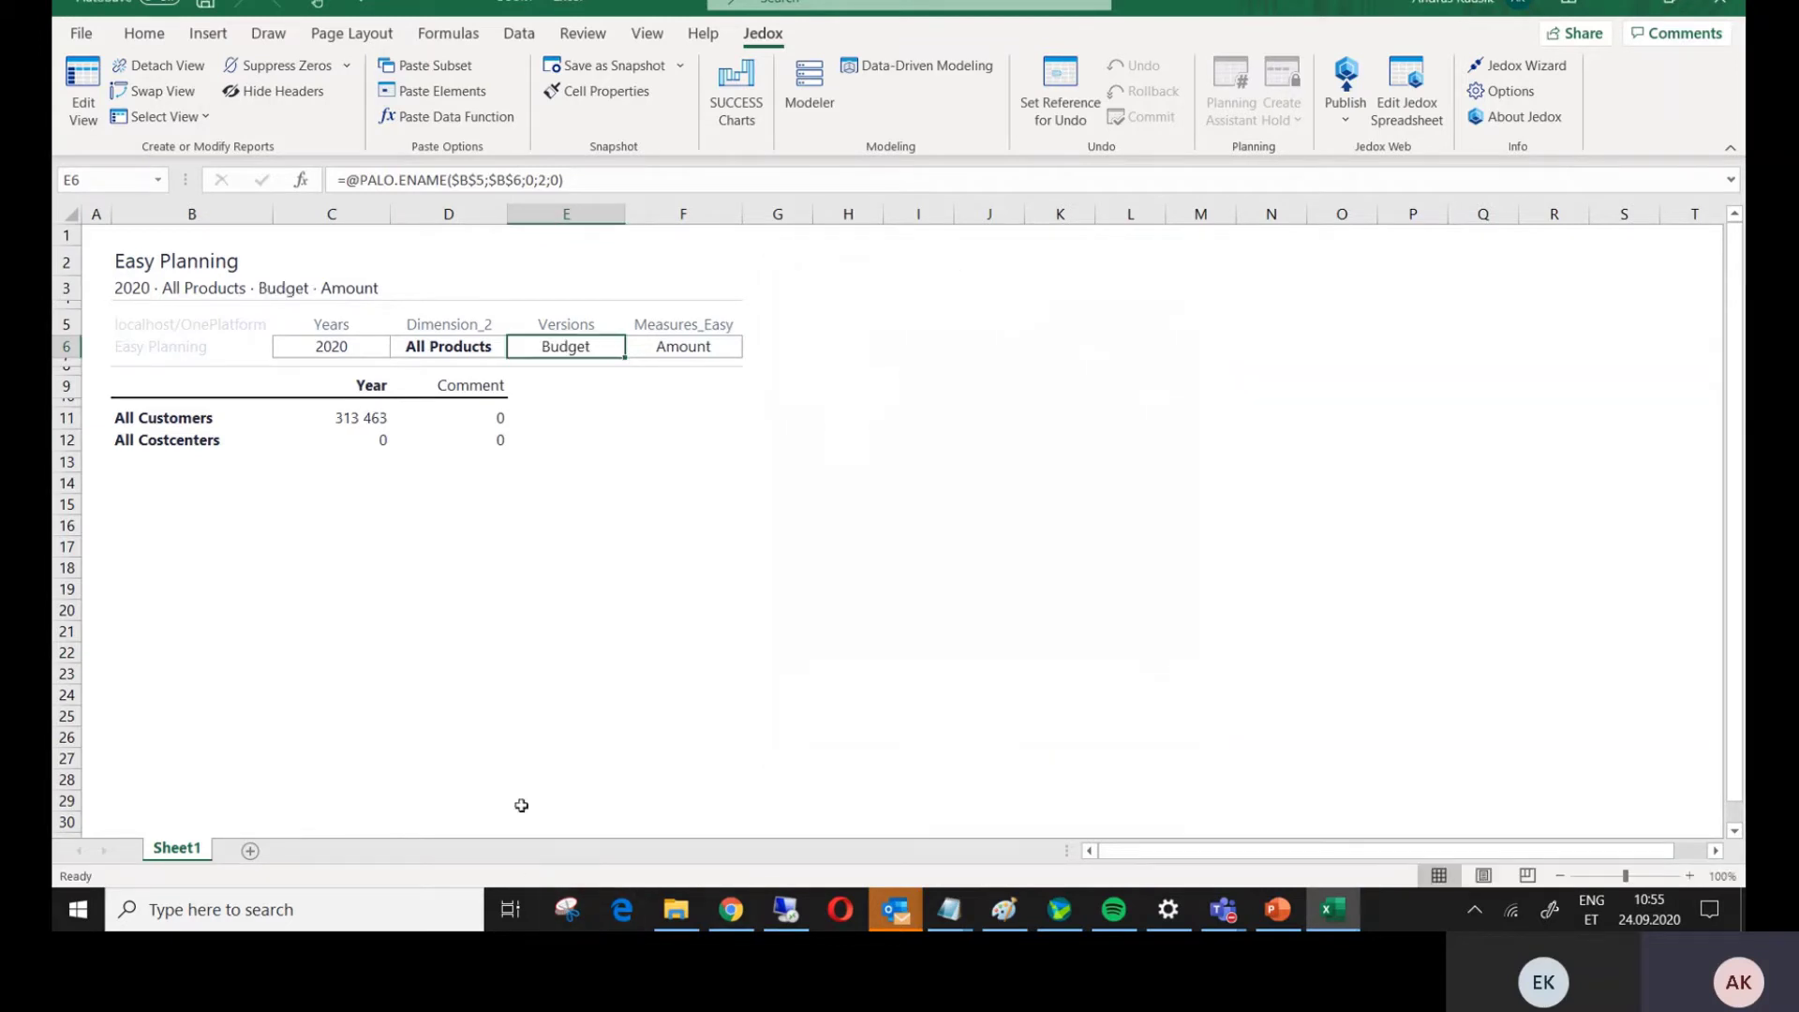
- Expand the All Customers and EURO rows and drill the Year column down through Qtr.1 to its months
{"action": "left_click", "coordinate": [174, 435]}
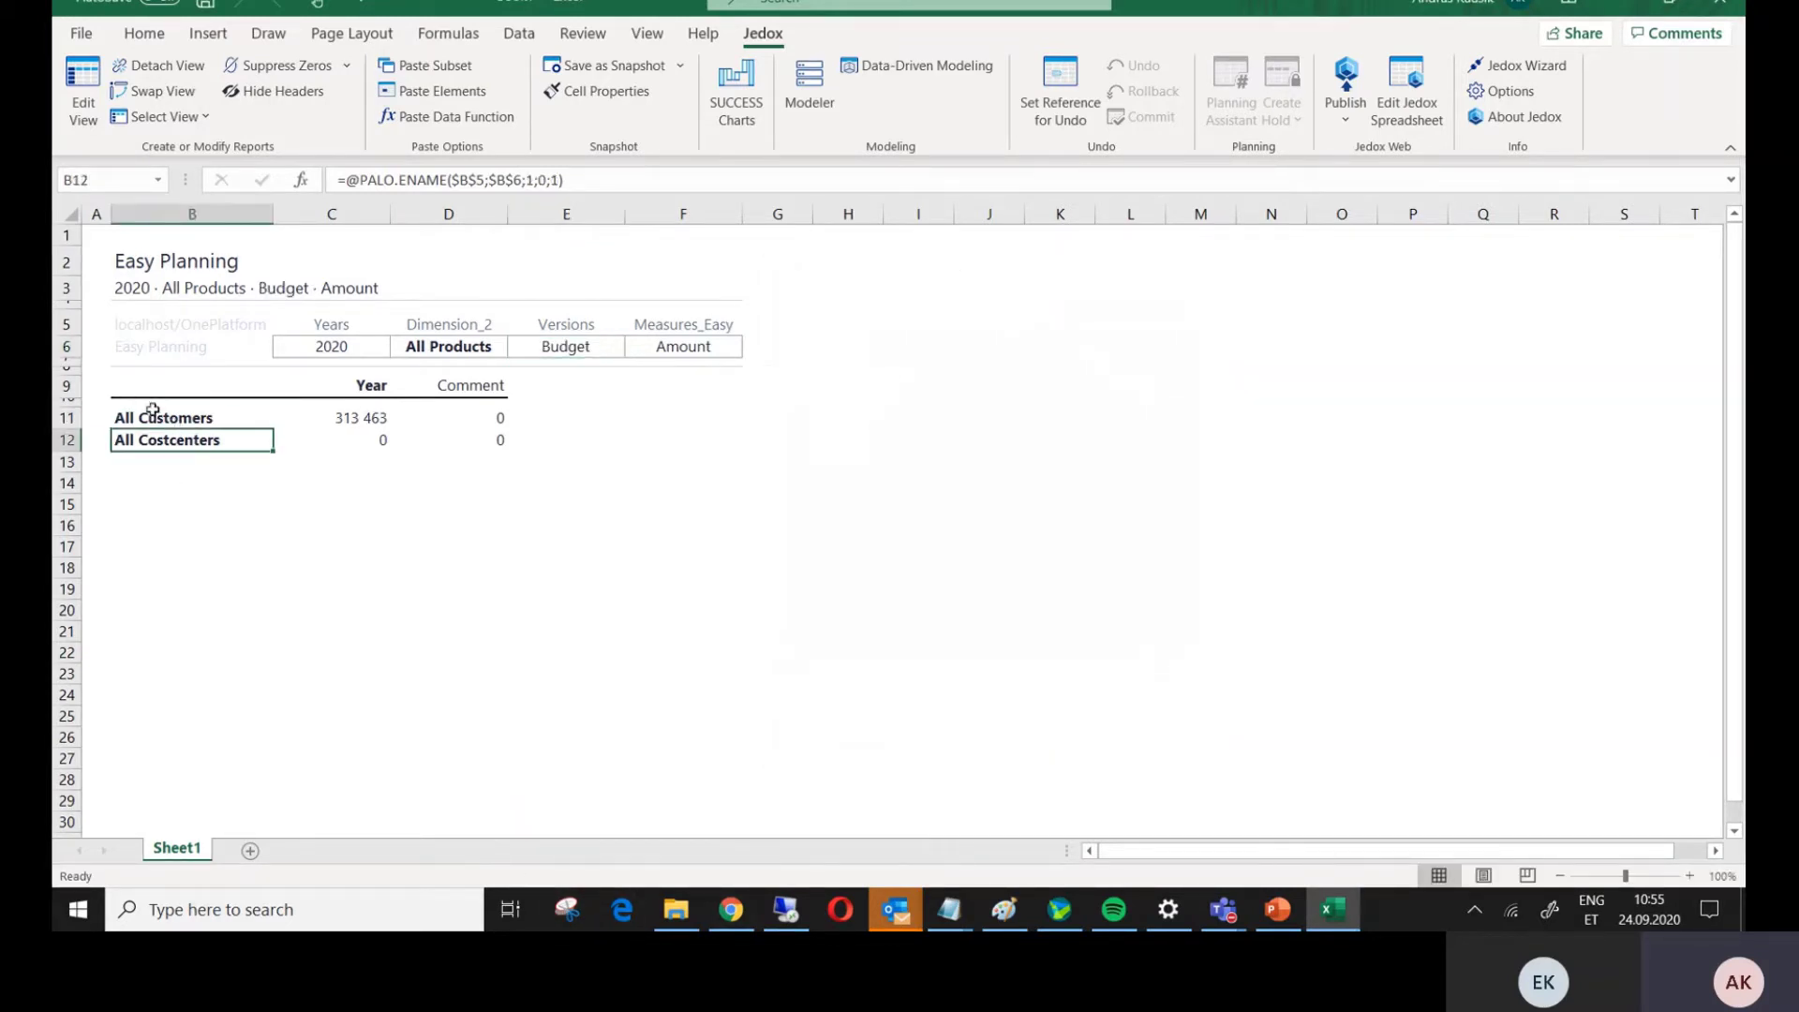
{"action": "double_click", "coordinate": [150, 417]}
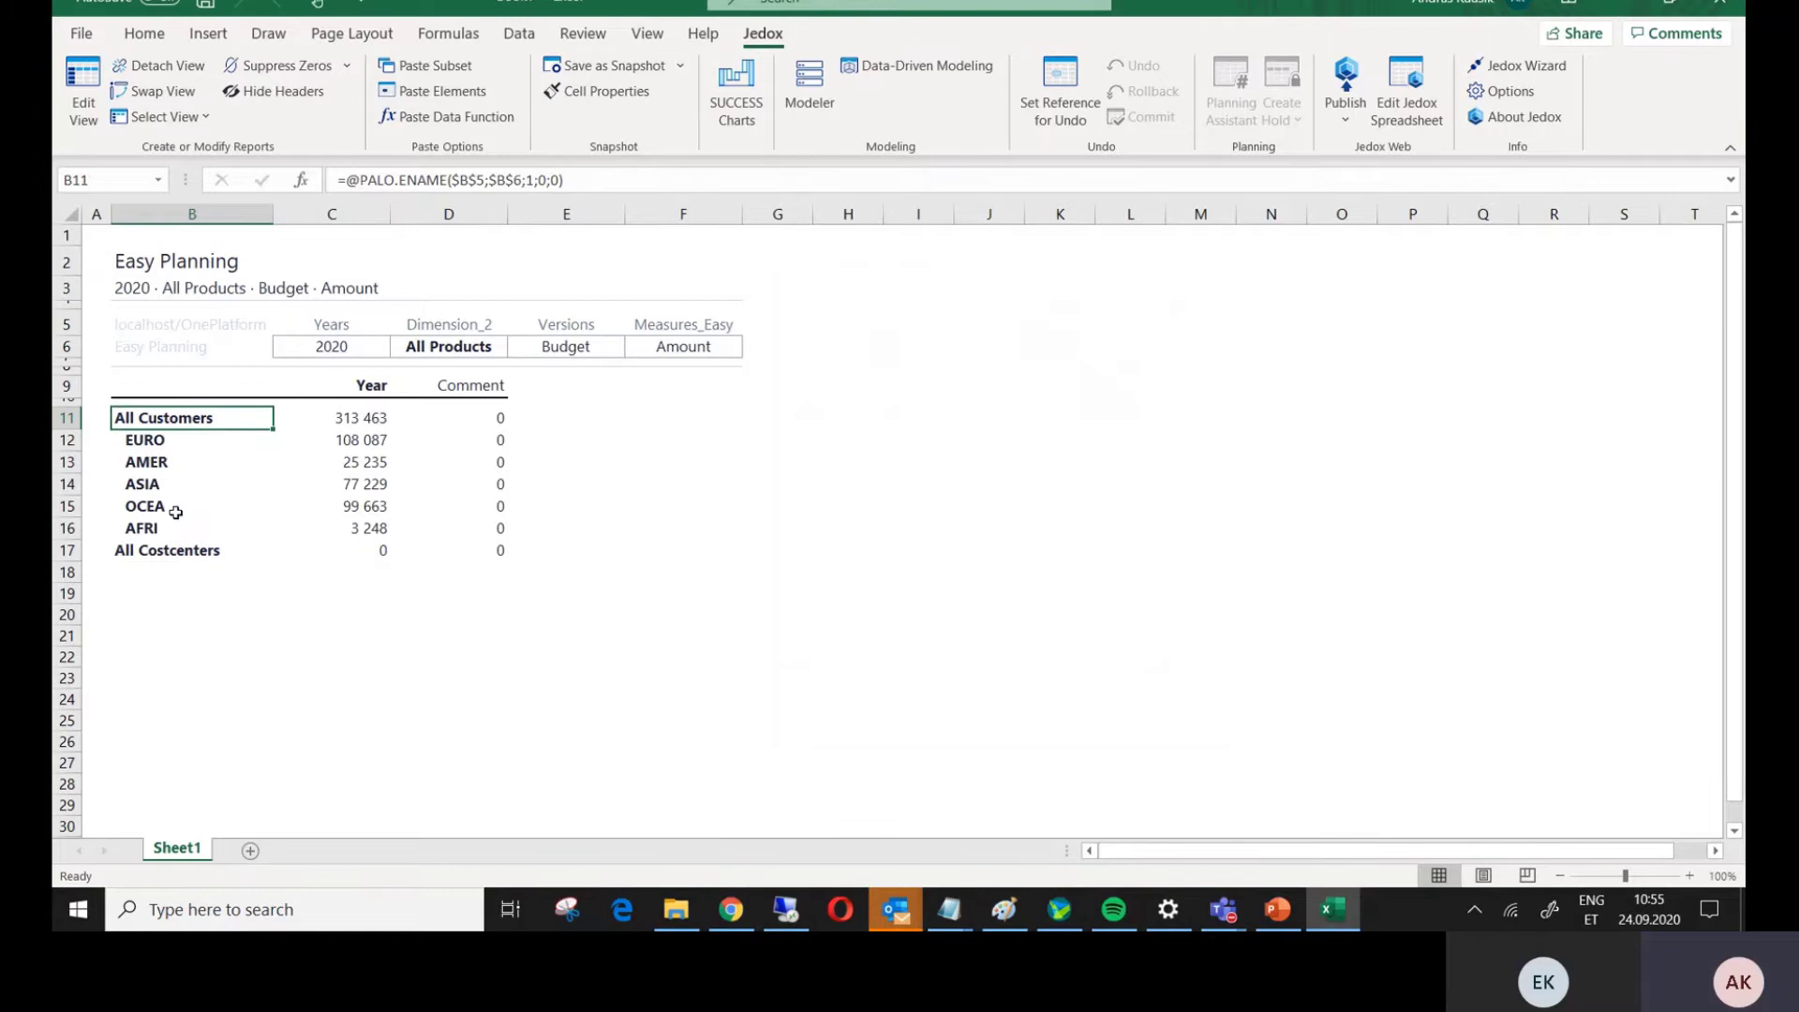
{"action": "double_click", "coordinate": [155, 441]}
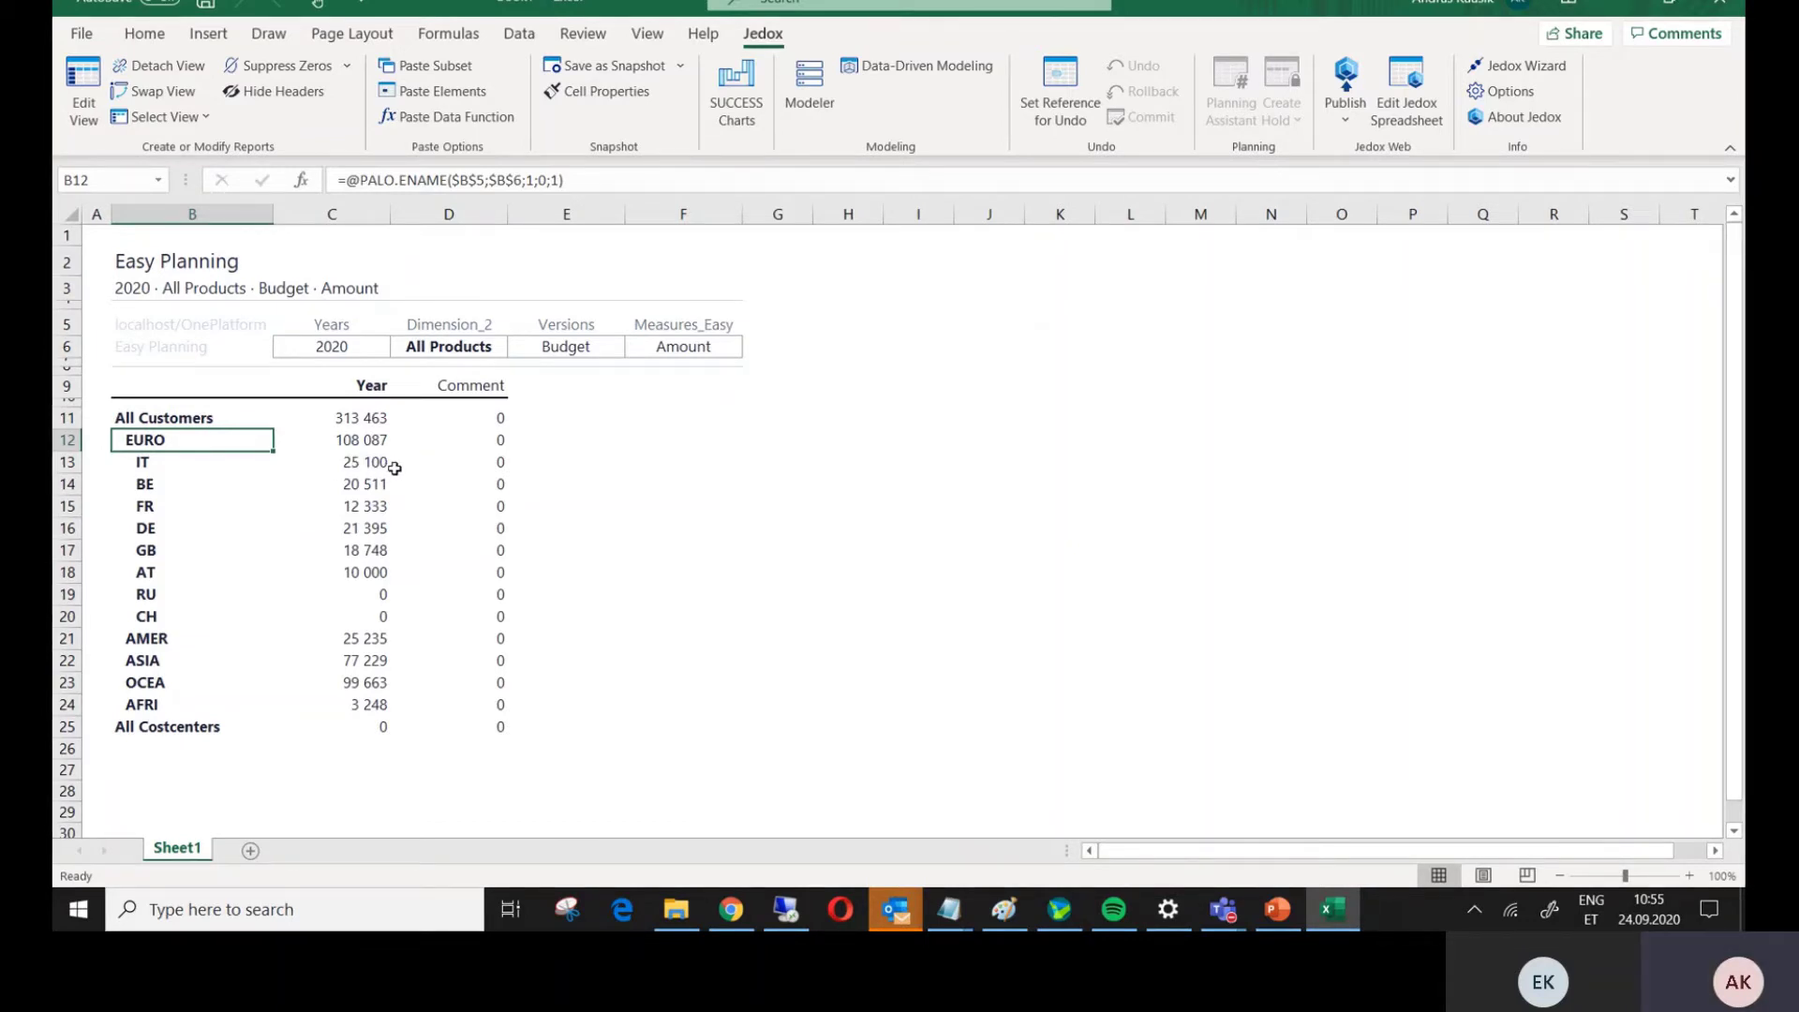
{"action": "double_click", "coordinate": [368, 386]}
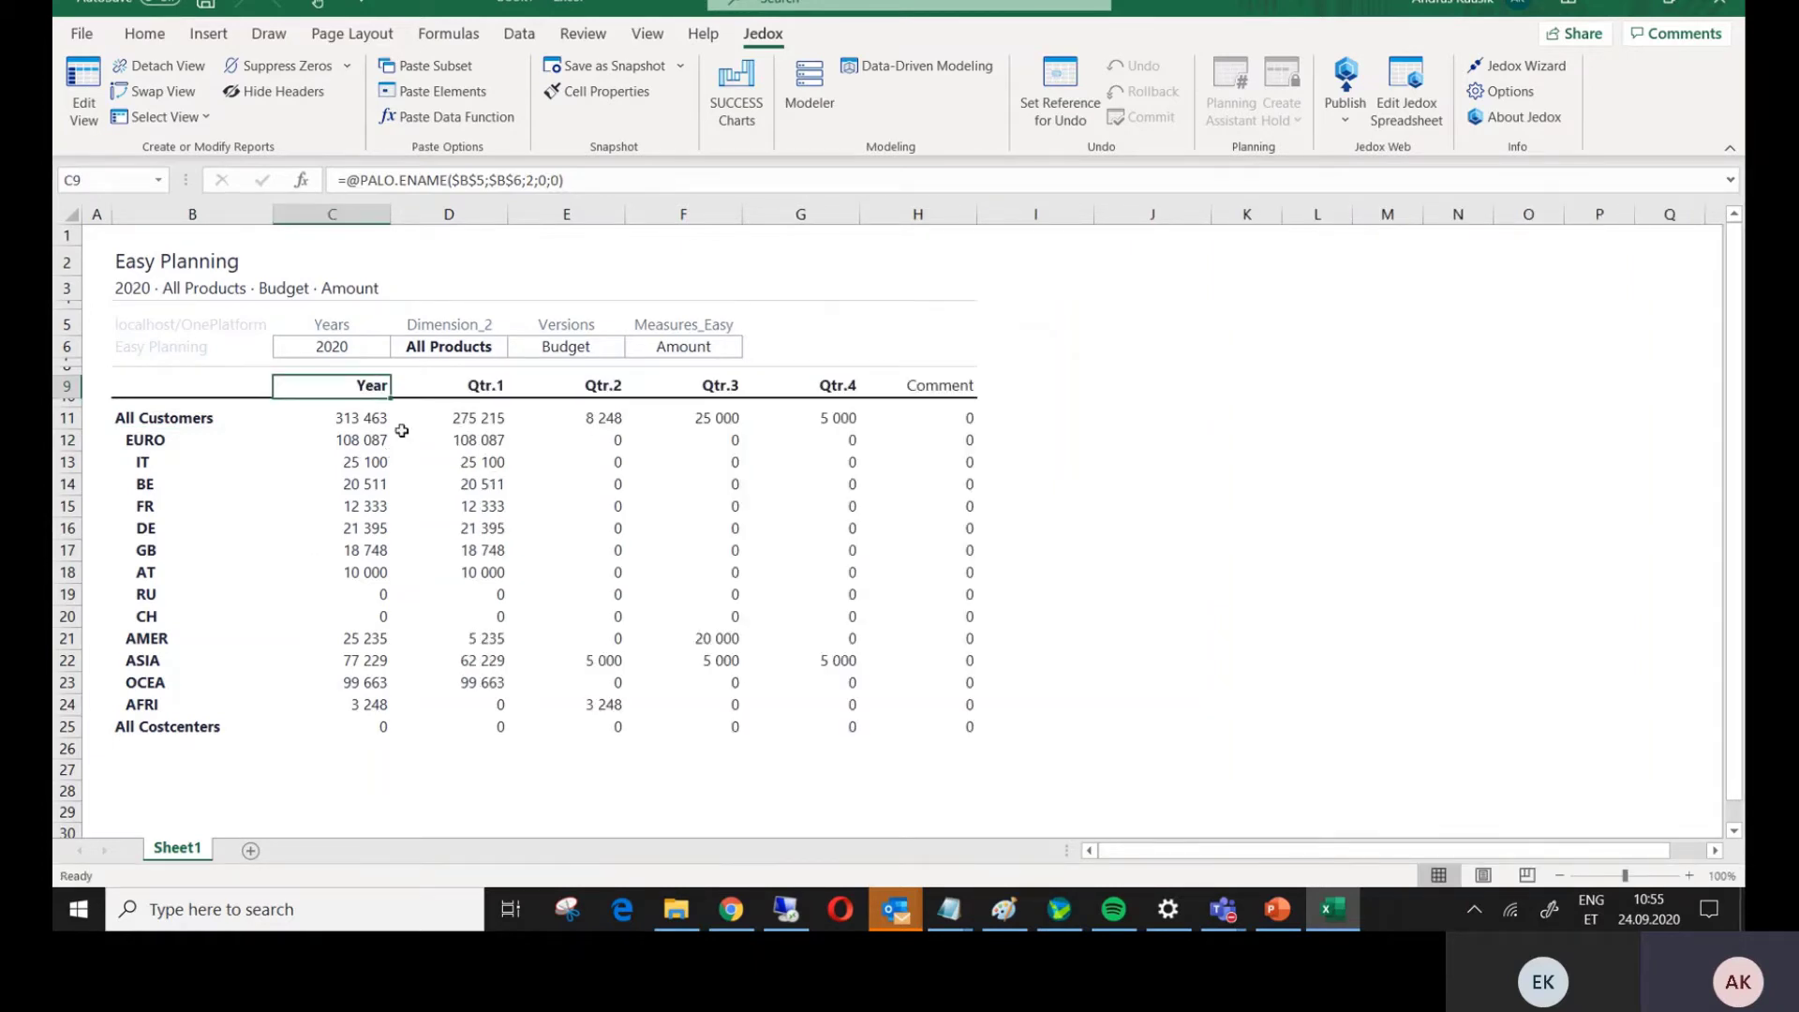
{"action": "left_click", "coordinate": [485, 388]}
{"action": "double_click", "coordinate": [485, 388]}
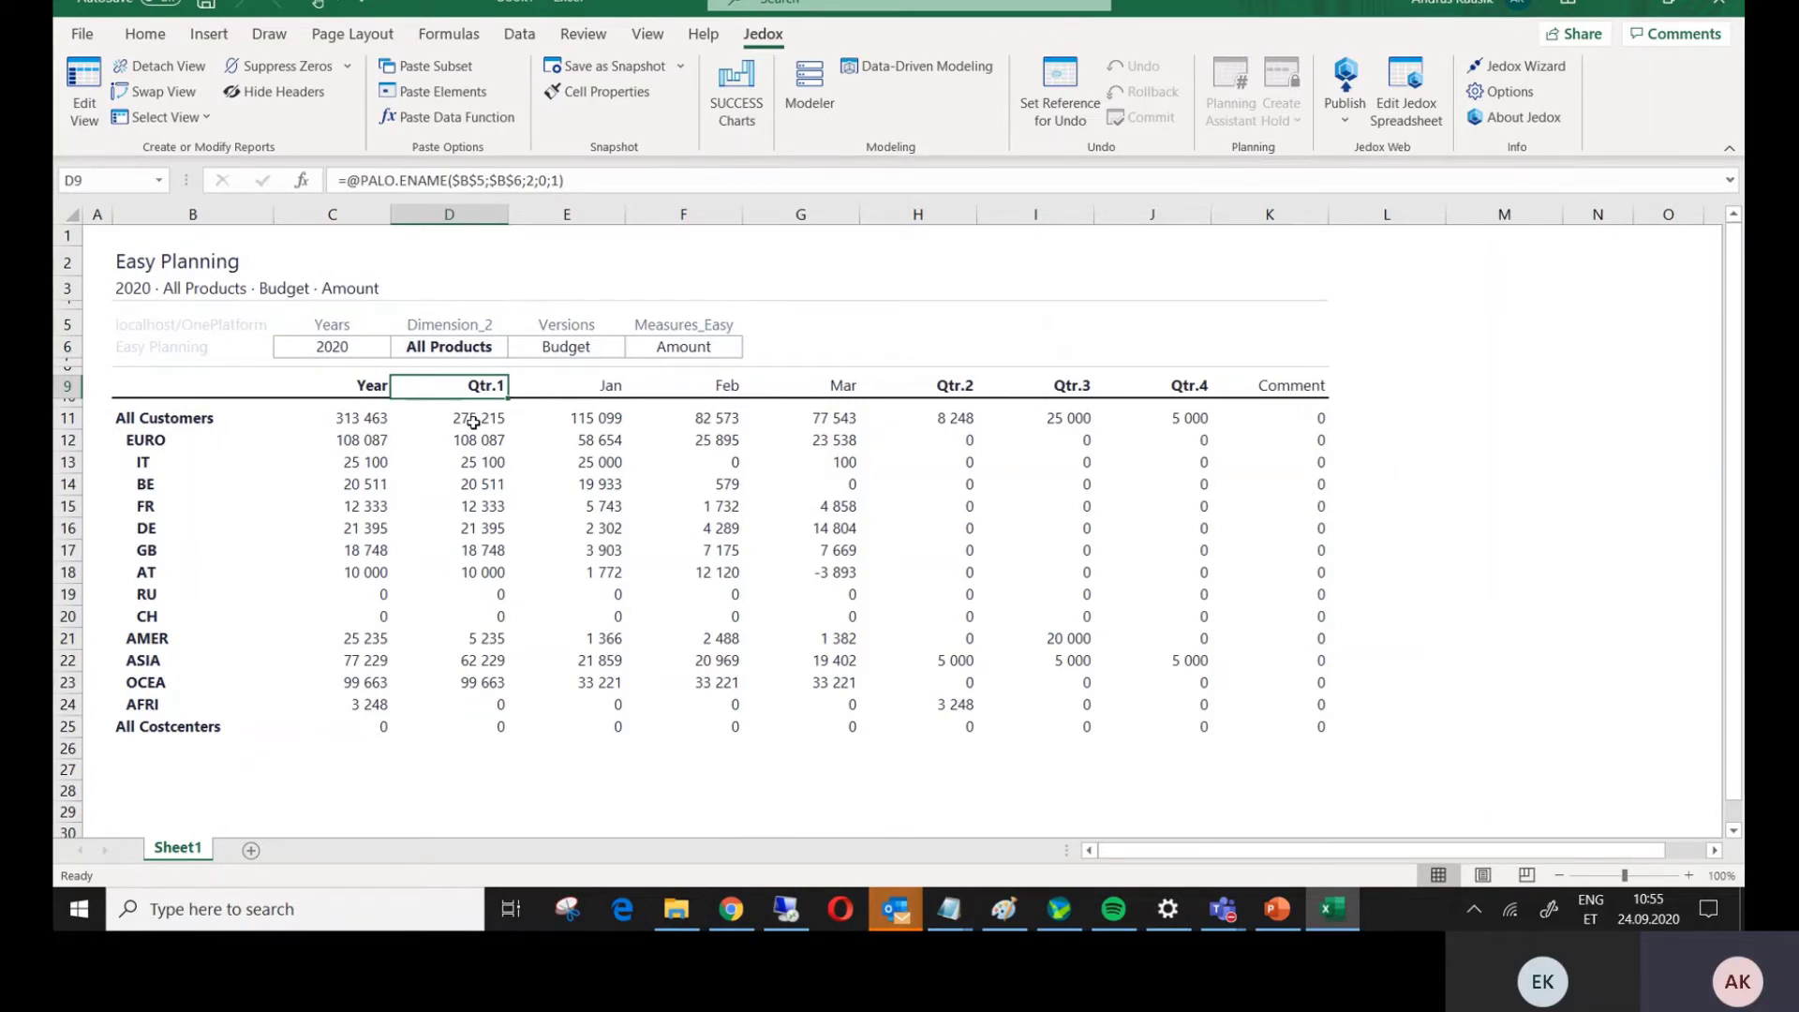
- Set the Dimension_2 filter to New Red Bike, found under Bikes and City Bikes
{"action": "double_click", "coordinate": [450, 347]}
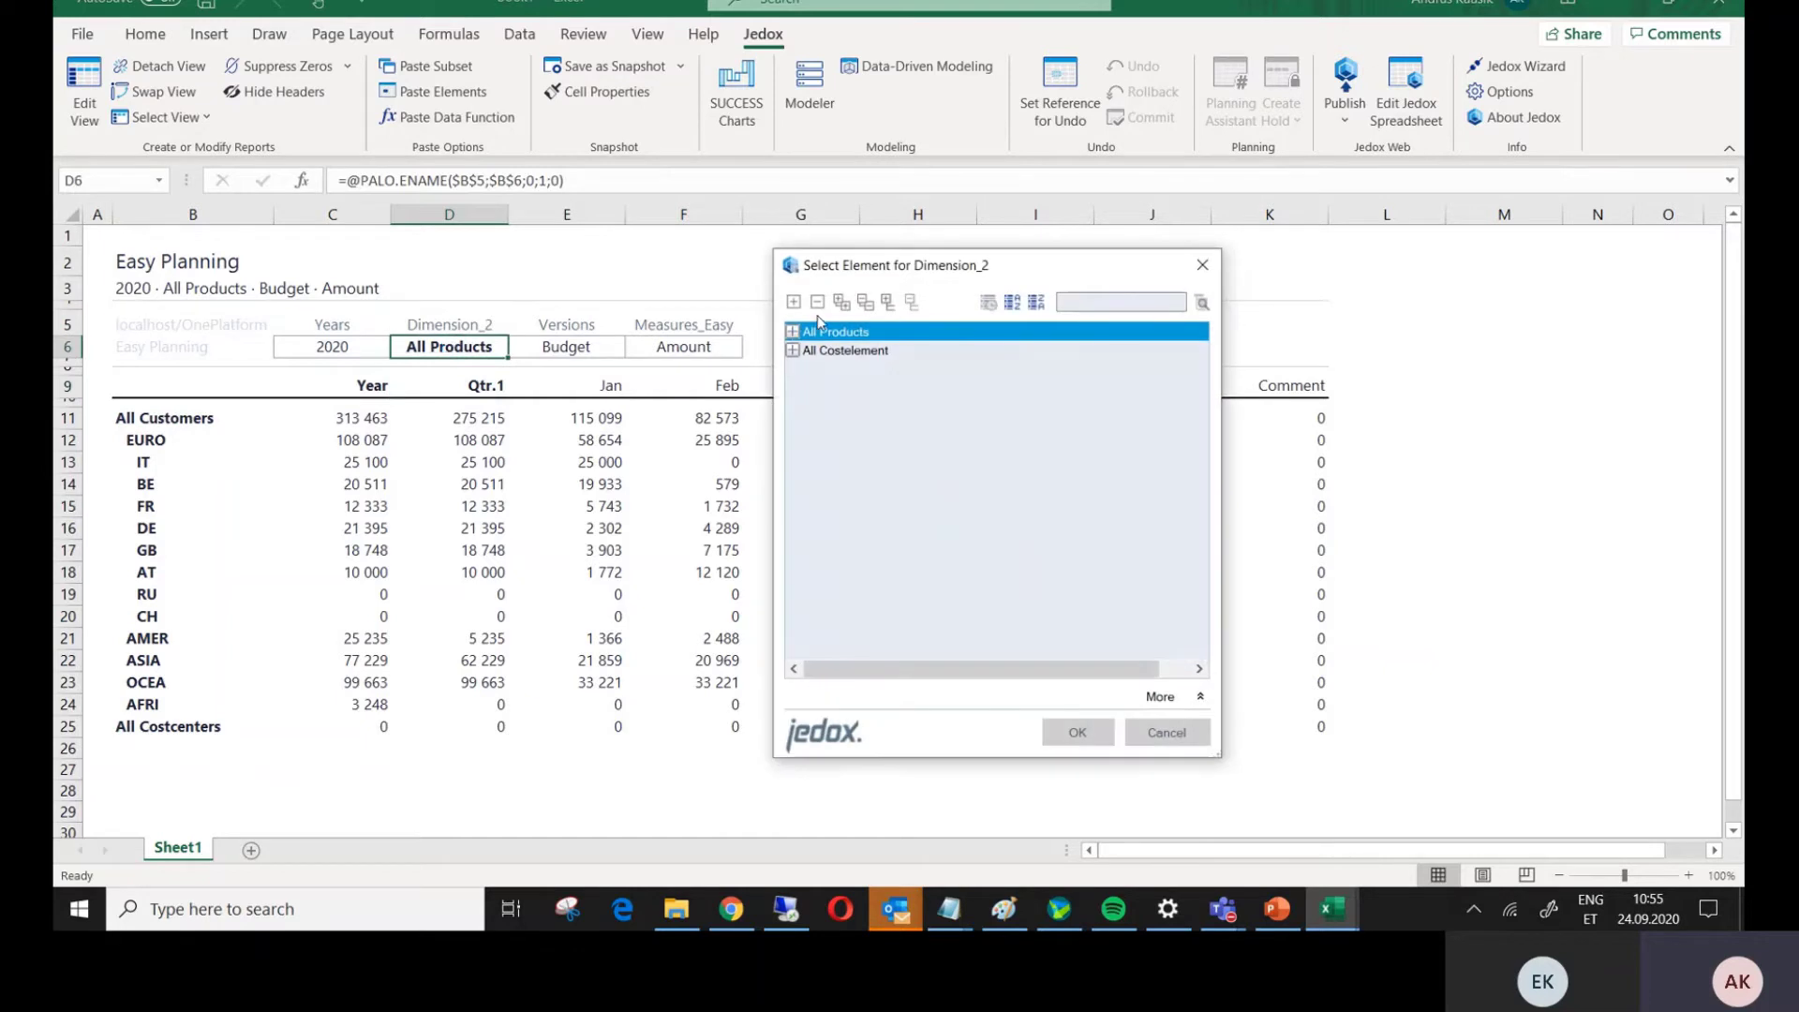
{"action": "left_click", "coordinate": [794, 333]}
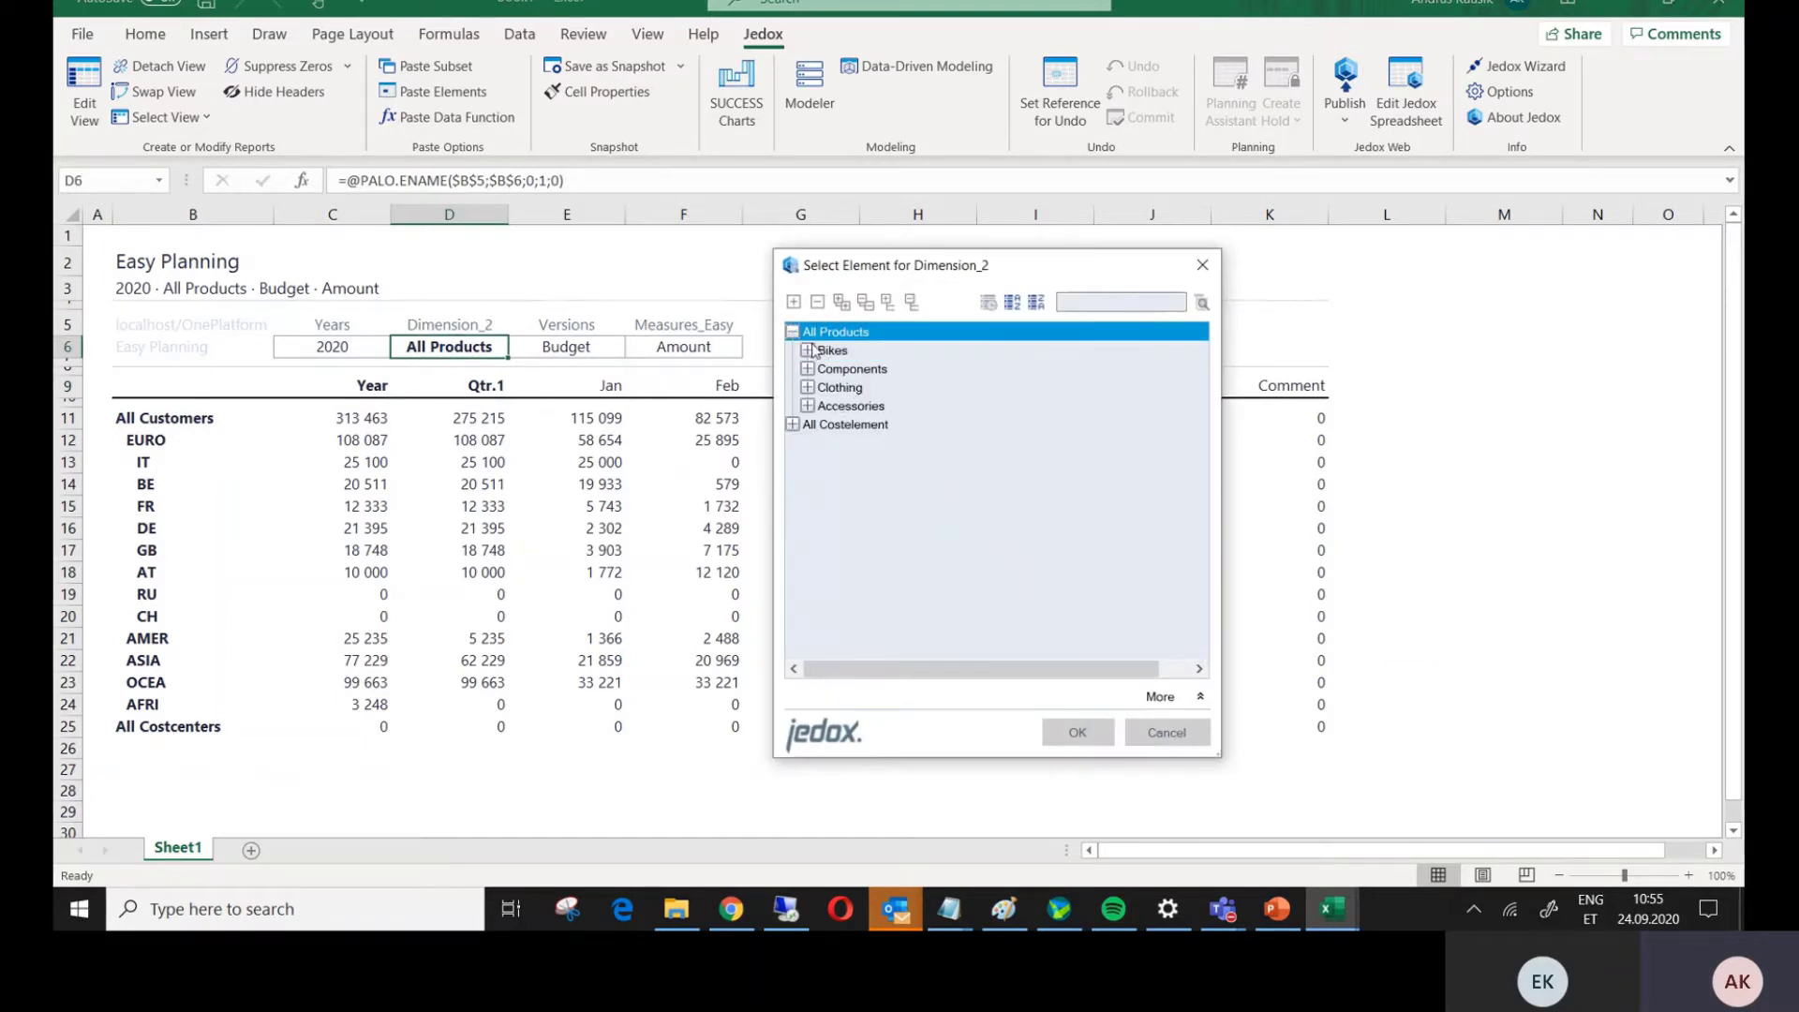
{"action": "left_click", "coordinate": [807, 351]}
{"action": "left_click", "coordinate": [821, 428]}
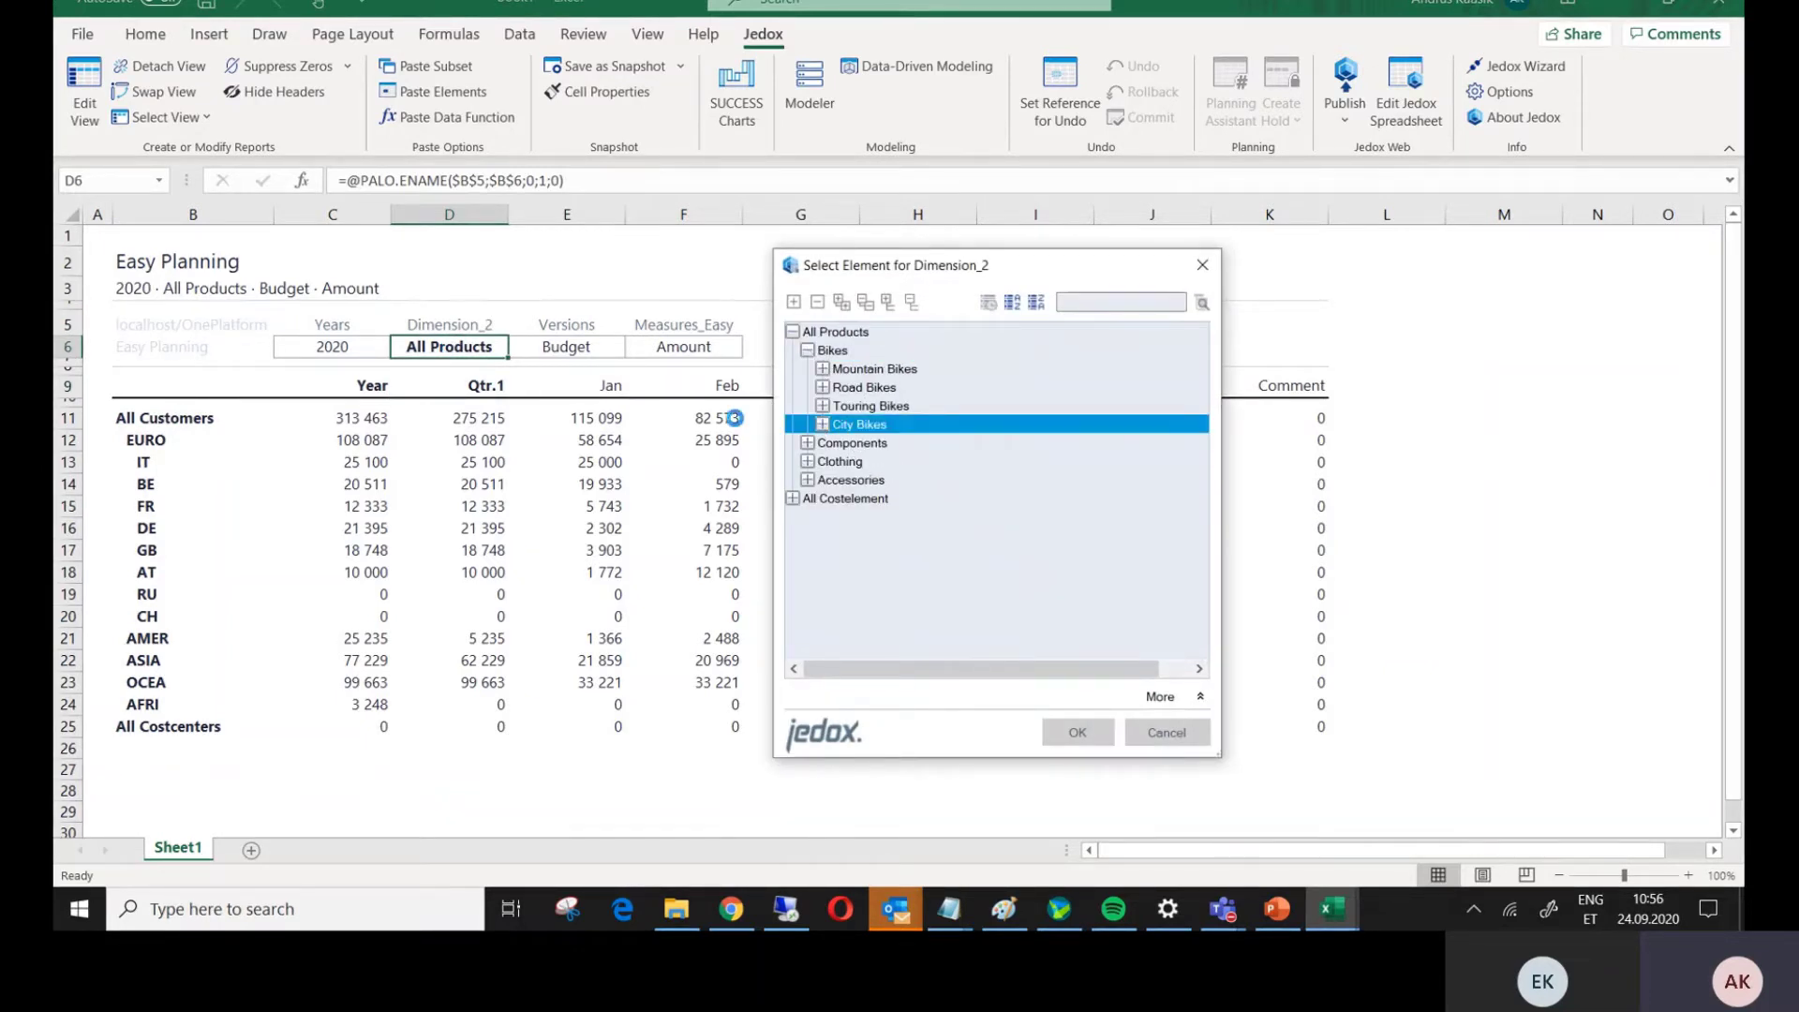
{"action": "left_click", "coordinate": [822, 425]}
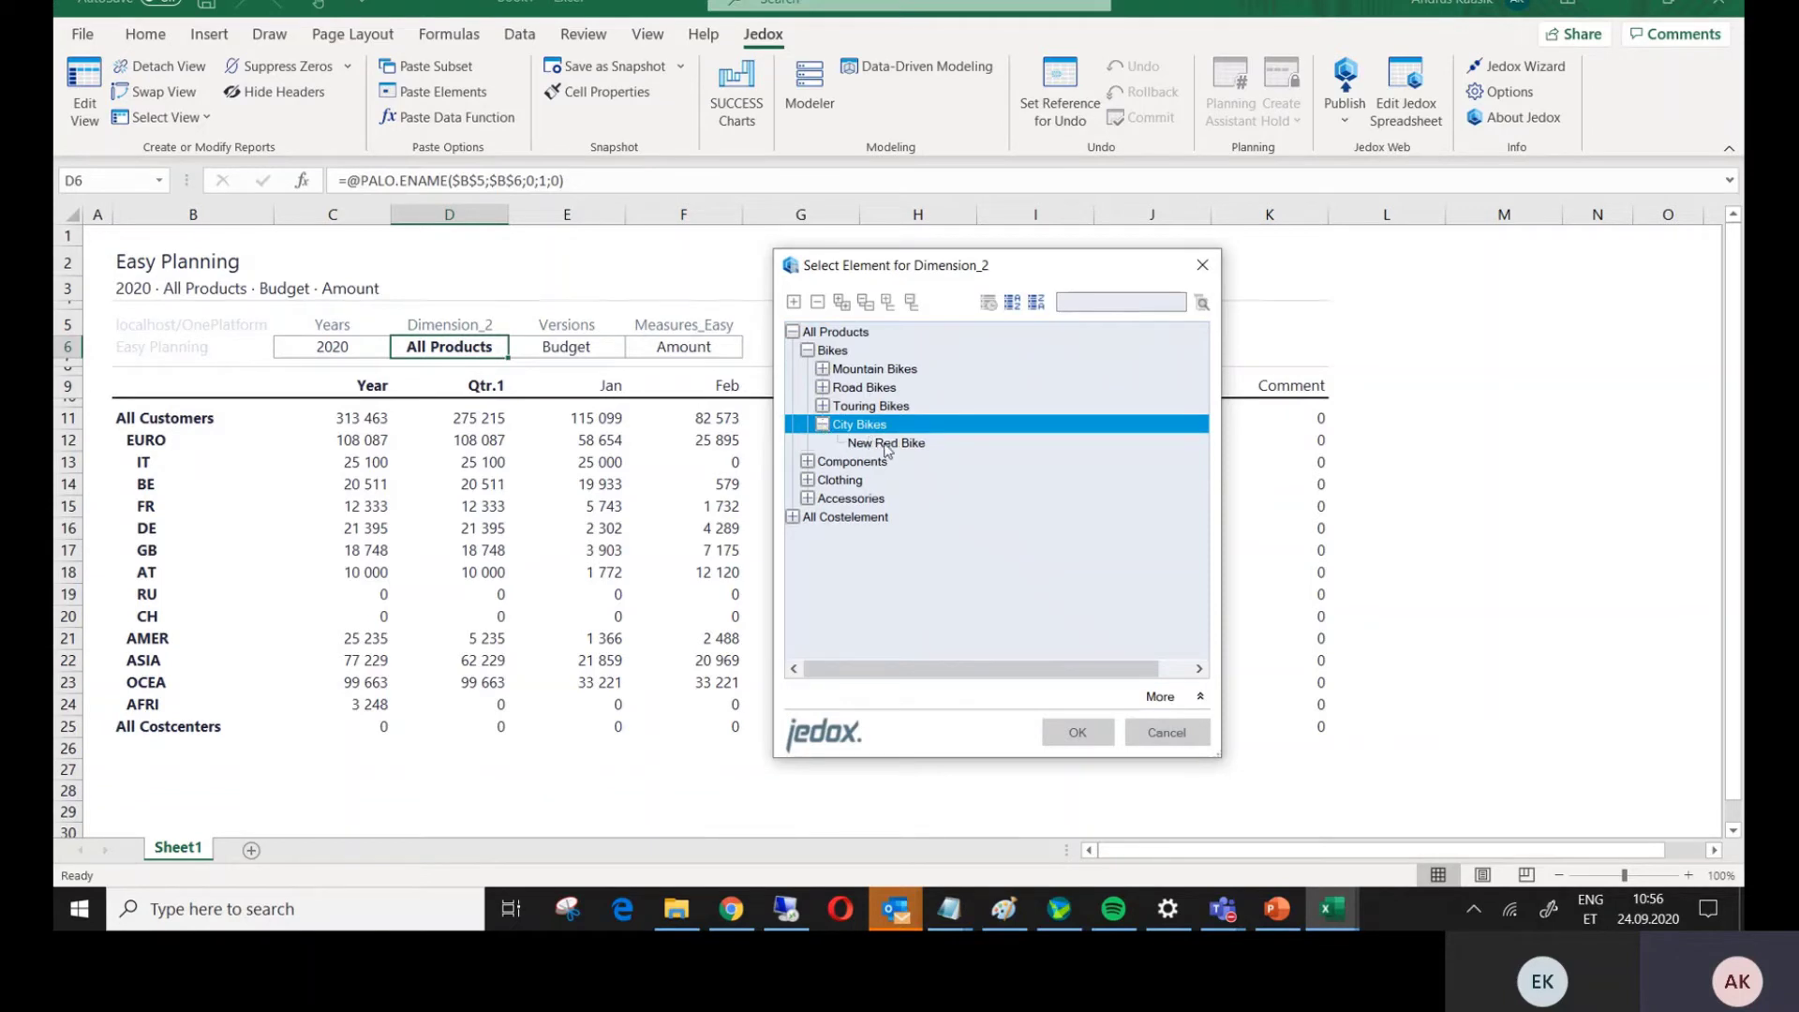
{"action": "left_click", "coordinate": [886, 445]}
{"action": "left_click", "coordinate": [1078, 733]}
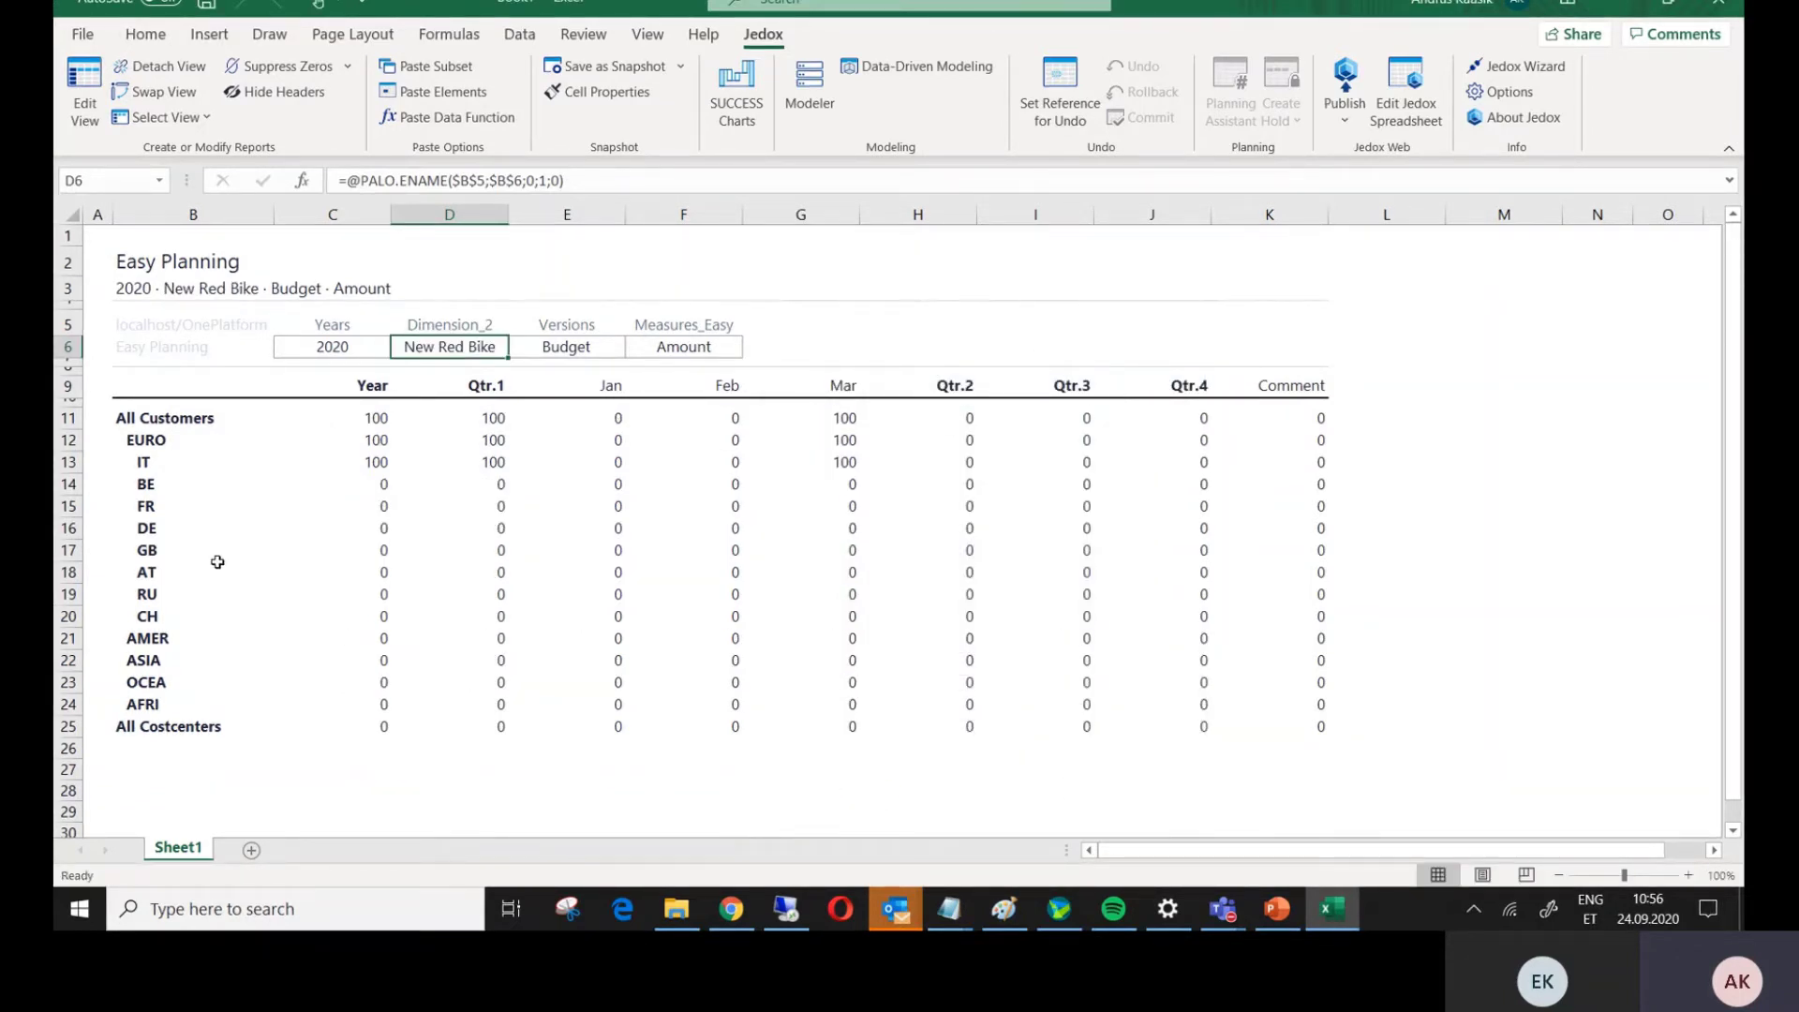
- Scale IT's March budget to half with the entry #50% and recalculate the sheet
{"action": "left_click", "coordinate": [834, 470]}
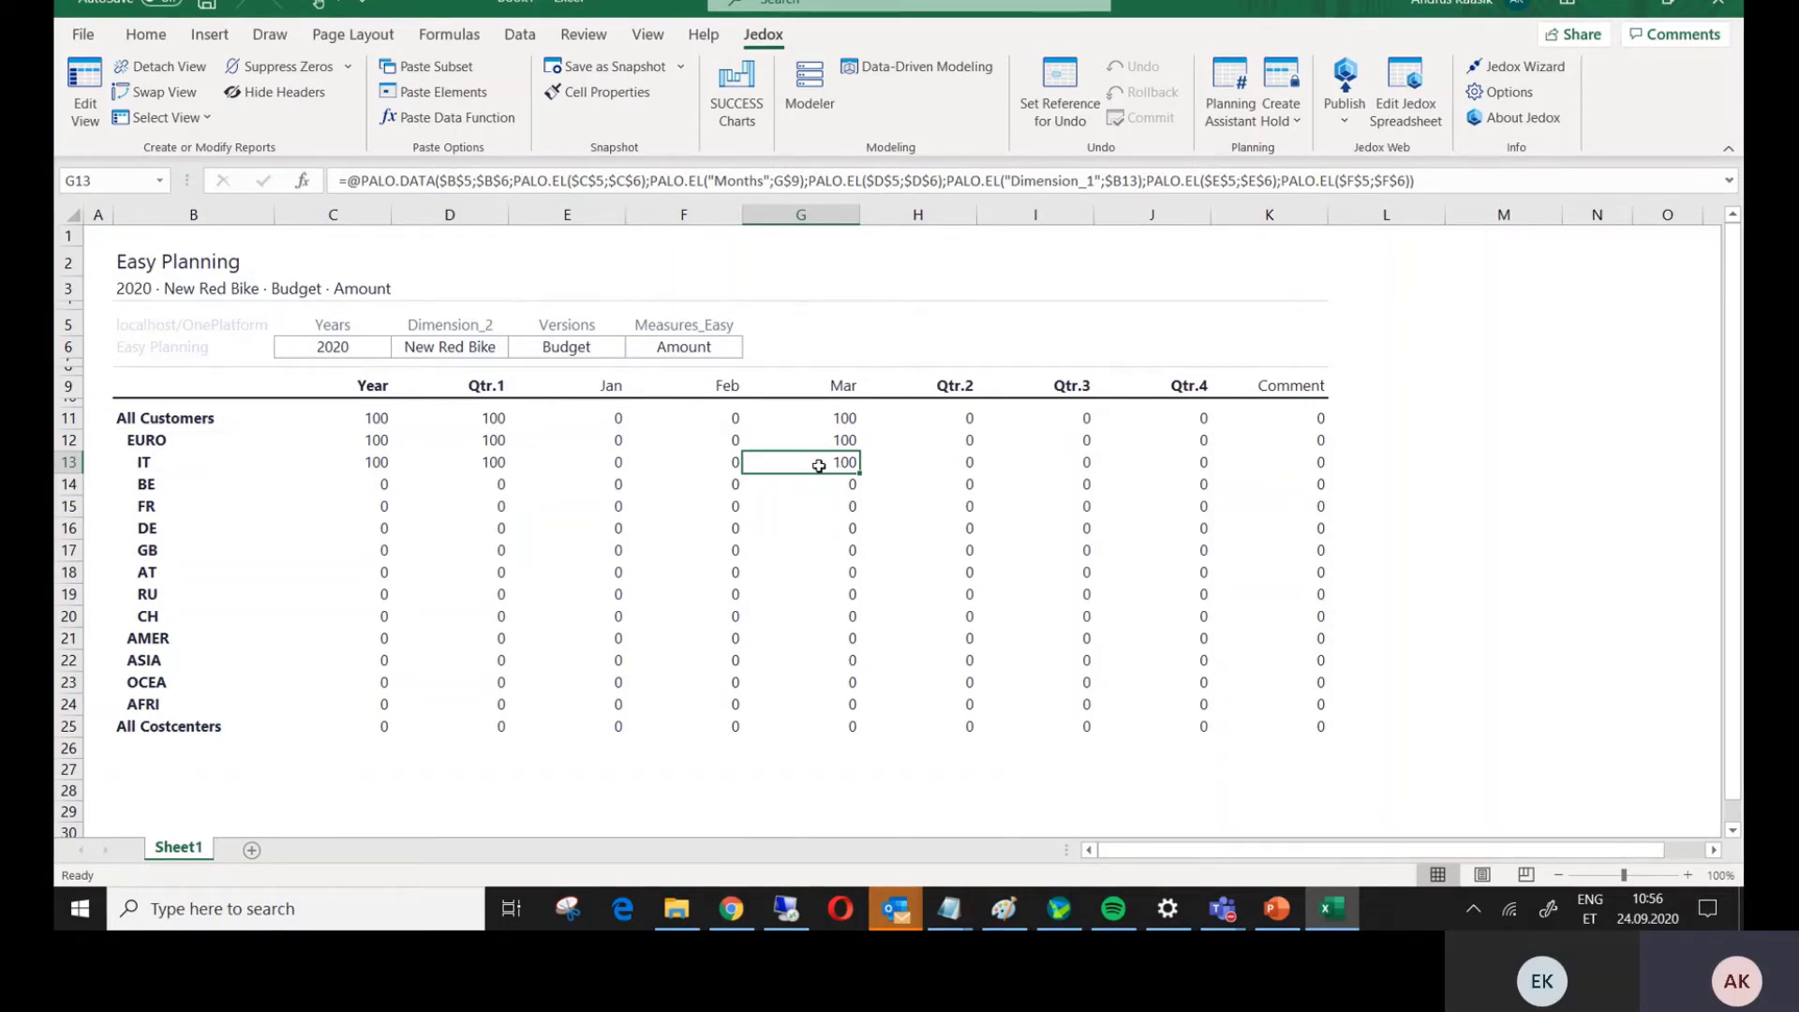
{"action": "type", "text": "#50%"}
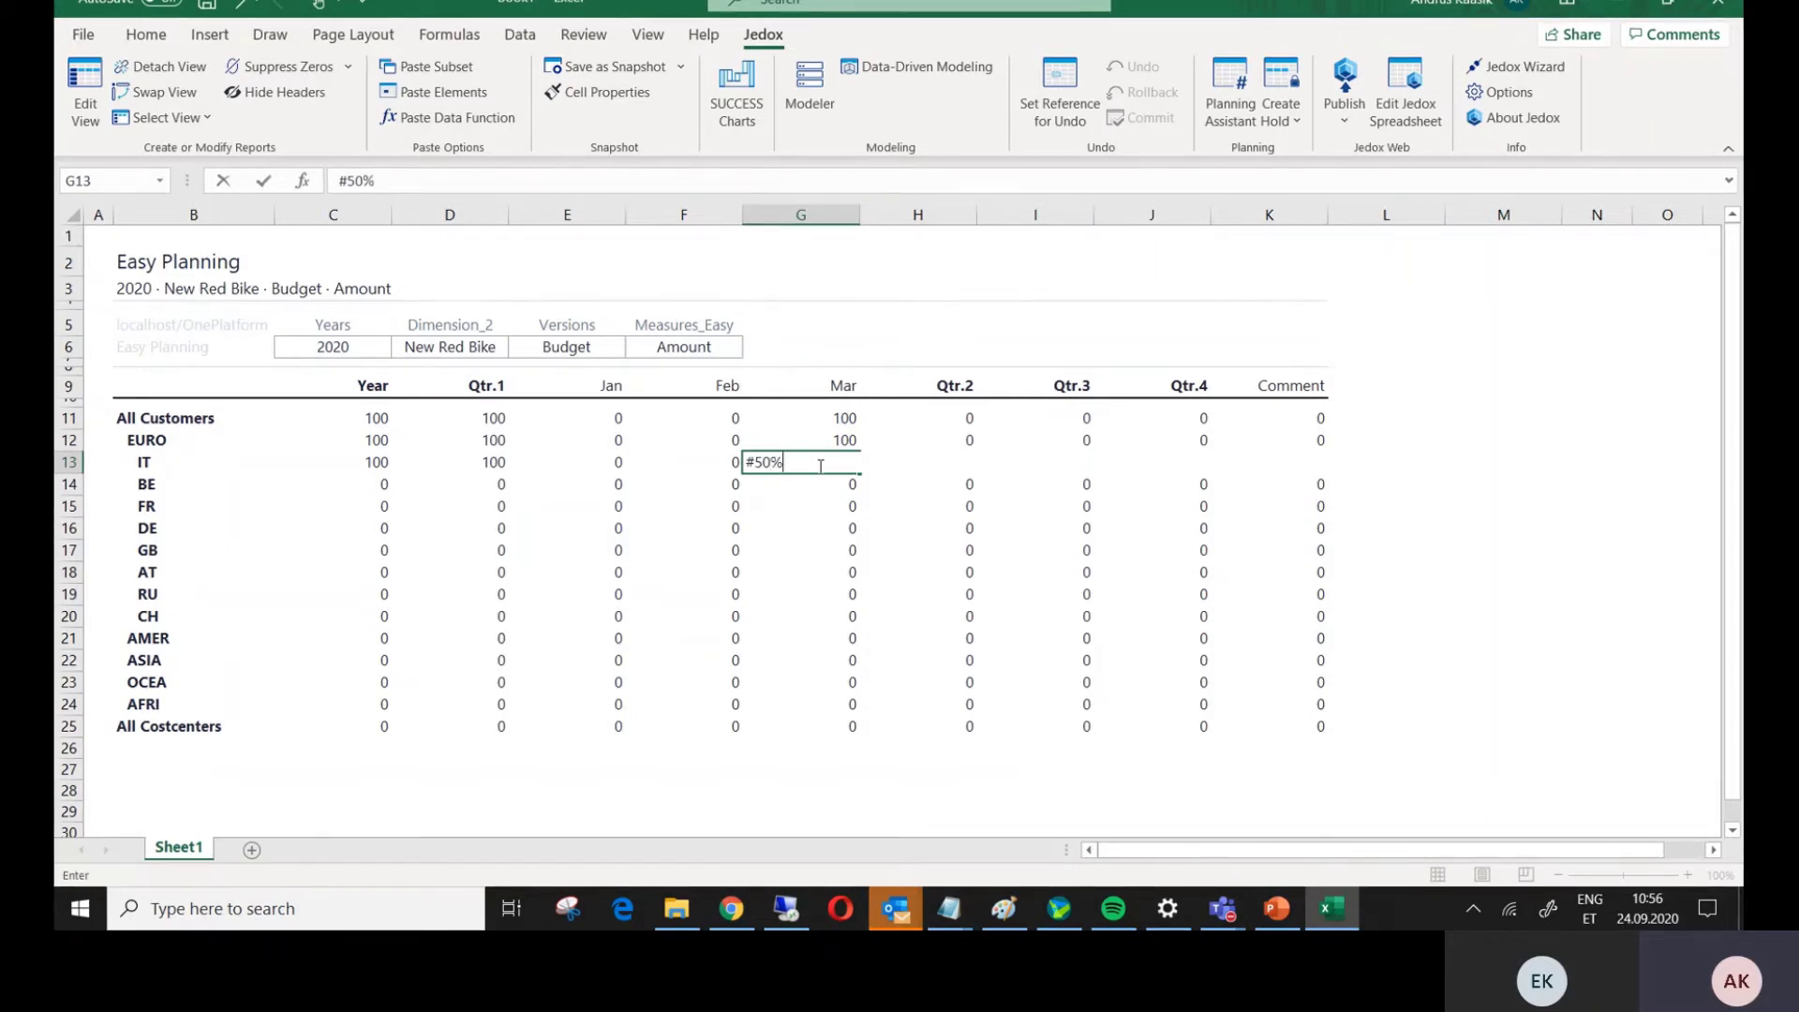
{"action": "key", "text": "Tab"}
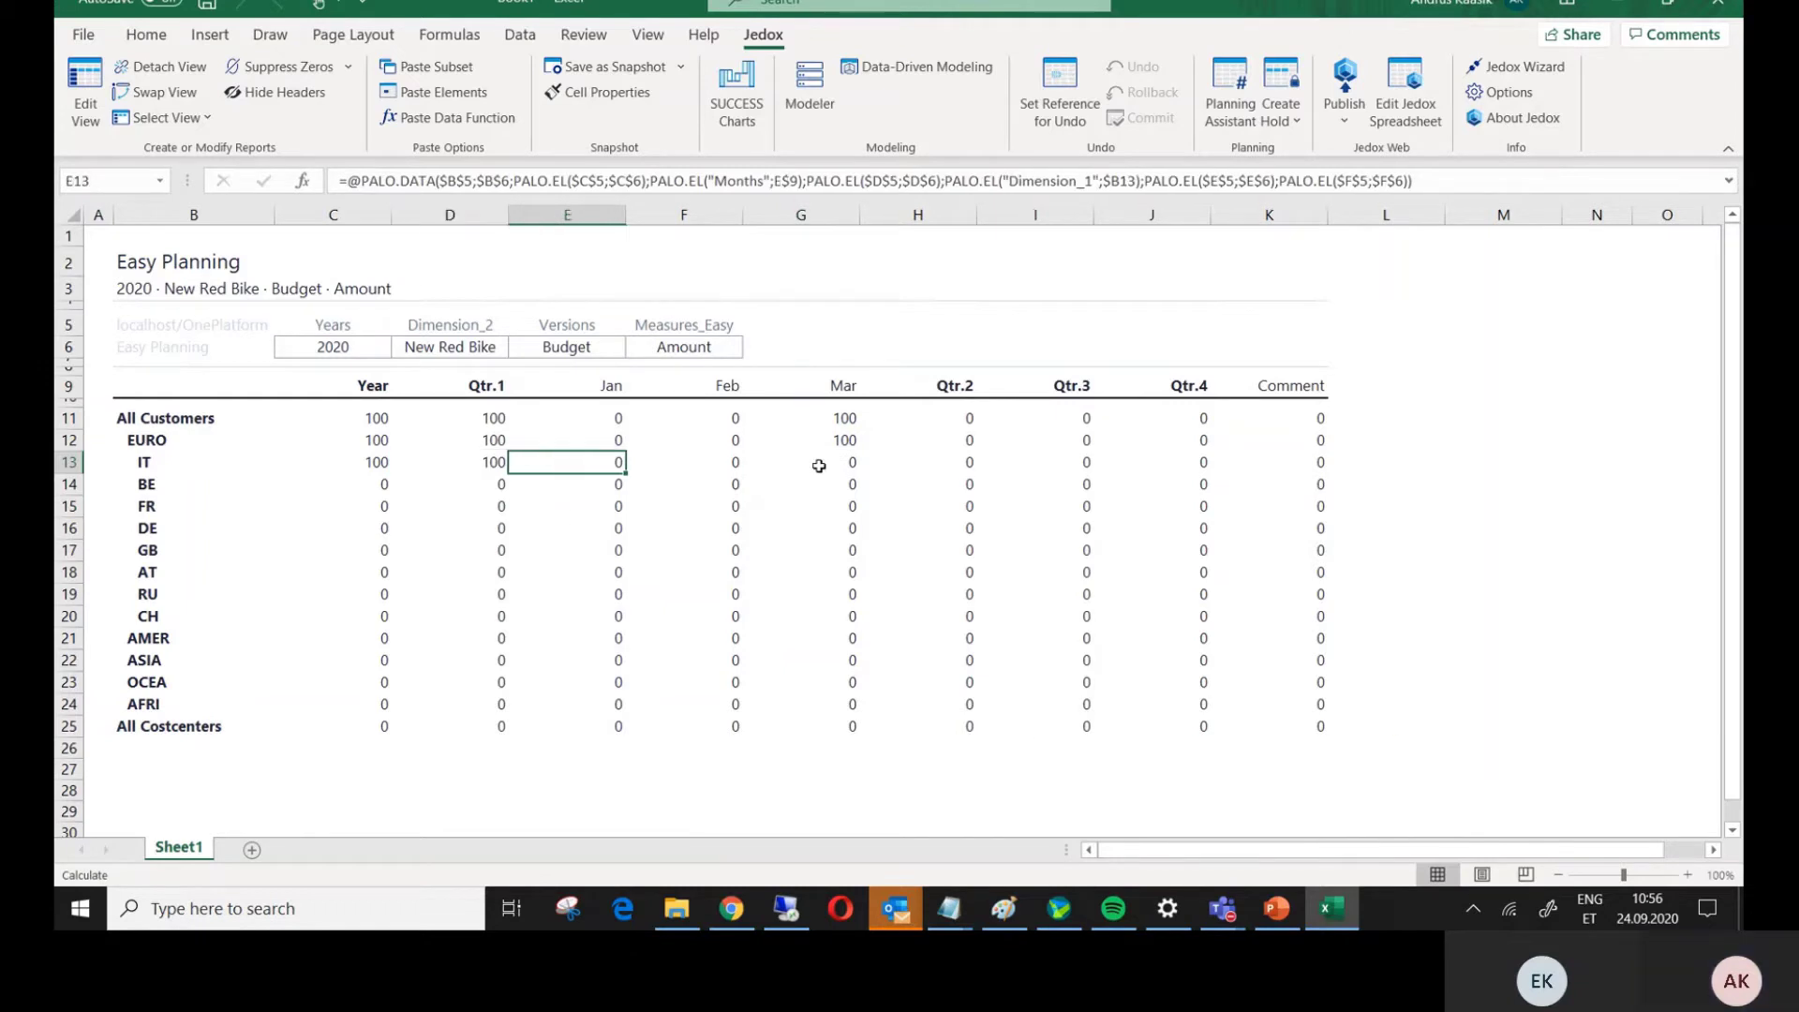
{"action": "left_click", "coordinate": [819, 465]}
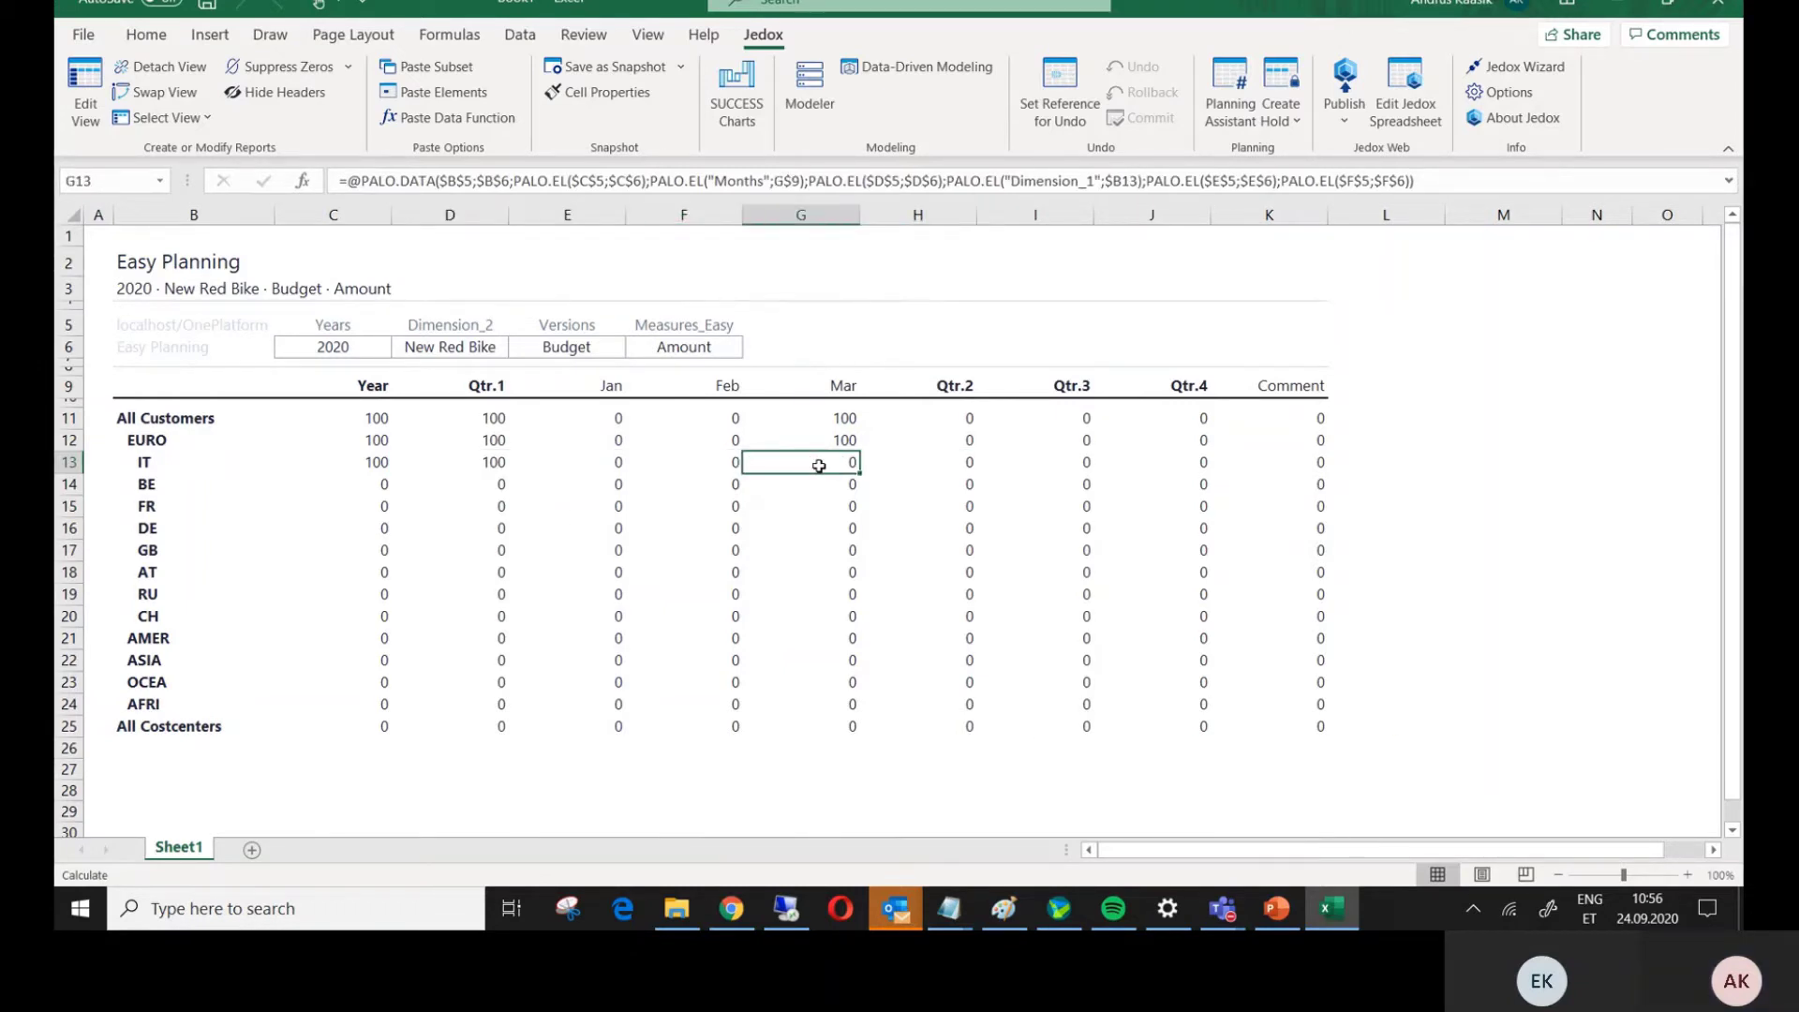
{"action": "key", "text": "F9"}
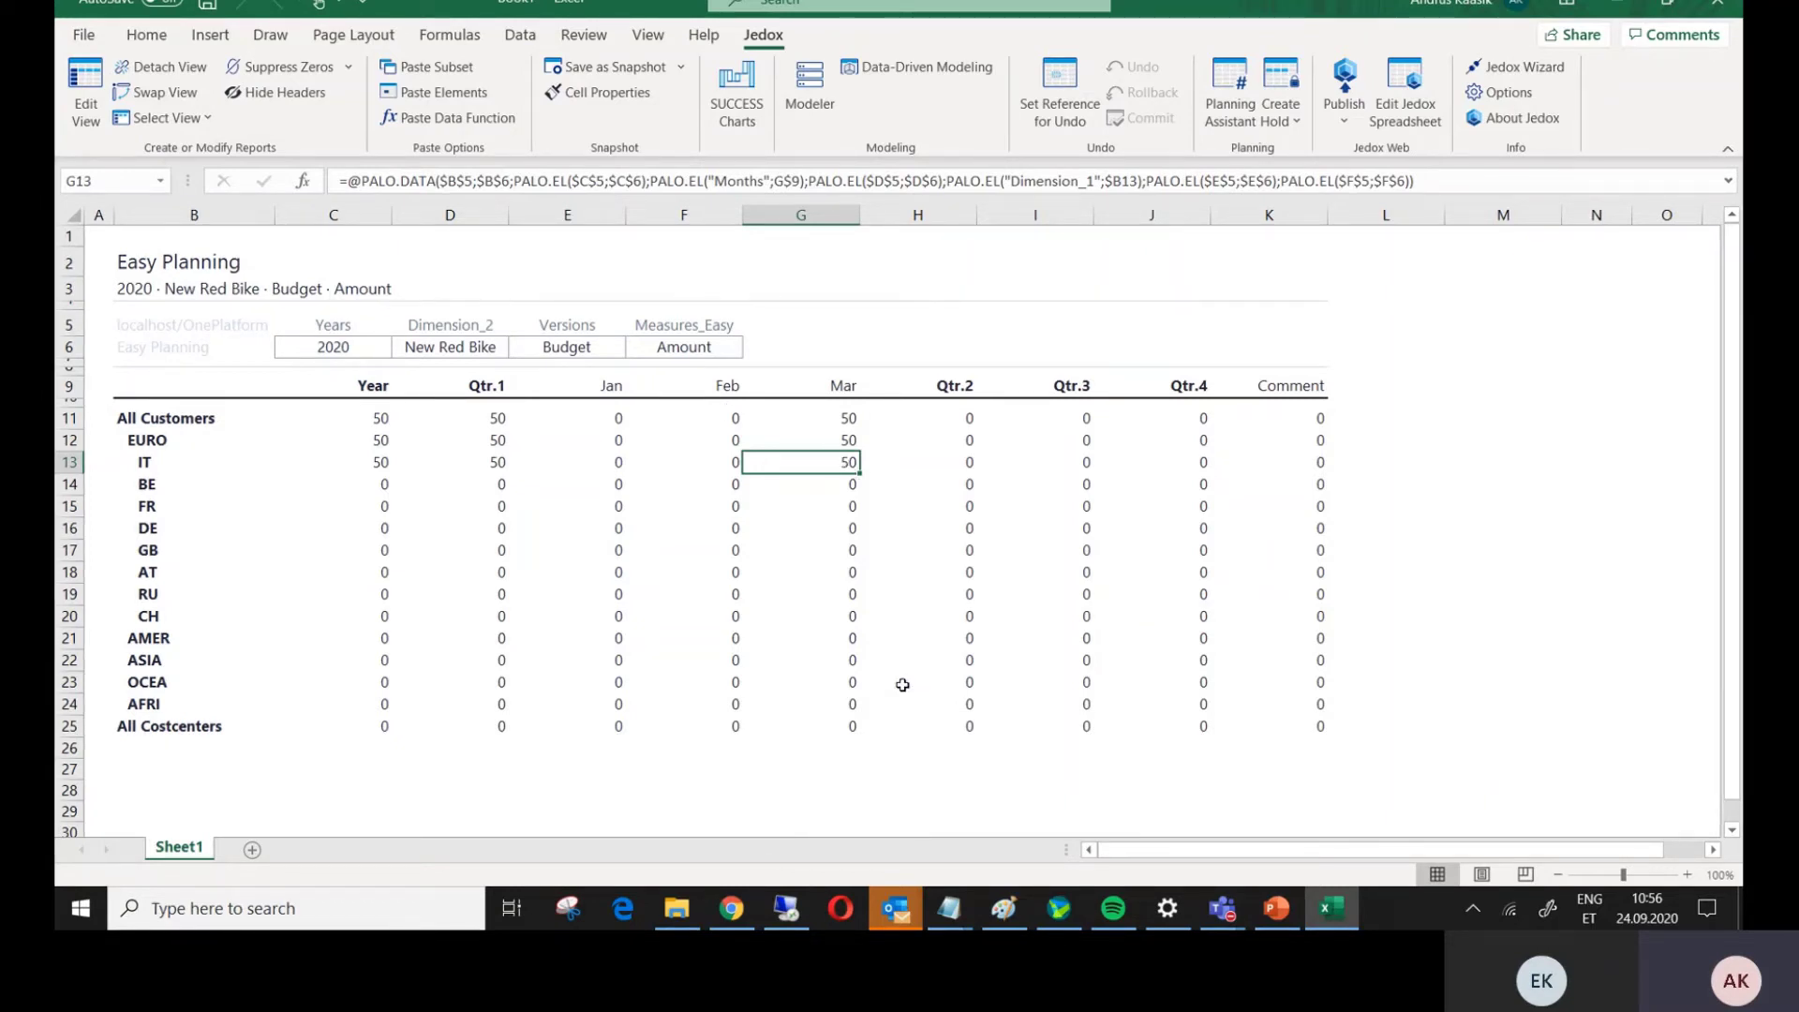
- Add 10 to IT's March budget with the entry ##10
{"action": "type", "text": "#"}
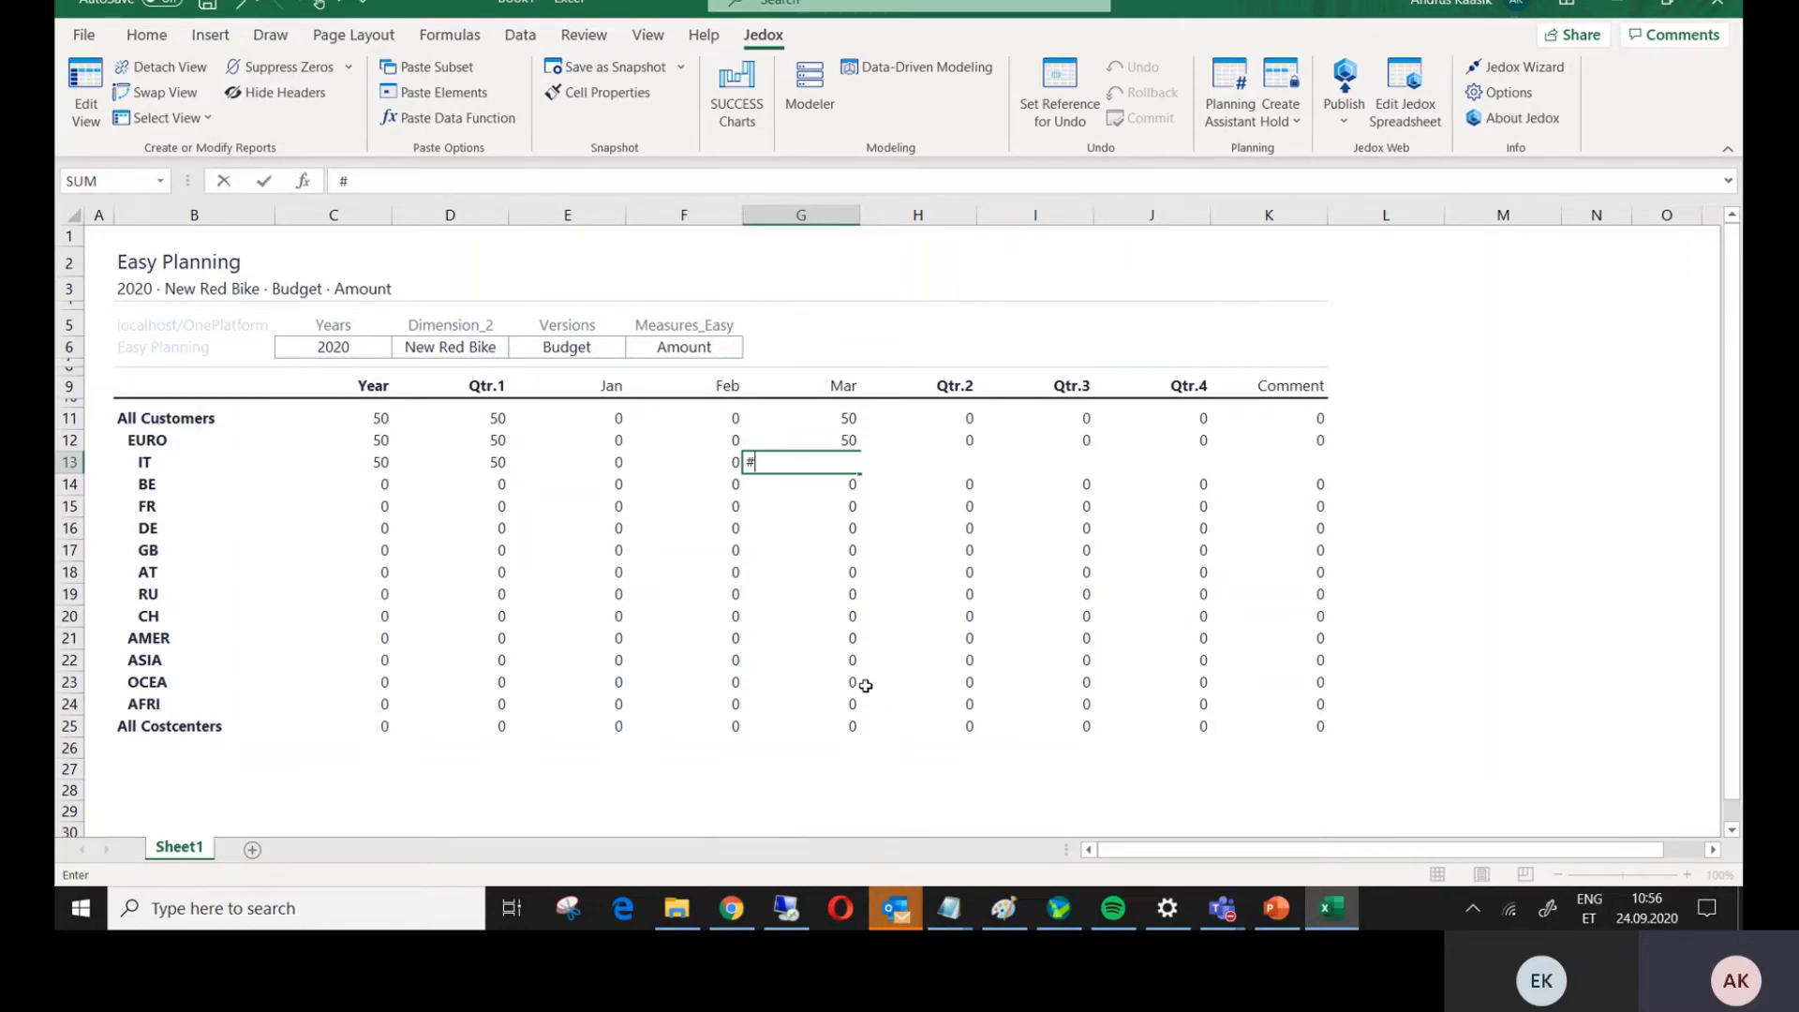
{"action": "key", "text": "Escape"}
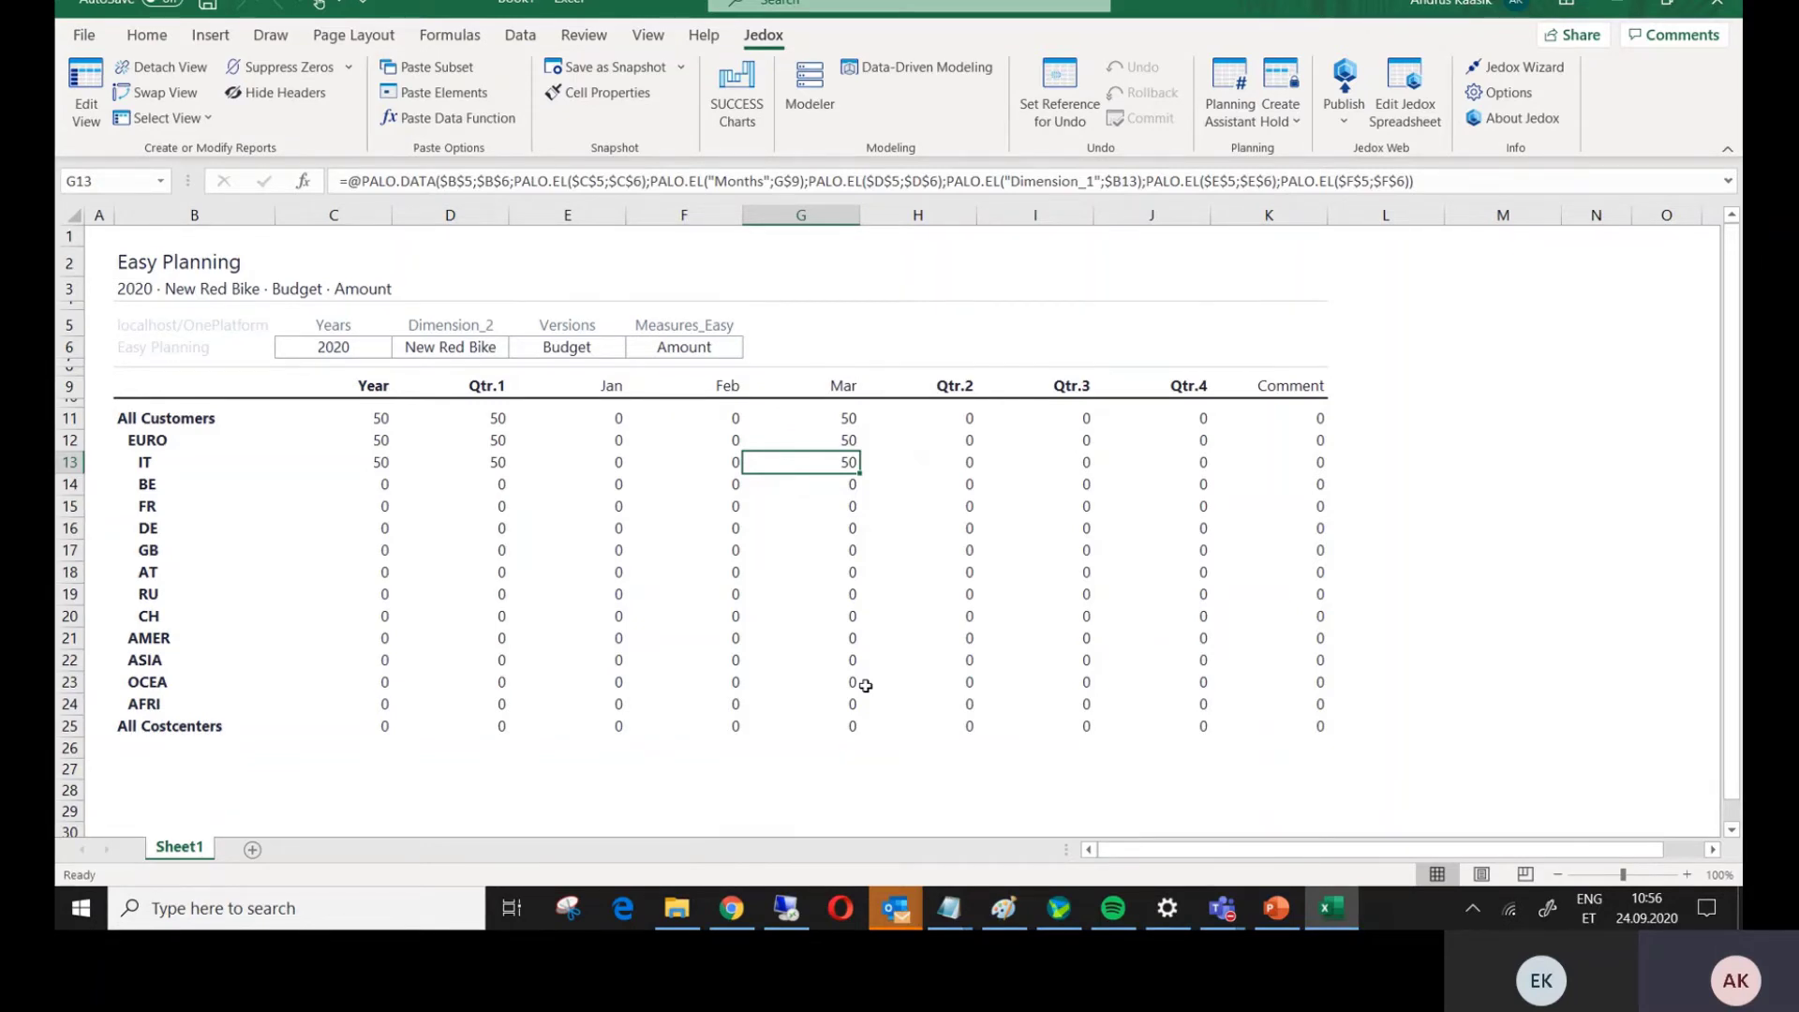
{"action": "type", "text": "##"}
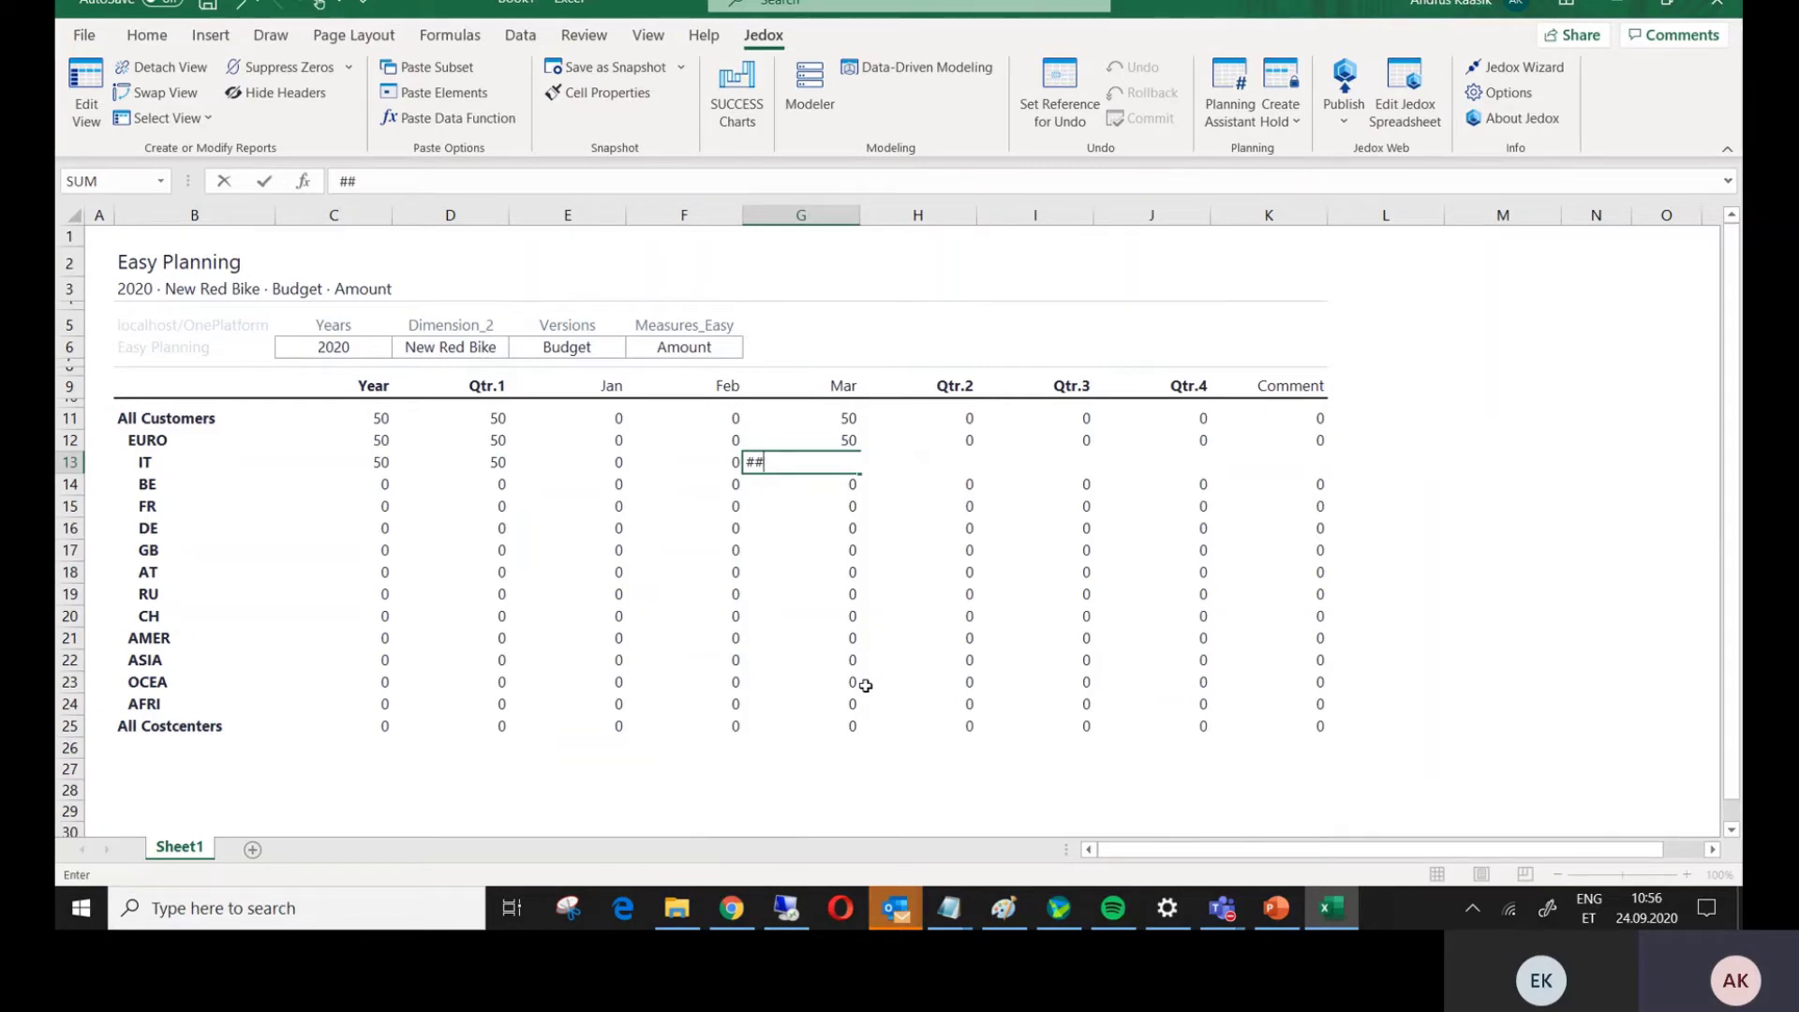
{"action": "type", "text": "10"}
{"action": "key", "text": "Return"}
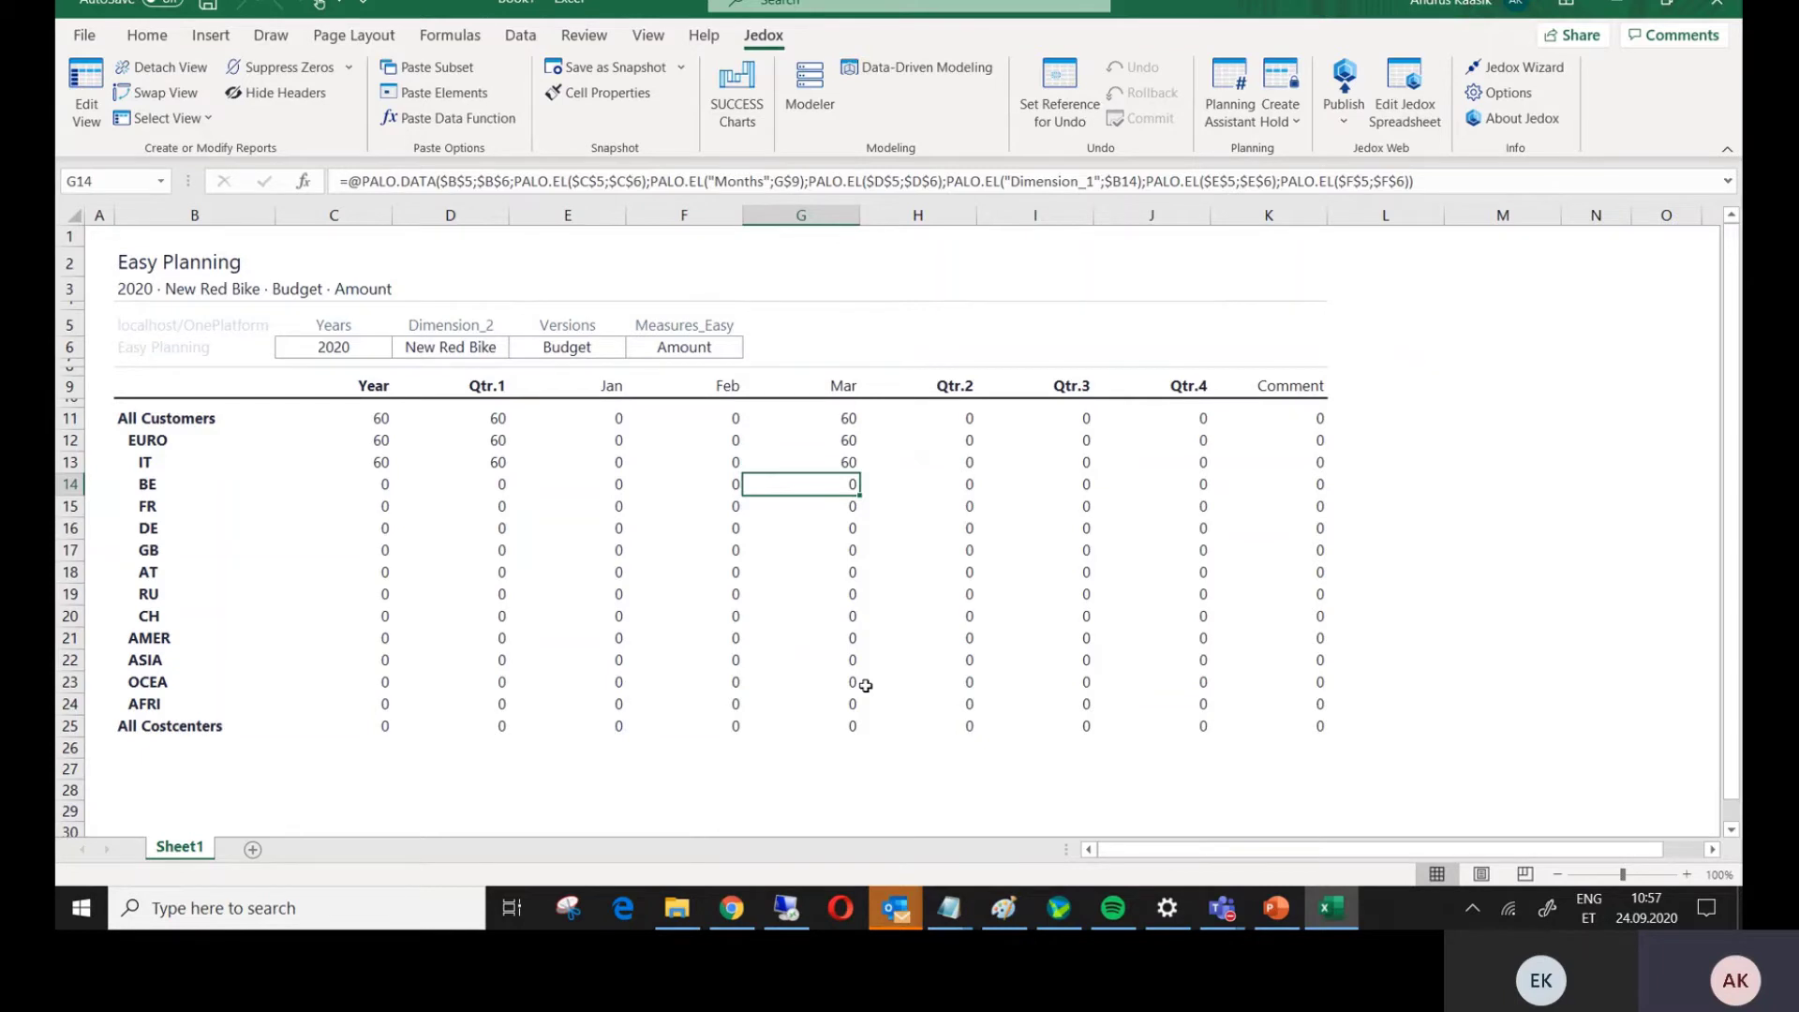
- Increase IT's March budget by 10 percent with the entry ##10%
{"action": "left_click", "coordinate": [842, 461]}
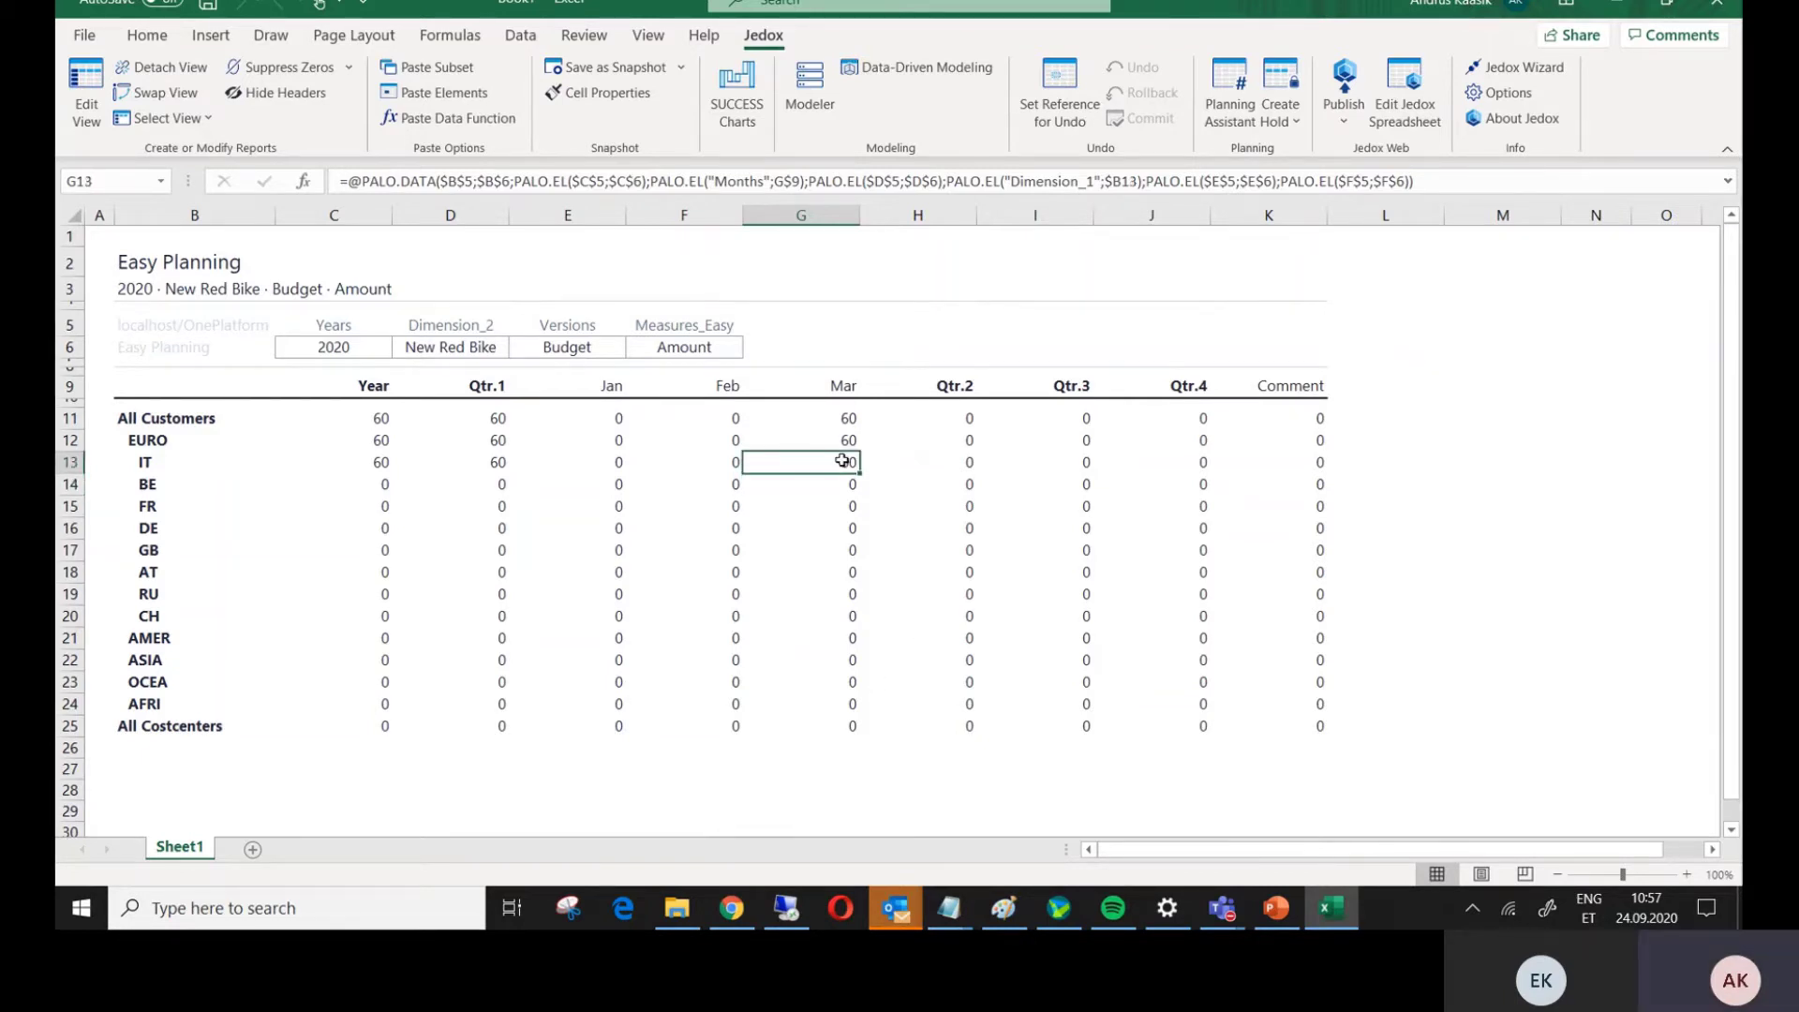
{"action": "type", "text": "##"}
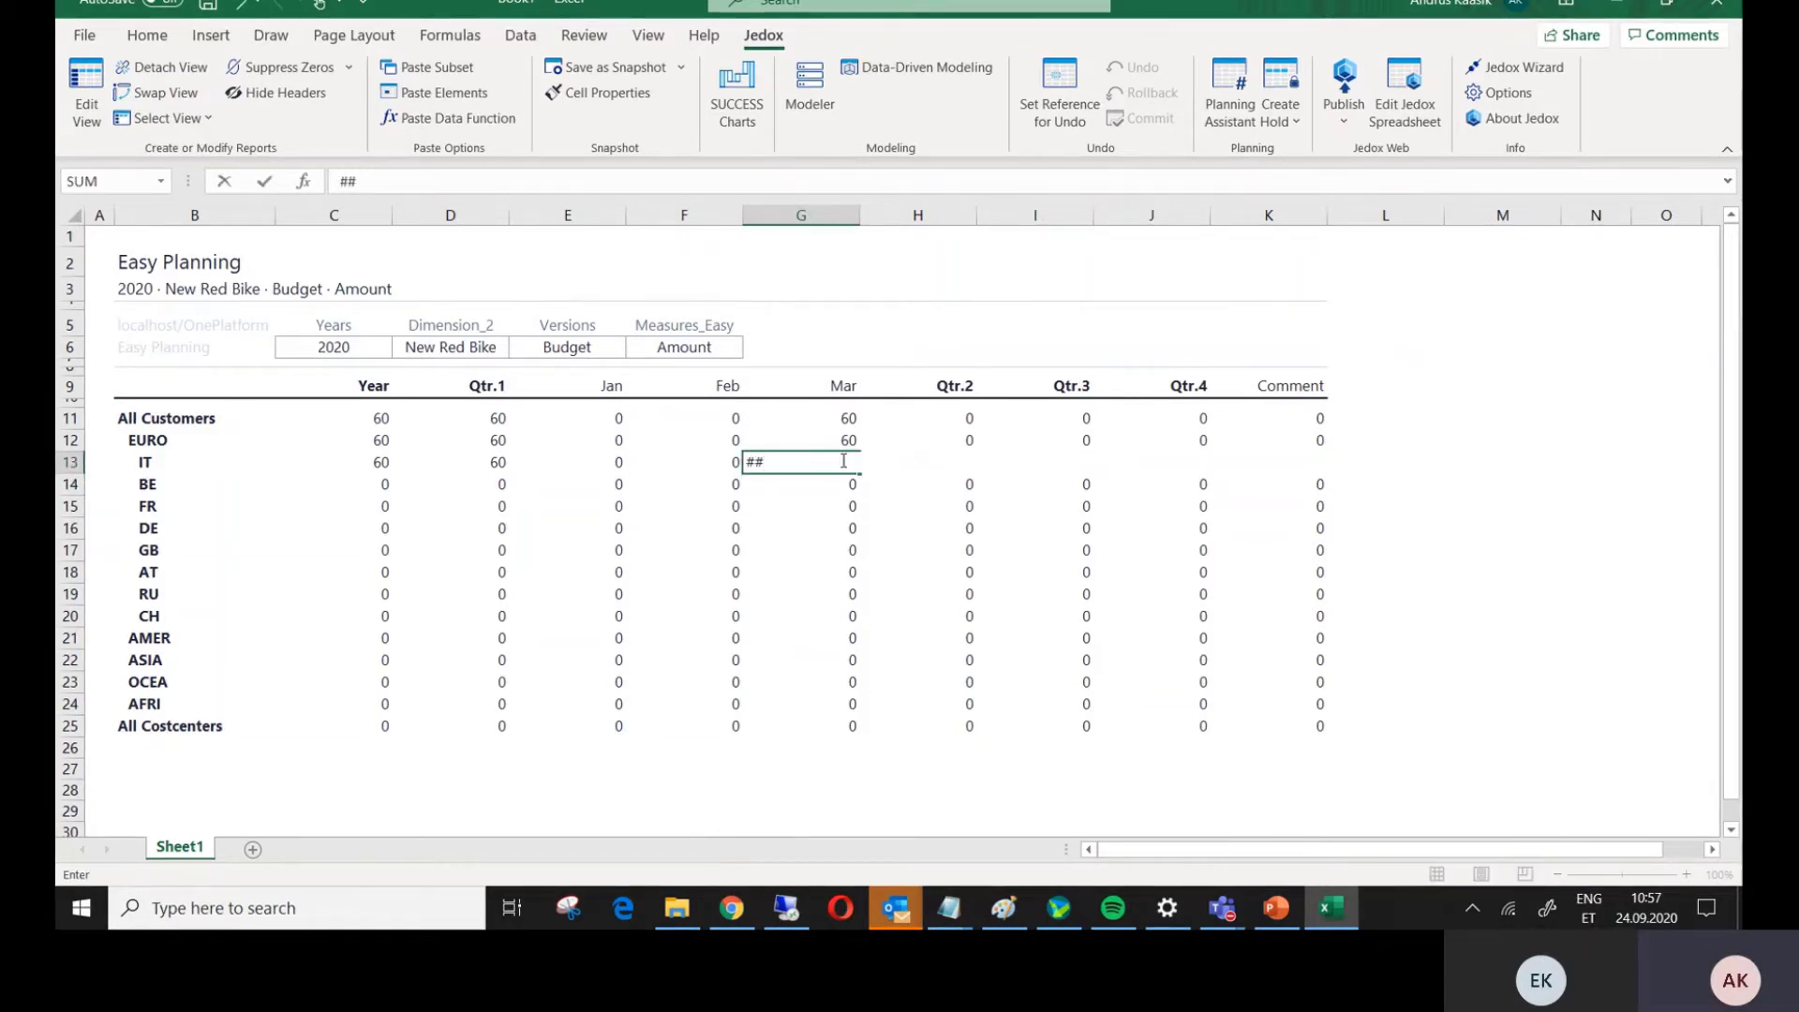
{"action": "type", "text": "10%"}
{"action": "key", "text": "Return"}
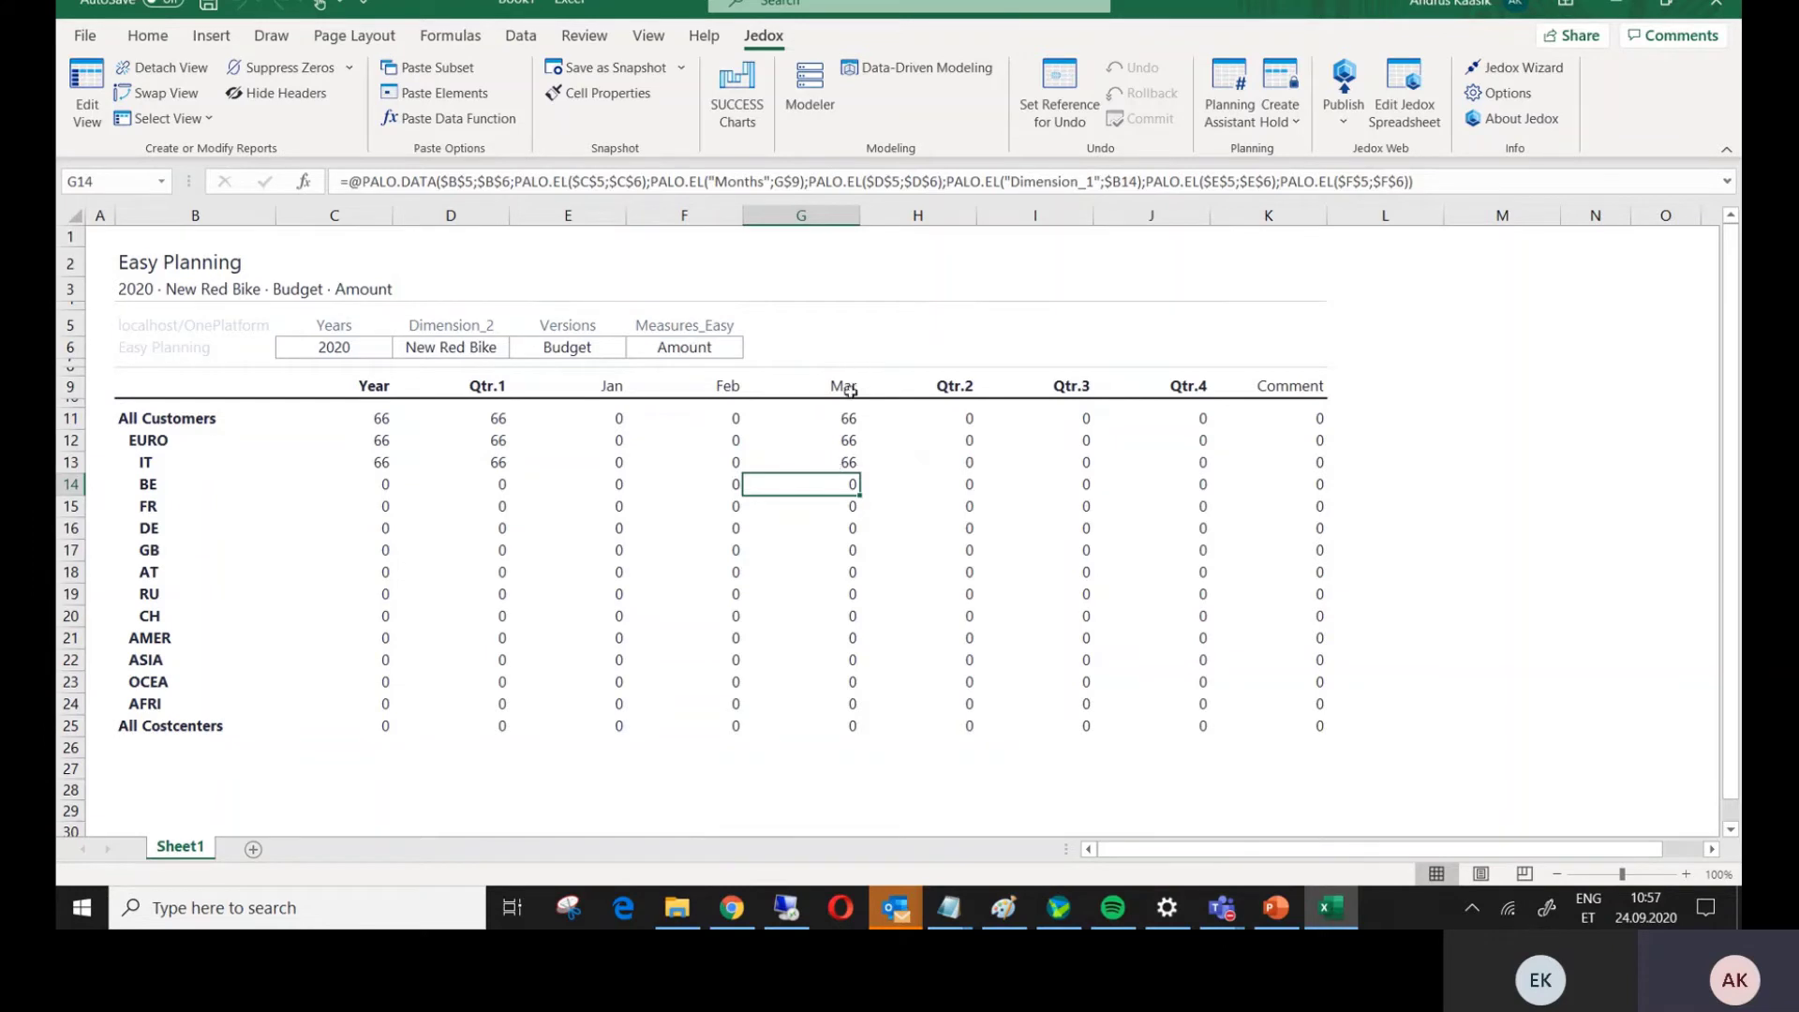
{"action": "left_click", "coordinate": [836, 511]}
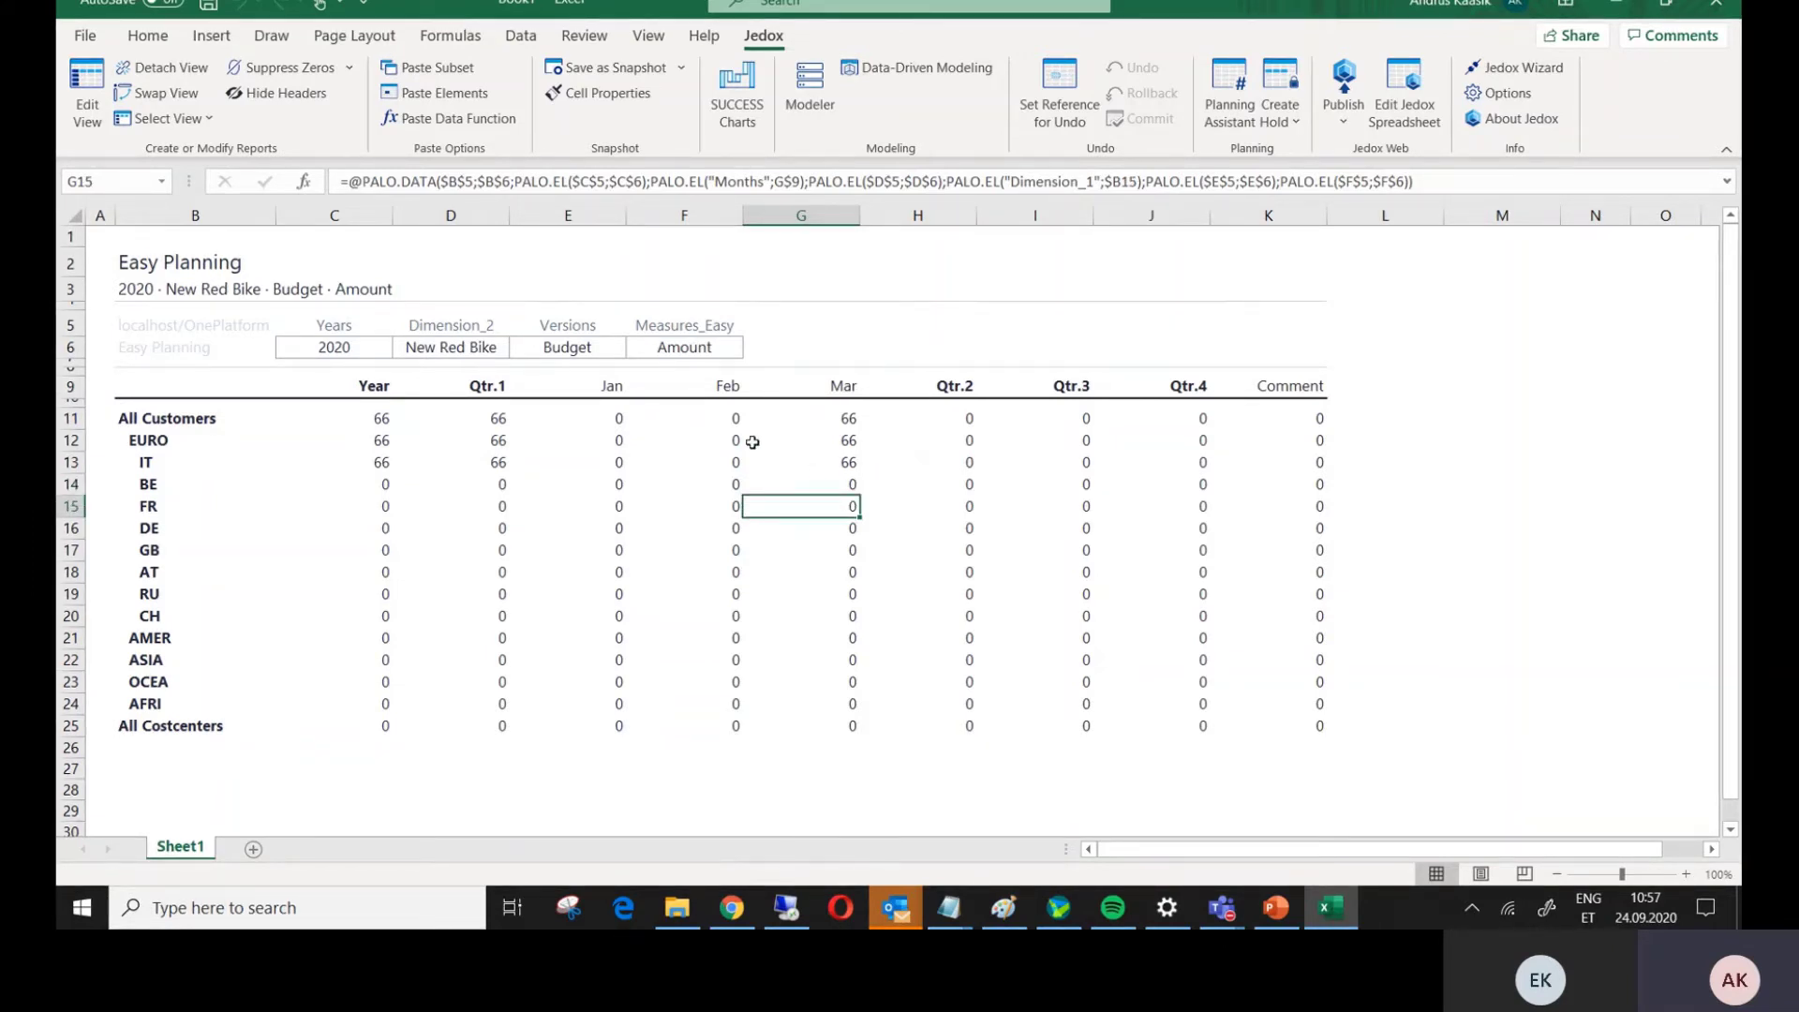
- Switch to Jedox Web in Chrome and send Italy's Easy Planning budget on to review through its workflow details
{"action": "left_click", "coordinate": [747, 913]}
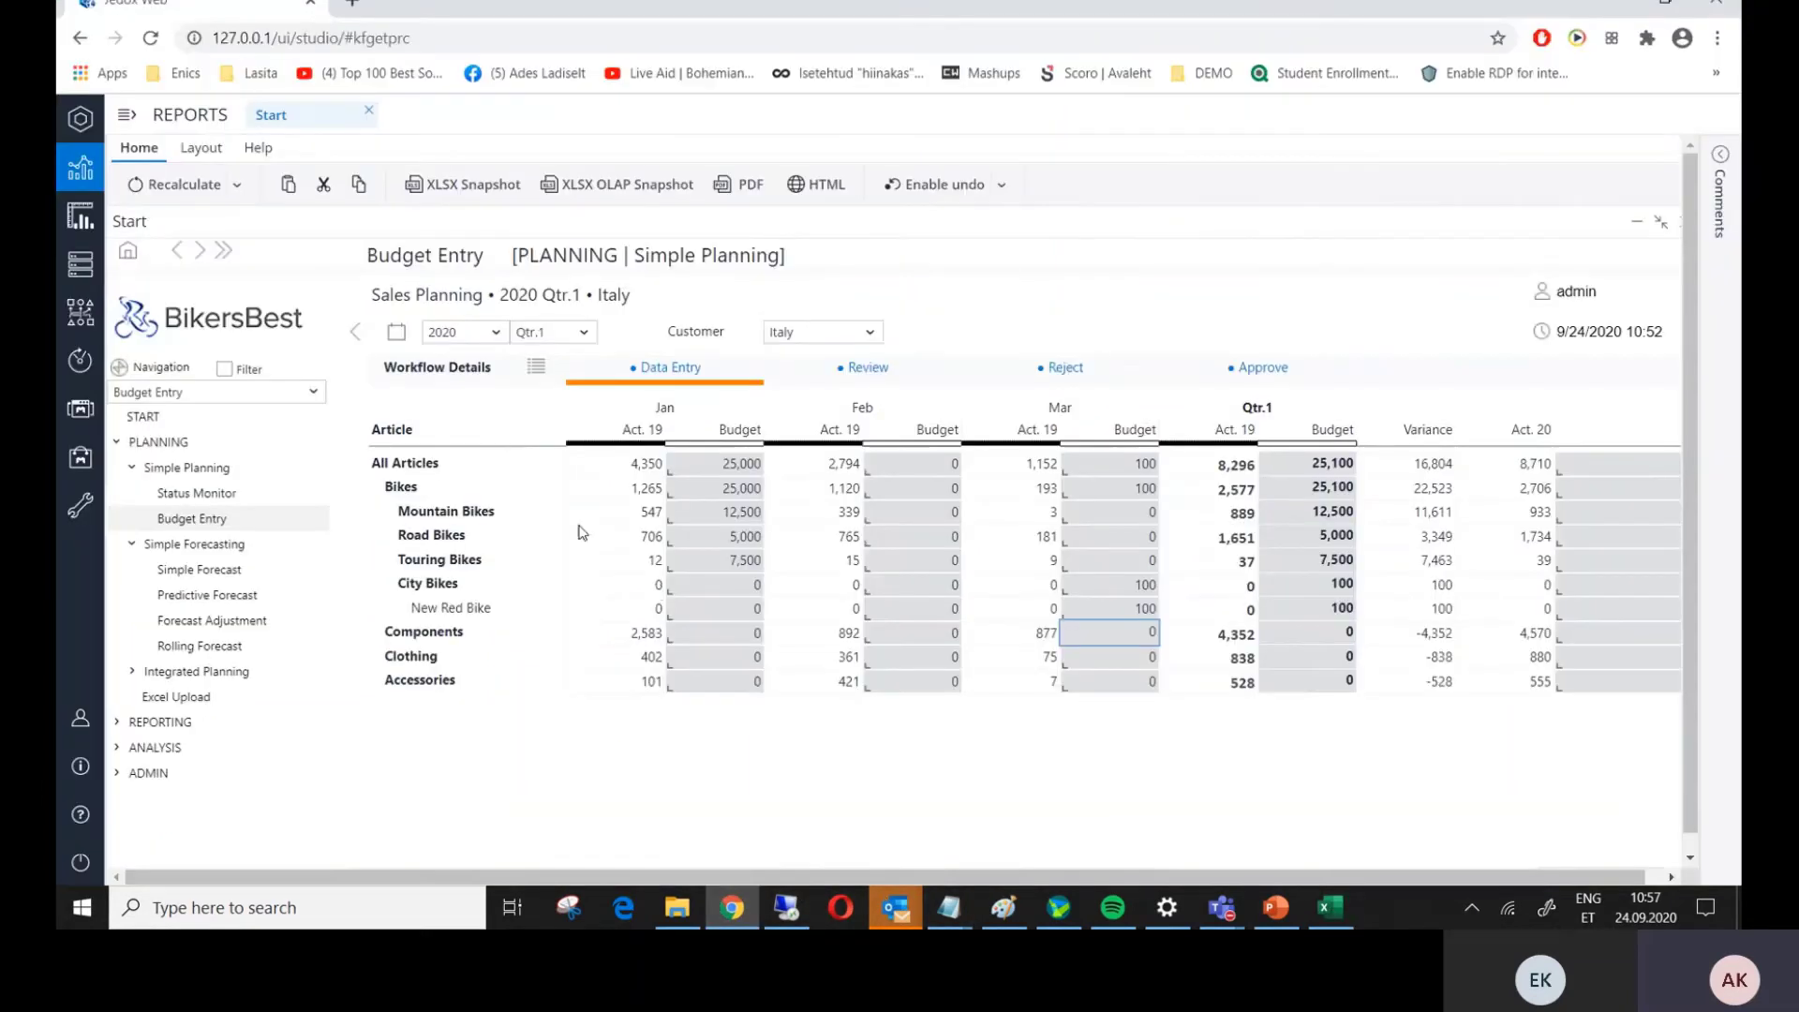
{"action": "left_click", "coordinate": [410, 489]}
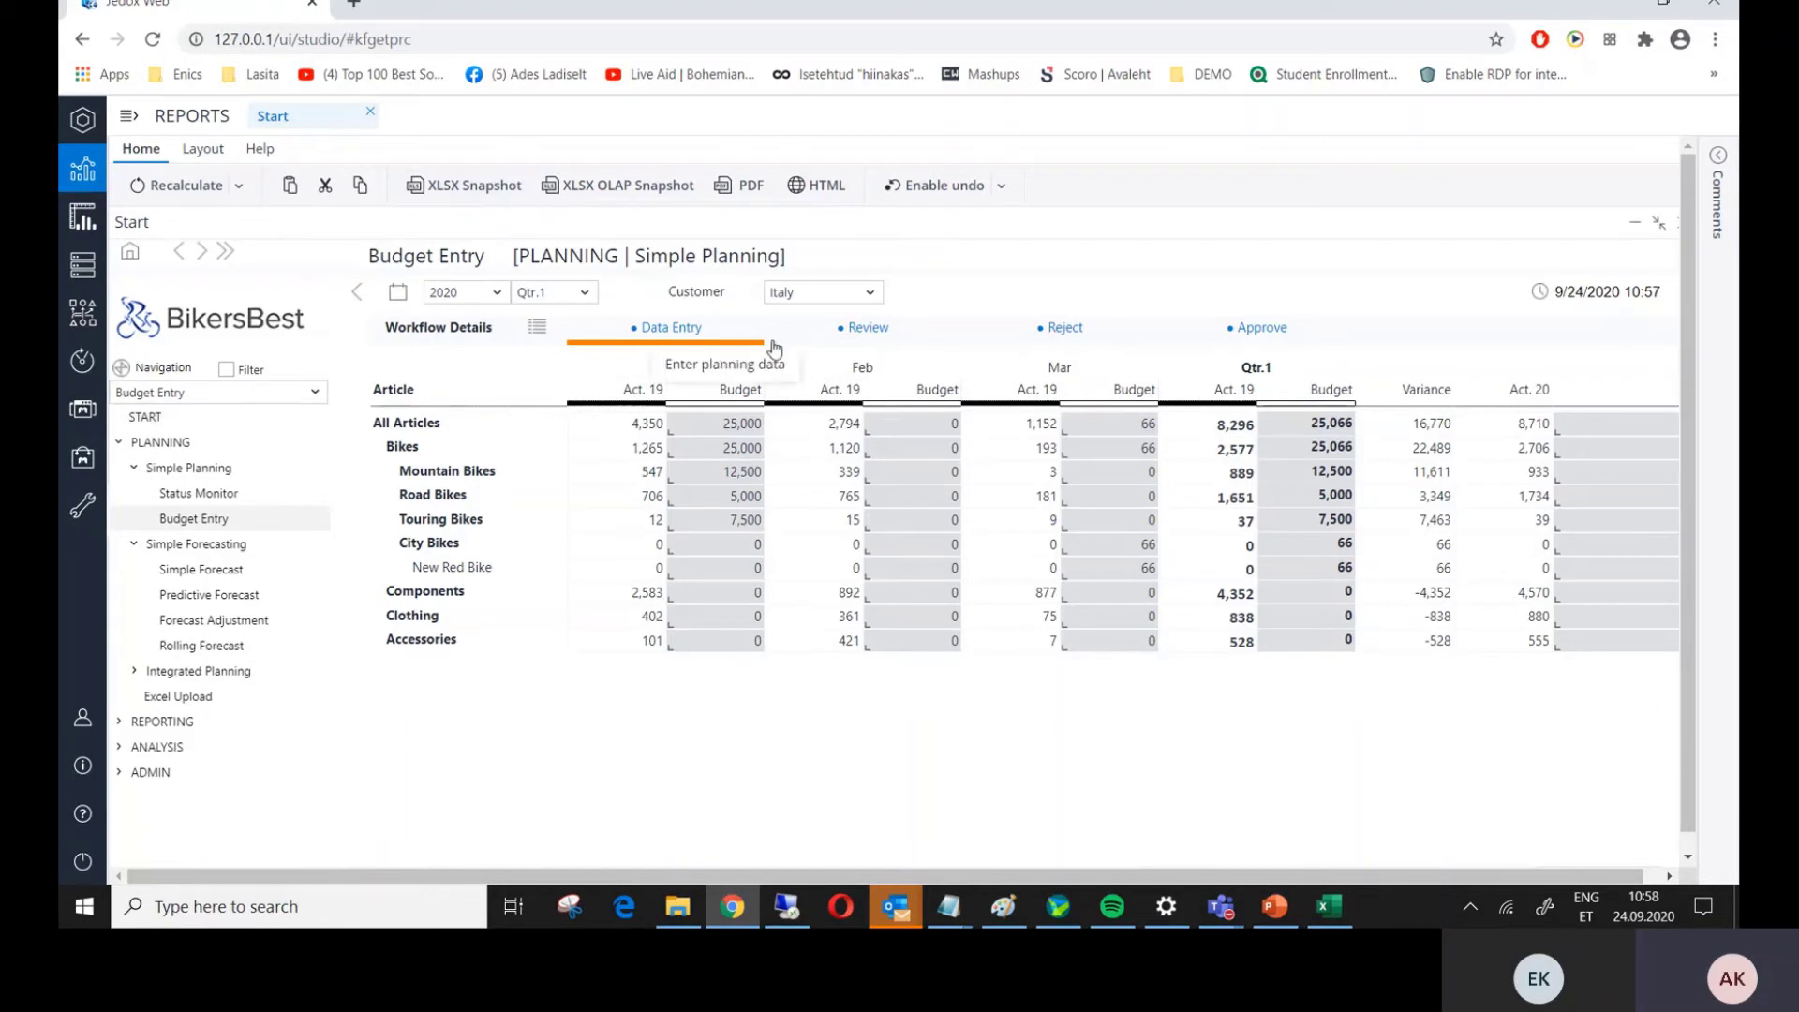
{"action": "left_click", "coordinate": [536, 329]}
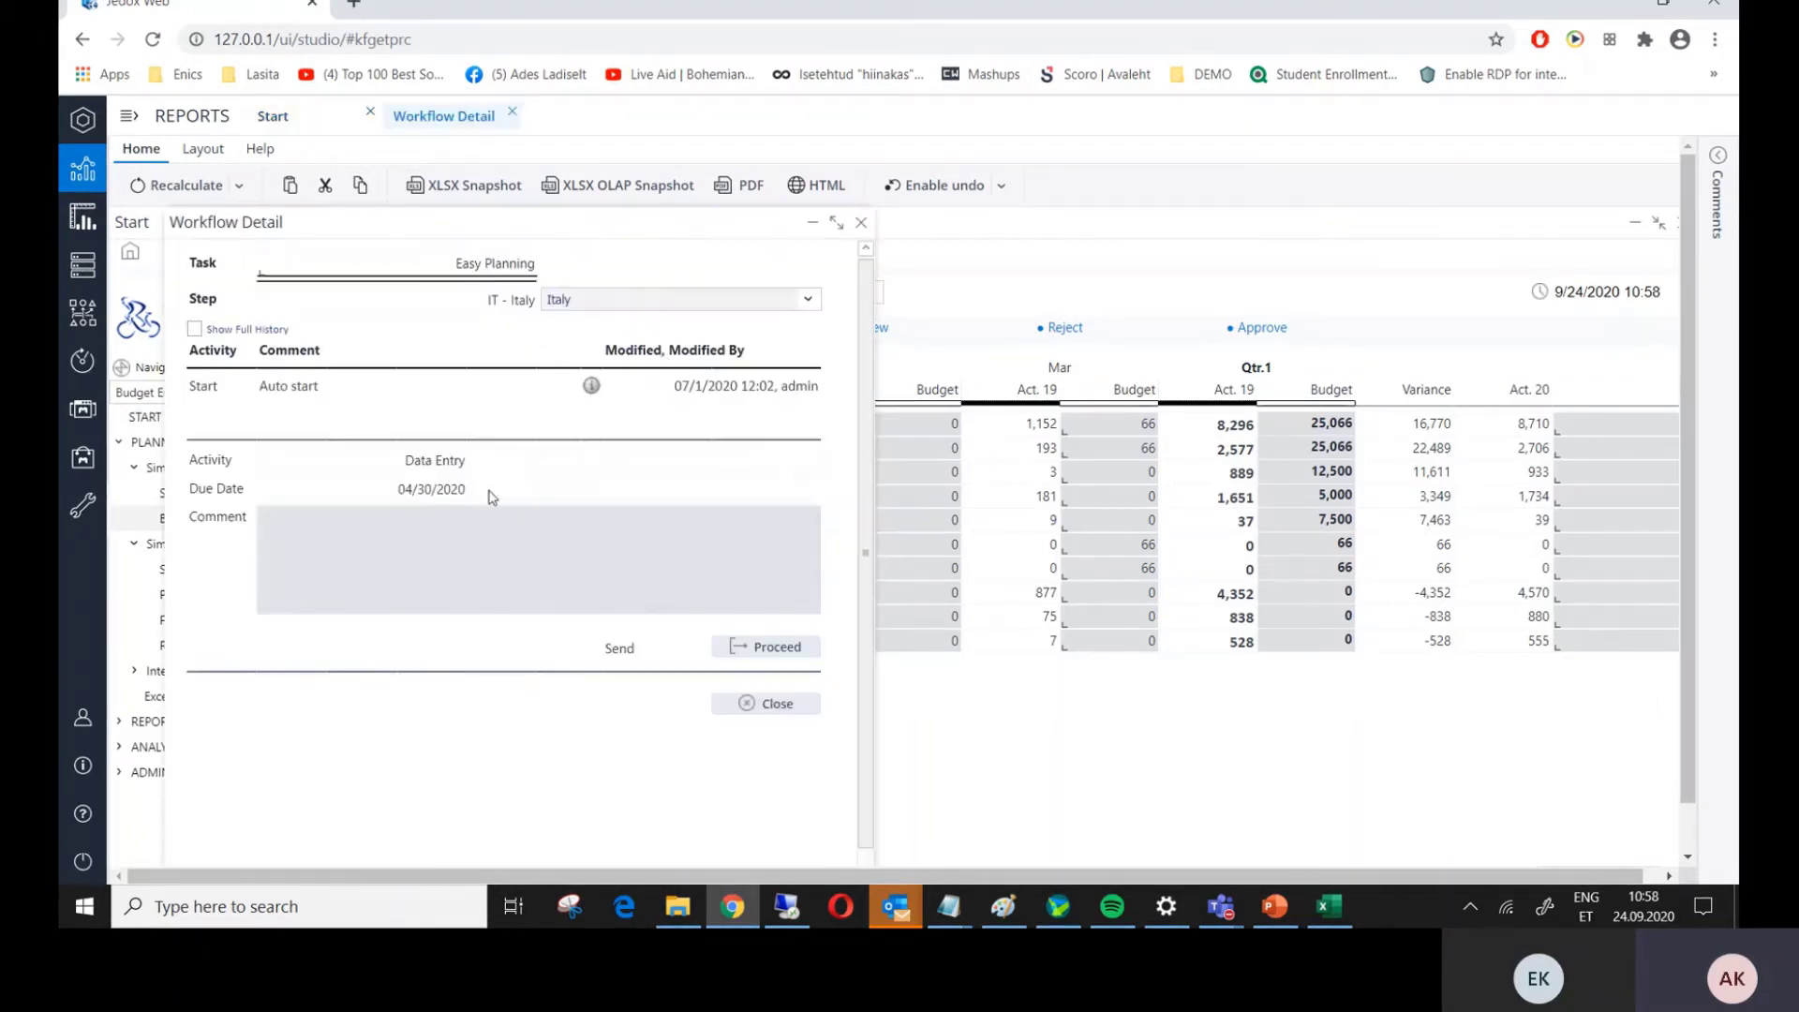
{"action": "left_click", "coordinate": [767, 650]}
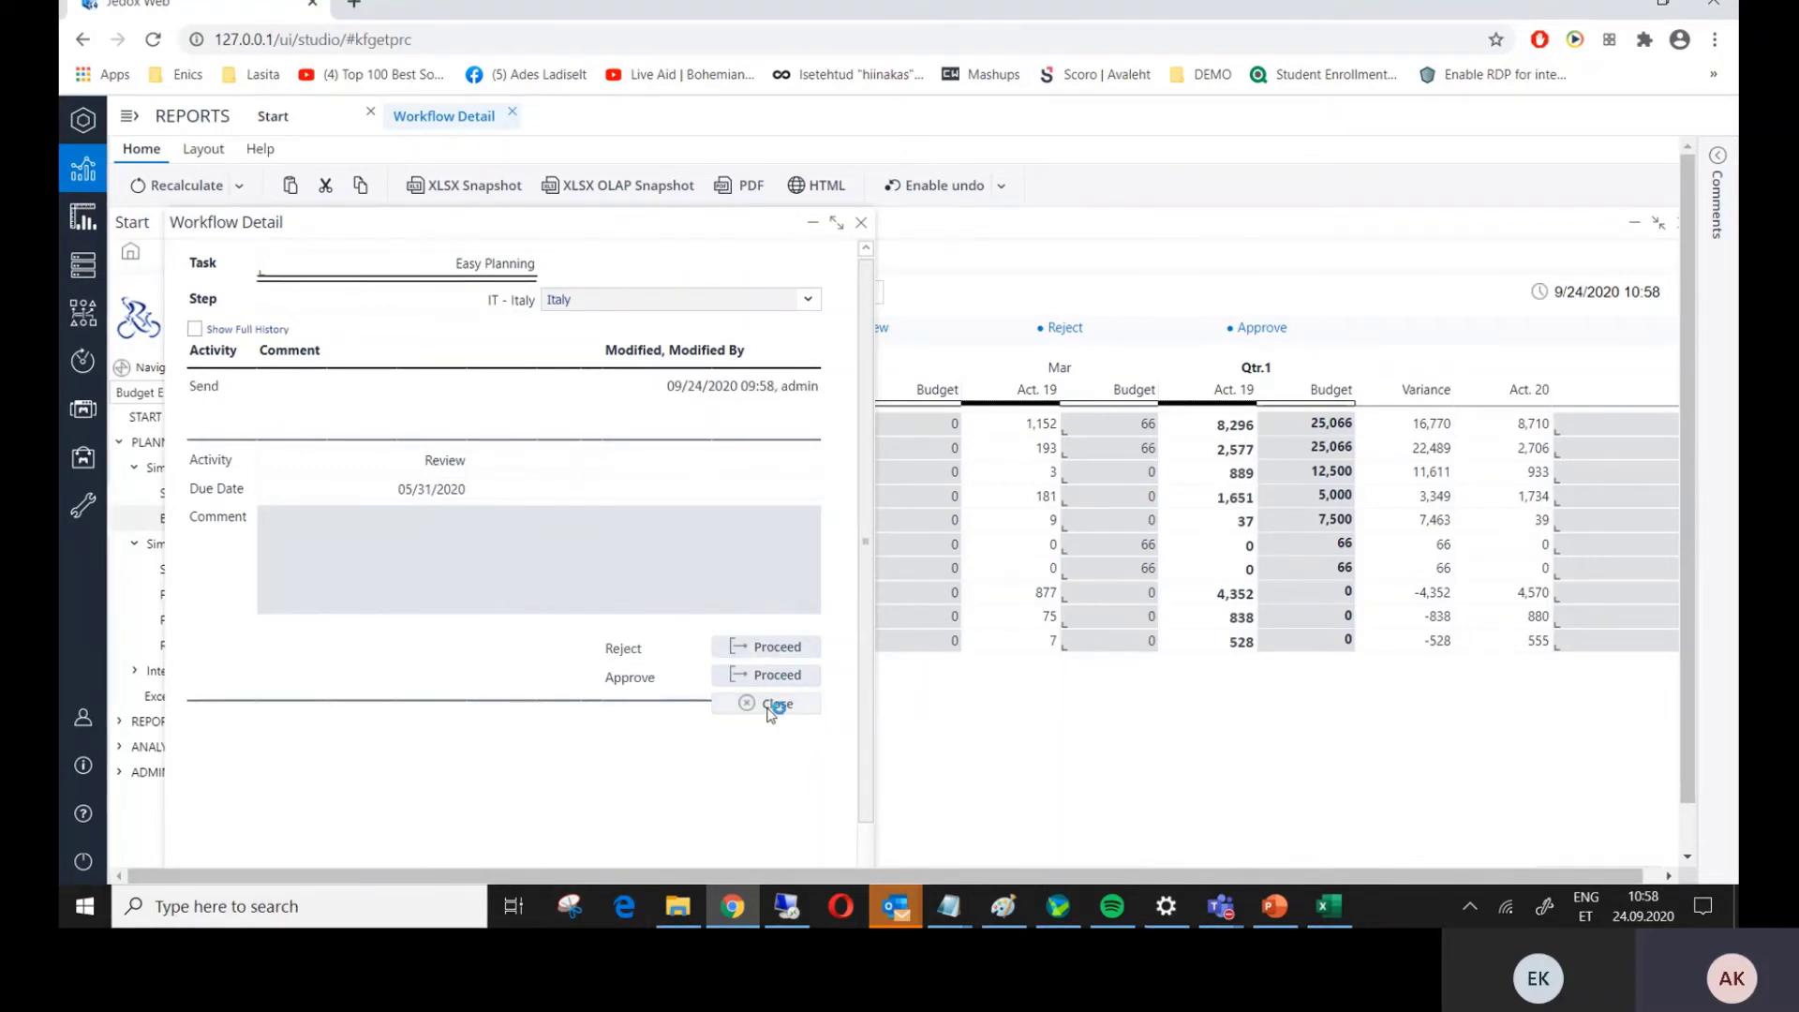
{"action": "left_click", "coordinate": [771, 704]}
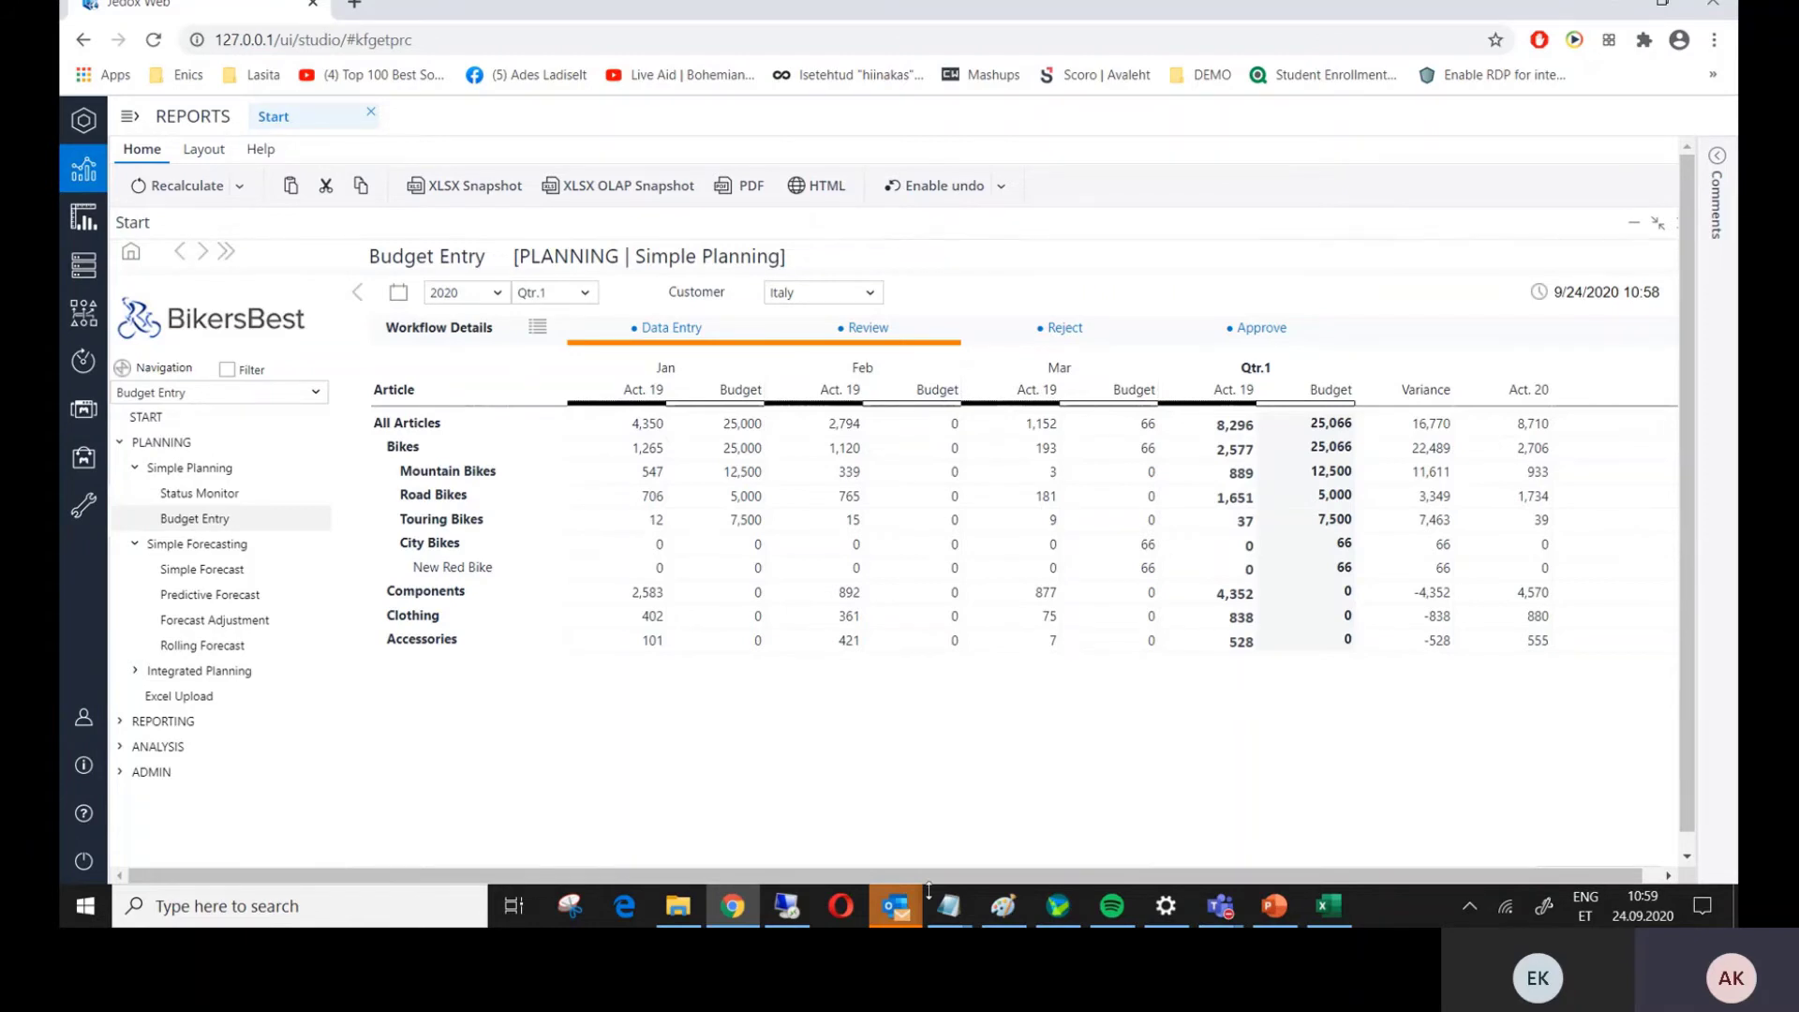
- Switch to Outlook, read the "Task Easy Planning is ready for review" message, and return to Jedox Web in Chrome
{"action": "mouse_move", "coordinate": [907, 909]}
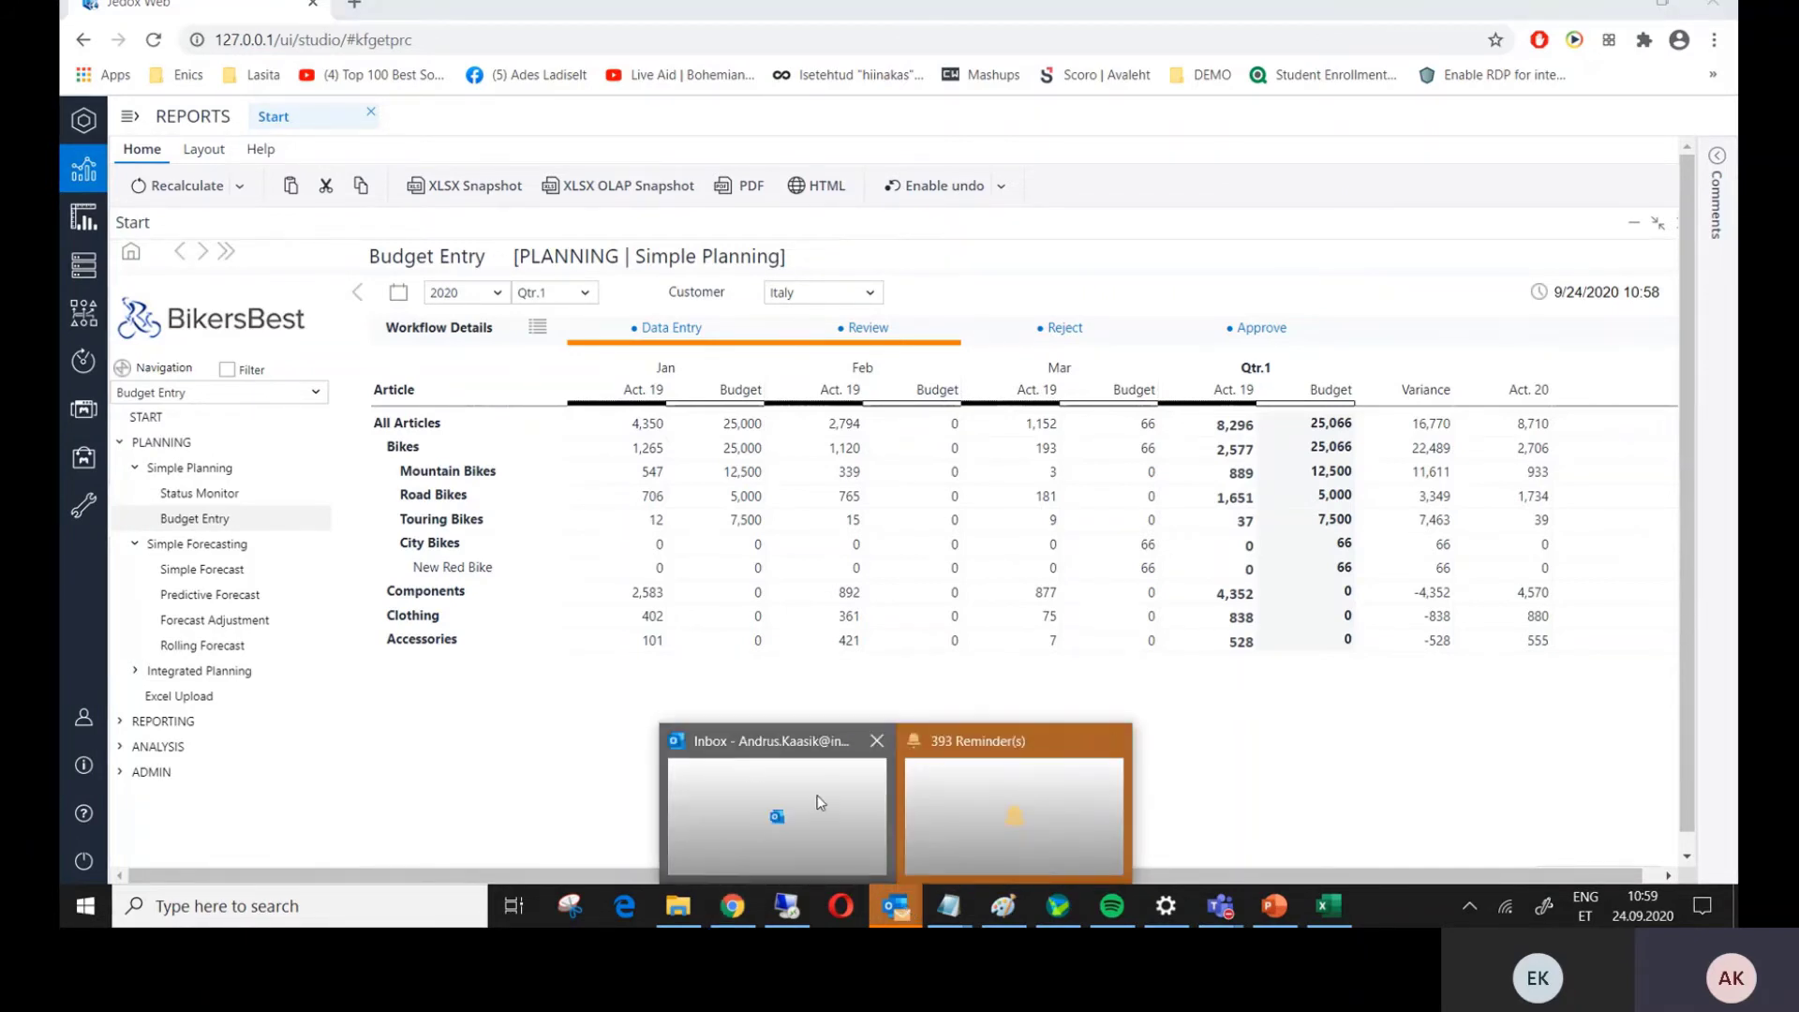
{"action": "left_click", "coordinate": [800, 799]}
{"action": "left_click", "coordinate": [459, 320]}
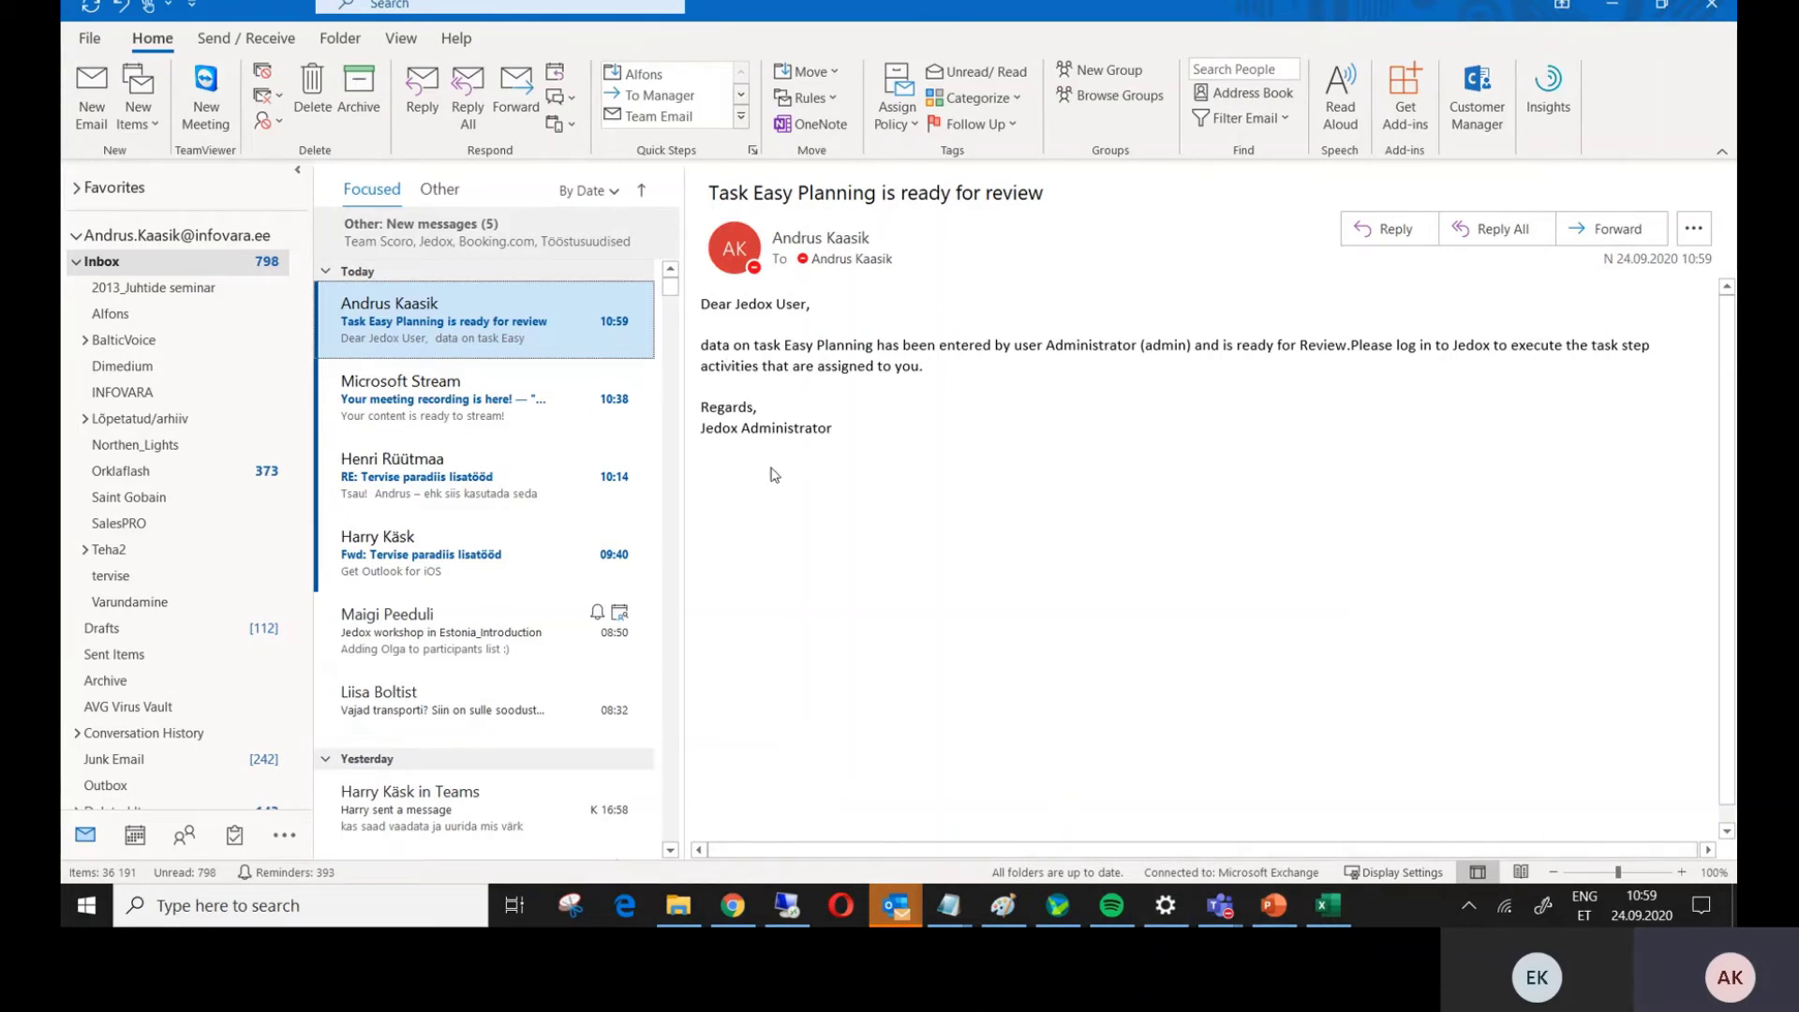
{"action": "key", "text": "alt+Tab"}
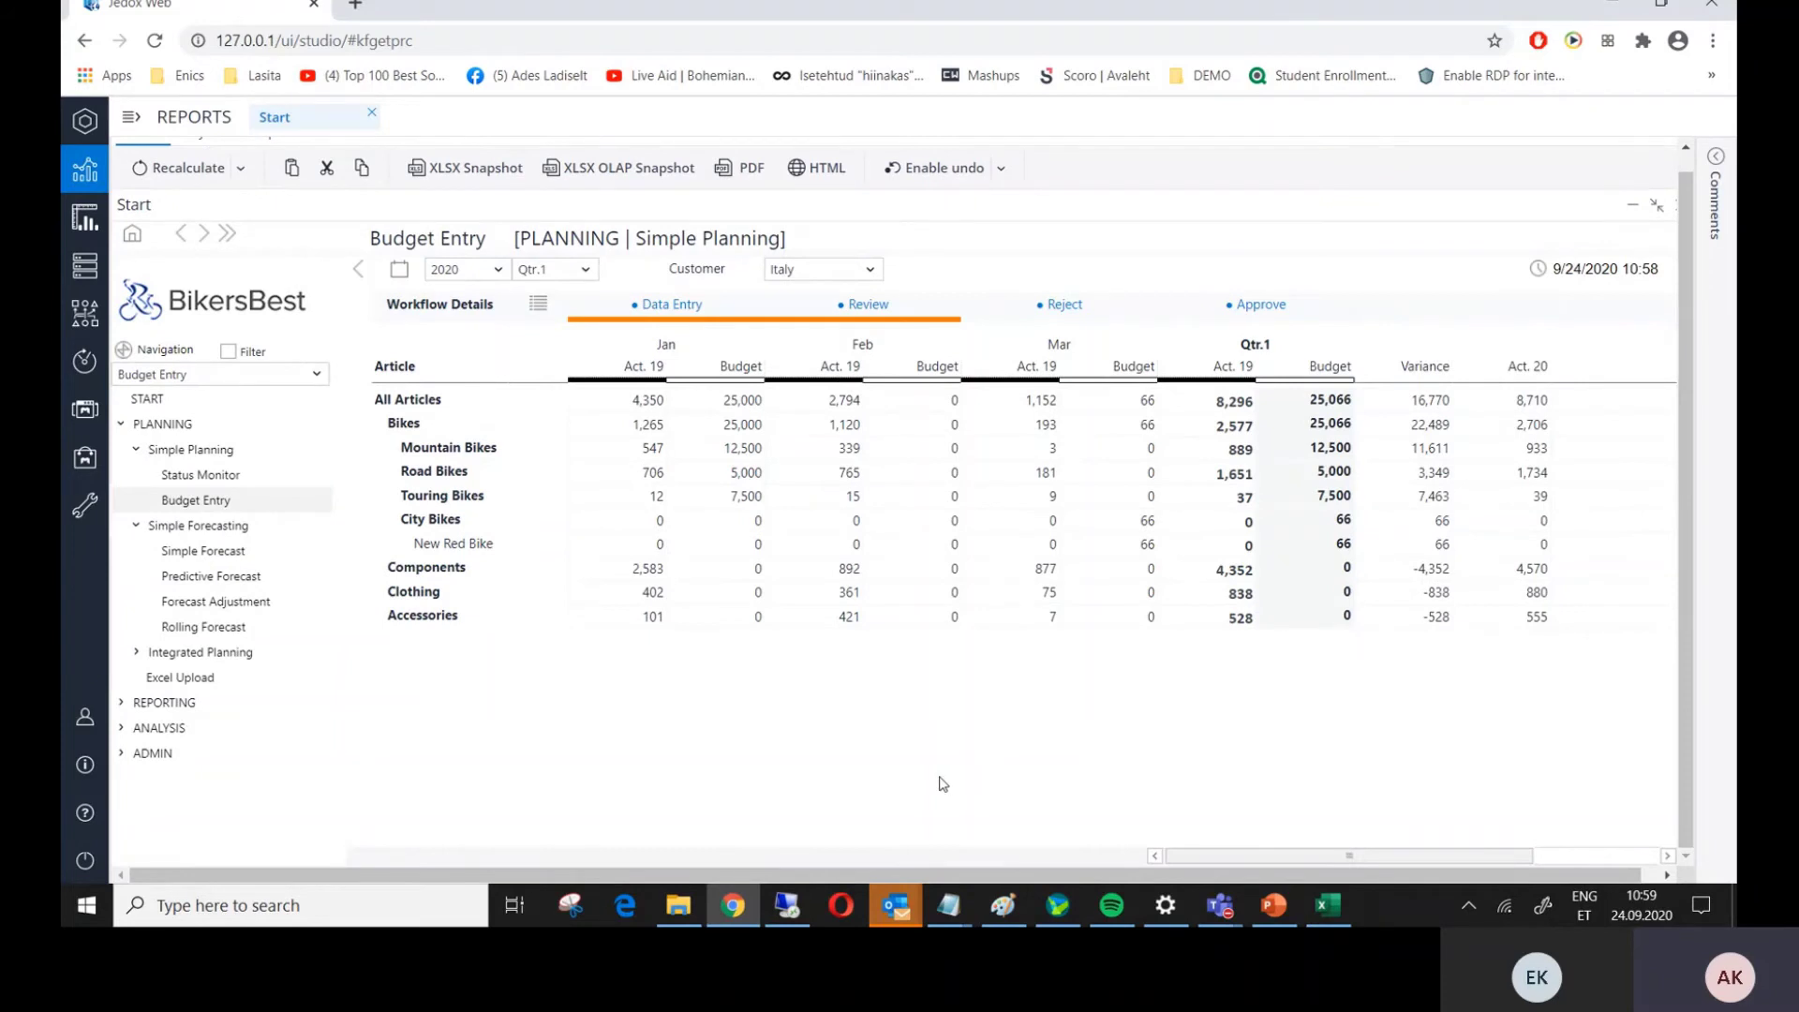
{"action": "scroll", "coordinate": [476, 462], "scroll_direction": "up", "scroll_amount": 1}
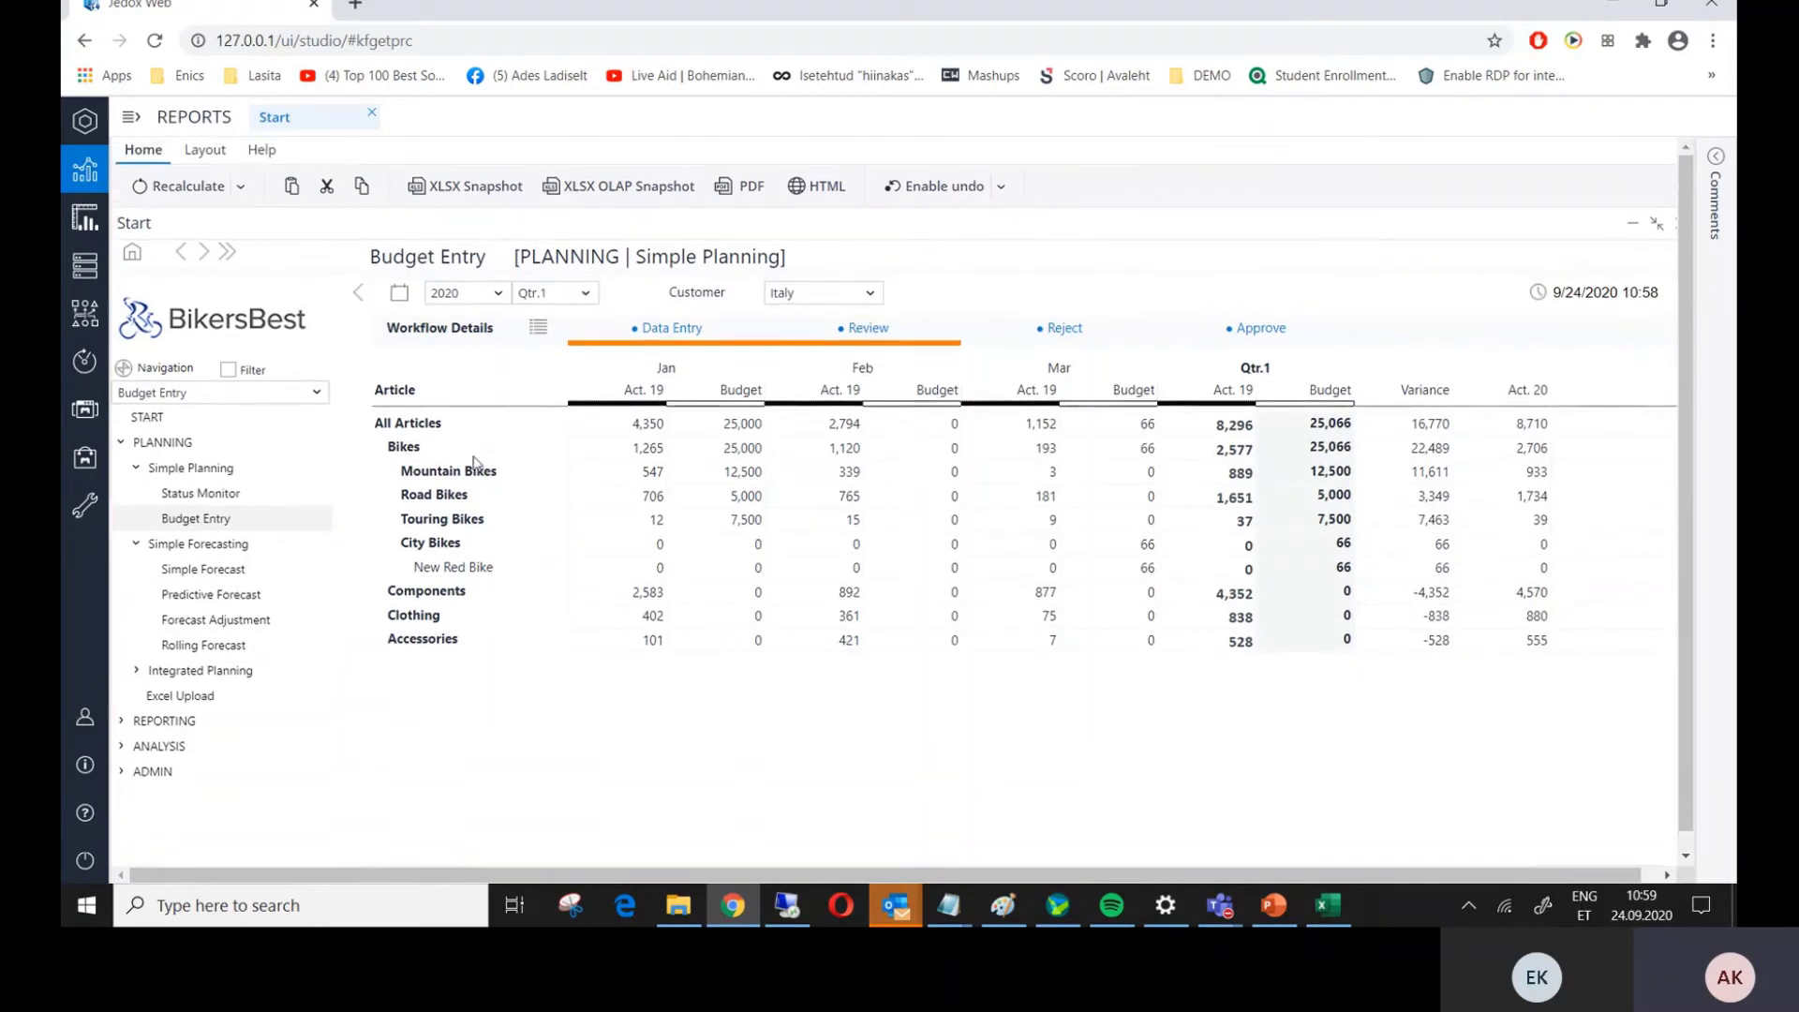
- Open the Simple Planning Status Monitor and drill from there into Italy's 2020 Qtr.1 budget entry
{"action": "left_click", "coordinate": [214, 502]}
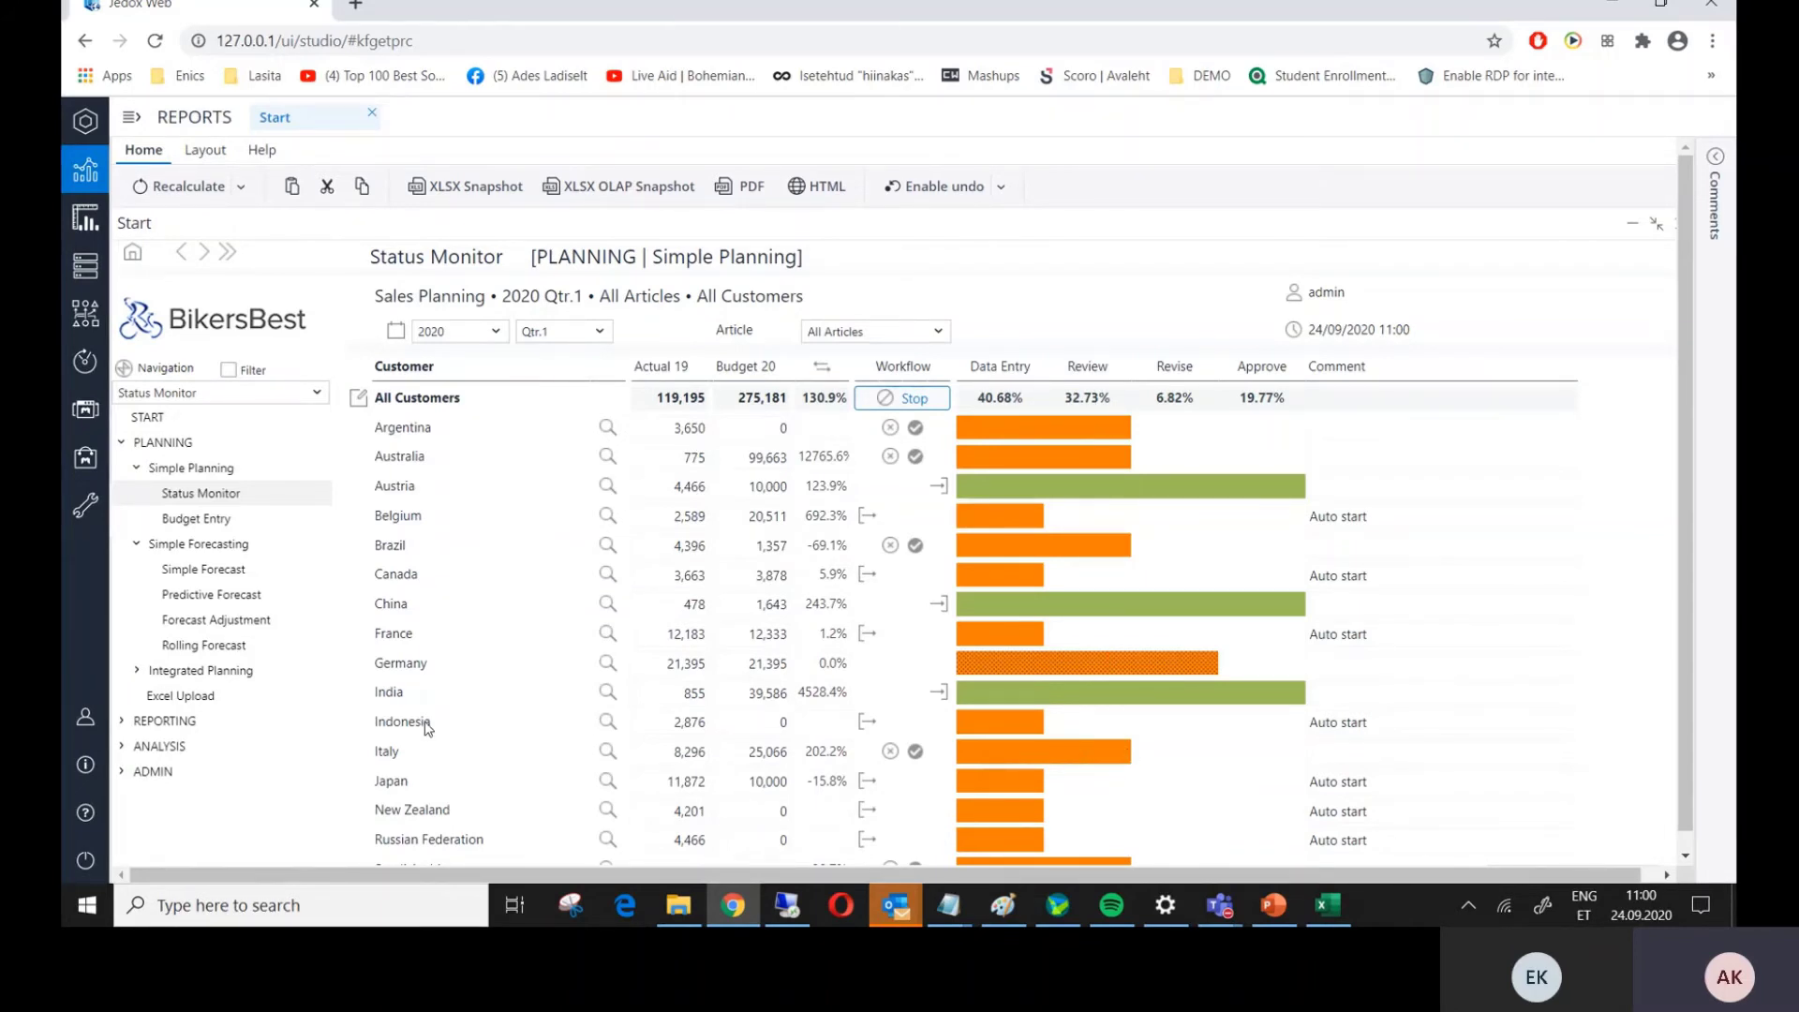
{"action": "left_click", "coordinate": [608, 724]}
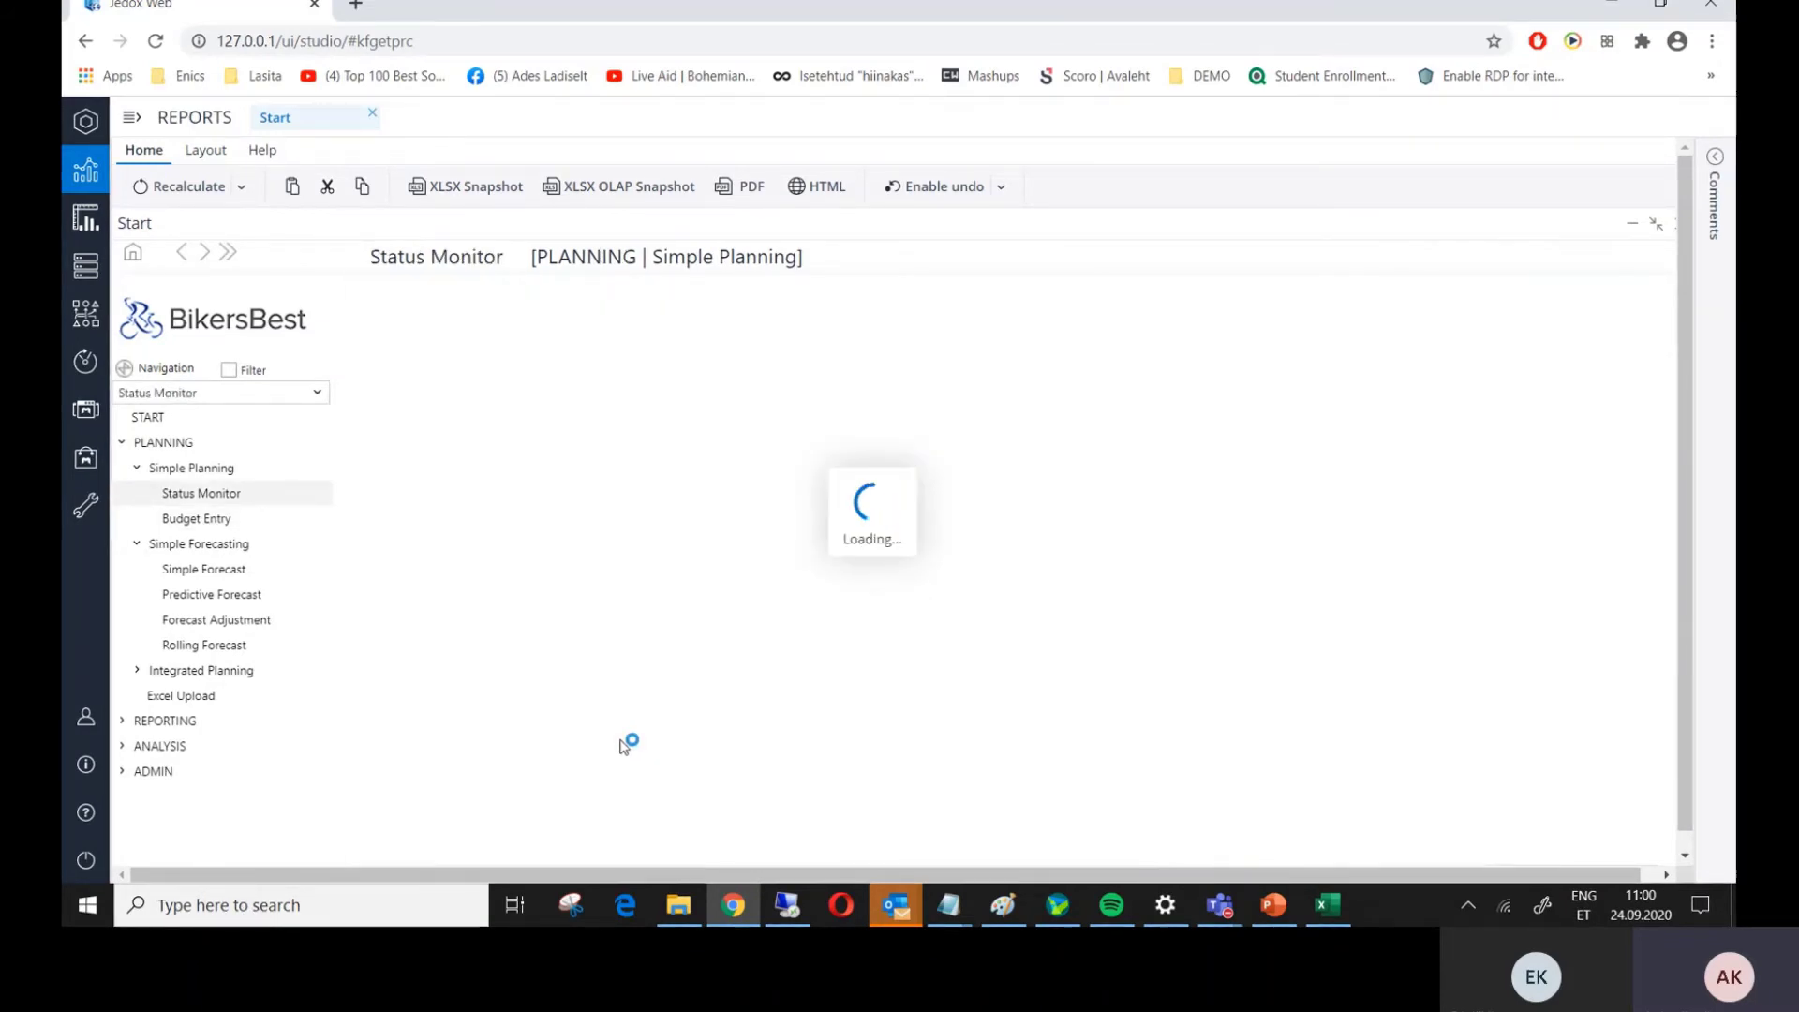
{"action": "scroll", "coordinate": [597, 812], "scroll_direction": "down", "scroll_amount": 1}
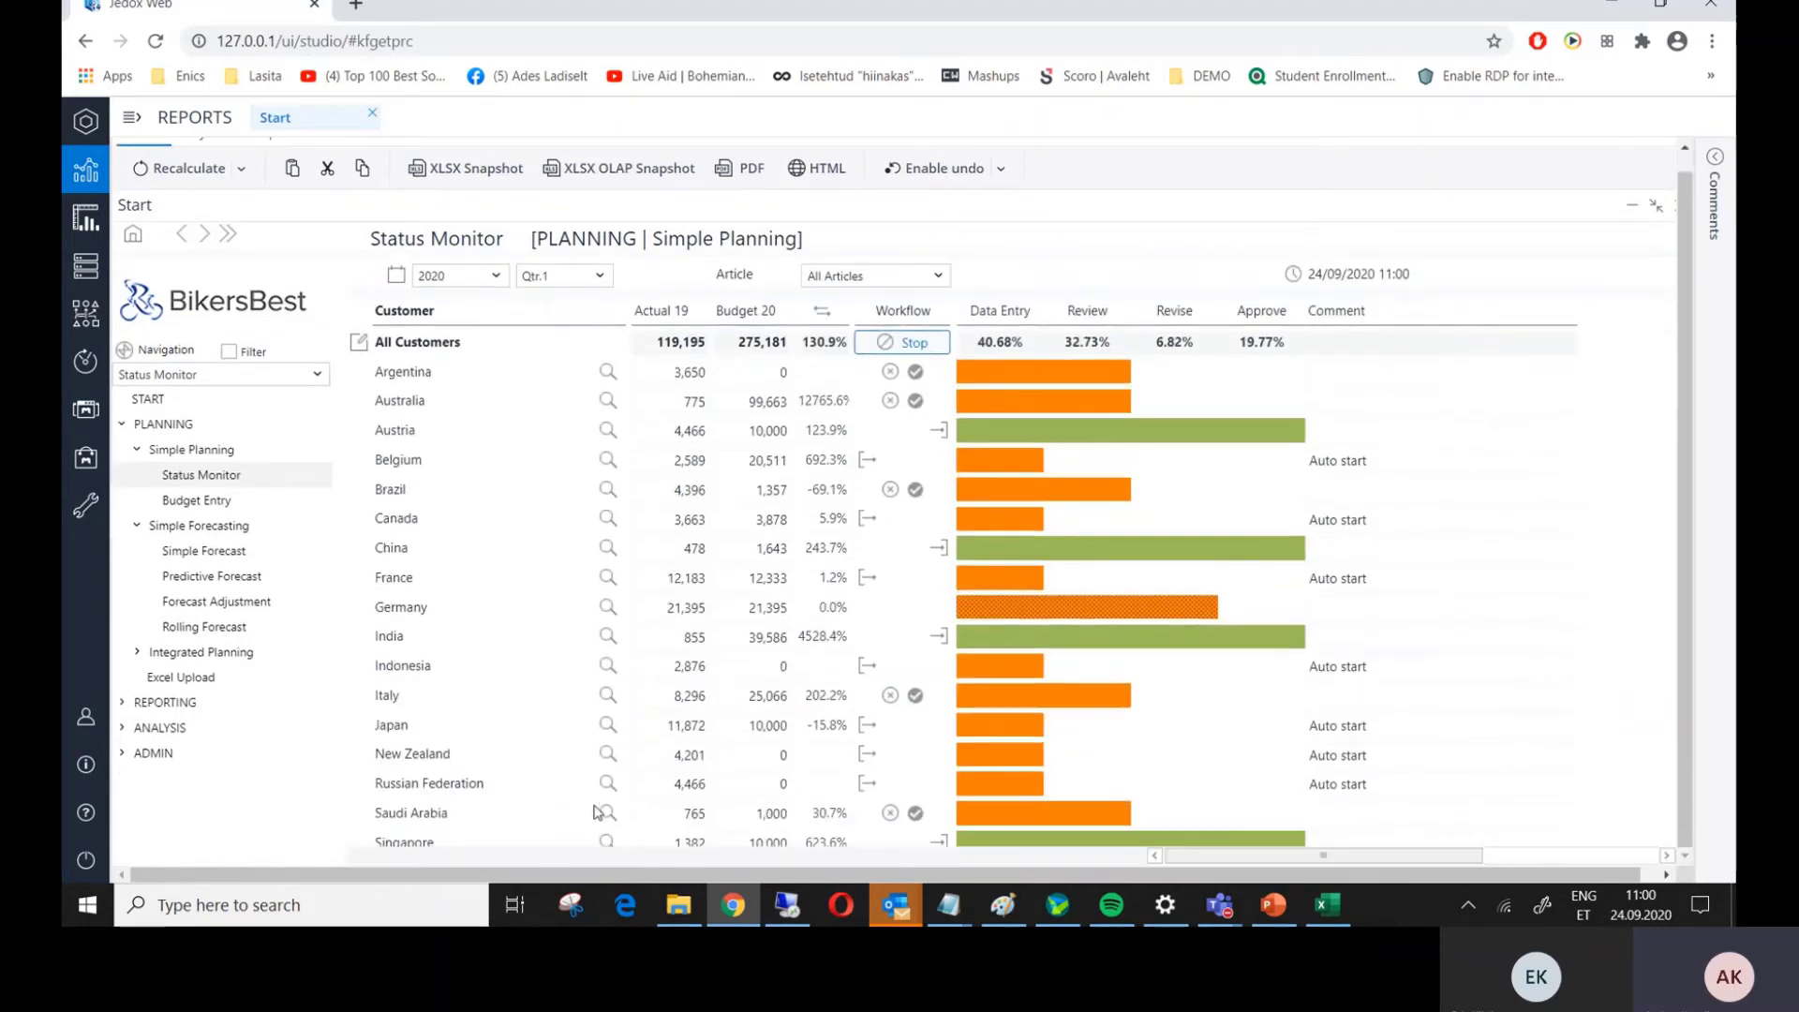
{"action": "scroll", "coordinate": [597, 812], "scroll_direction": "down", "scroll_amount": 2}
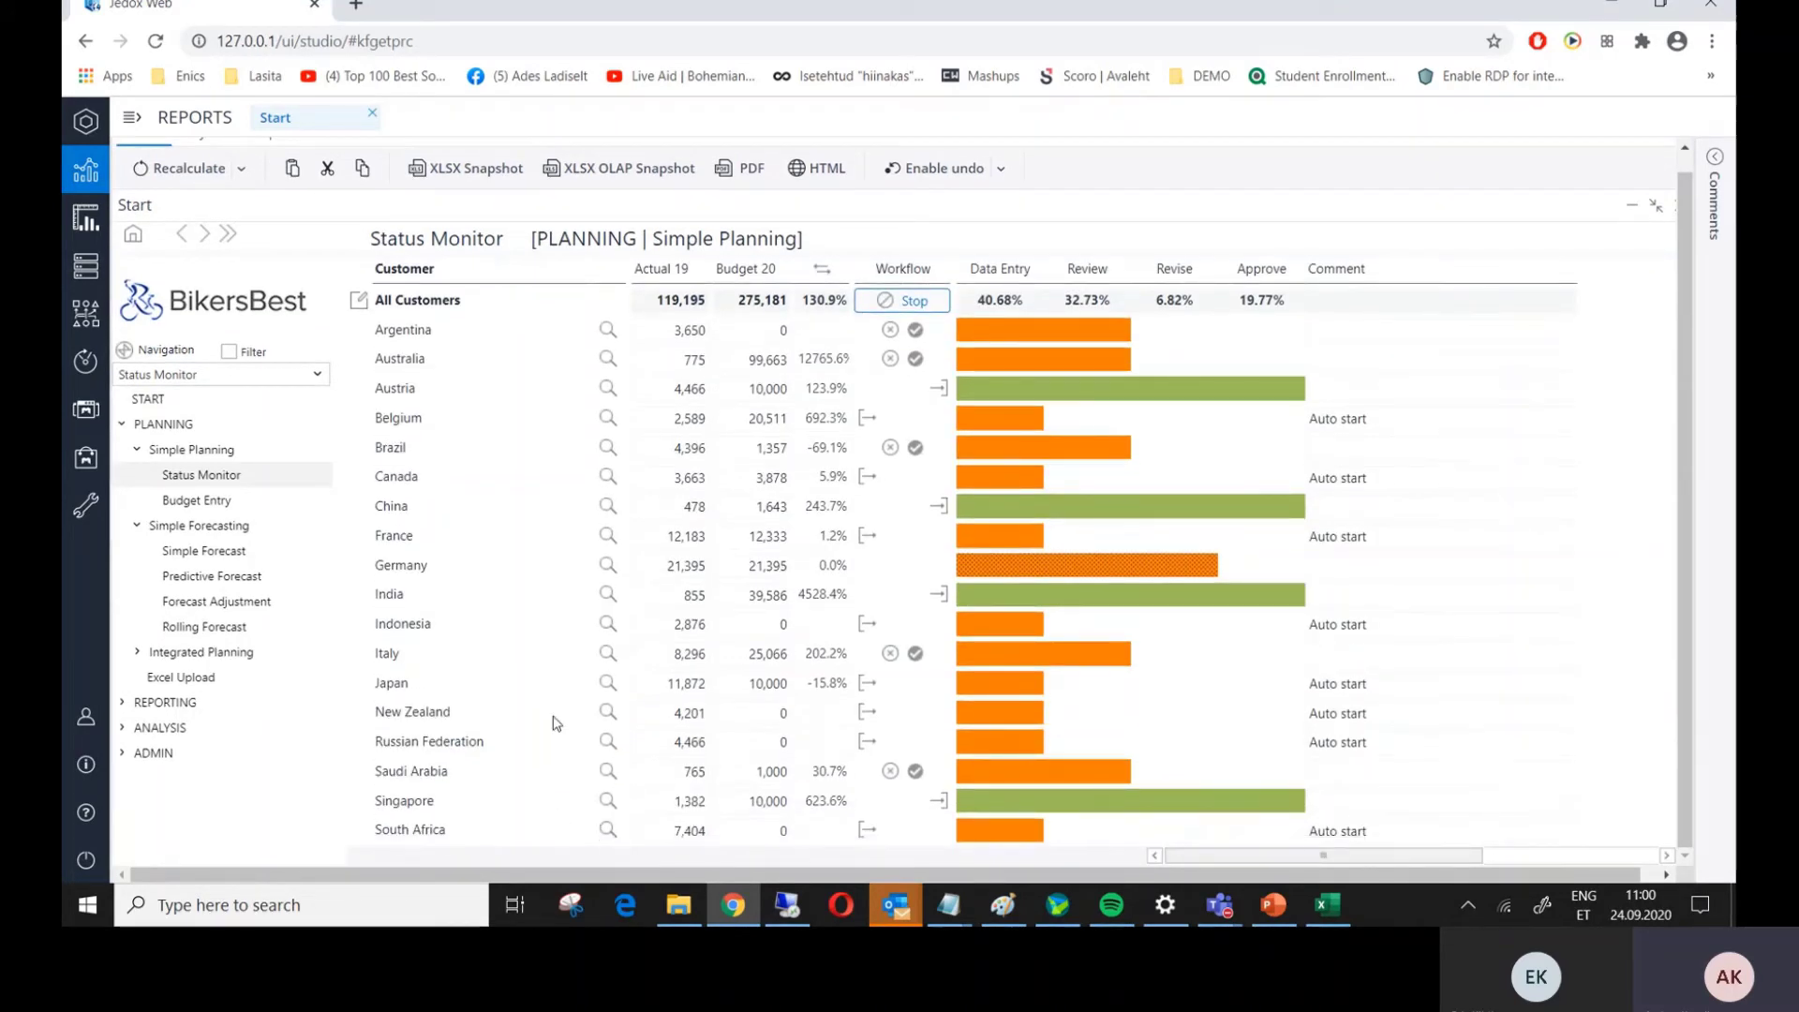
{"action": "left_click", "coordinate": [608, 656]}
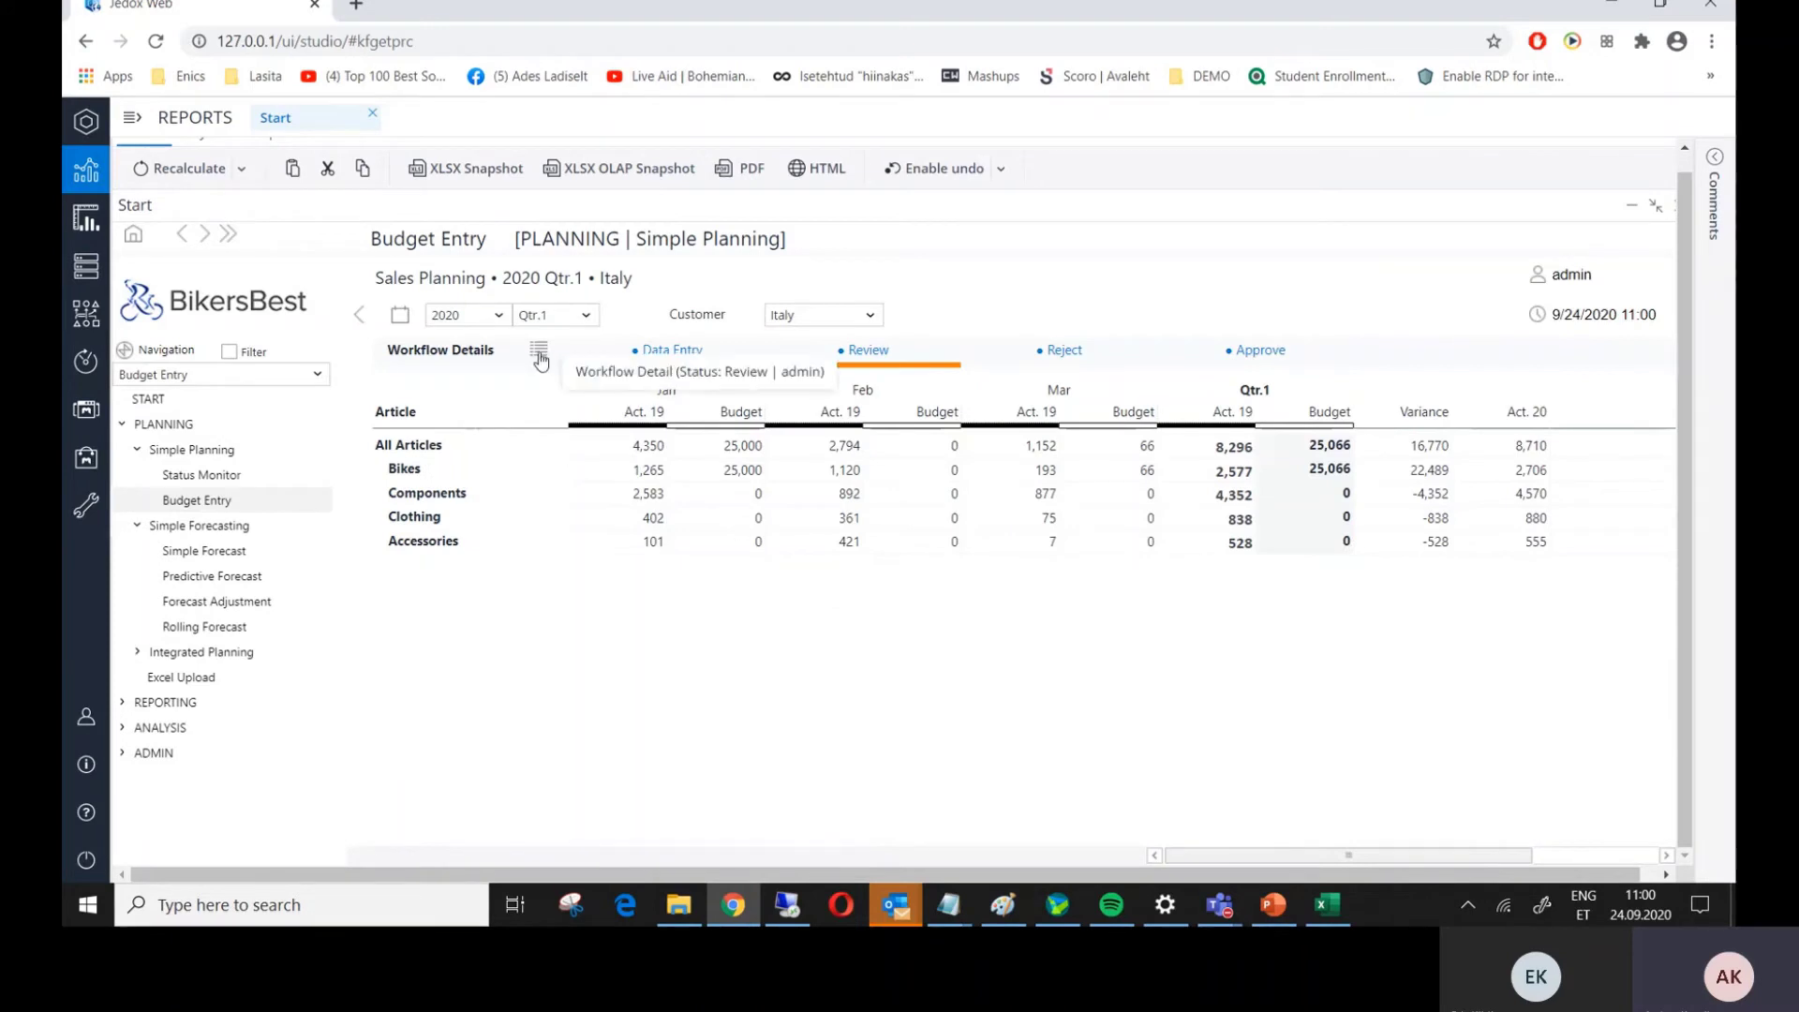
- Approve Italy's Easy Planning budget through its workflow details and check its status in the Status Monitor
{"action": "left_click", "coordinate": [539, 353]}
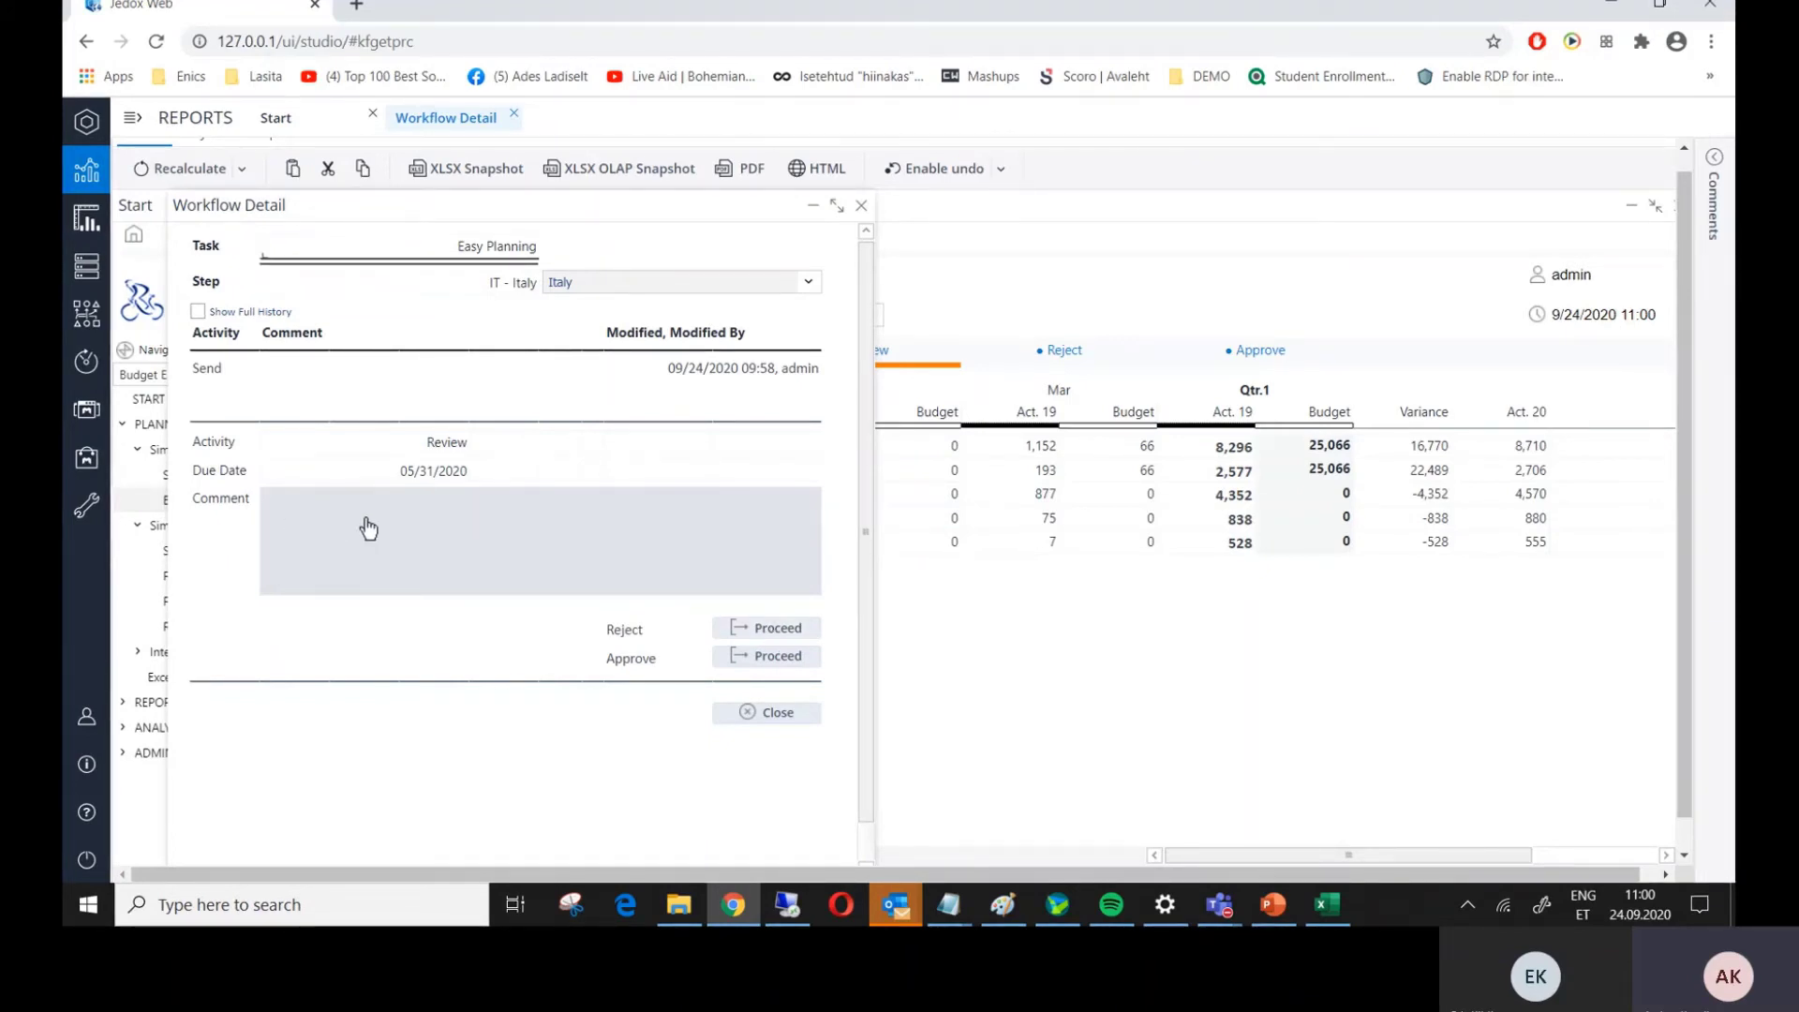
{"action": "left_click", "coordinate": [772, 659]}
{"action": "left_click", "coordinate": [778, 714]}
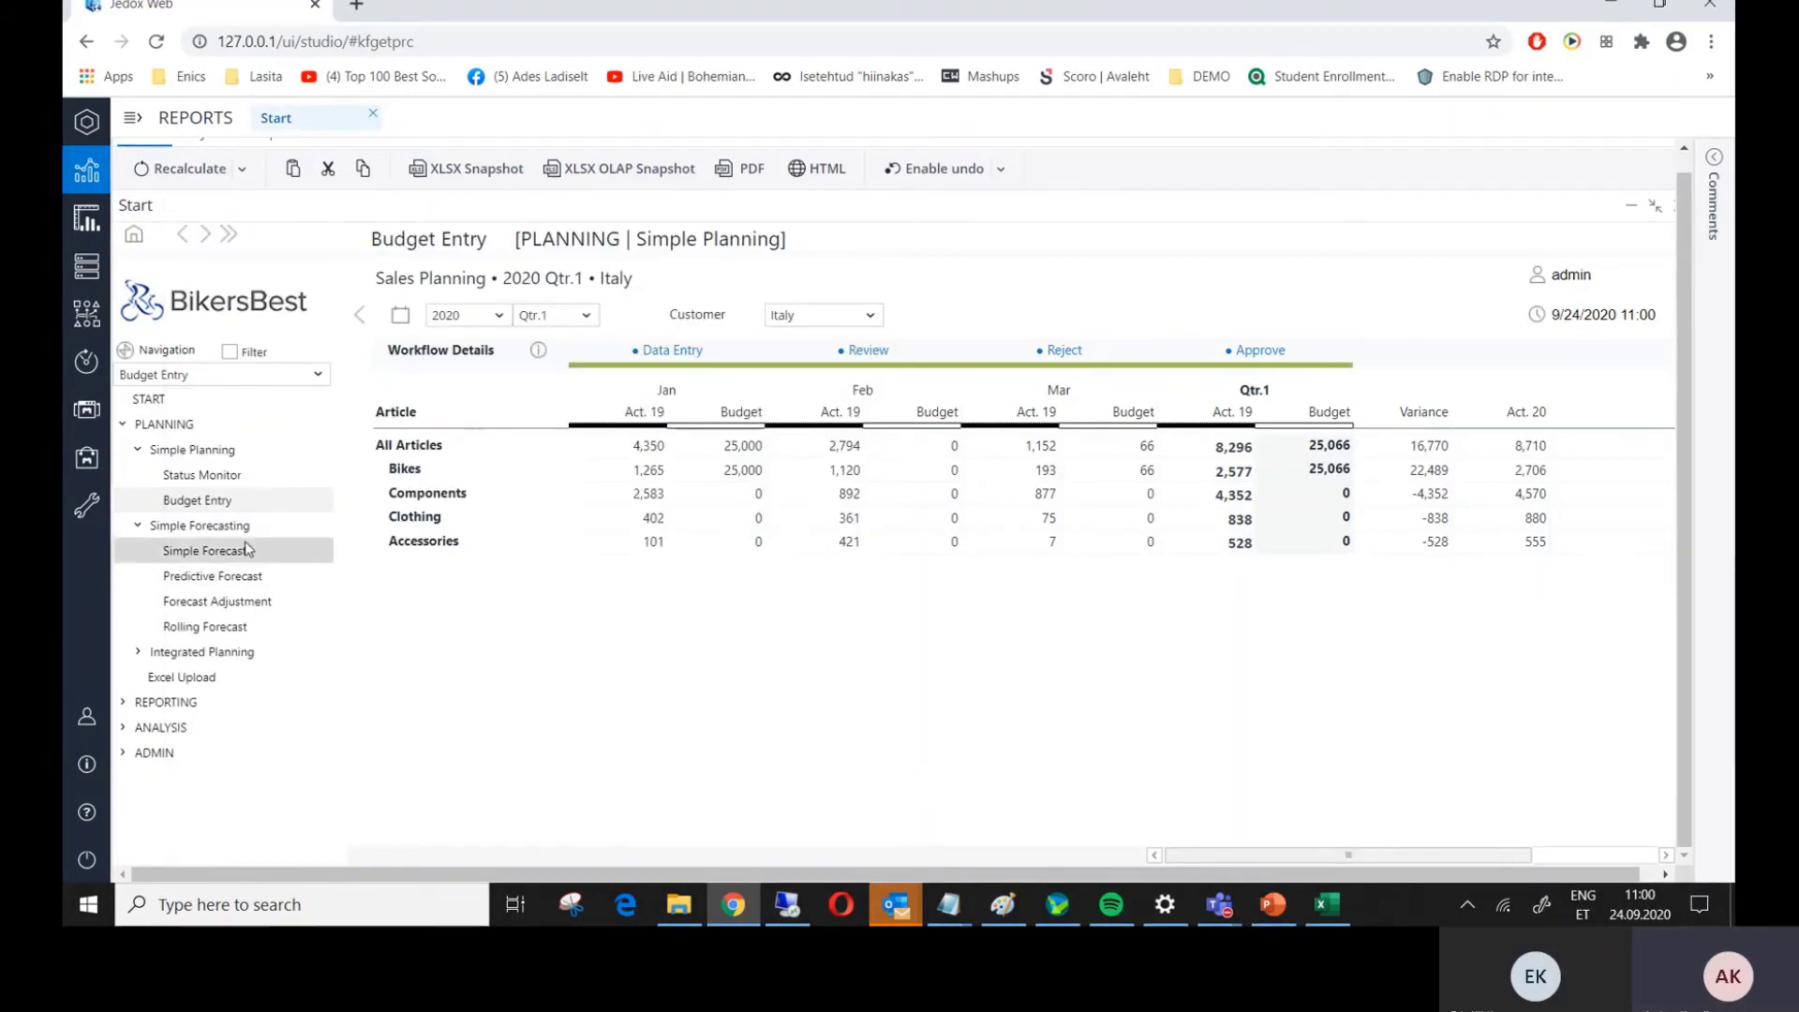
{"action": "left_click", "coordinate": [216, 475]}
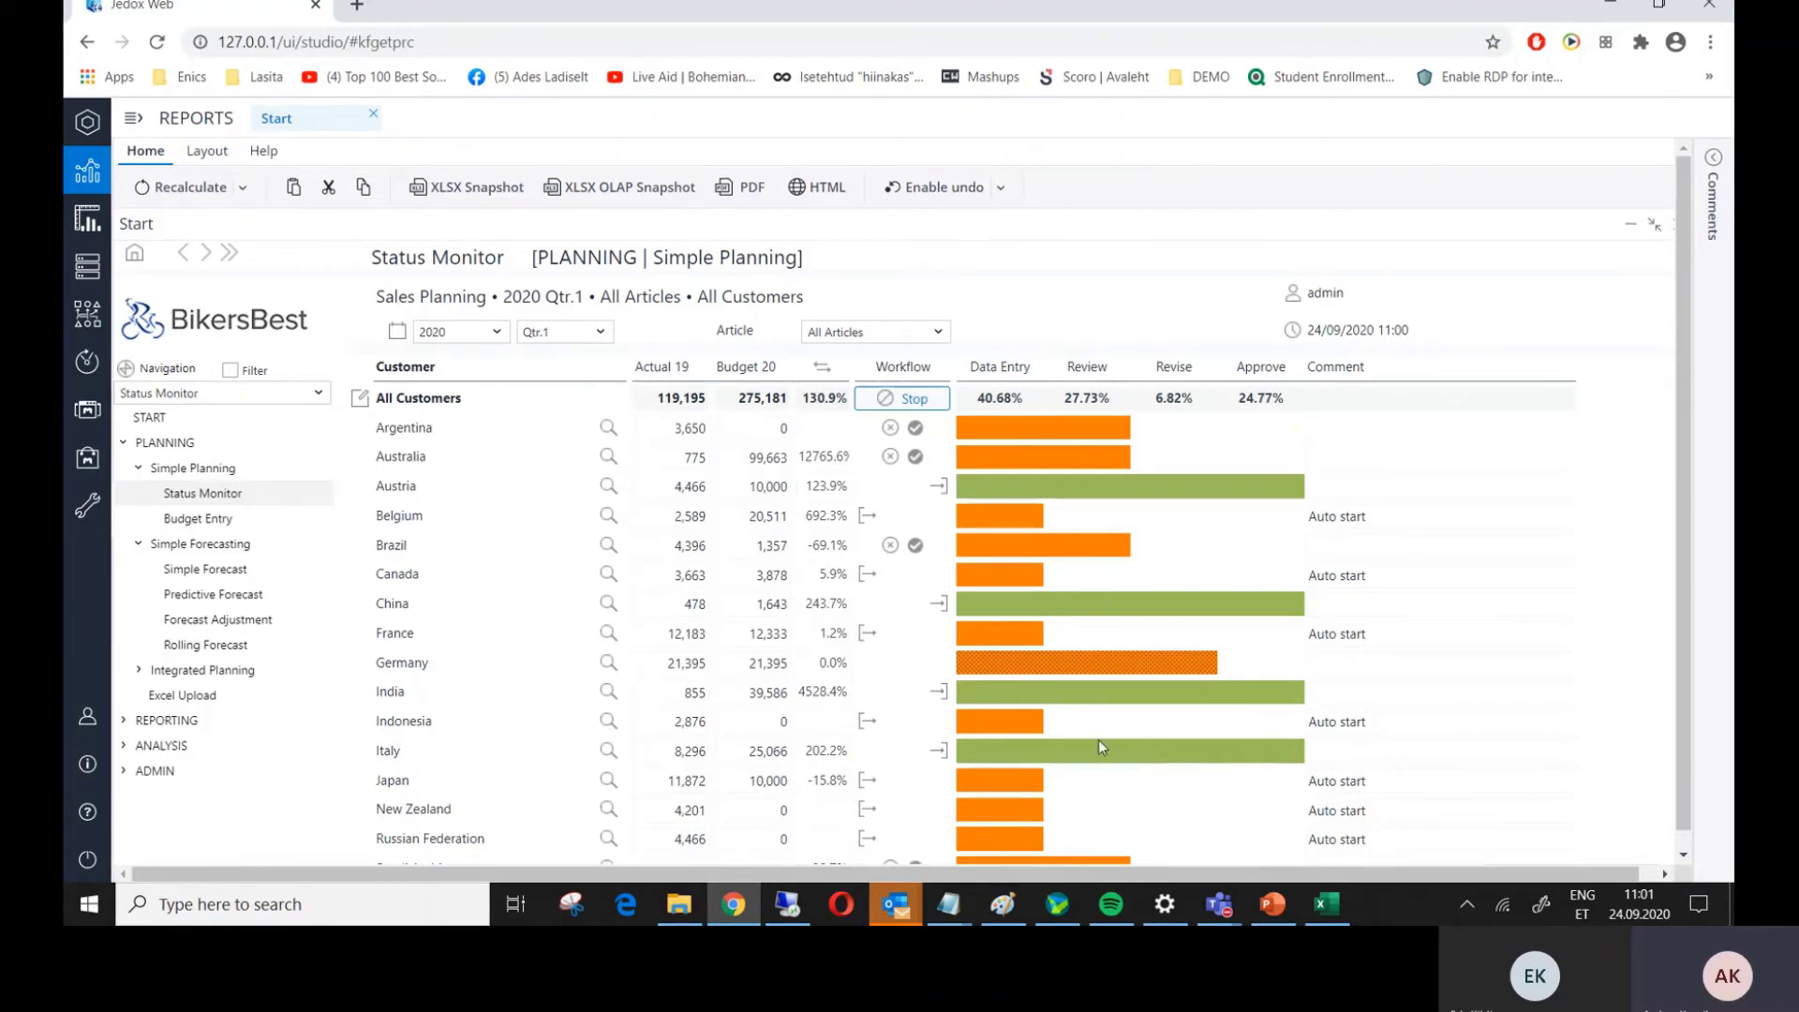
- Open the Sales Dashboard report, restrict its customers to Europe, and inspect Italy's share in the ring chart
{"action": "scroll", "coordinate": [891, 788], "scroll_direction": "down", "scroll_amount": 1}
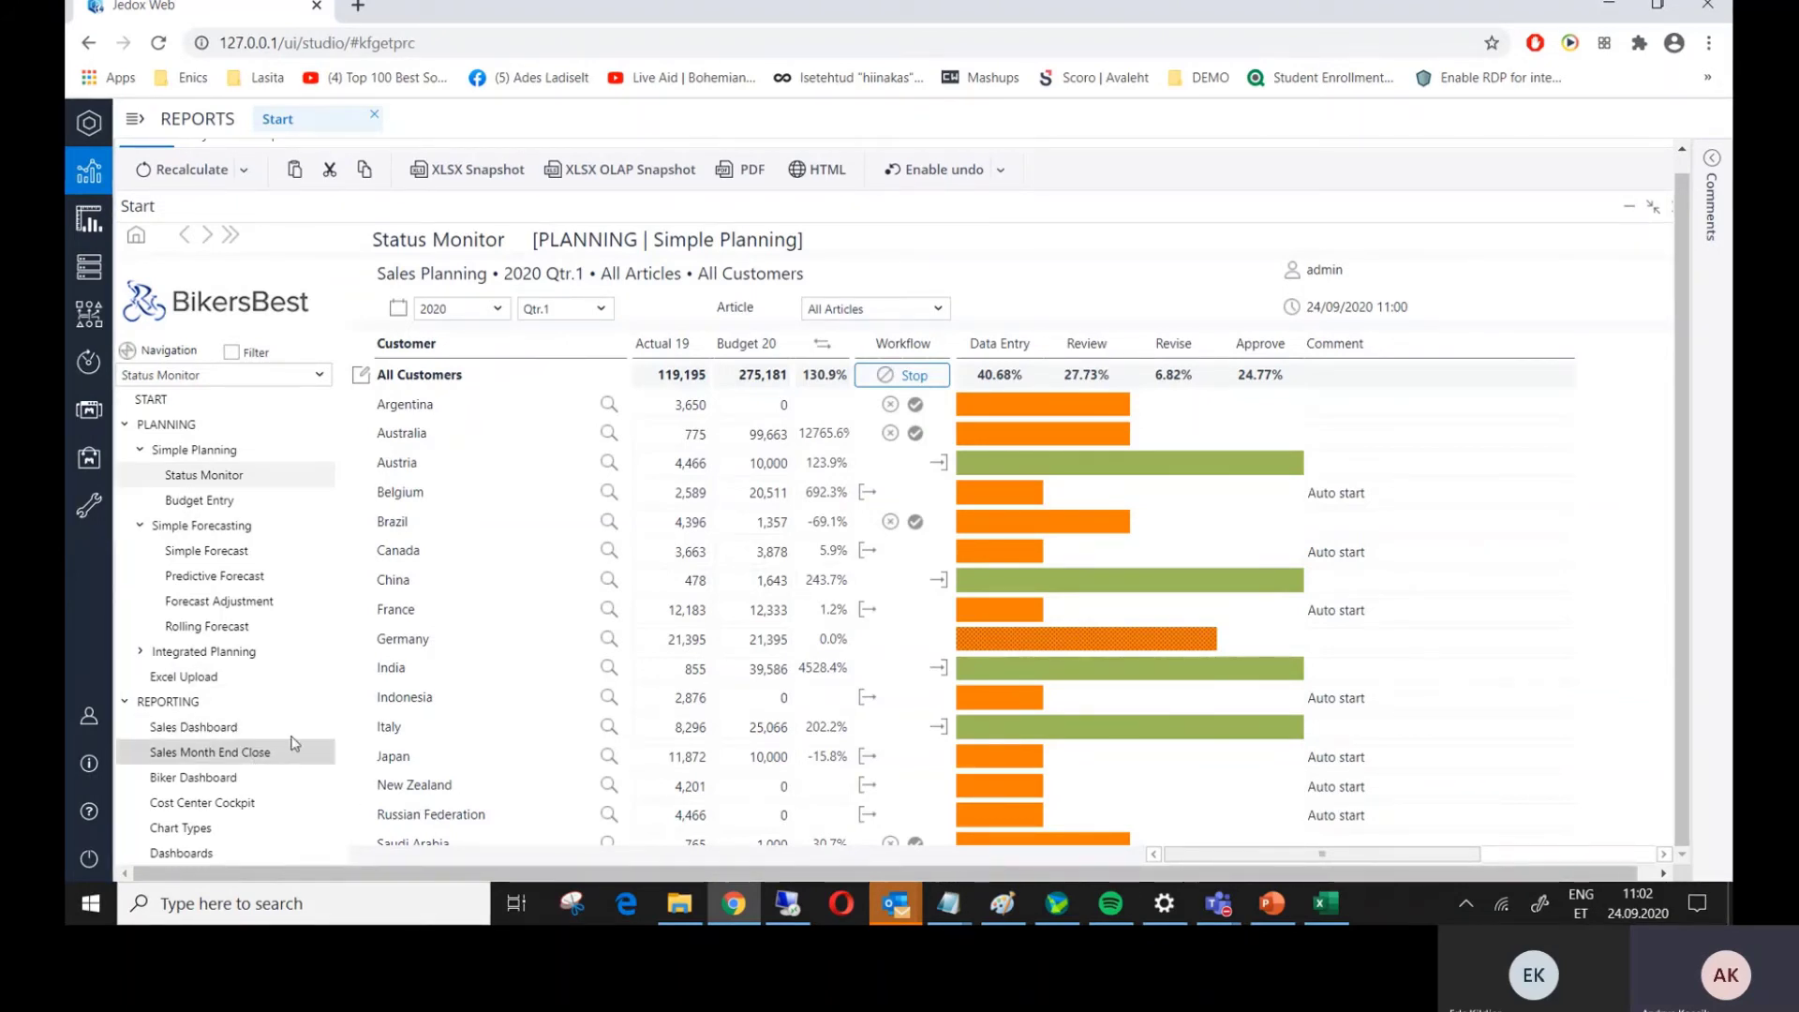
{"action": "left_click", "coordinate": [207, 735]}
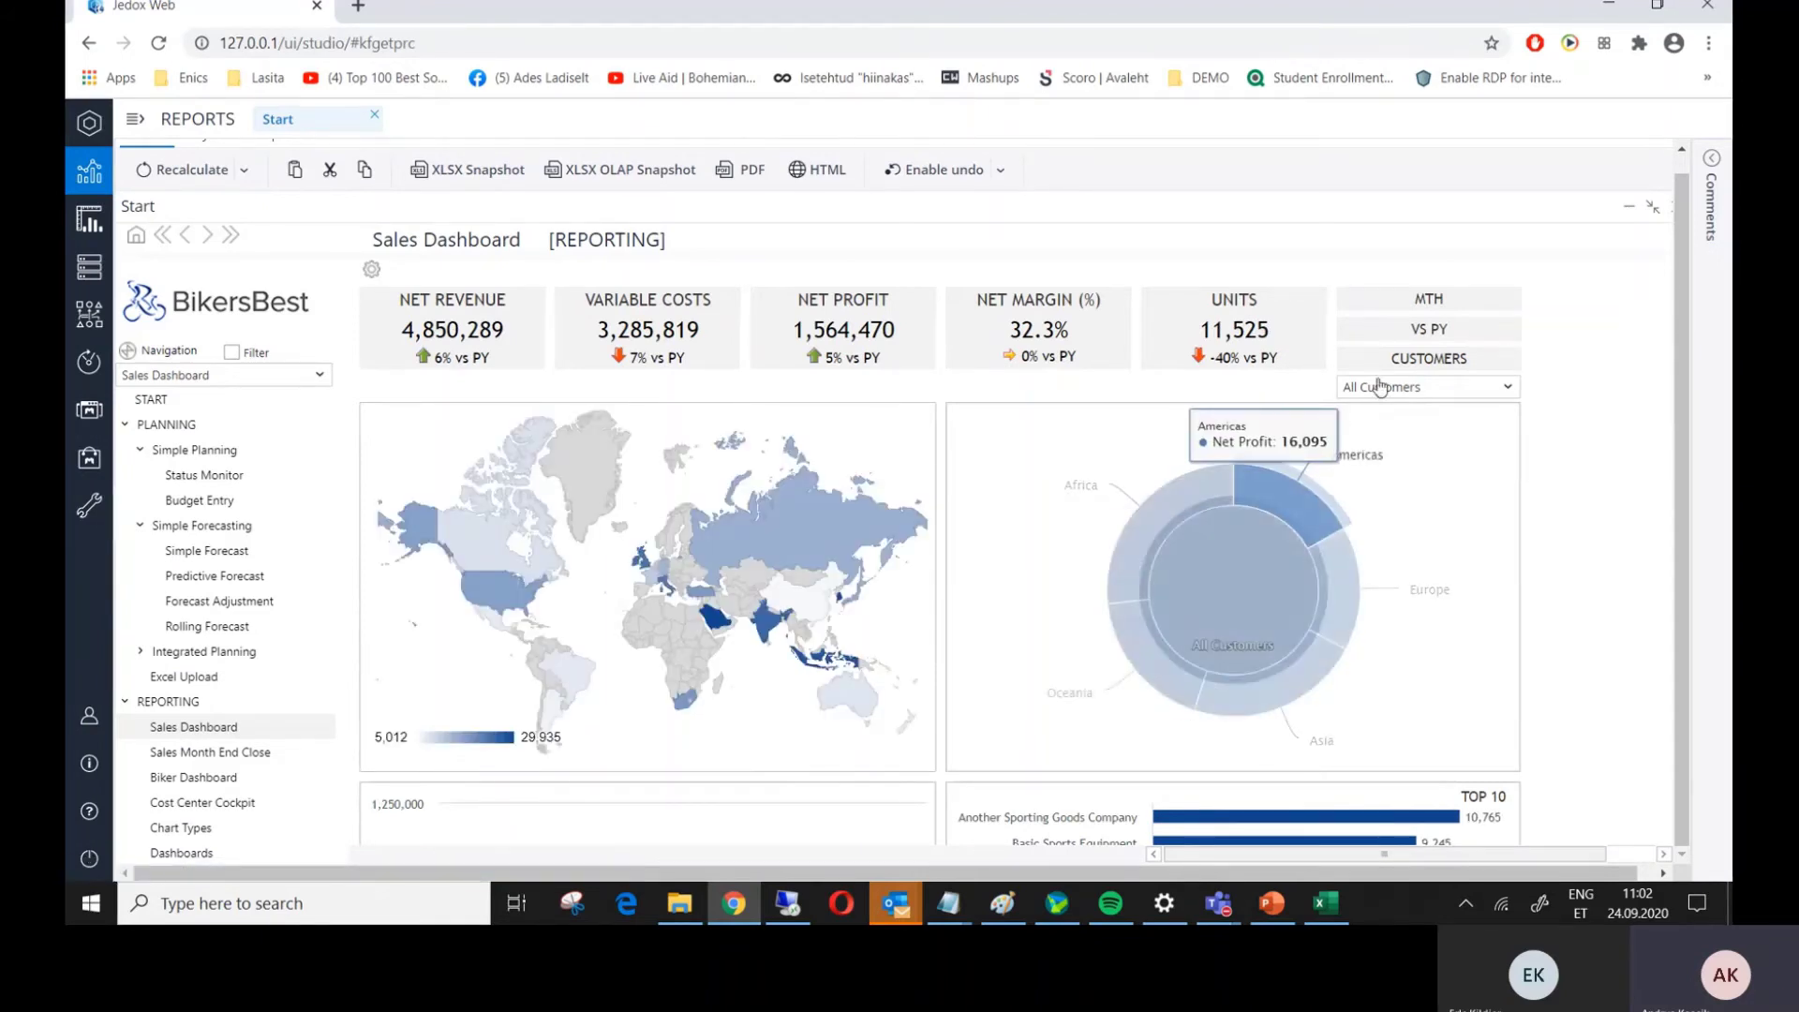
{"action": "left_click", "coordinate": [1483, 396]}
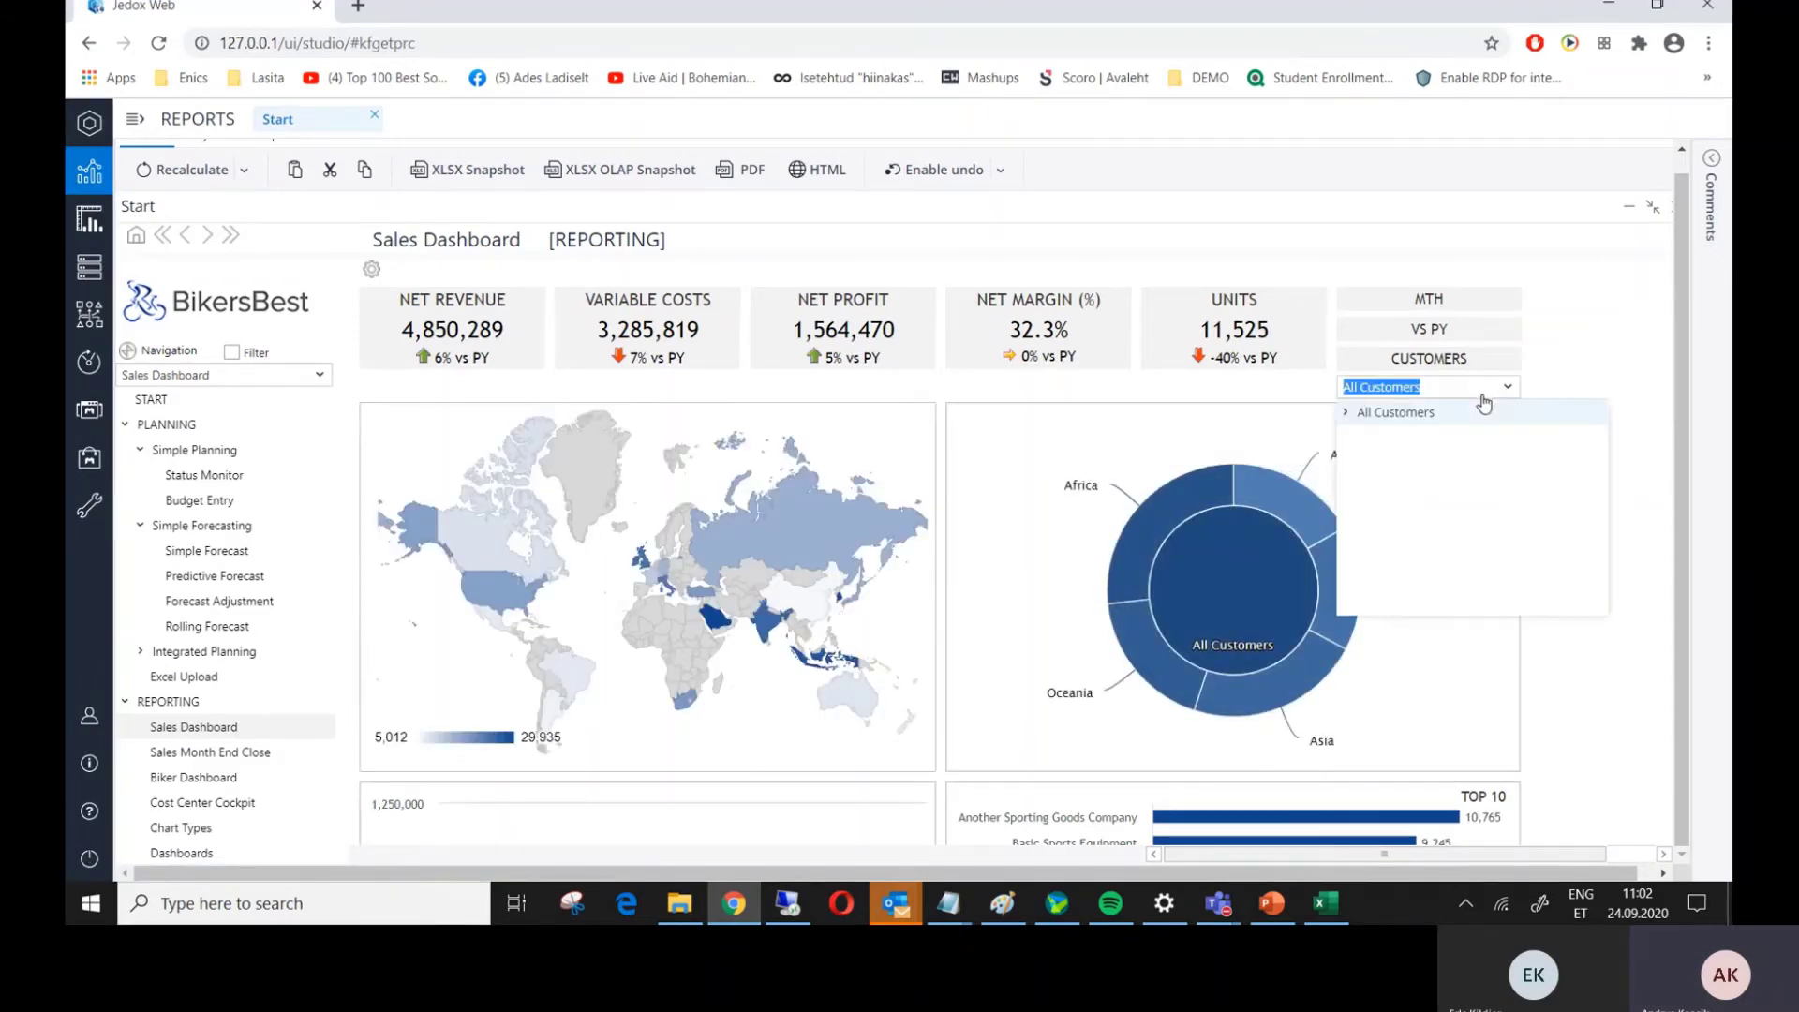
{"action": "left_click", "coordinate": [1347, 412]}
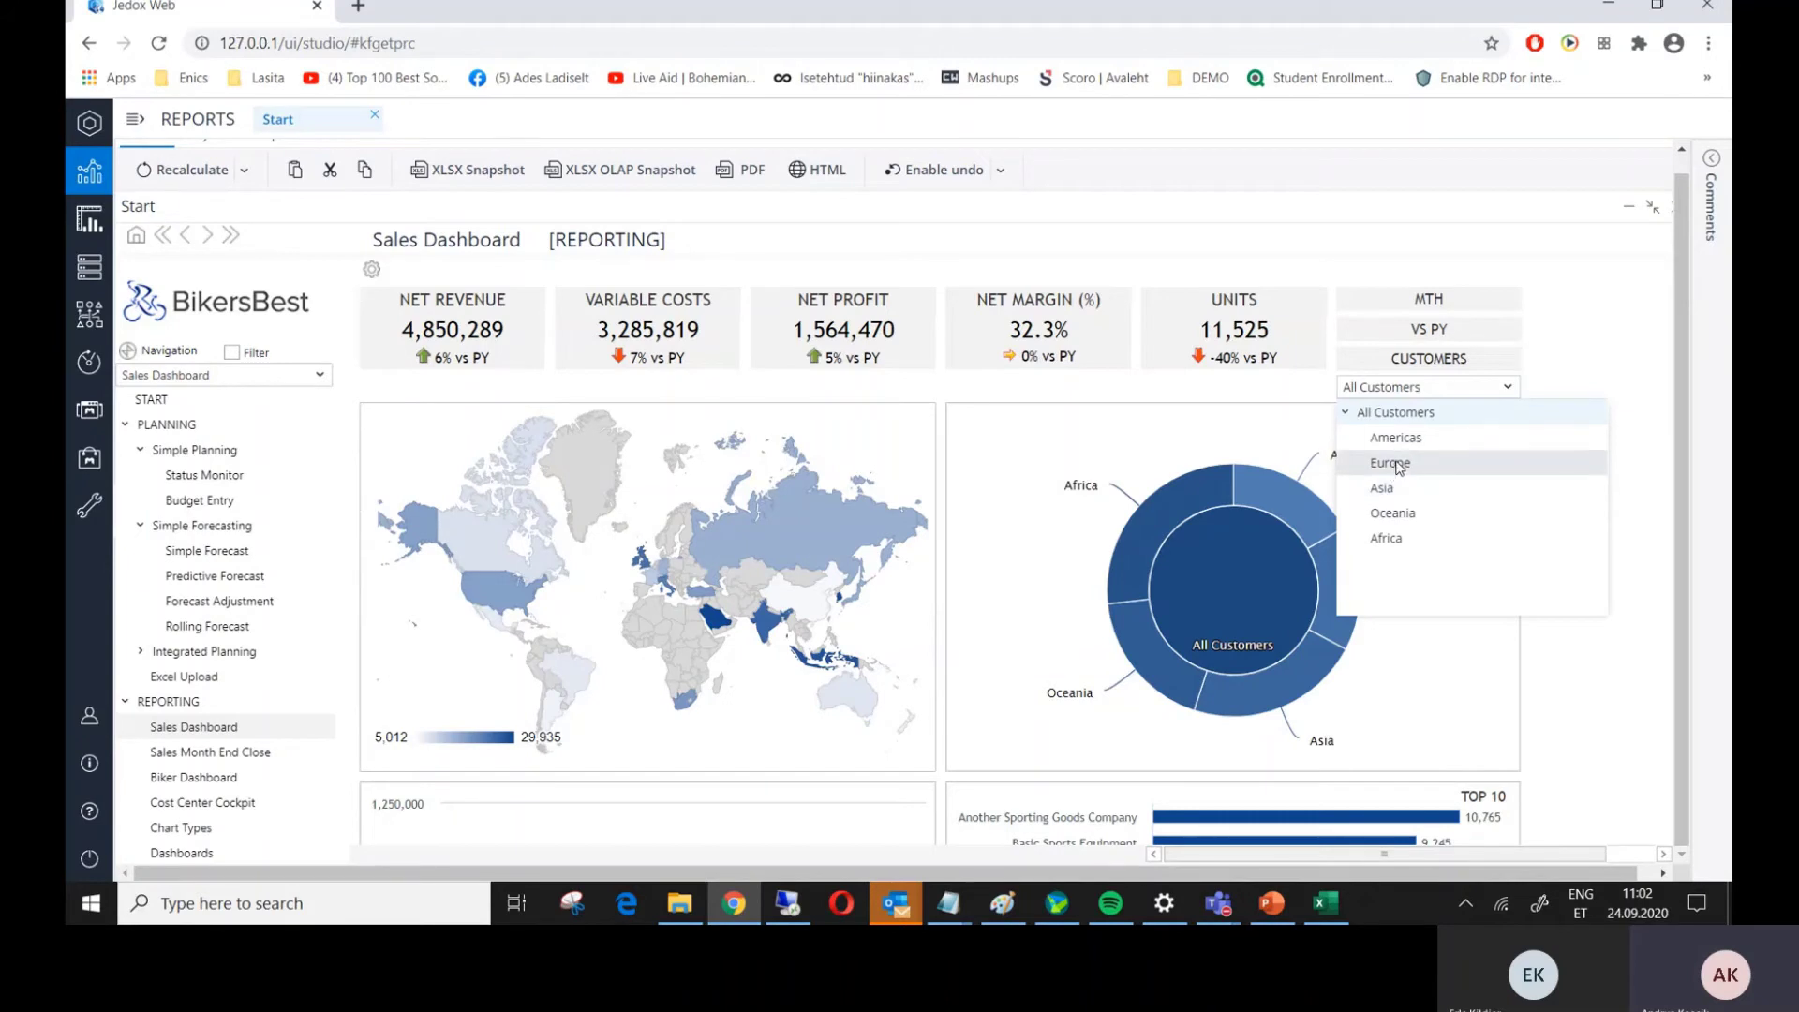
{"action": "left_click", "coordinate": [1391, 463]}
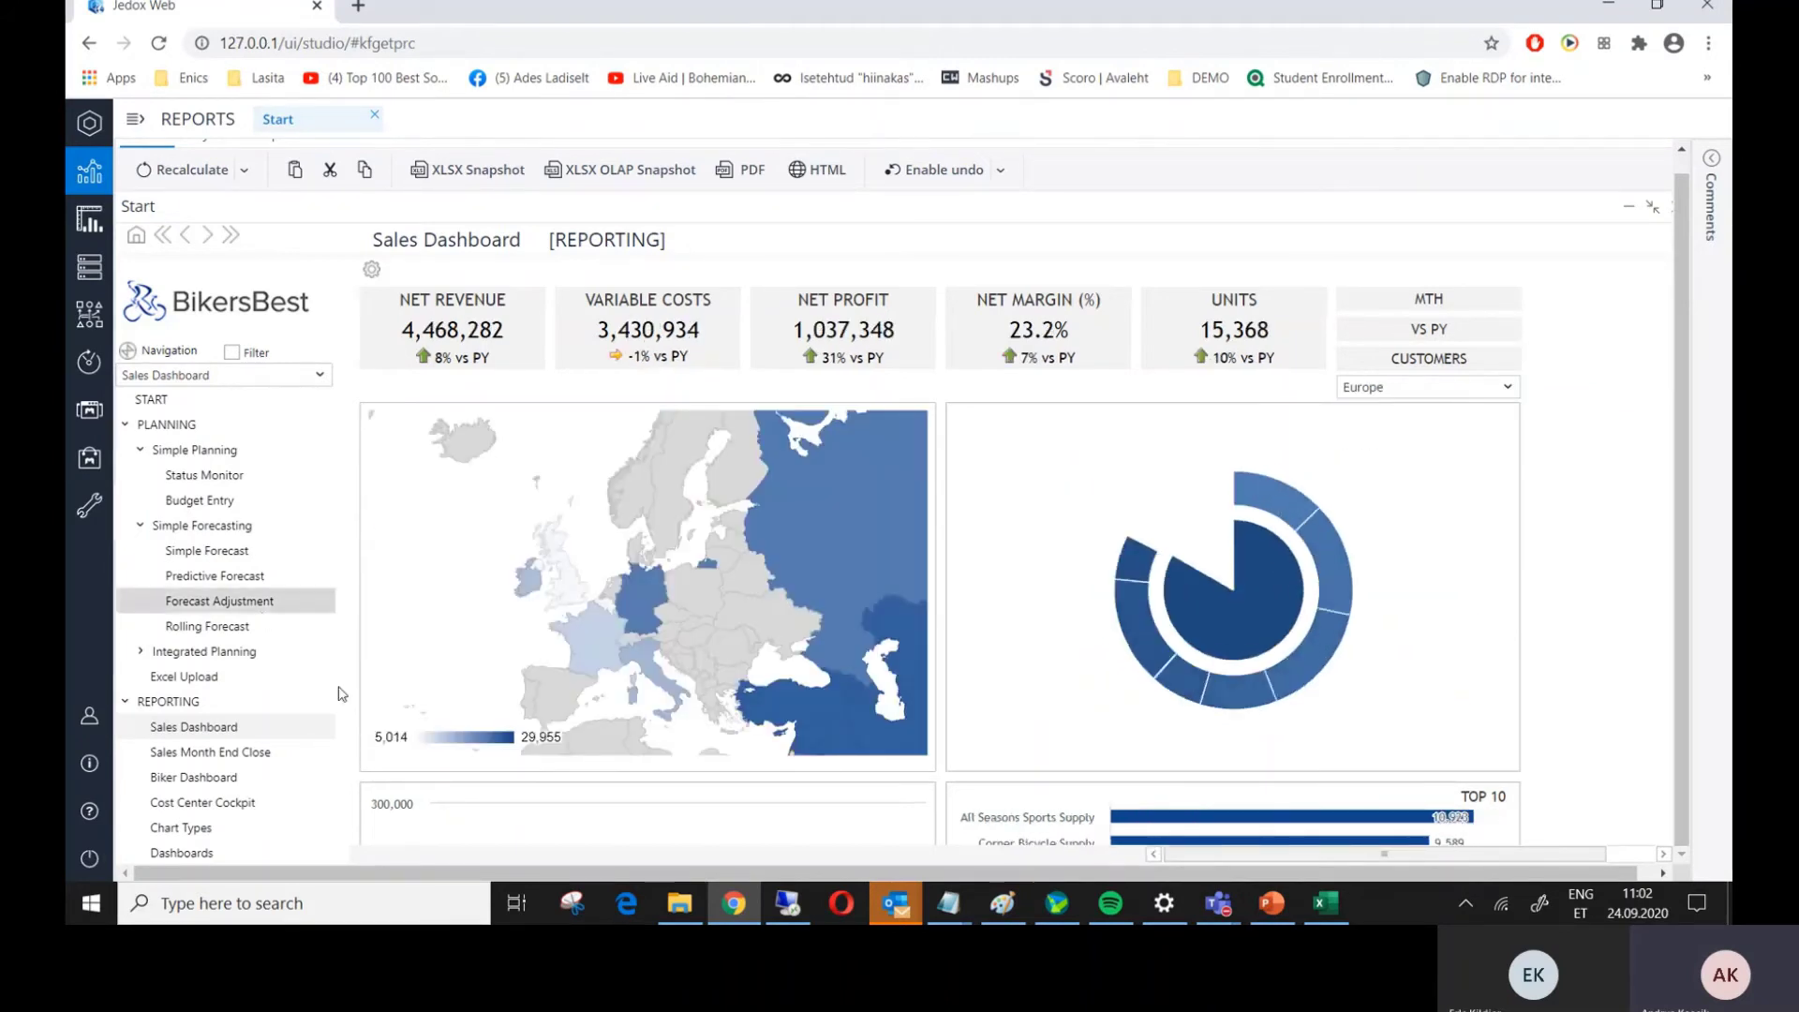
{"action": "mouse_move", "coordinate": [1310, 669]}
{"action": "scroll", "coordinate": [1309, 669], "scroll_direction": "down", "scroll_amount": 1}
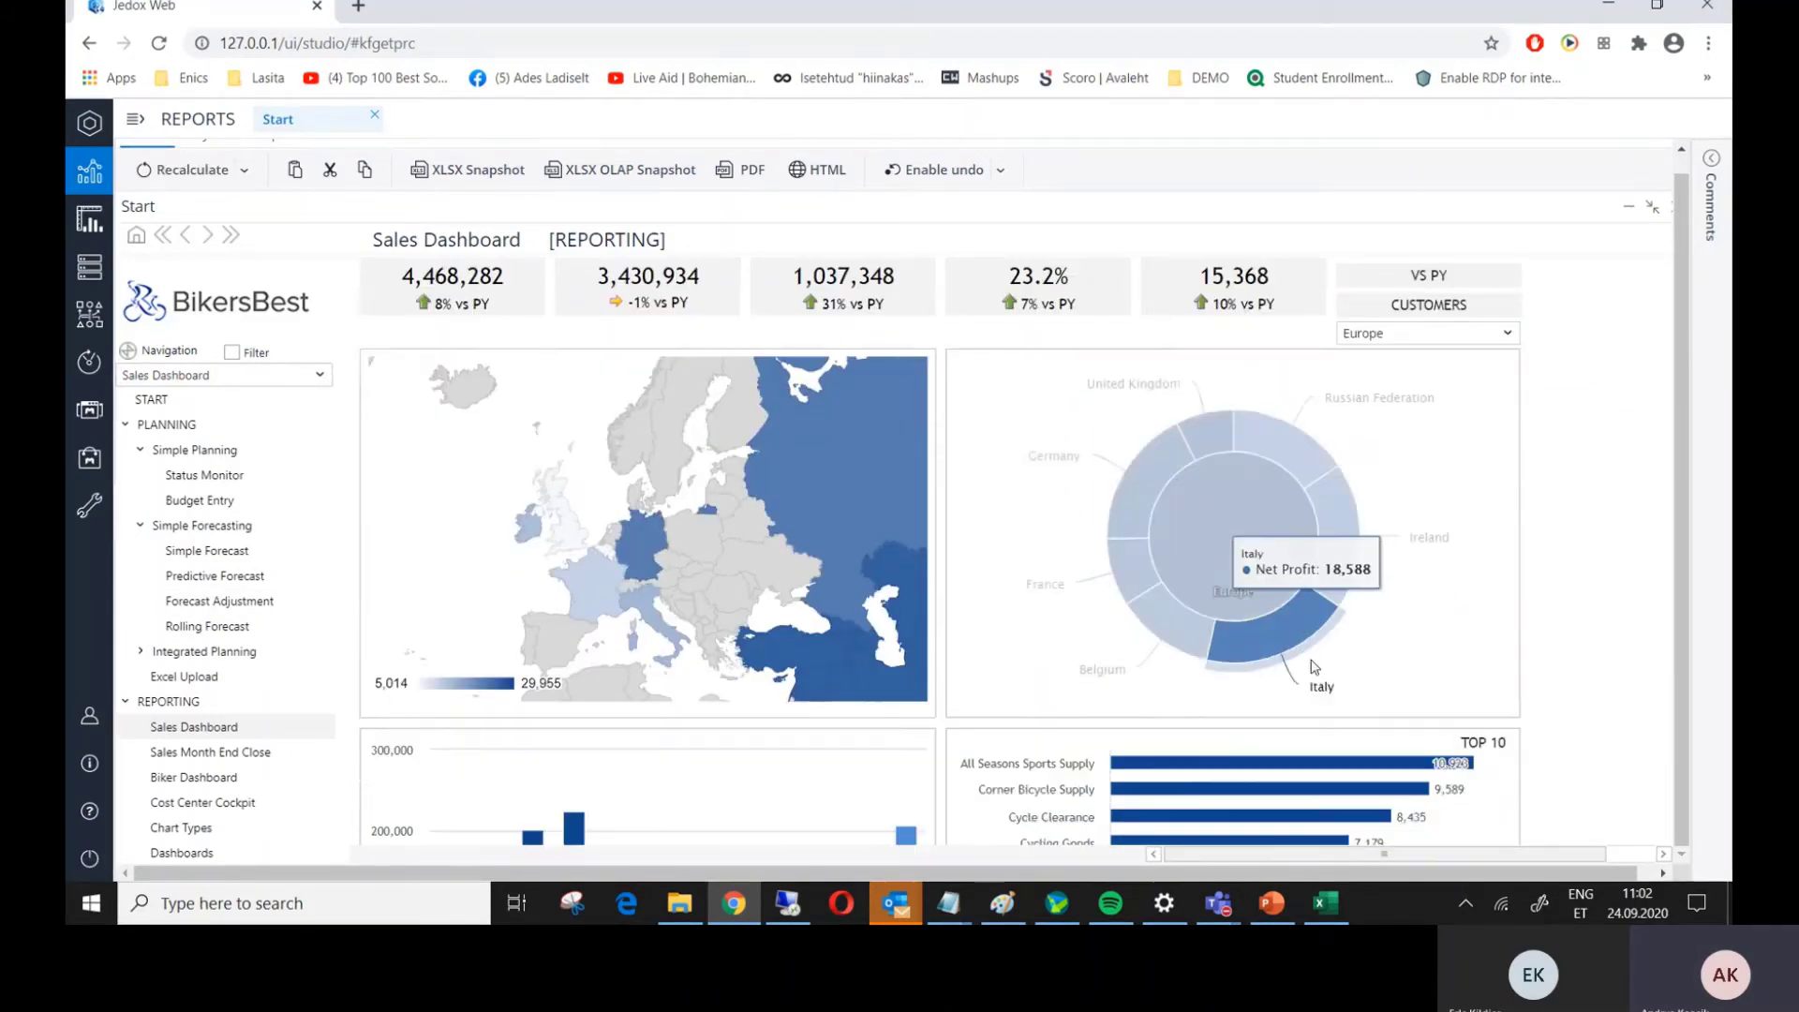
- Open the Sales Month End Close report and show its figures for Bikers UK plc
{"action": "left_click", "coordinate": [239, 752]}
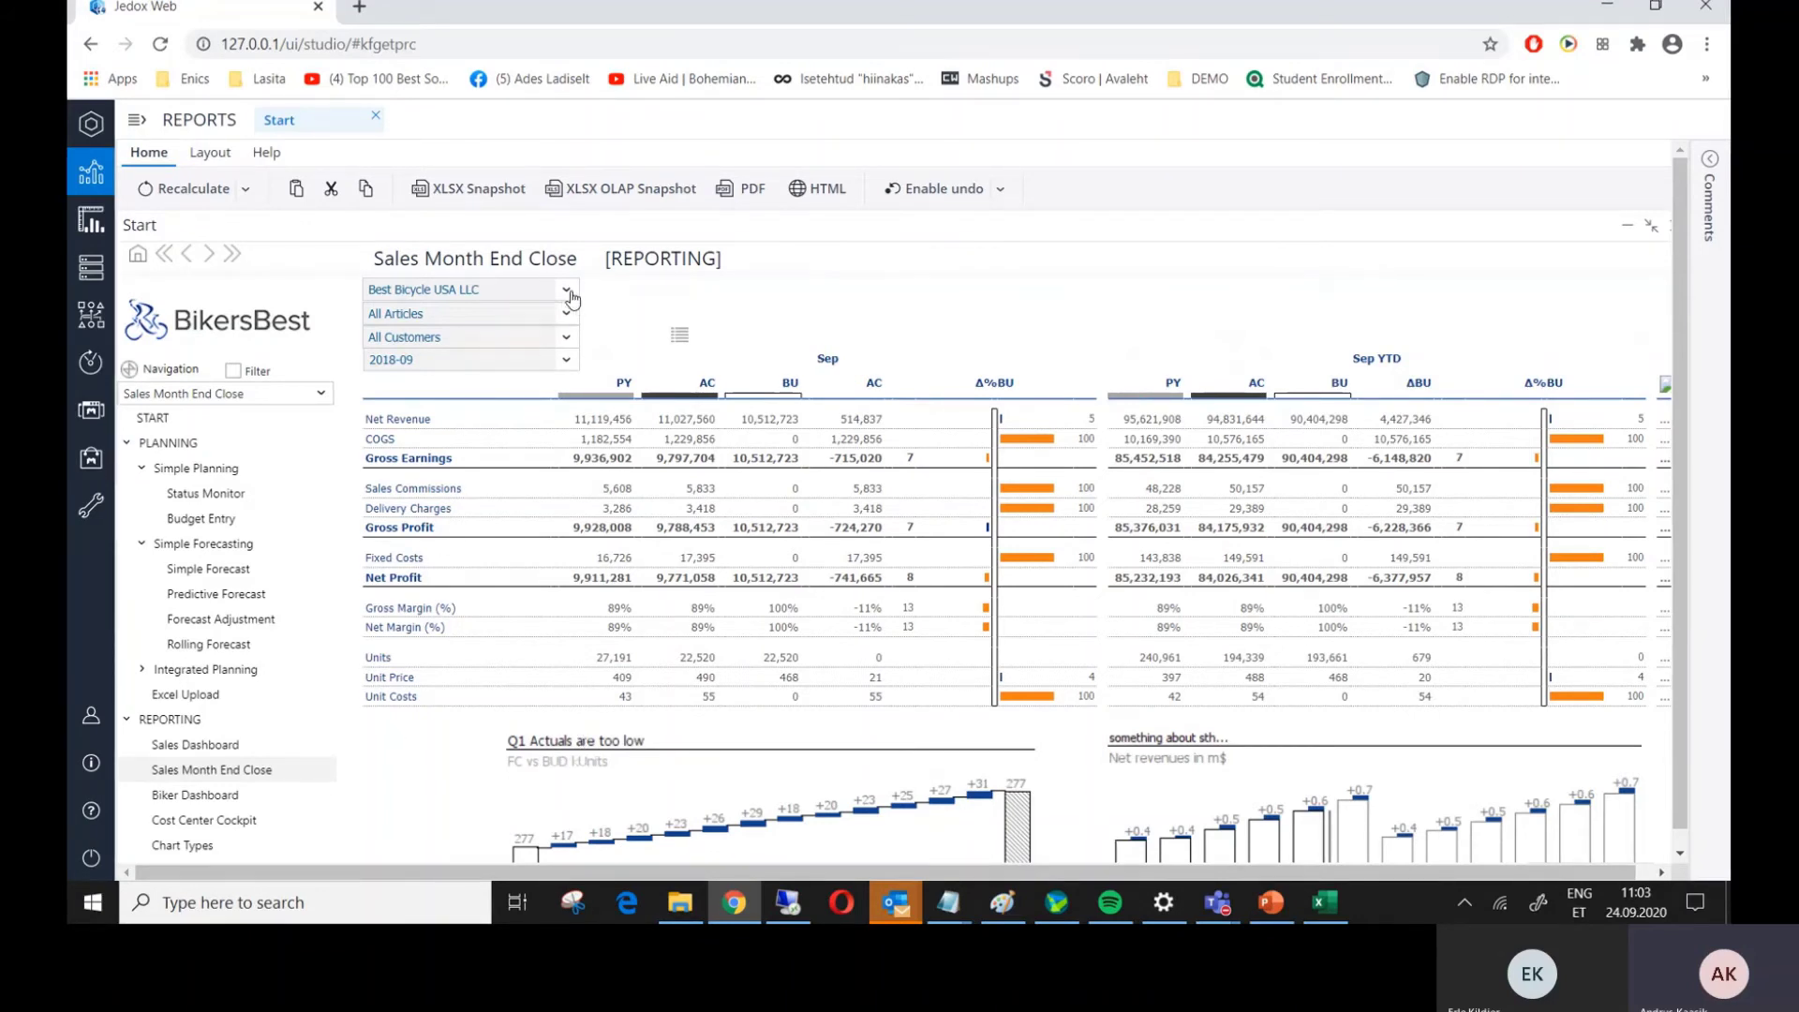
{"action": "left_click", "coordinate": [567, 292]}
{"action": "left_click", "coordinate": [474, 417]}
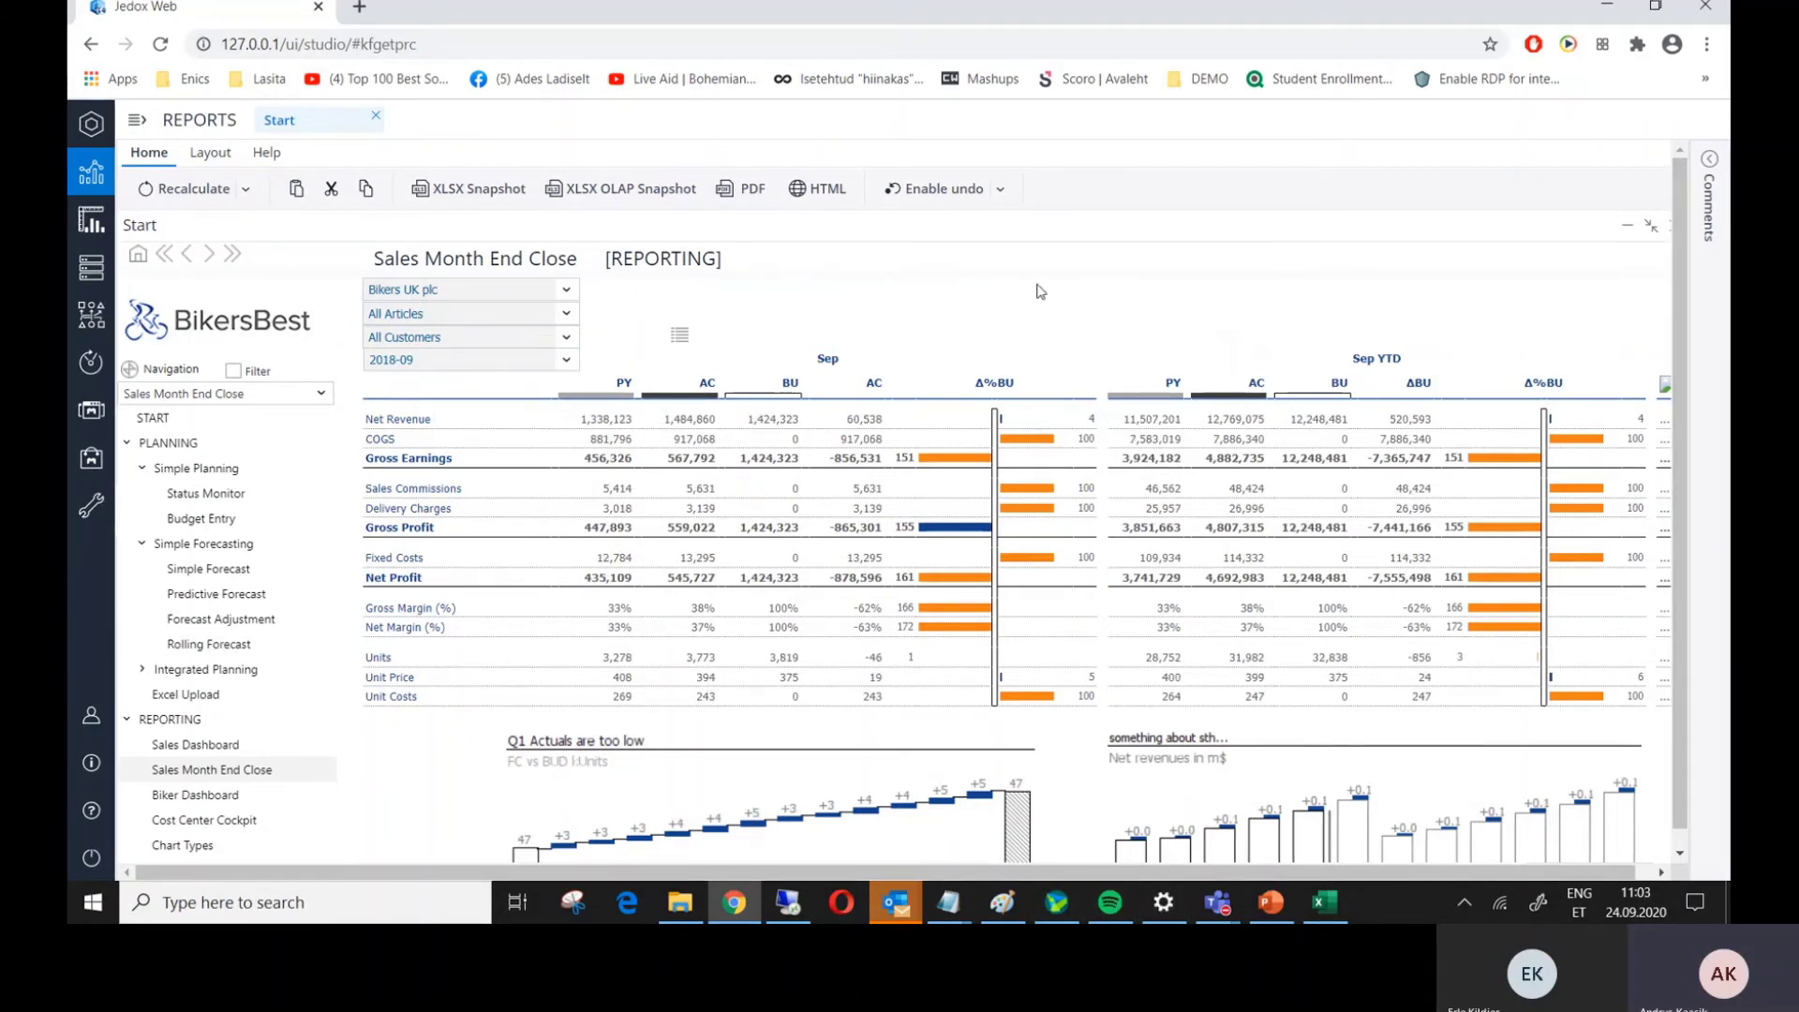
{"action": "mouse_move", "coordinate": [735, 901]}
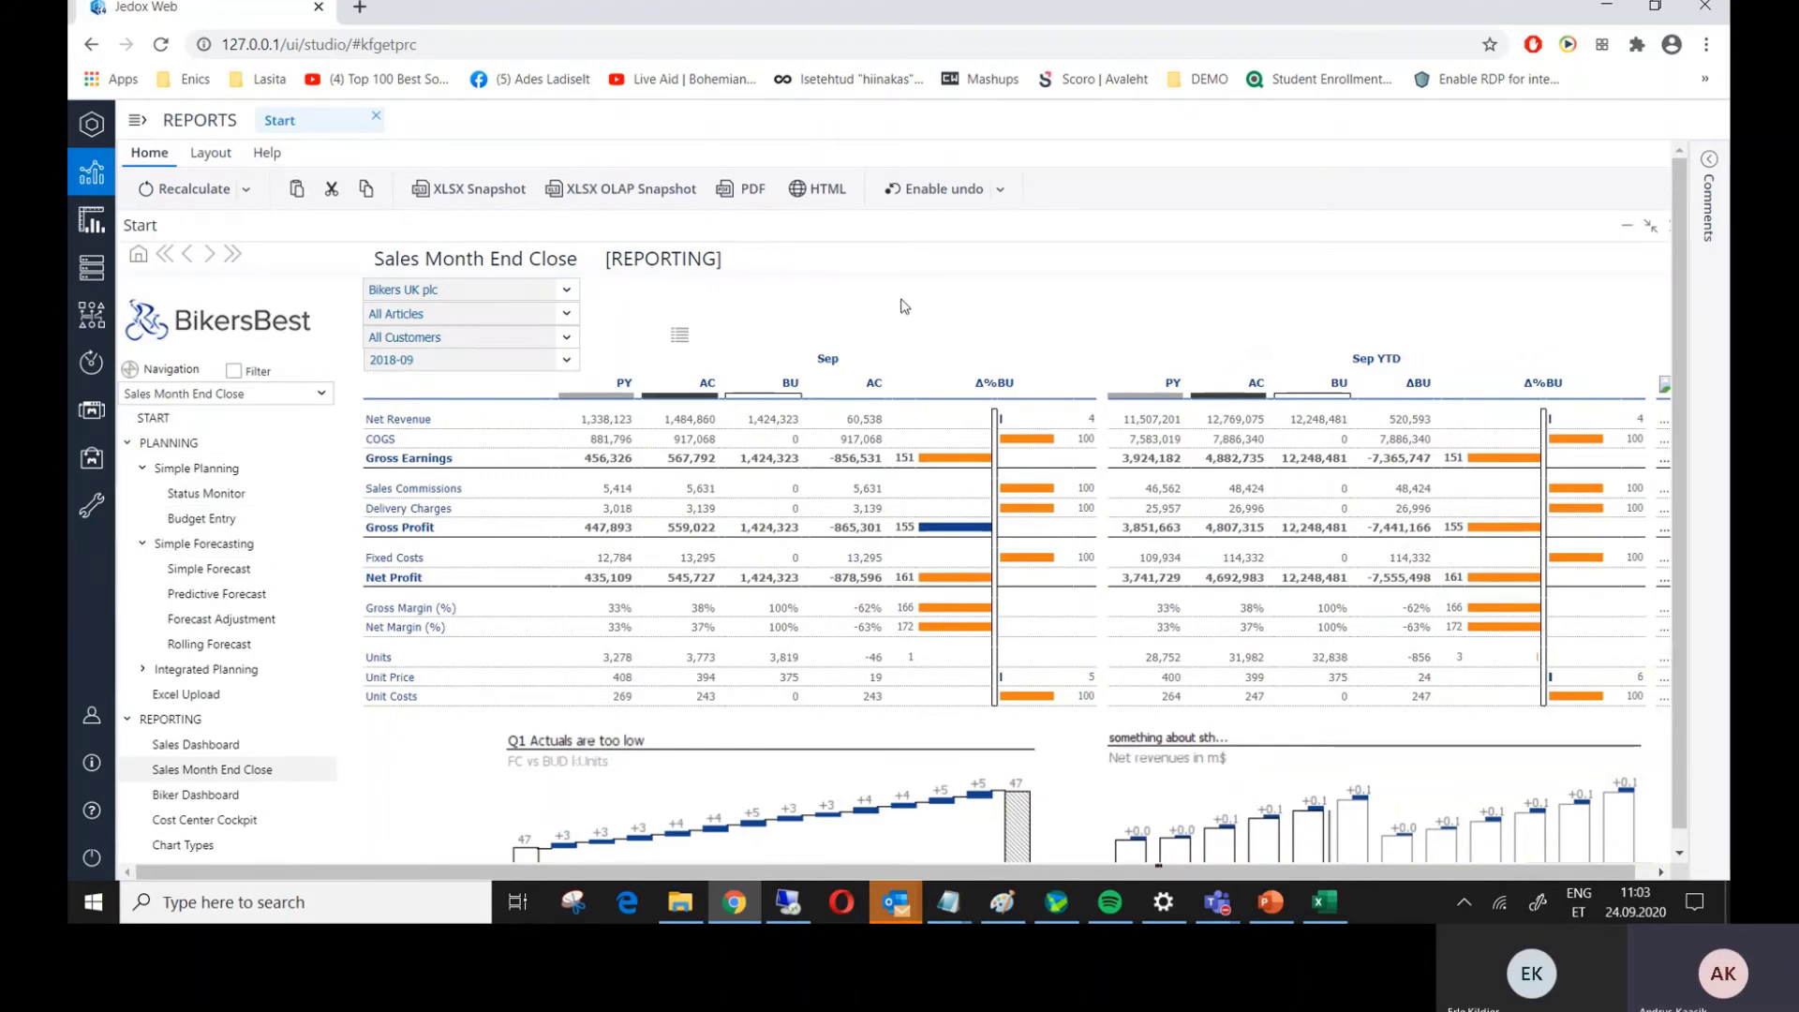
{"action": "scroll", "coordinate": [904, 307], "scroll_direction": "down", "scroll_amount": 2}
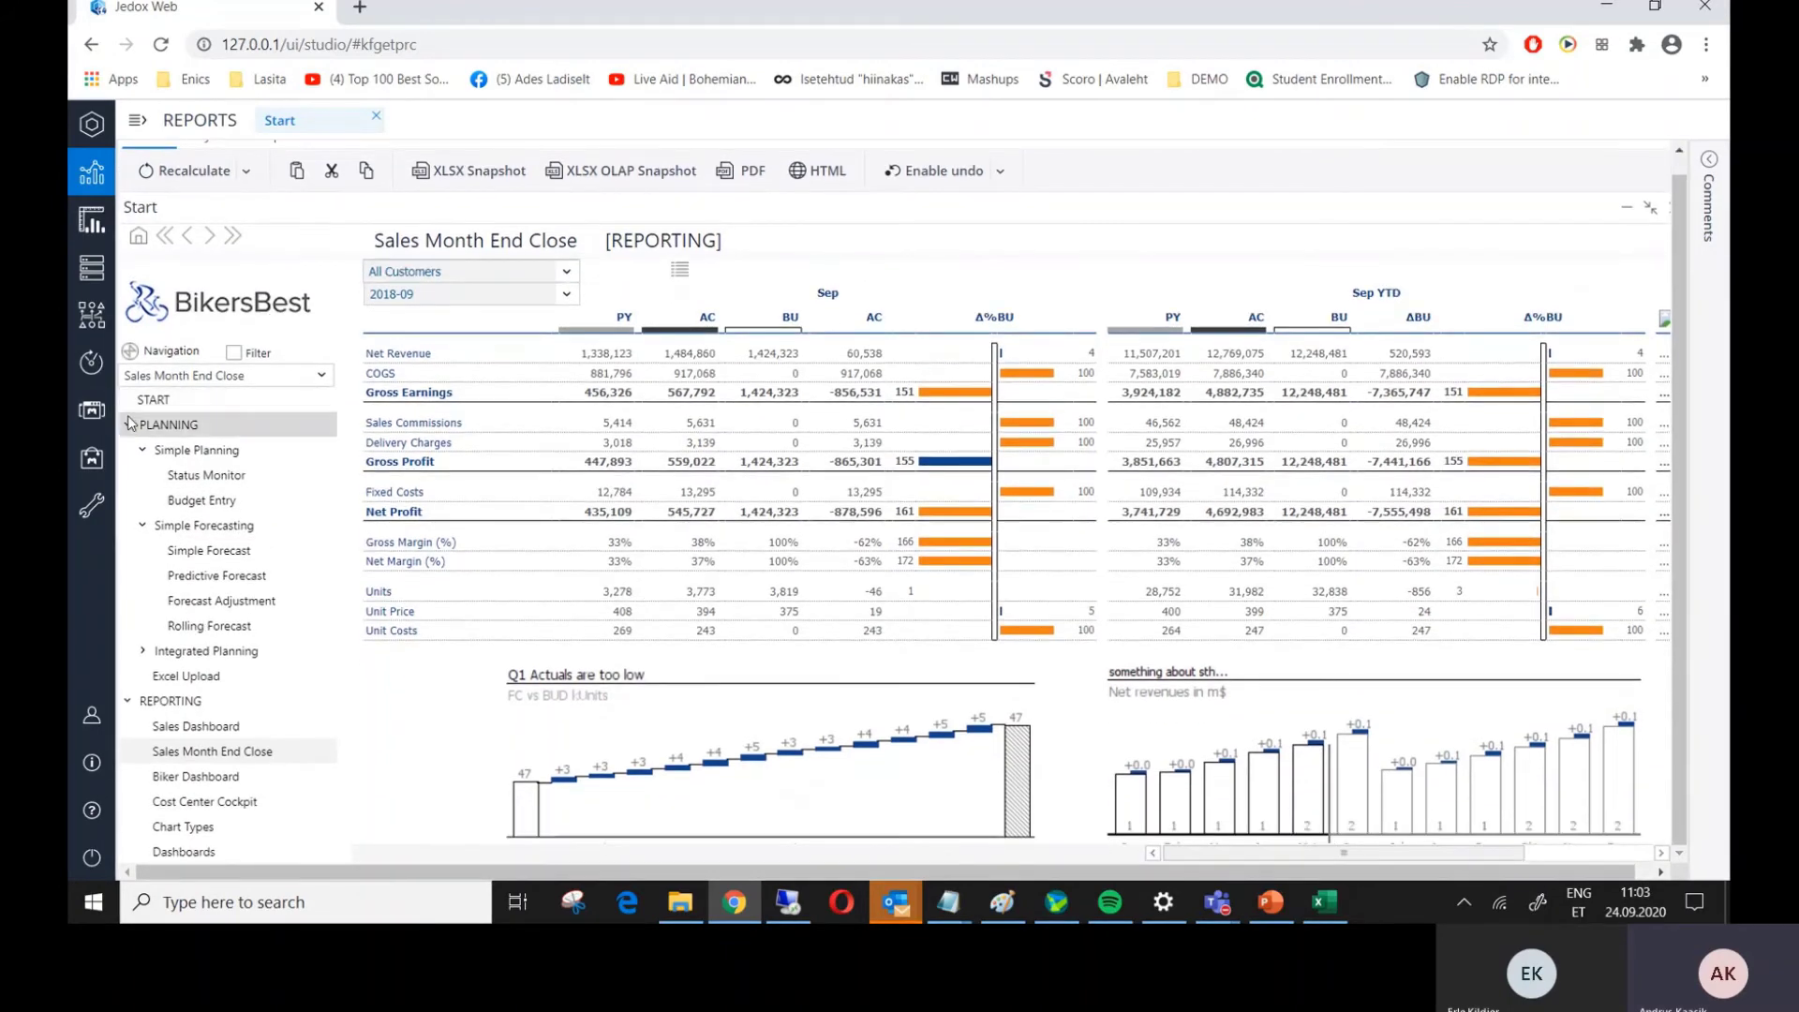
- View the installed models under My Models and browse the Marketplace for available finance and HR models and demos
{"action": "left_click", "coordinate": [92, 413]}
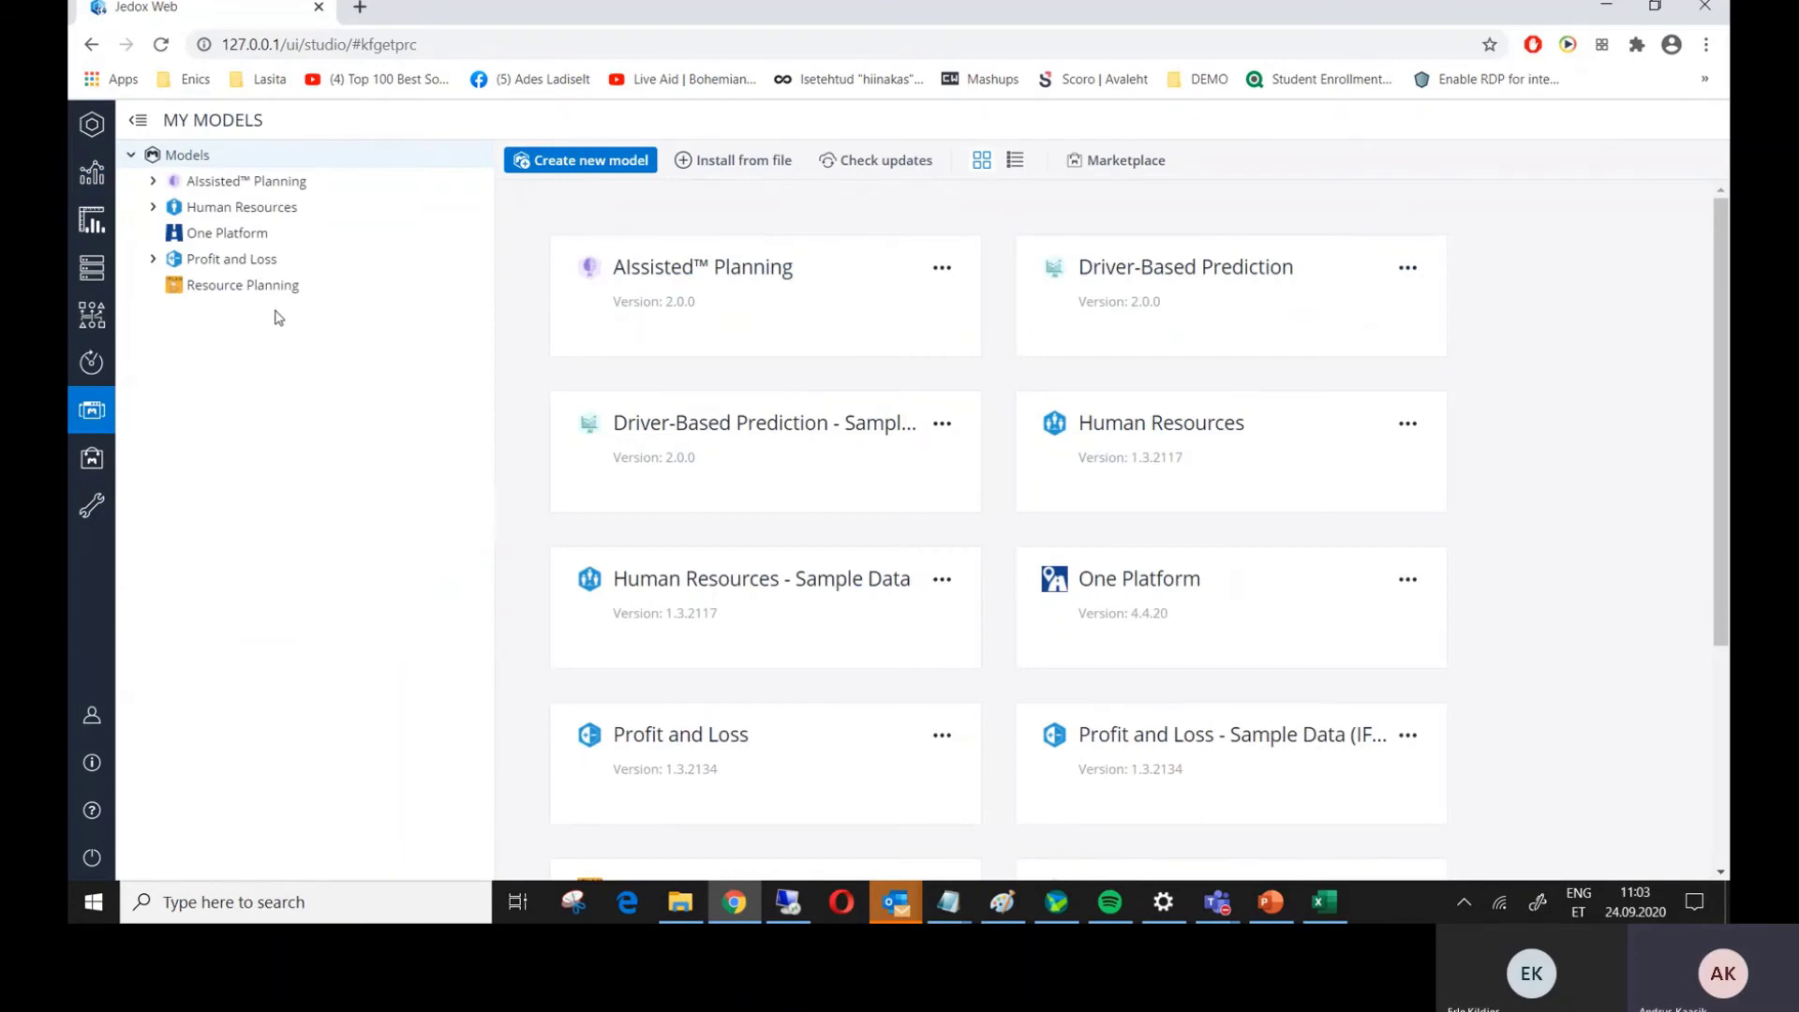
{"action": "left_click", "coordinate": [106, 450]}
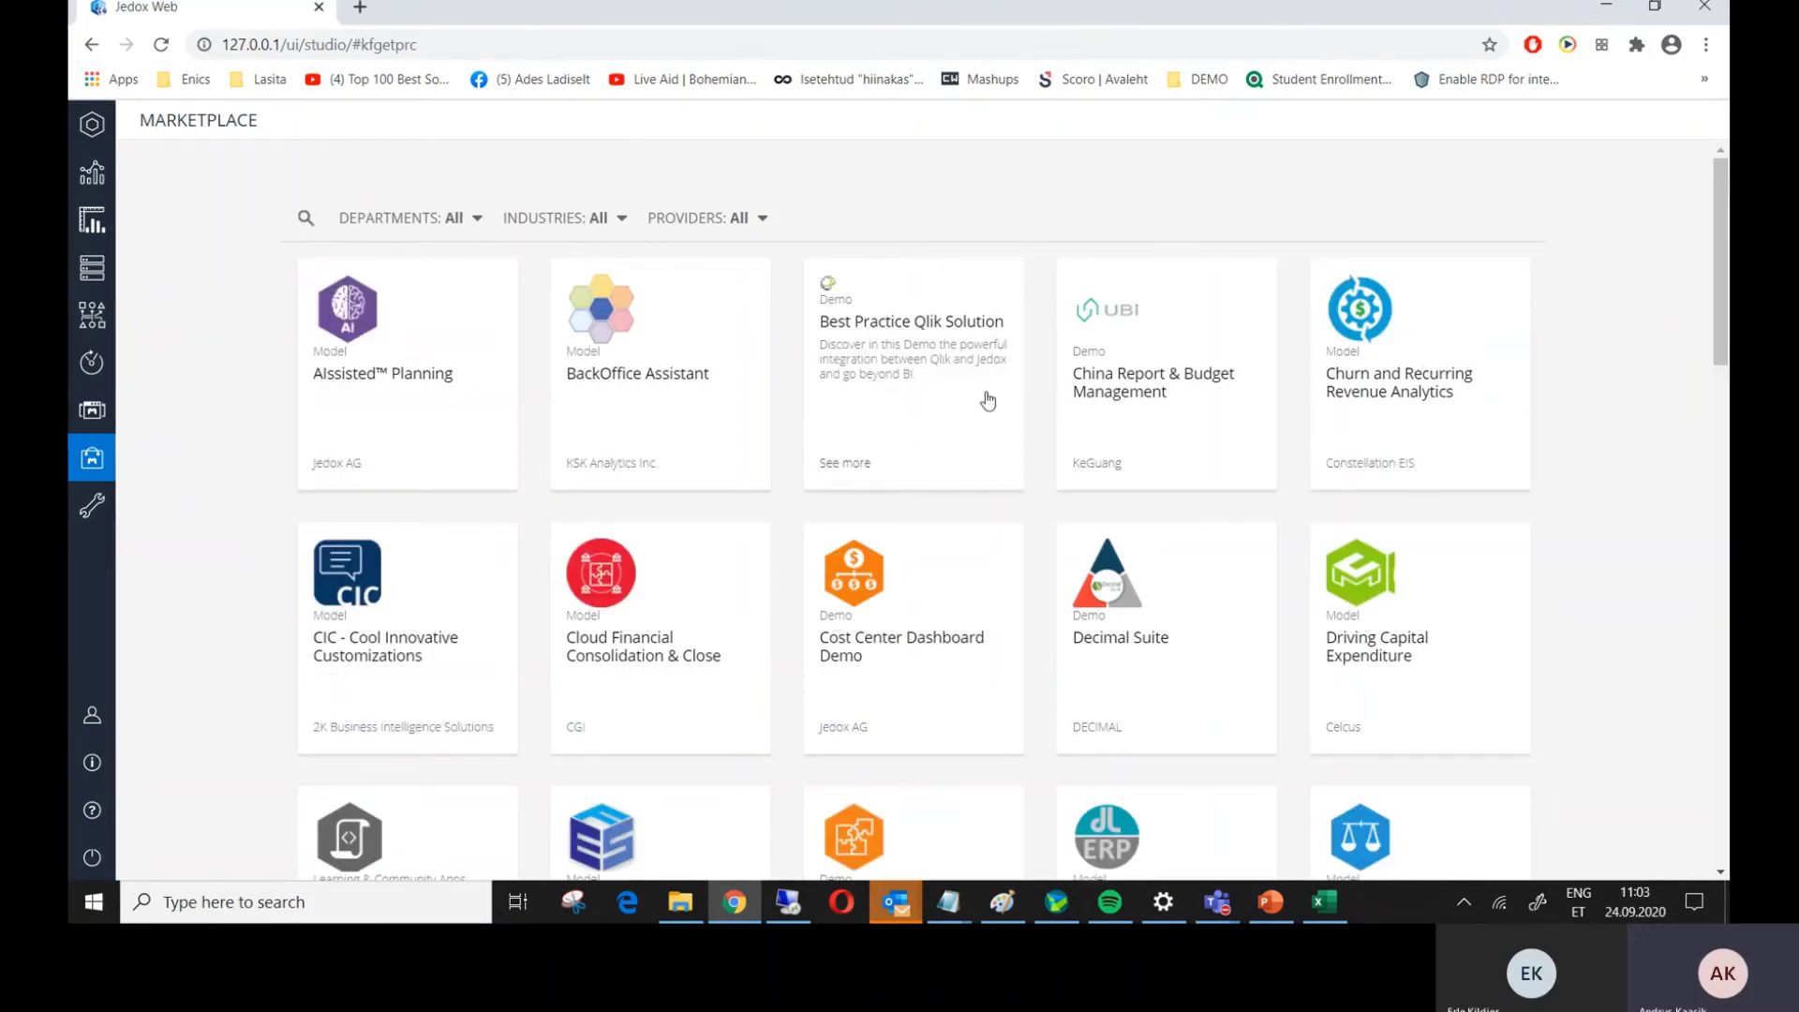
{"action": "scroll", "coordinate": [1283, 431], "scroll_direction": "down", "scroll_amount": 7}
{"action": "scroll", "coordinate": [1280, 457], "scroll_direction": "up", "scroll_amount": 7}
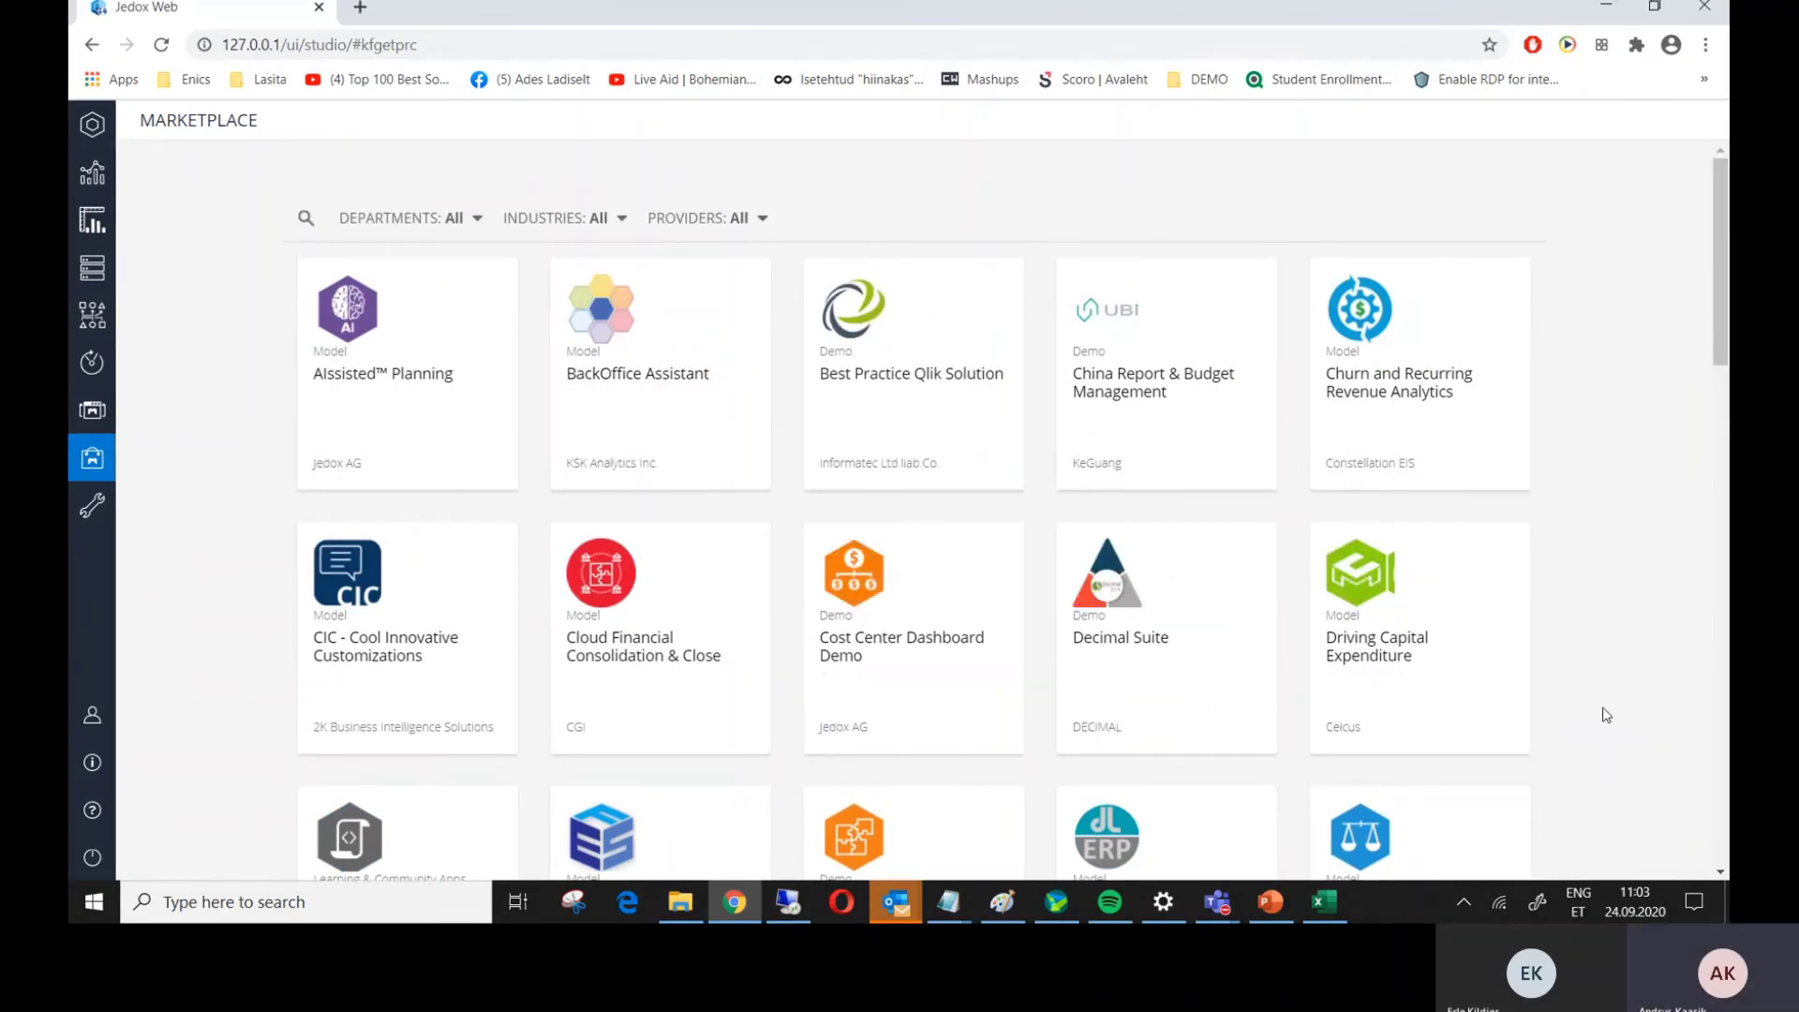
{"action": "scroll", "coordinate": [1604, 716], "scroll_direction": "down", "scroll_amount": 7}
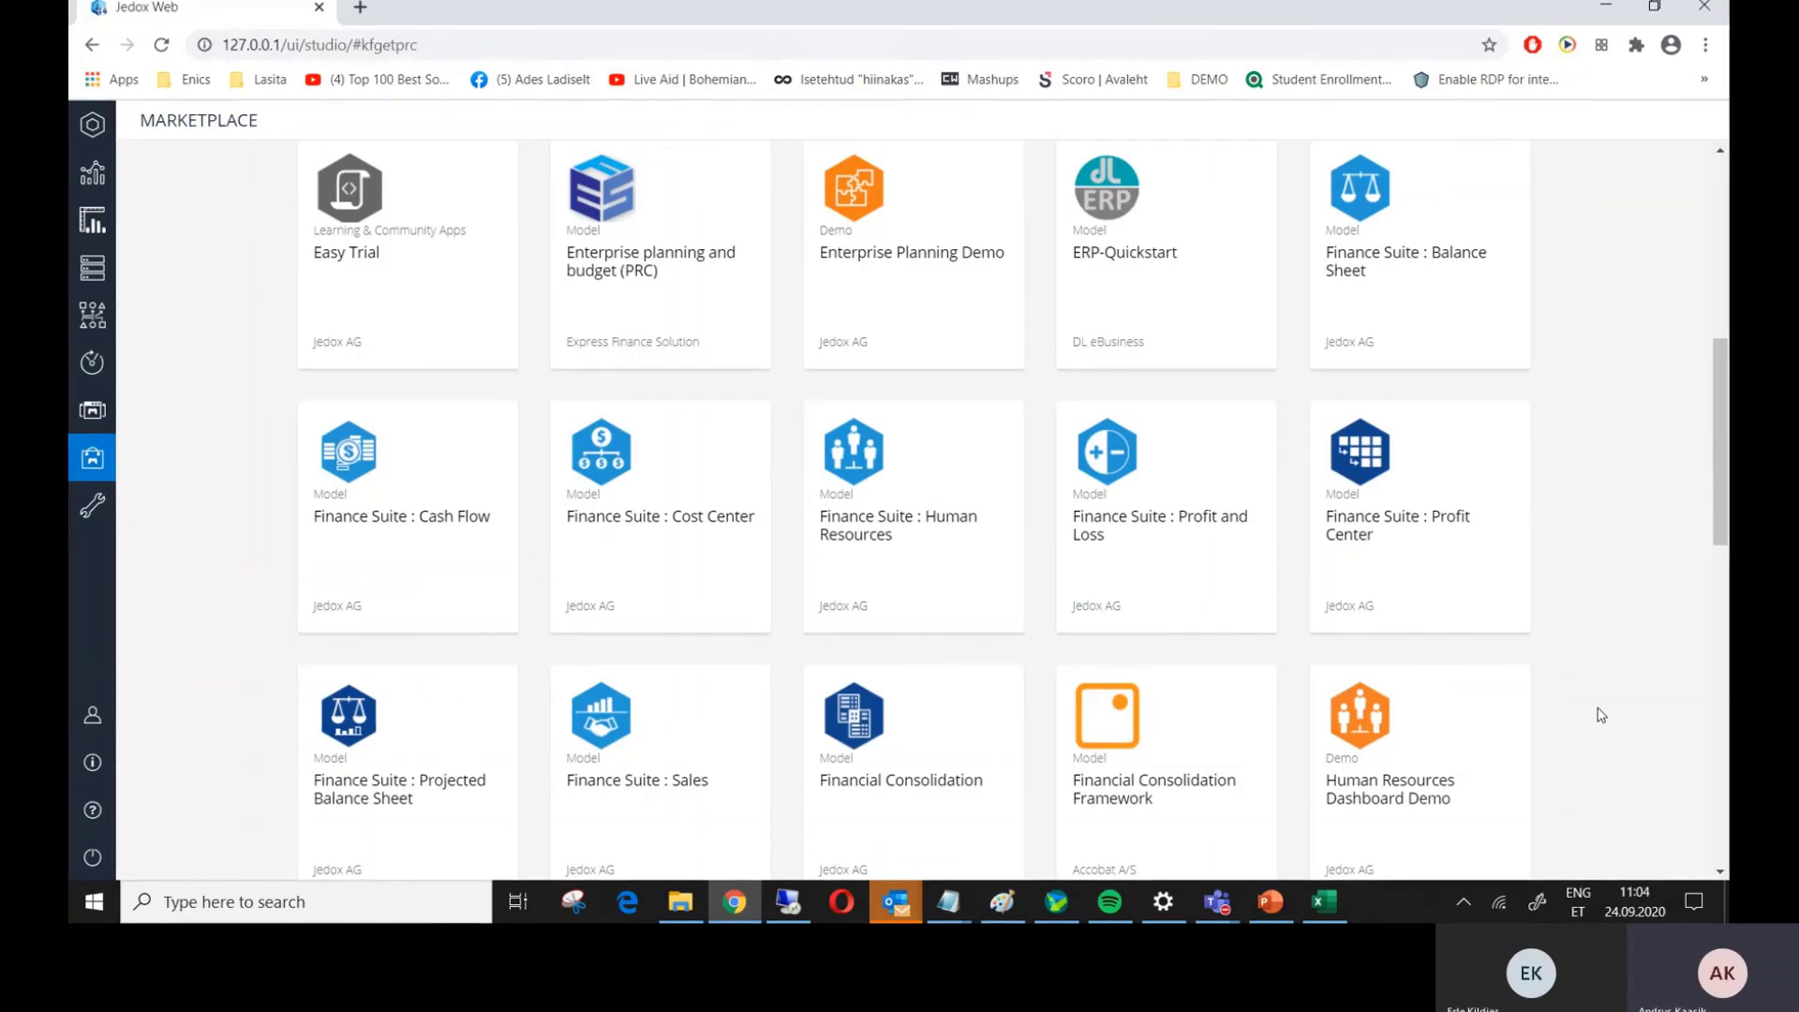
{"action": "mouse_move", "coordinate": [1094, 811]}
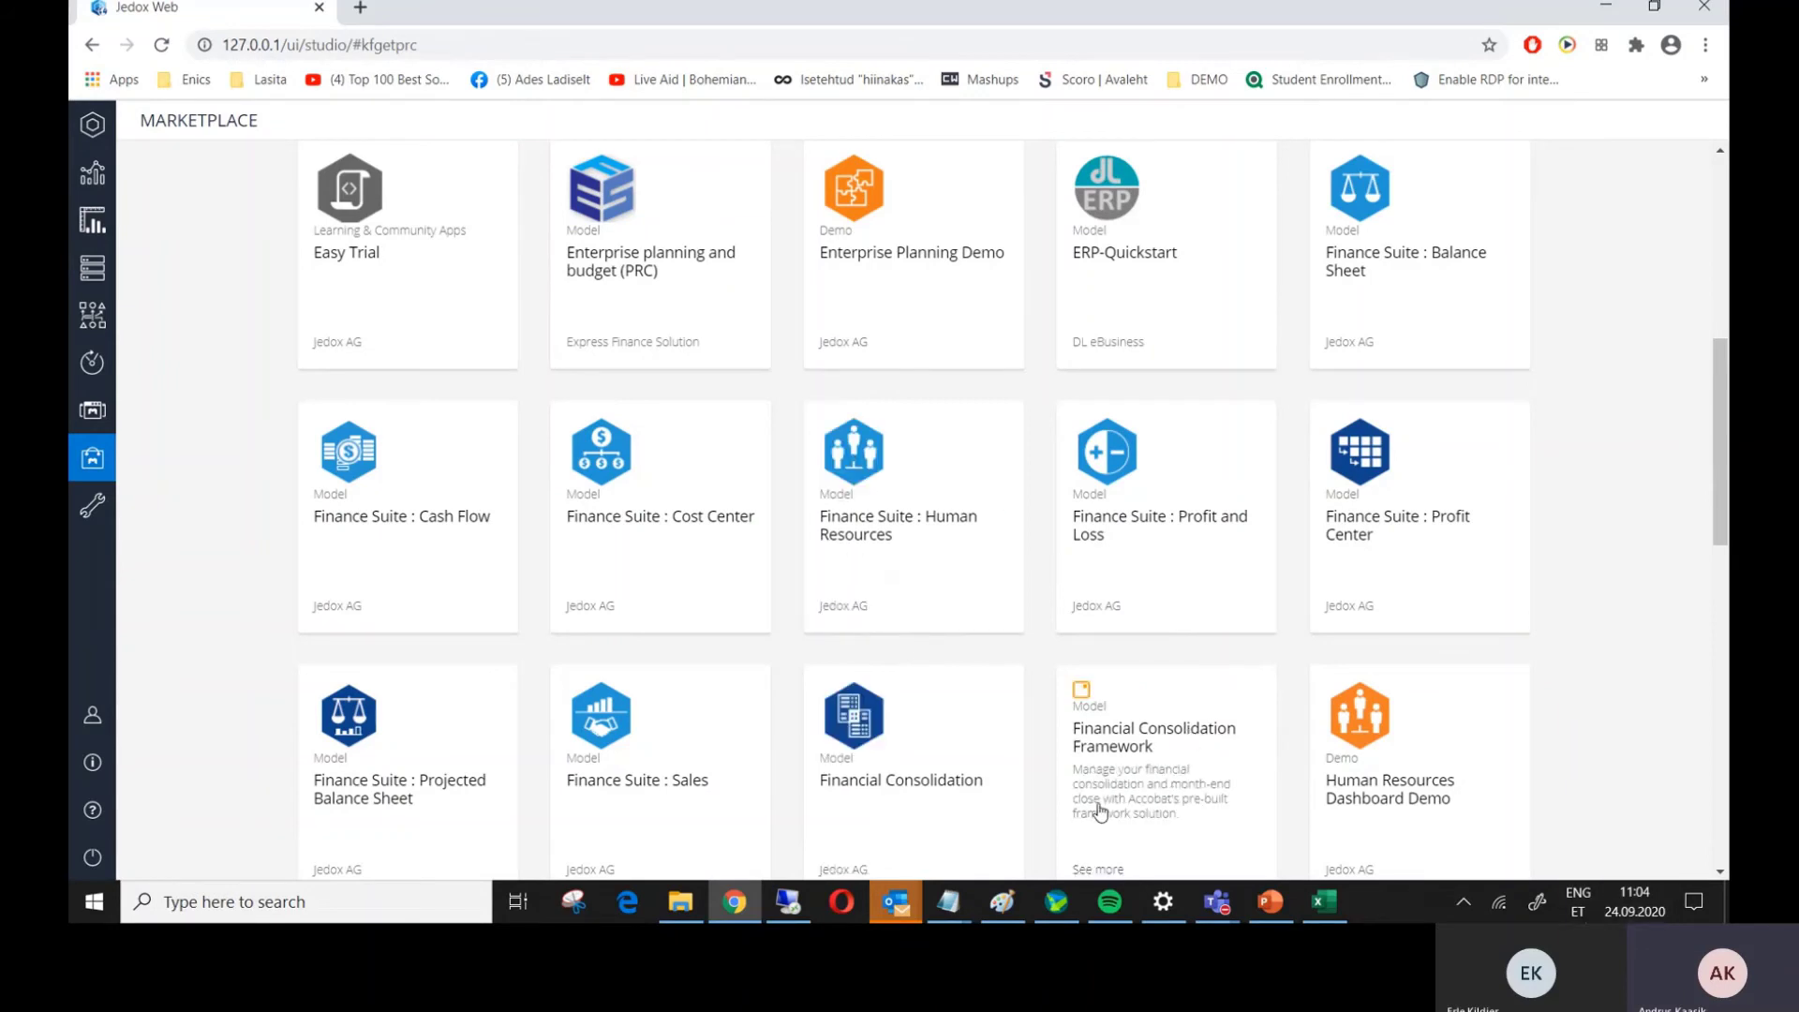
{"action": "mouse_move", "coordinate": [1458, 750]}
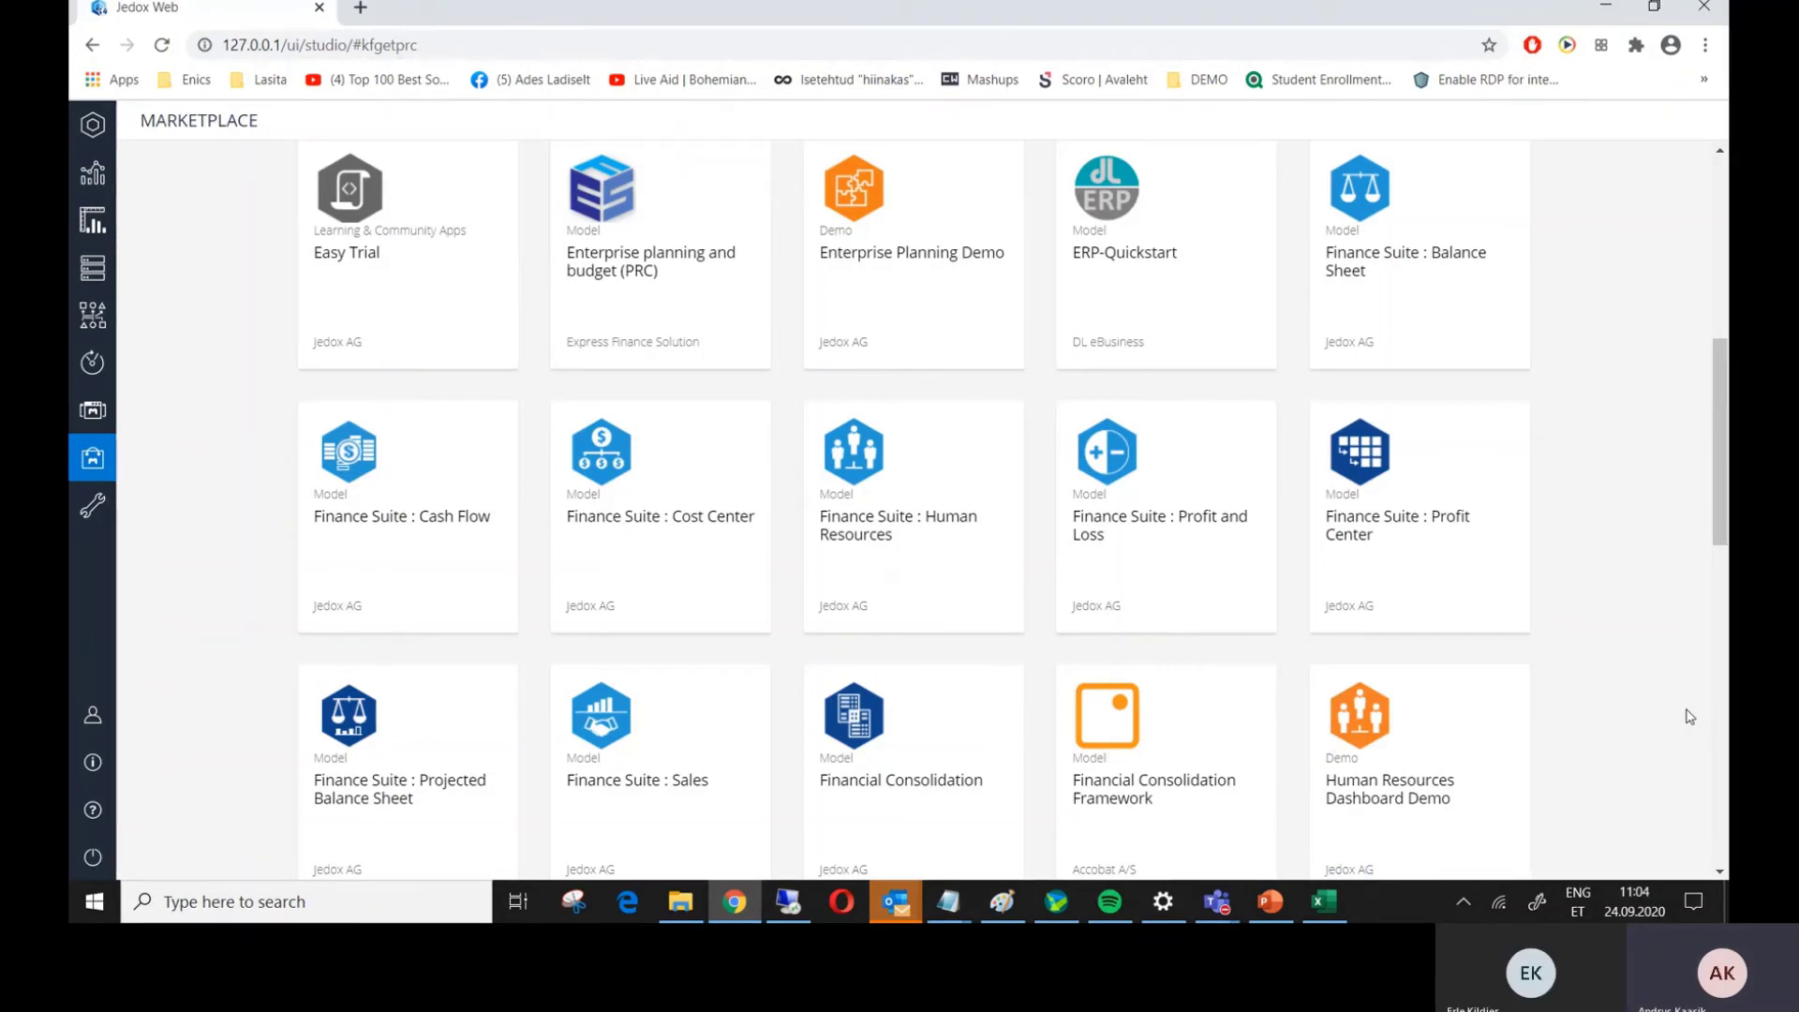
{"action": "scroll", "coordinate": [1690, 717], "scroll_direction": "down", "scroll_amount": 3}
{"action": "mouse_move", "coordinate": [1331, 553]}
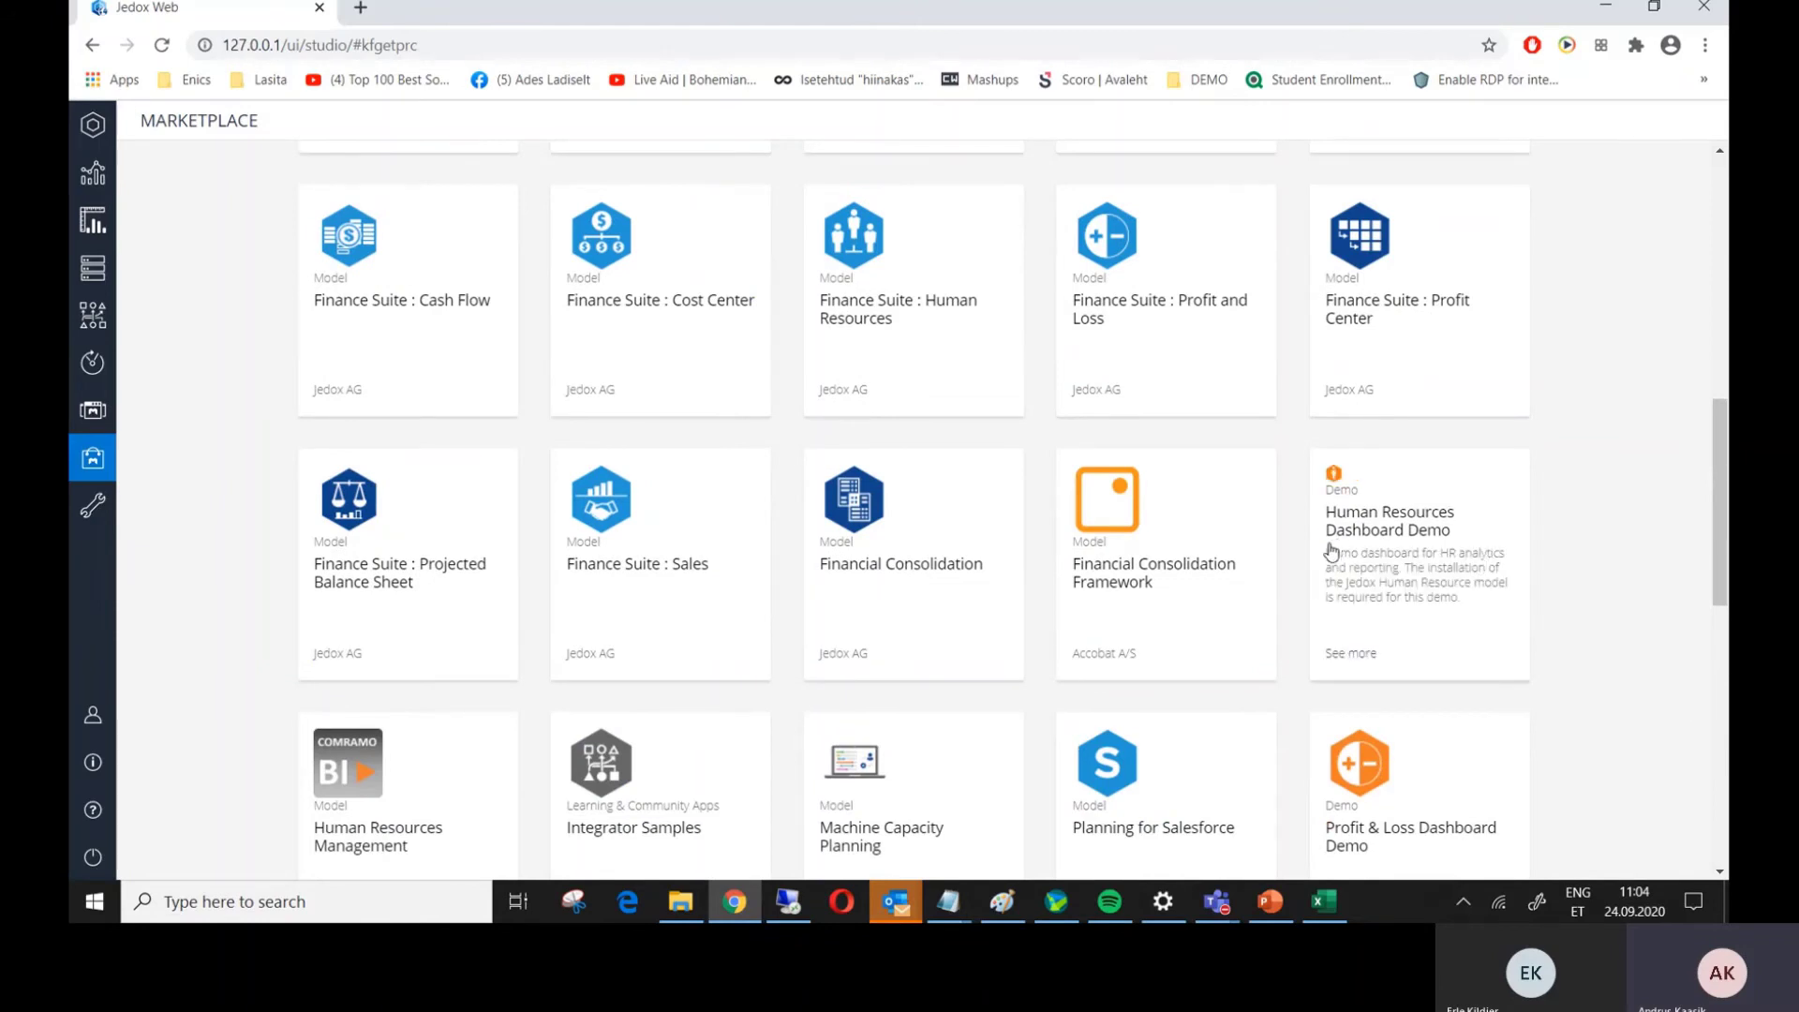
- Examine the Marketplace pages of Human Resources Dashboard Demo and CIC - Cool Innovative Customizations, returning to the overview to browse more models
{"action": "left_click", "coordinate": [1394, 531]}
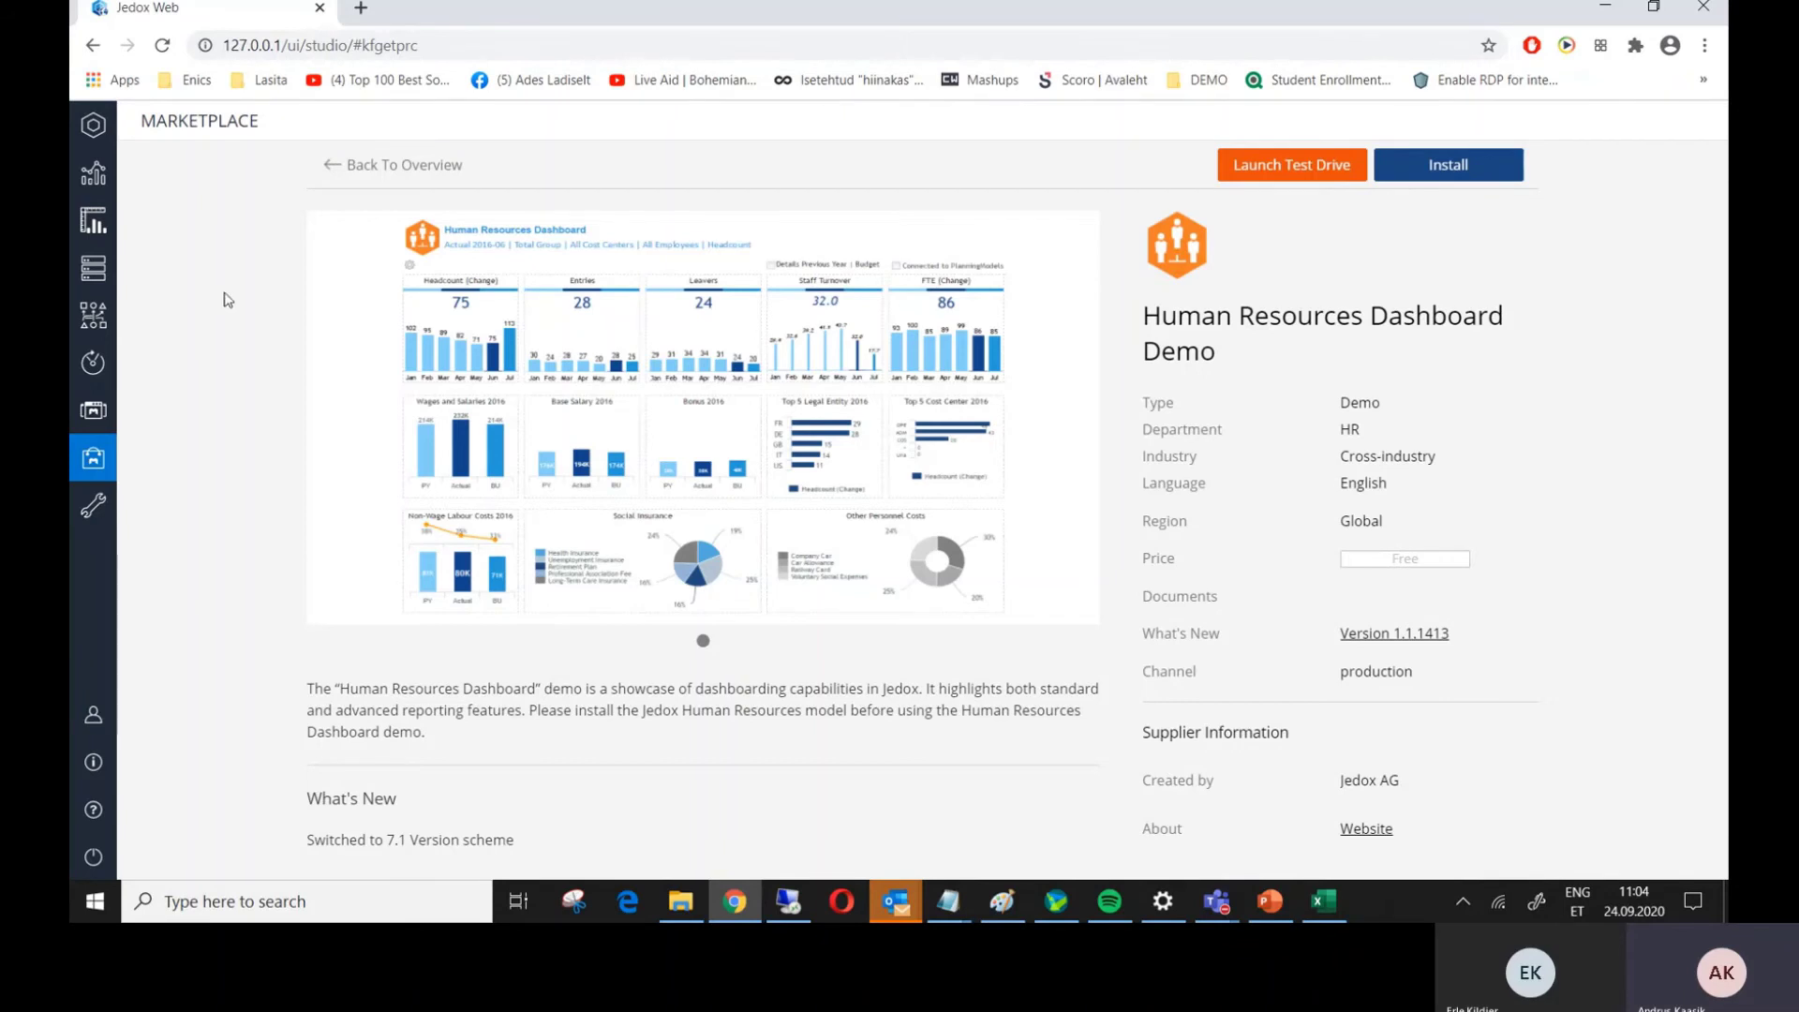
{"action": "left_click", "coordinate": [92, 45]}
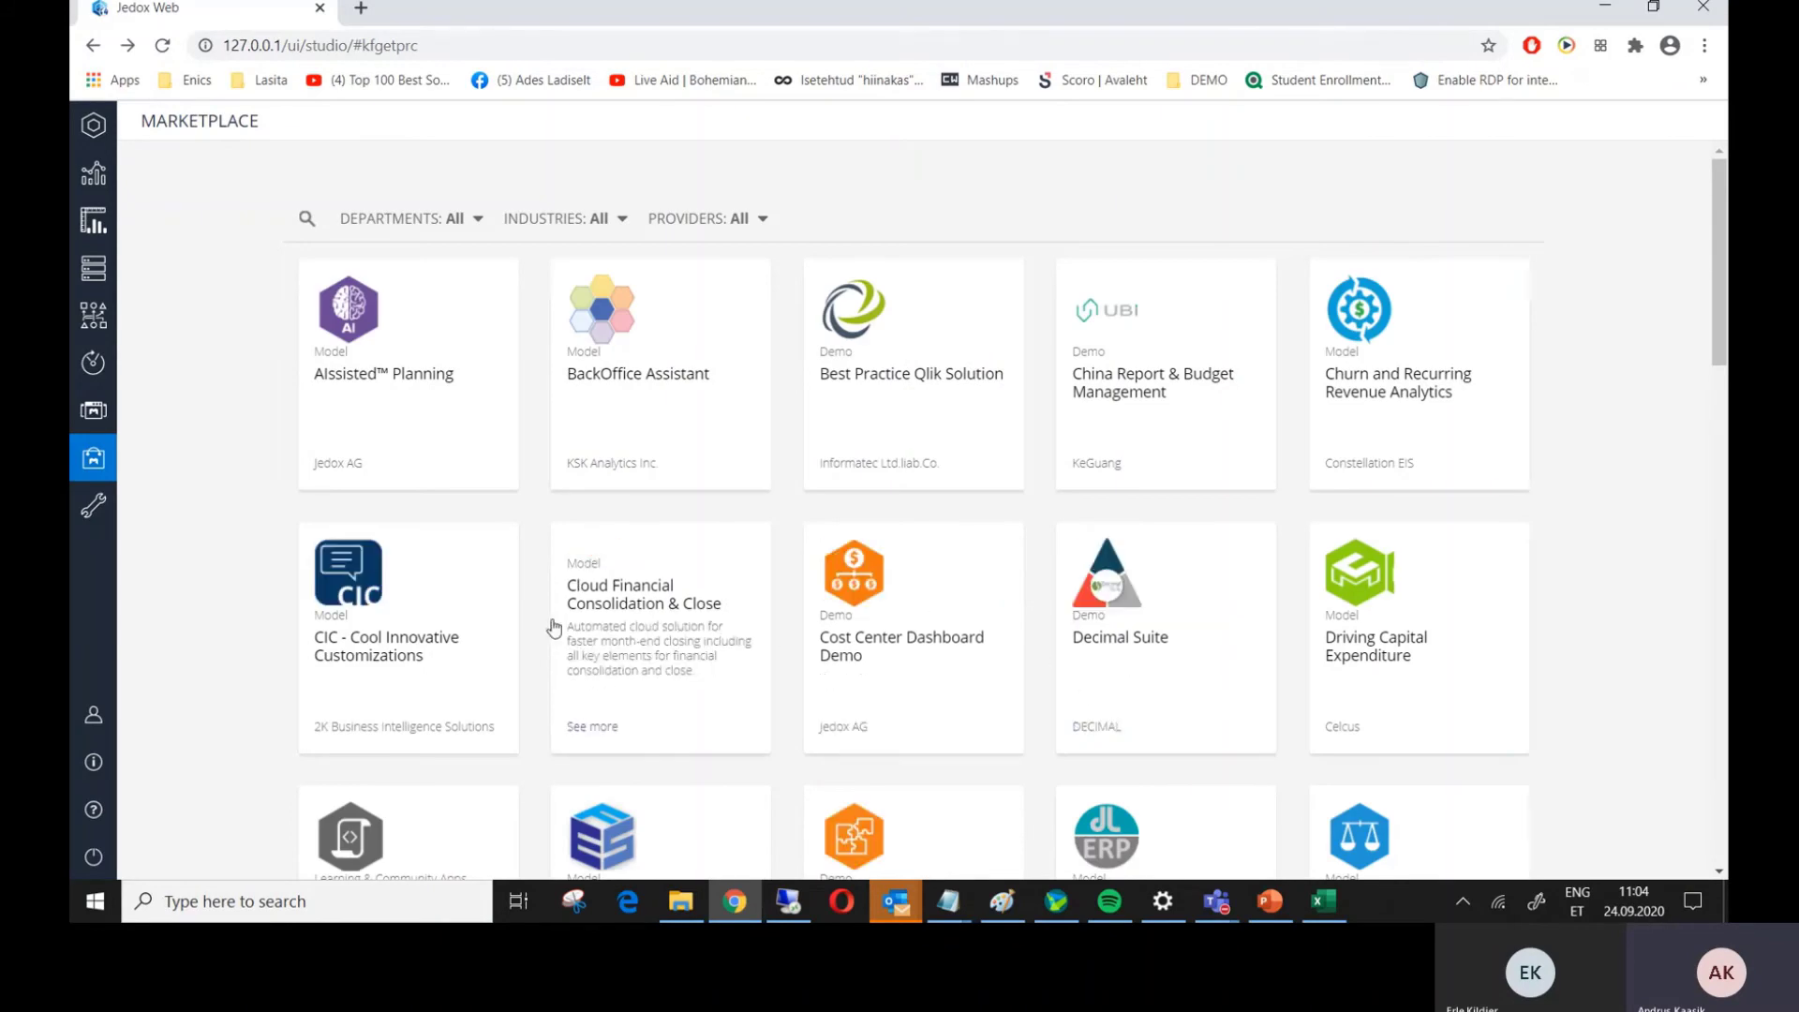
{"action": "left_click", "coordinate": [453, 622]}
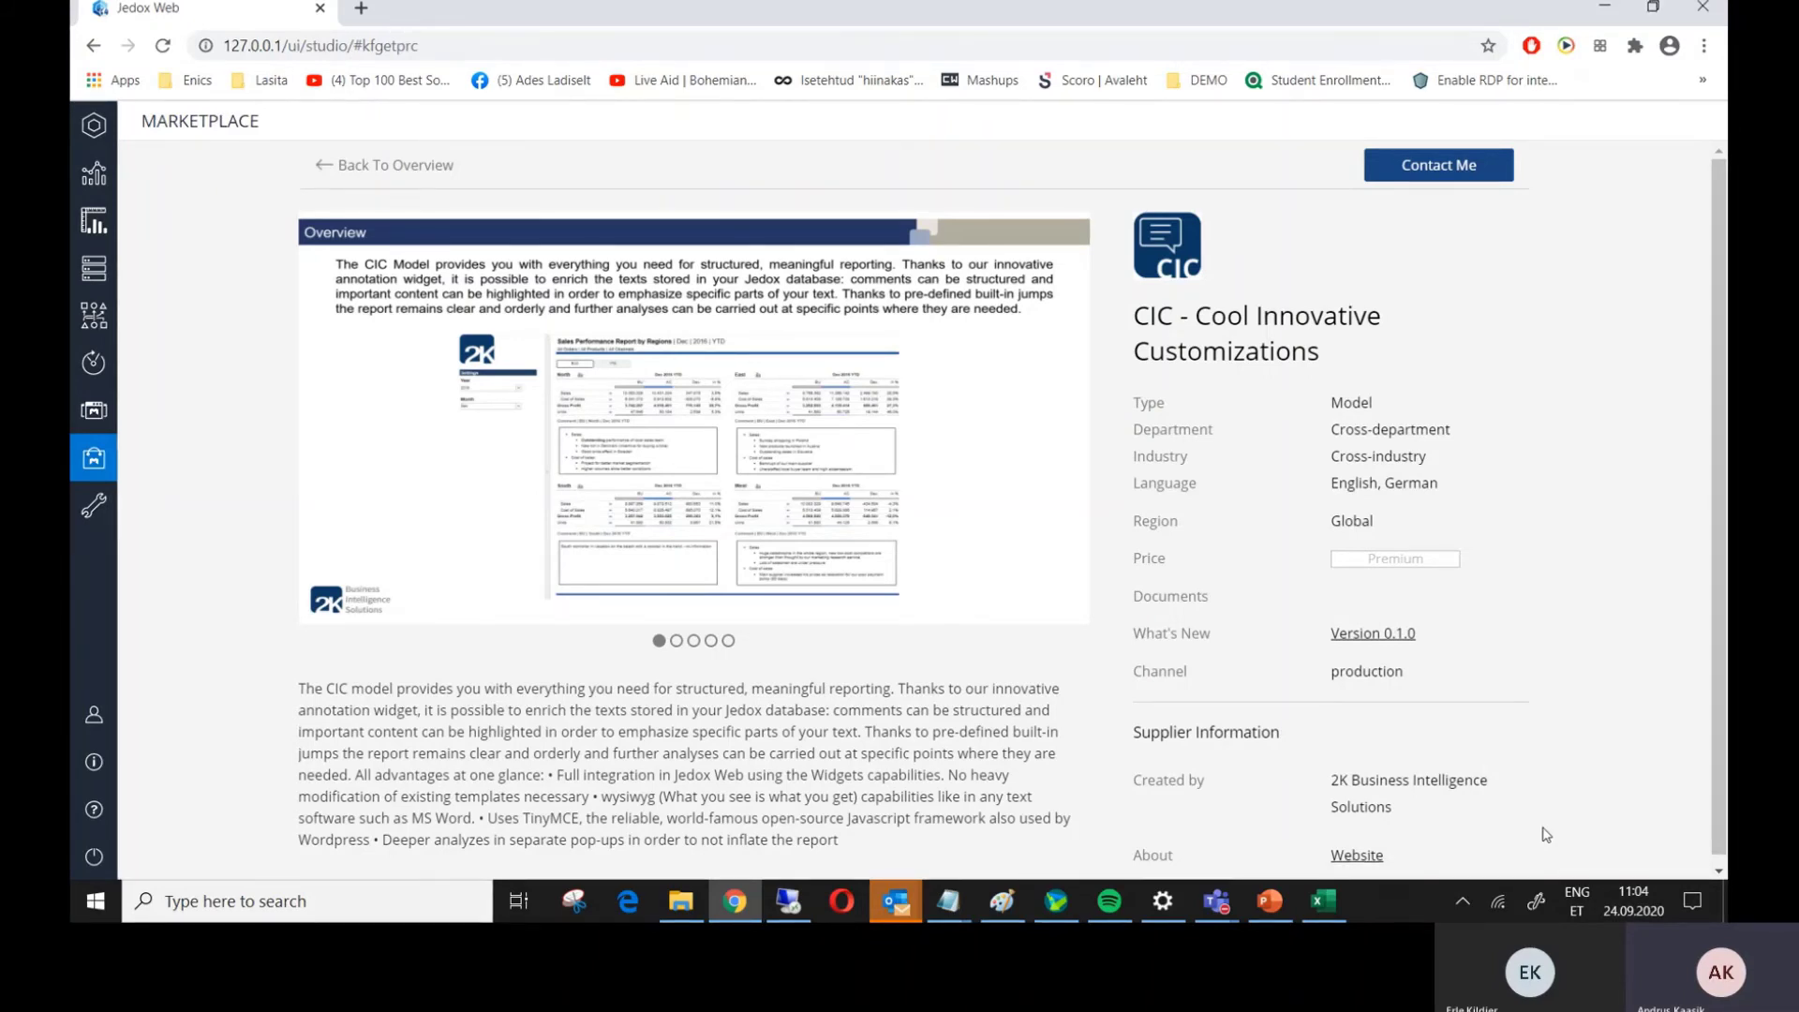
{"action": "left_click", "coordinate": [95, 45]}
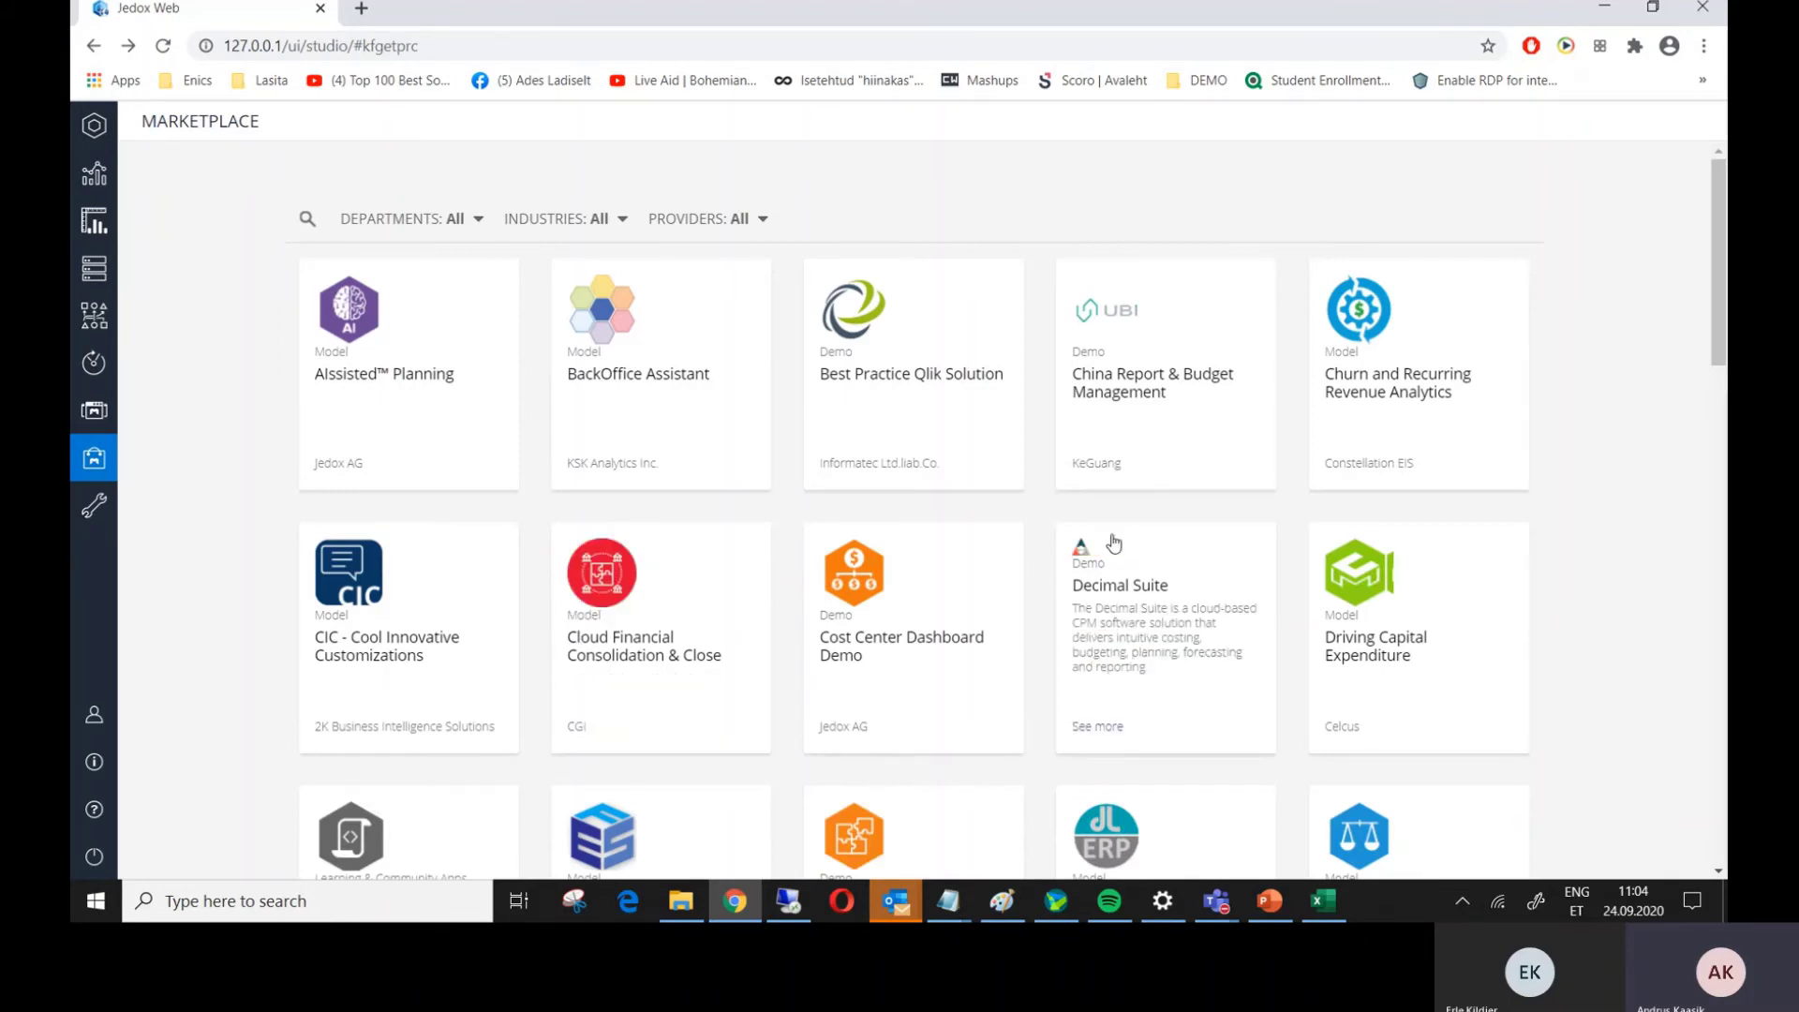
{"action": "scroll", "coordinate": [1004, 610], "scroll_direction": "down", "scroll_amount": 10}
{"action": "scroll", "coordinate": [767, 696], "scroll_direction": "down", "scroll_amount": 1}
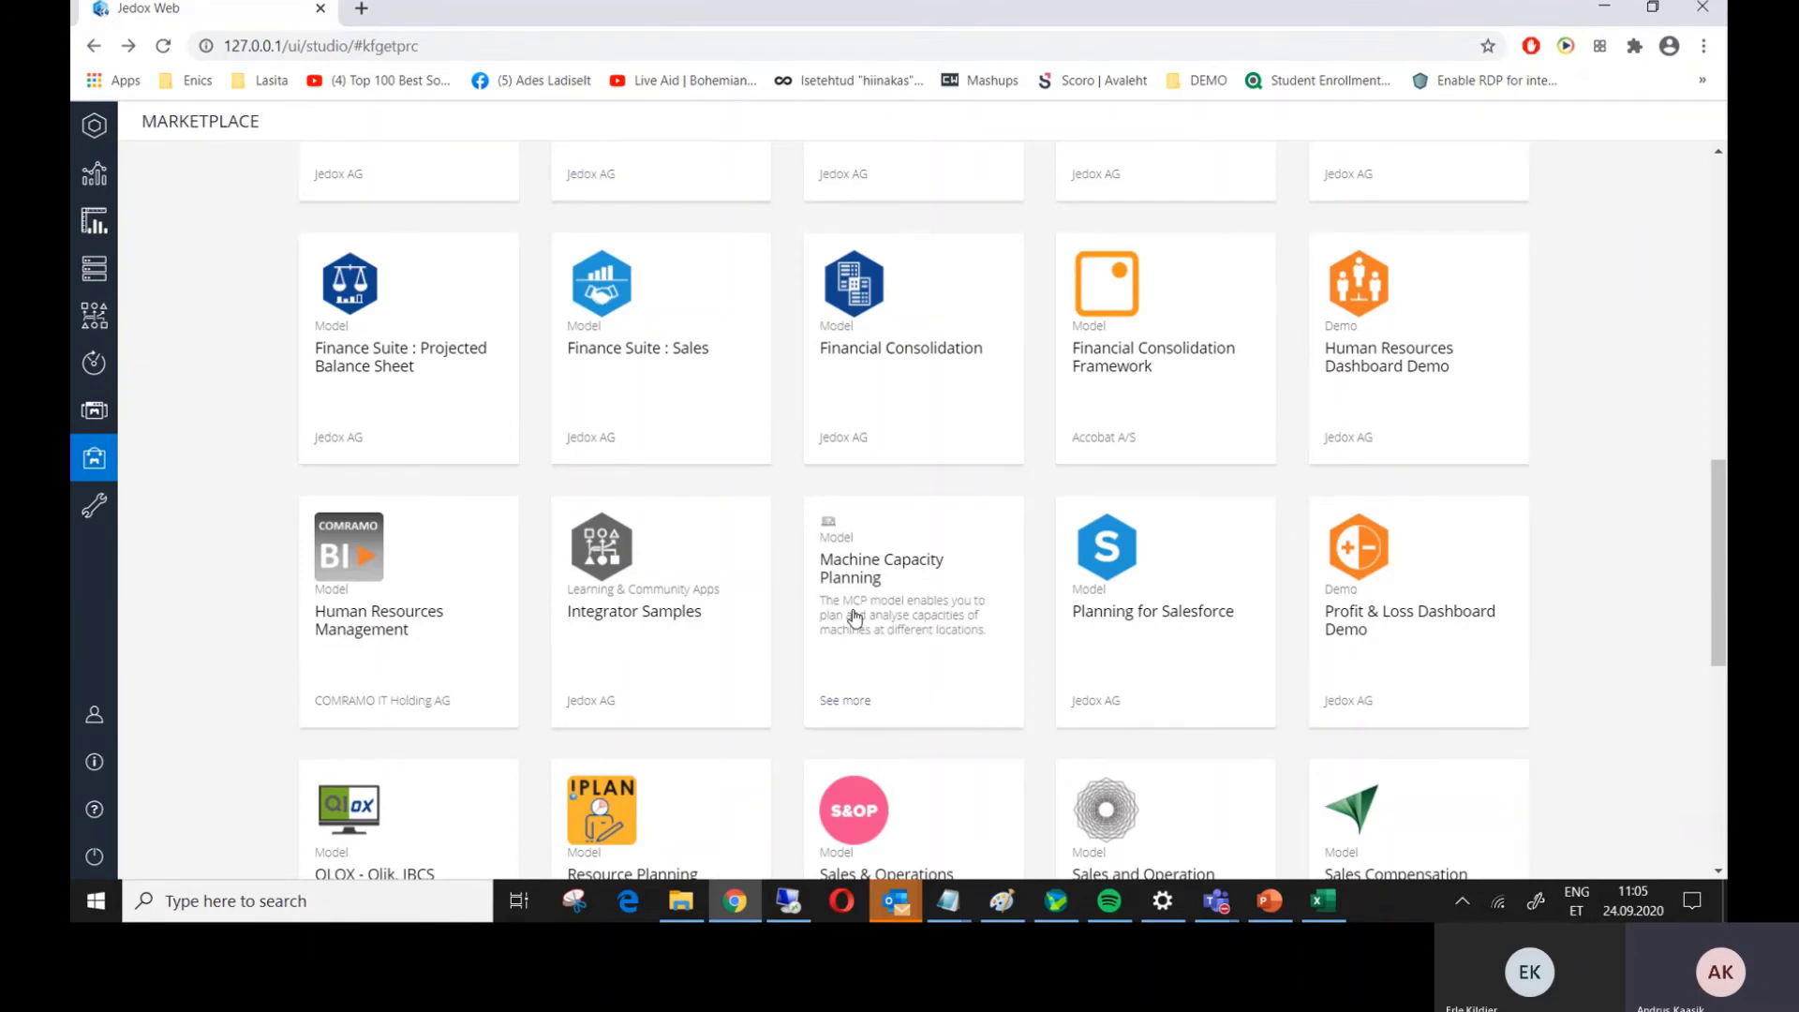
{"action": "scroll", "coordinate": [853, 619], "scroll_direction": "up", "scroll_amount": 11}
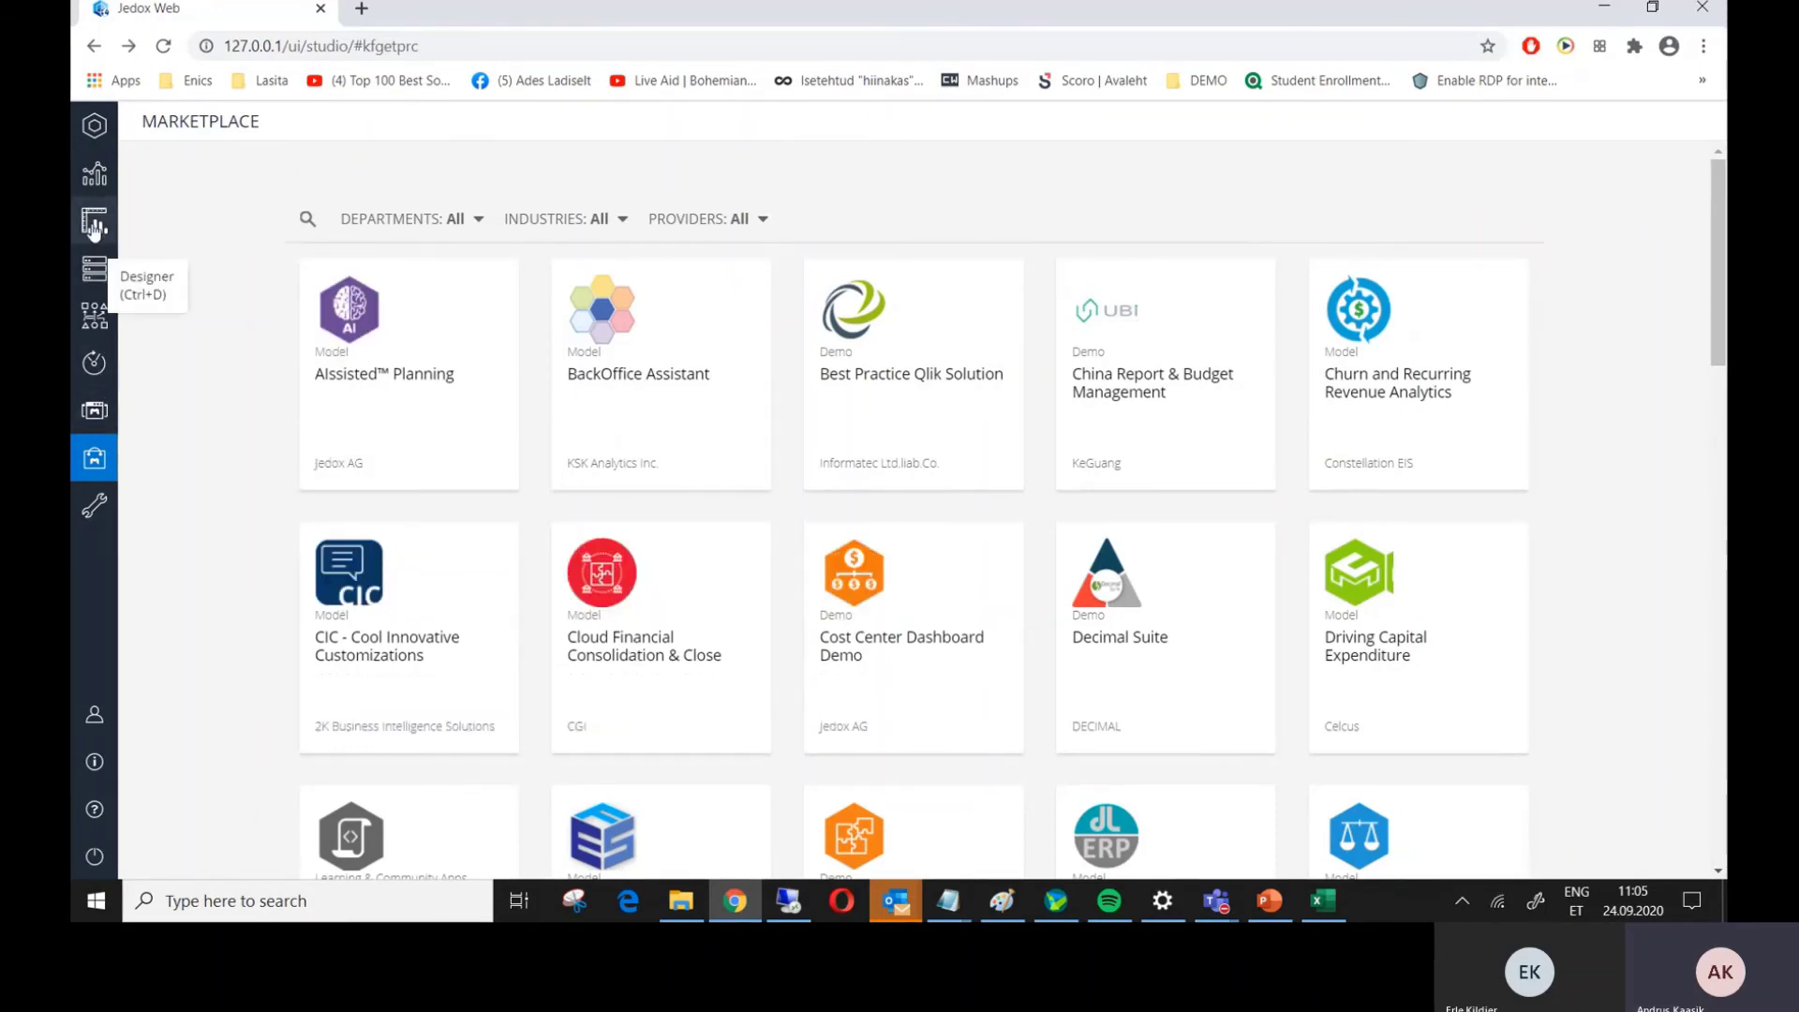
- Return to the reports, collapse the Reporting group, and open the Simple Forecast report under Simple Forecasting
{"action": "left_click", "coordinate": [93, 176]}
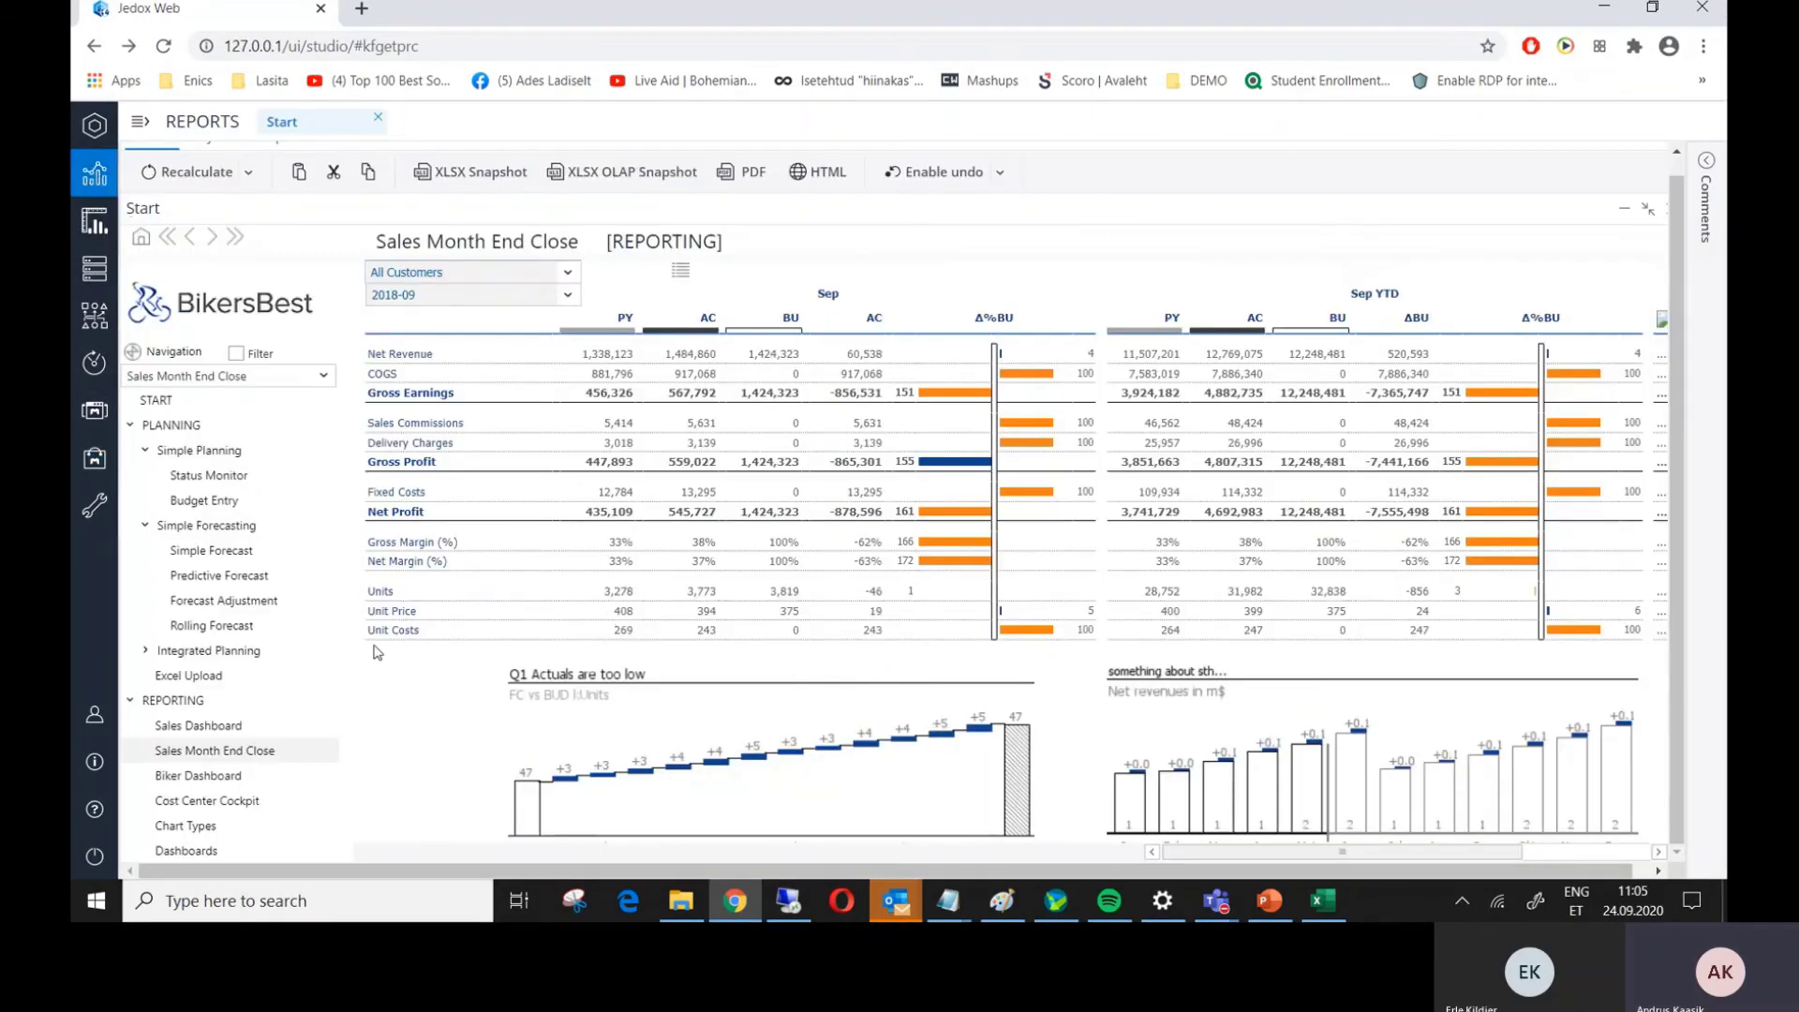
{"action": "left_click", "coordinate": [131, 701]}
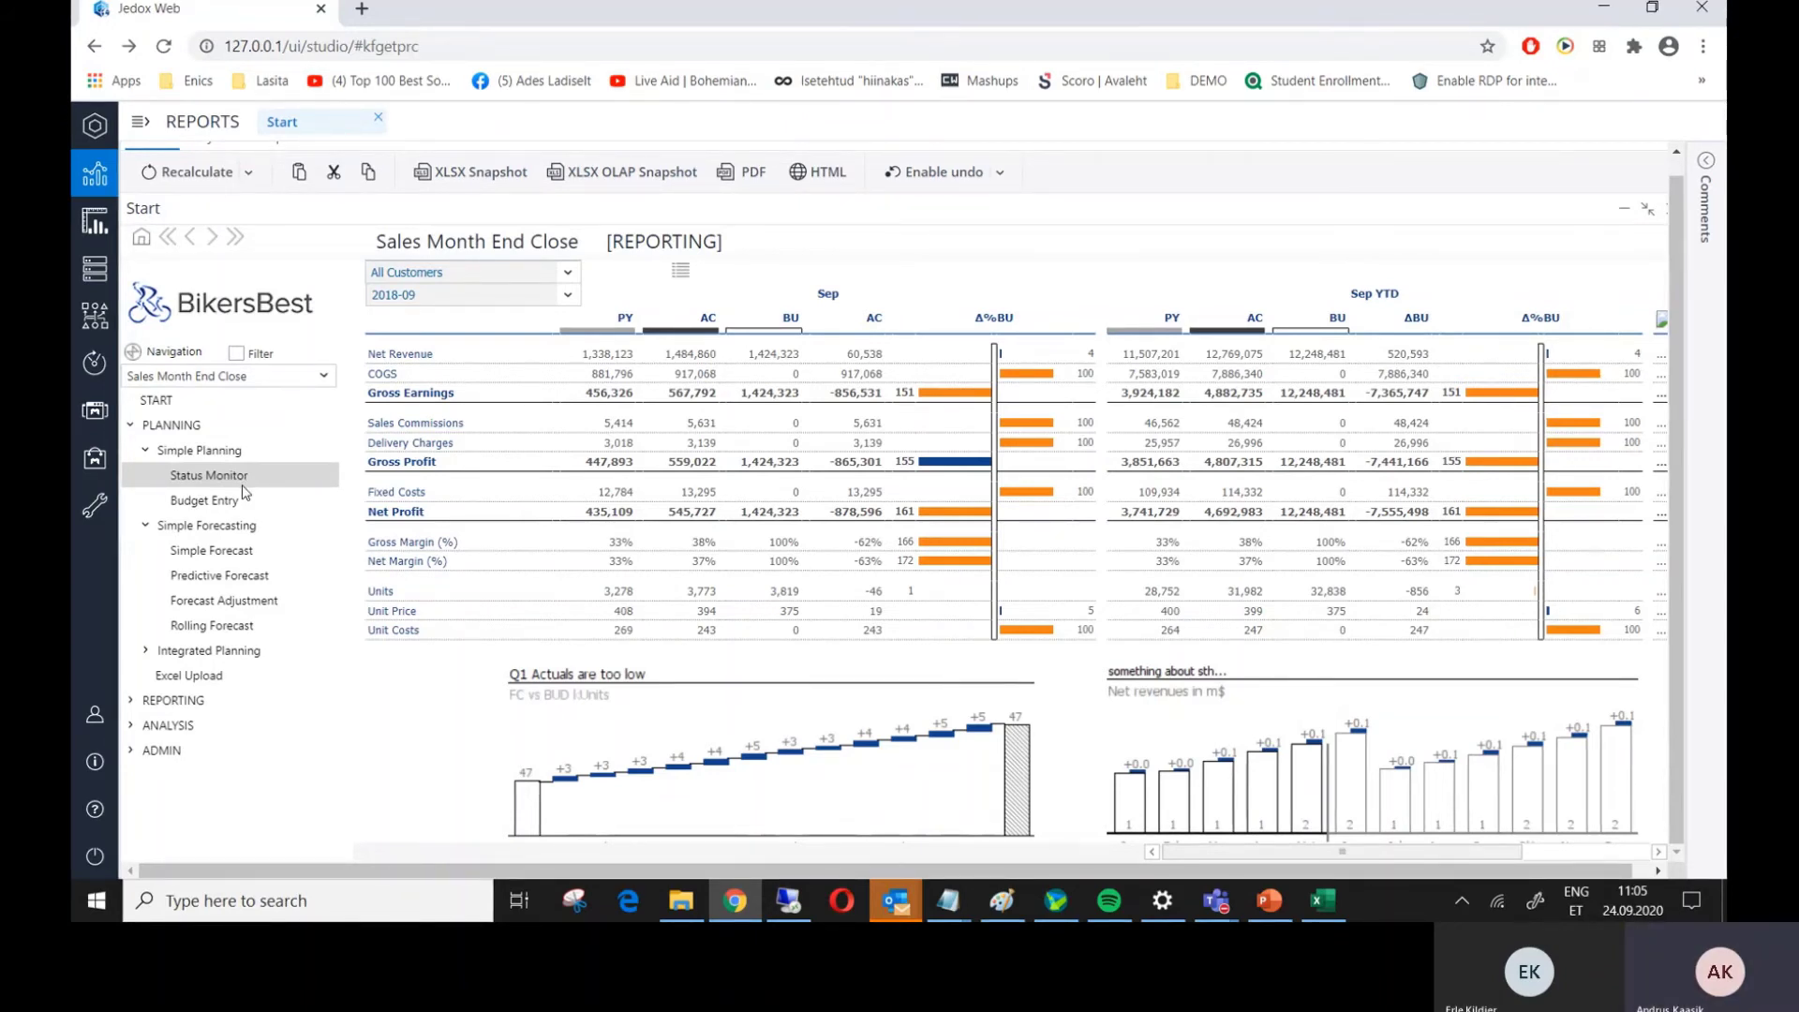
{"action": "left_click", "coordinate": [233, 559]}
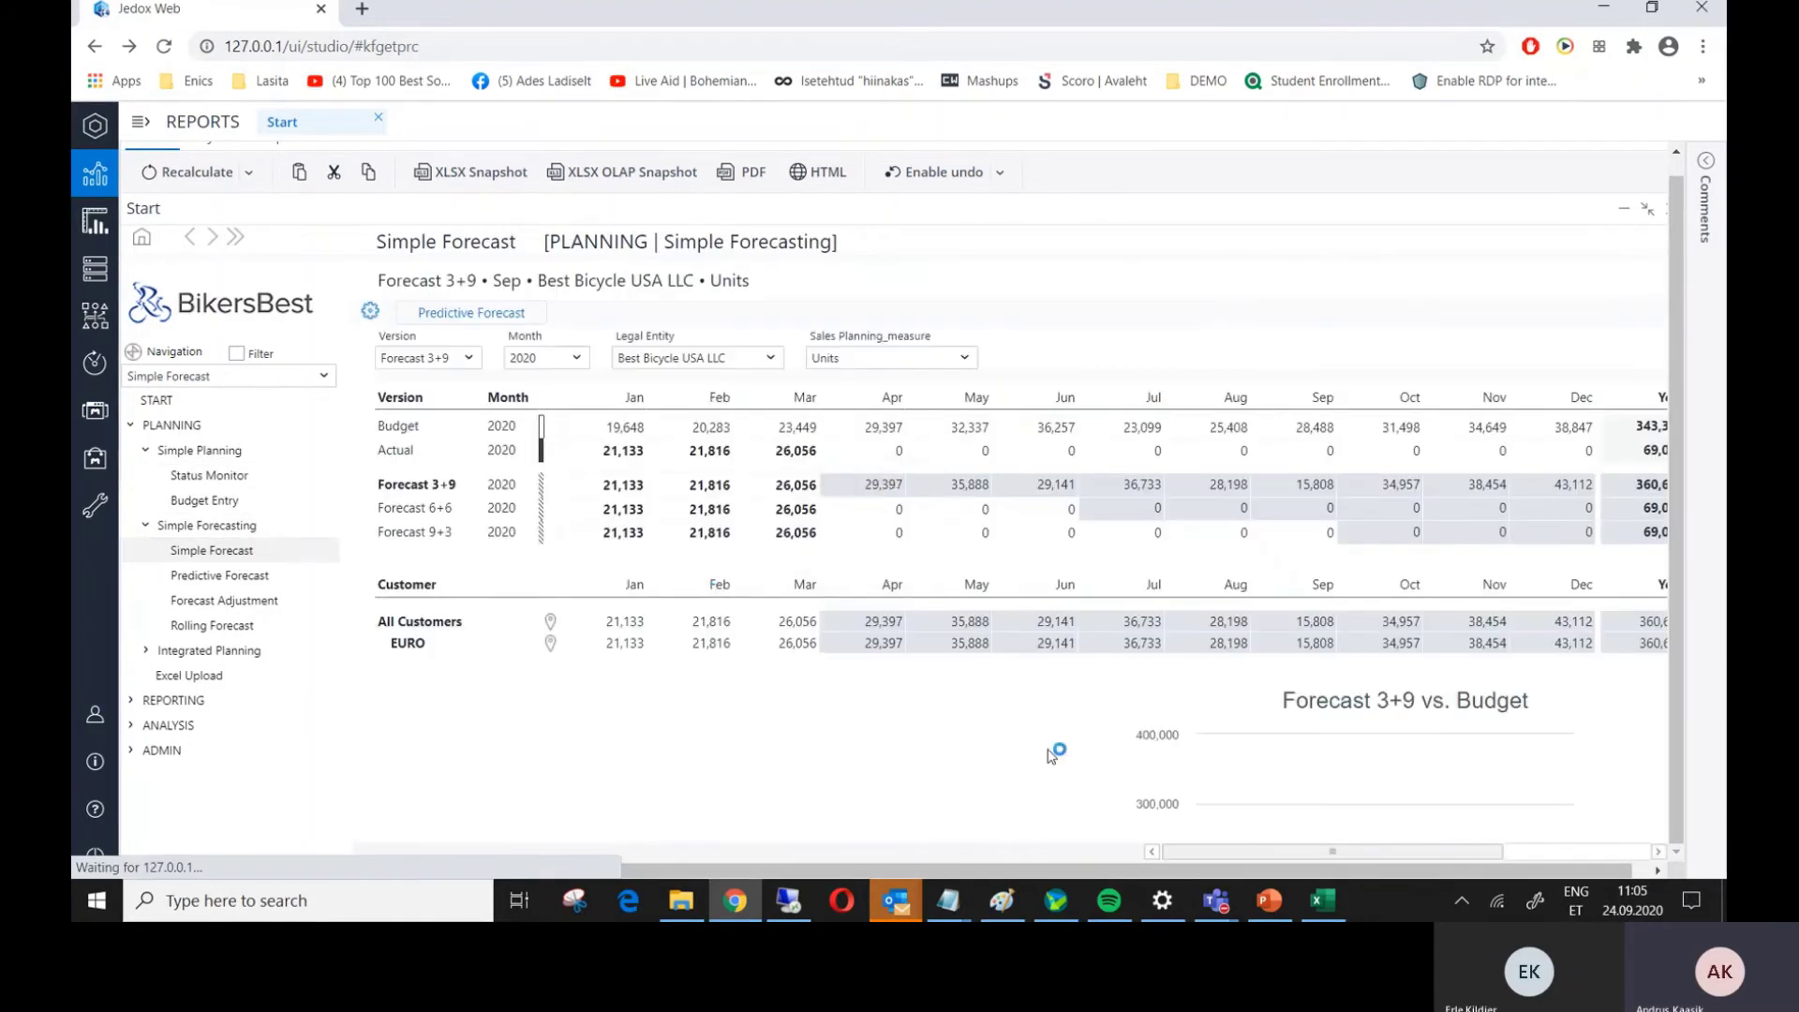
- Delete the 2020 Year value of Forecast 3+9 in the Simple Forecast report
{"action": "scroll", "coordinate": [1198, 630], "scroll_direction": "right", "scroll_amount": 5}
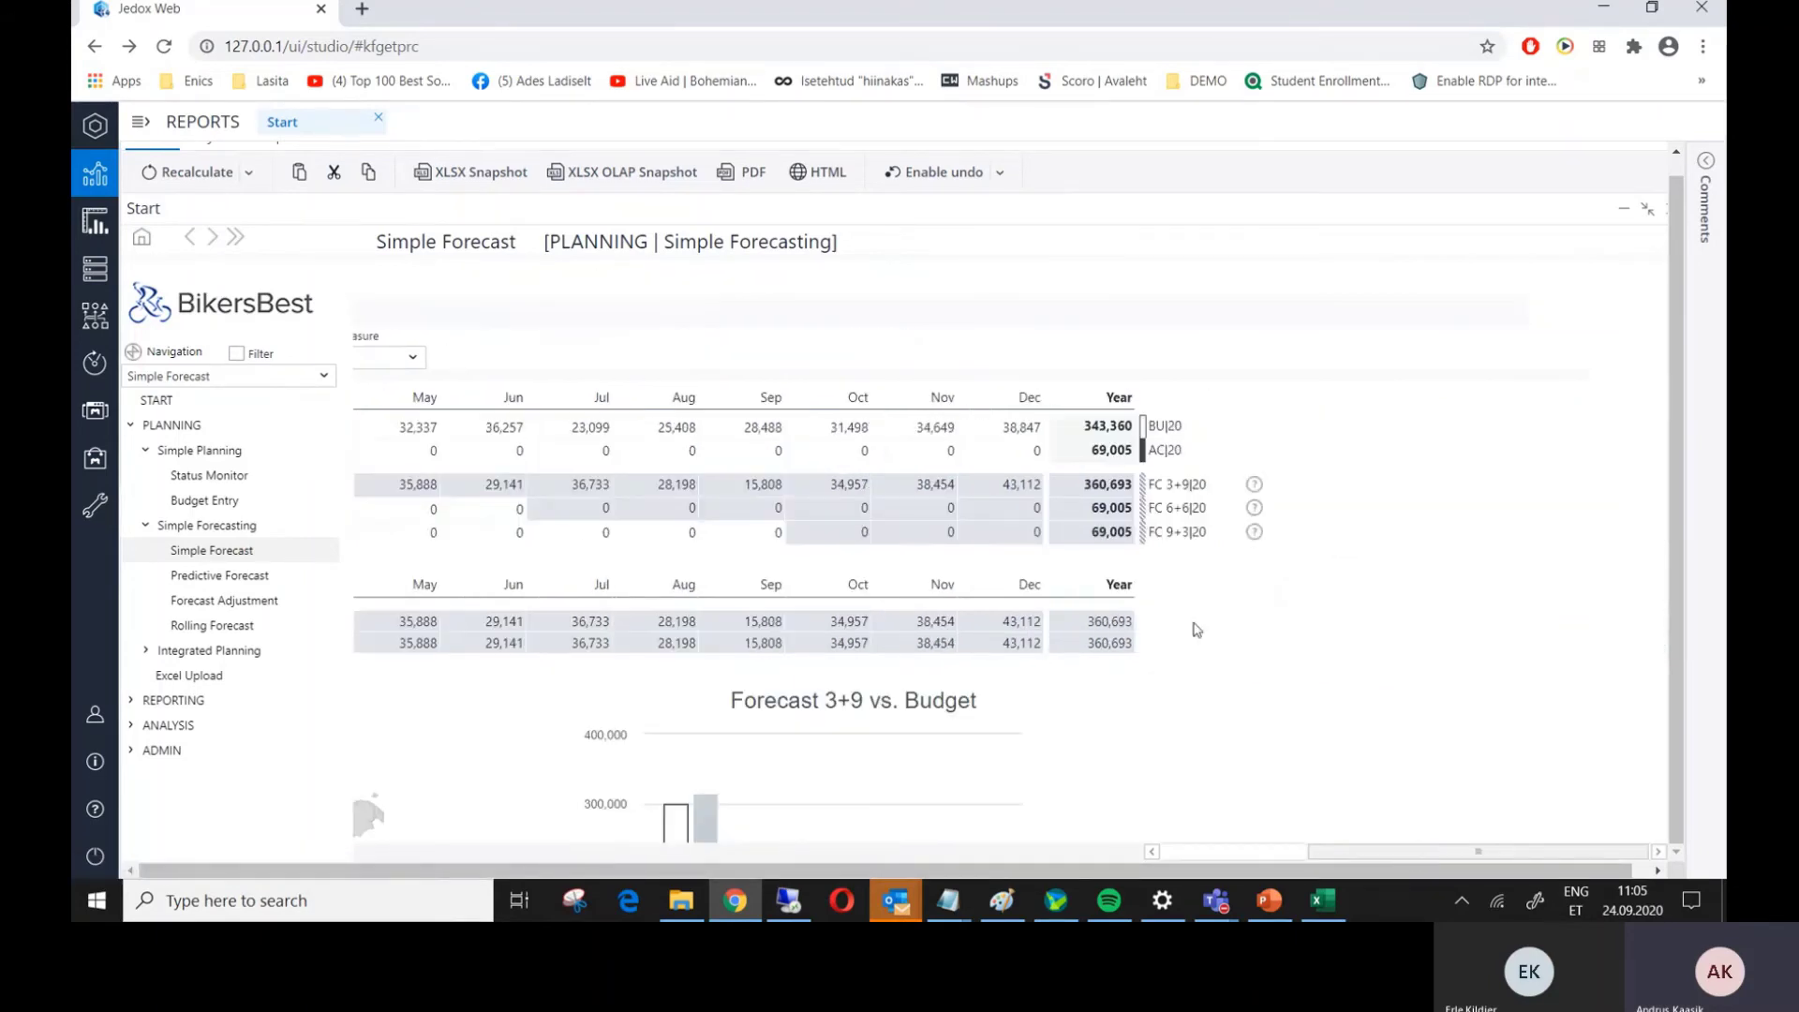
{"action": "left_click", "coordinate": [1120, 487]}
{"action": "left_click", "coordinate": [1144, 489]}
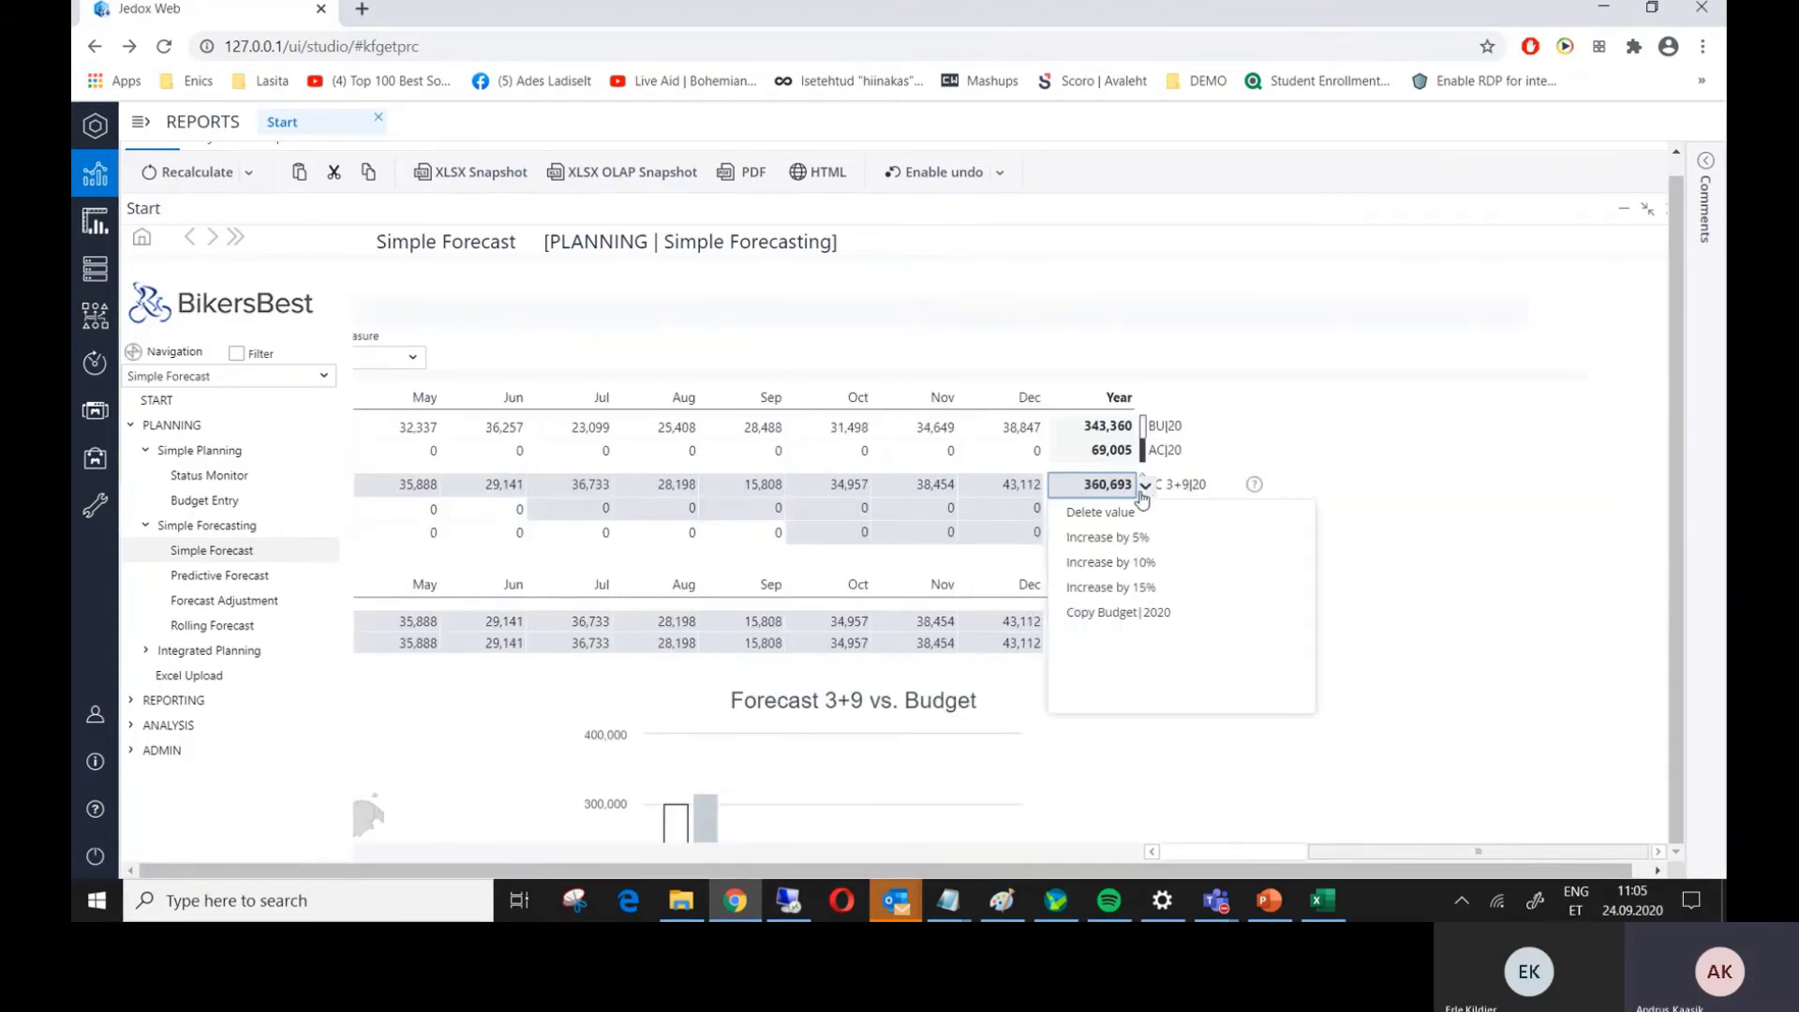
{"action": "left_click", "coordinate": [1115, 513]}
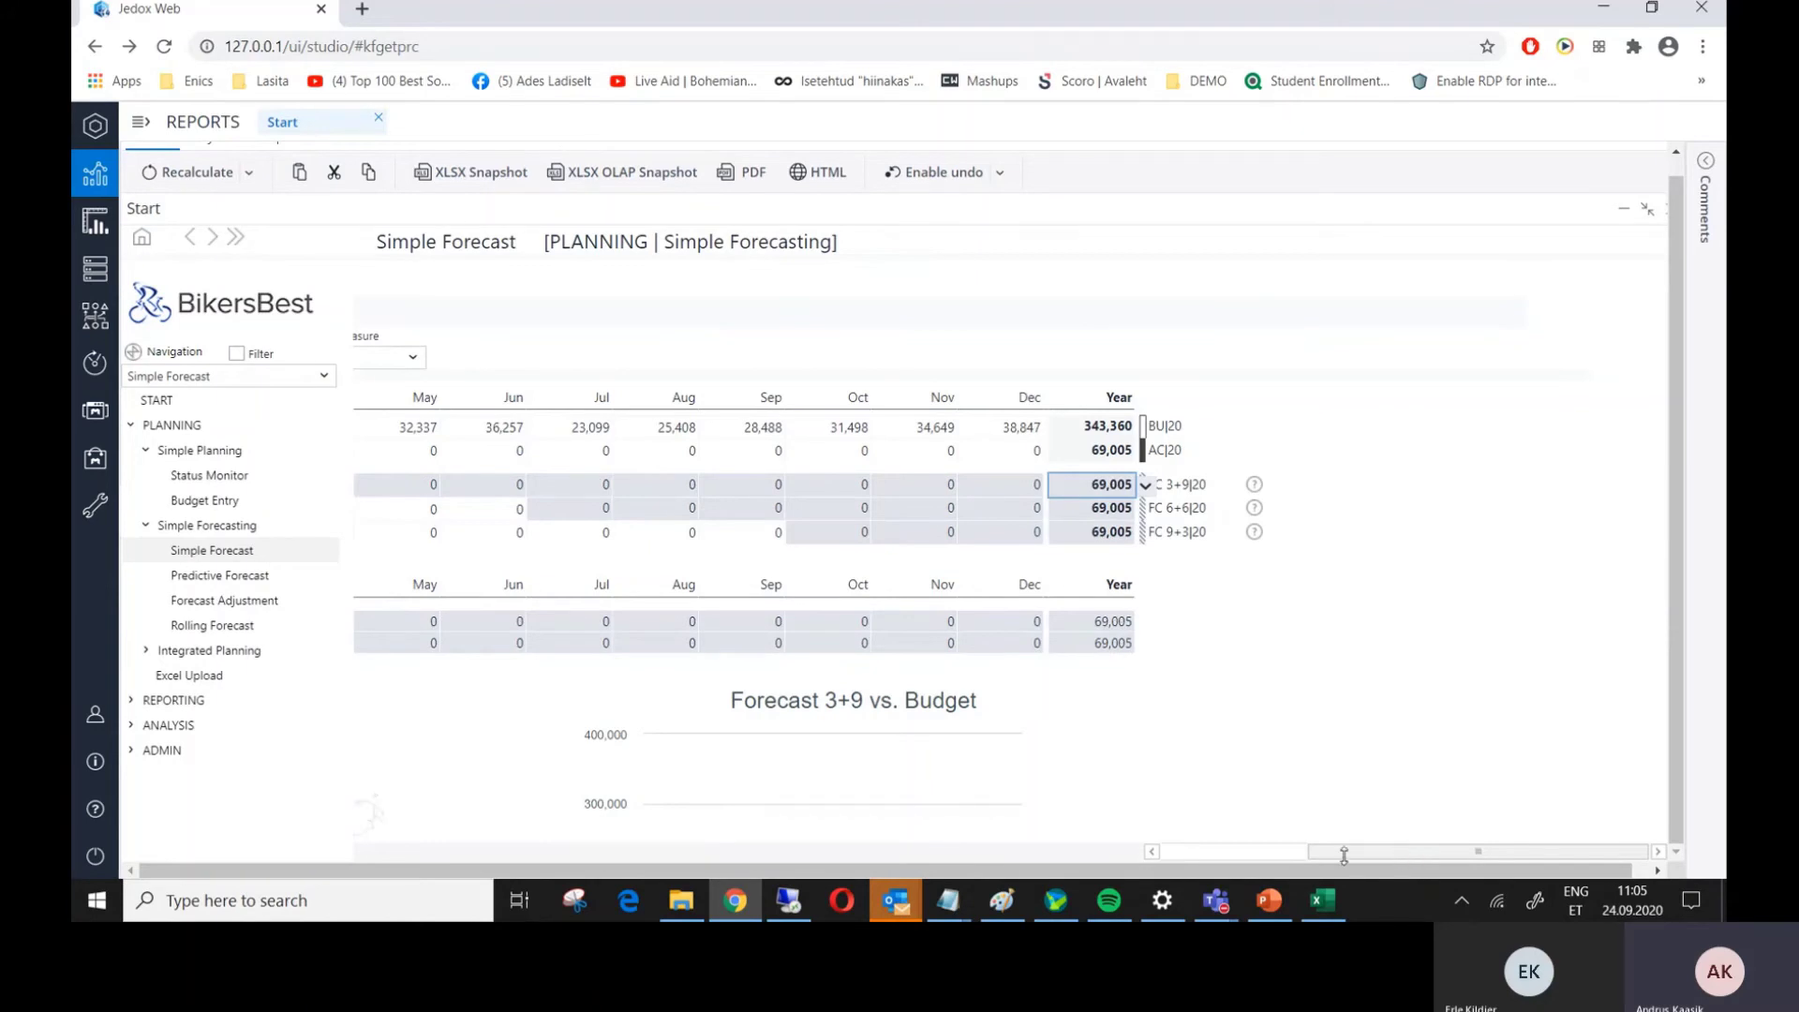
{"action": "left_click_drag", "start_coordinate": [1340, 855], "coordinate": [1214, 860]}
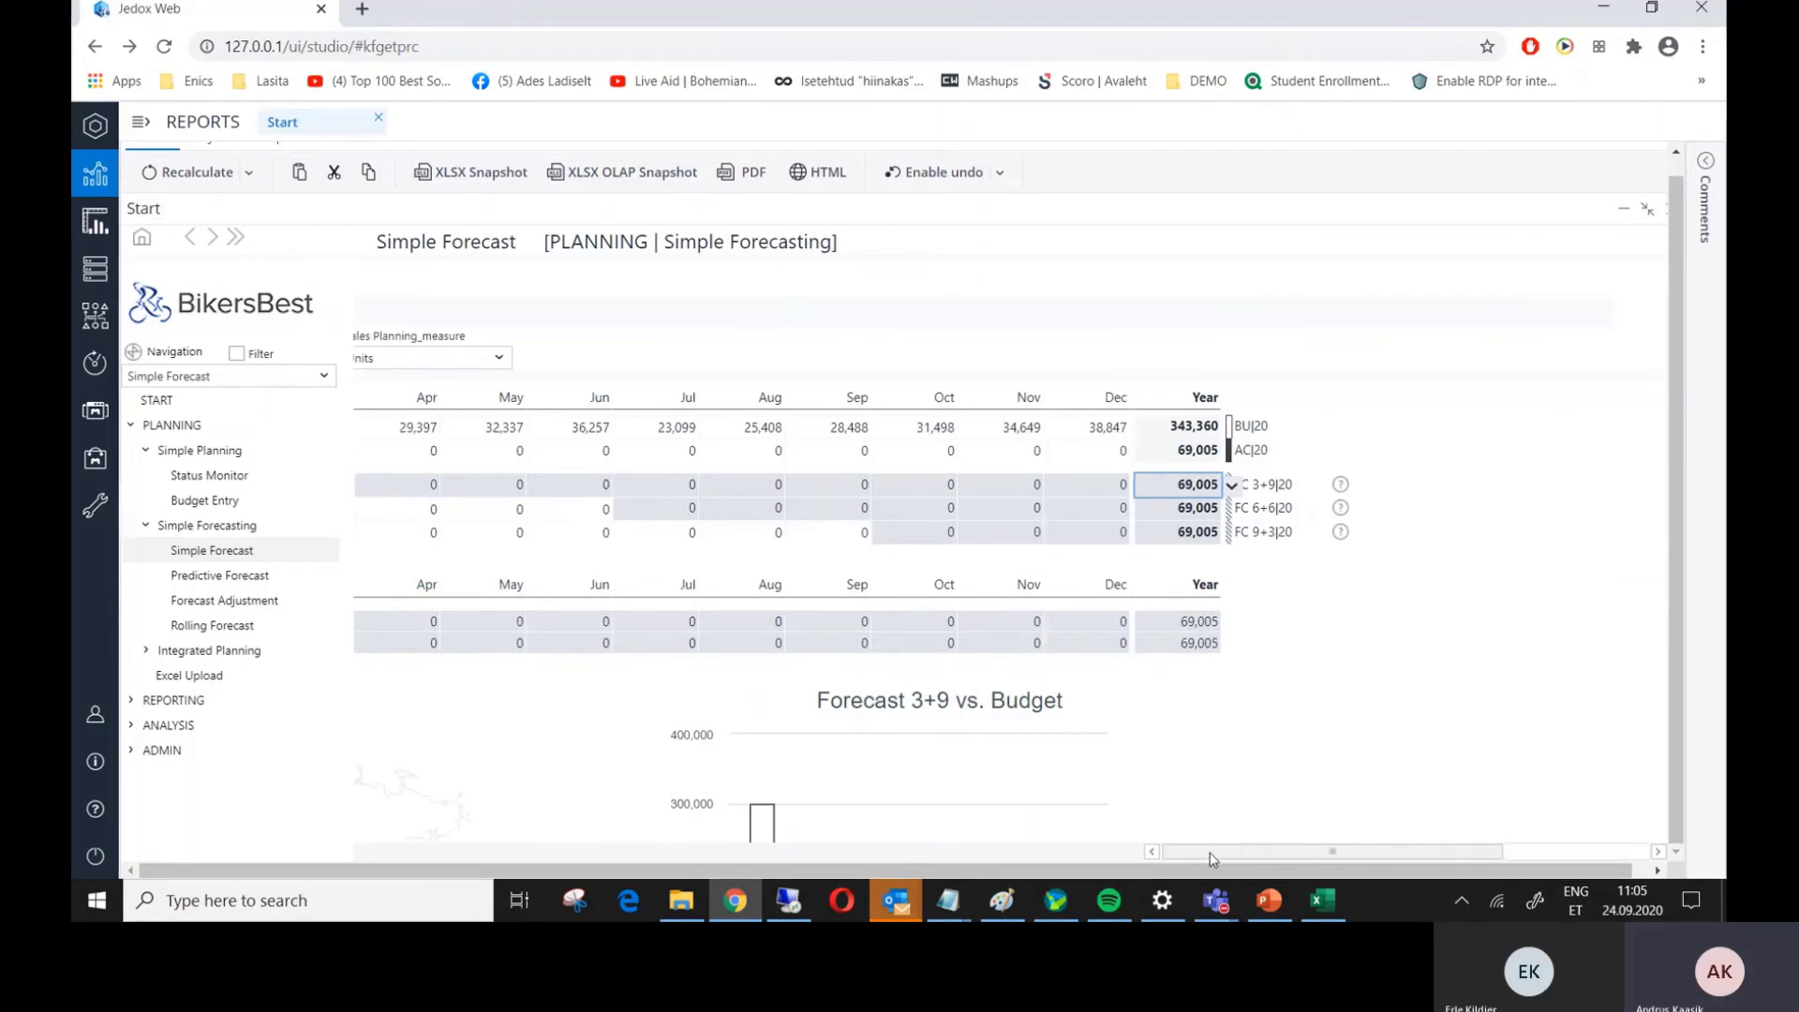
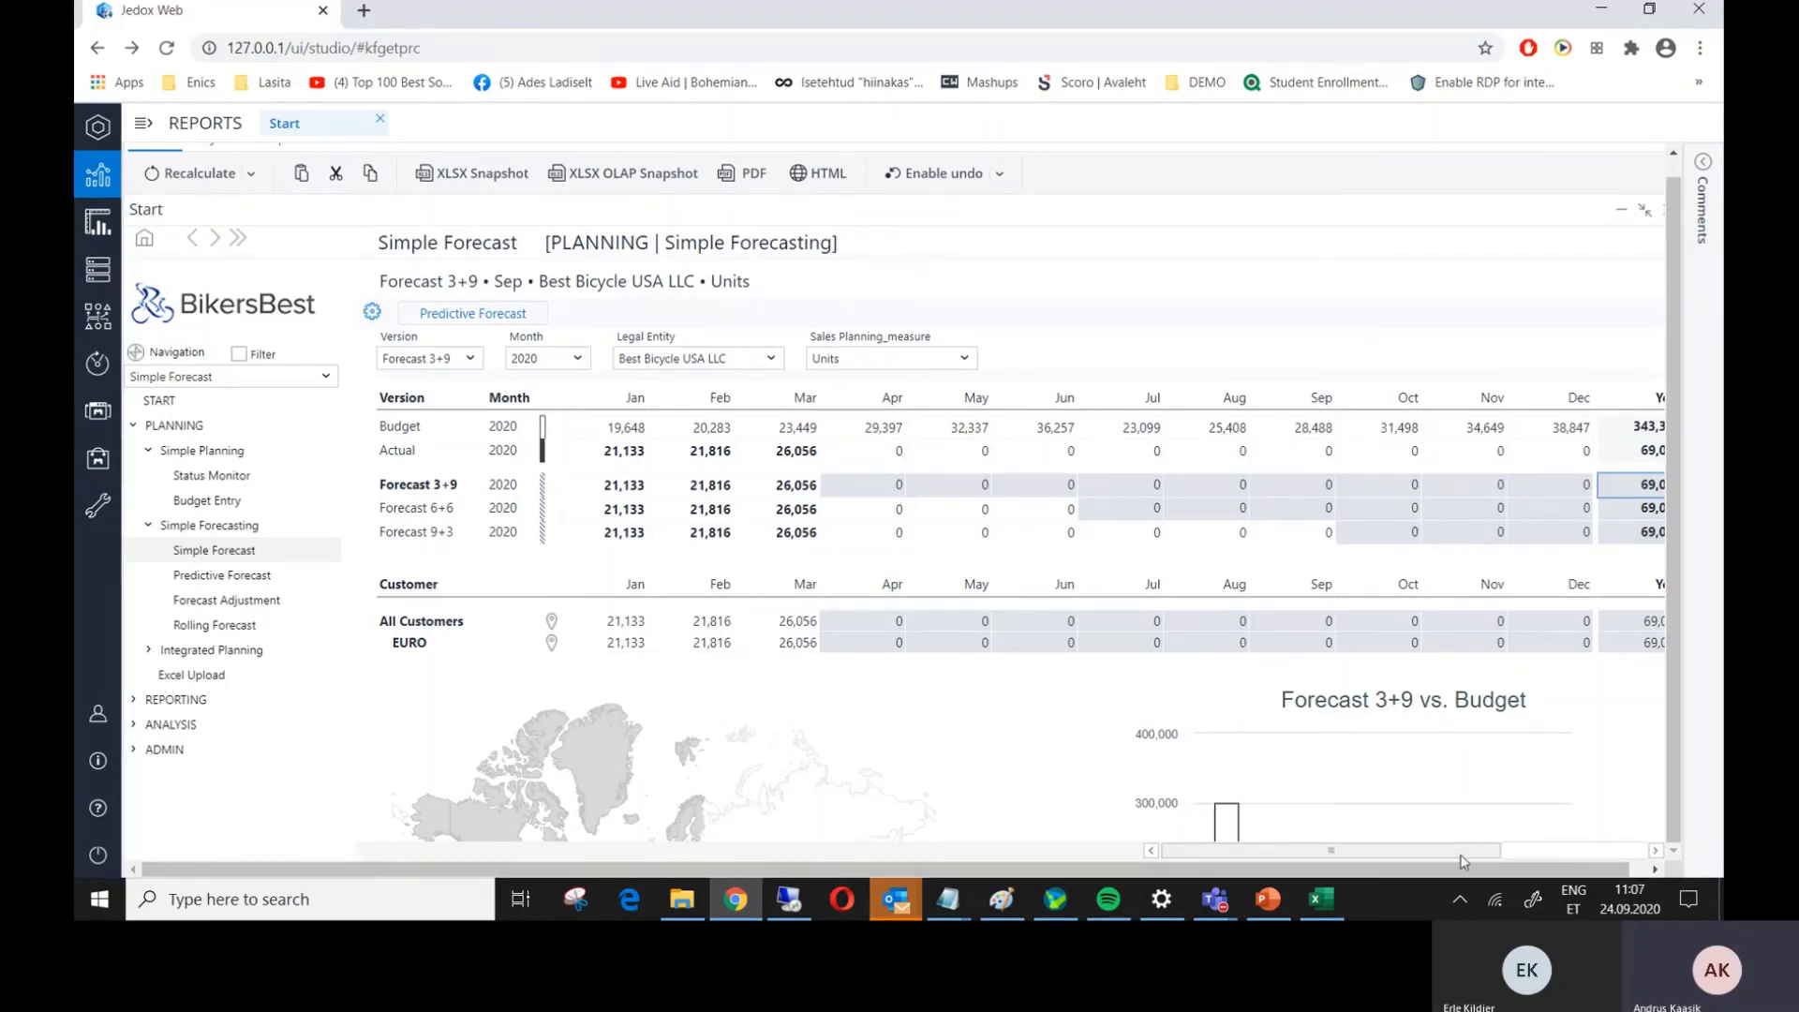
- Fill the Year value of Forecast 3+9 by copying Budget|2020 into it
{"action": "mouse_move", "coordinate": [1465, 847]}
{"action": "left_mouse_down"}
{"action": "mouse_move", "coordinate": [1486, 851]}
{"action": "mouse_move", "coordinate": [1465, 851]}
{"action": "left_mouse_up"}
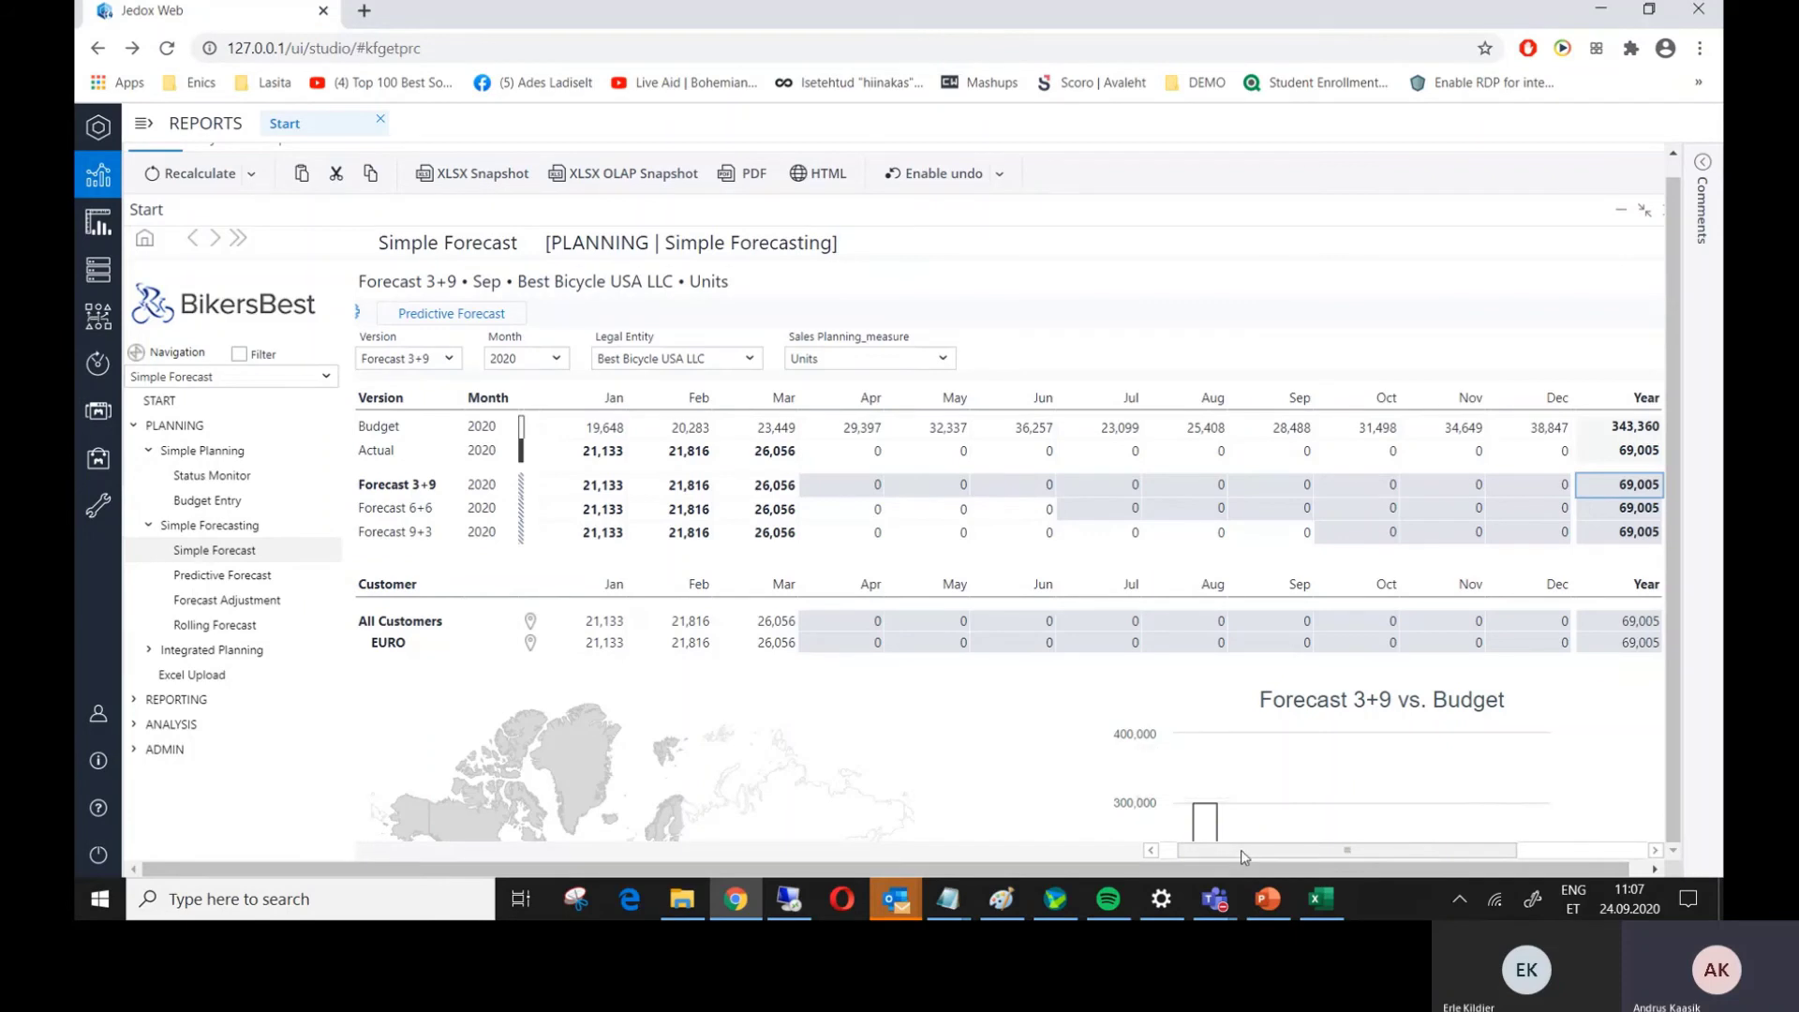
{"action": "left_click_drag", "start_coordinate": [1241, 850], "coordinate": [1252, 847]}
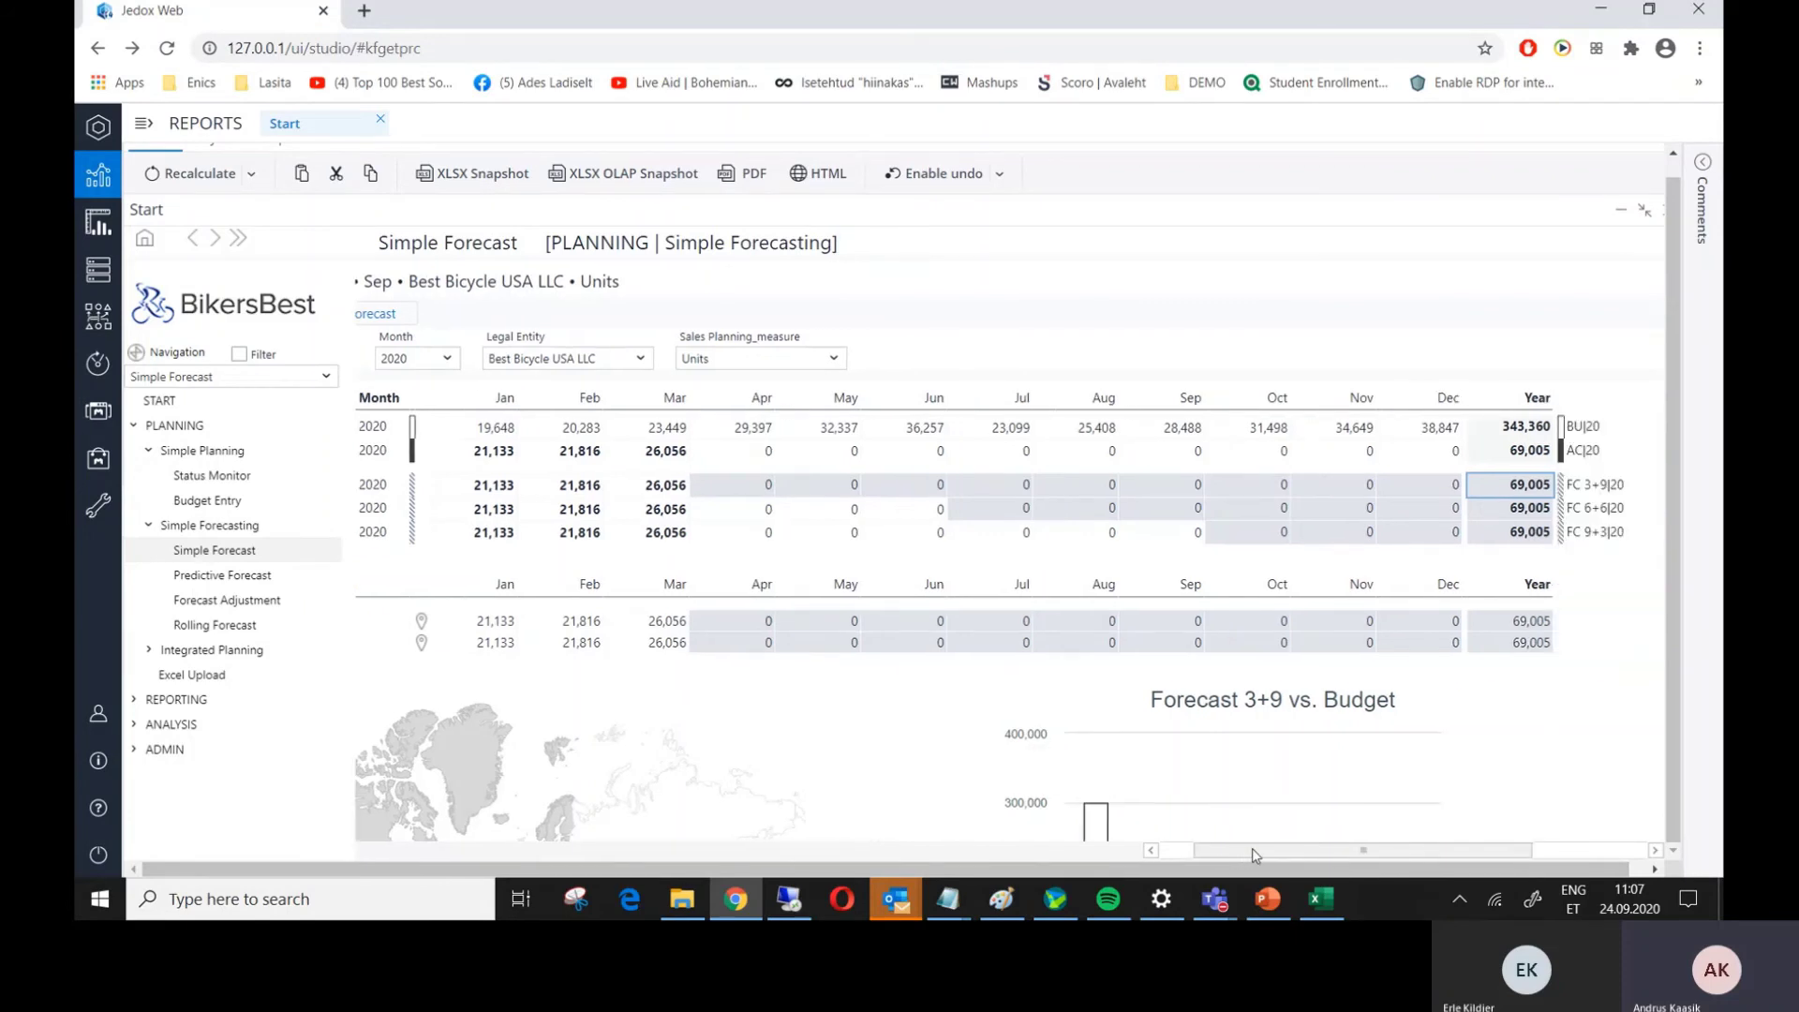
{"action": "double_click", "coordinate": [1507, 486]}
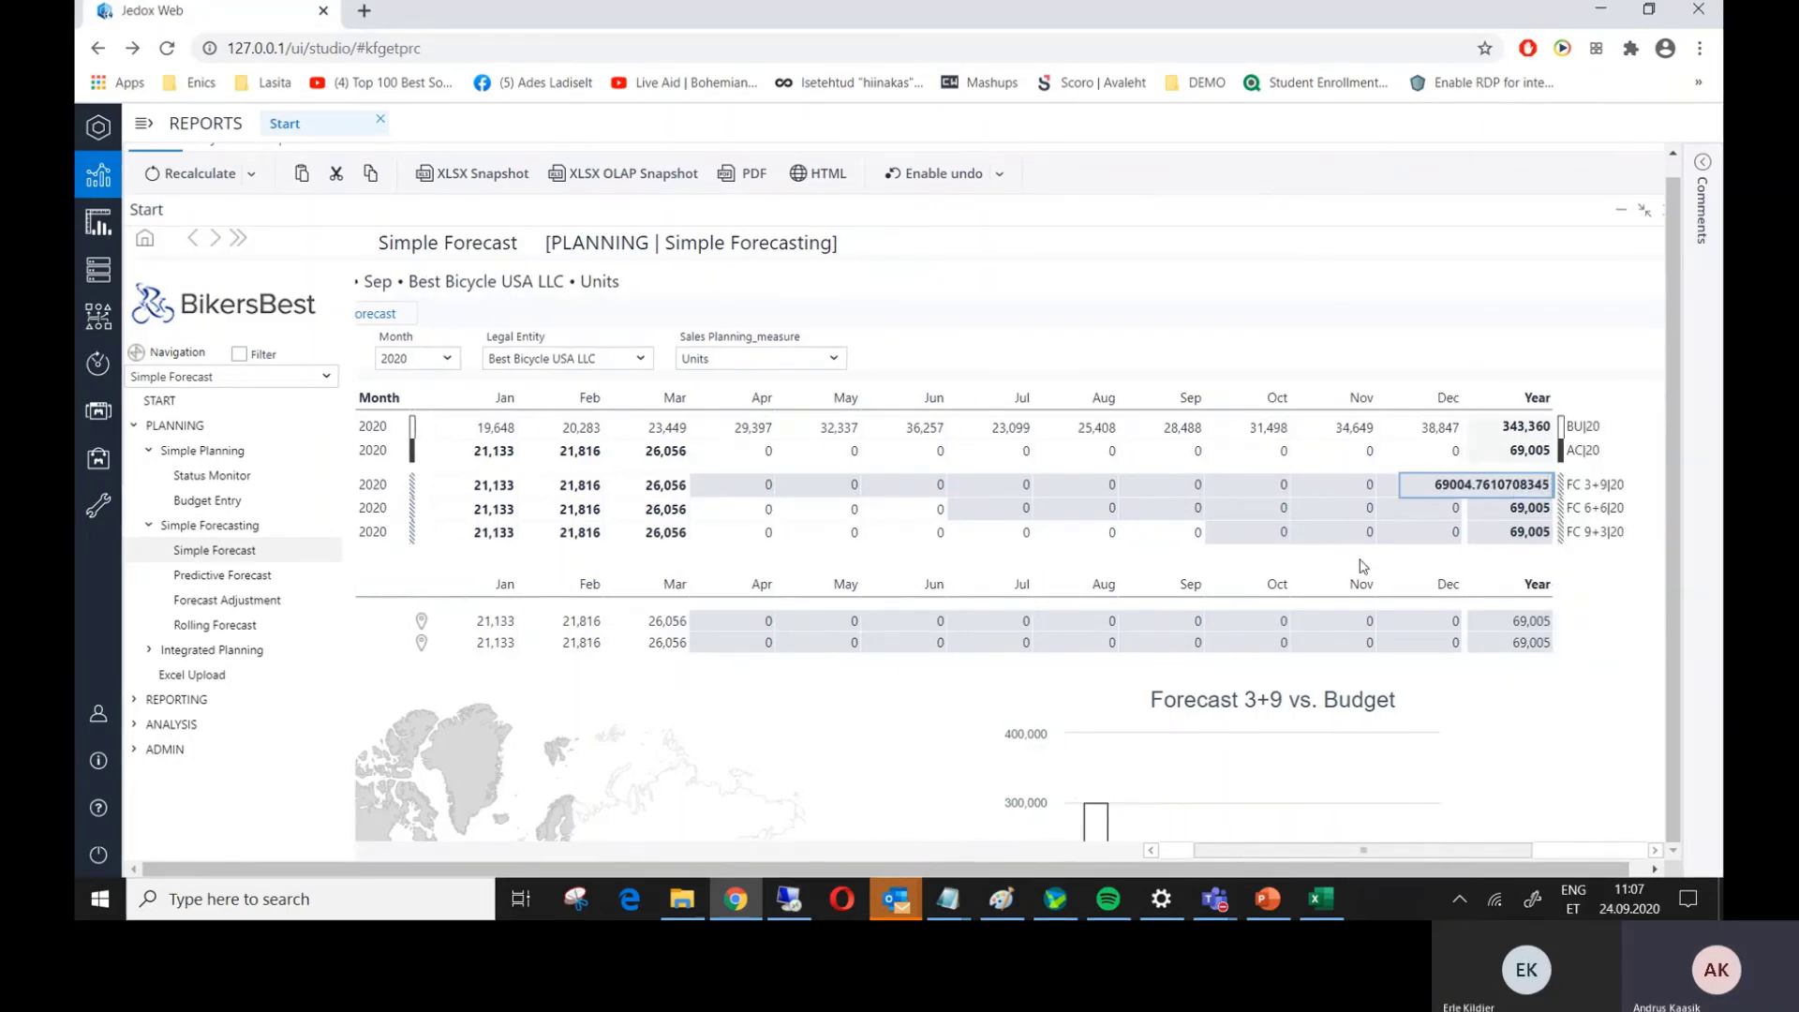
{"action": "key", "text": "Escape"}
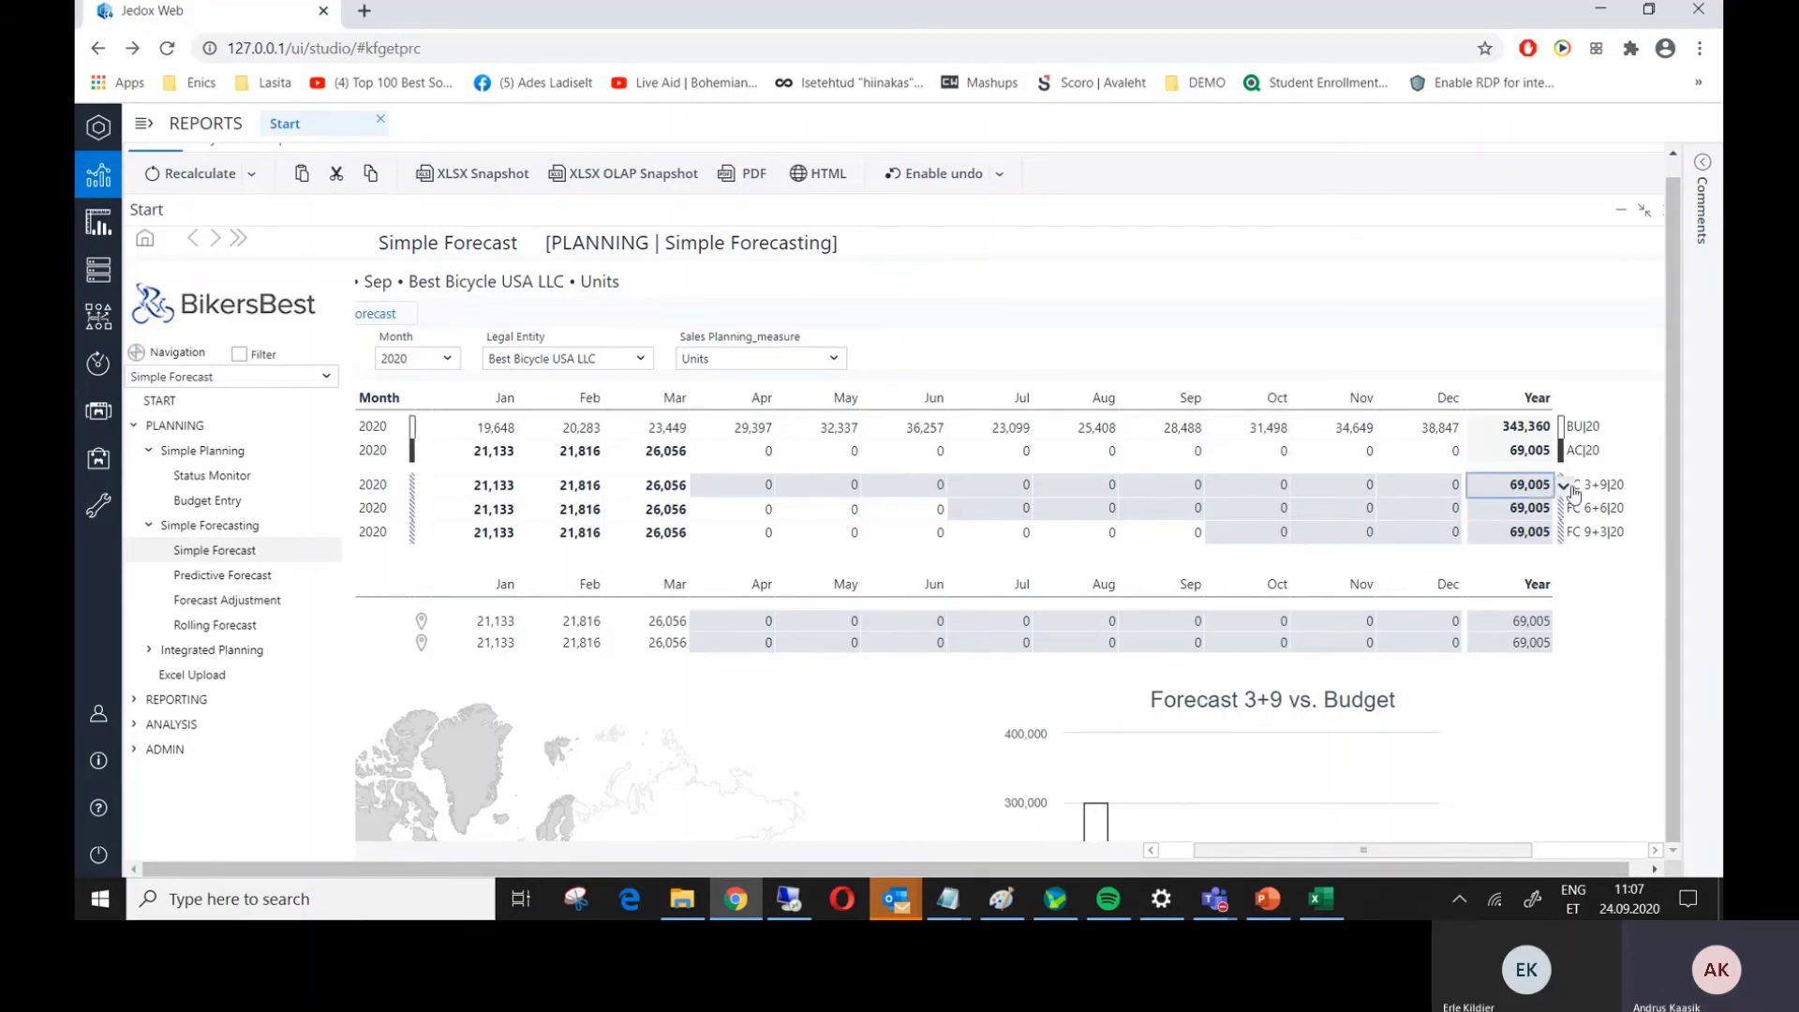
{"action": "left_click", "coordinate": [1563, 488]}
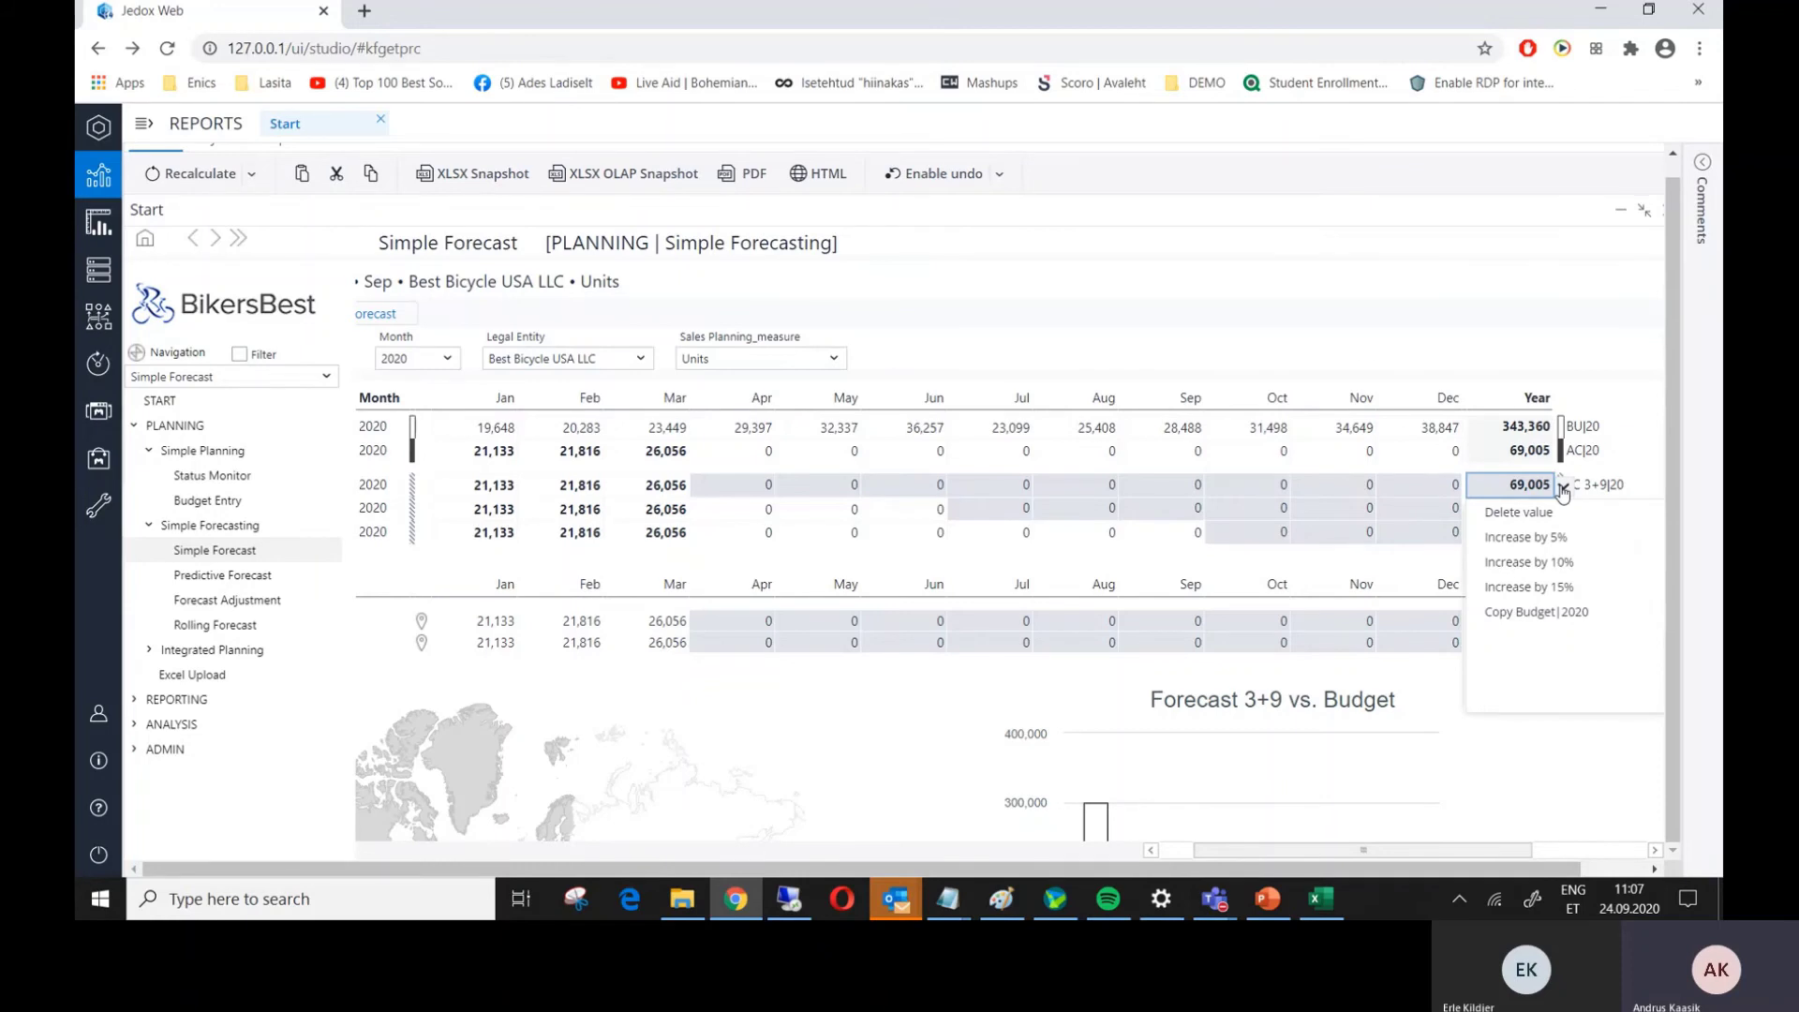
{"action": "left_click", "coordinate": [1525, 615]}
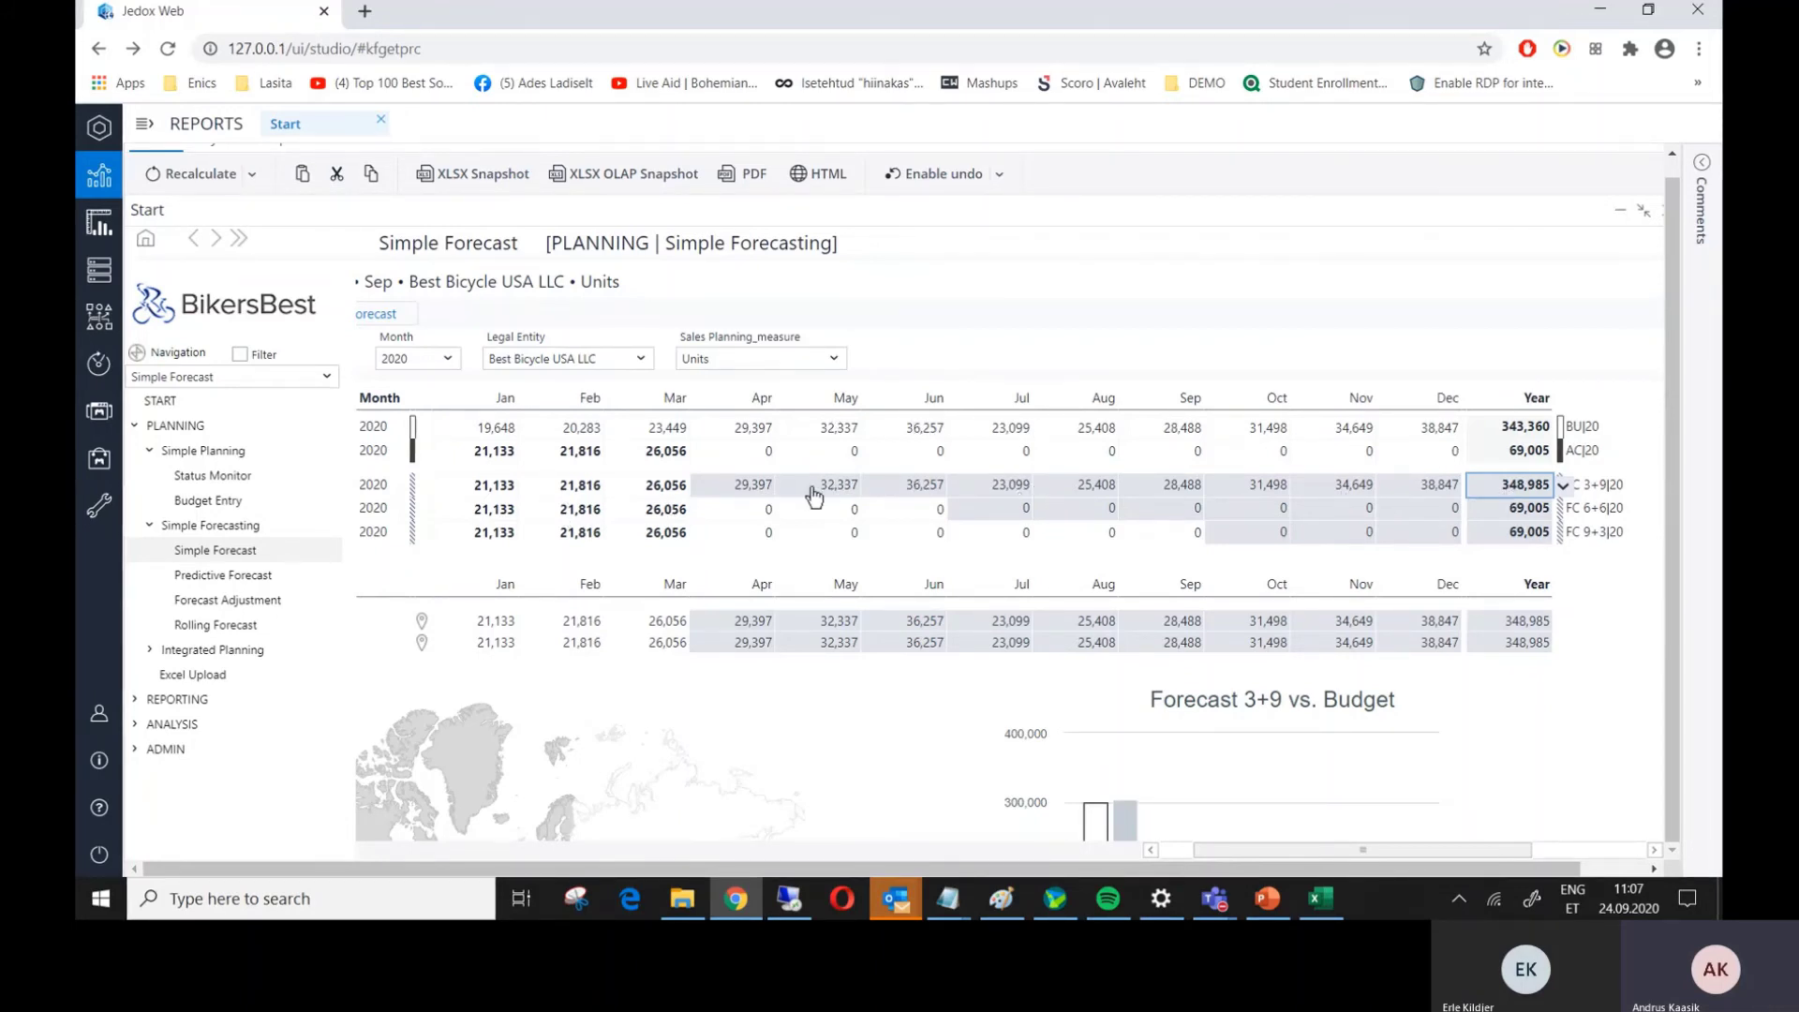
{"action": "scroll", "coordinate": [1043, 558], "scroll_direction": "down", "scroll_amount": 1}
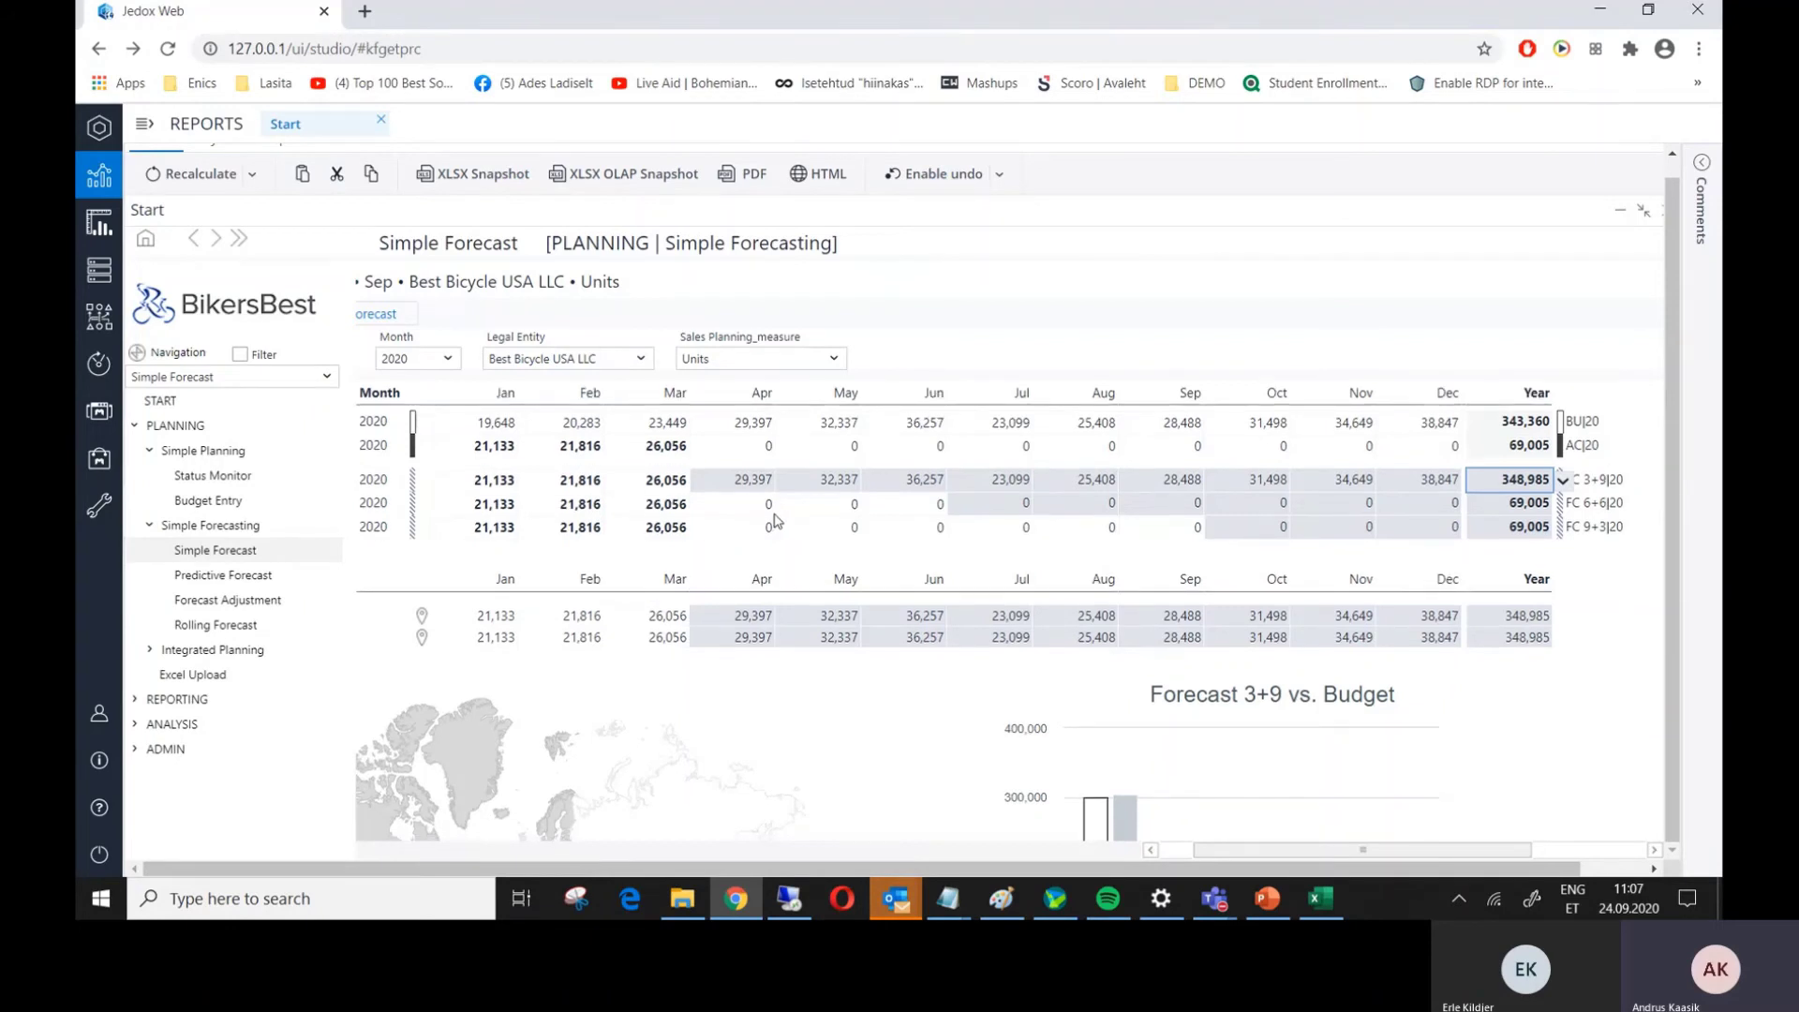
{"action": "scroll", "coordinate": [774, 521], "scroll_direction": "up", "scroll_amount": 1}
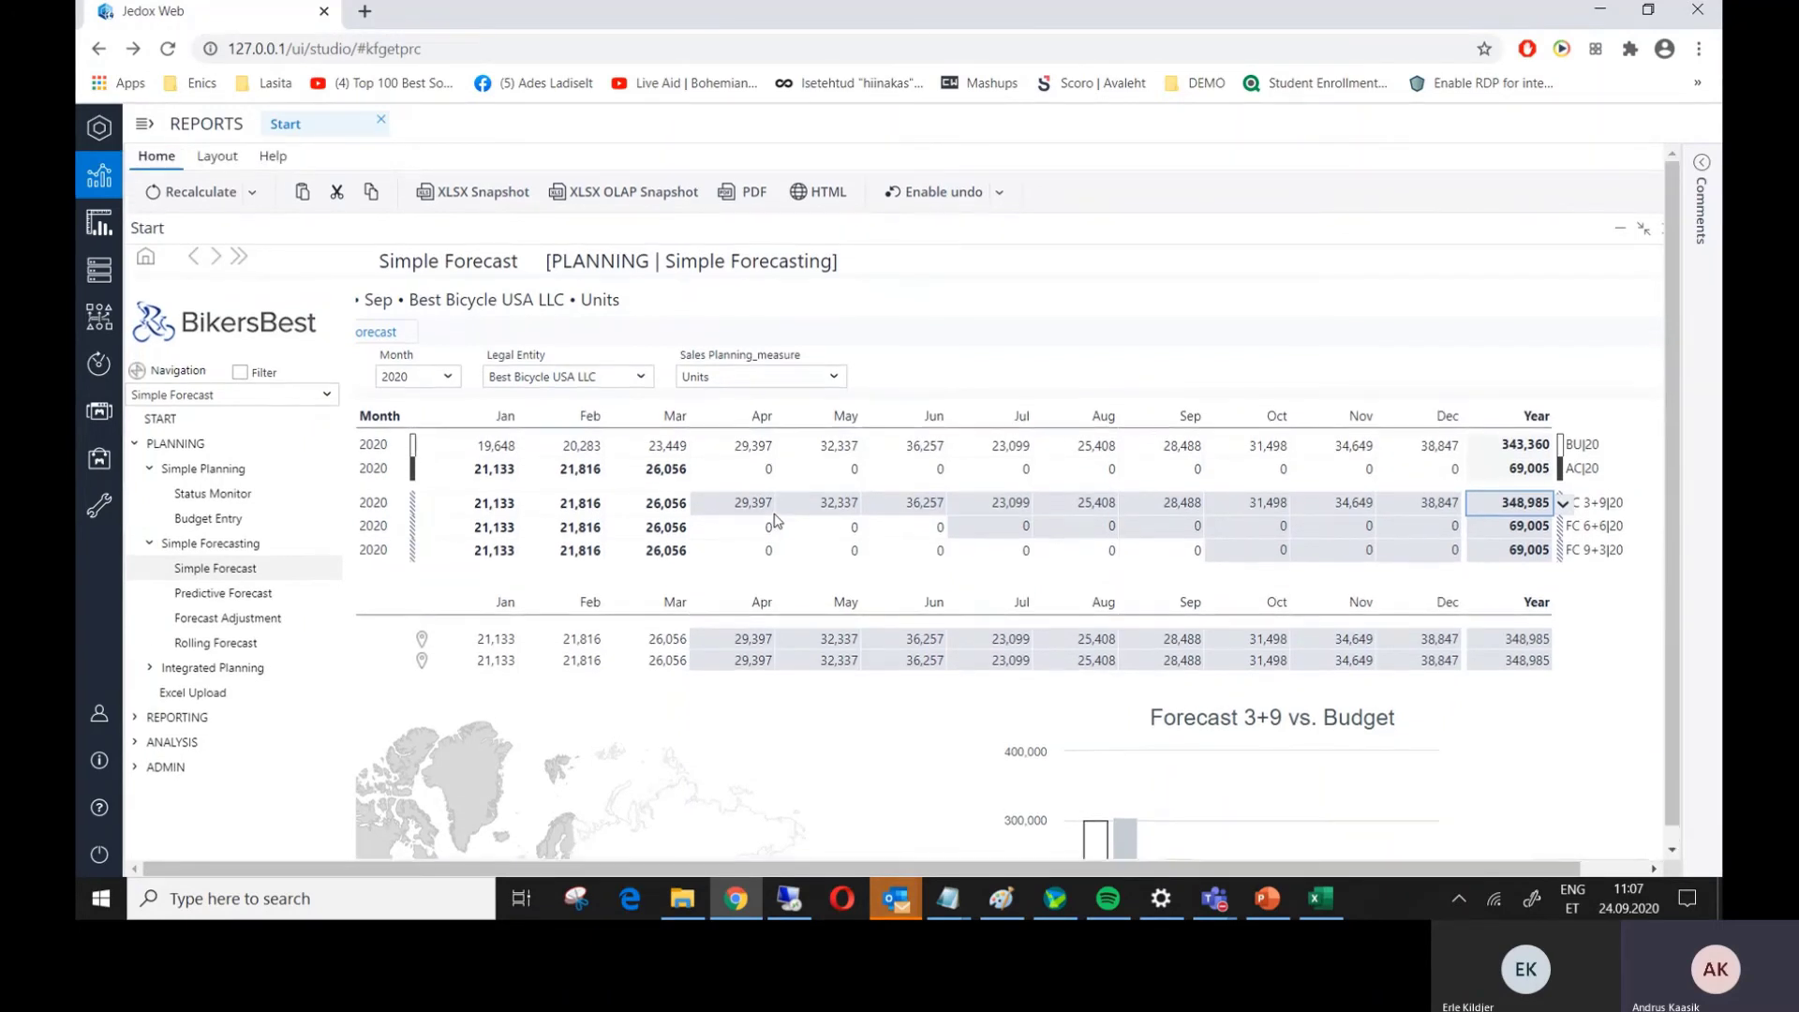
- Set the June 2020 value of Forecast 3+9 to 40,000 with the splash entry #40k
{"action": "left_click", "coordinate": [1563, 506]}
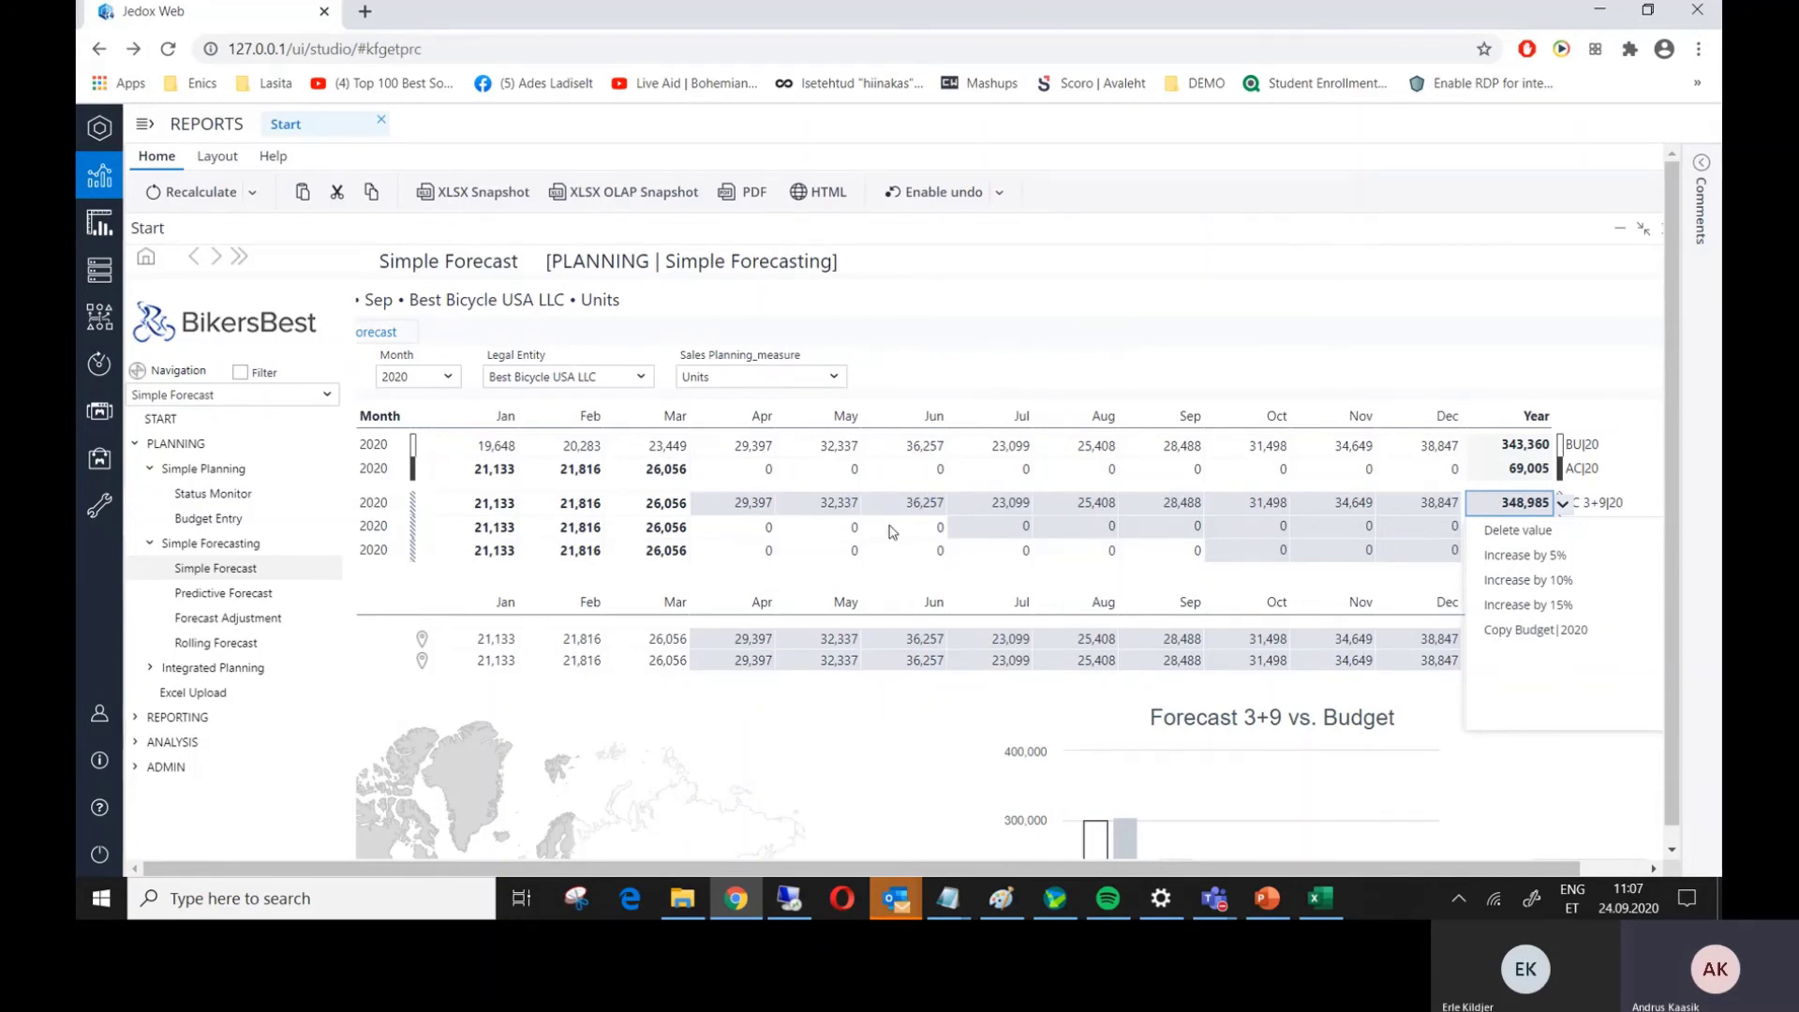
{"action": "left_click", "coordinate": [919, 503]}
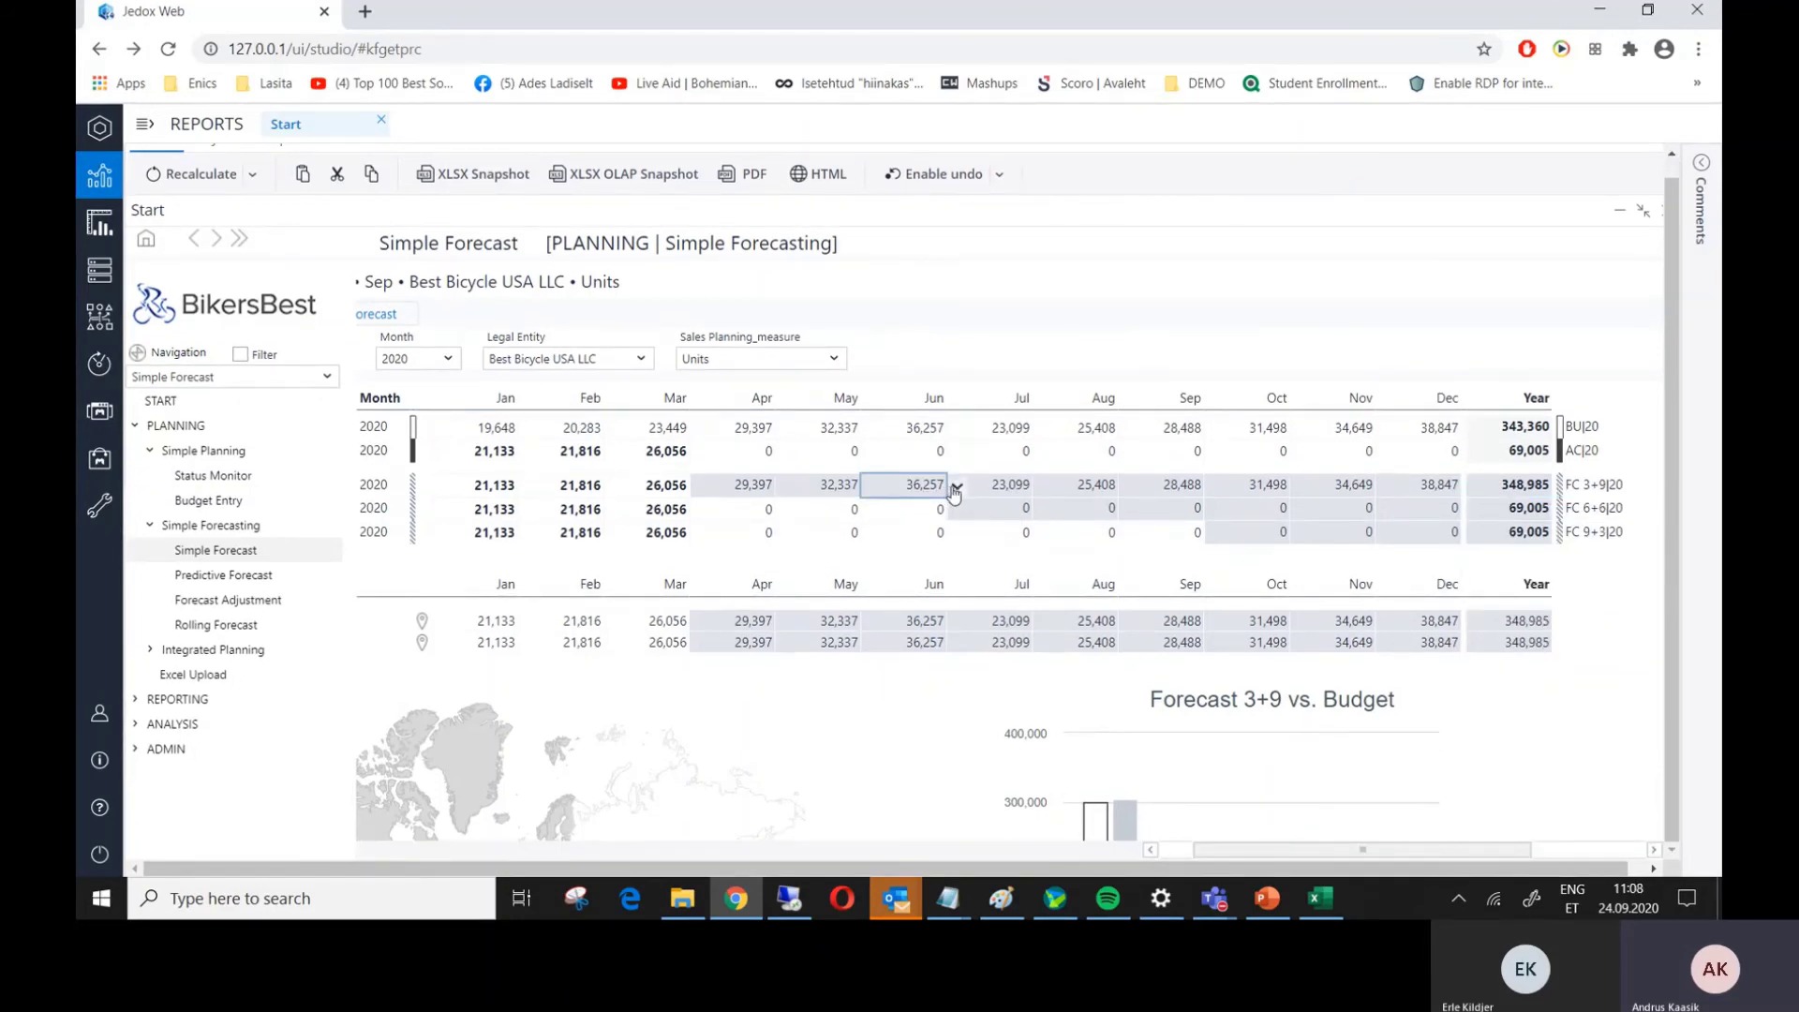
{"action": "double_click", "coordinate": [911, 485]}
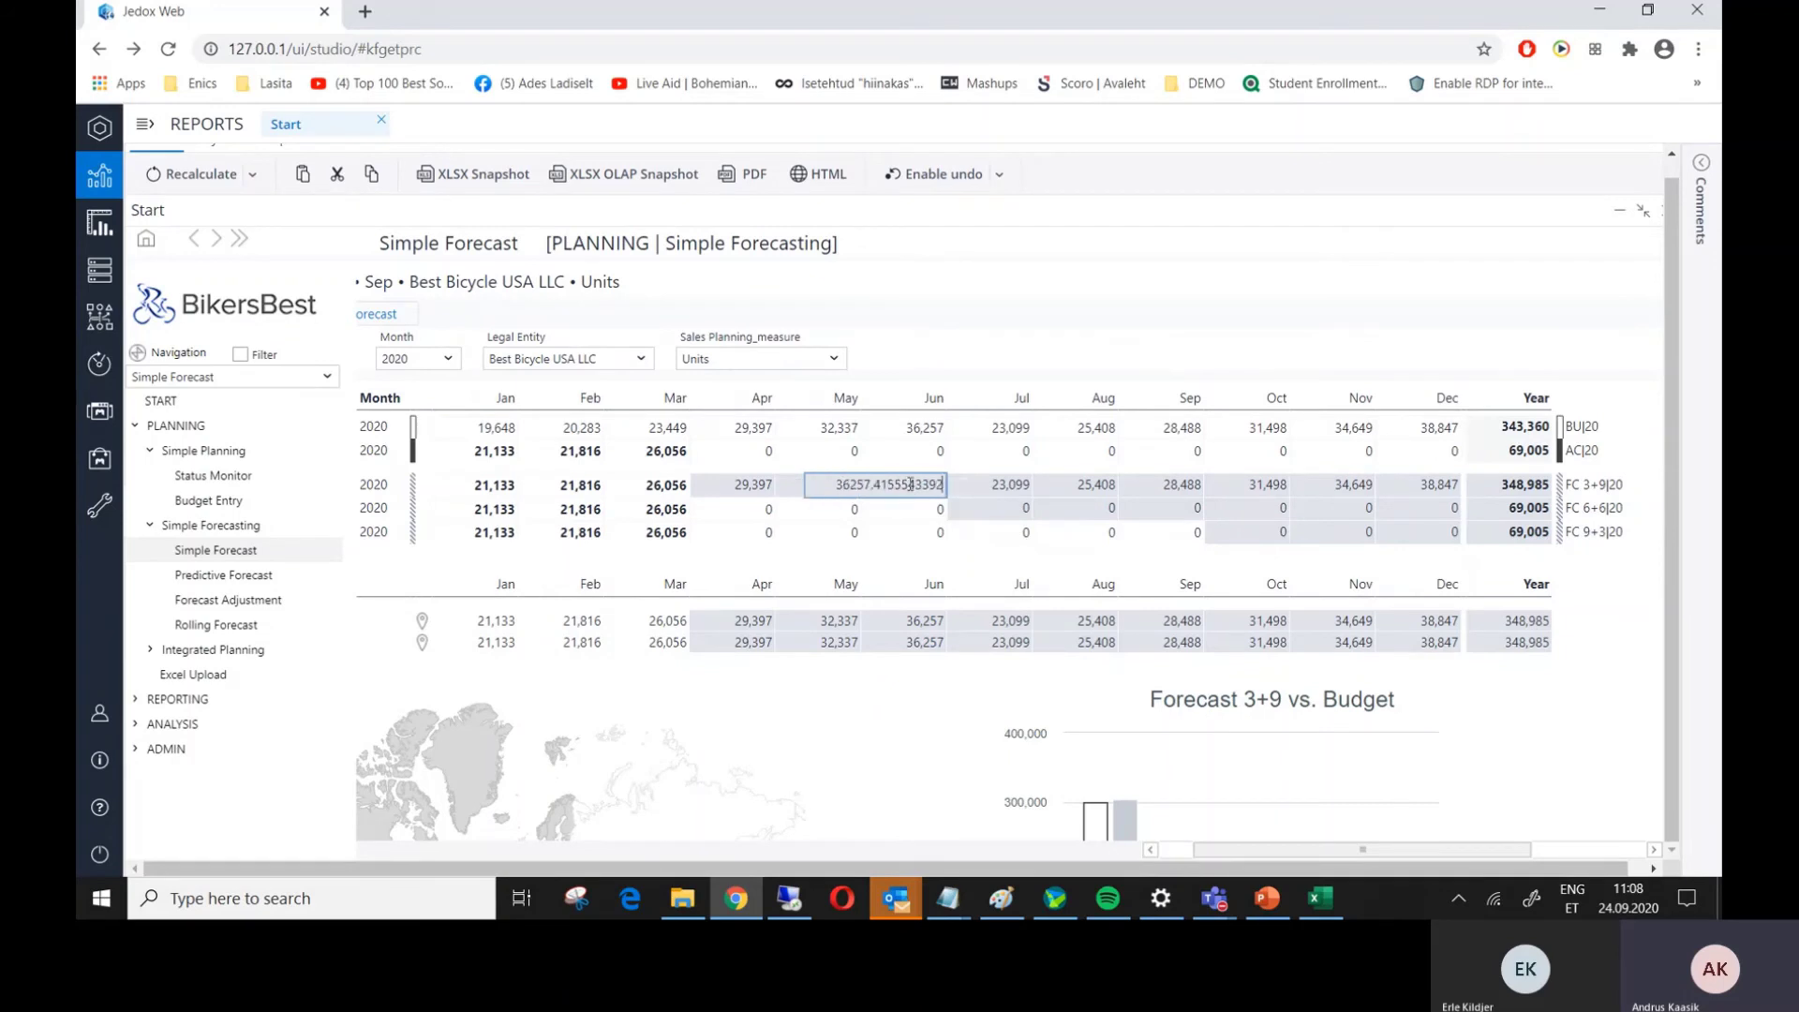
{"action": "left_click_drag", "start_coordinate": [830, 485], "coordinate": [1068, 506]}
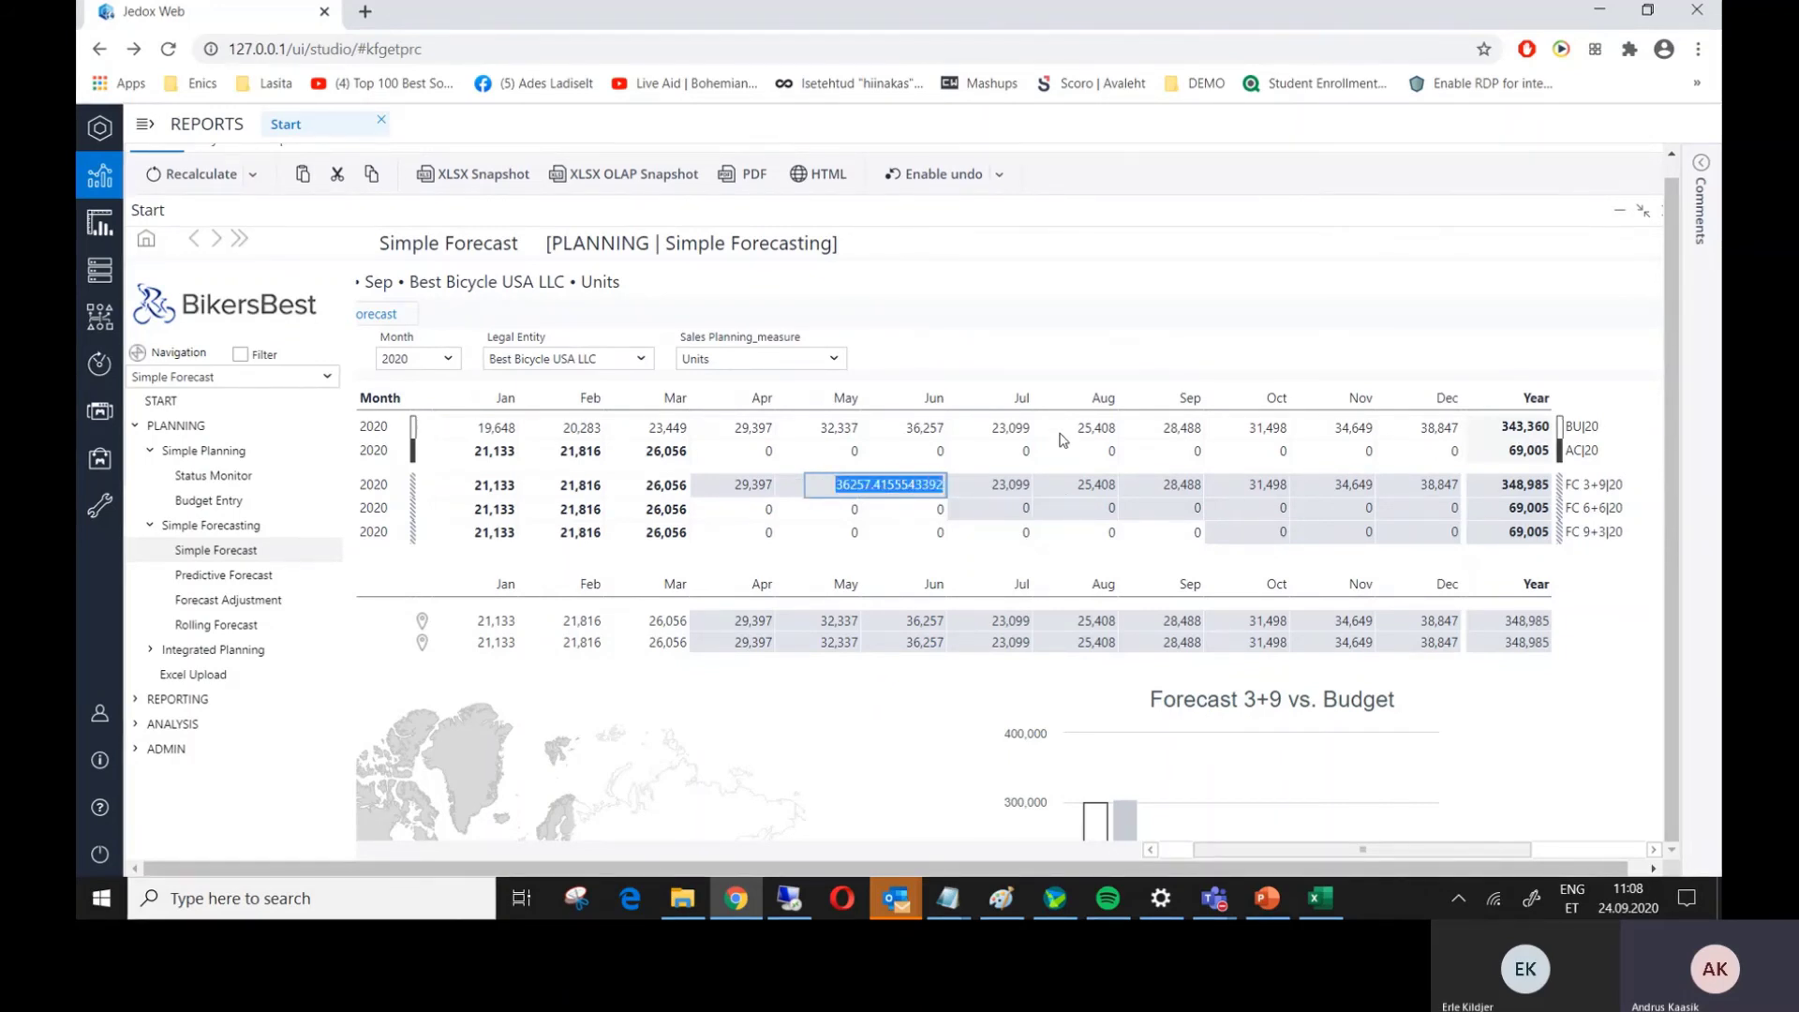
{"action": "type", "text": "40k"}
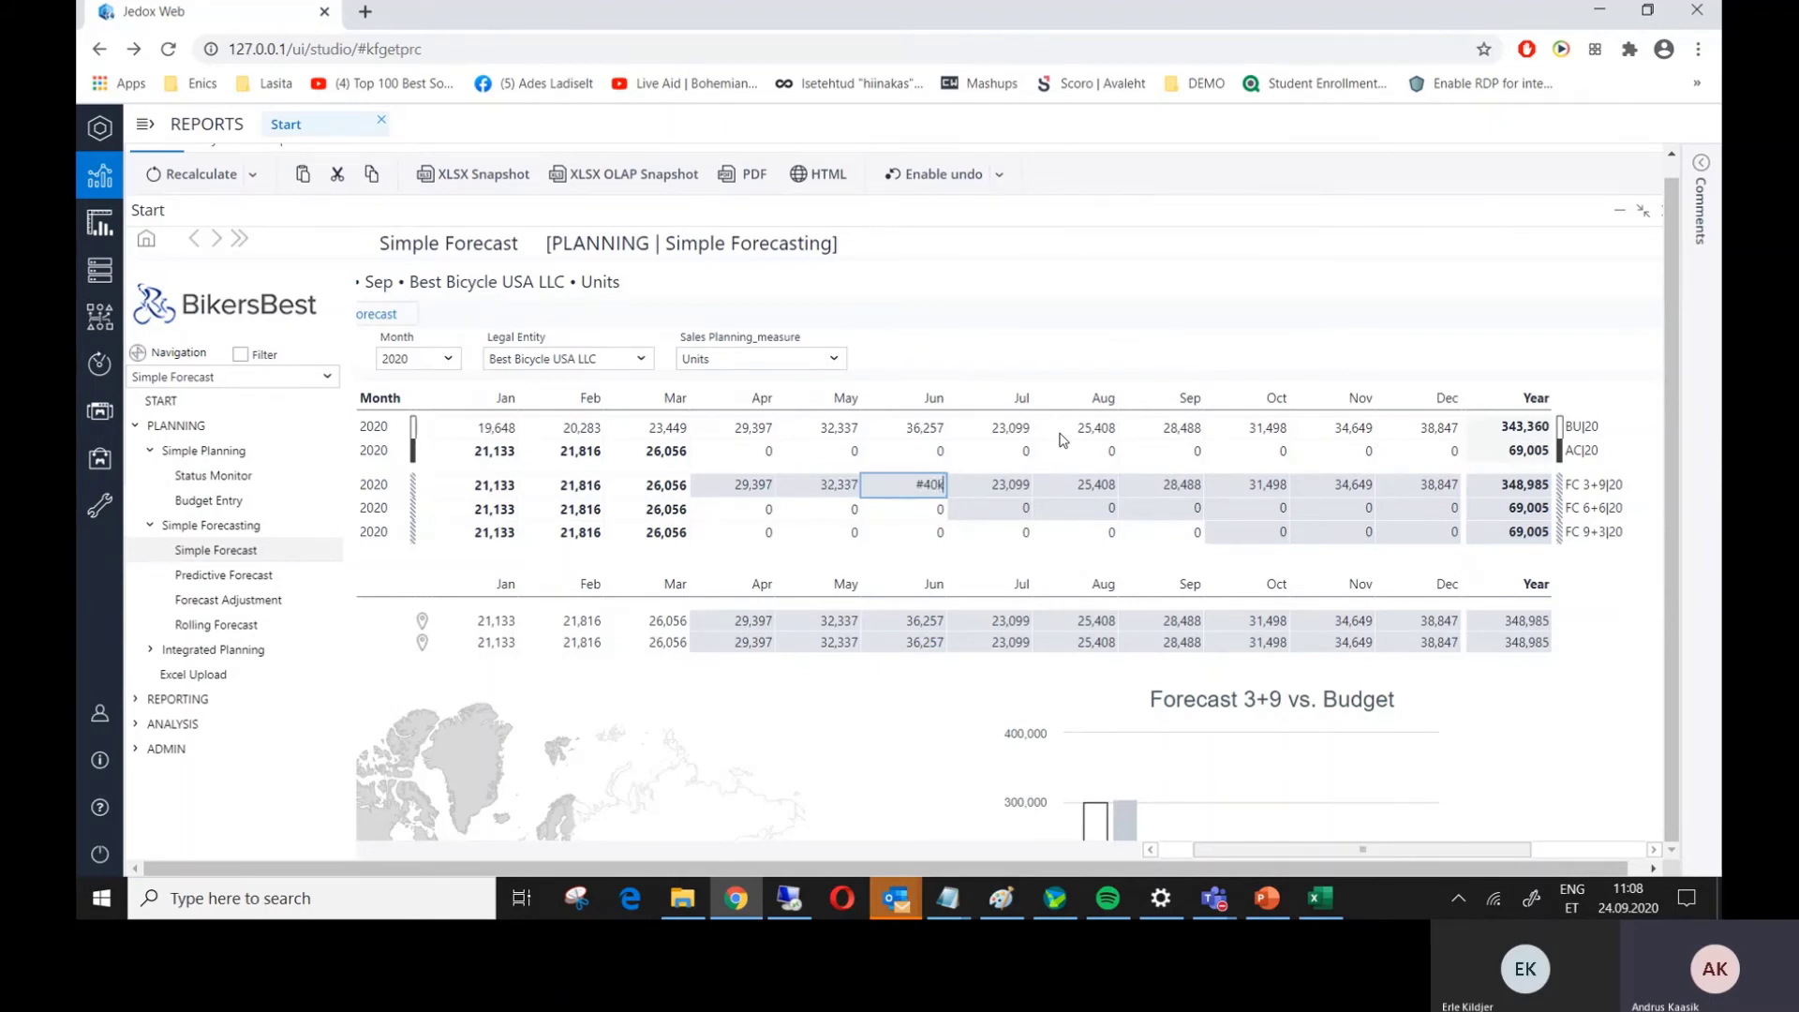
{"action": "type", "text": "40k"}
{"action": "key", "text": "Return"}
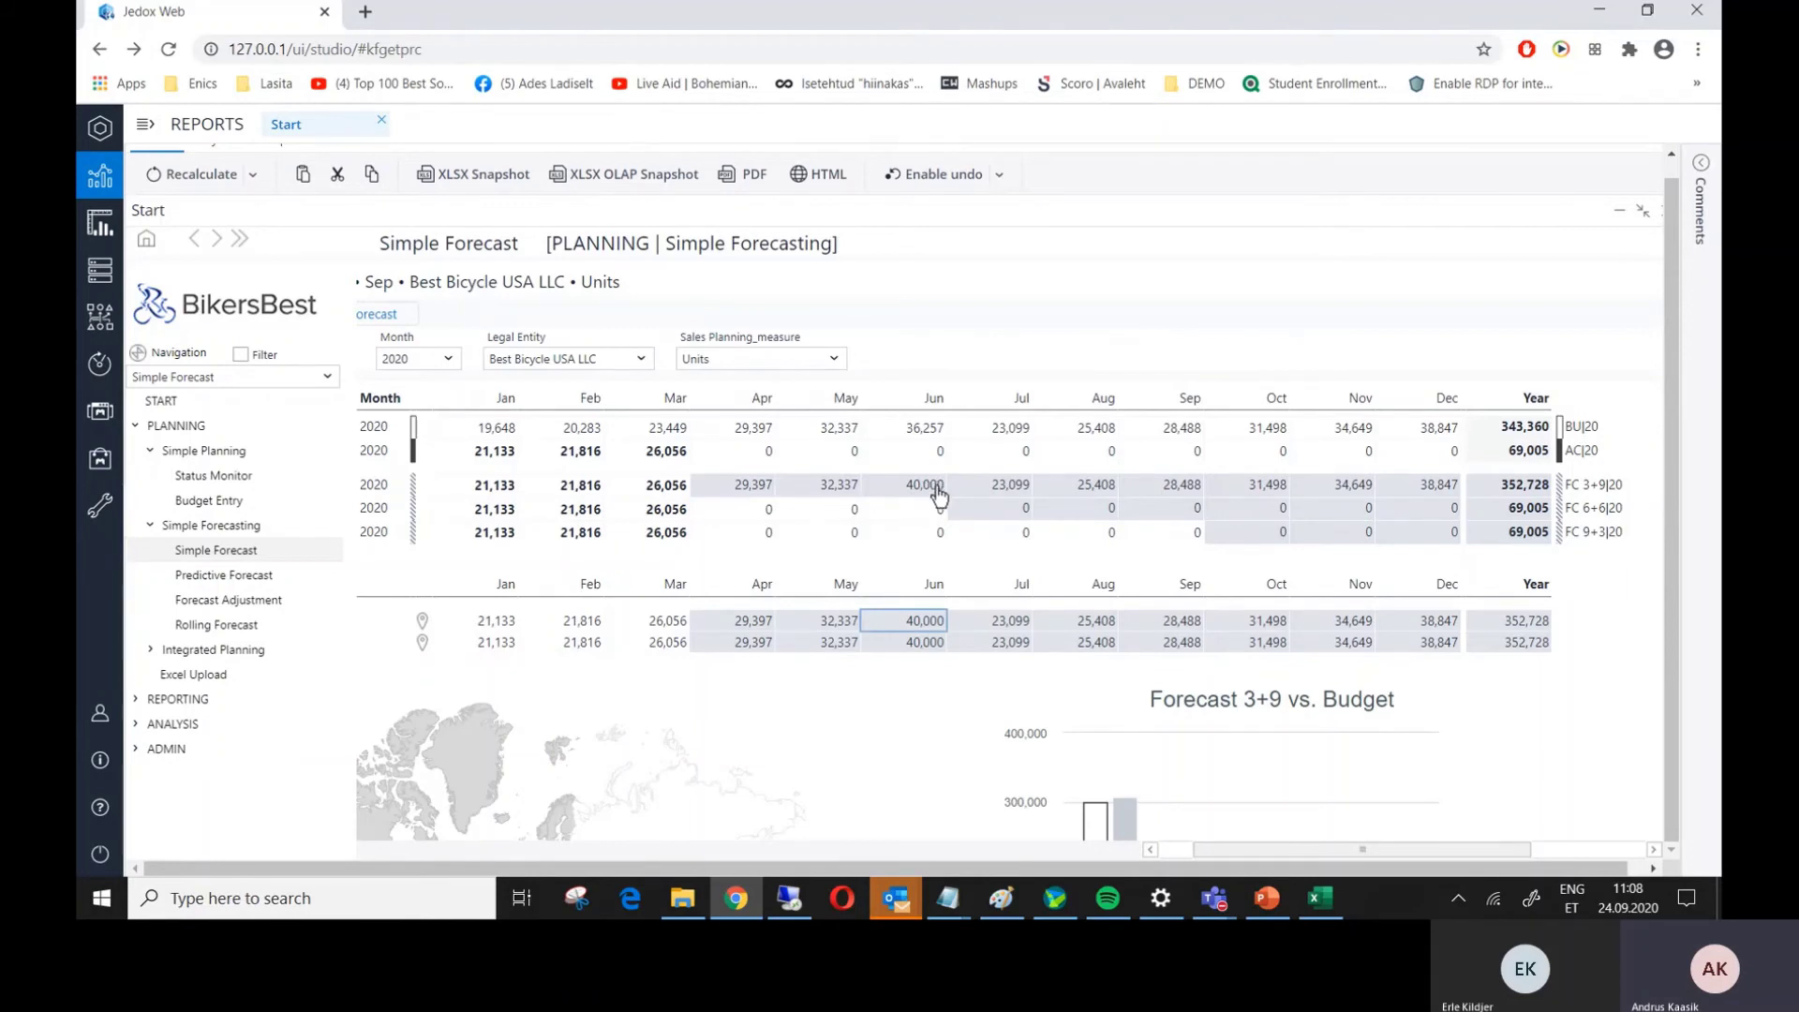
{"action": "key", "text": "Tab"}
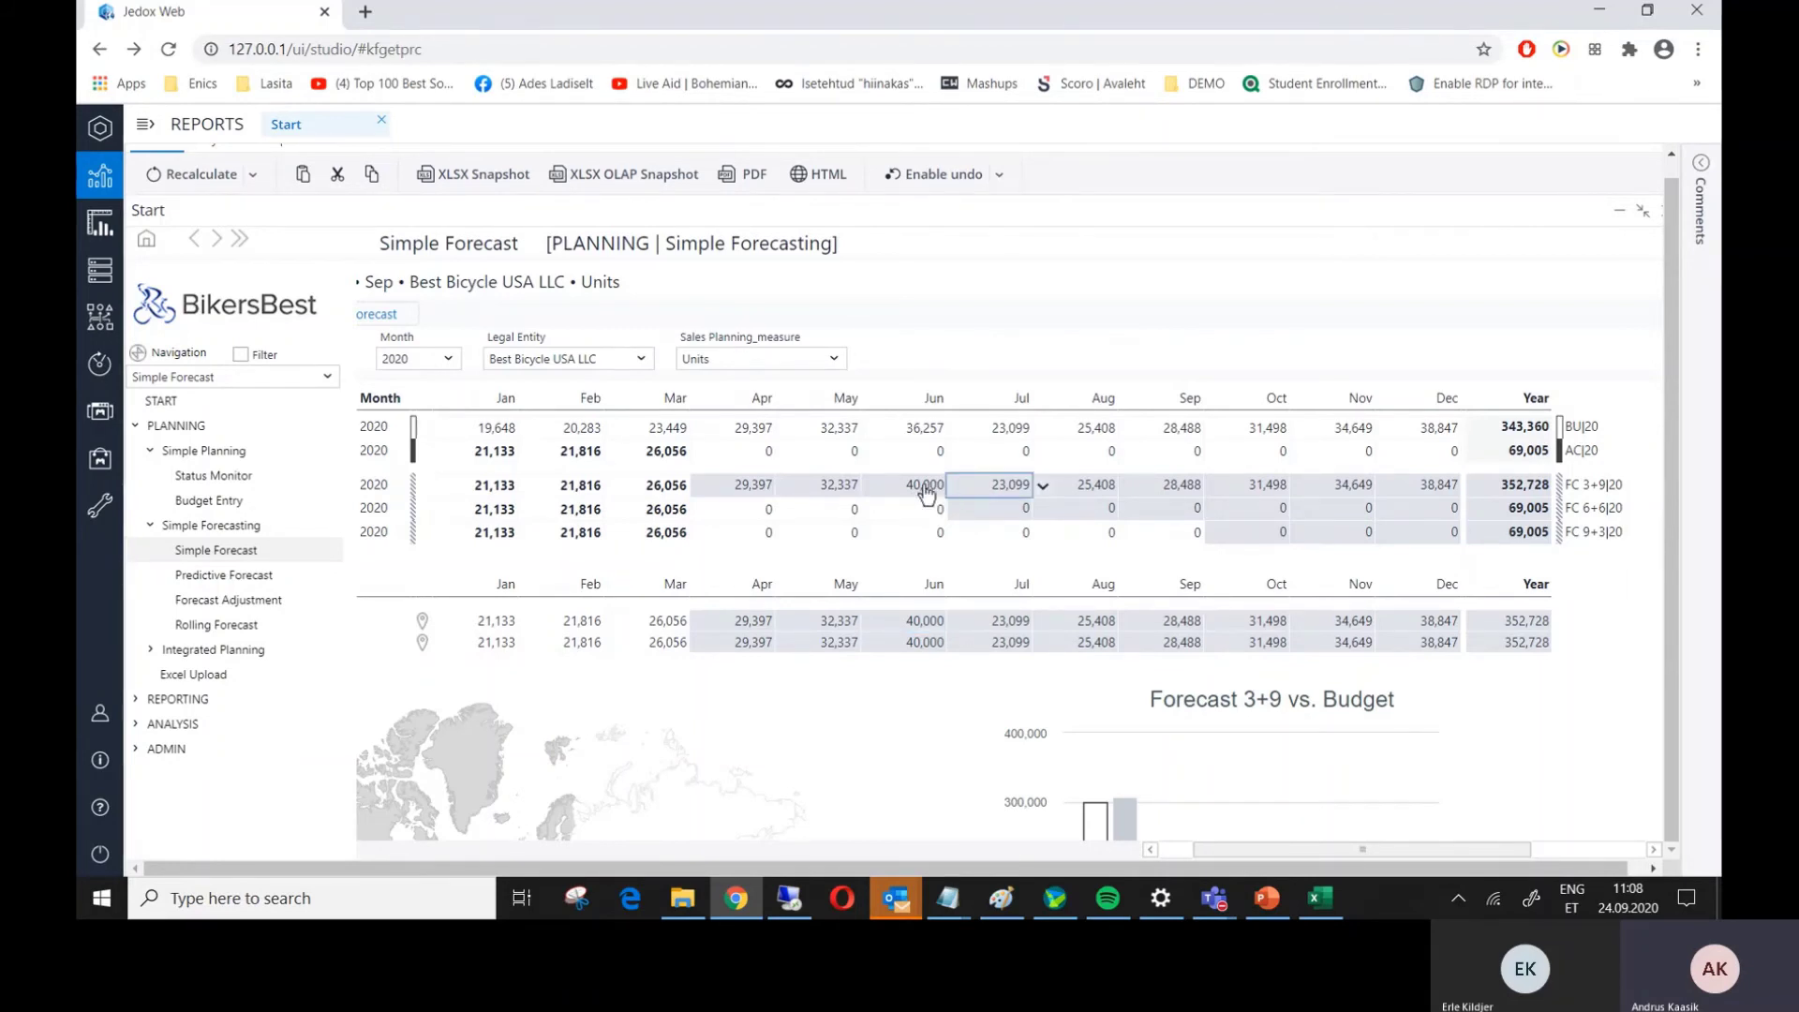
- View the preset value options offered for the June cell of Forecast 3+9 without applying any
{"action": "left_click", "coordinate": [926, 486]}
{"action": "left_click", "coordinate": [957, 485]}
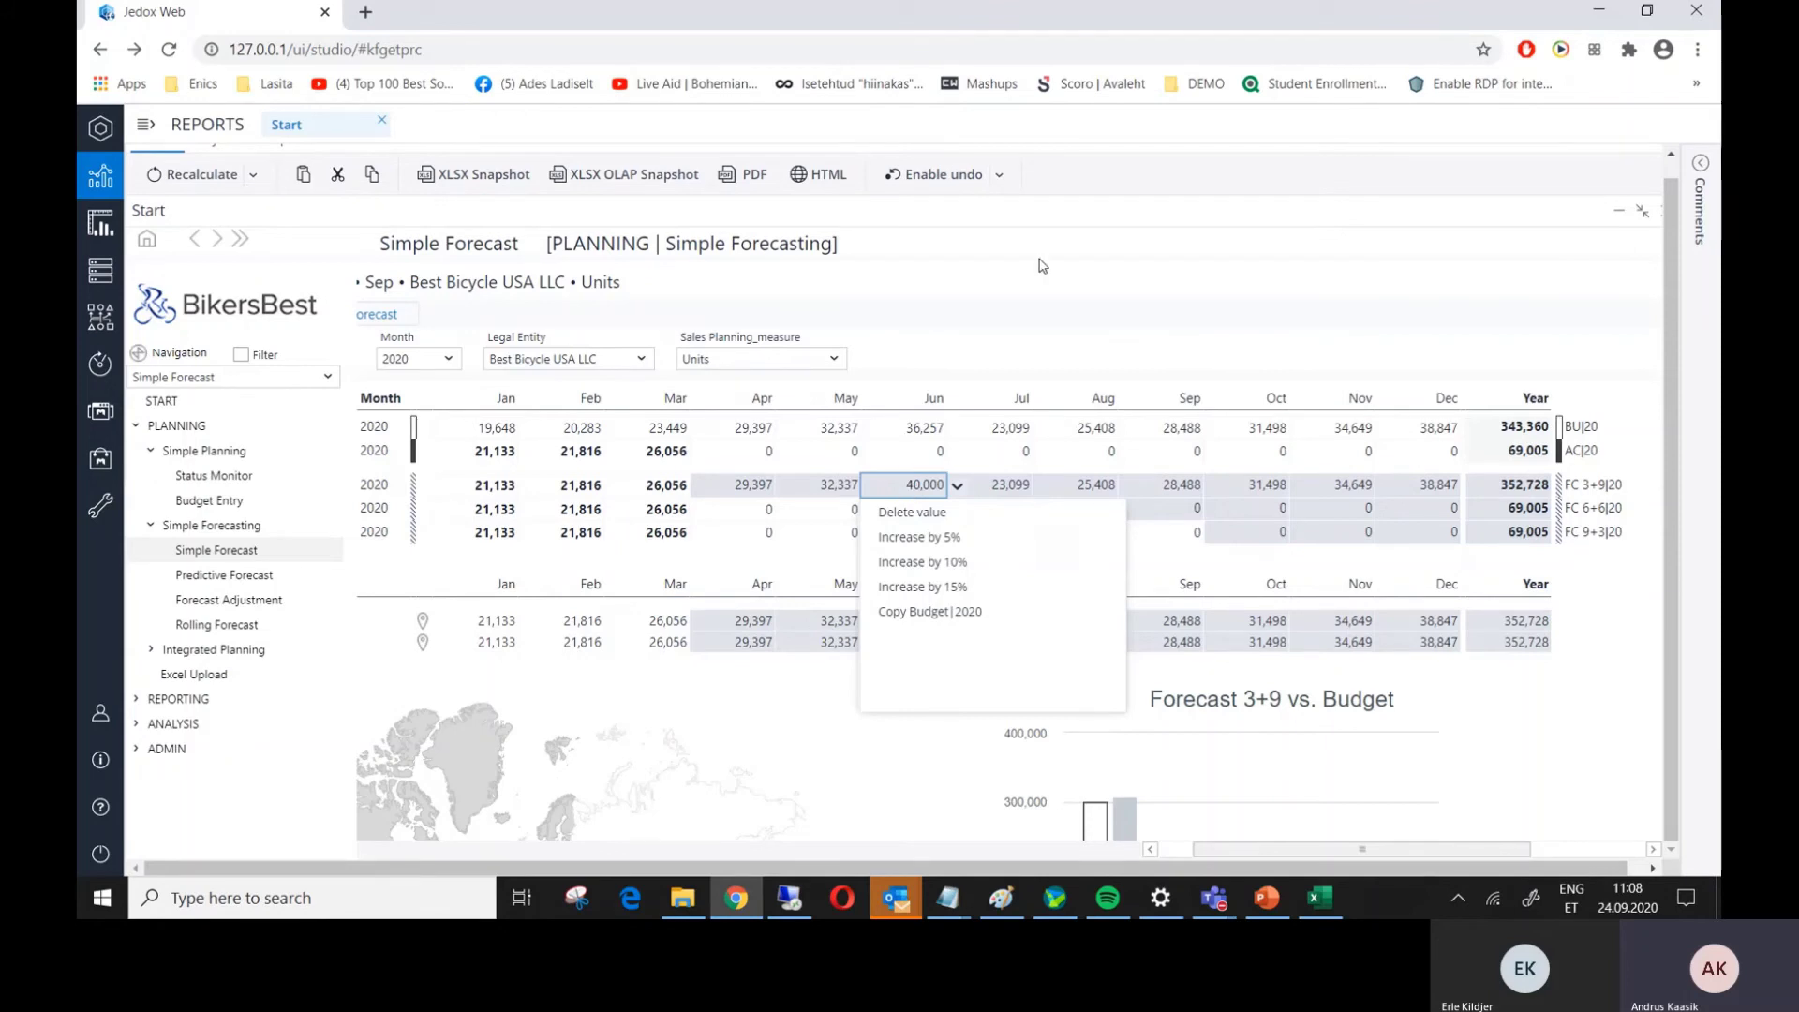
{"action": "left_click", "coordinate": [905, 490]}
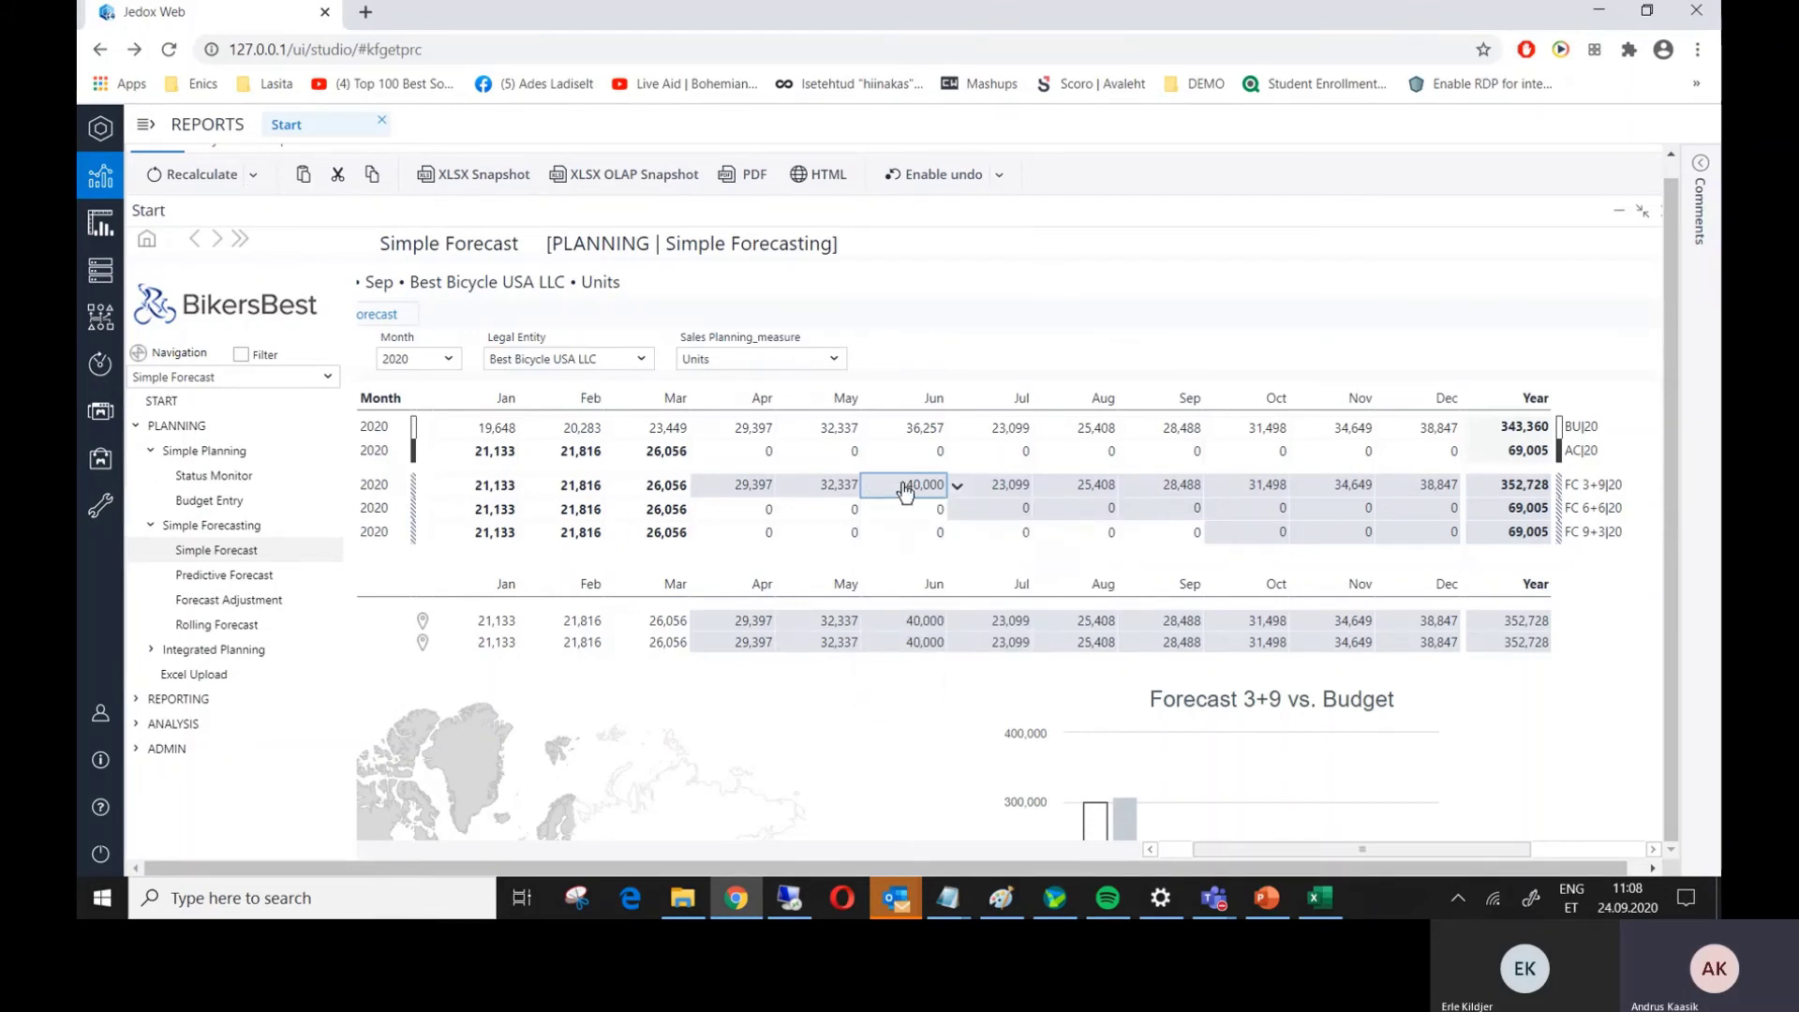
- Open the Planning Assistant for the June Forecast 3+9 cell, view its available types, and cancel it
{"action": "right_click", "coordinate": [906, 487]}
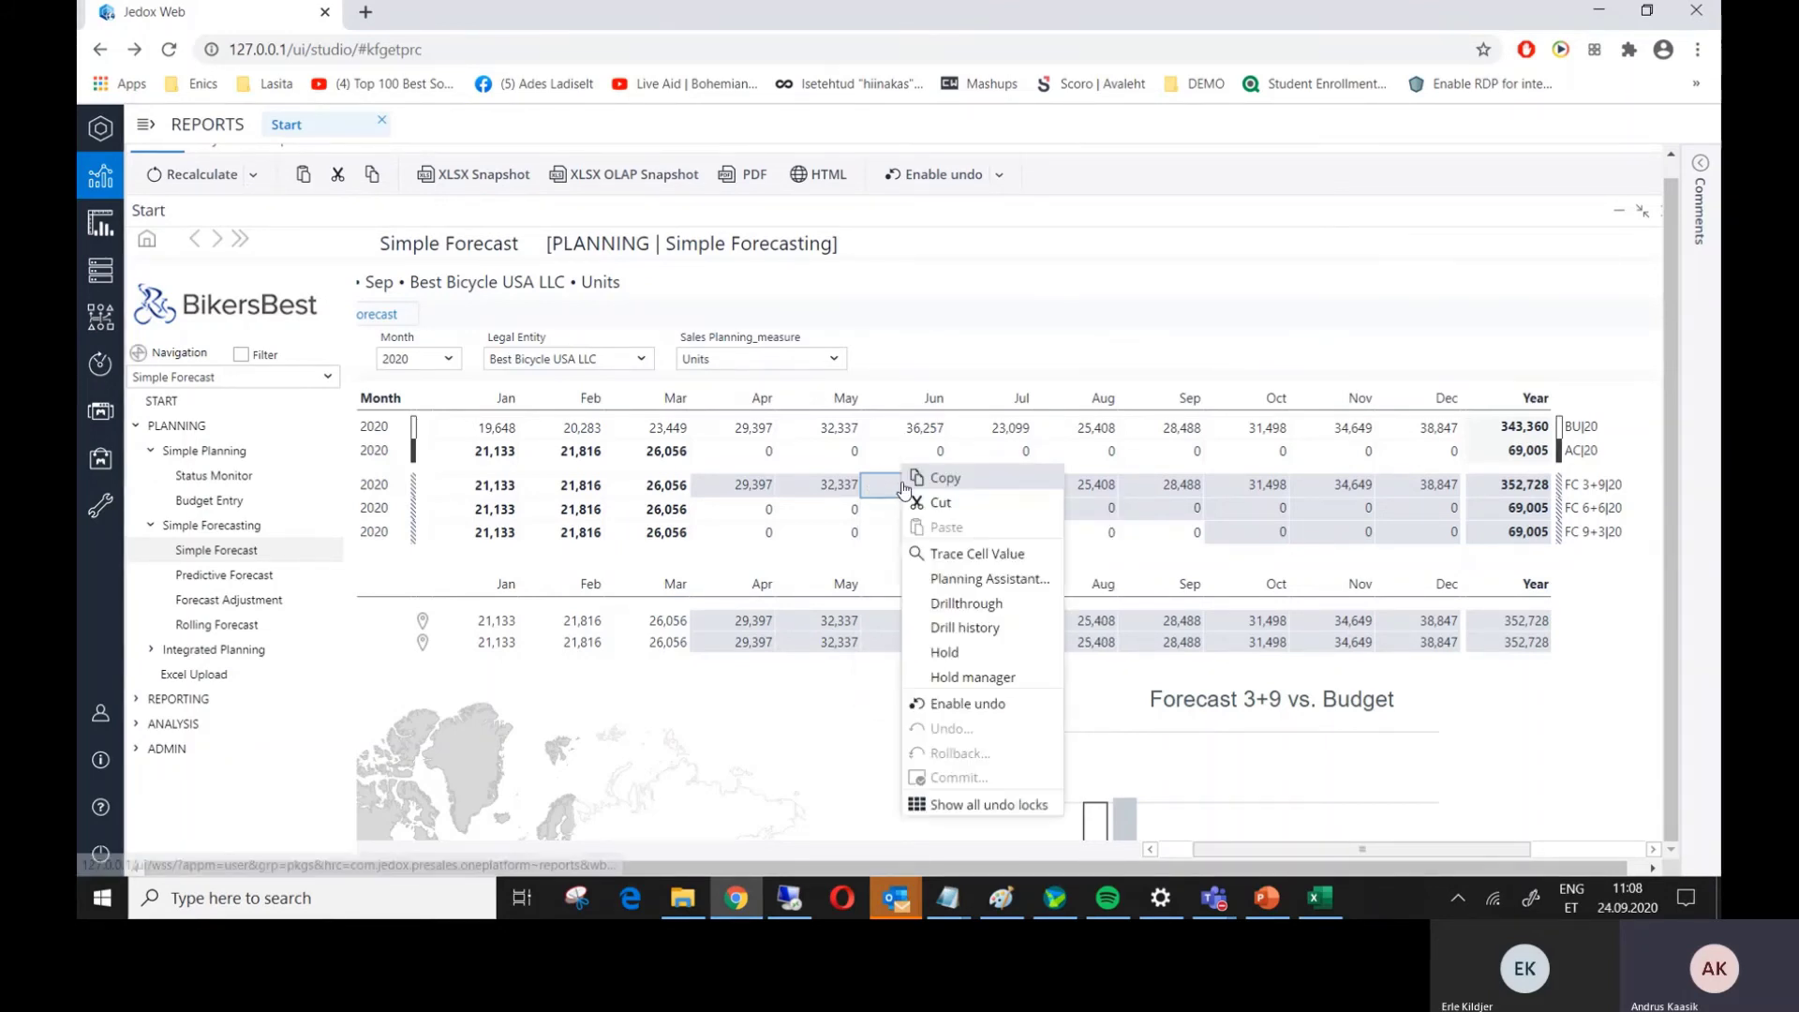
{"action": "left_click", "coordinate": [989, 581]}
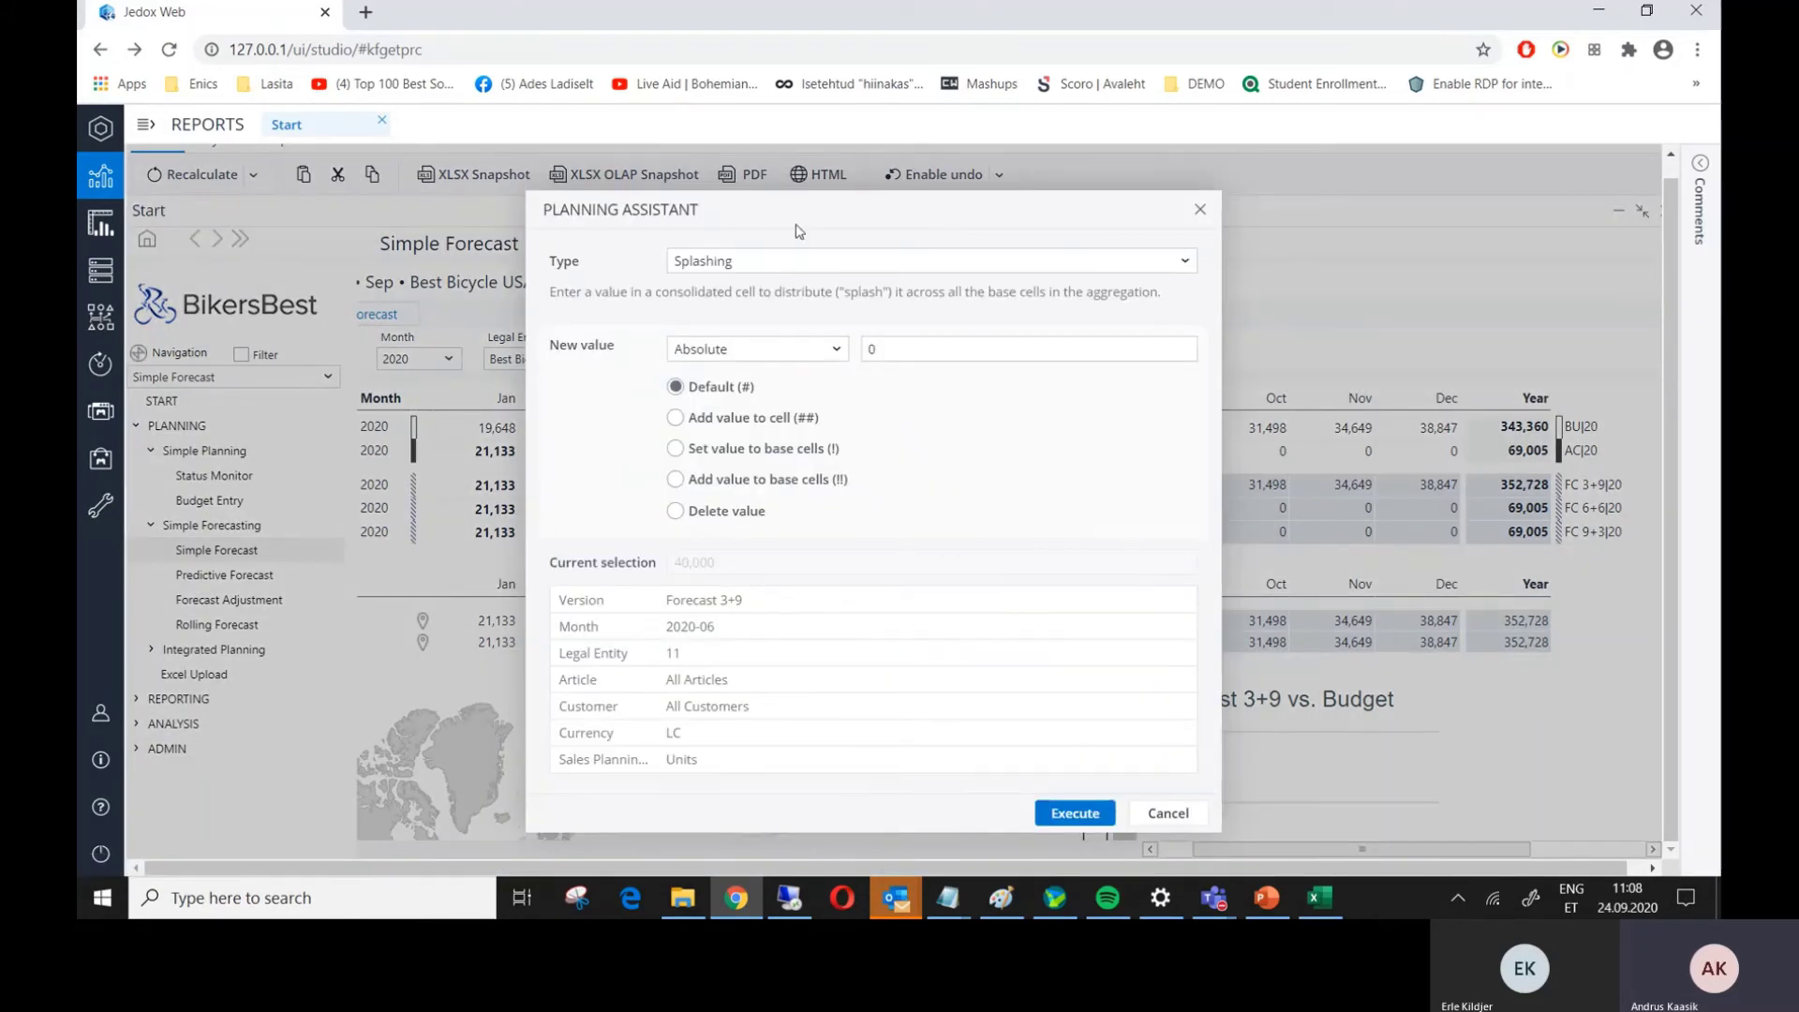
{"action": "left_click_drag", "start_coordinate": [833, 212], "coordinate": [1289, 367]}
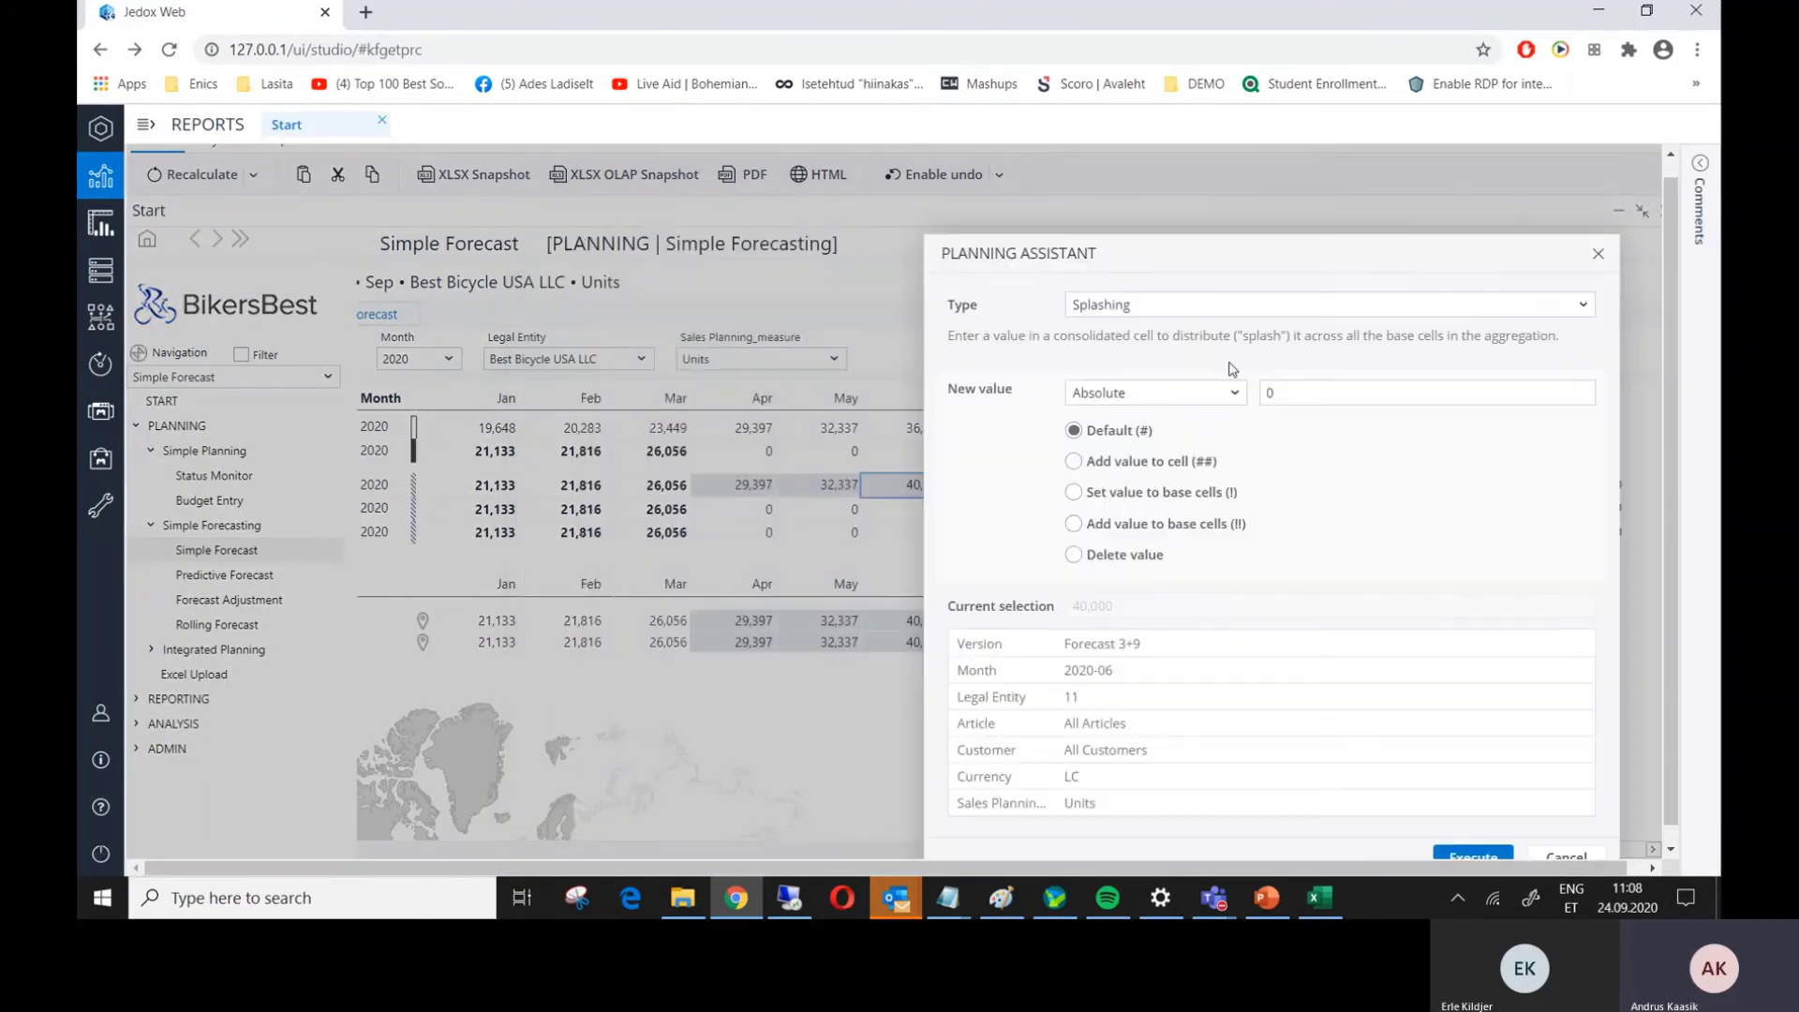
{"action": "left_click", "coordinate": [1163, 305]}
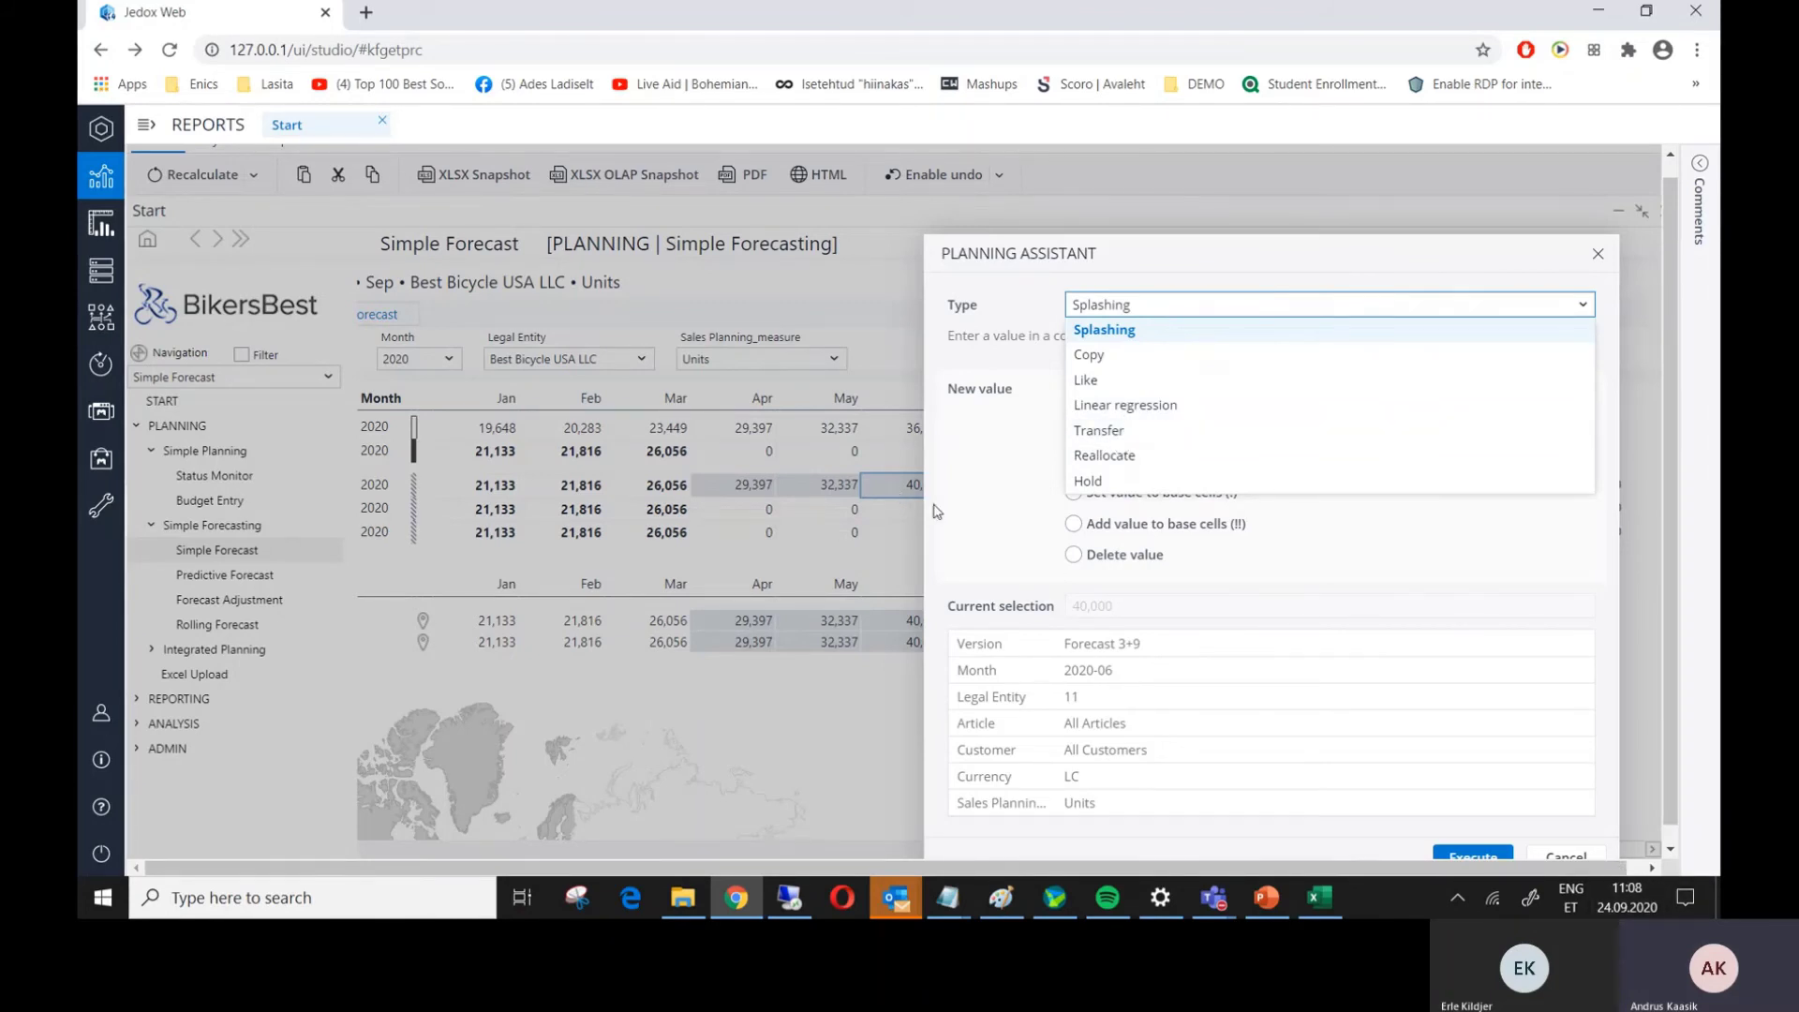
{"action": "left_click", "coordinate": [1566, 855]}
{"action": "left_click", "coordinate": [1566, 855]}
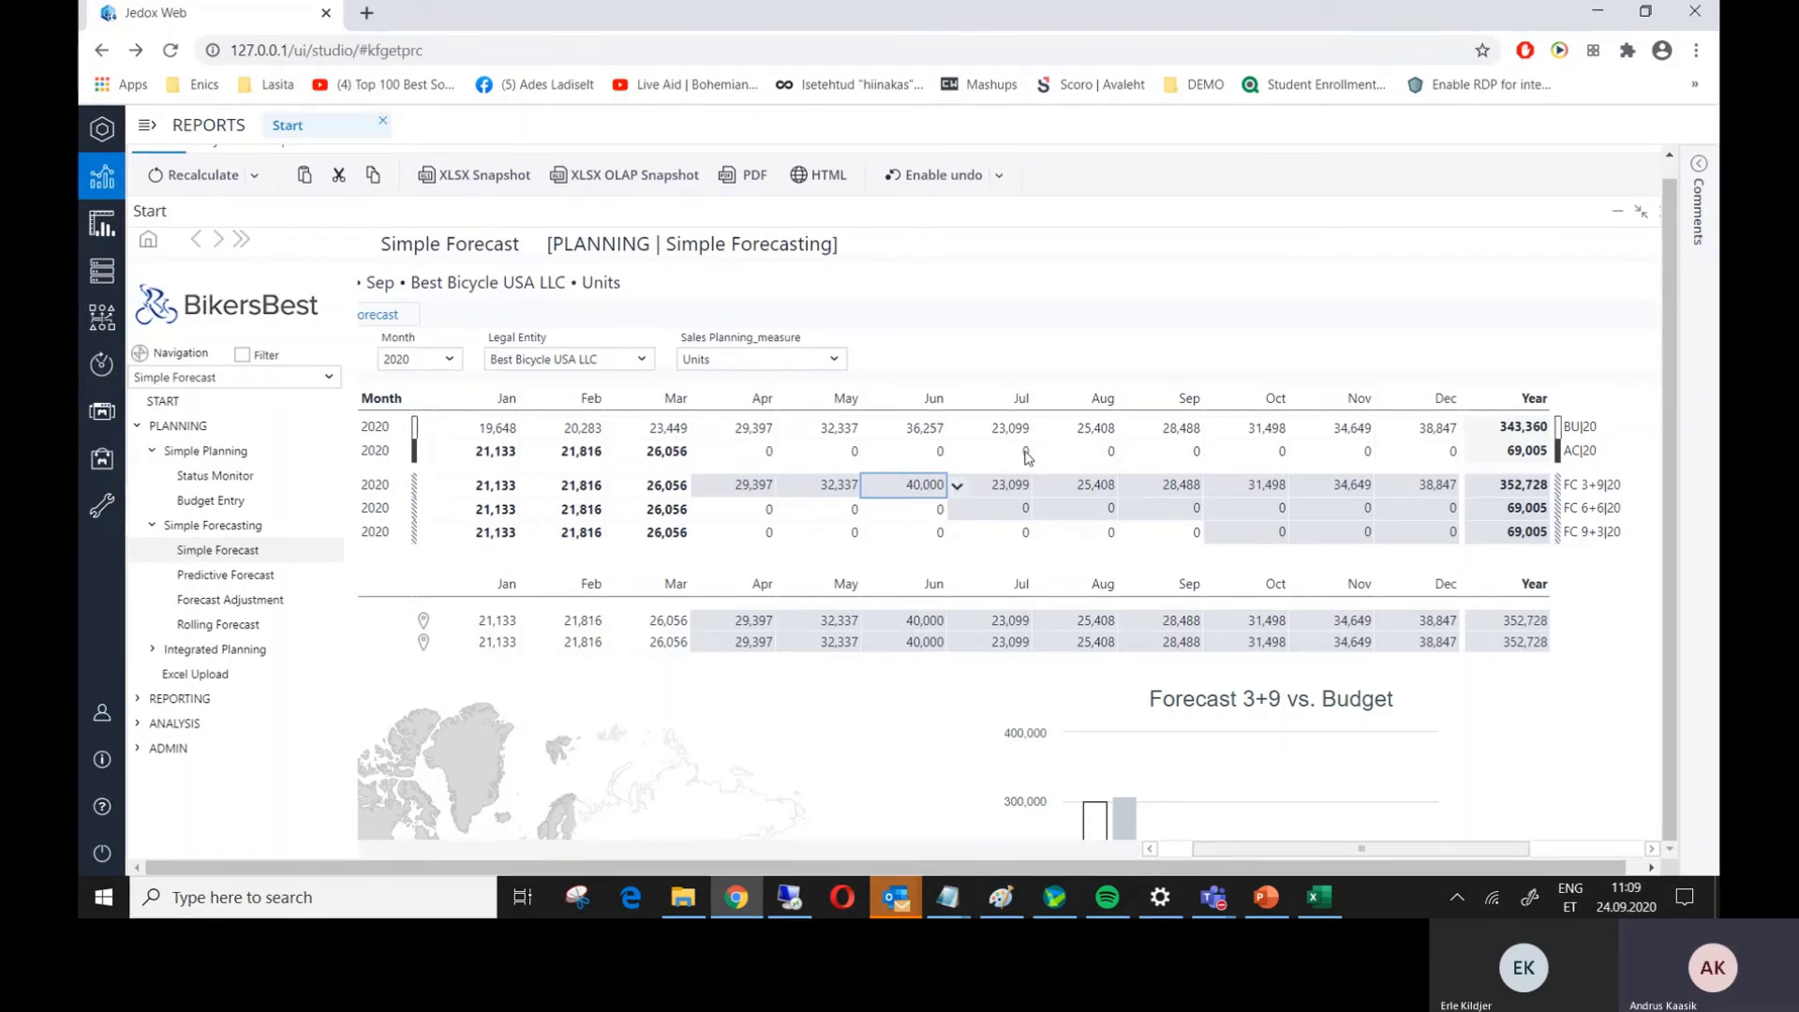
- Set up a Planning Assistant Transfer for the June Forecast 3+9 value, with 10k as the amount to transfer
{"action": "left_click", "coordinate": [957, 485]}
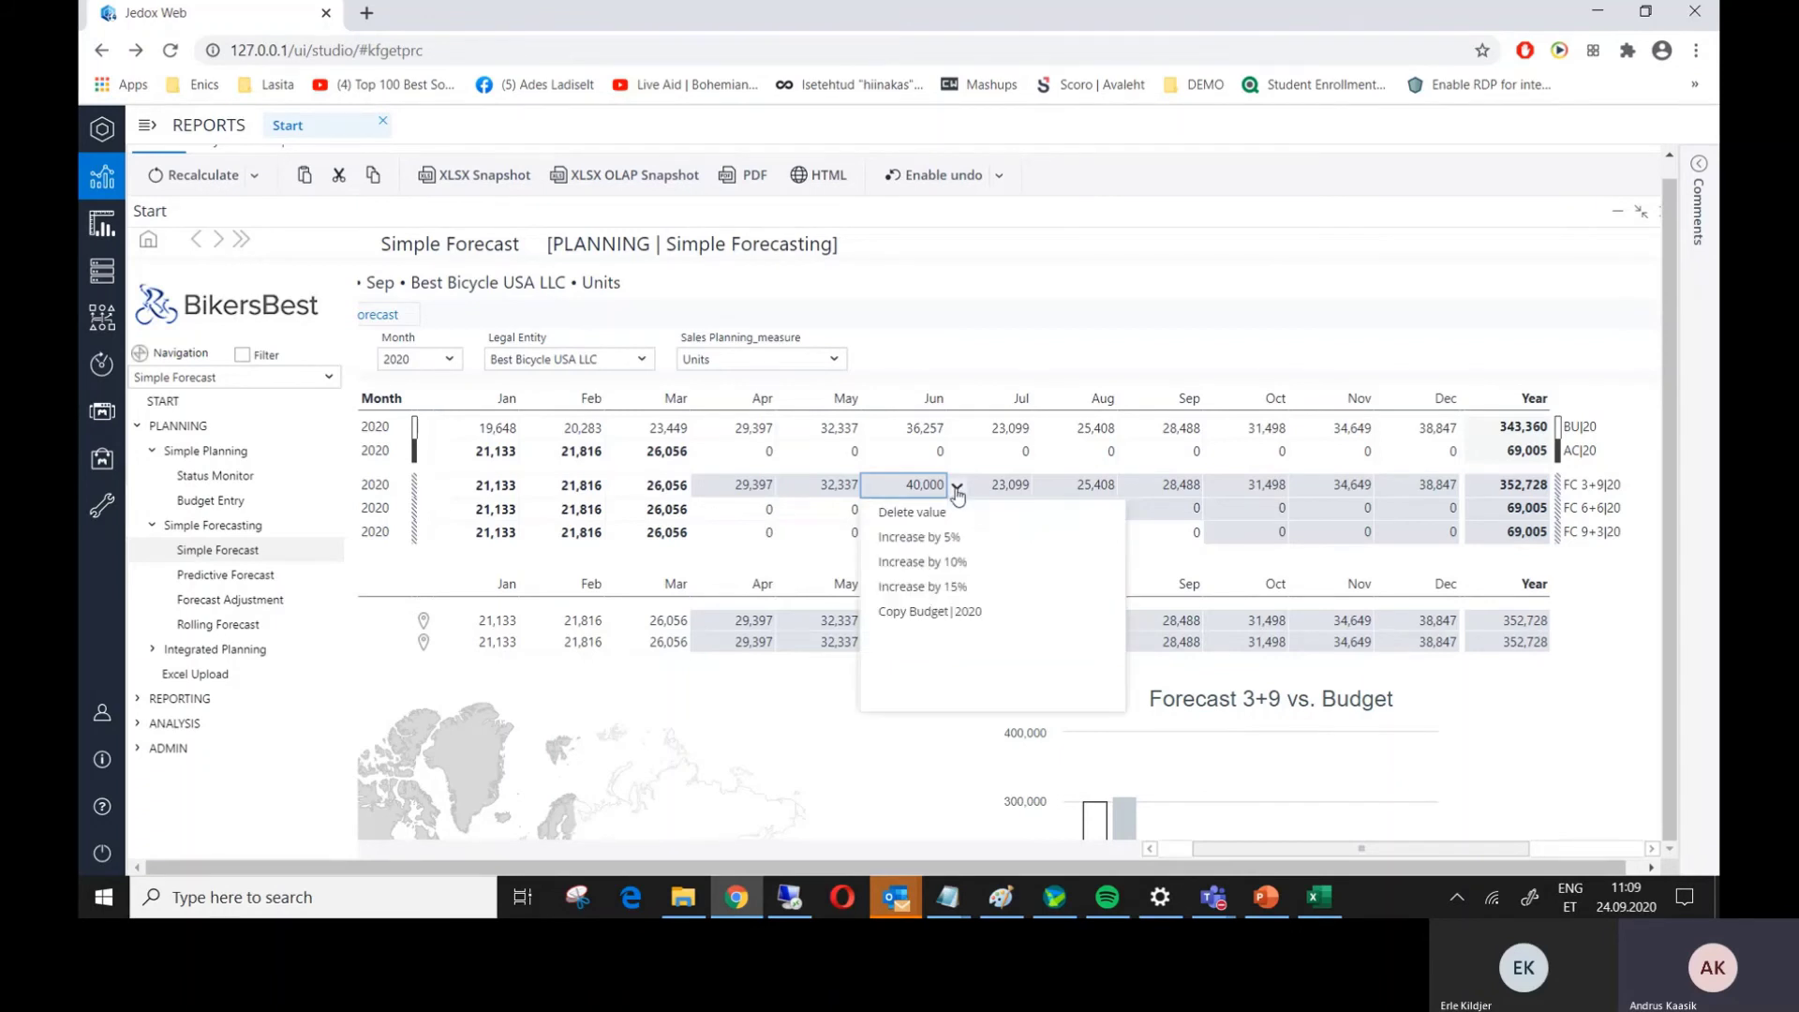
{"action": "left_click", "coordinate": [1034, 266]}
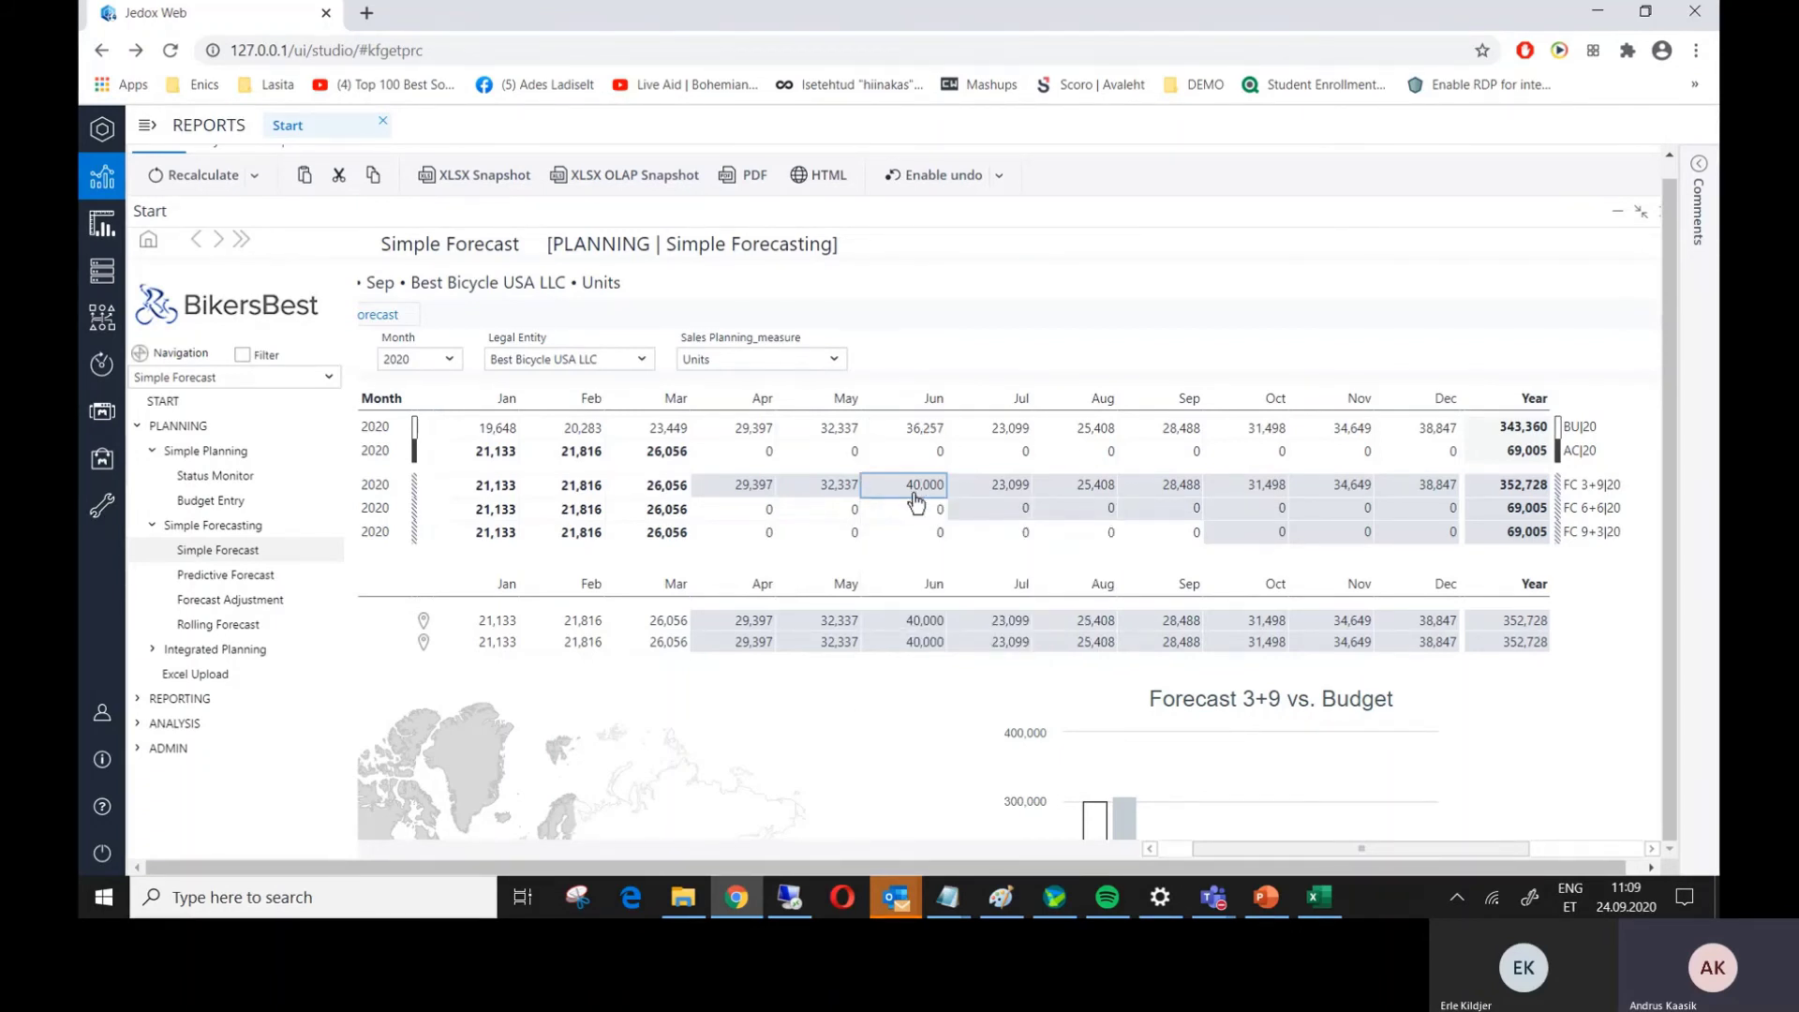
{"action": "right_click", "coordinate": [909, 486]}
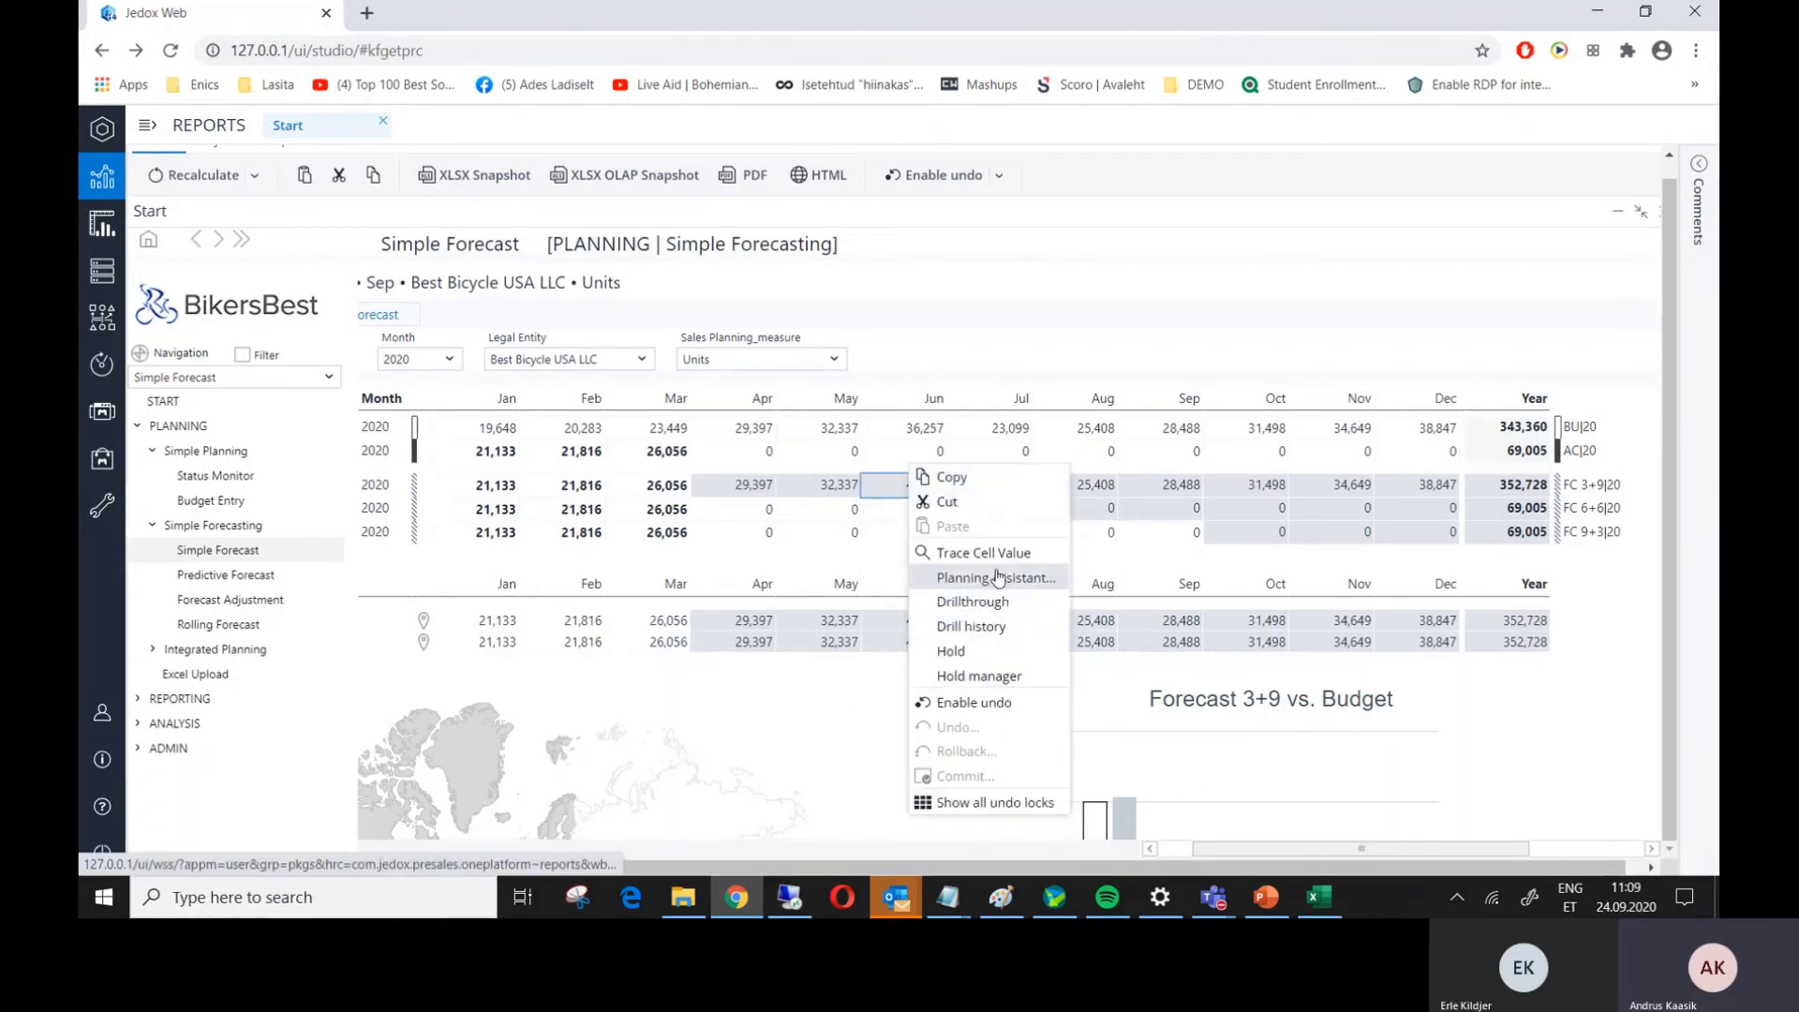
{"action": "left_click", "coordinate": [982, 579]}
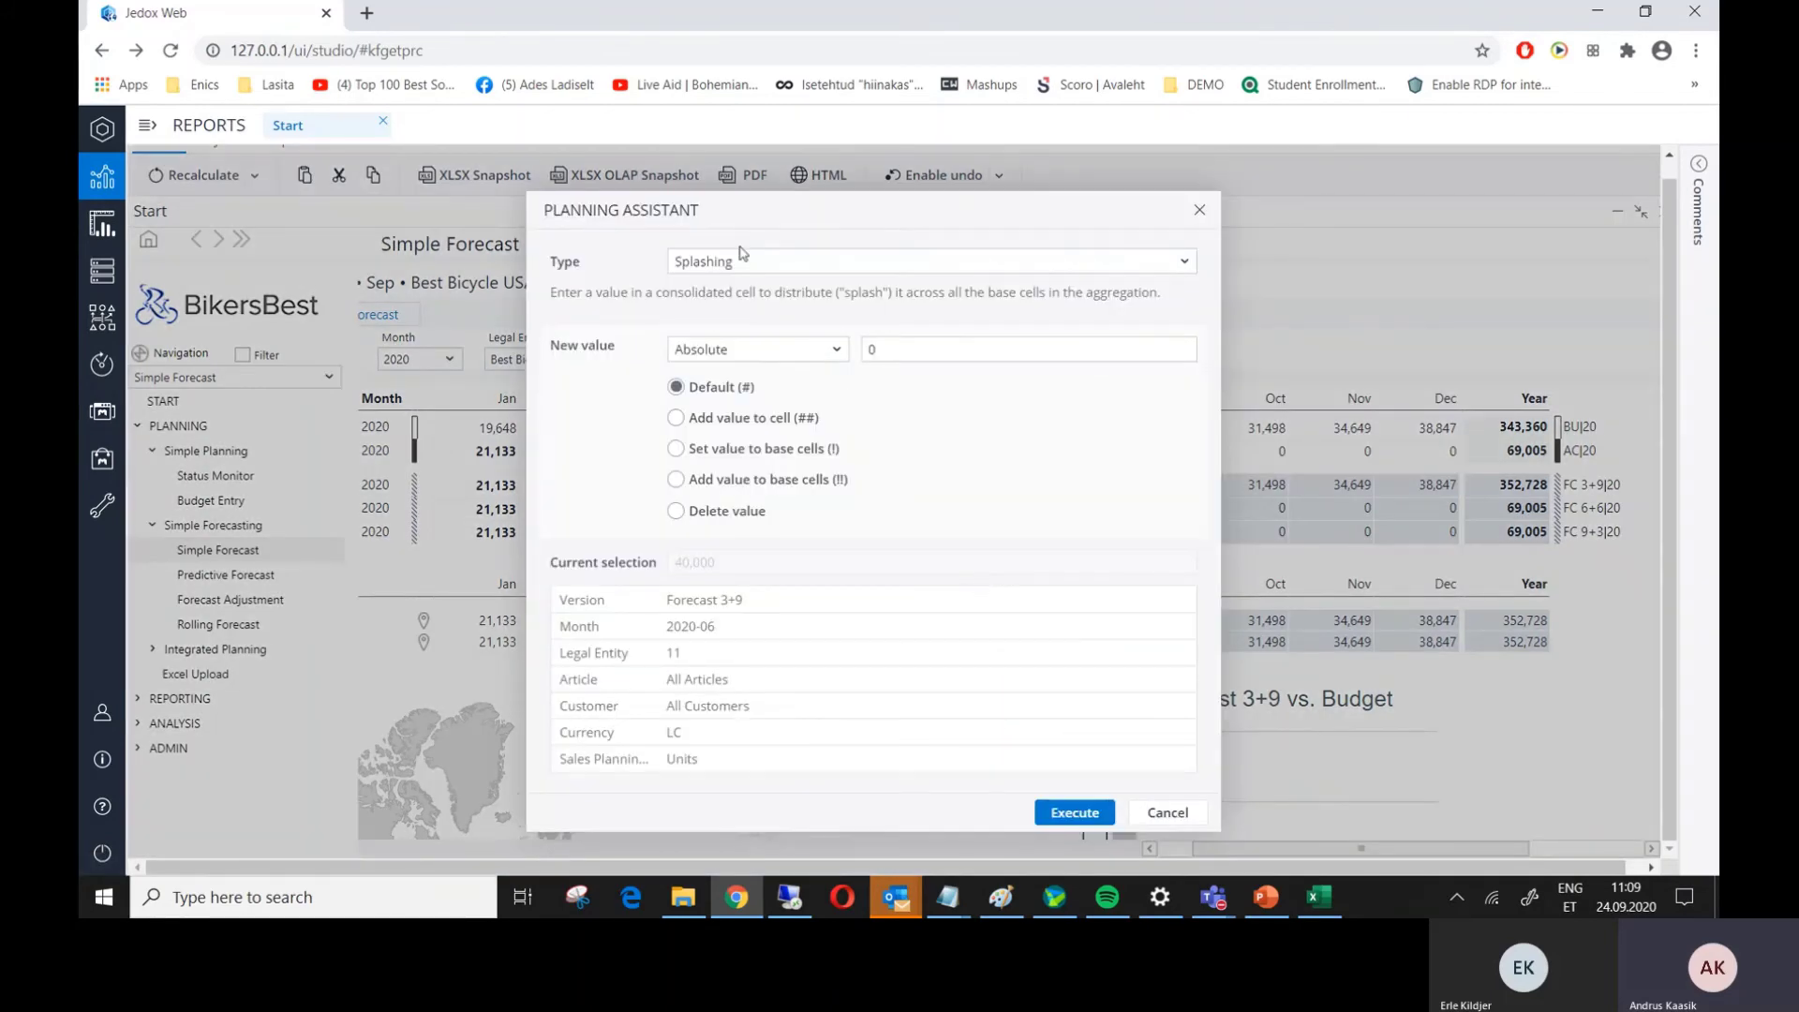
{"action": "left_click", "coordinate": [818, 264]}
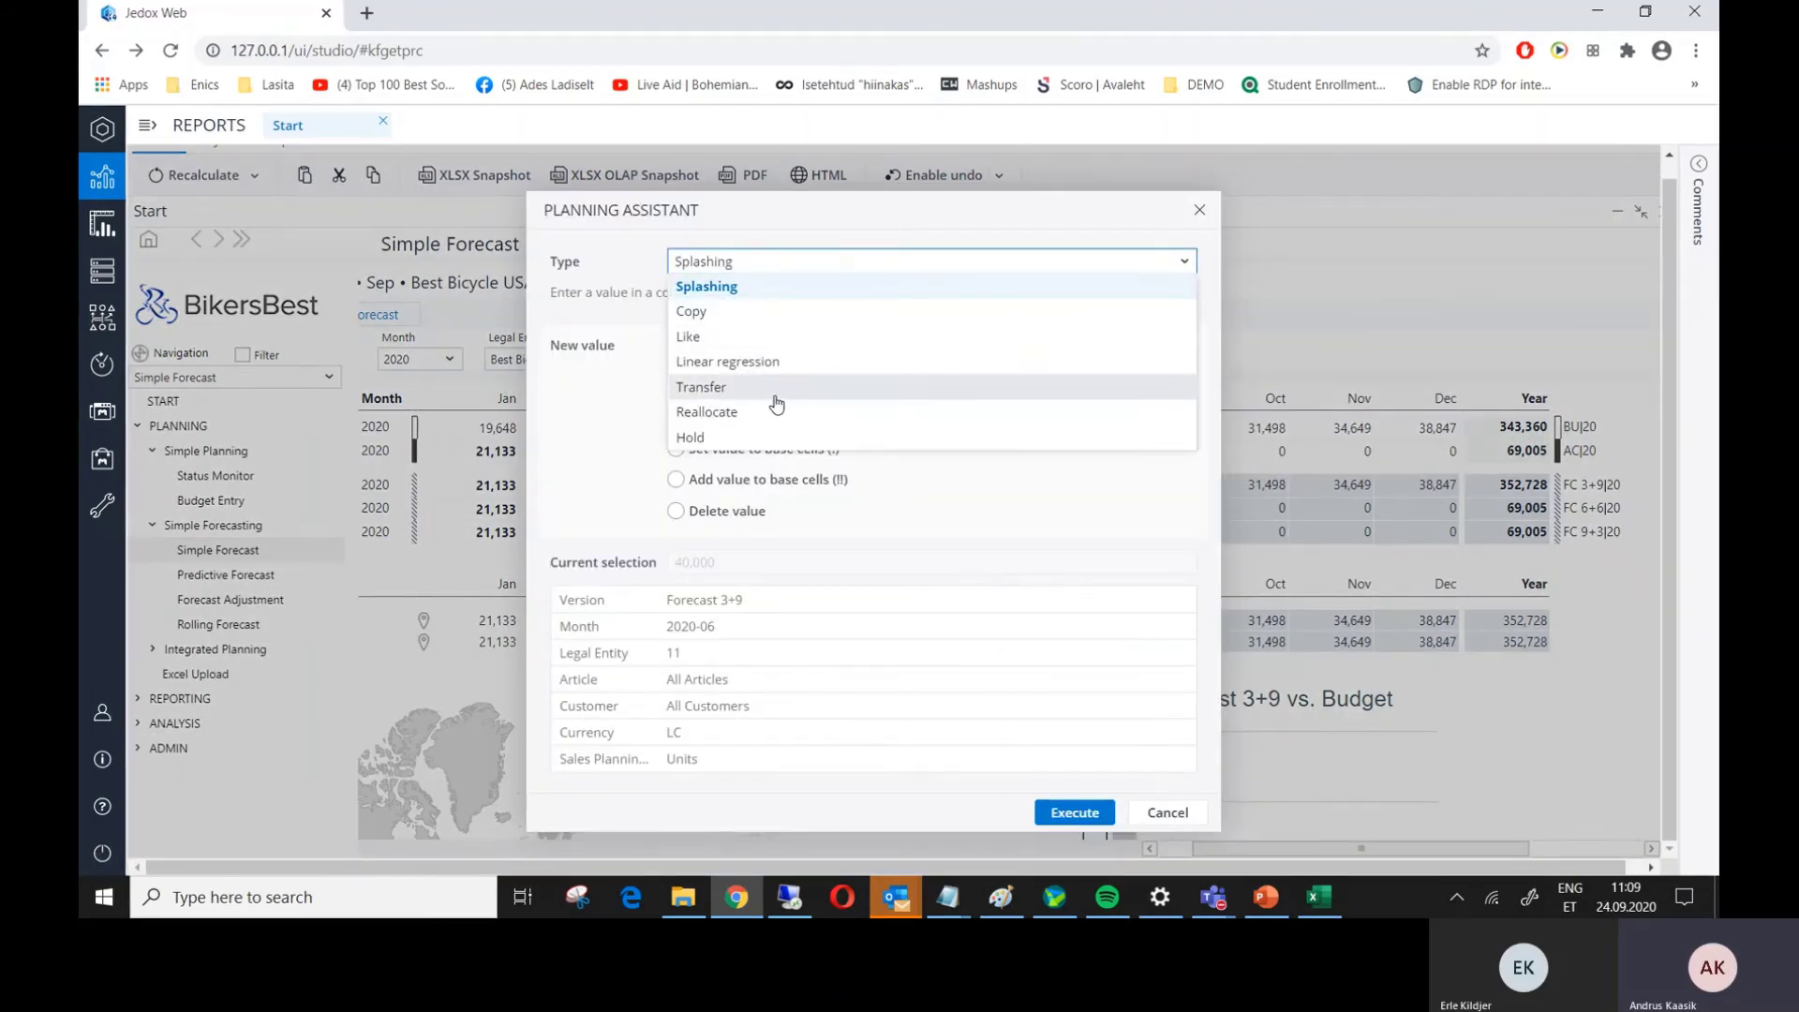
{"action": "left_click", "coordinate": [775, 403]}
{"action": "left_click", "coordinate": [712, 359]}
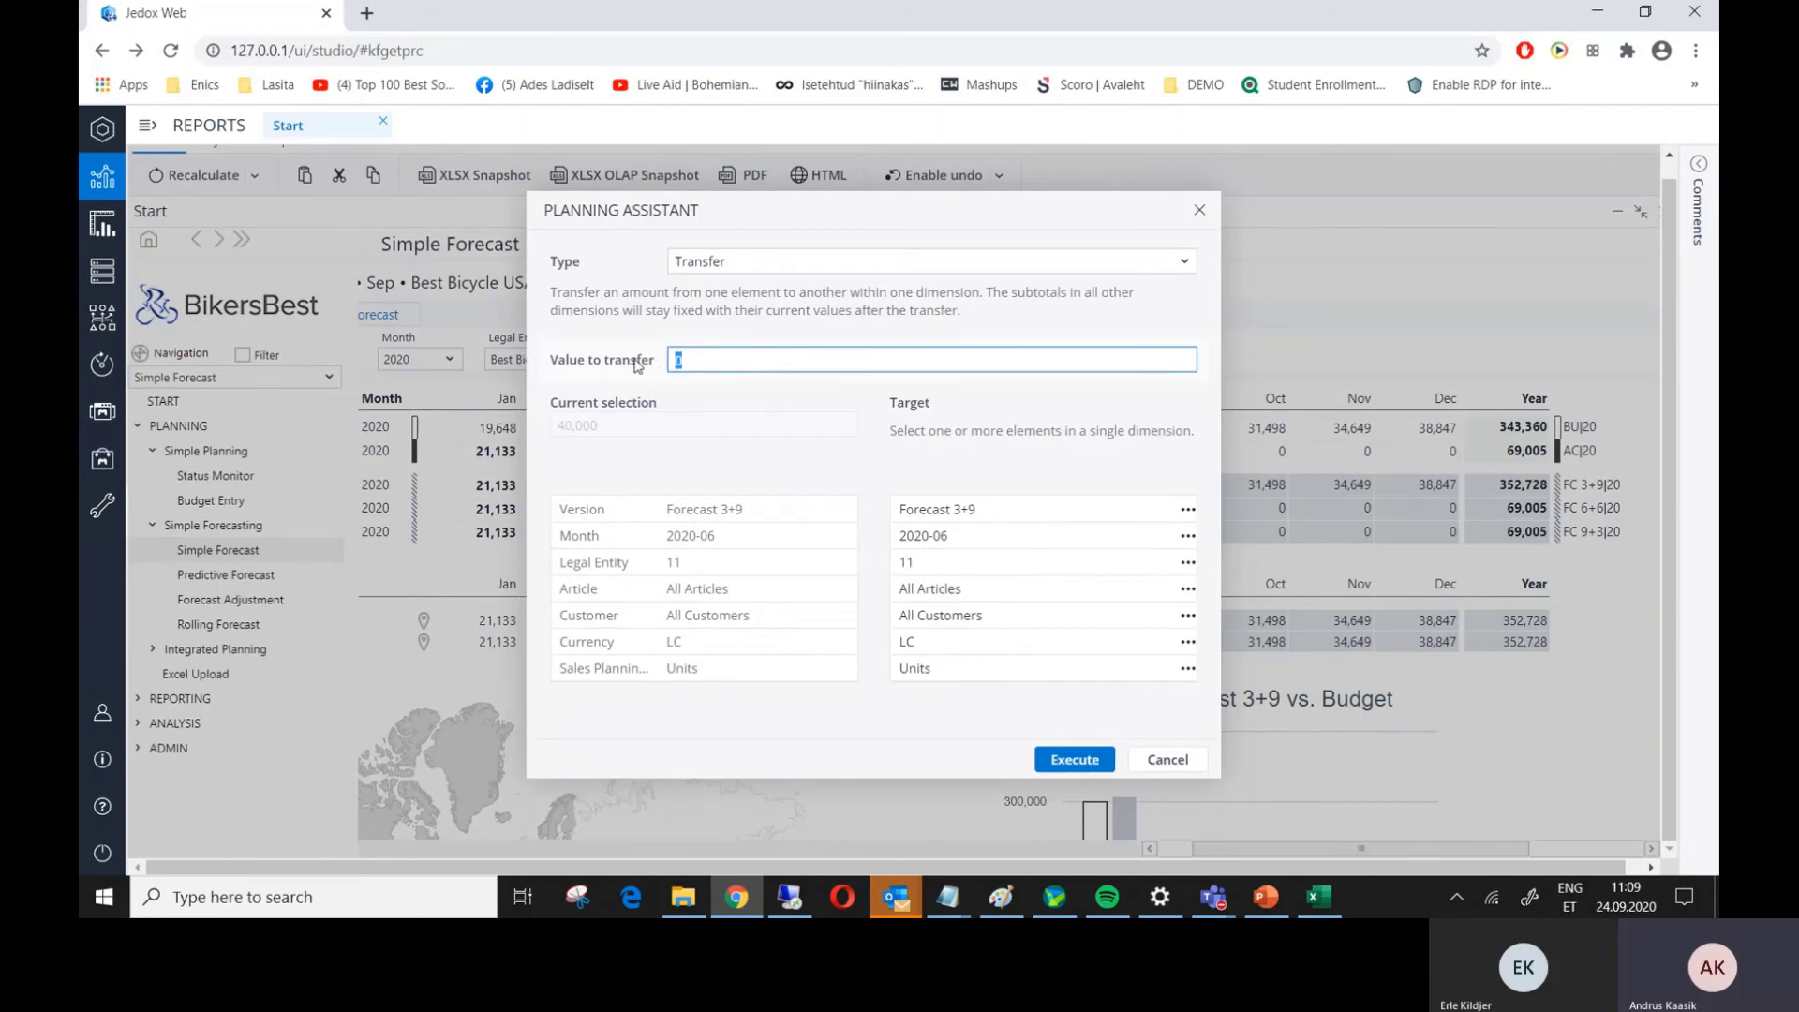
{"action": "type", "text": "10k"}
- Choose month 2020-07 as the transfer target and execute the transfer
{"action": "left_click", "coordinate": [701, 467]}
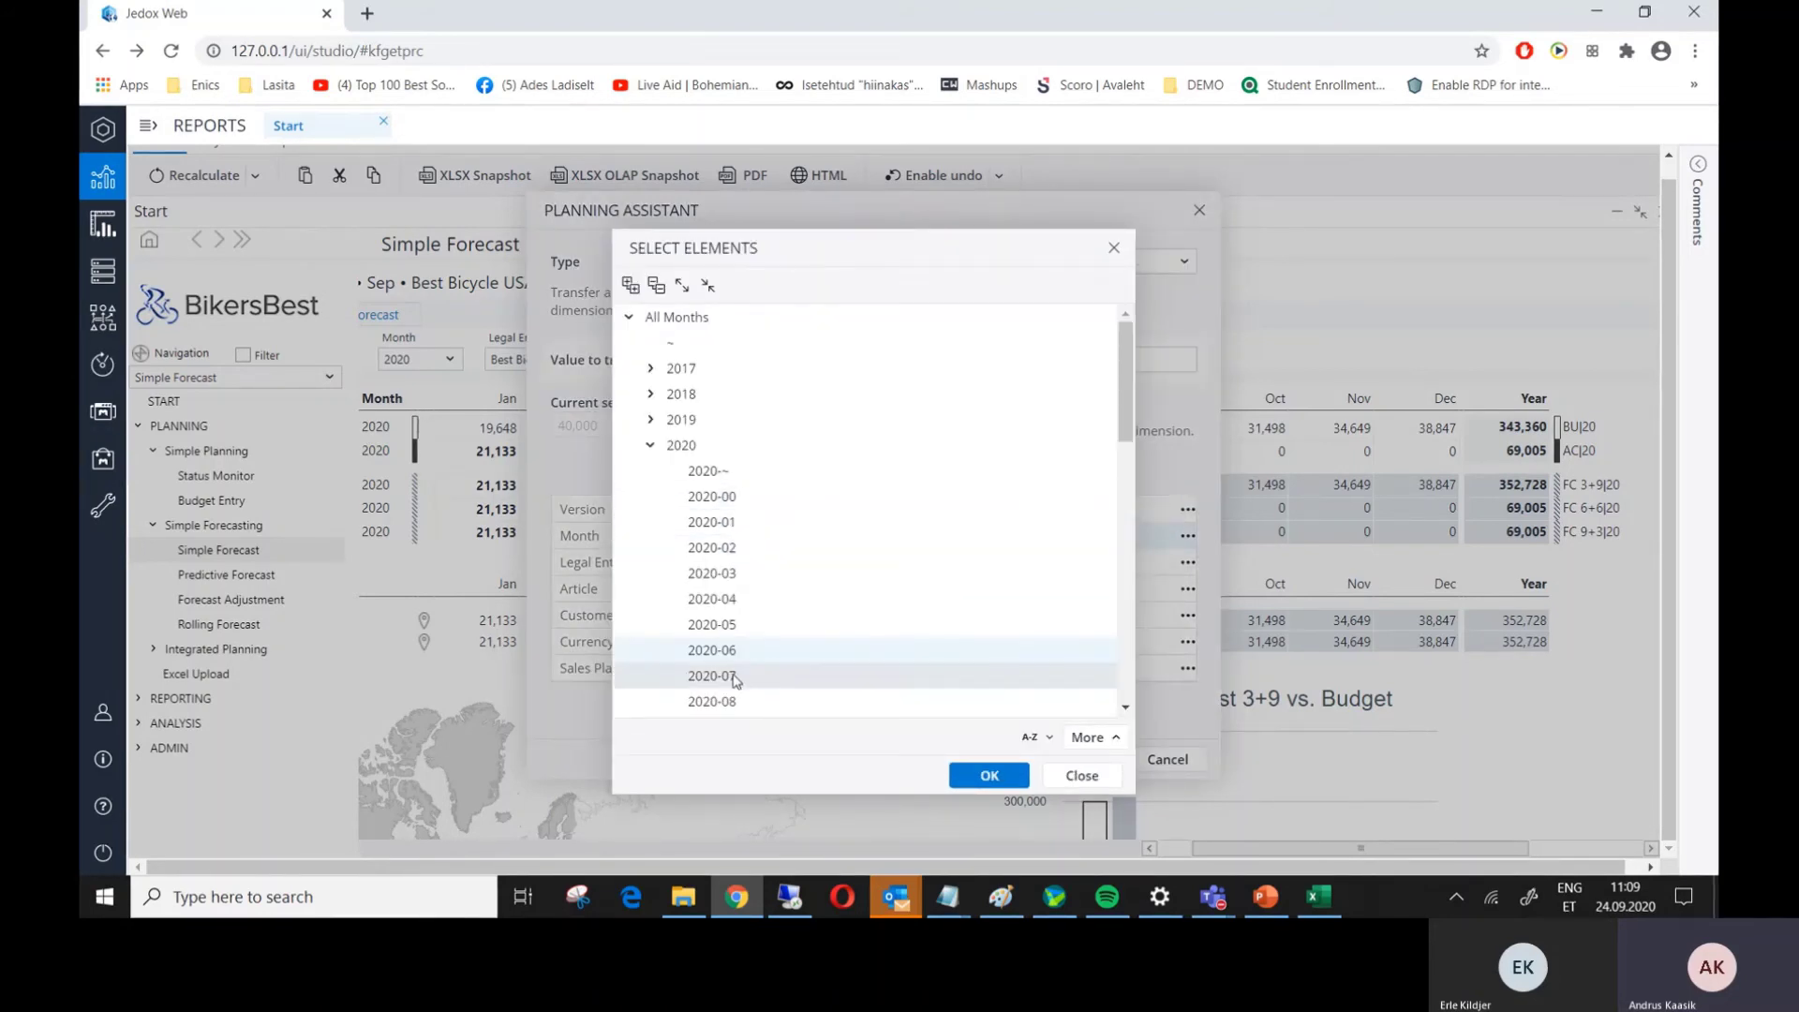
{"action": "left_click", "coordinate": [731, 675]}
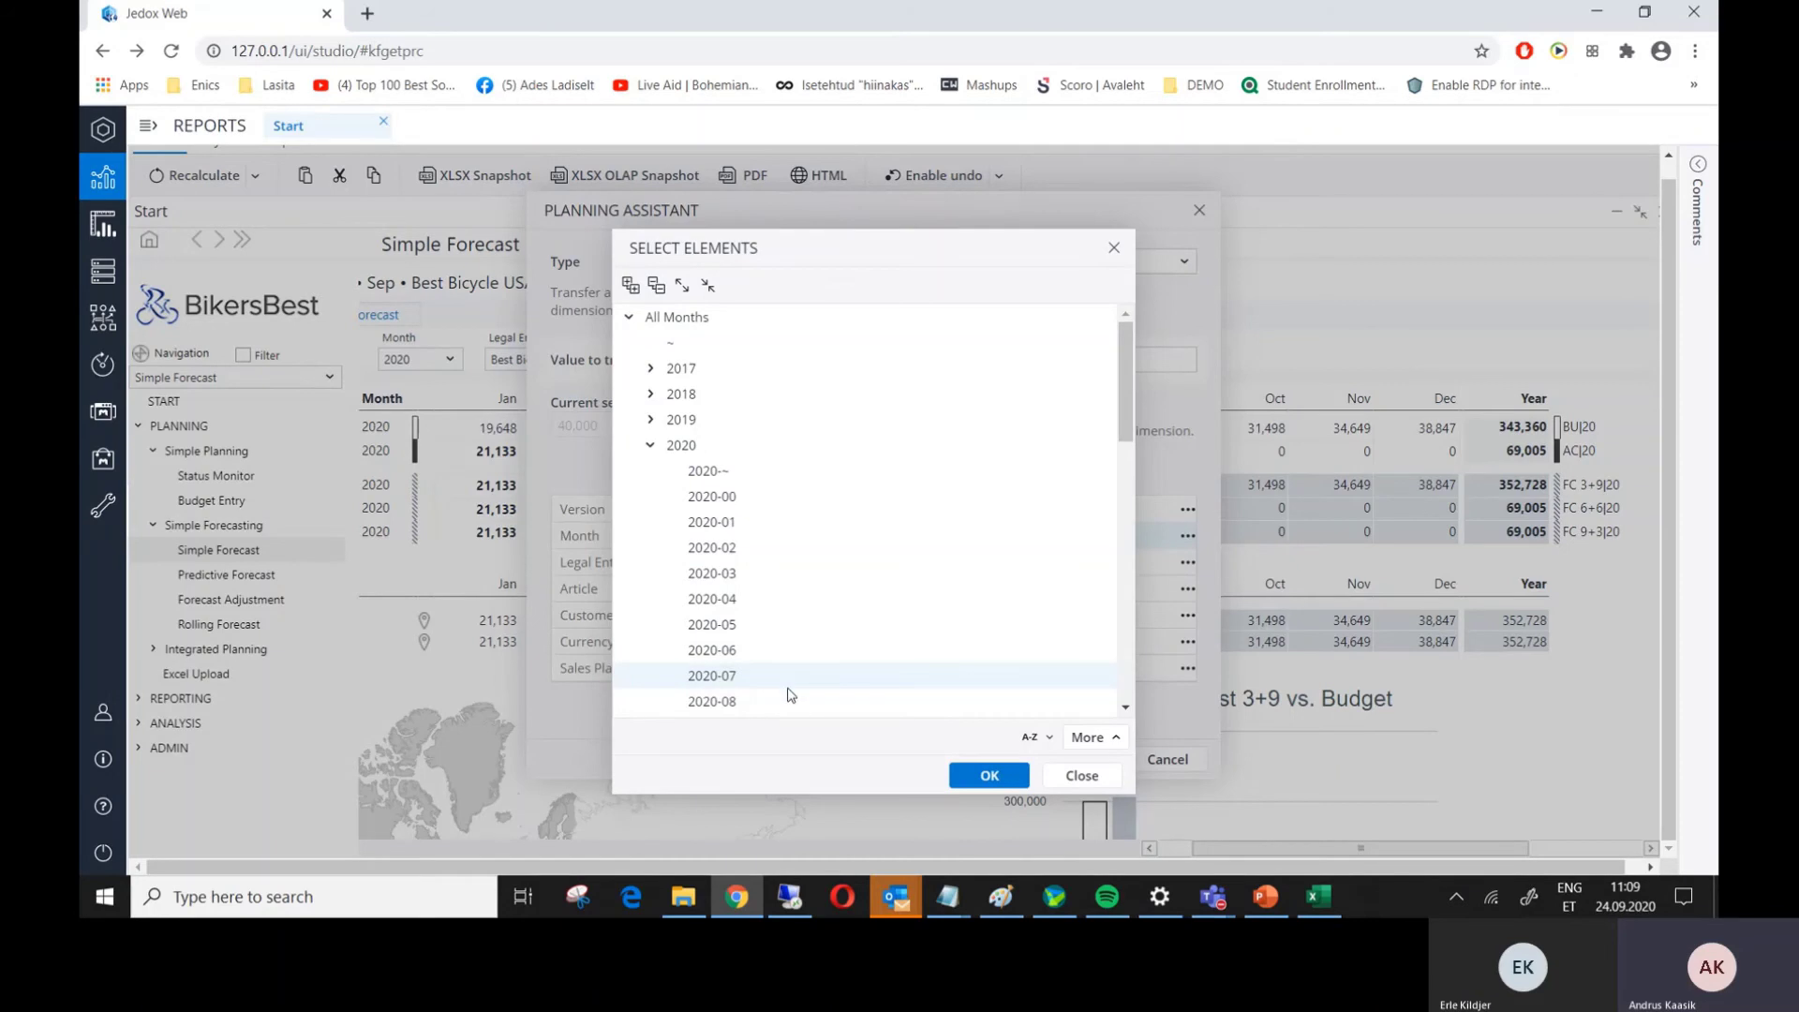
{"action": "left_click", "coordinate": [984, 776]}
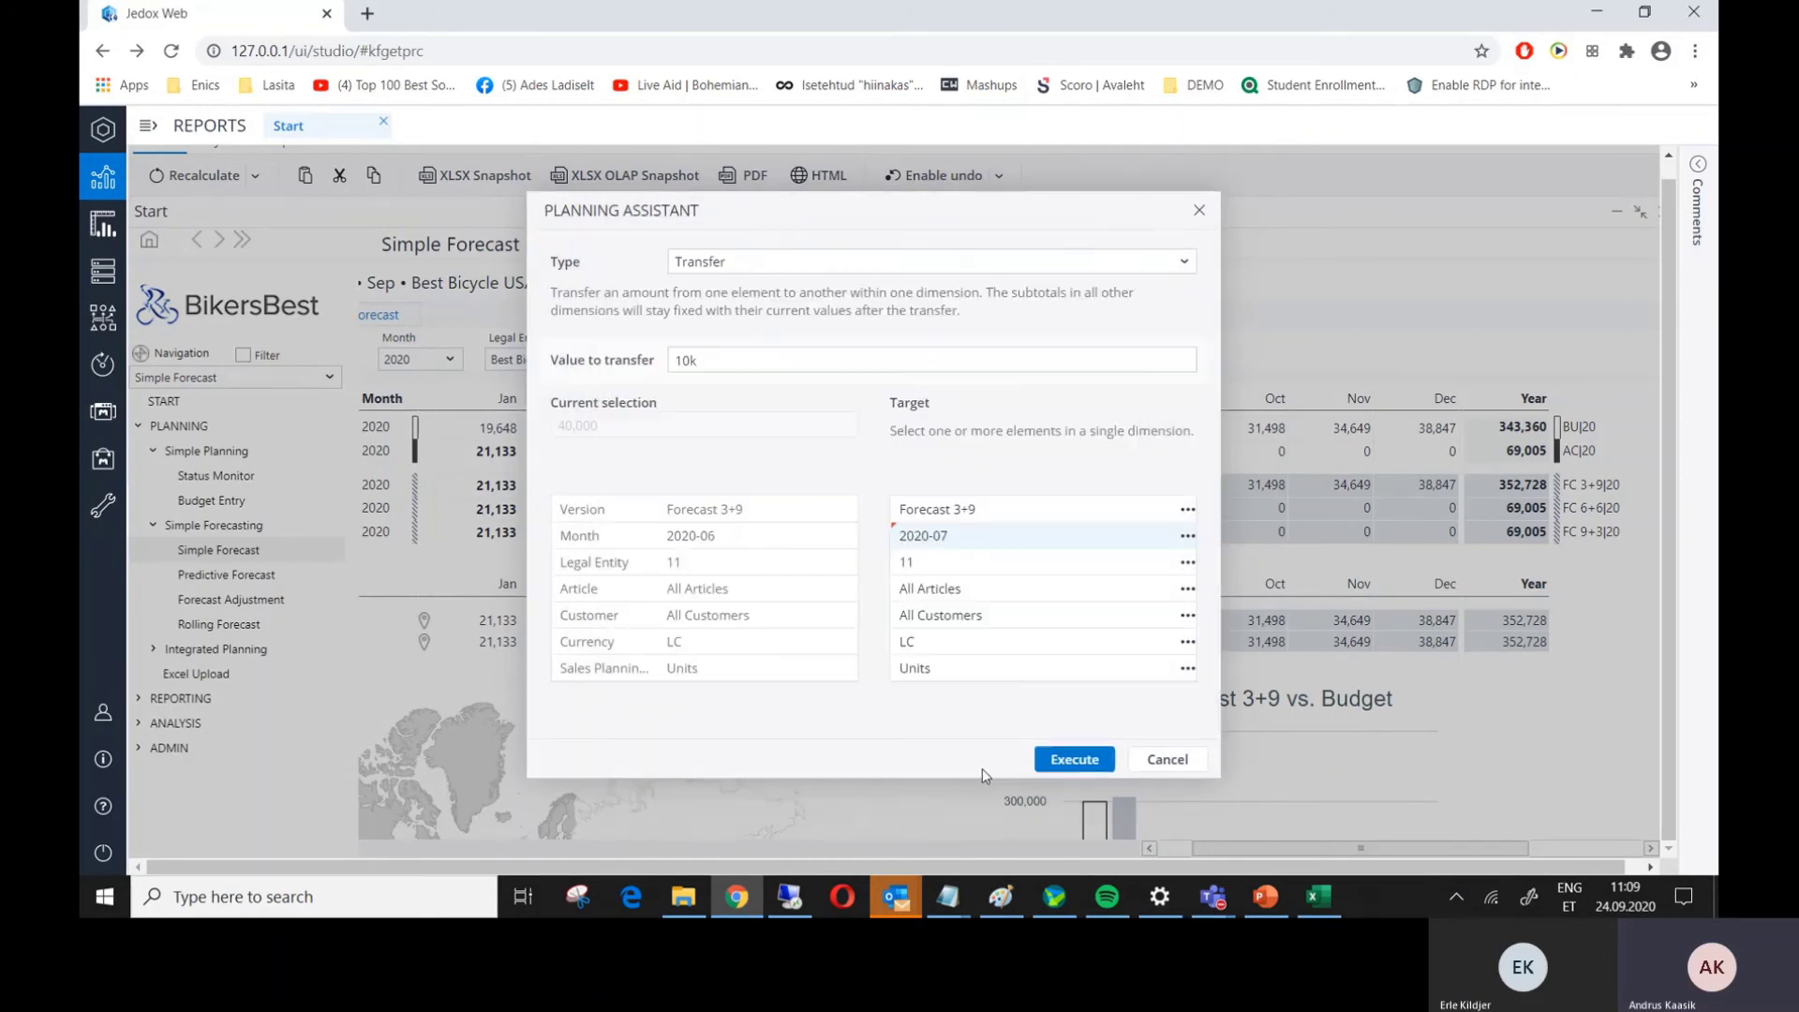
{"action": "left_click", "coordinate": [1074, 770]}
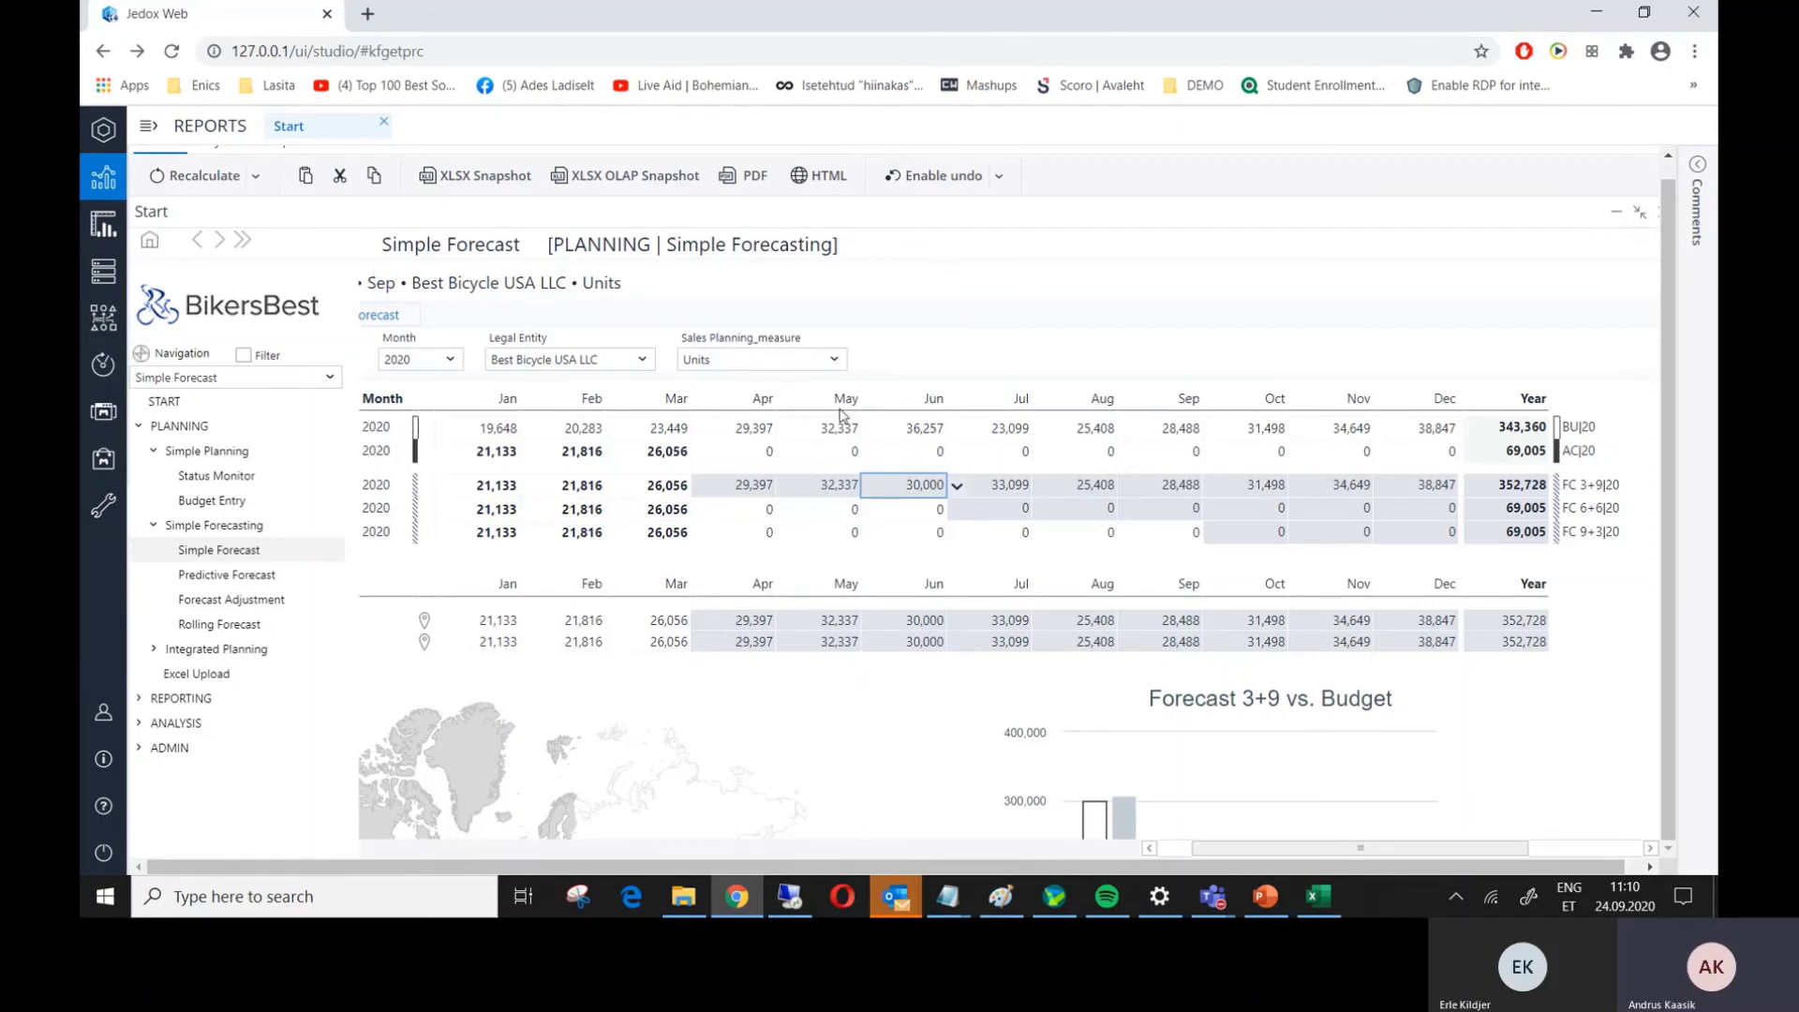
- Reduce the April value of Forecast 3+9 by 10% with the splash entry ##-10%
{"action": "left_click", "coordinate": [730, 492]}
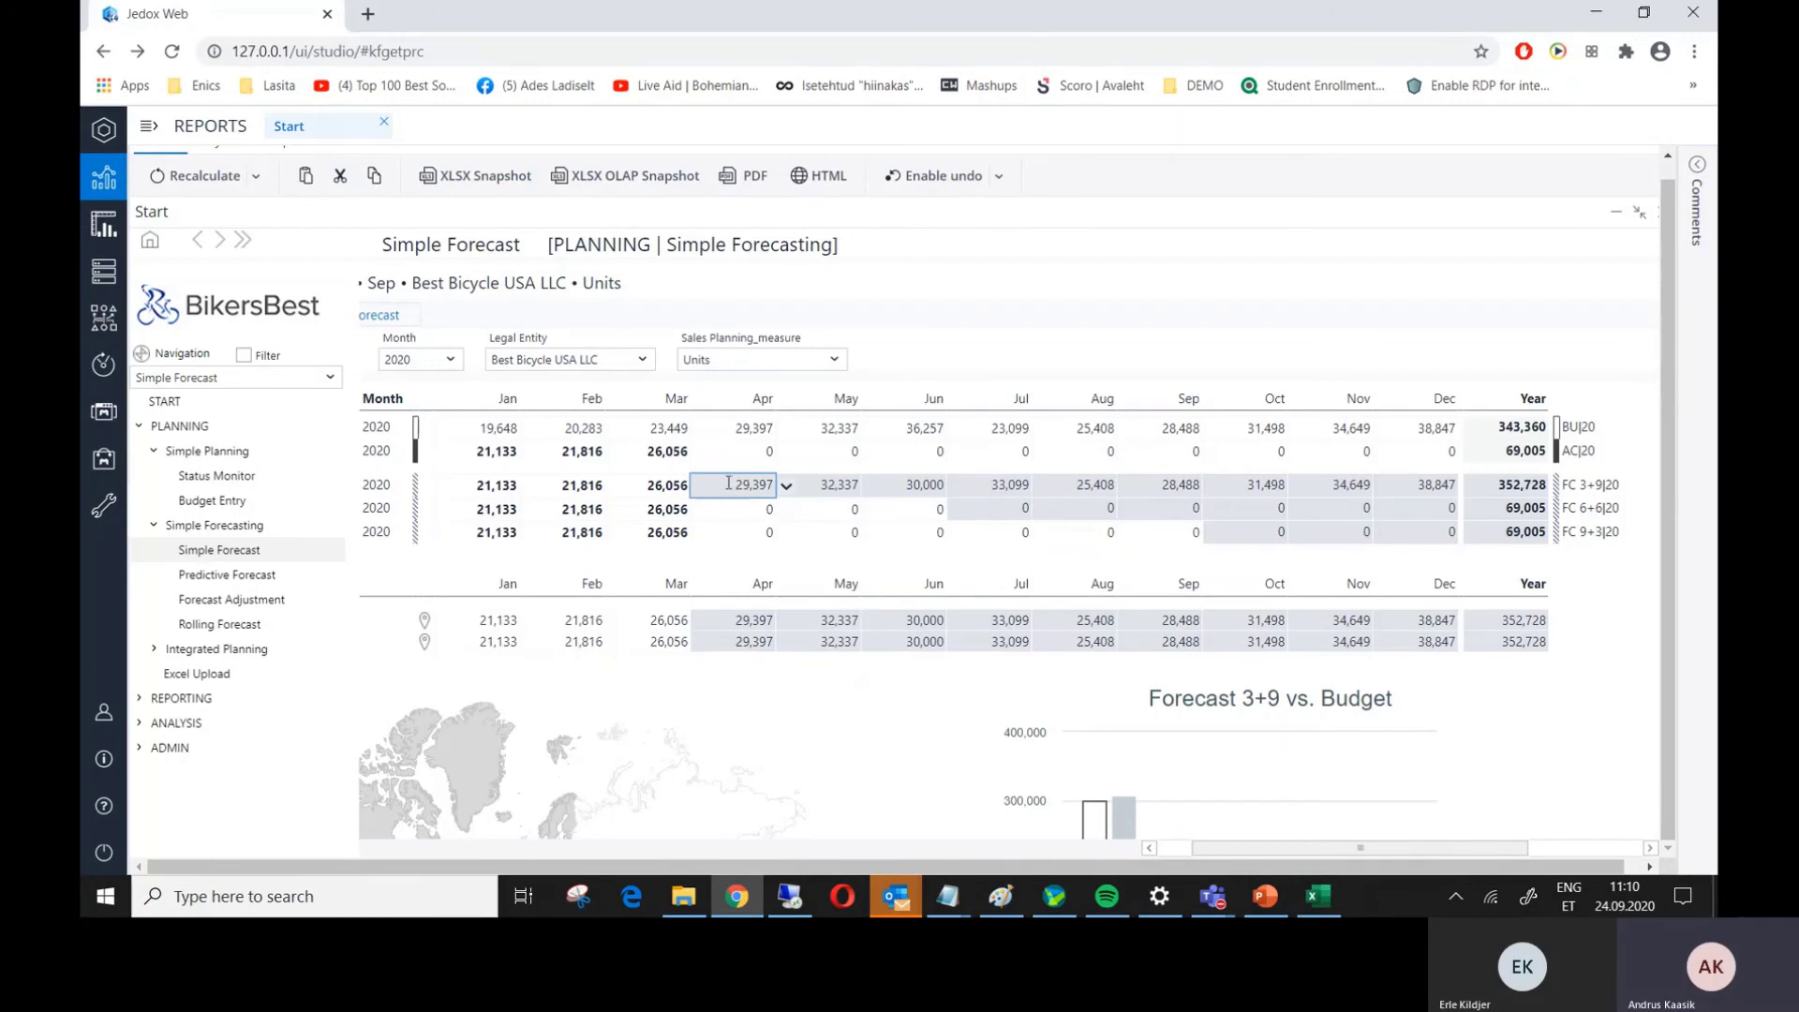
{"action": "double_click", "coordinate": [728, 483]}
{"action": "type", "text": "-10"}
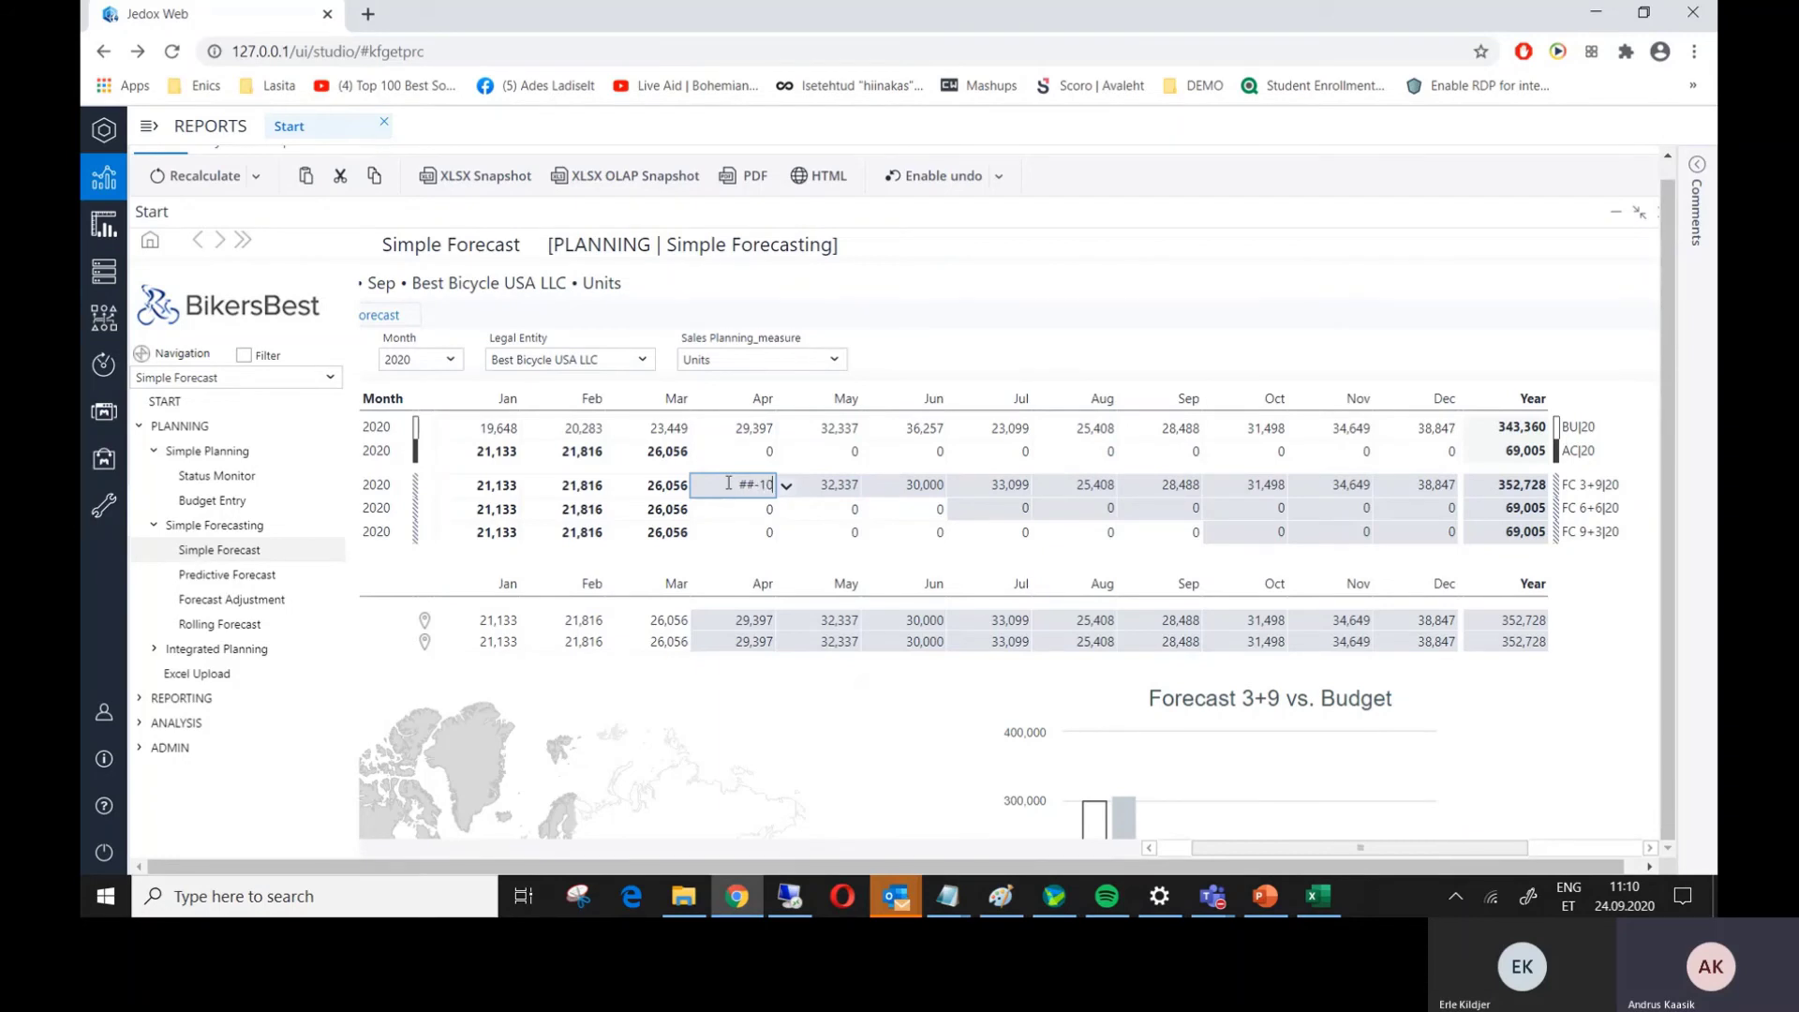
{"action": "type", "text": "%"}
{"action": "key", "text": "Return"}
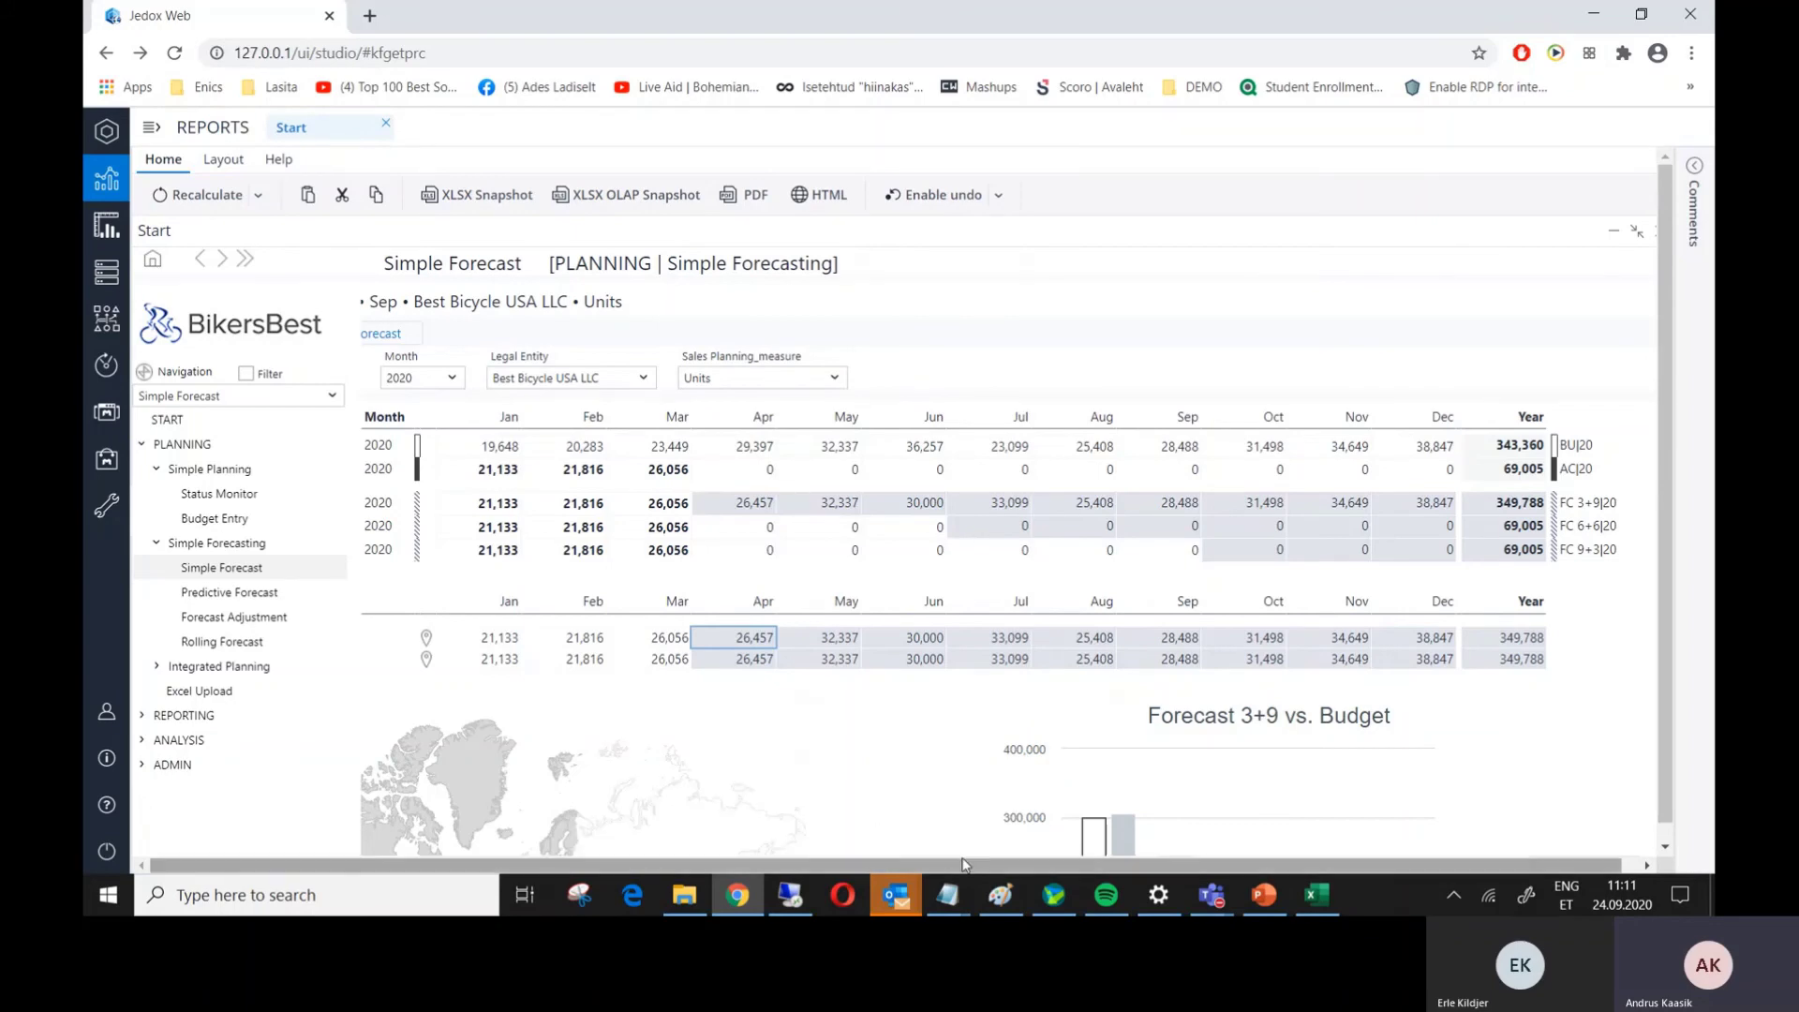
- Look over the map and Forecast 3+9 vs. Budget chart, then view the preset value options for the April Forecast 3+9 cell
{"action": "scroll", "coordinate": [985, 769], "scroll_direction": "down", "scroll_amount": 3}
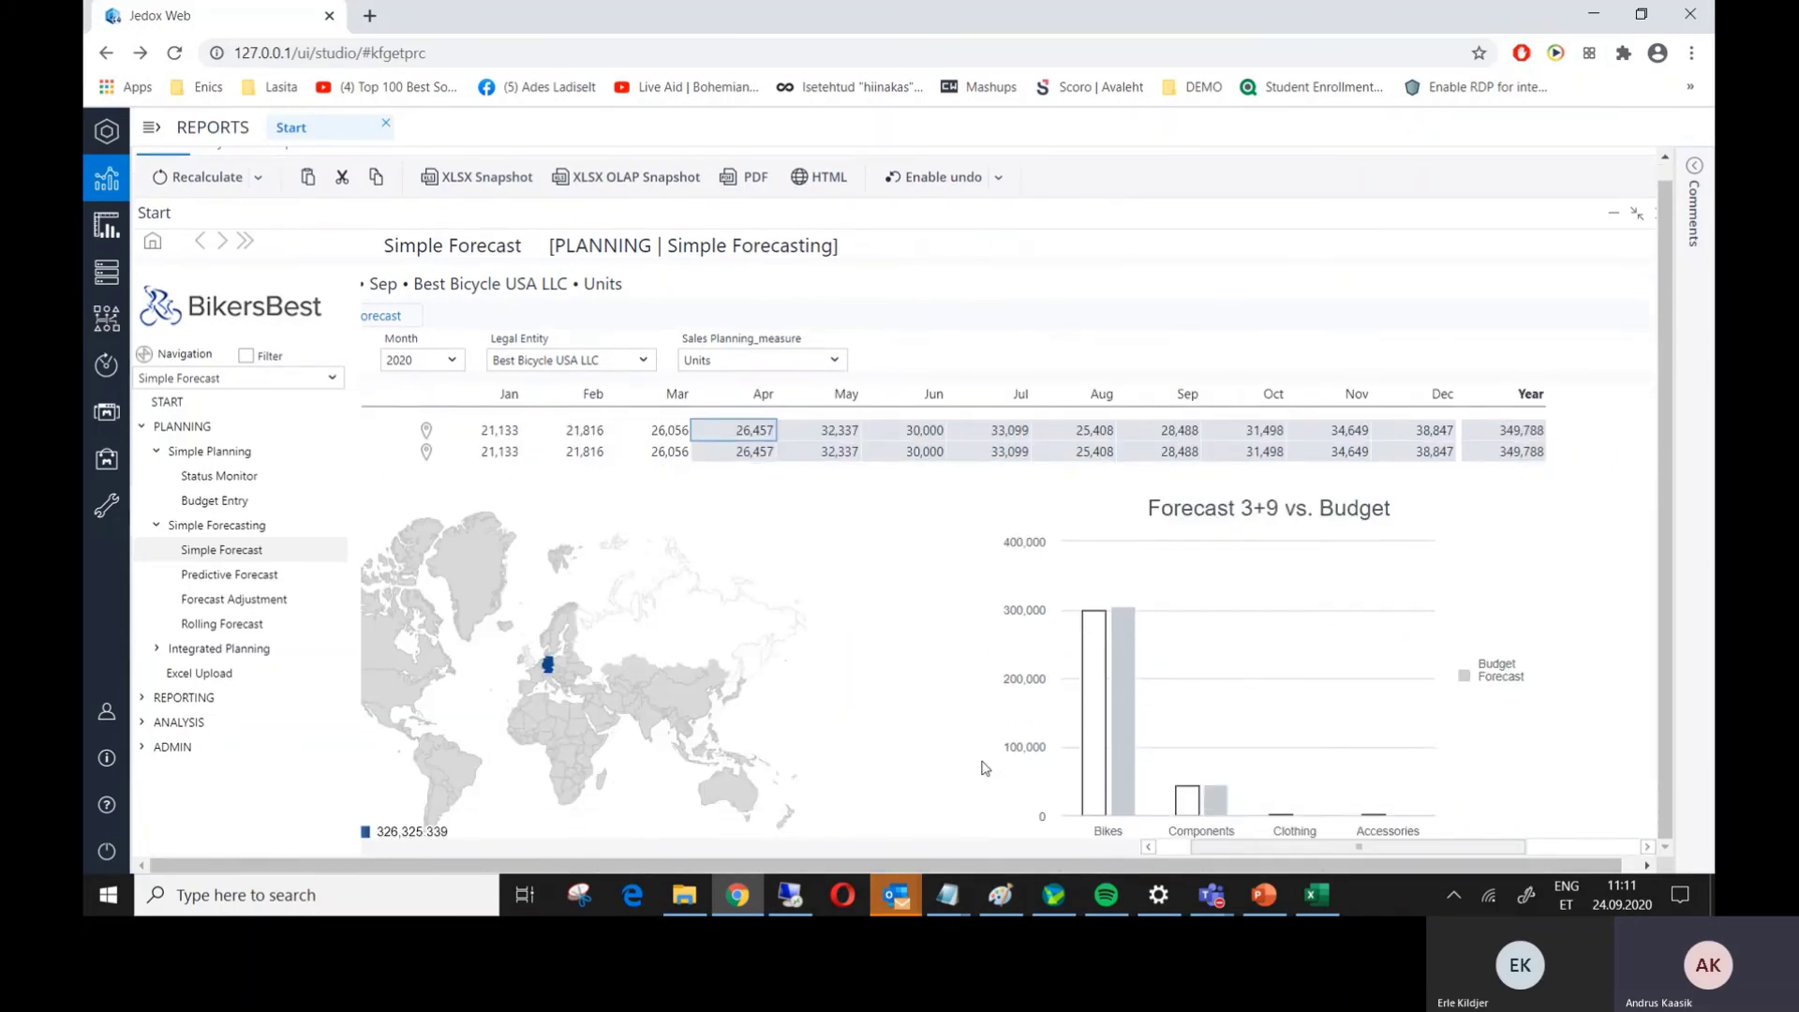
{"action": "scroll", "coordinate": [979, 768], "scroll_direction": "up", "scroll_amount": 3}
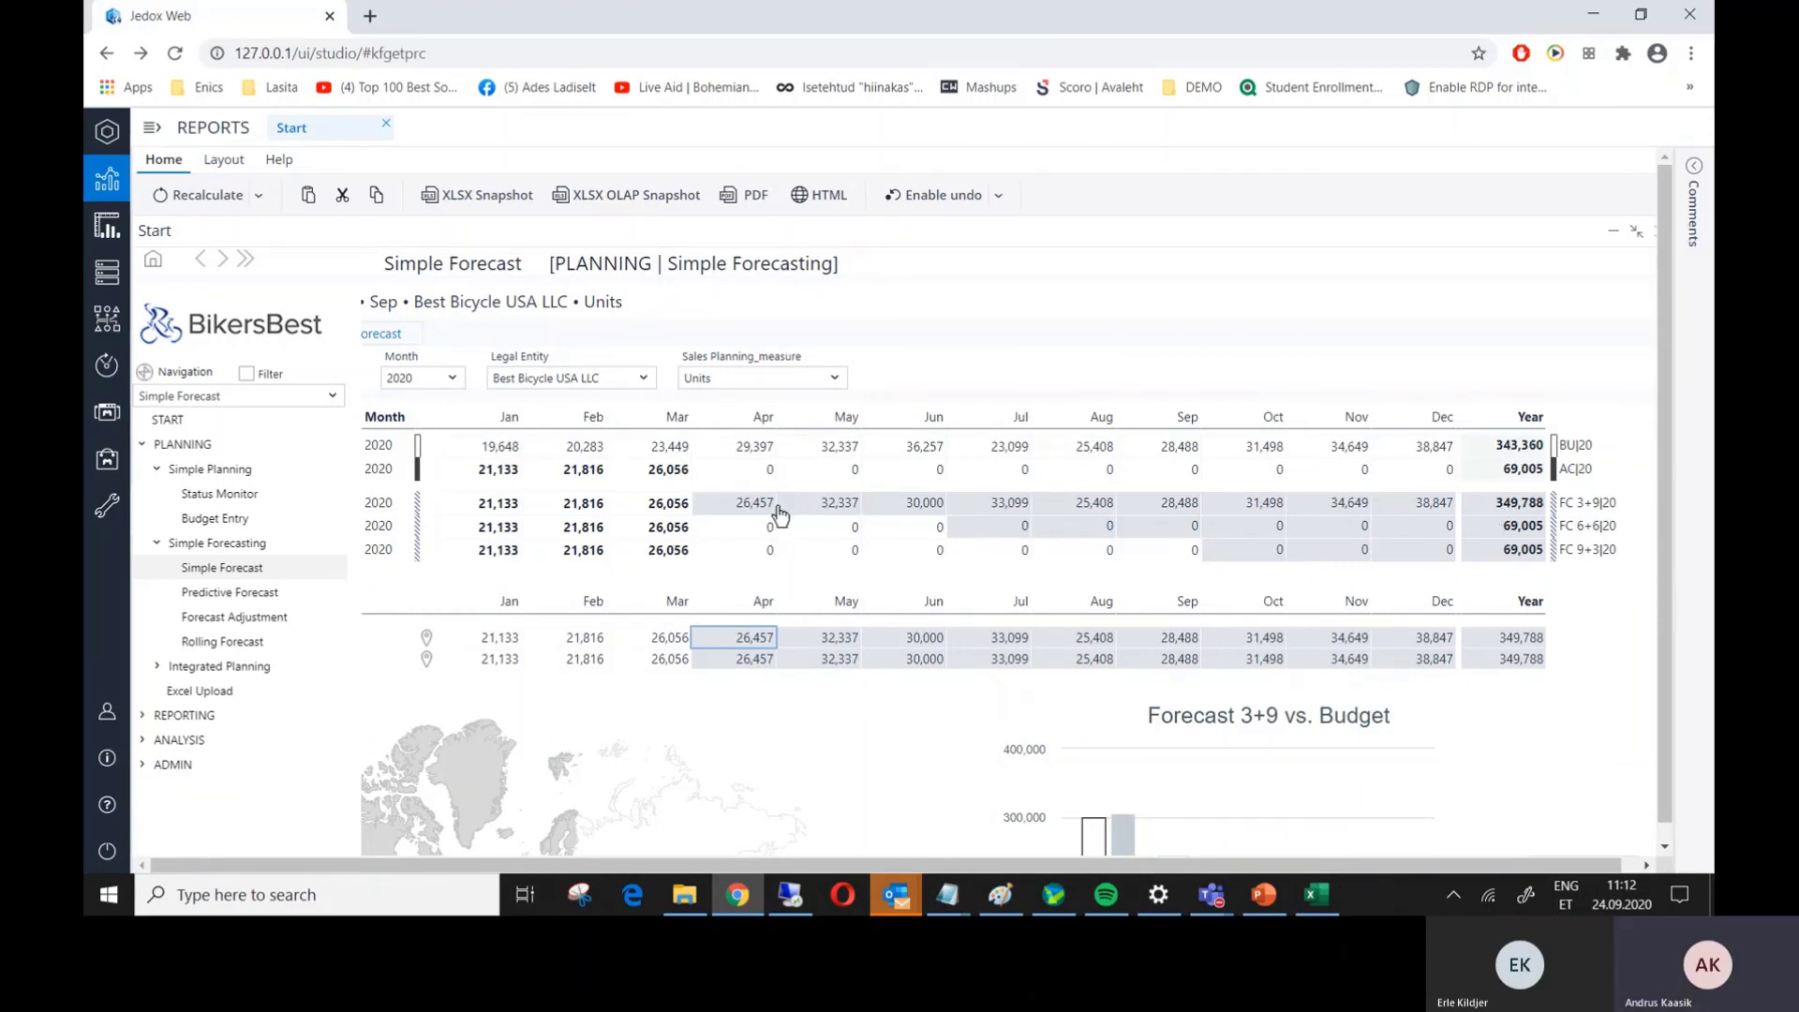
{"action": "left_click", "coordinate": [748, 507]}
{"action": "left_click", "coordinate": [787, 504]}
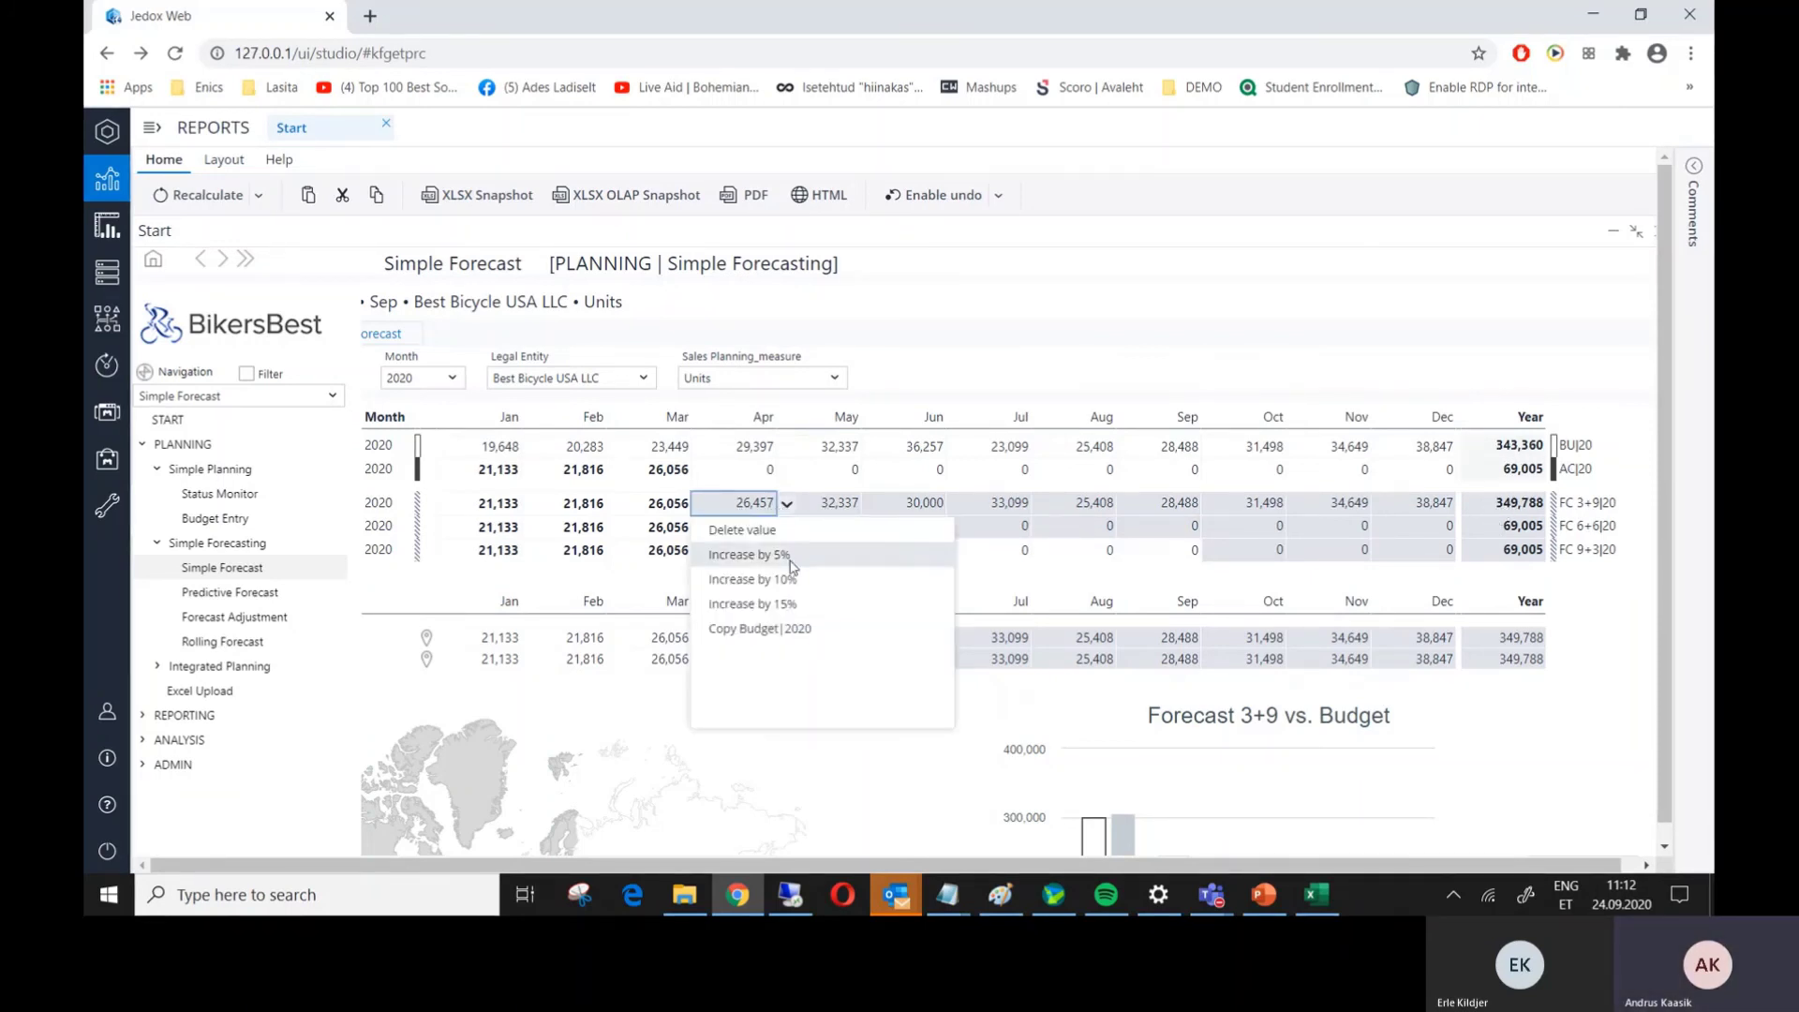
{"action": "left_click", "coordinate": [923, 814]}
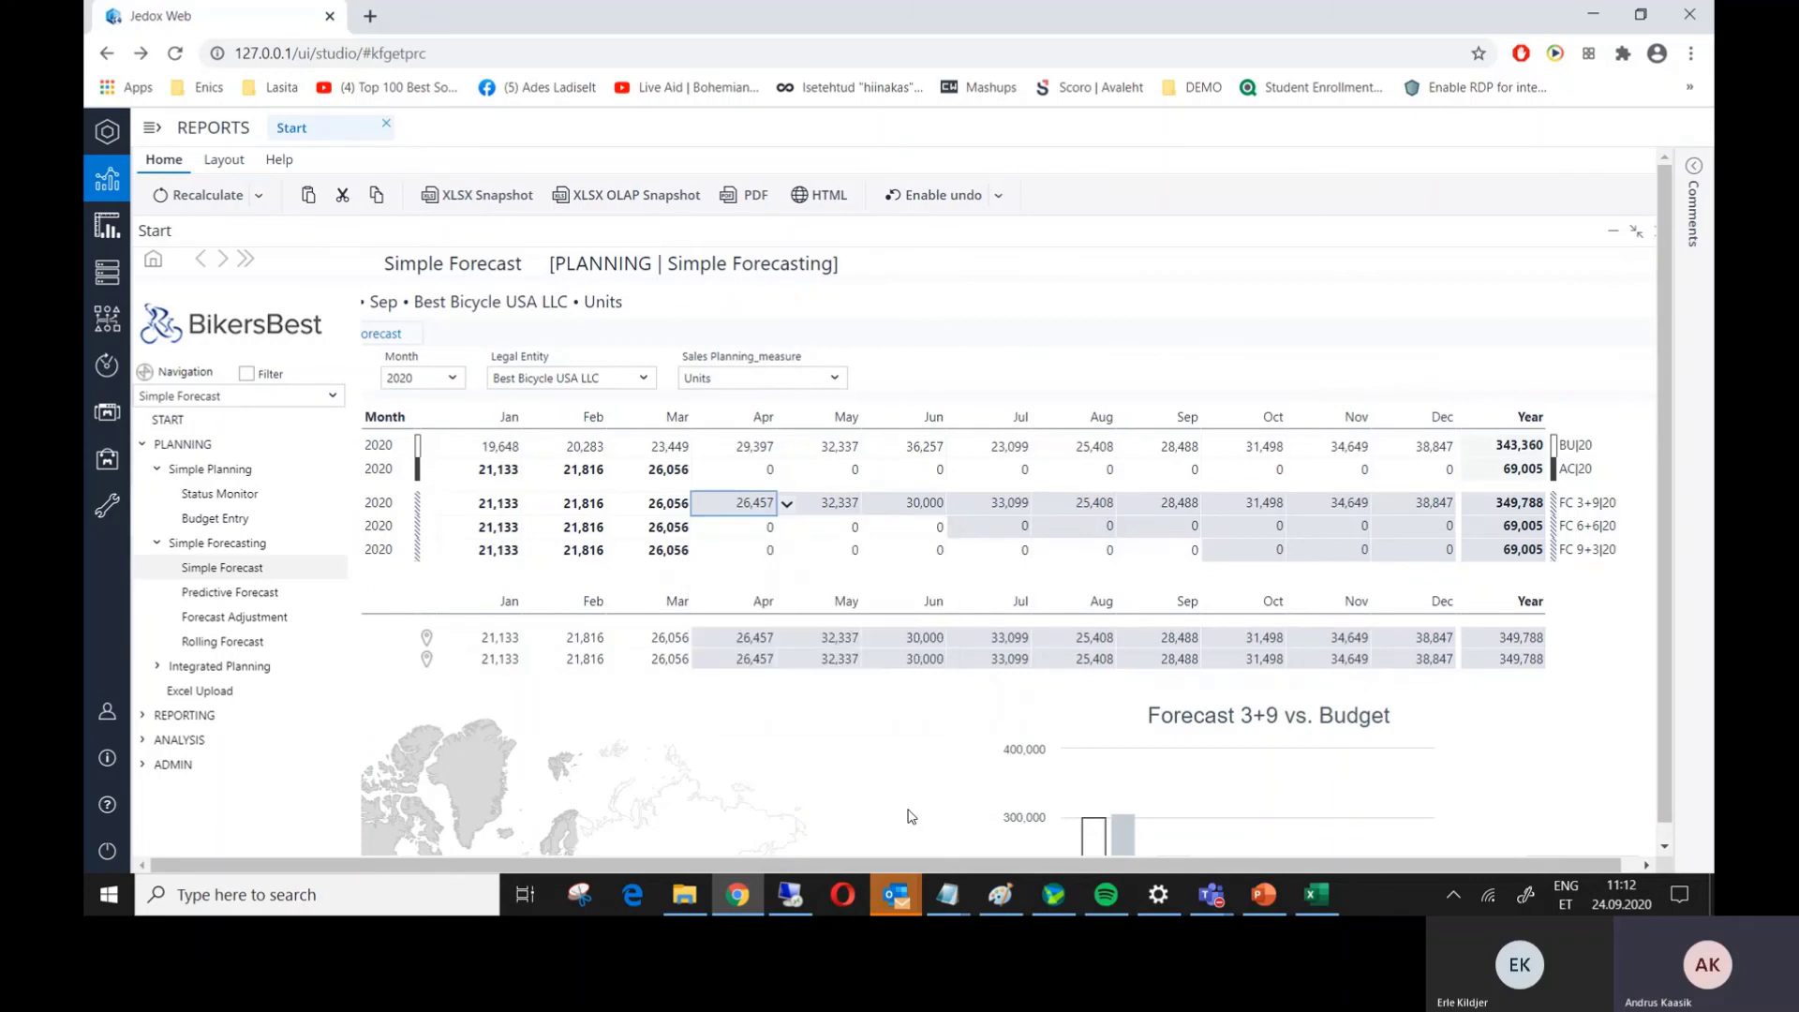
- Set the April value of Forecast 3+9 to 10 with the splash entry #10 and put a hold on that value
{"action": "double_click", "coordinate": [736, 508]}
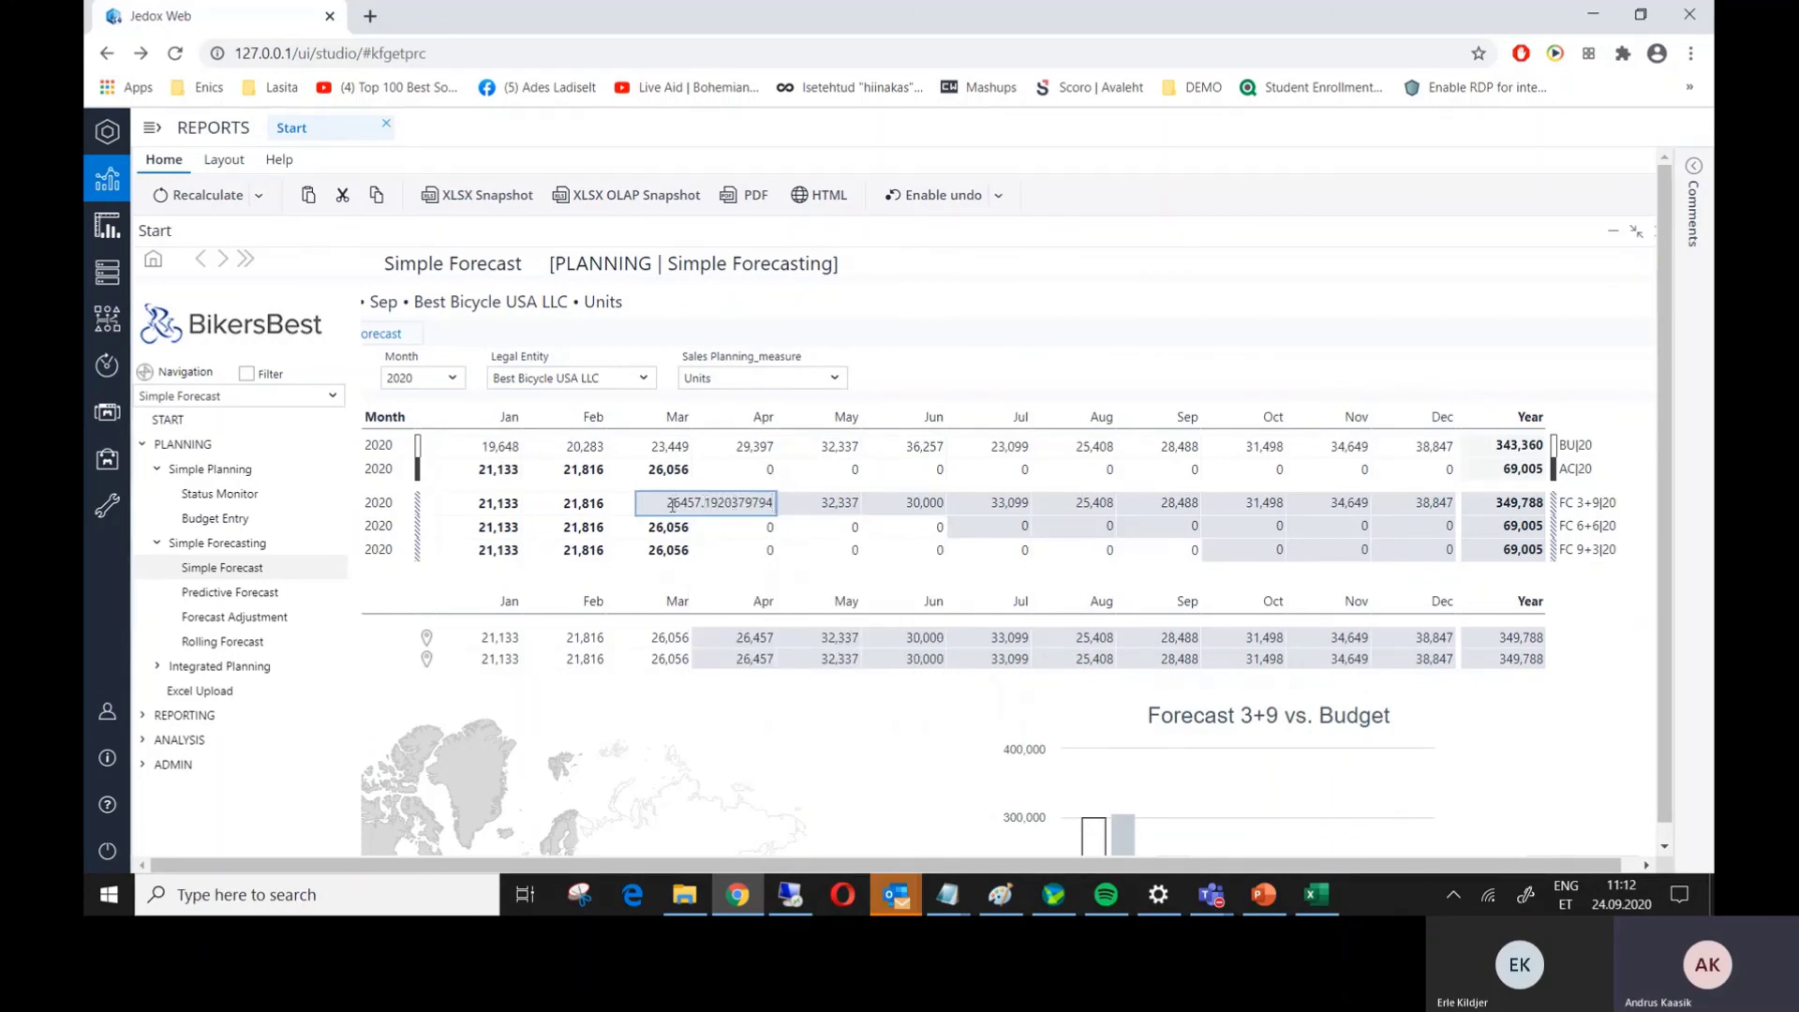
{"action": "left_click_drag", "start_coordinate": [675, 502], "coordinate": [897, 527]}
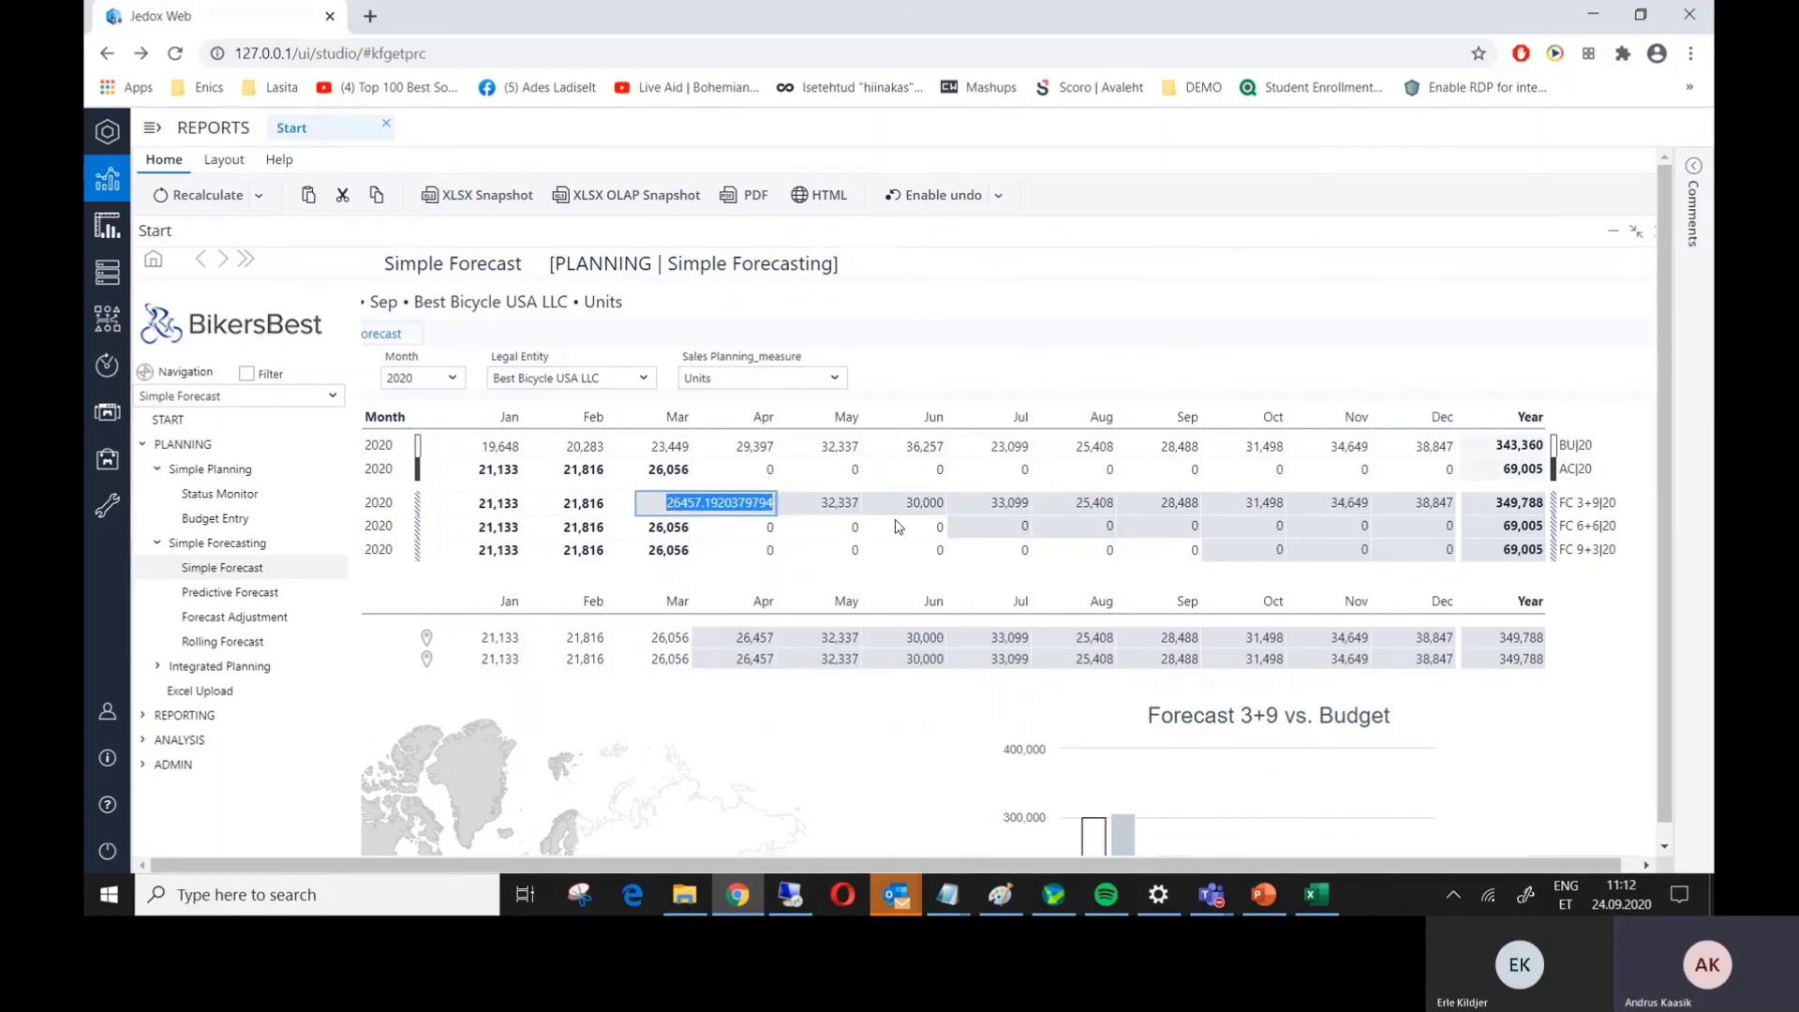
{"action": "type", "text": "#"}
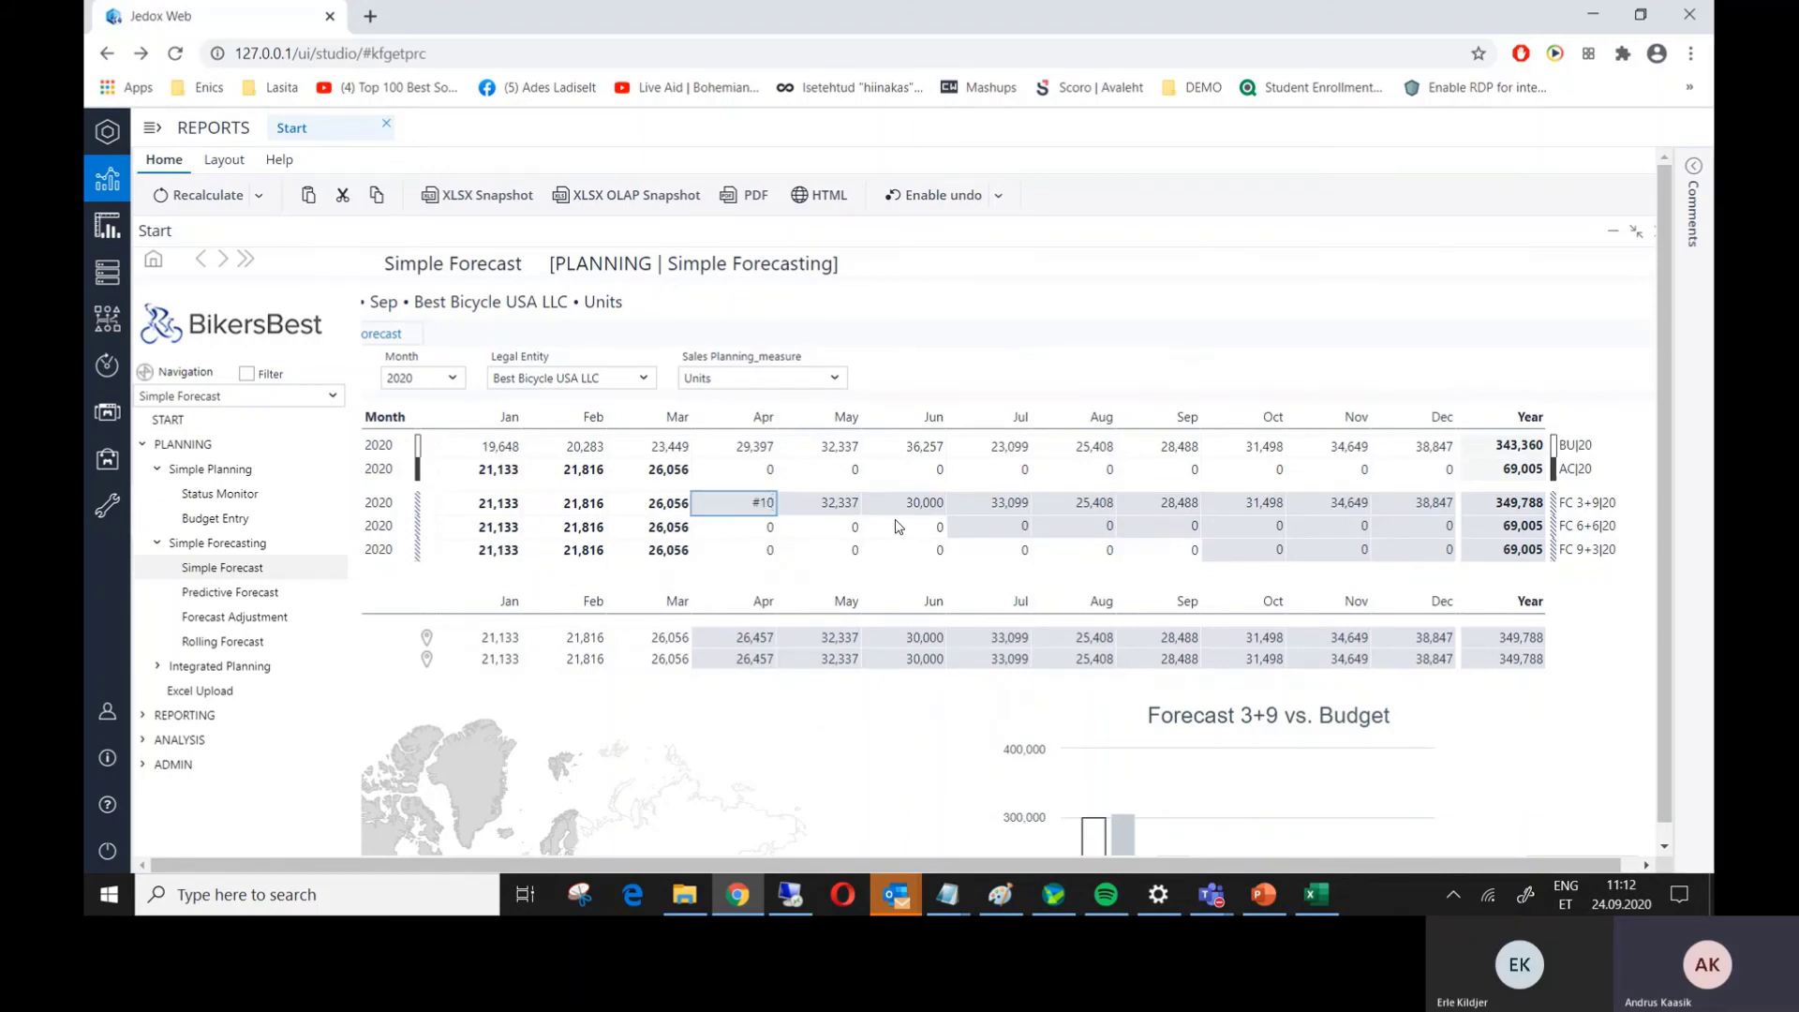
{"action": "type", "text": "10"}
{"action": "key", "text": "Return"}
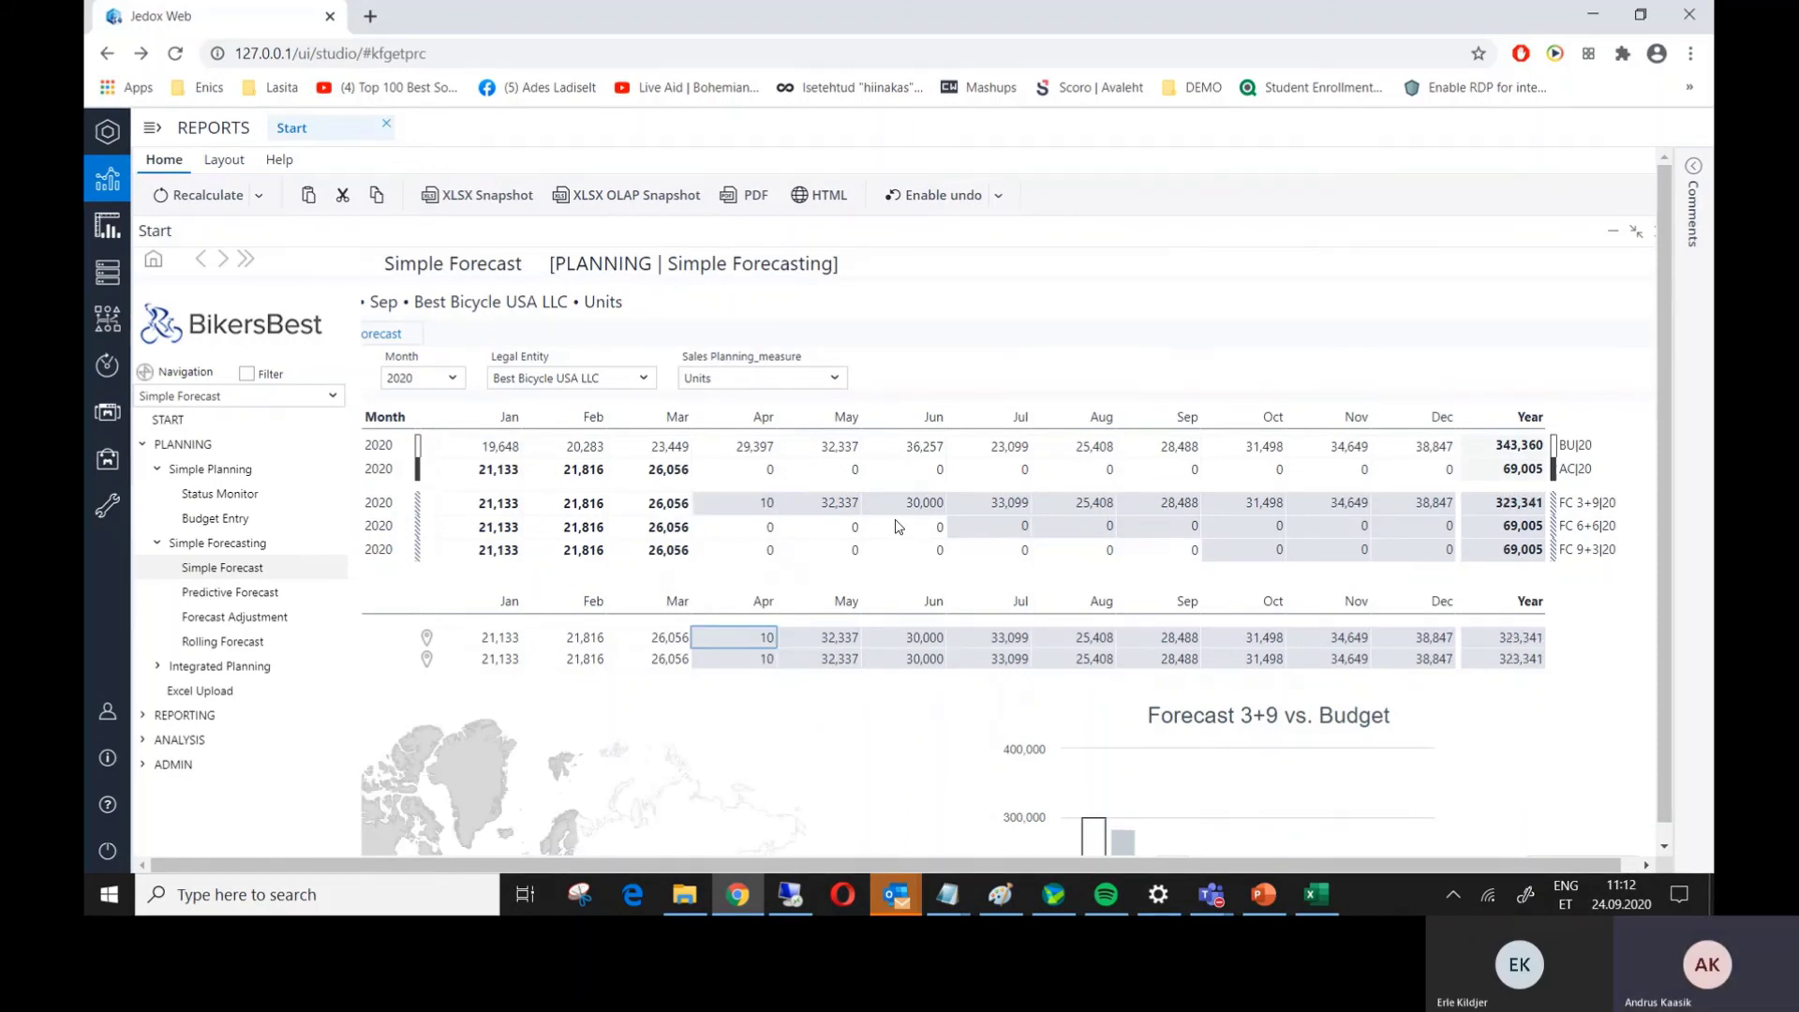
{"action": "right_click", "coordinate": [741, 507]}
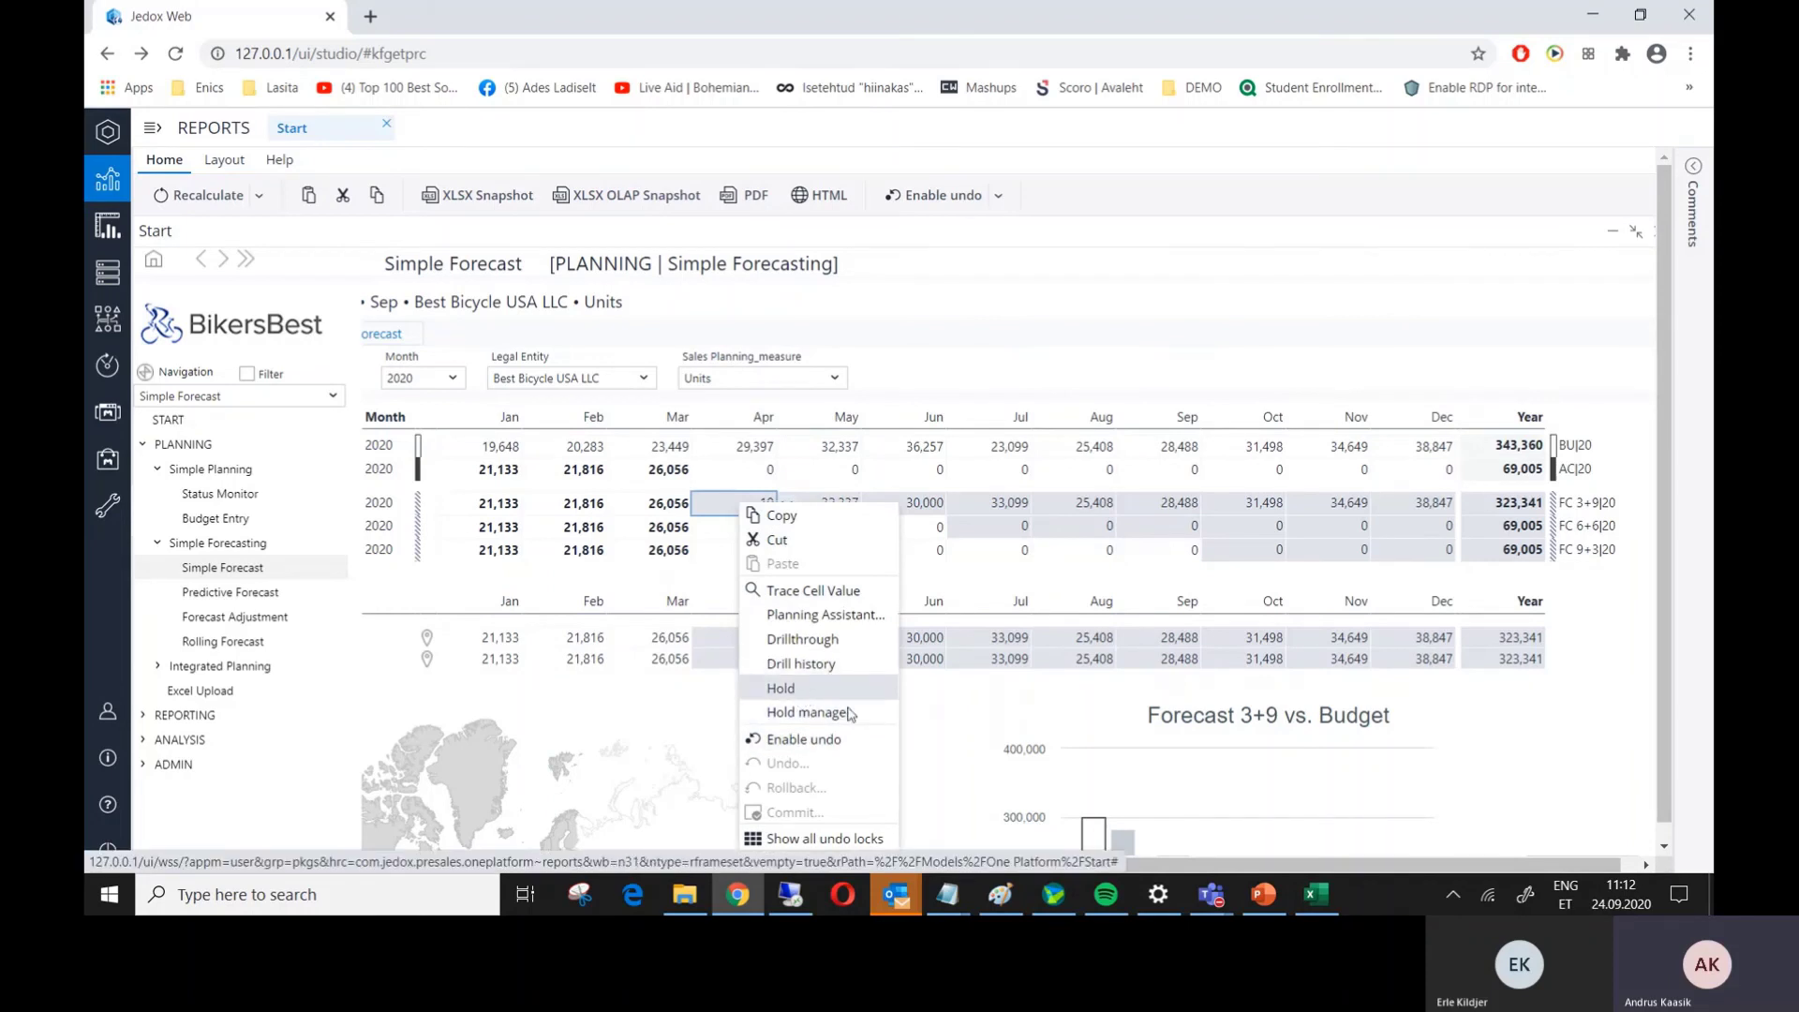
- Splash a new Year total across Forecast 3+9 with the entry #343k
{"action": "scroll", "coordinate": [850, 714], "scroll_direction": "down", "scroll_amount": 1}
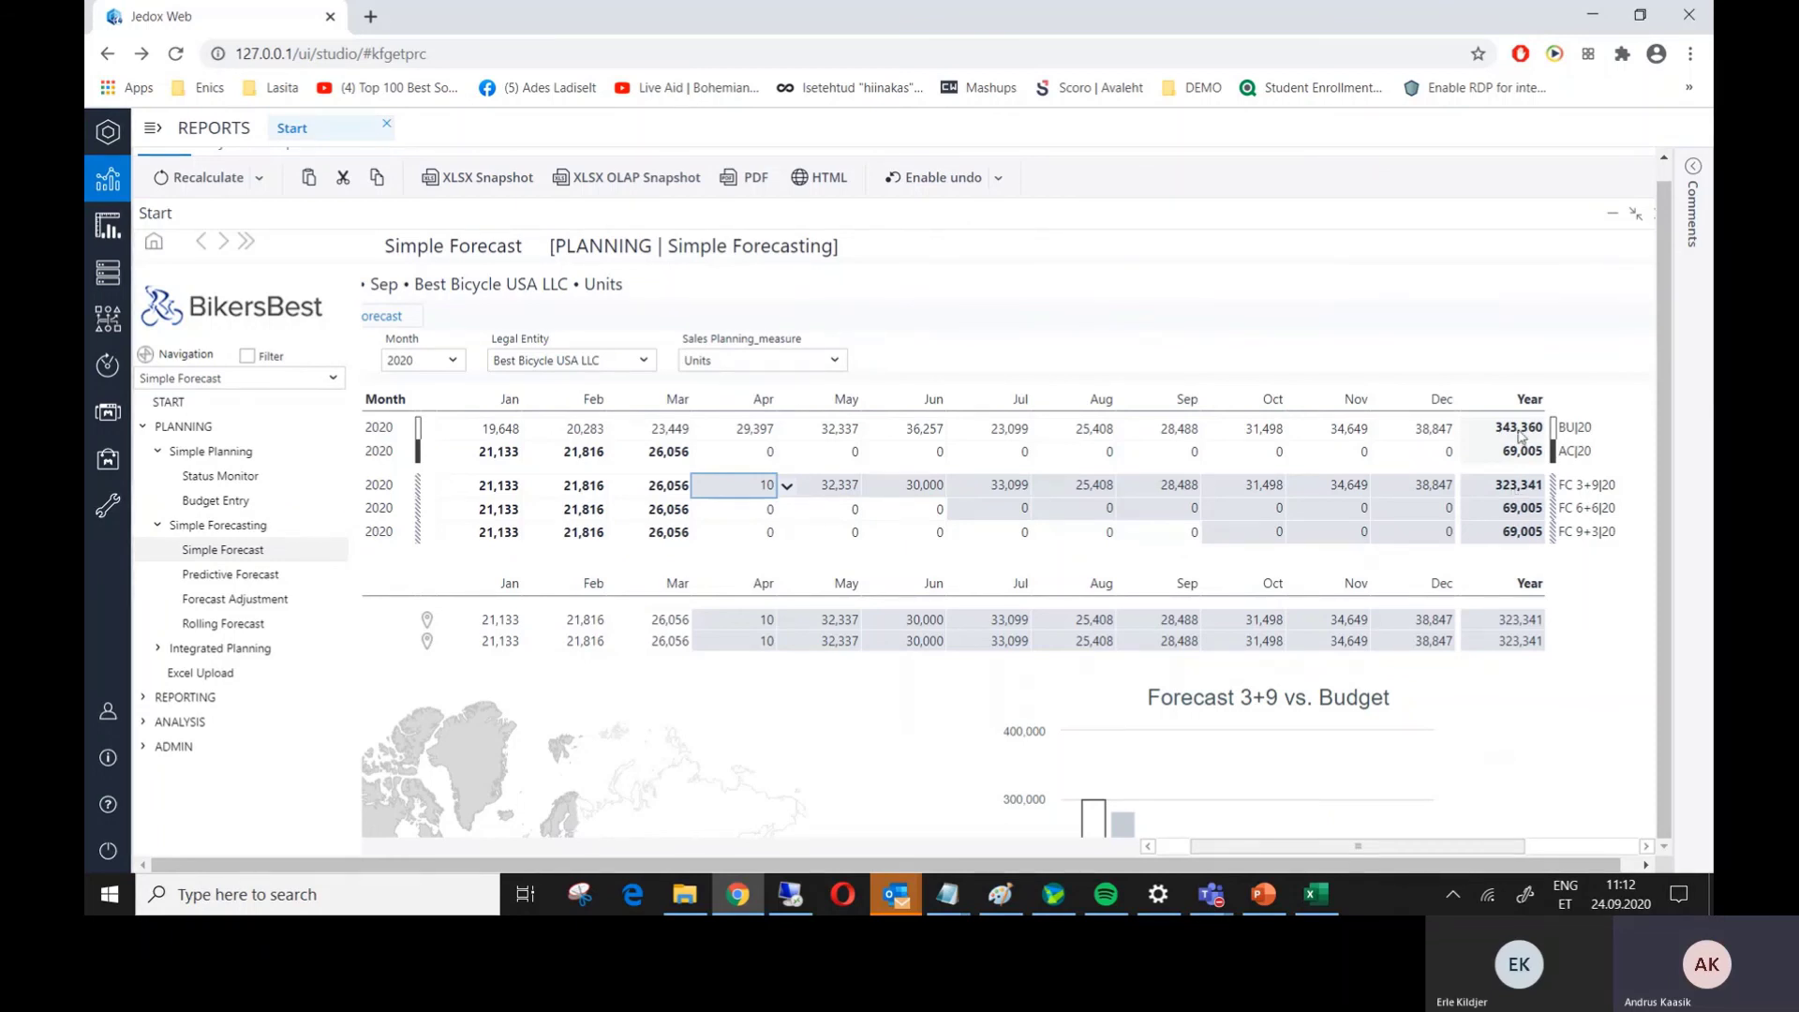
{"action": "left_click", "coordinate": [1503, 487]}
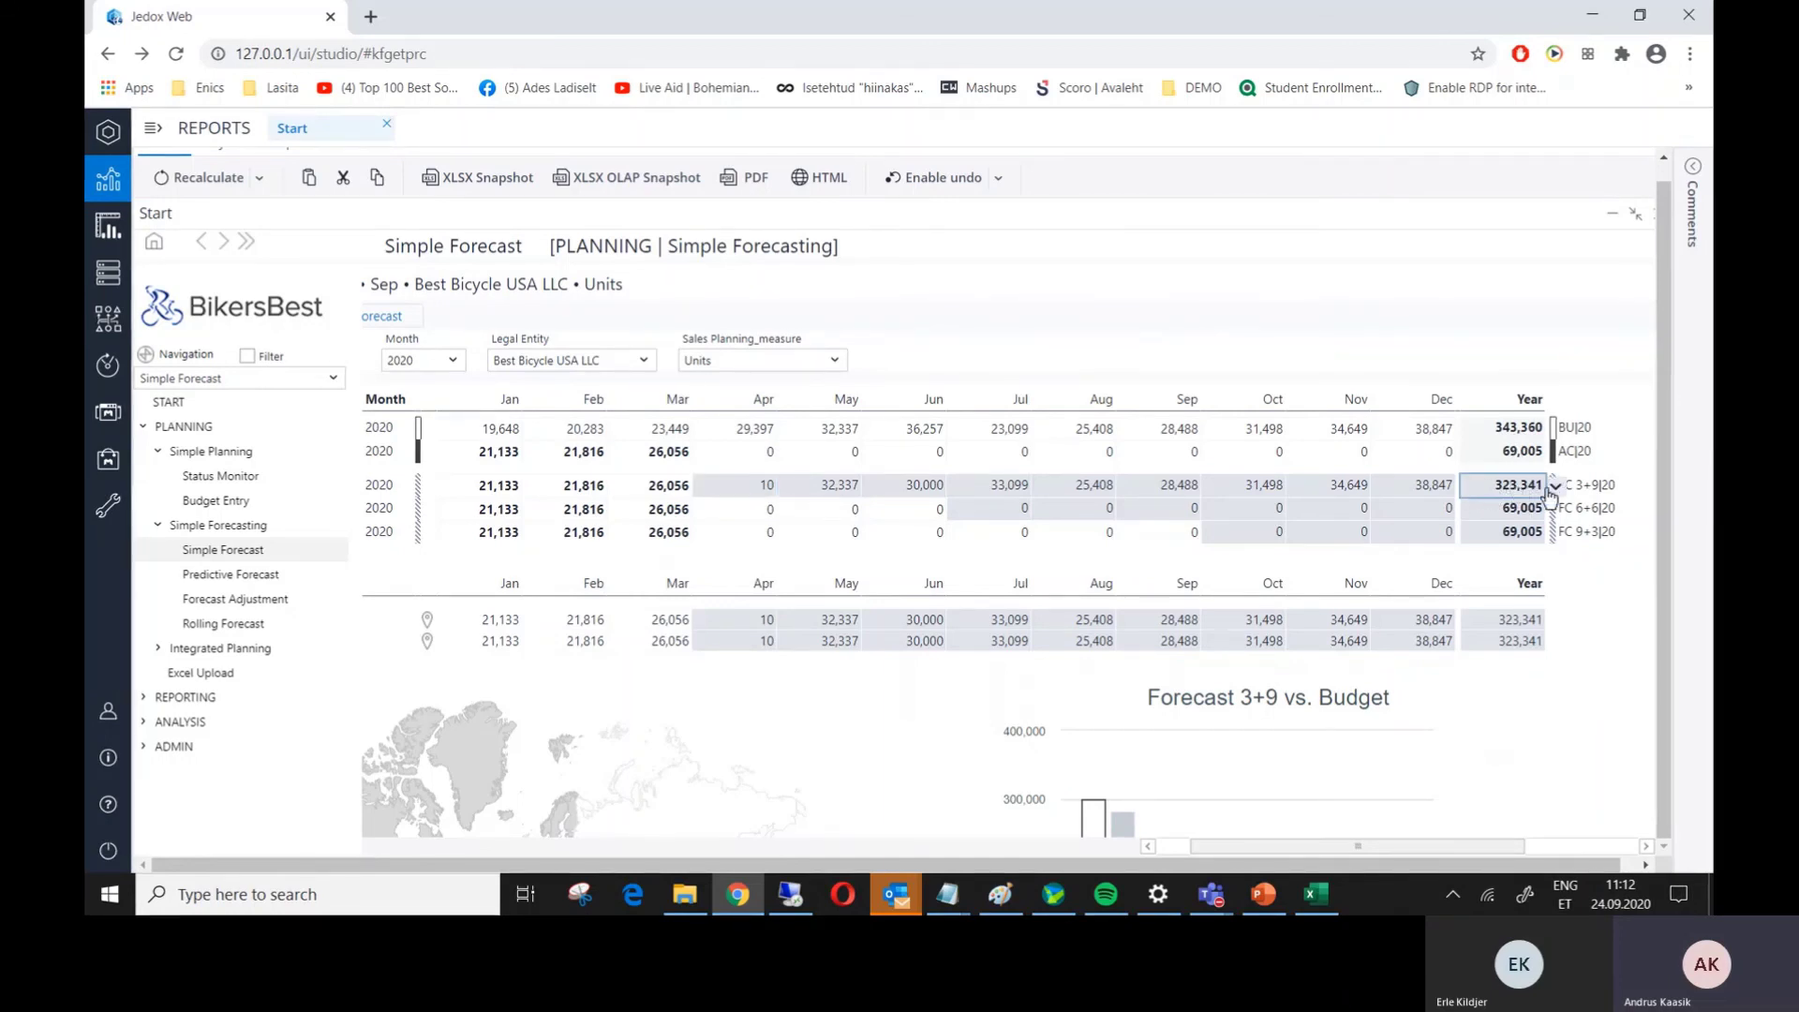
{"action": "double_click", "coordinate": [1505, 487]}
{"action": "key", "text": "ctrl+a"}
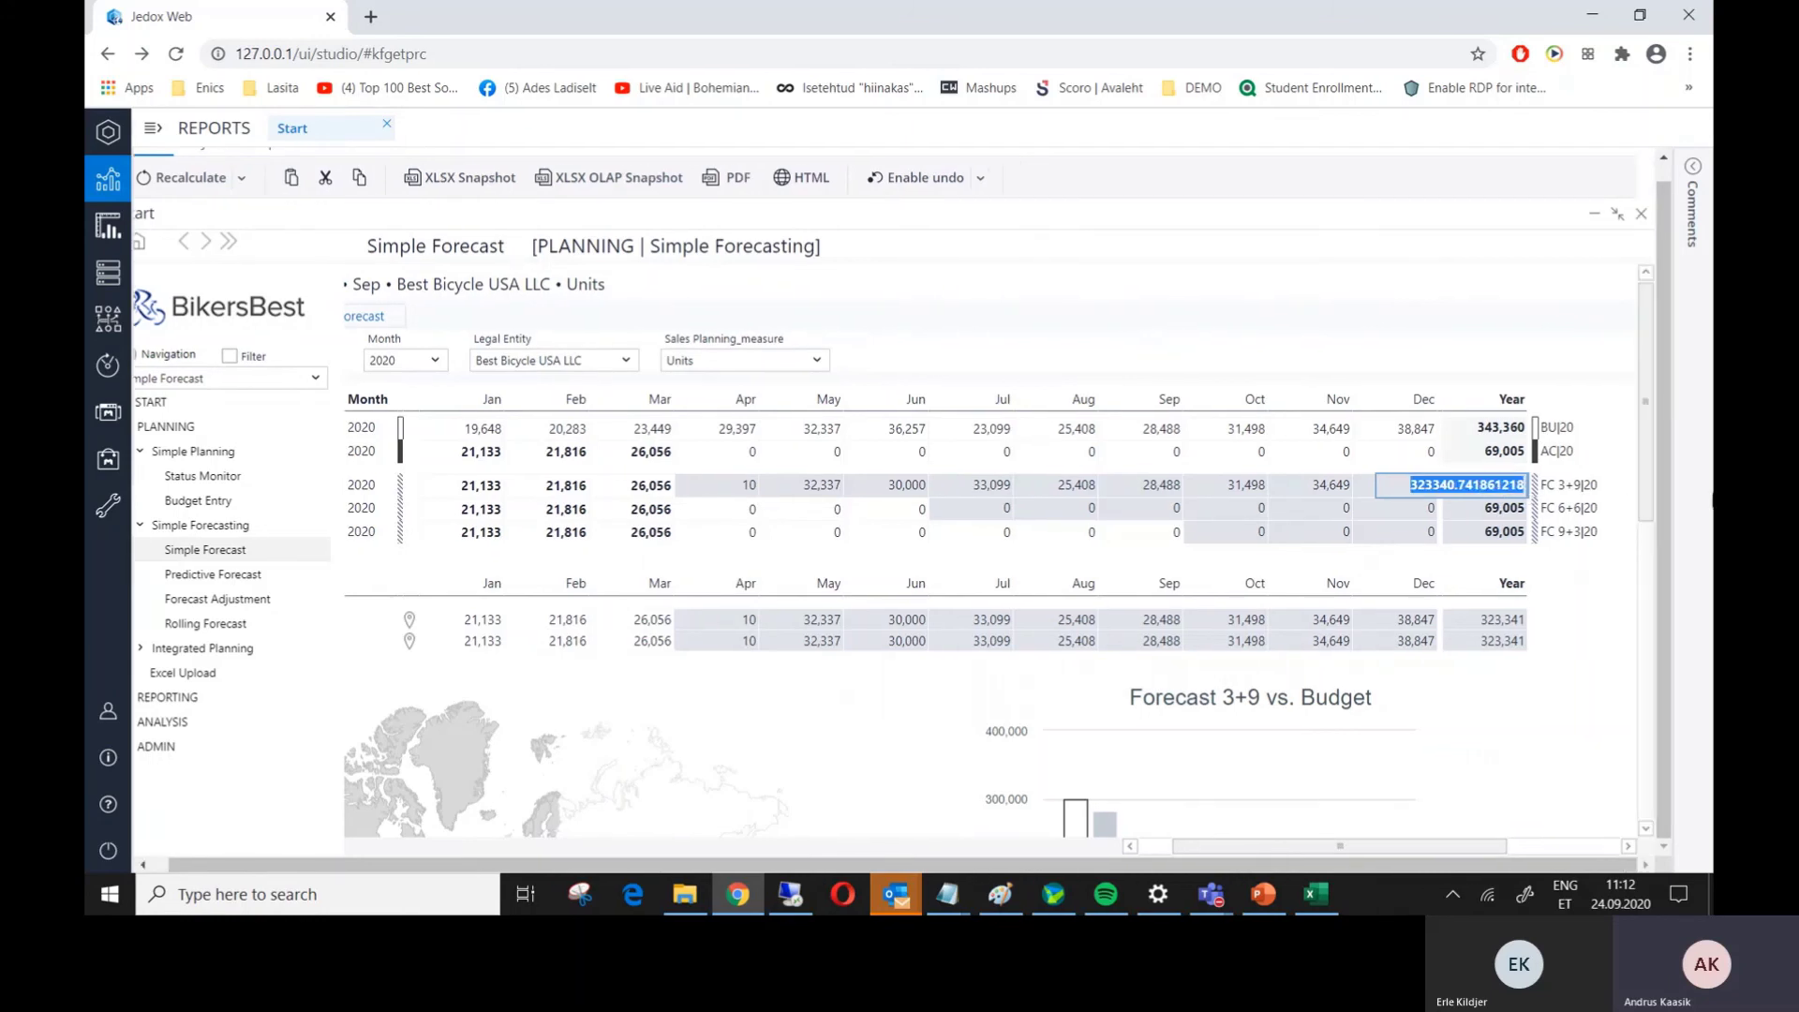
{"action": "key", "text": "BackSpace"}
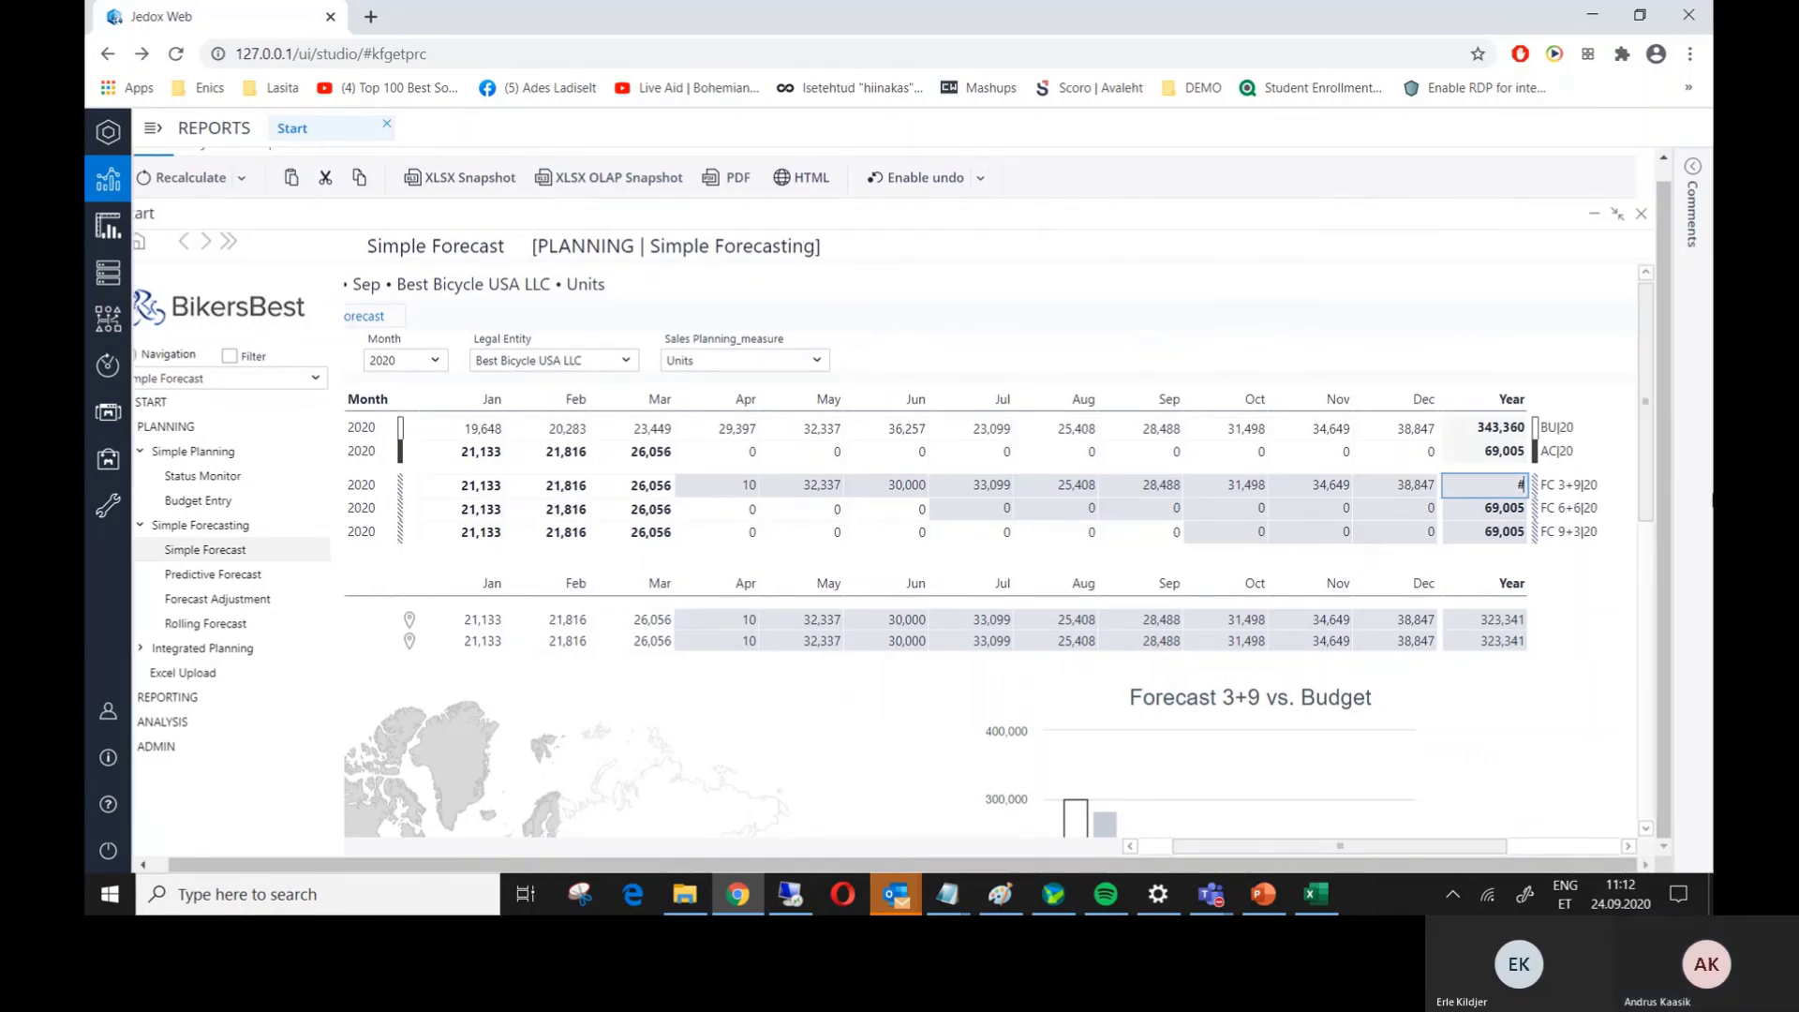
{"action": "type", "text": "#343"}
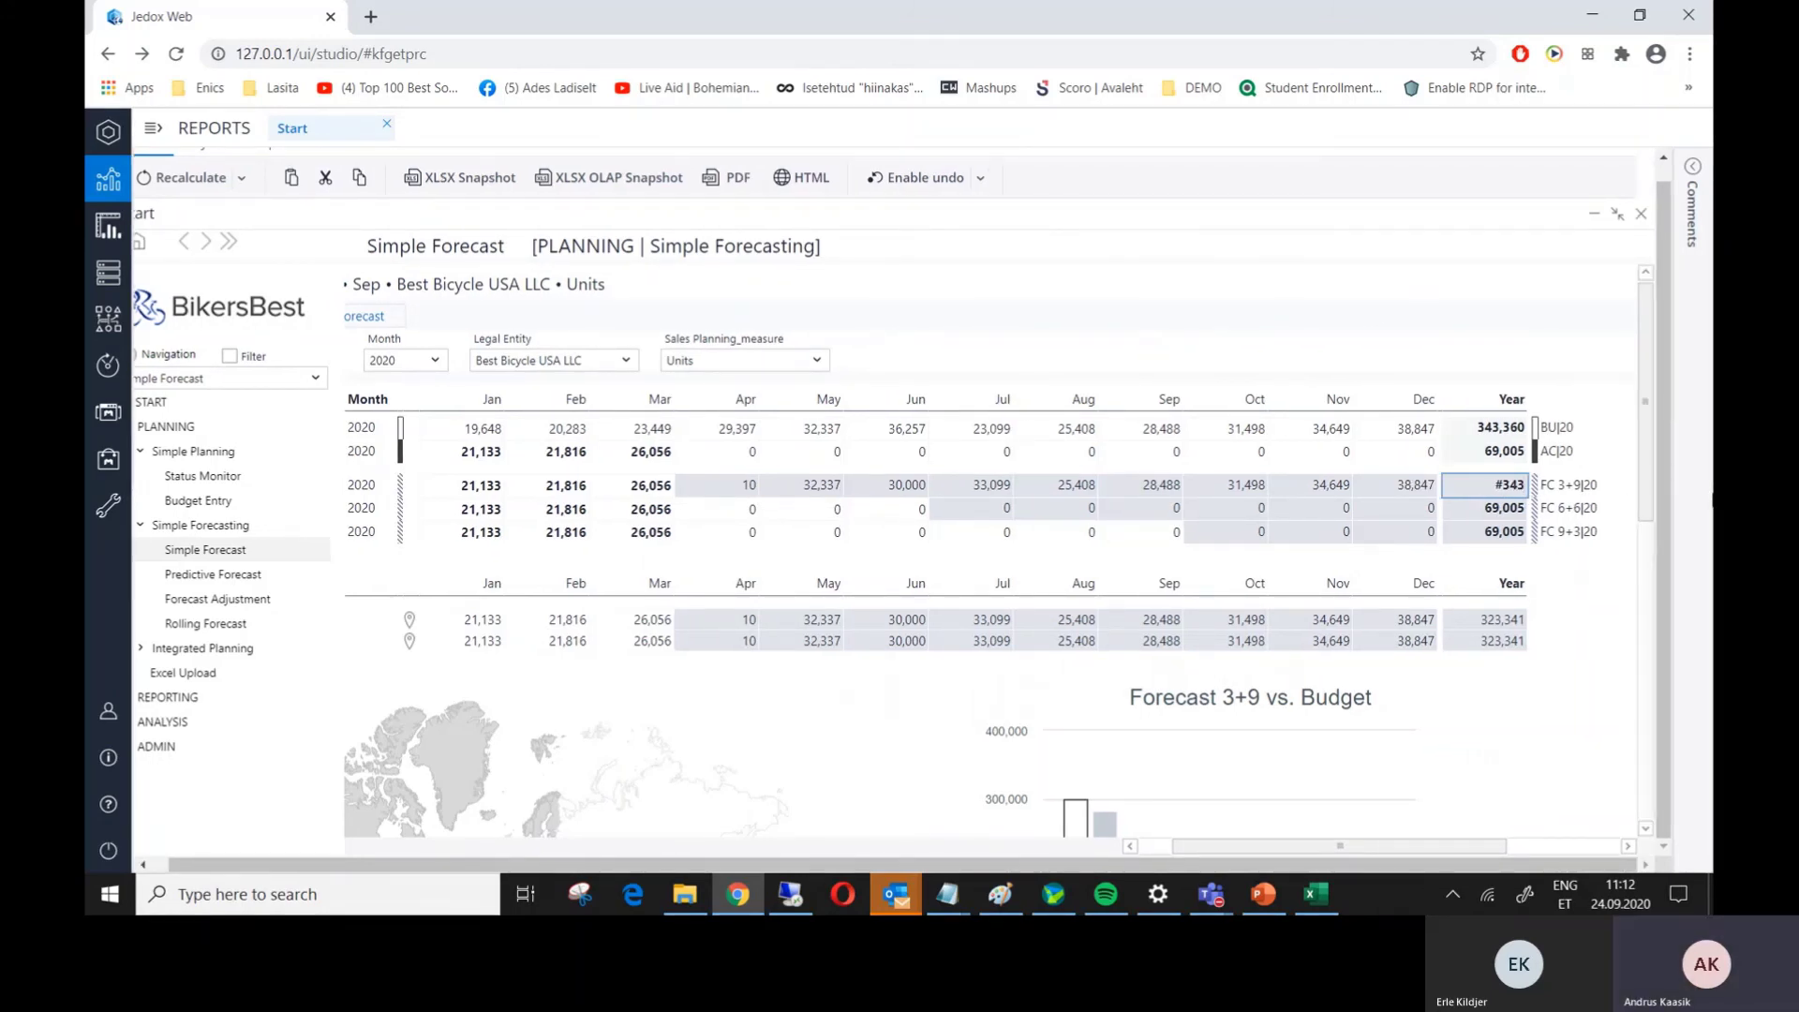
{"action": "type", "text": "k"}
{"action": "key", "text": "Return"}
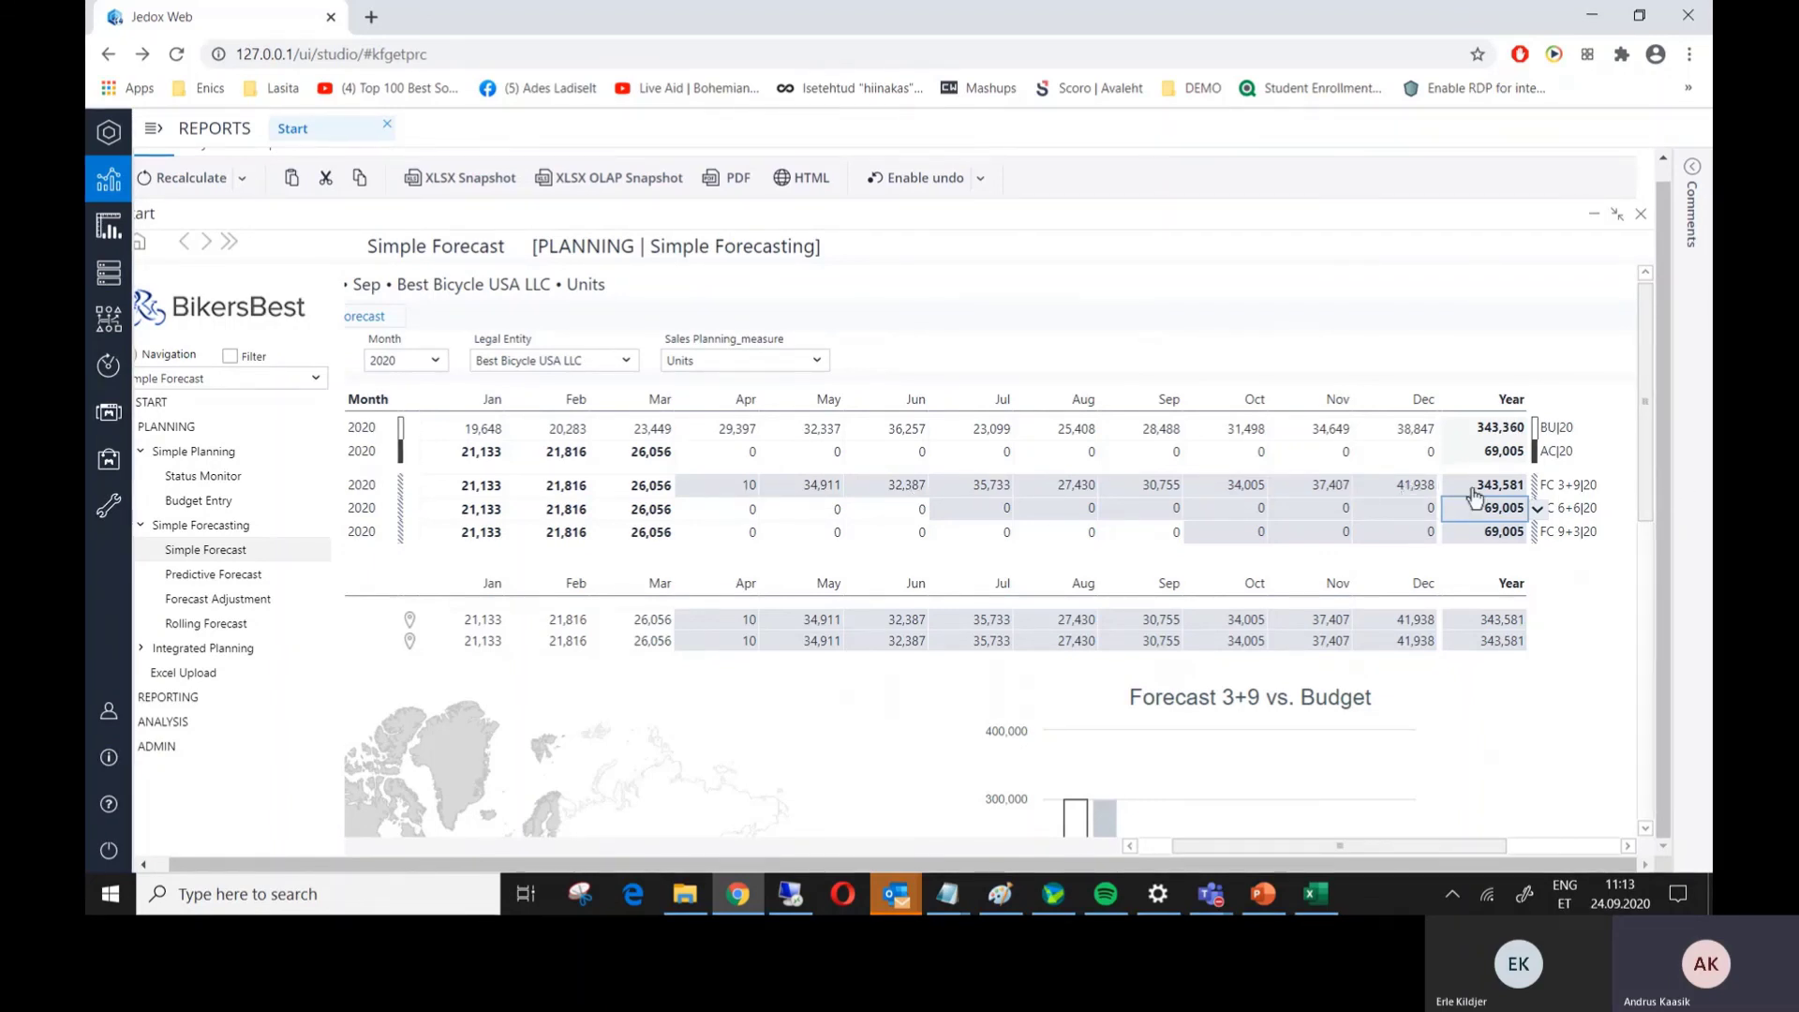
- Release the hold on the 2020-04 Forecast 3+9 value in the Hold manager and close the list of held values
{"action": "left_click", "coordinate": [733, 494]}
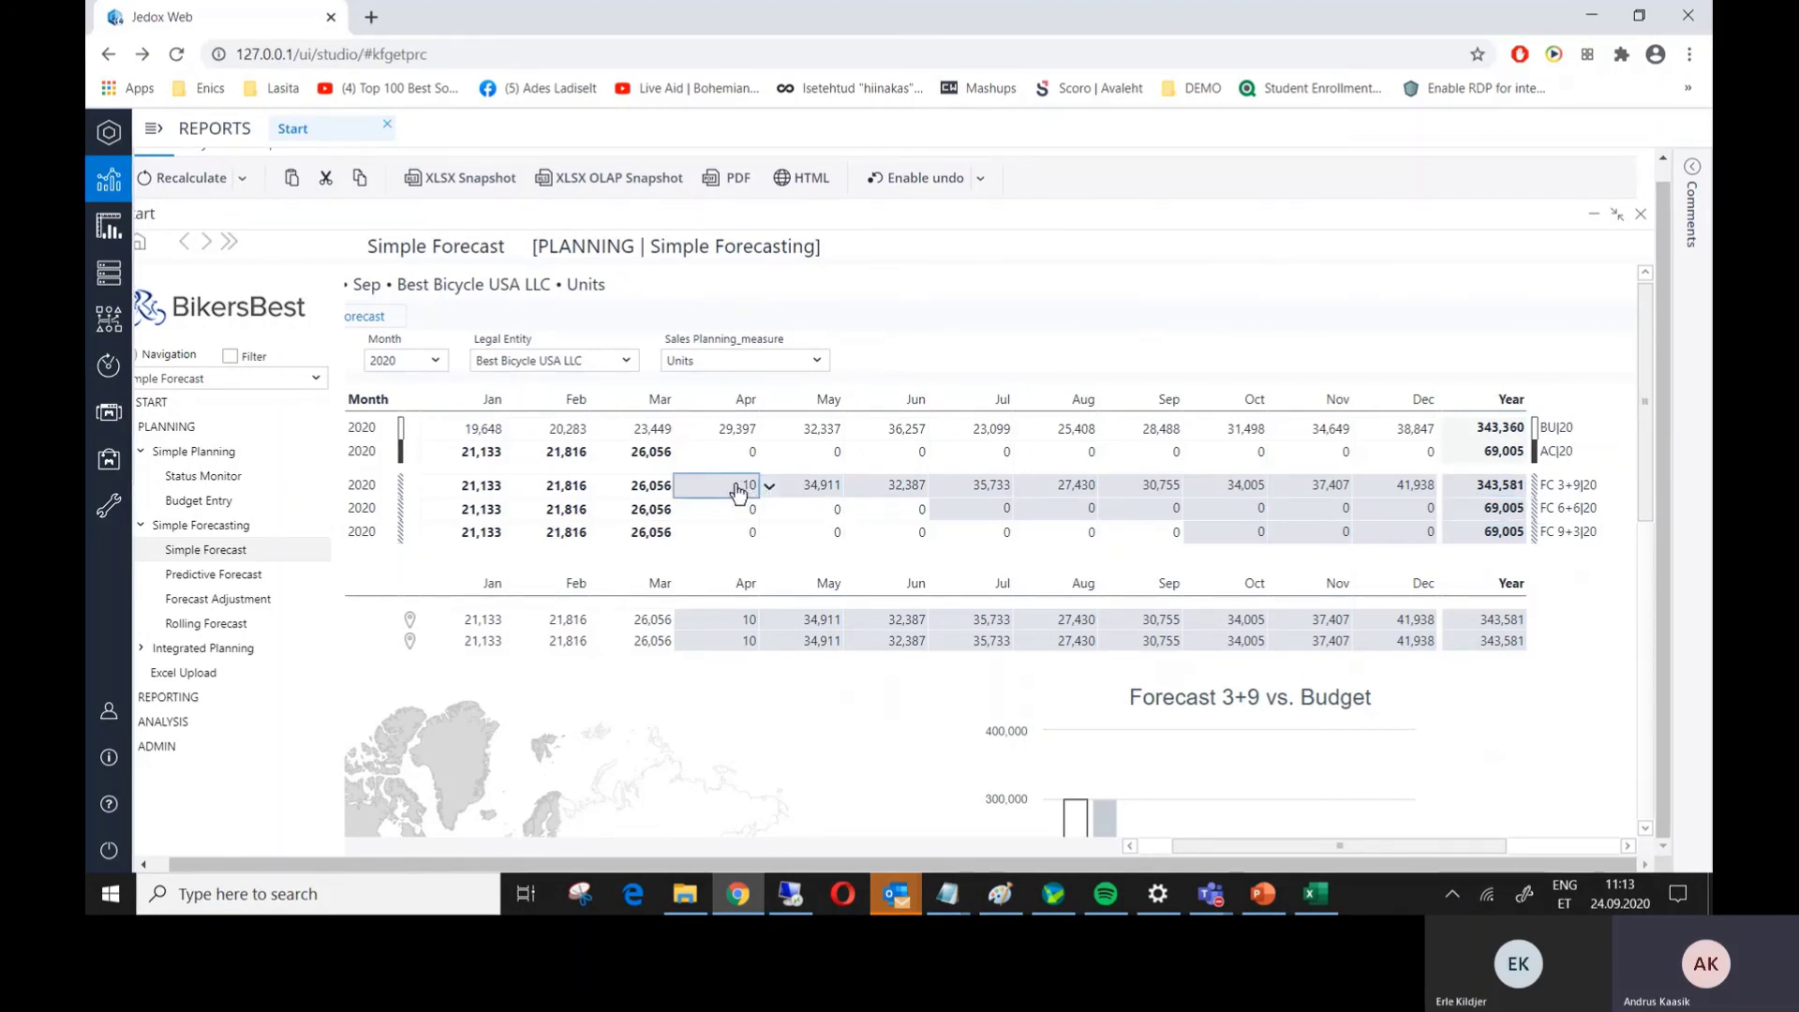
{"action": "right_click", "coordinate": [735, 490]}
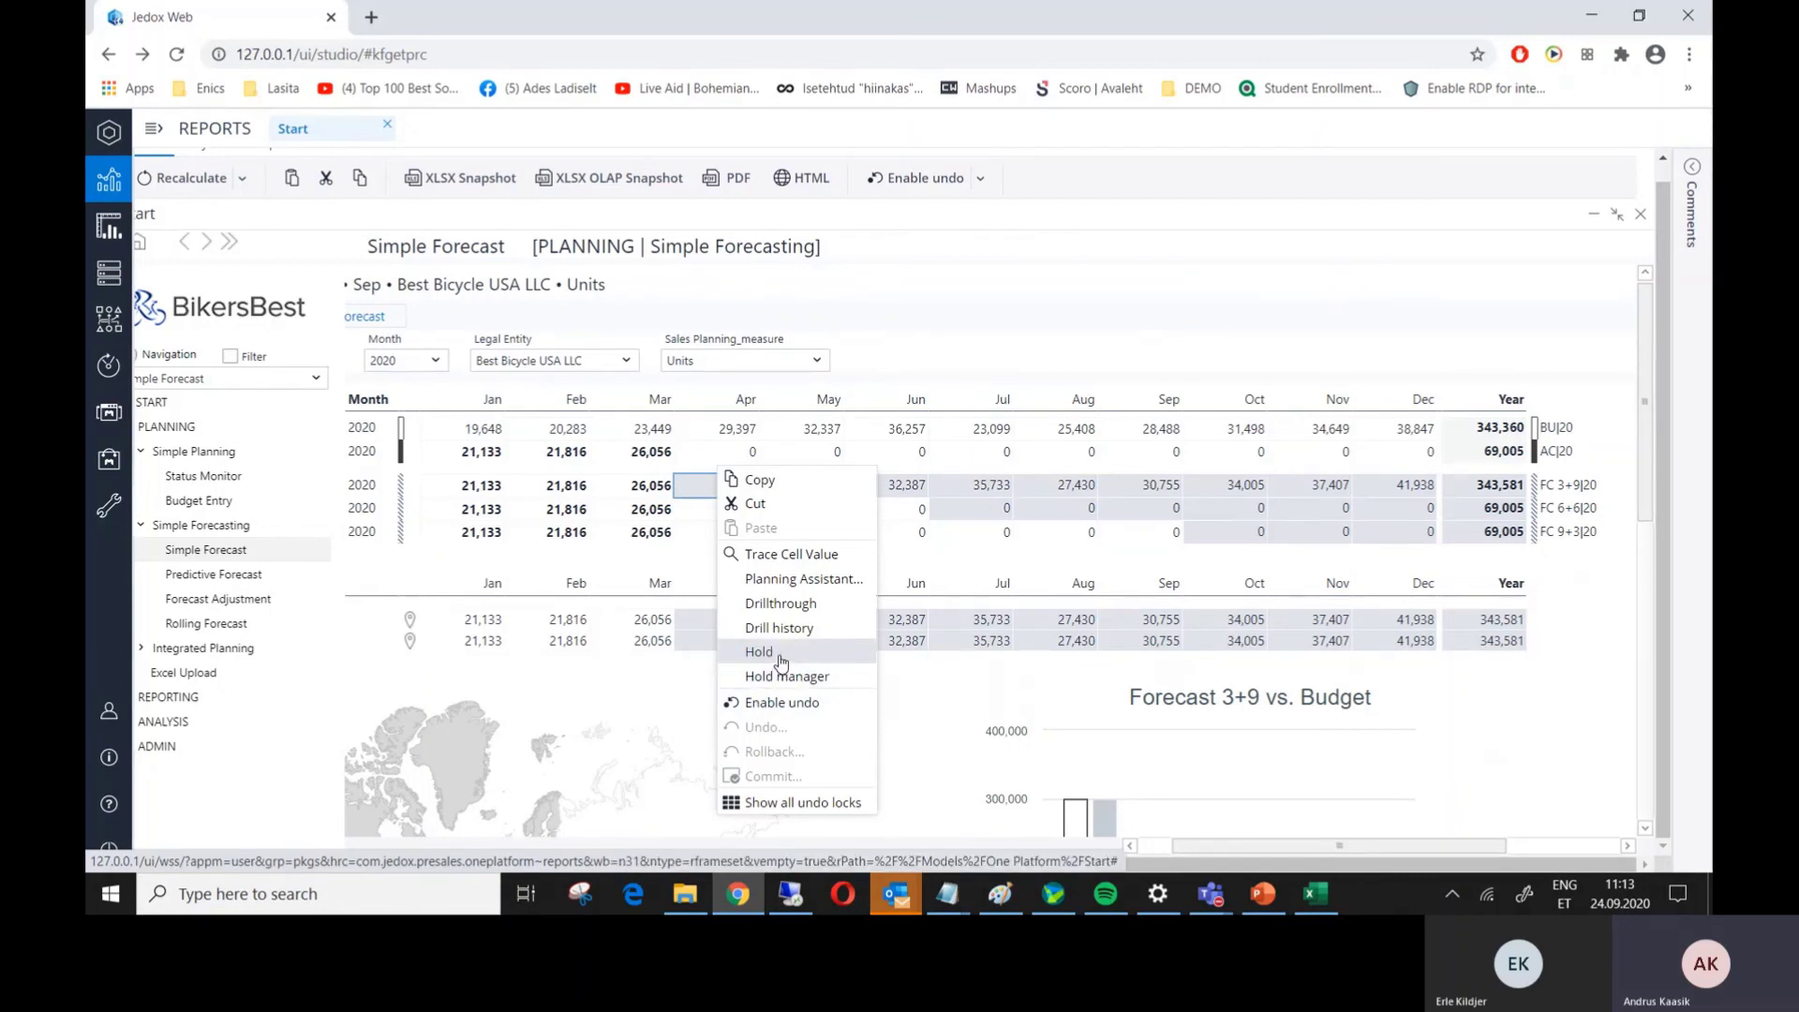
{"action": "left_click", "coordinate": [786, 677]}
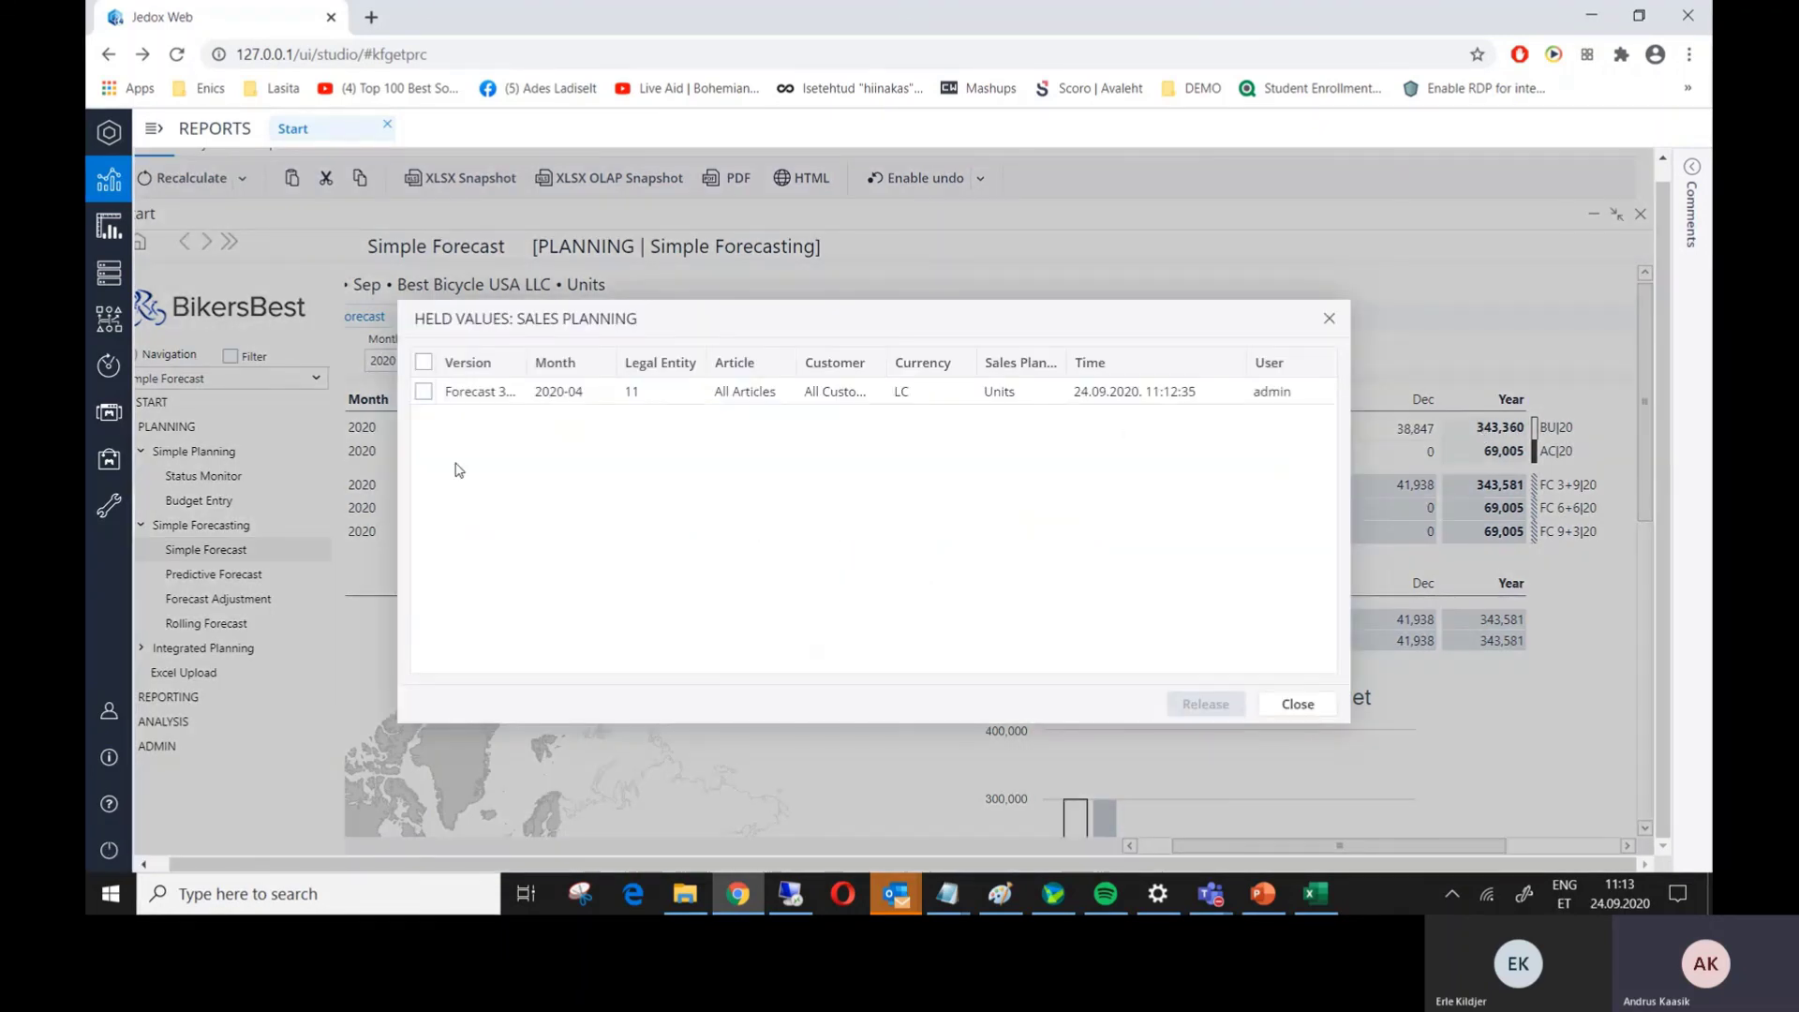
{"action": "left_click", "coordinate": [427, 392]}
{"action": "left_click", "coordinate": [1200, 705]}
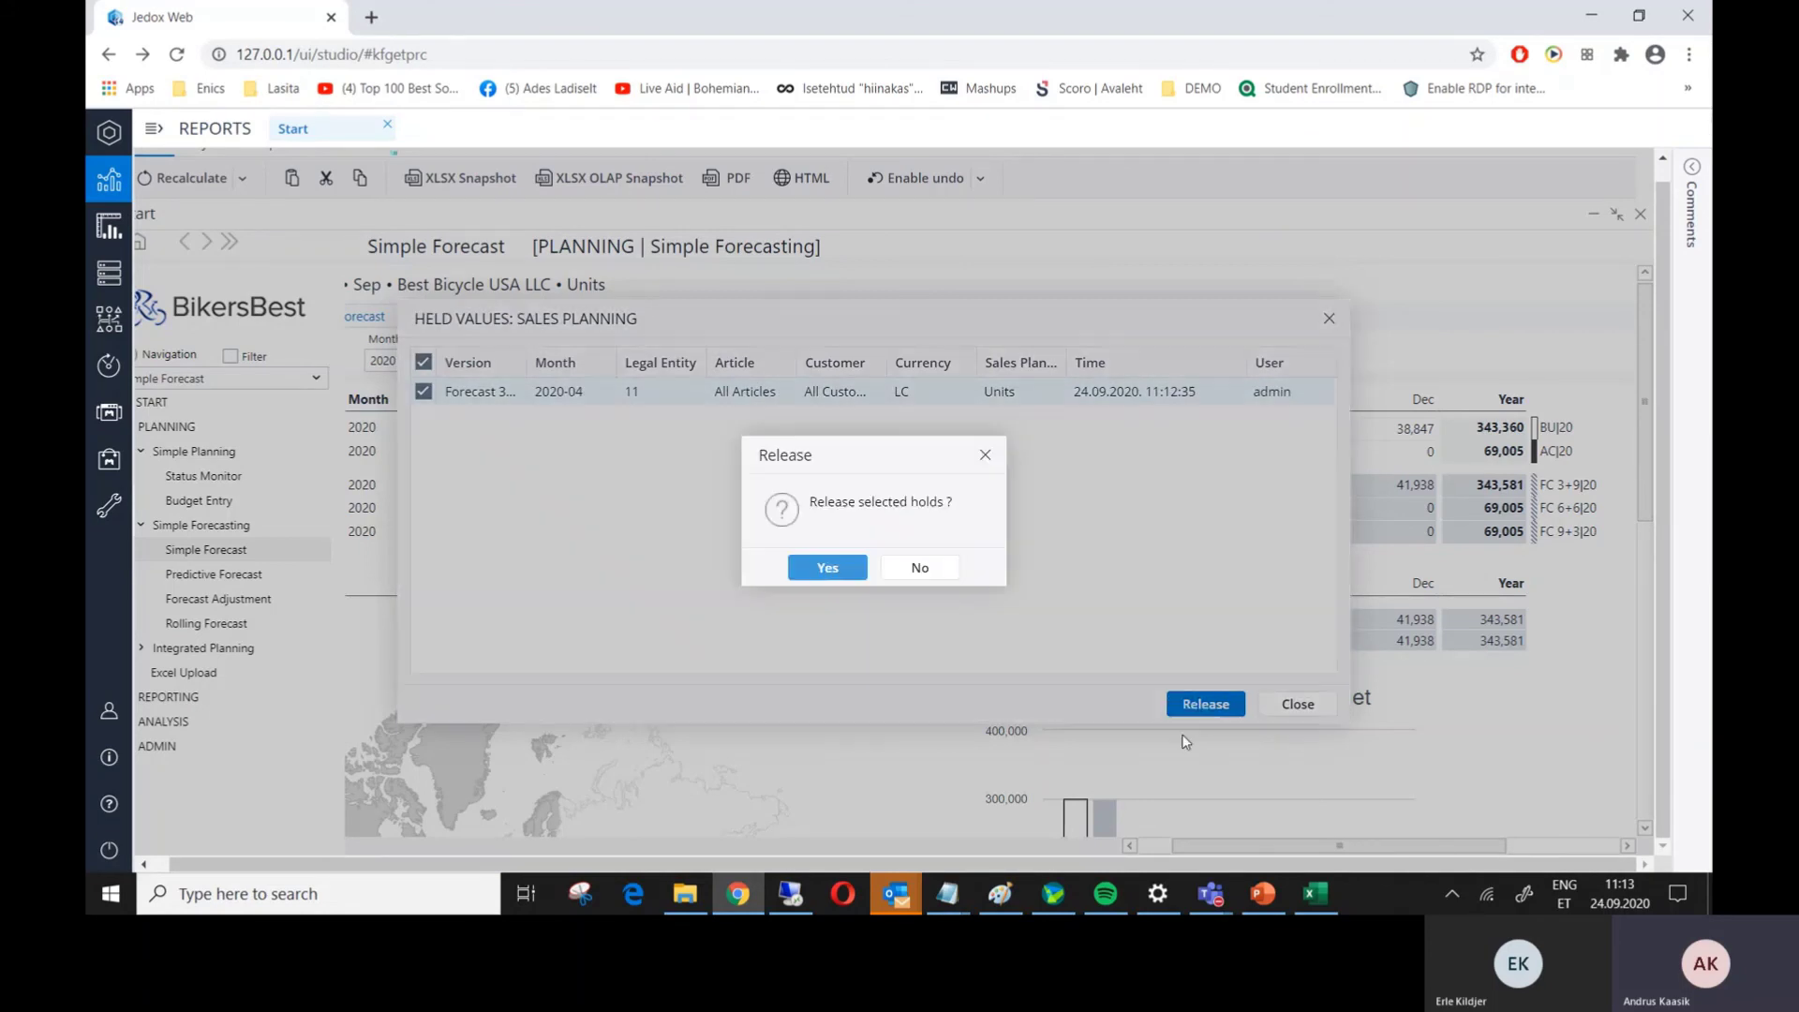
{"action": "left_click", "coordinate": [817, 567]}
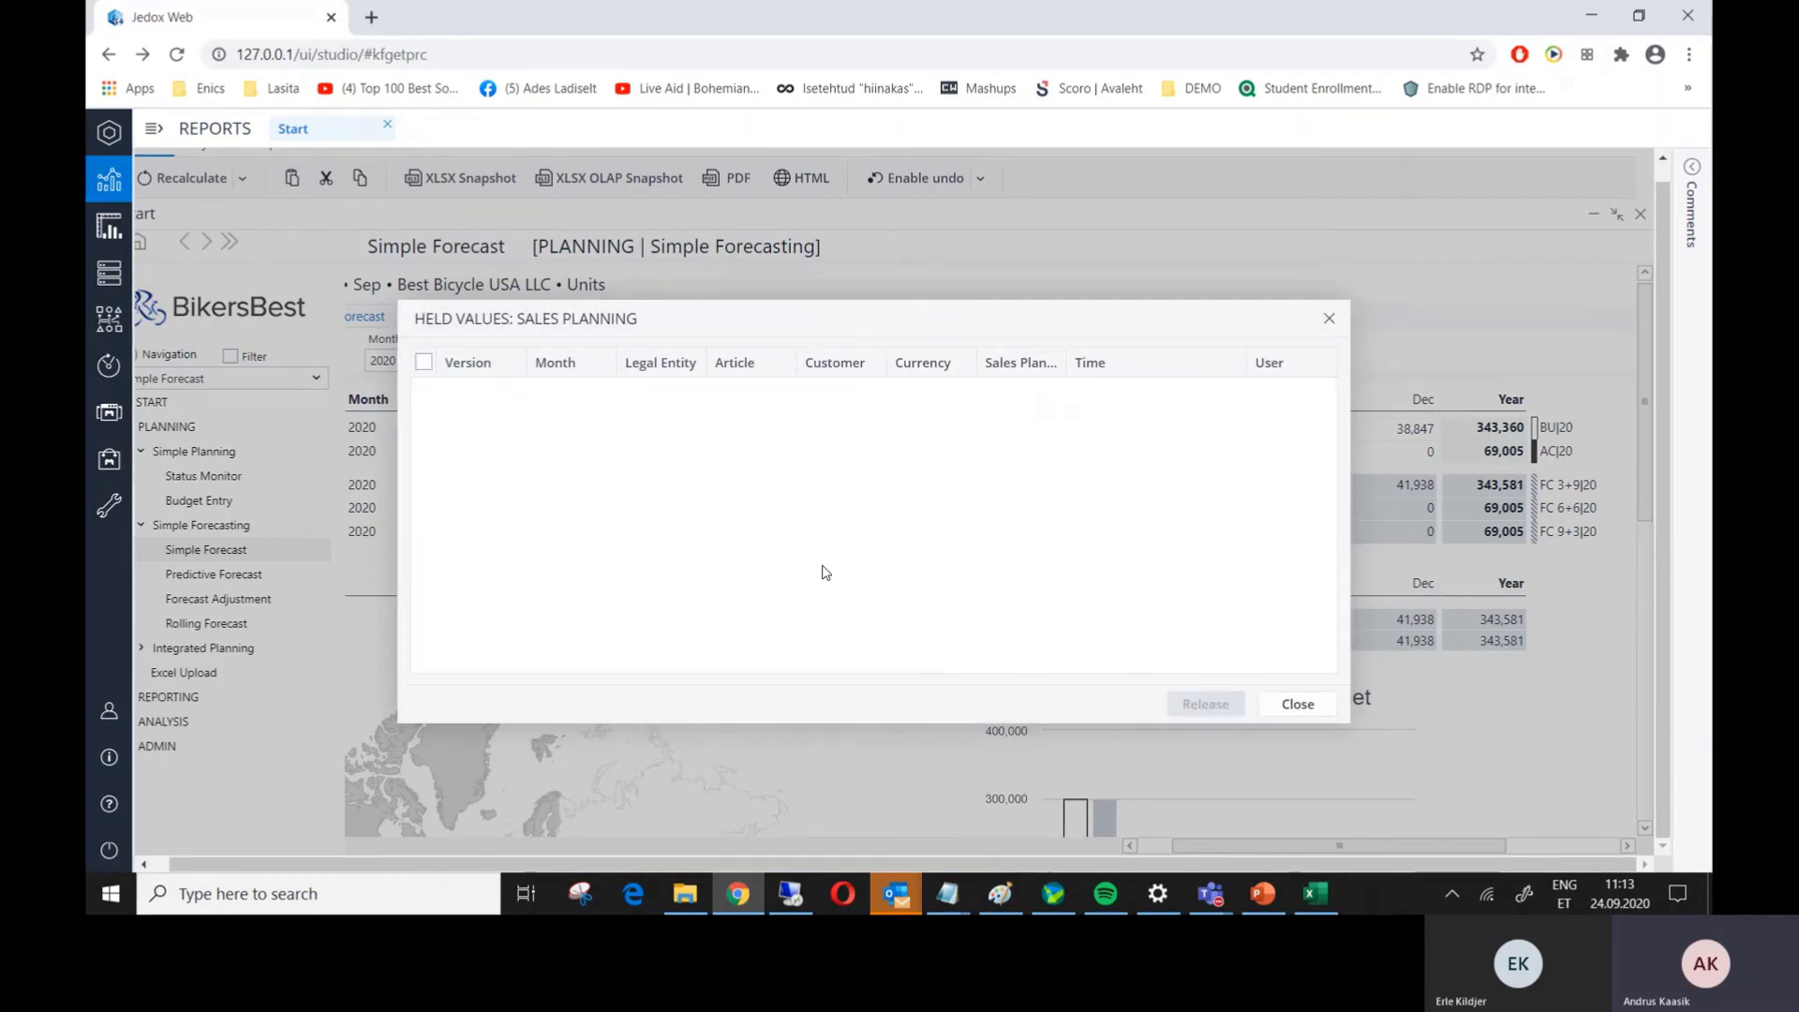
{"action": "left_click", "coordinate": [1298, 704]}
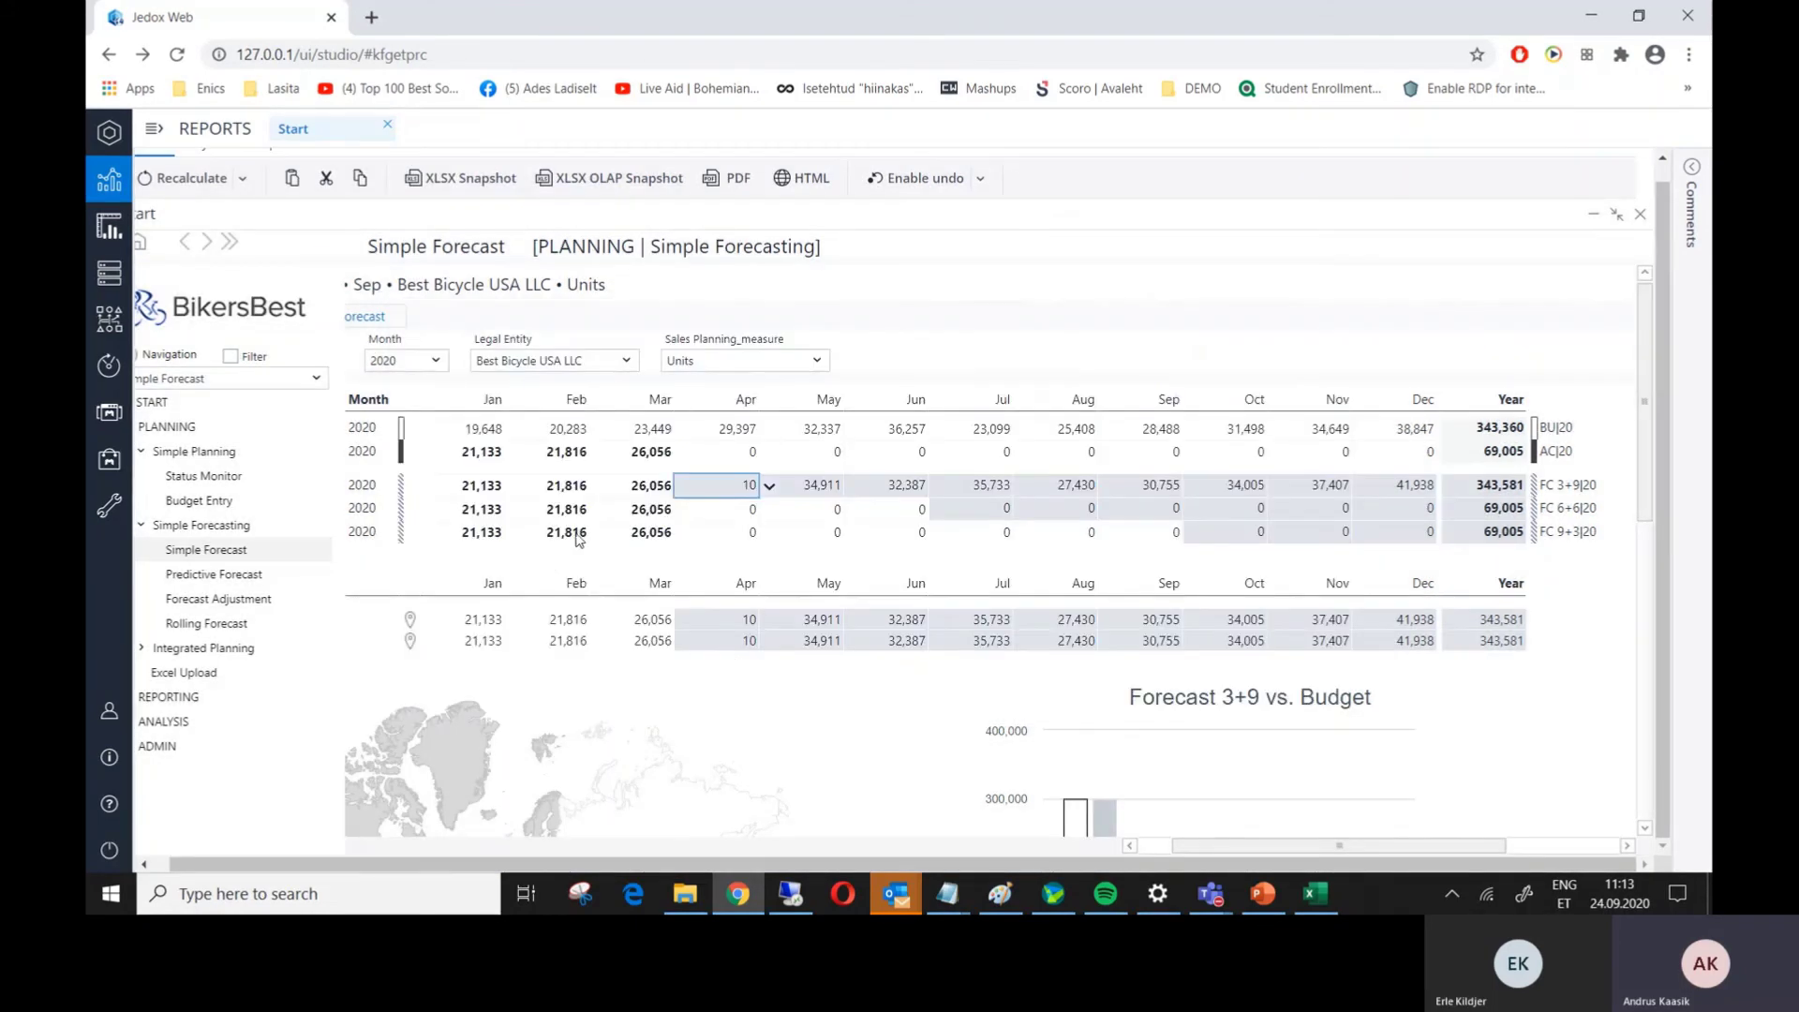